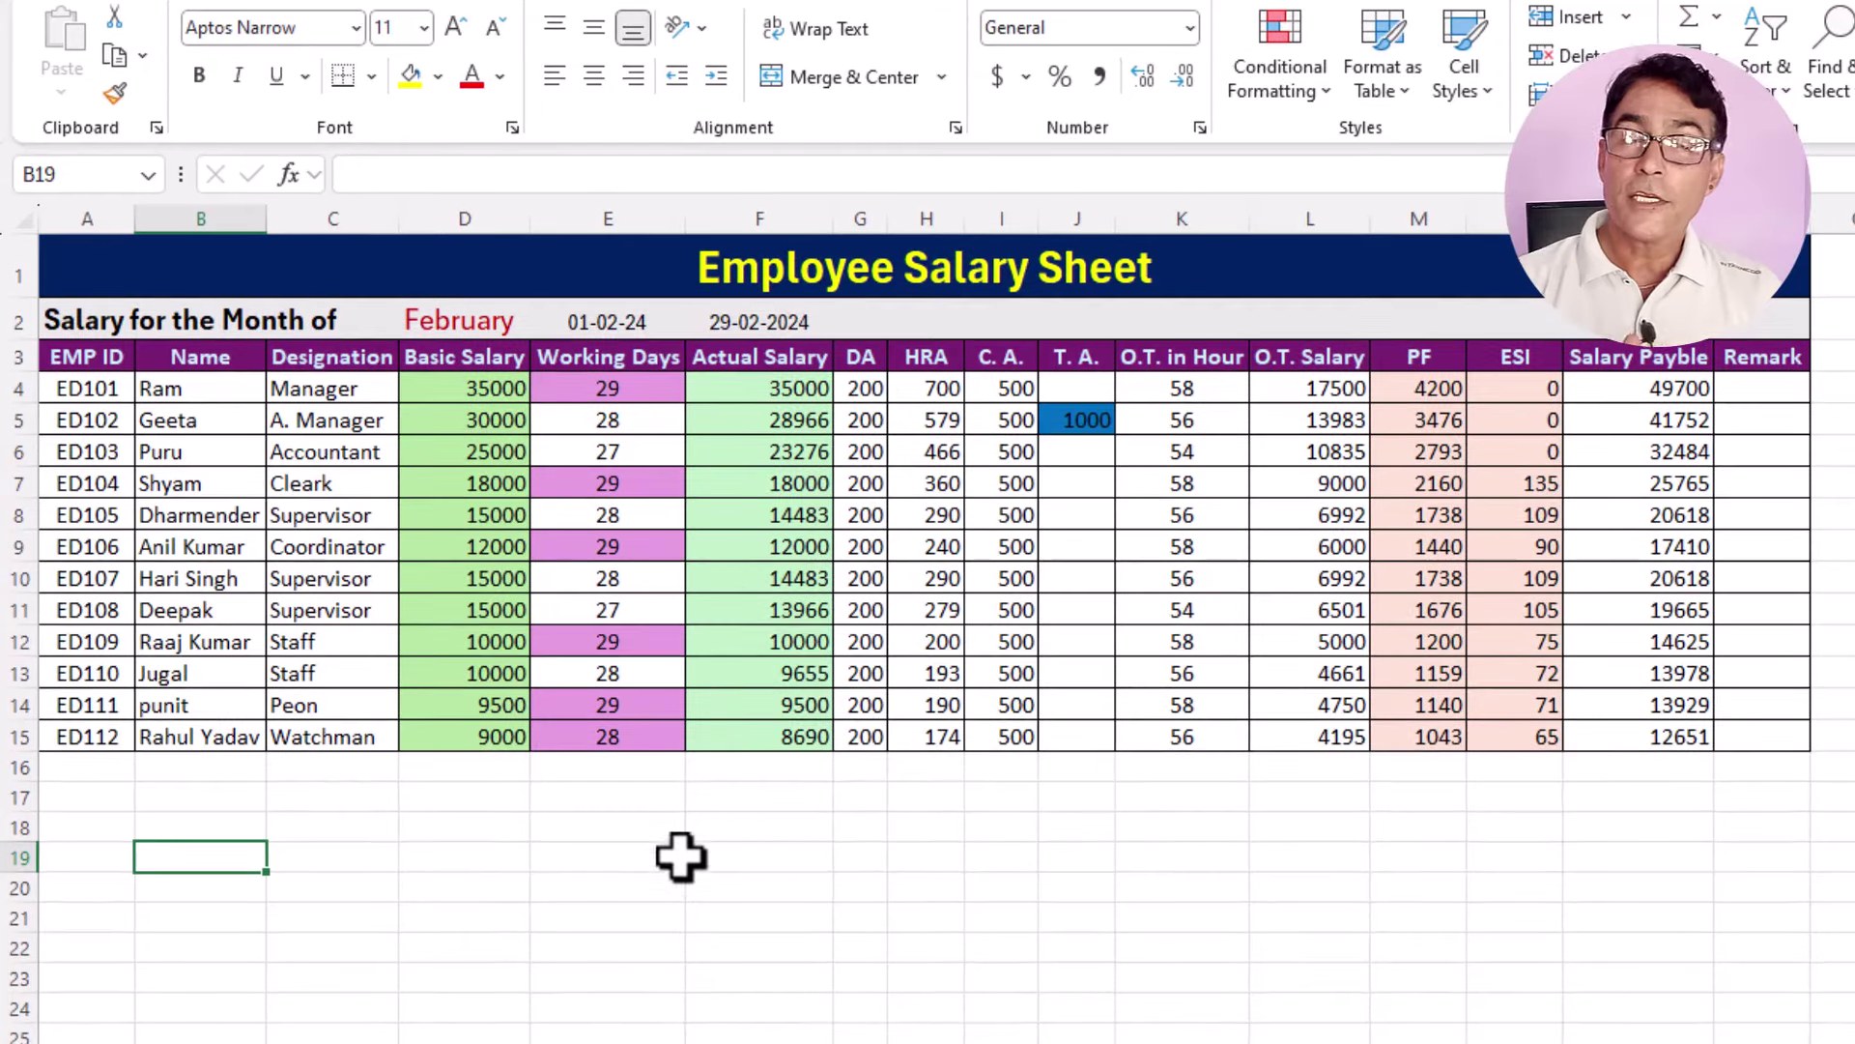
Examine the finished attendance and salary sheet, from the employee and day columns across to the salary calculations.
click(640, 847)
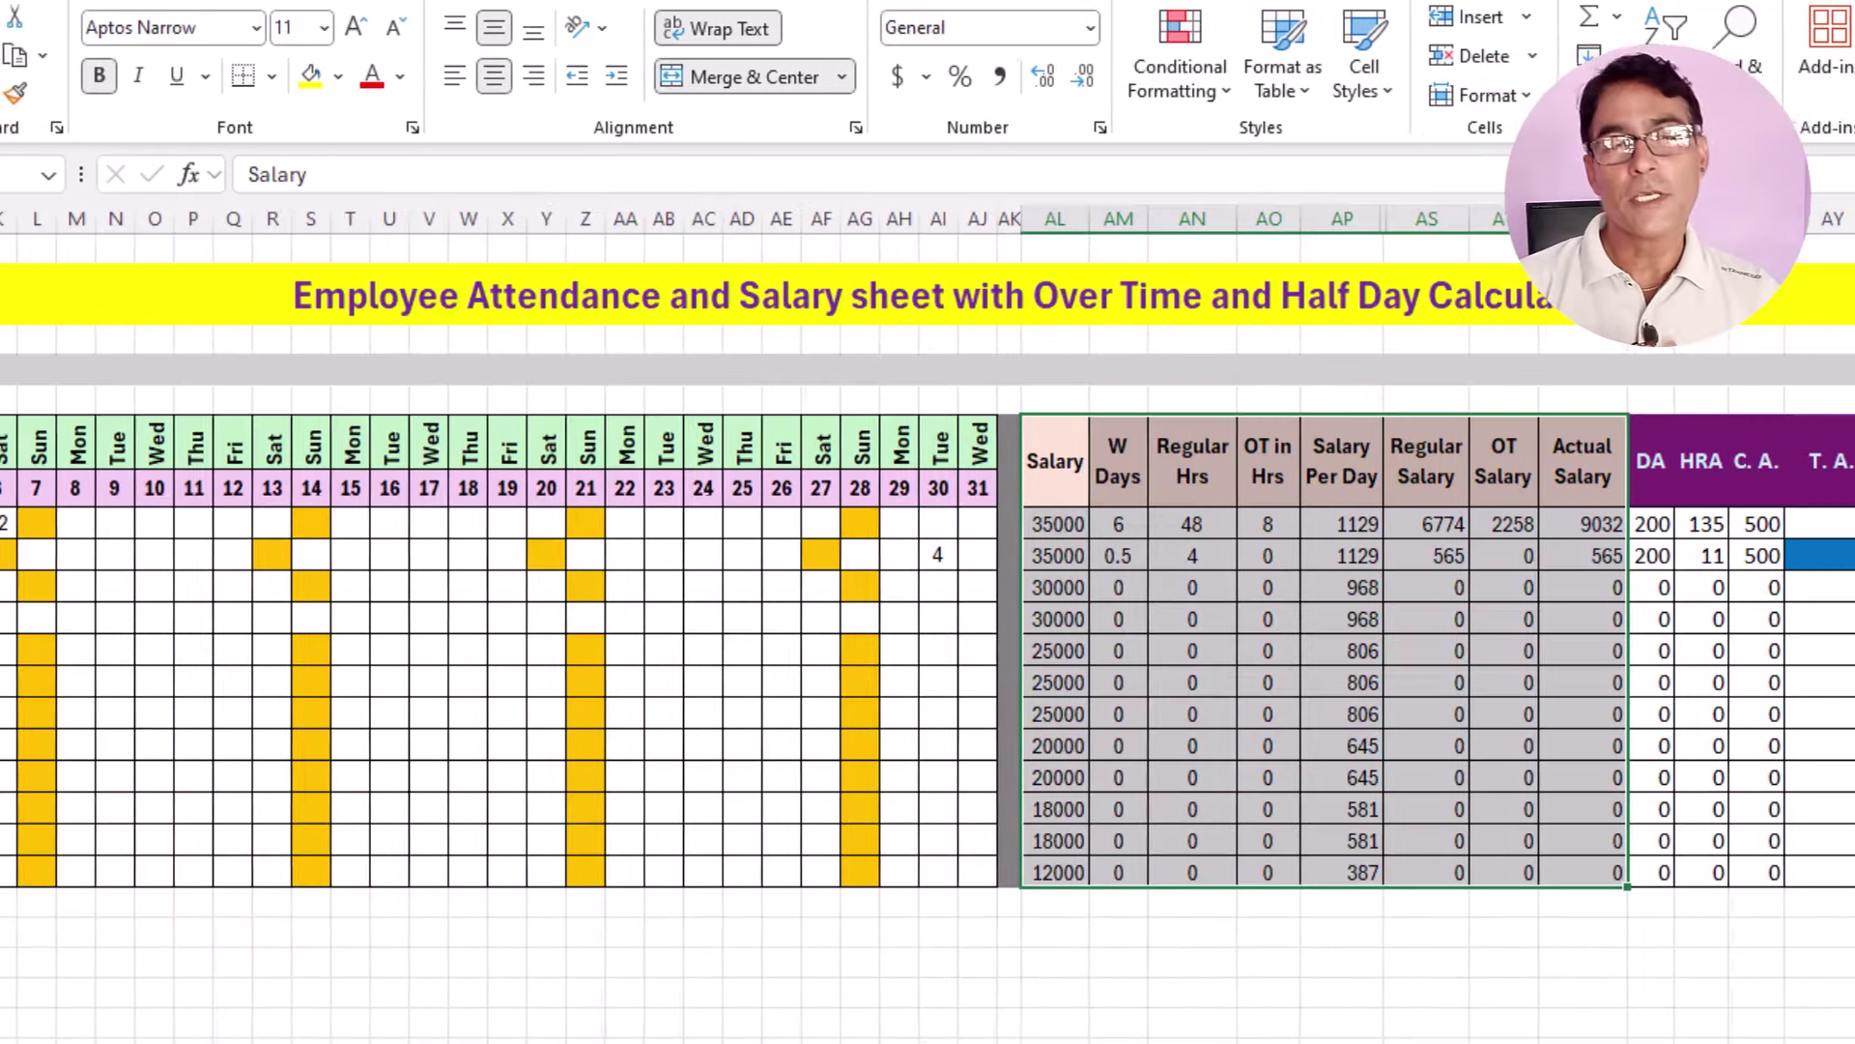
scroll(928, 638, left, 5)
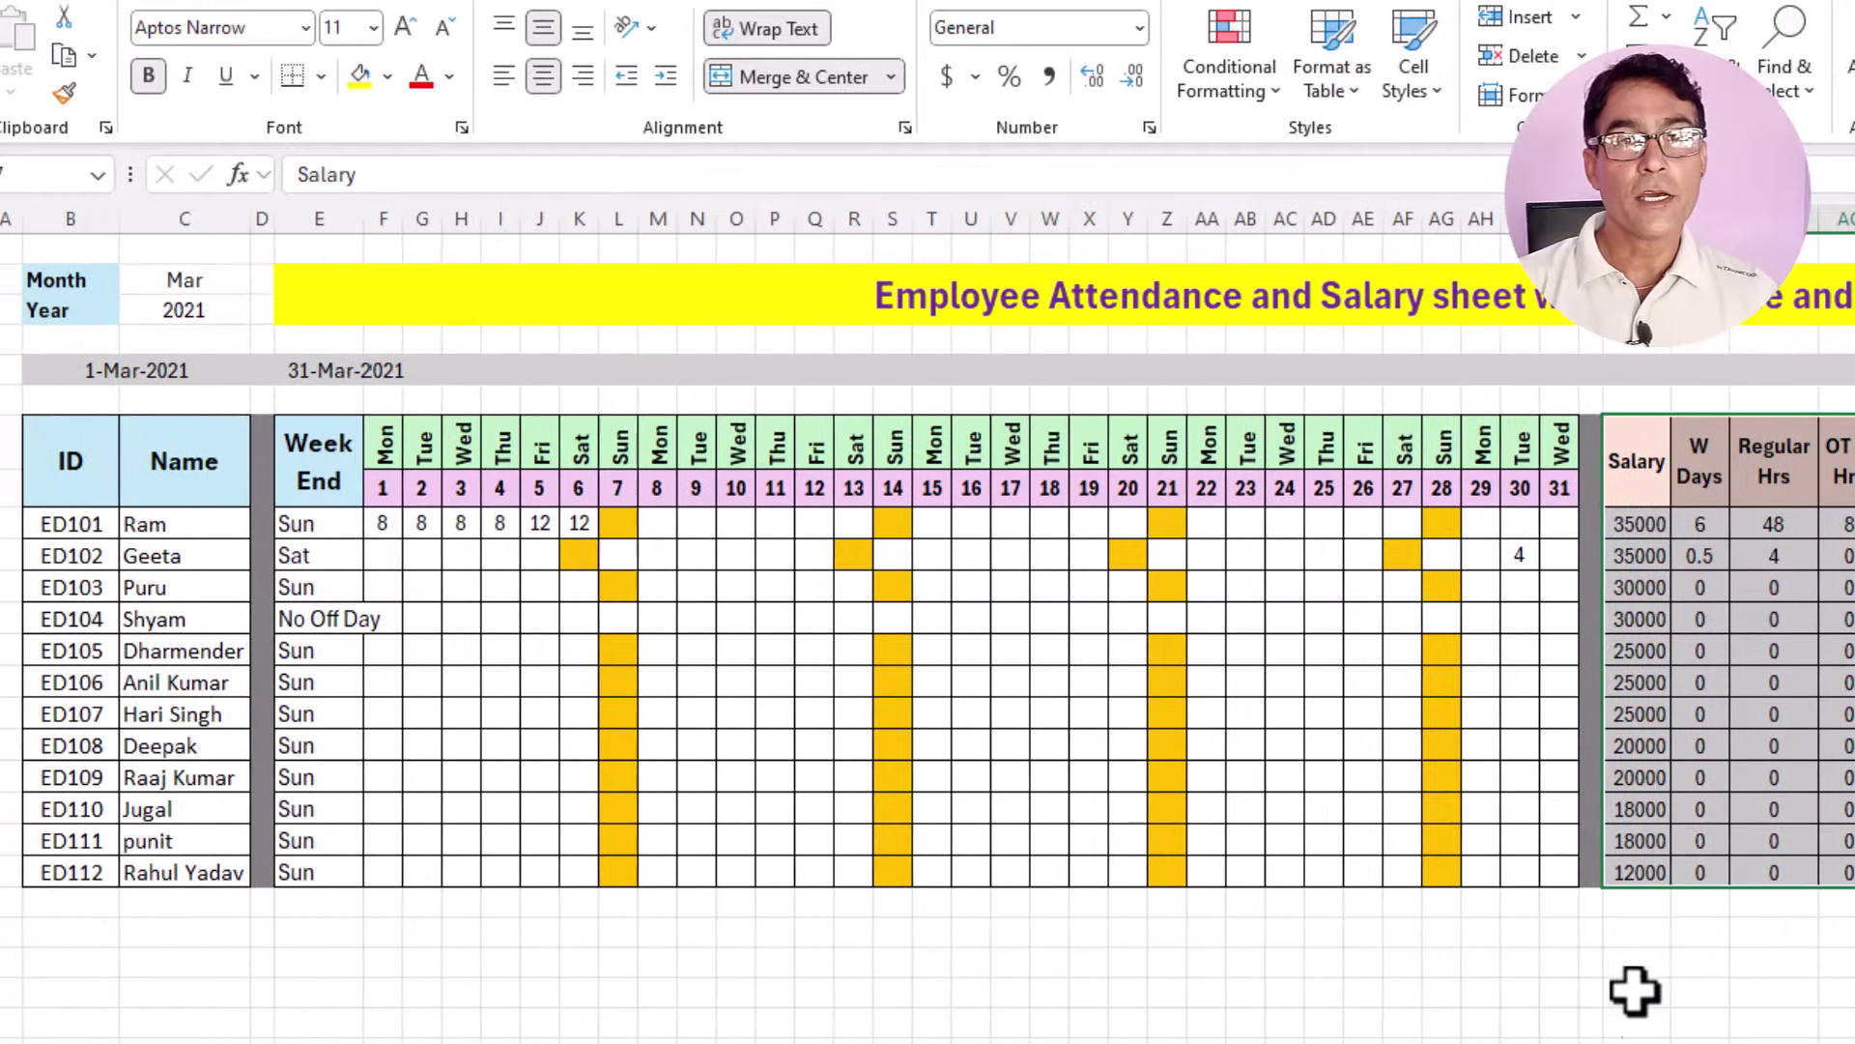
click(1636, 961)
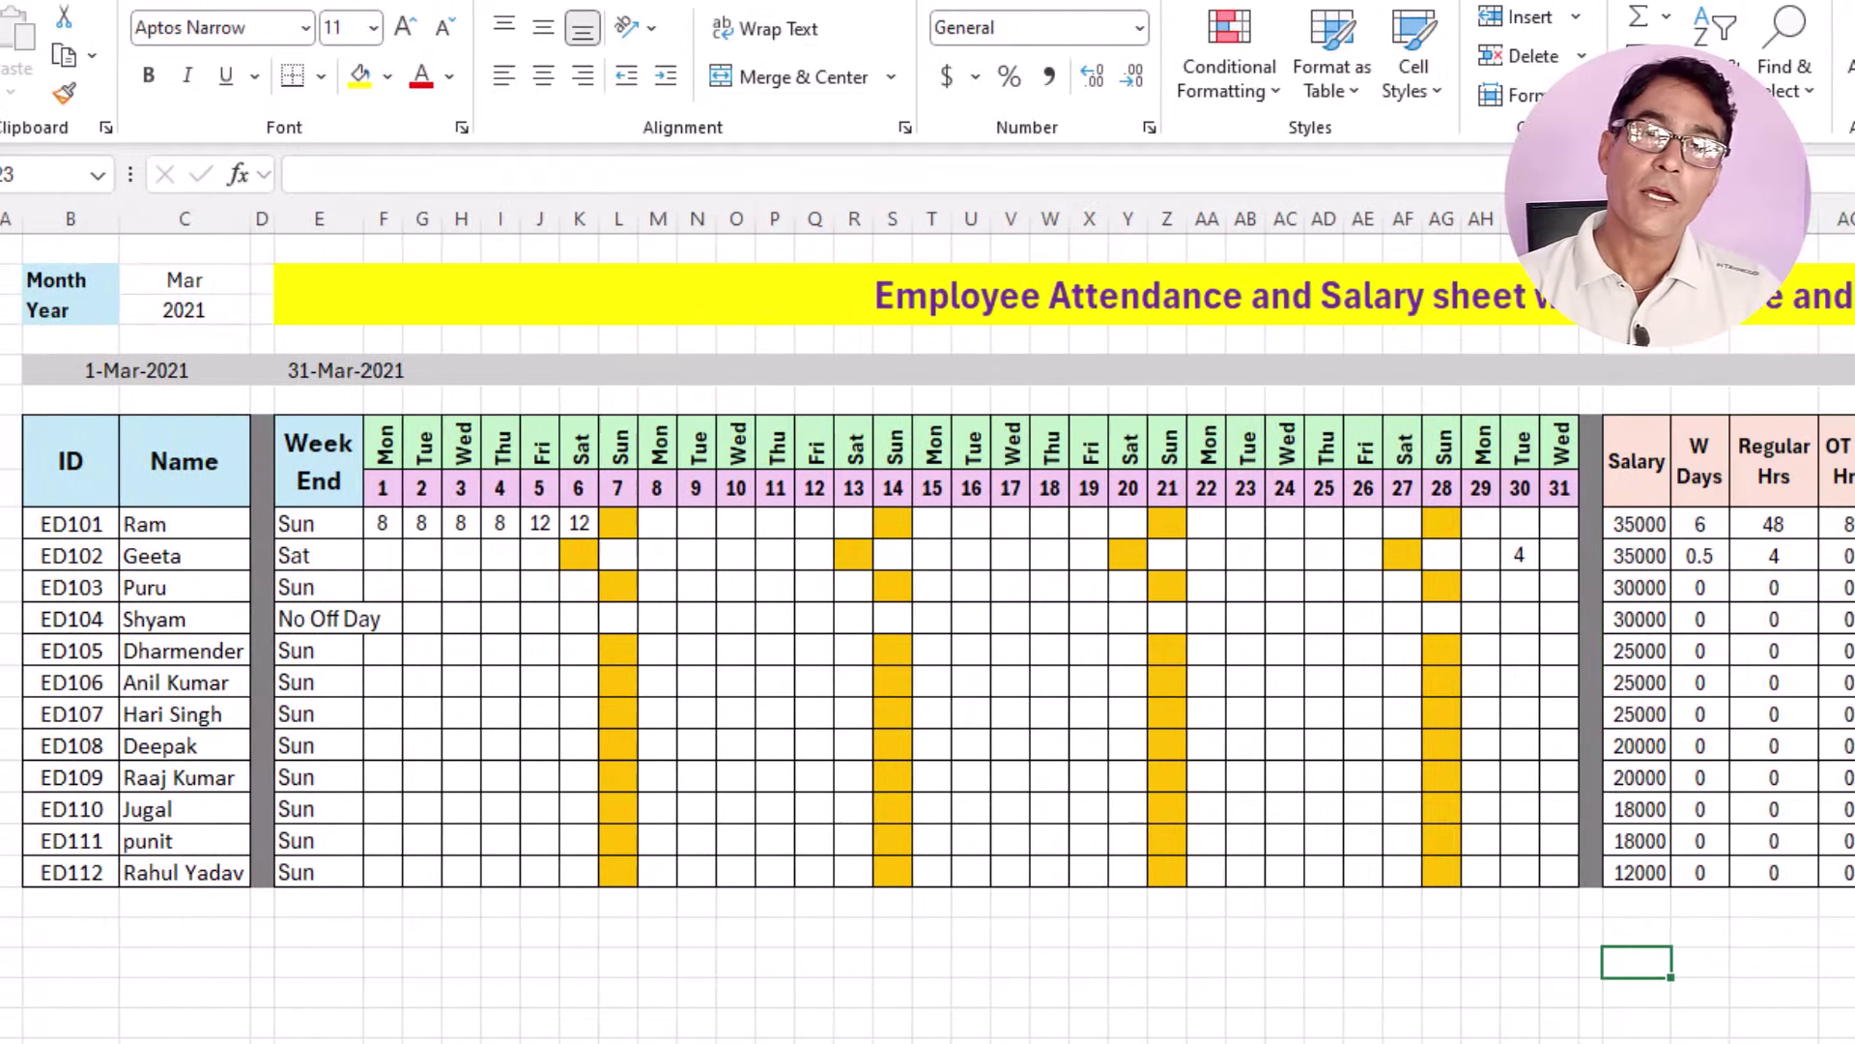
scroll(928, 627, right, 2)
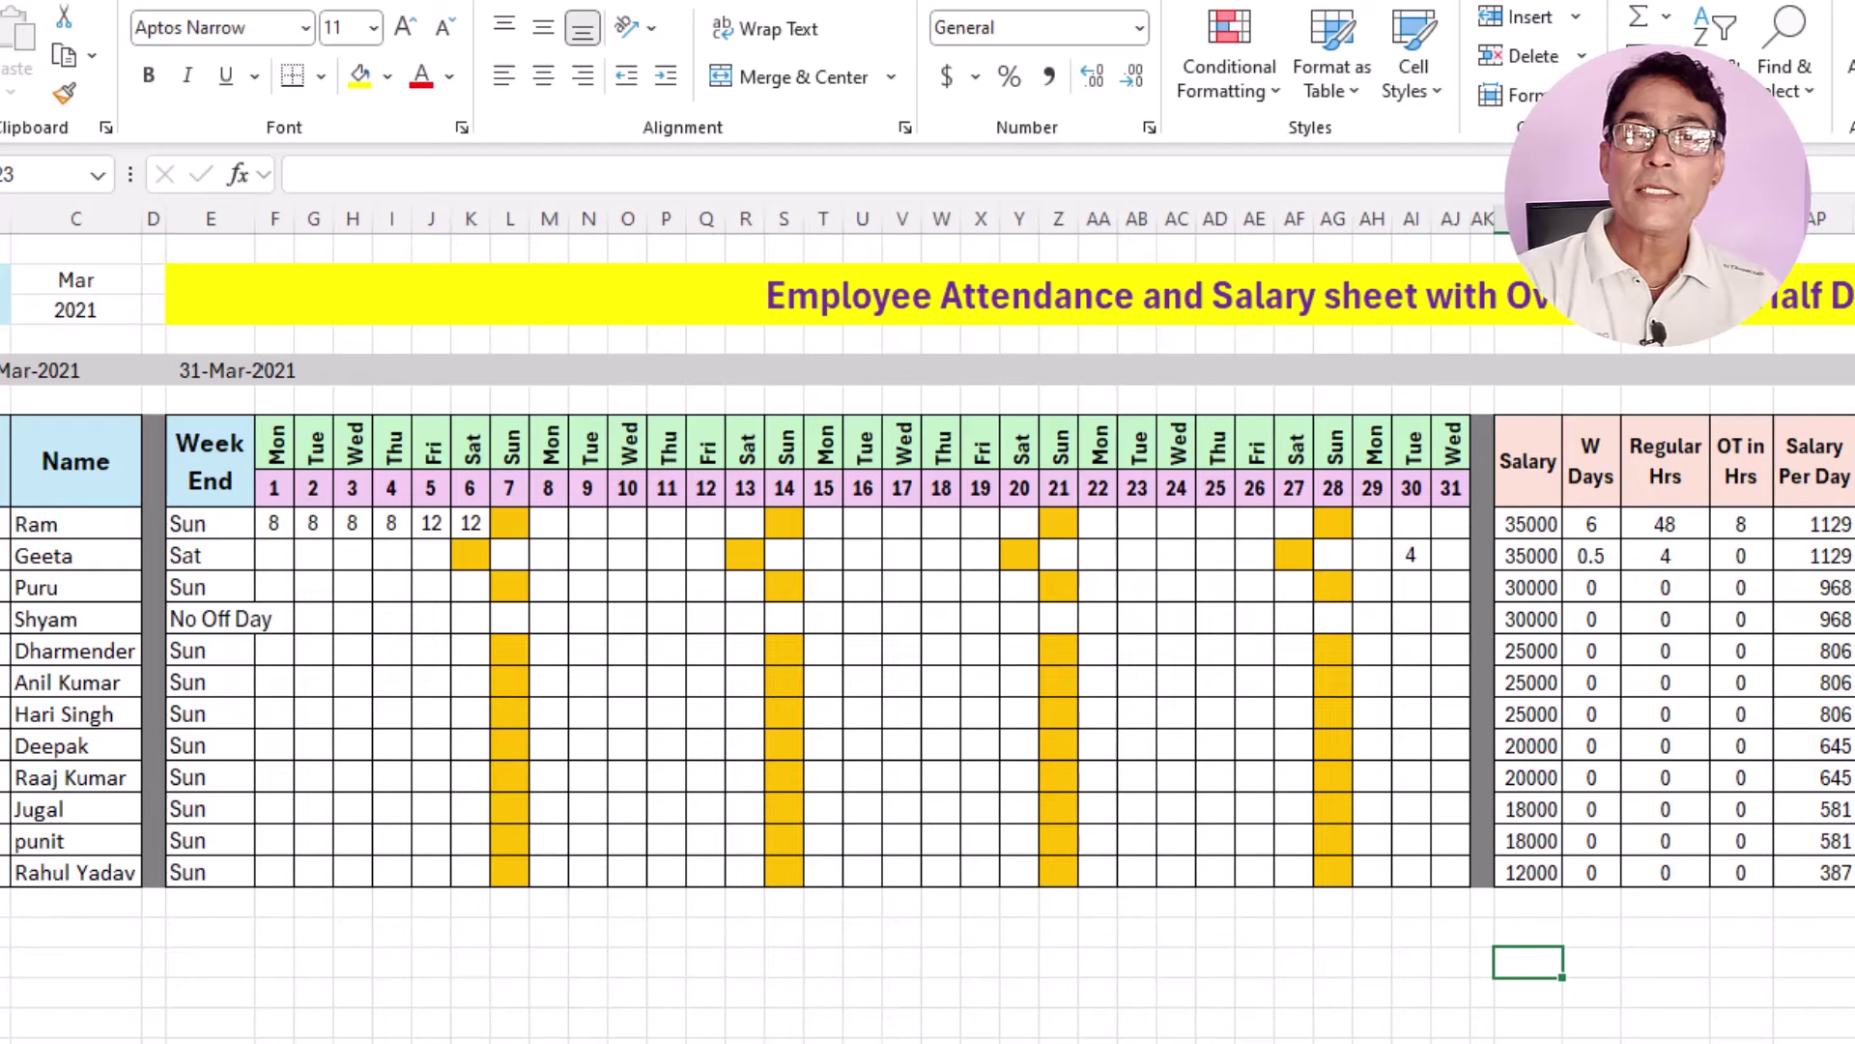
scroll(928, 638, right, 6)
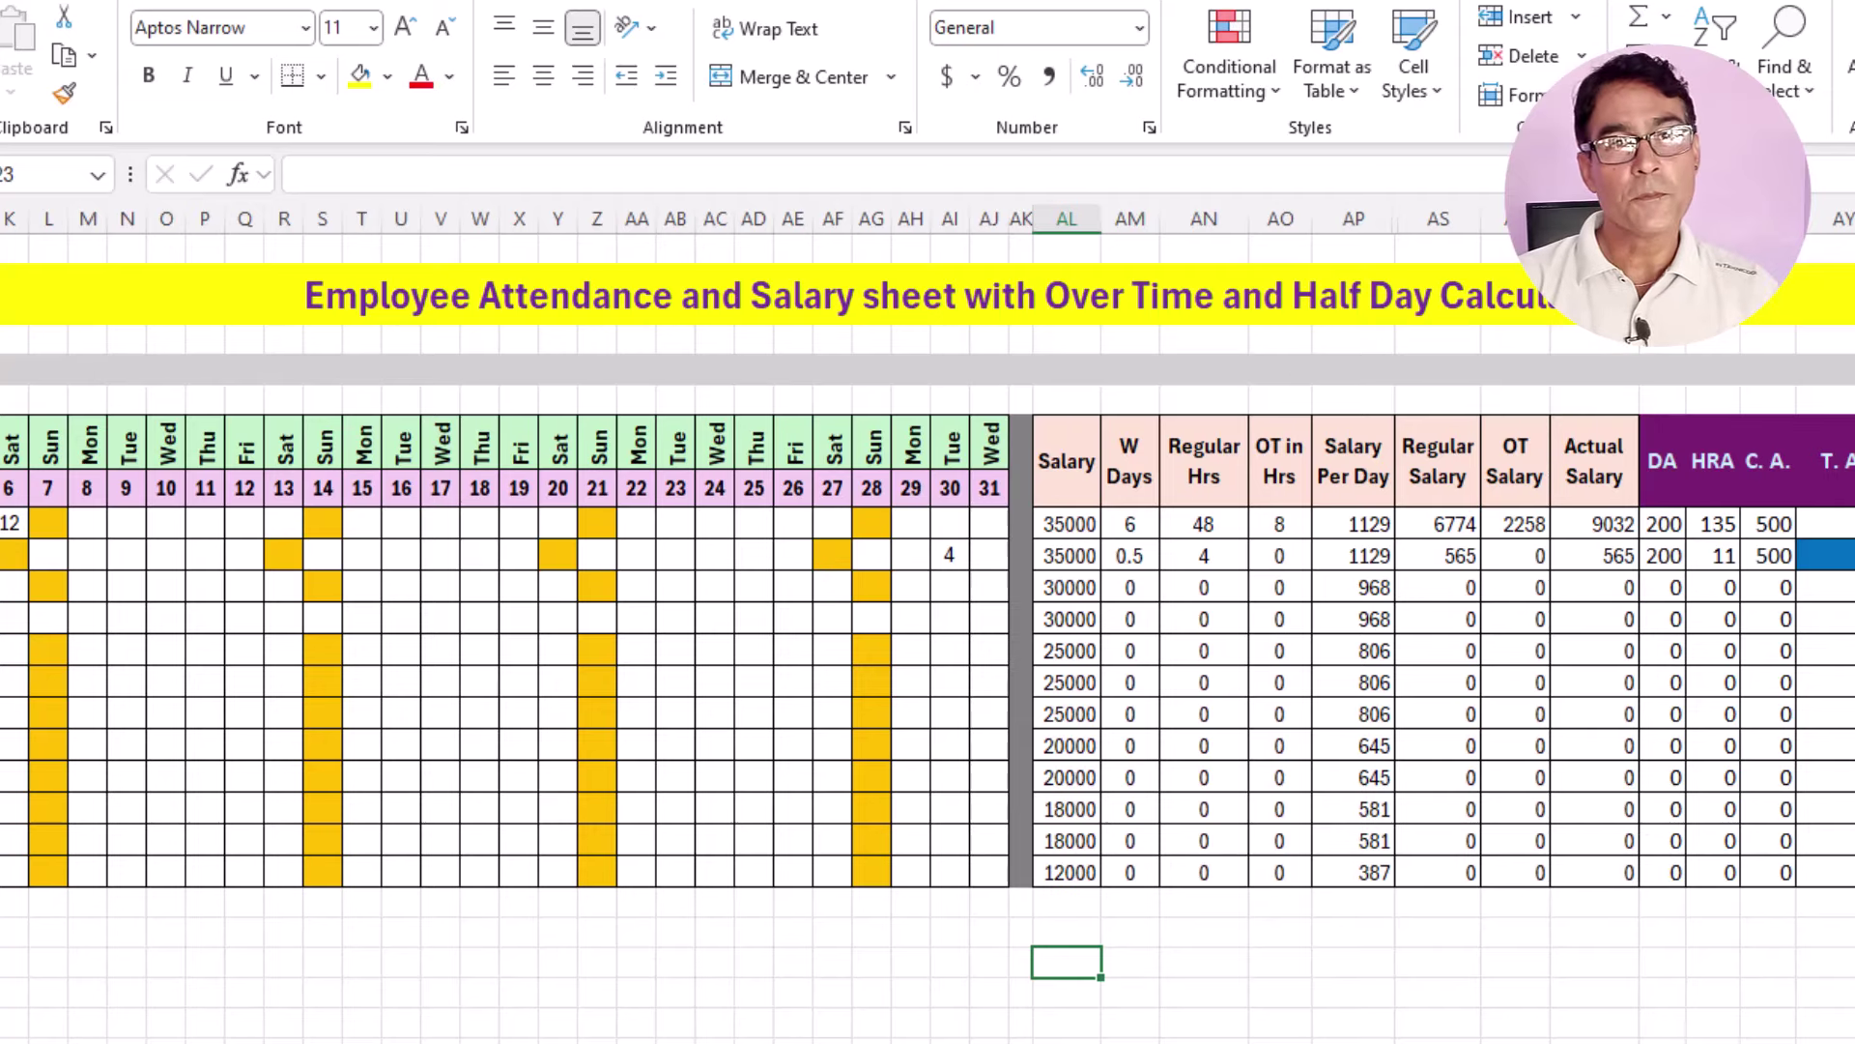
scroll(928, 638, left, 7)
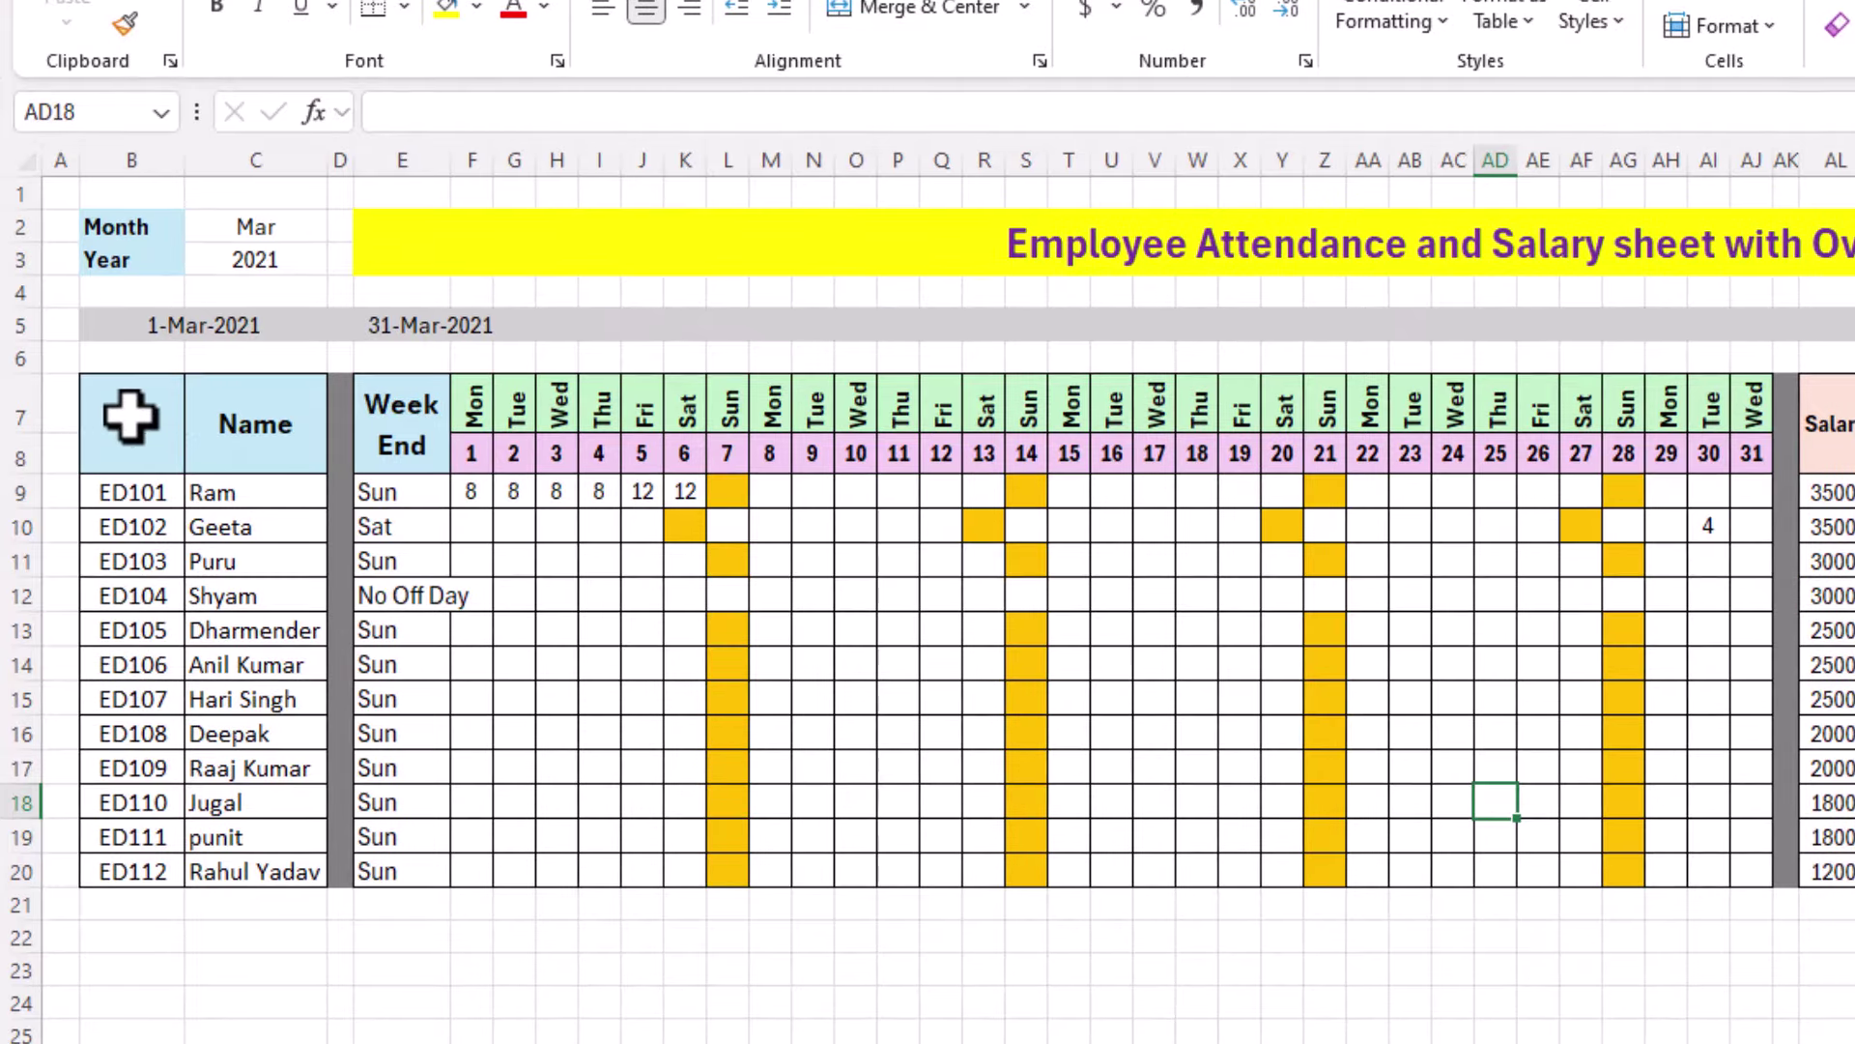
drag(131, 418, 1732, 879)
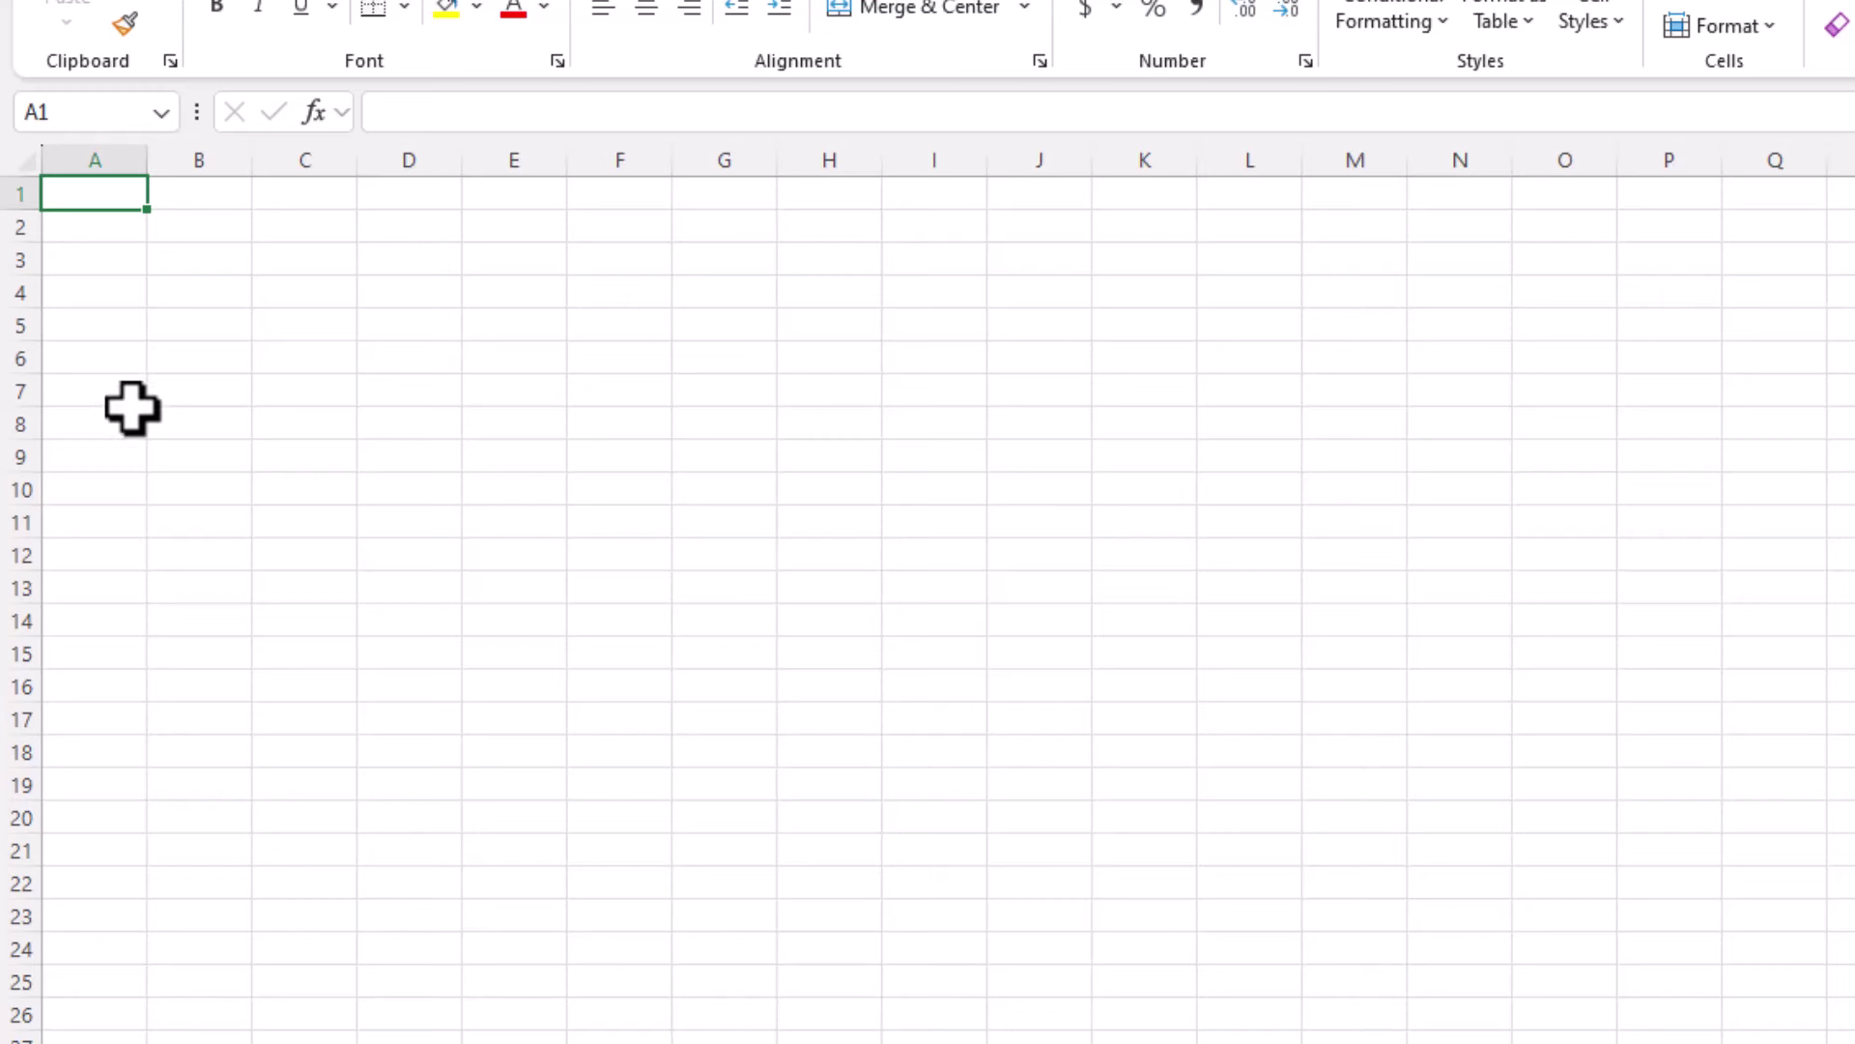
Enter the headers "EMP ID" in B8 and "Name" in C8 of the blank sheet.
click(206, 417)
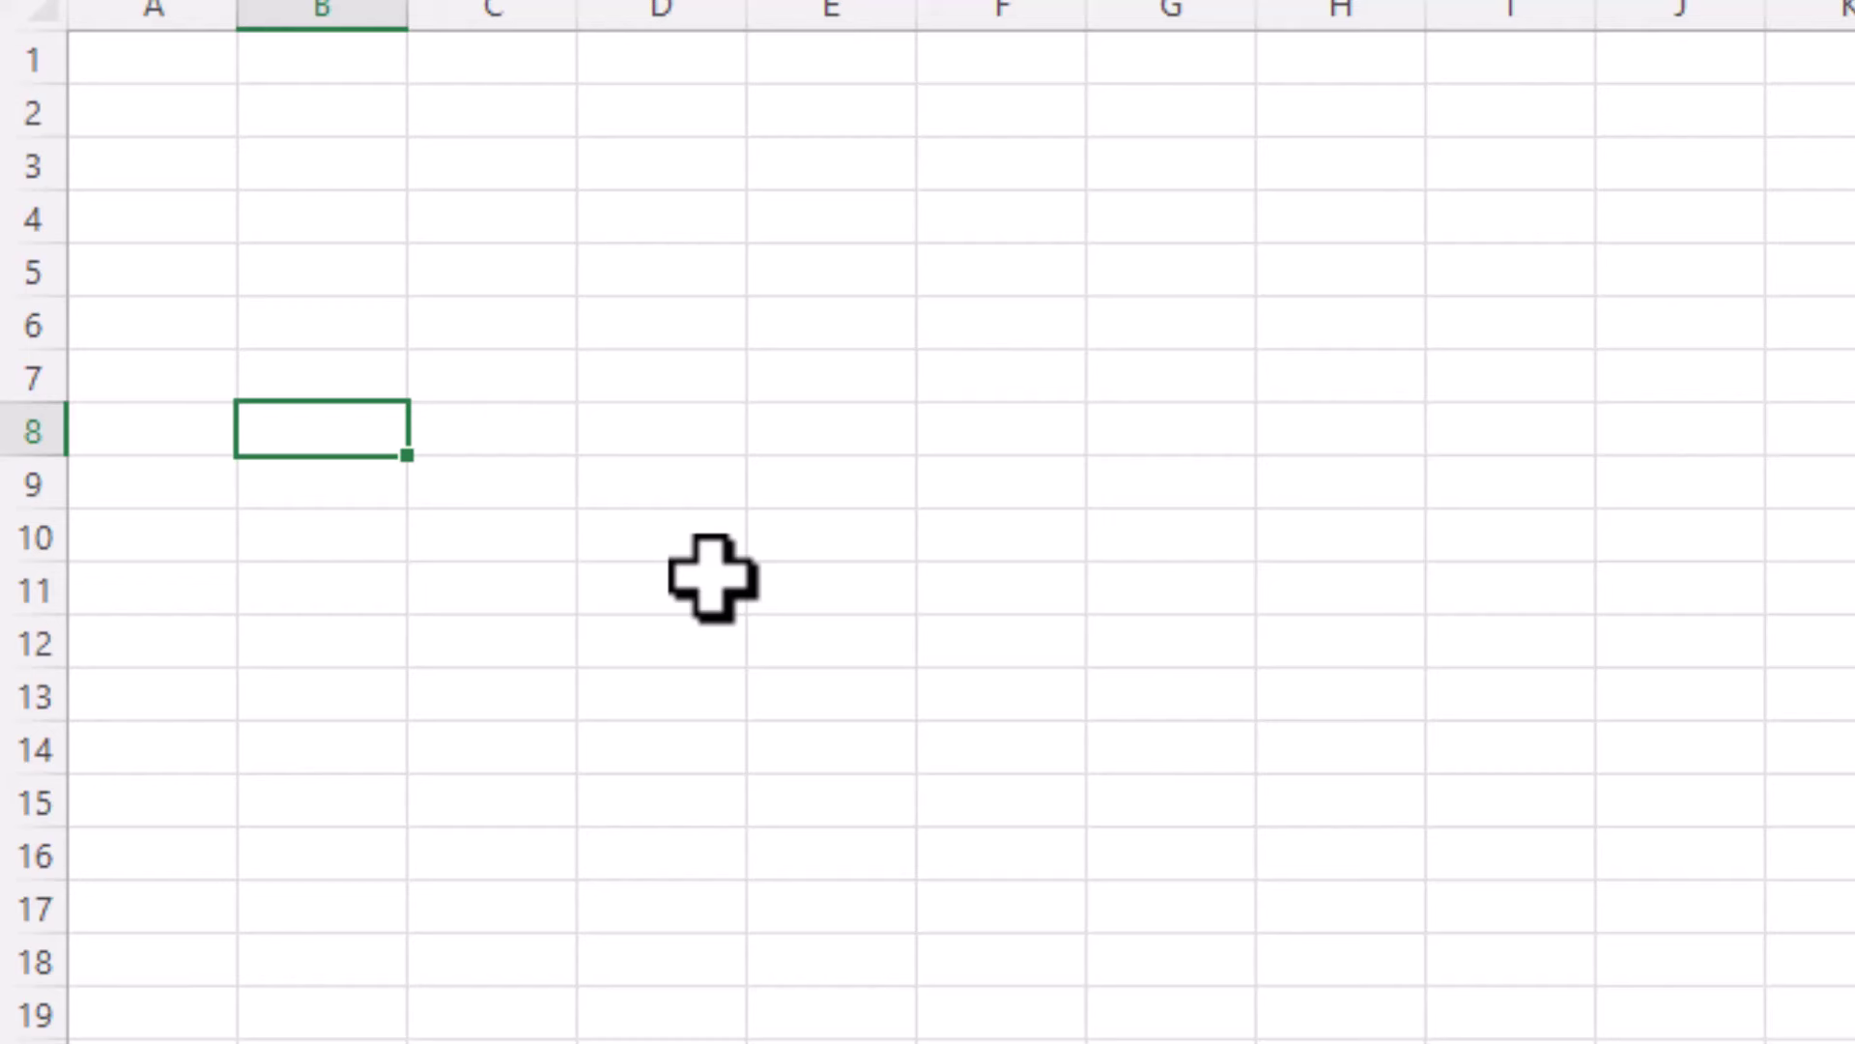
text(EMP ID)
key(Tab)
text(Name)
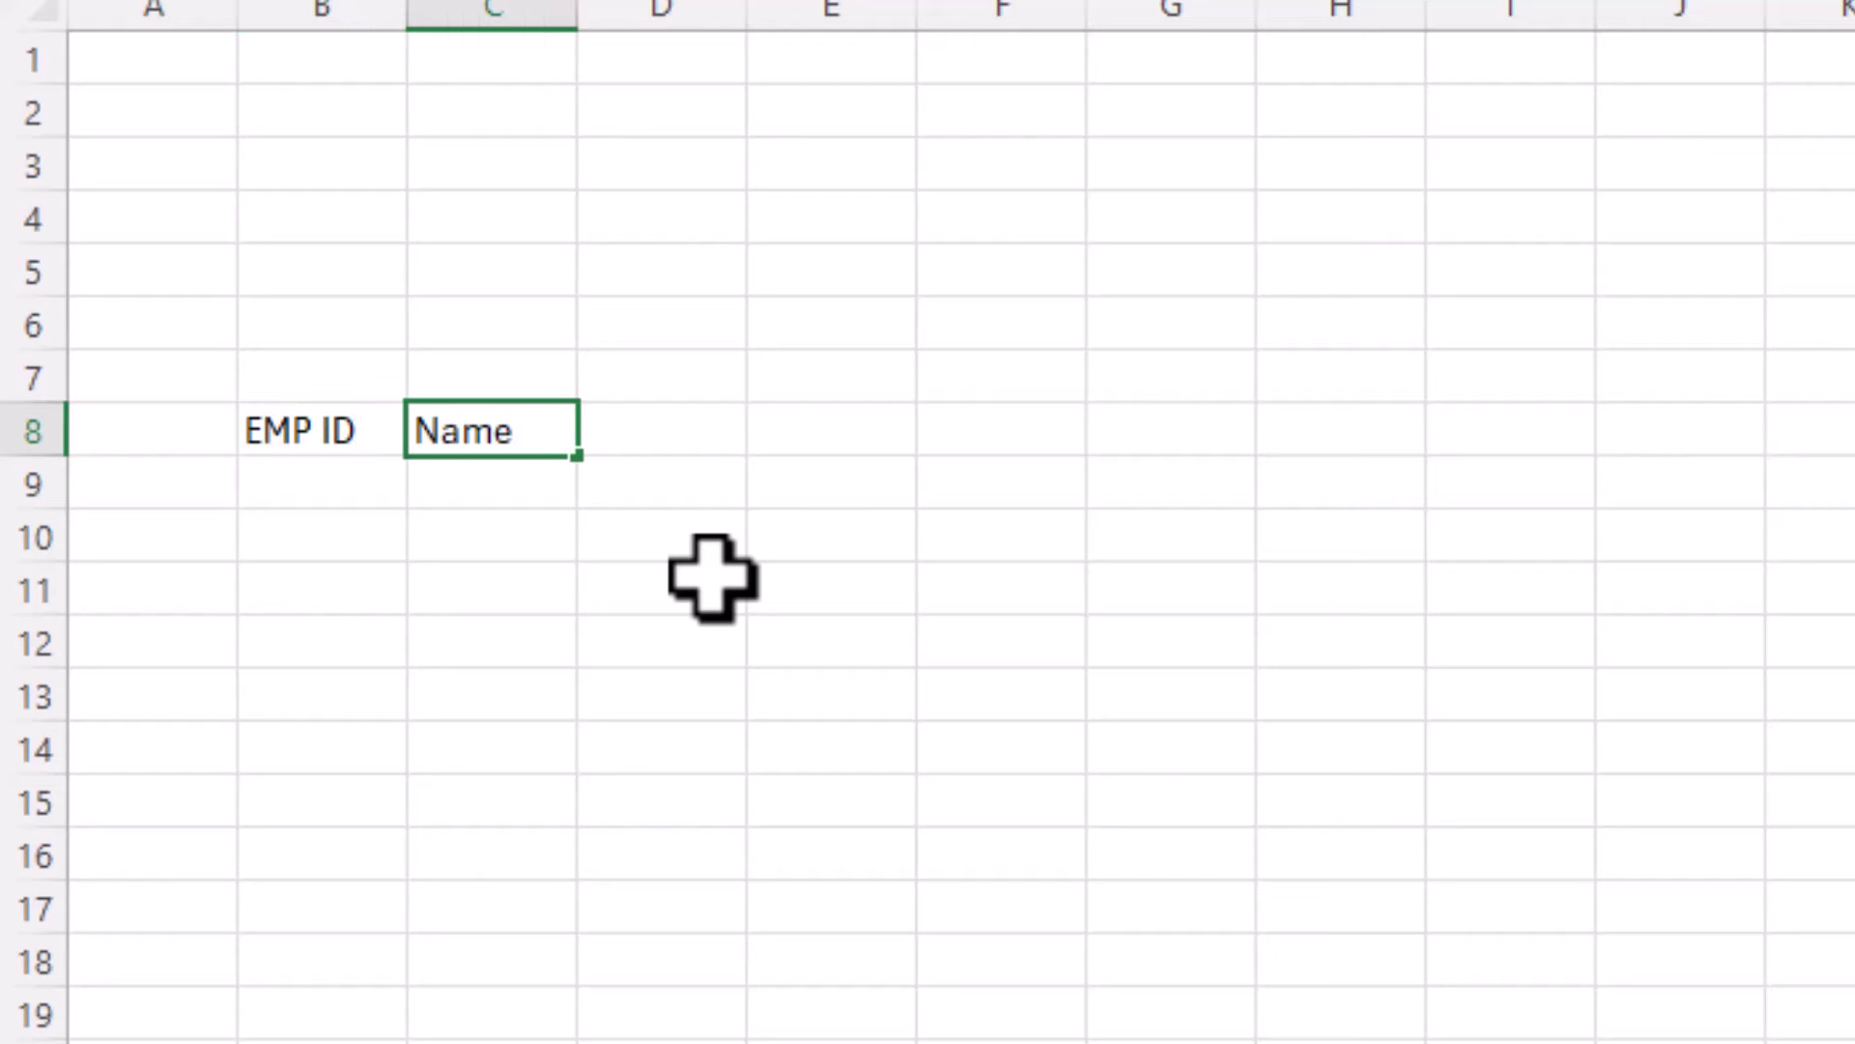
Narrow column D into a spacer, enter the header "Week End" in E8, and widen column E slightly to fit it.
key(Tab)
key(Tab)
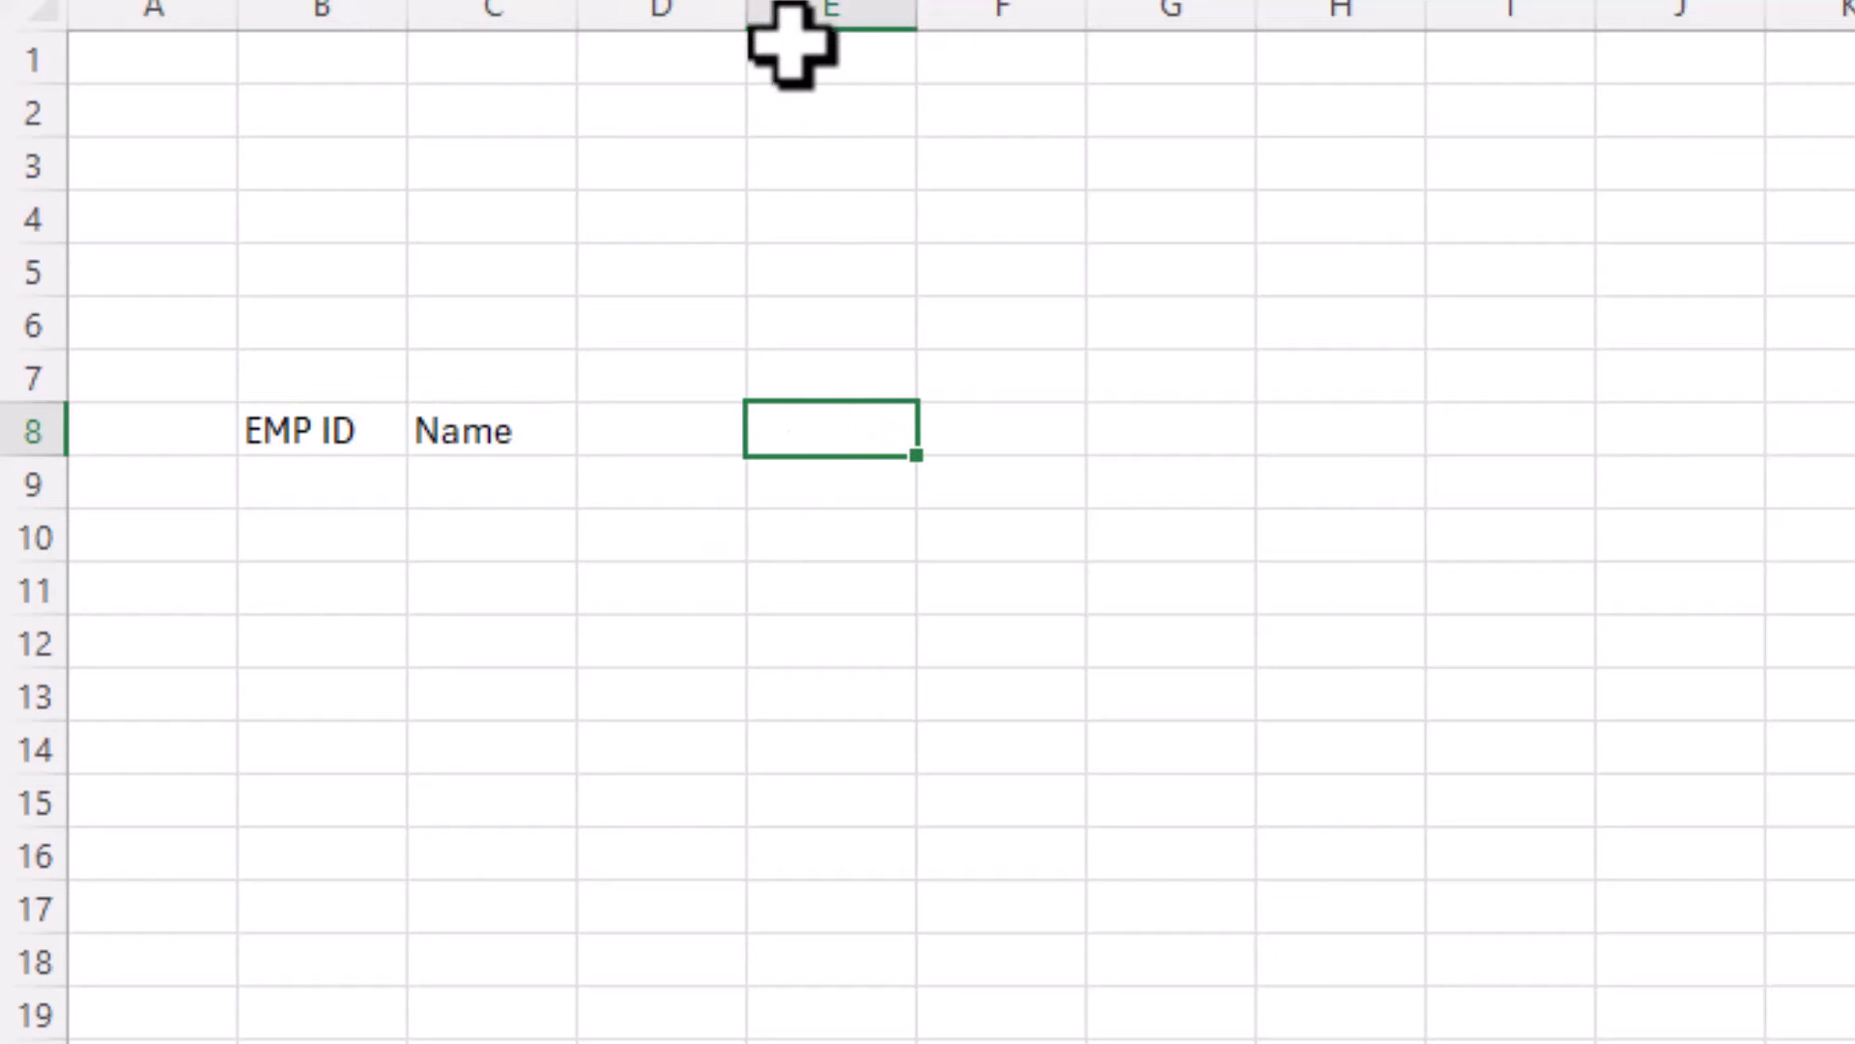
drag(745, 21, 628, 114)
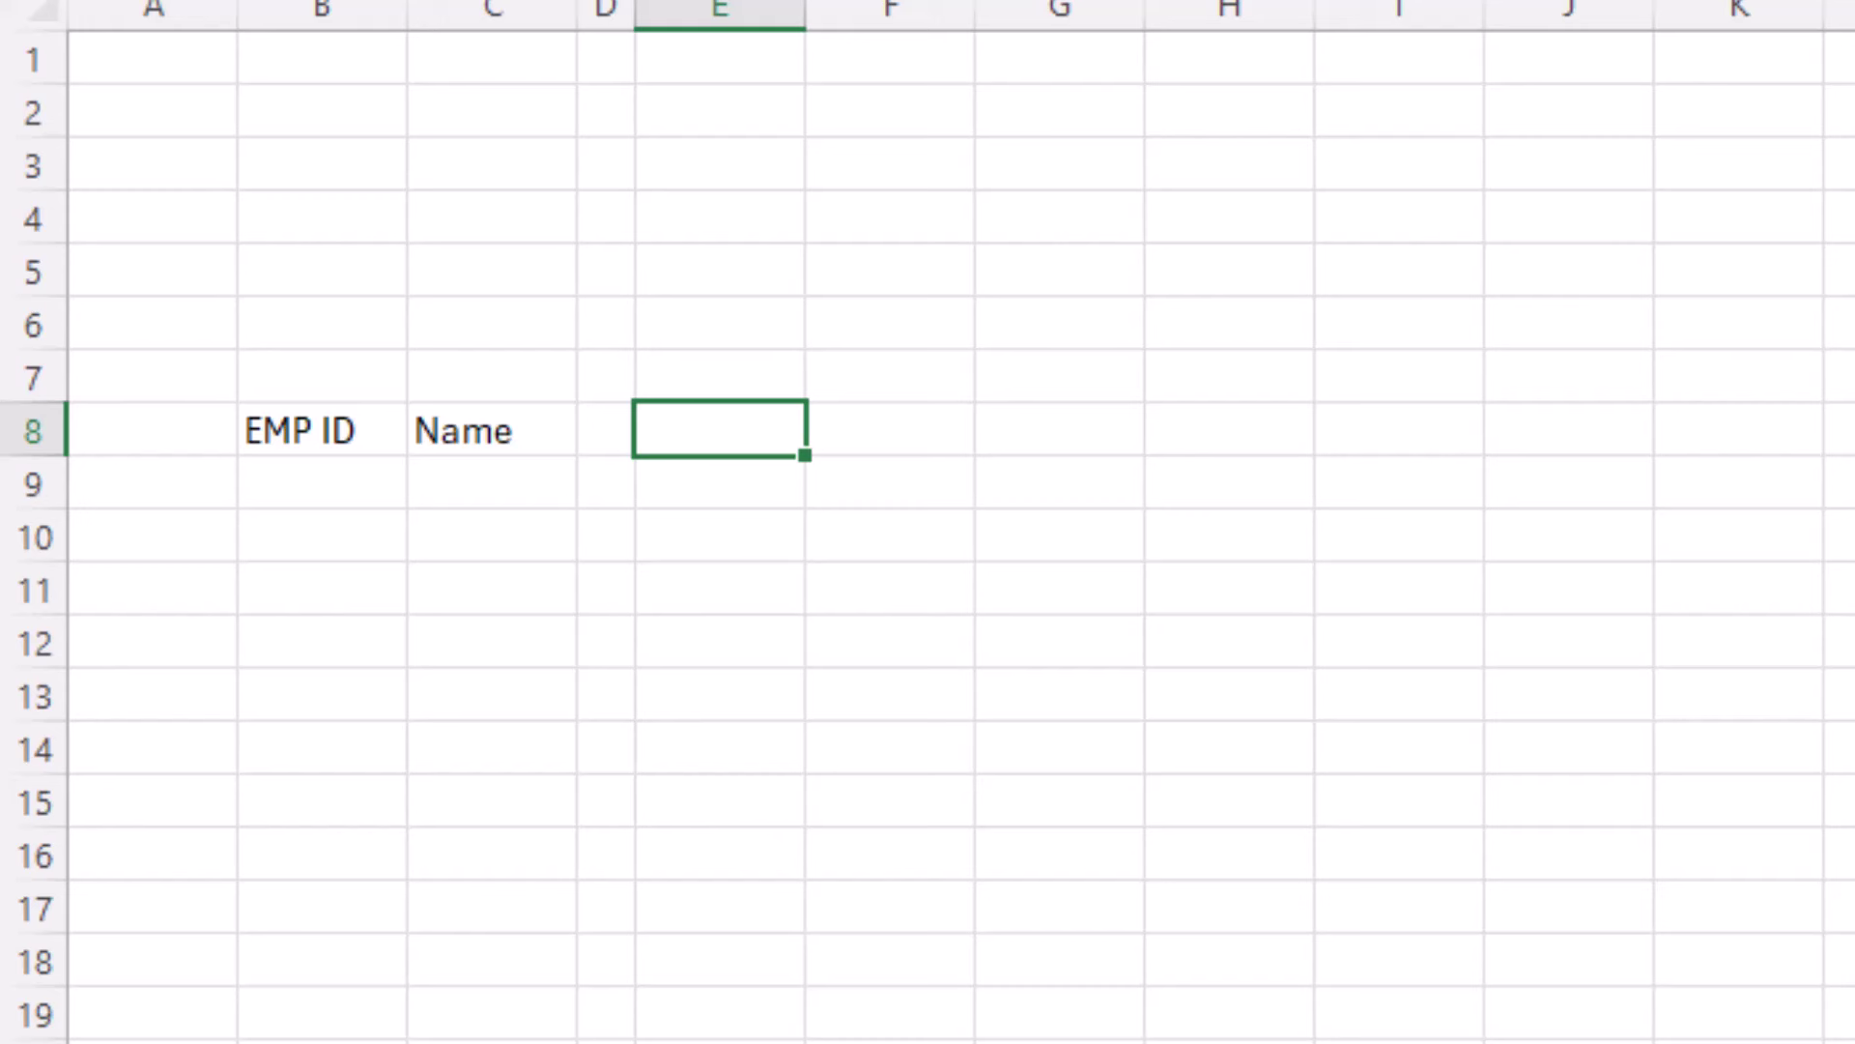
text(Week)
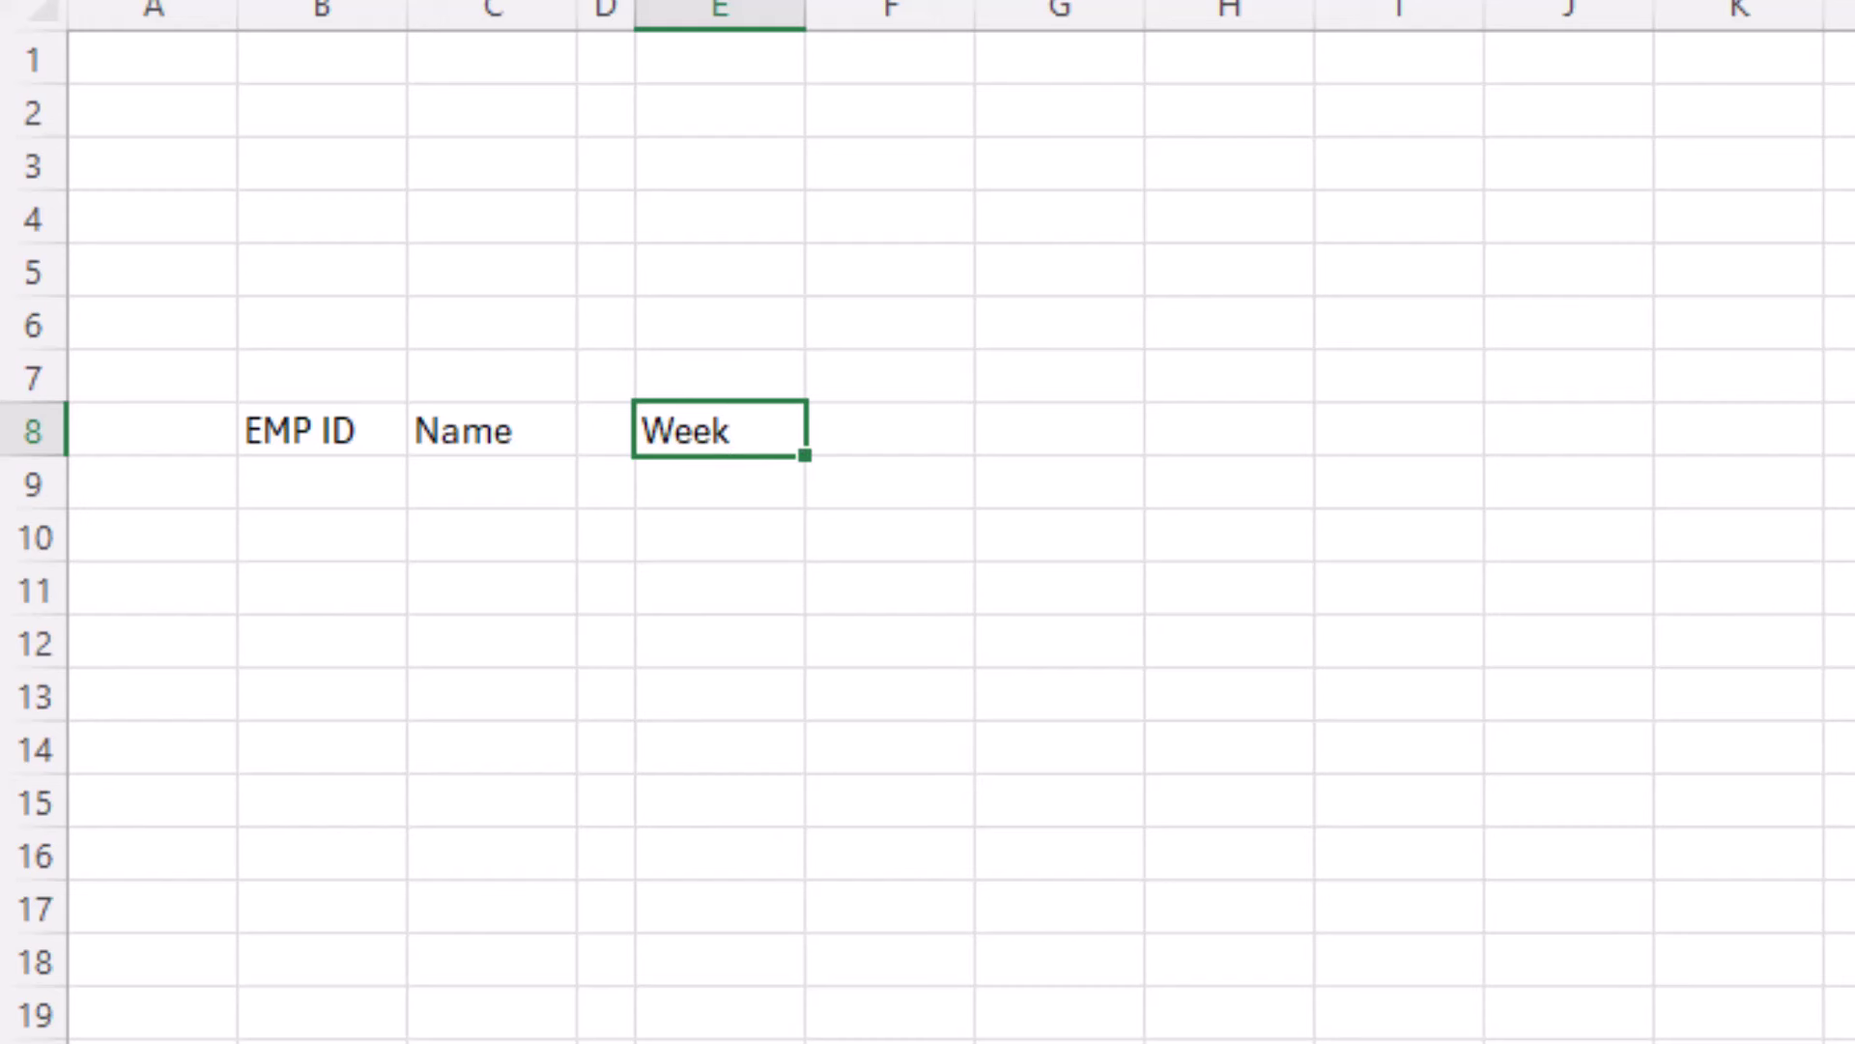
key(Delete)
text(E)
key(BackSpace)
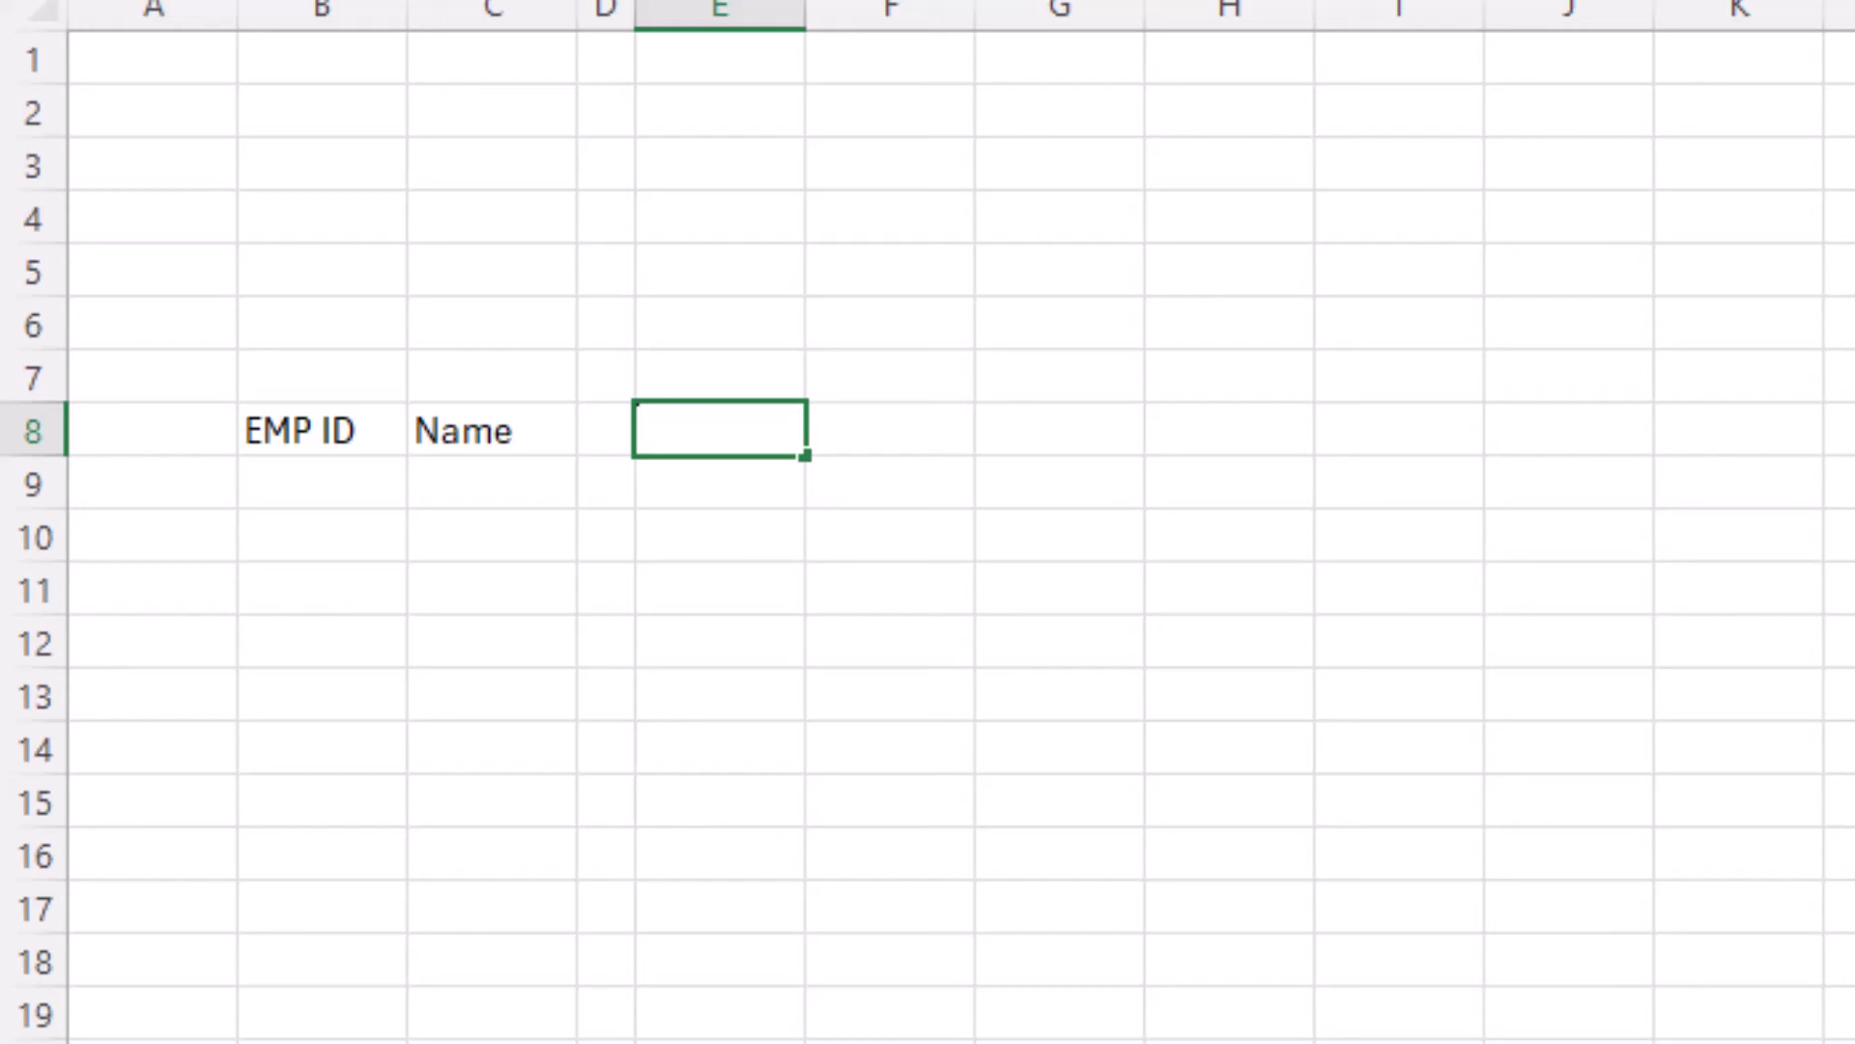
text(Week End)
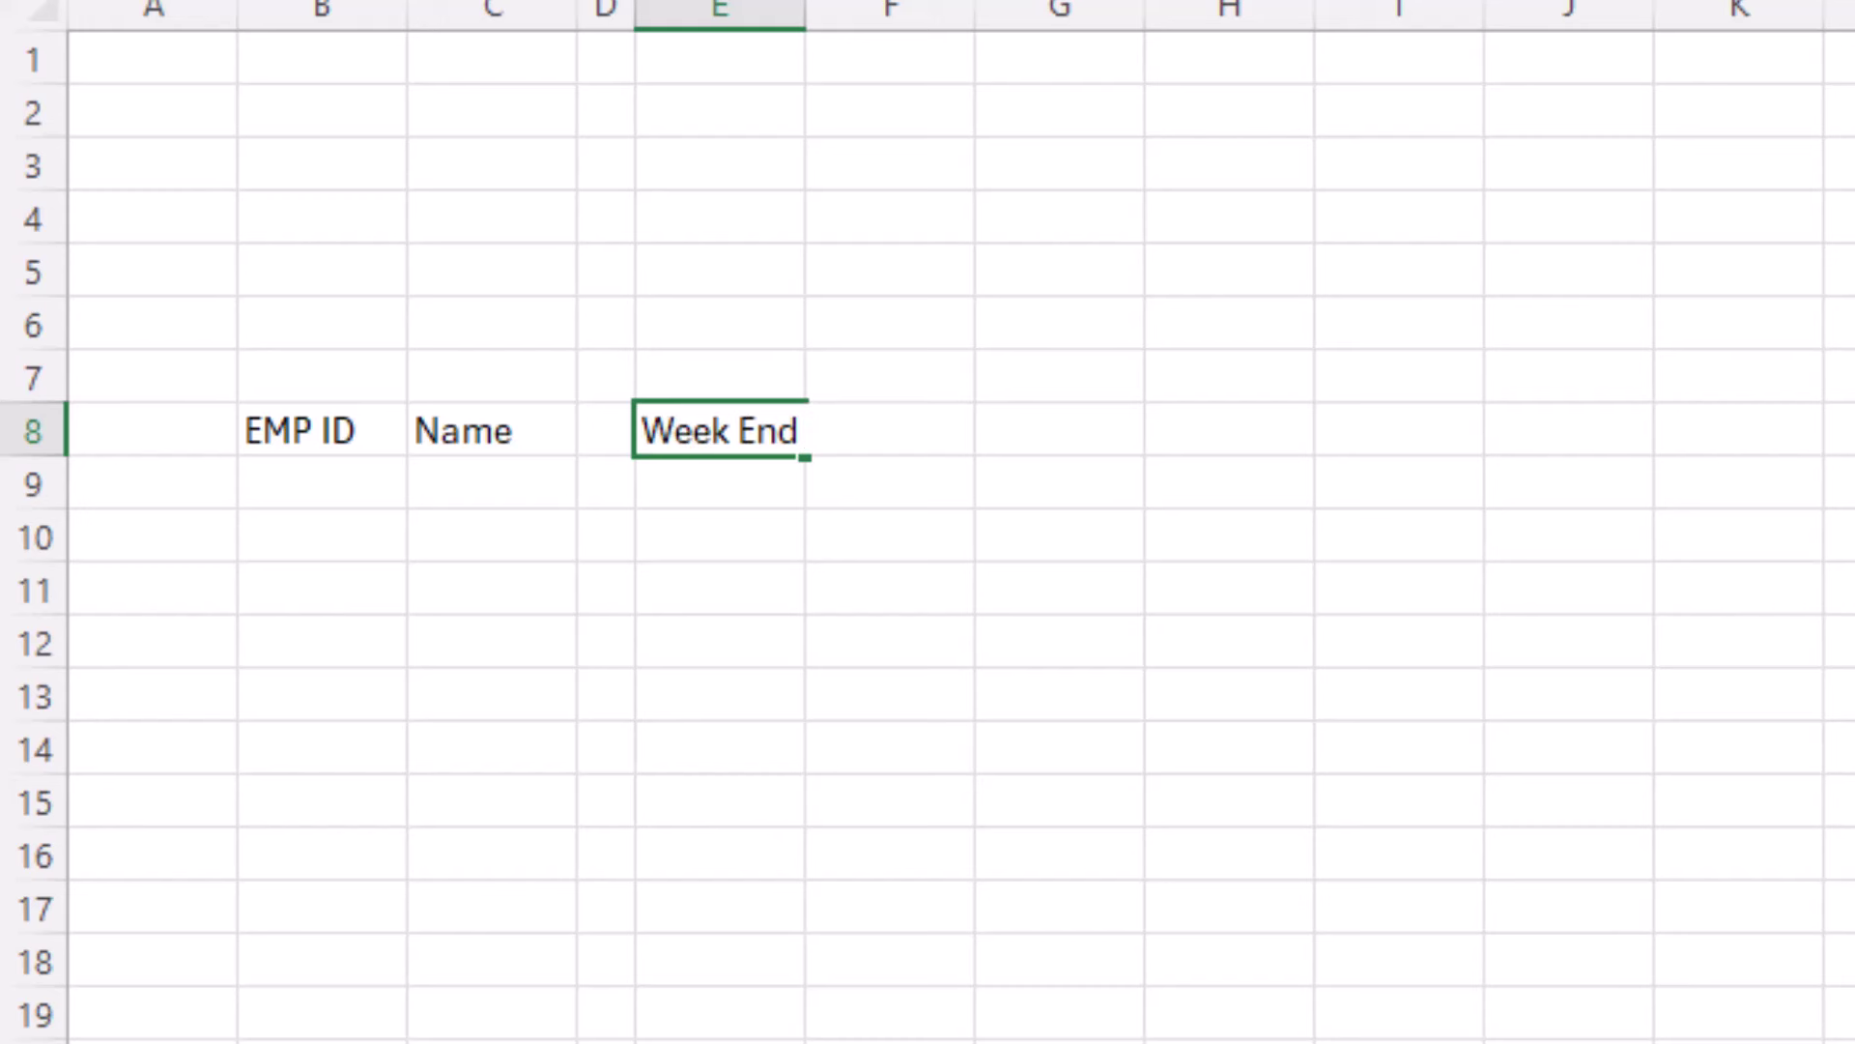
key(Return)
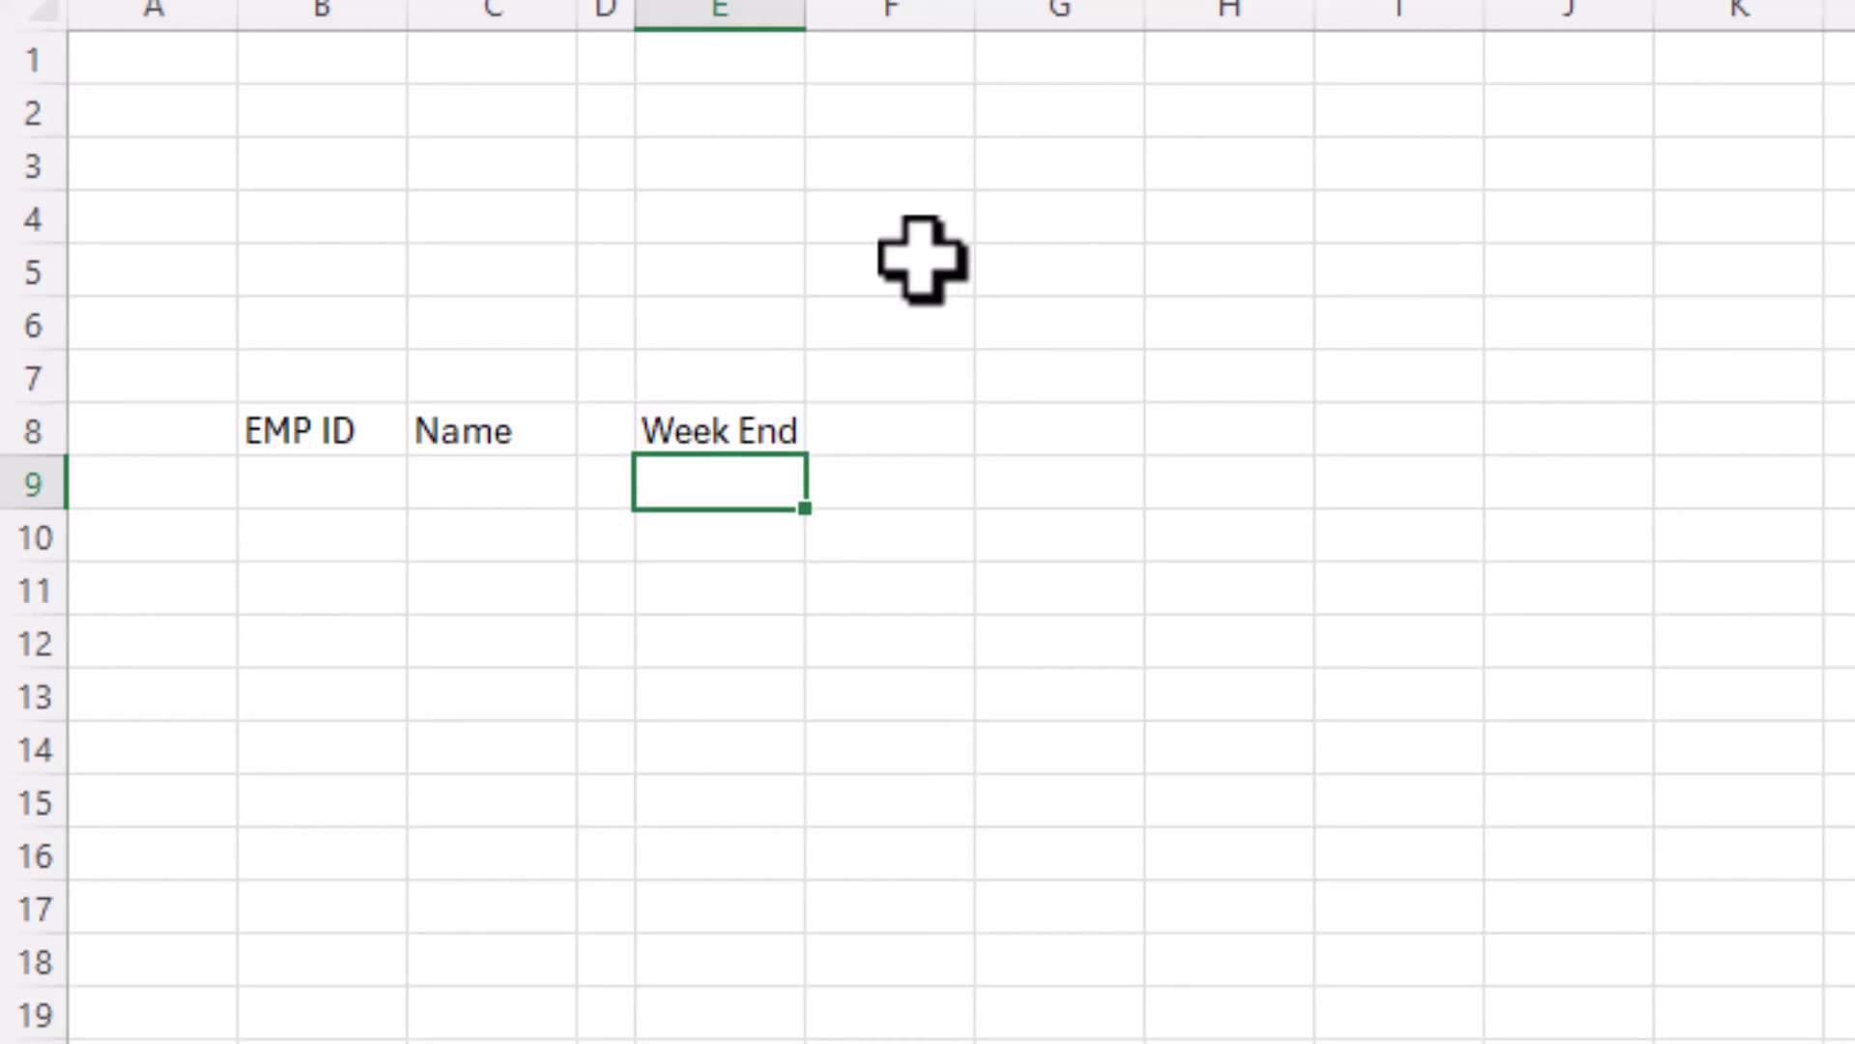
drag(805, 15, 837, 15)
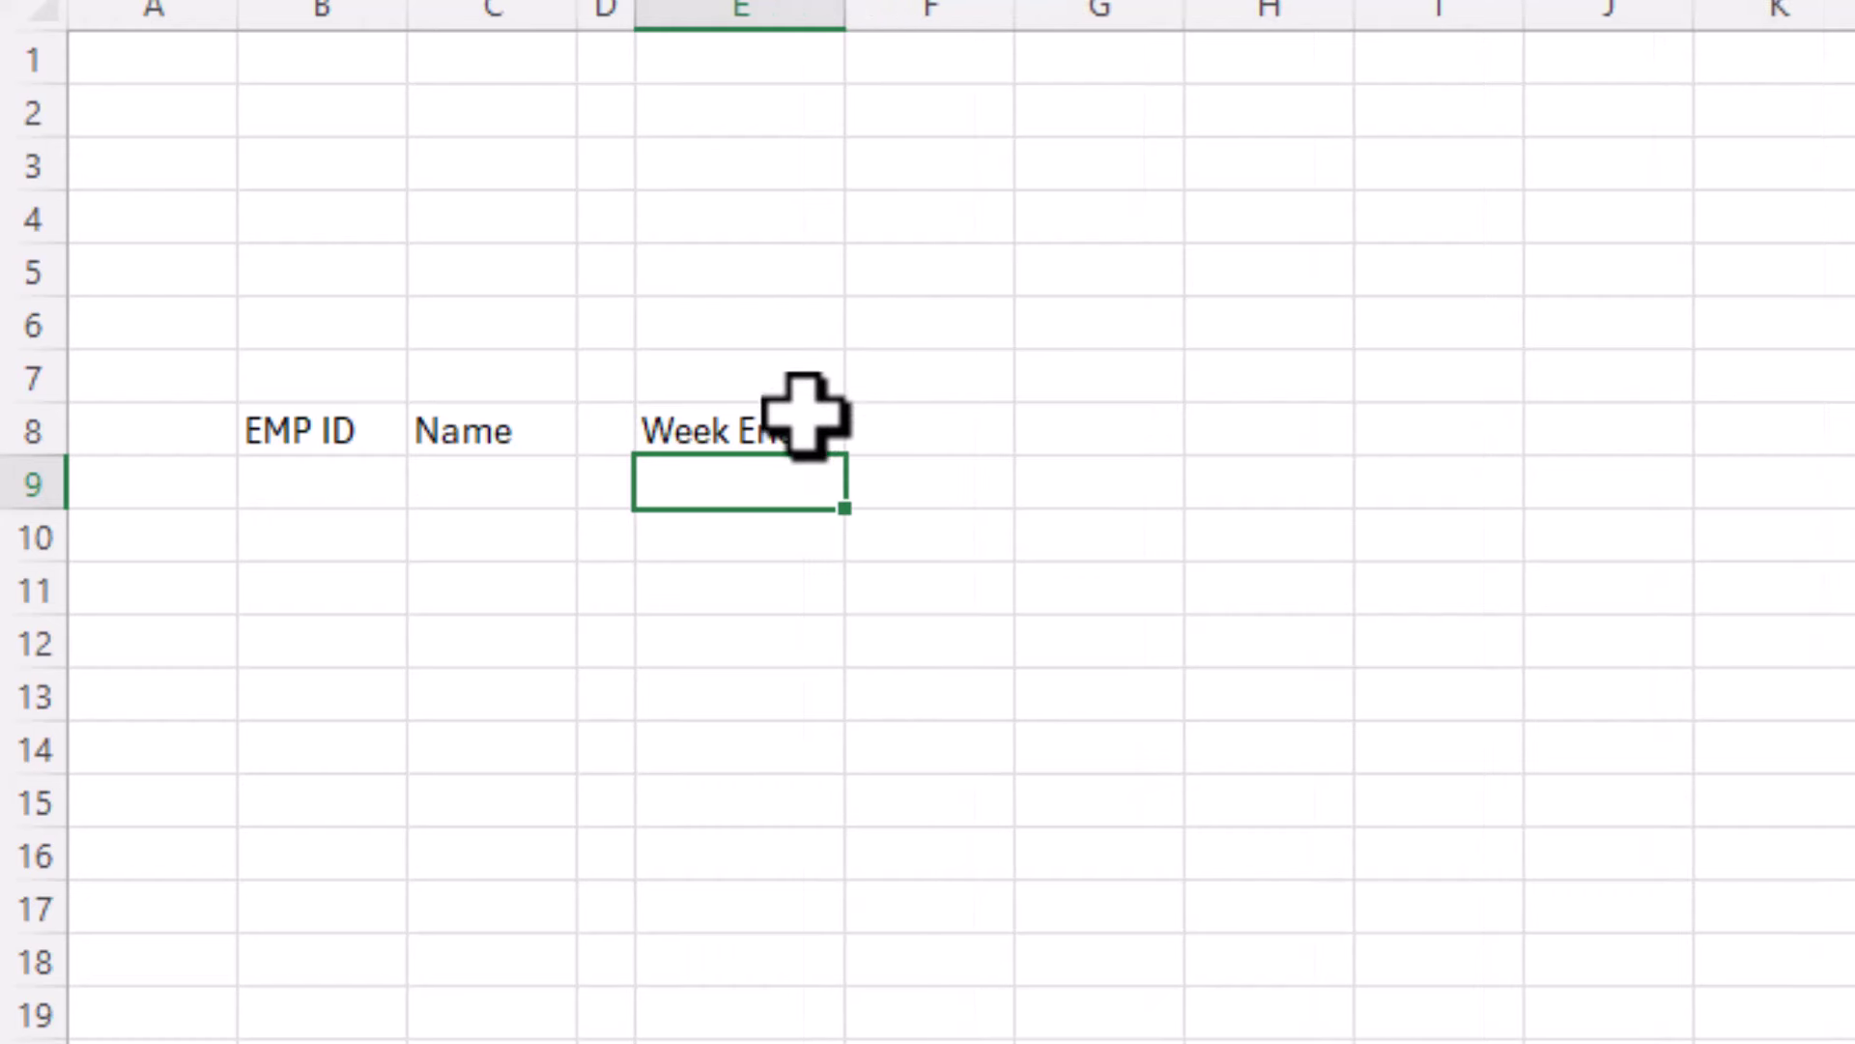
click(790, 437)
click(787, 489)
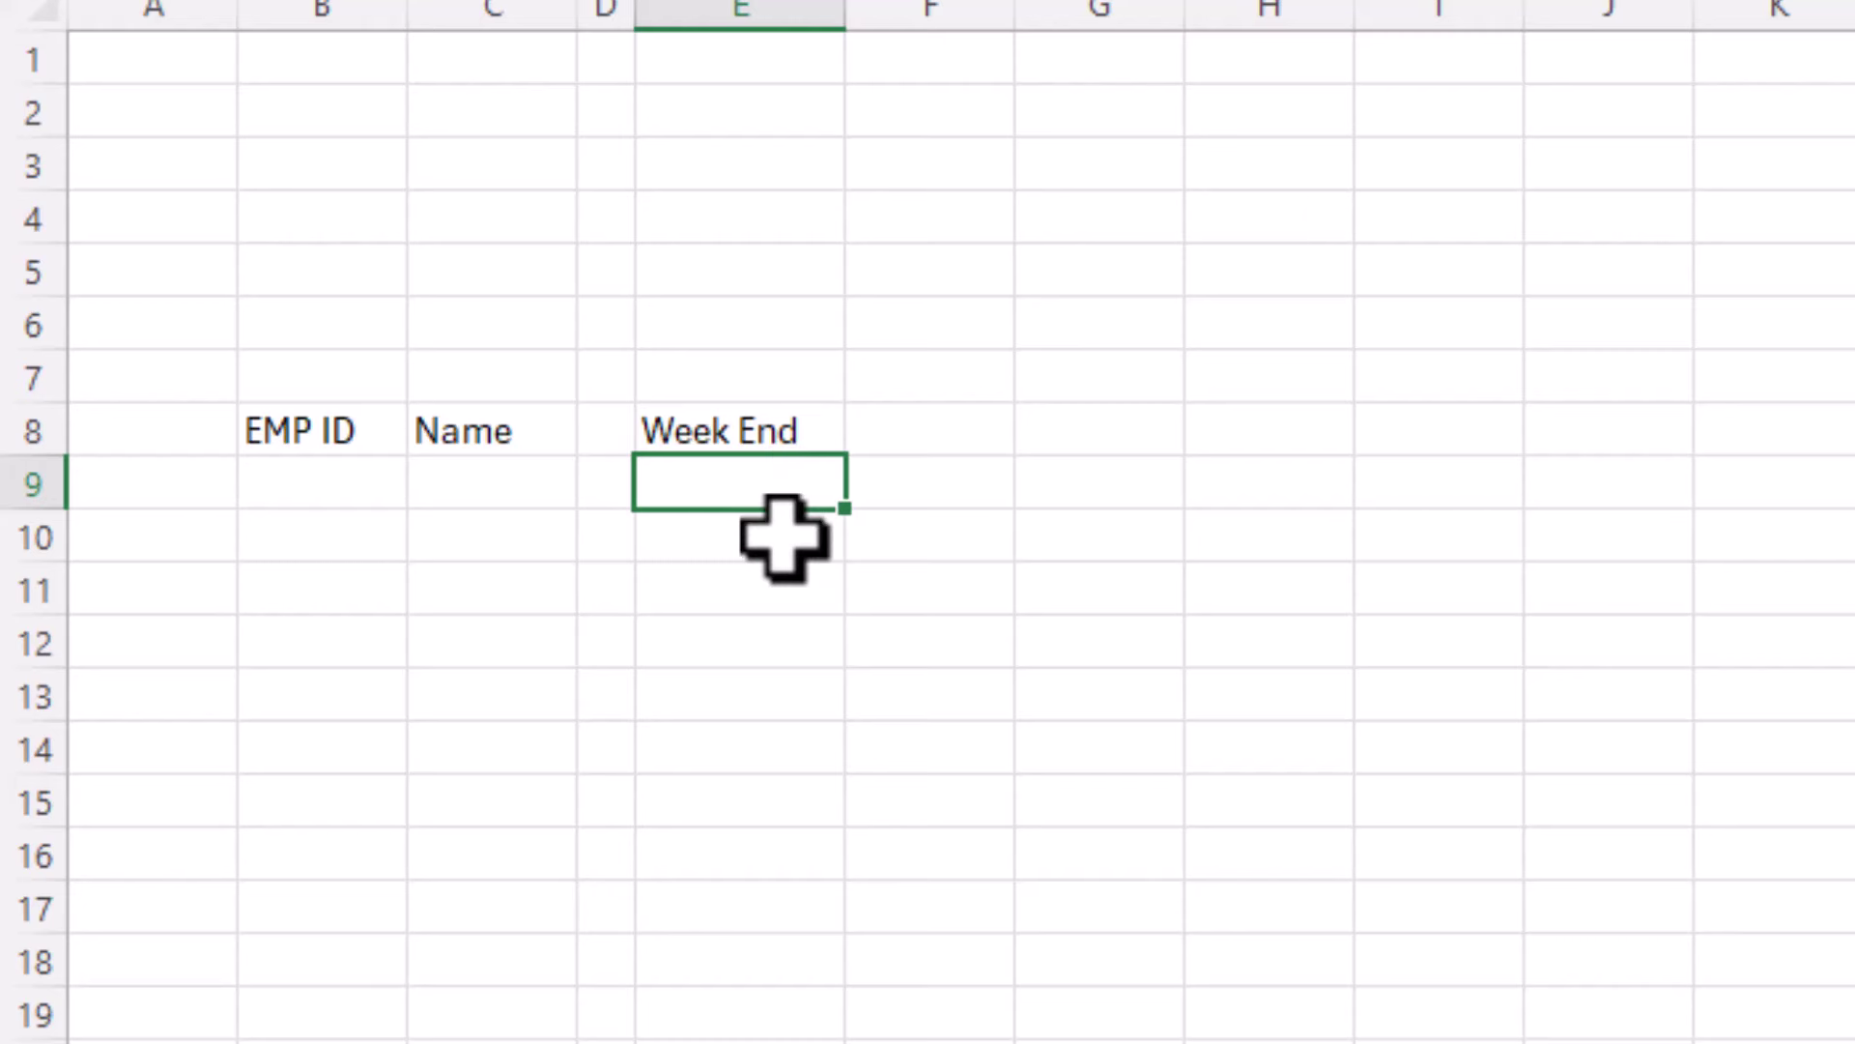
drag(763, 474, 749, 981)
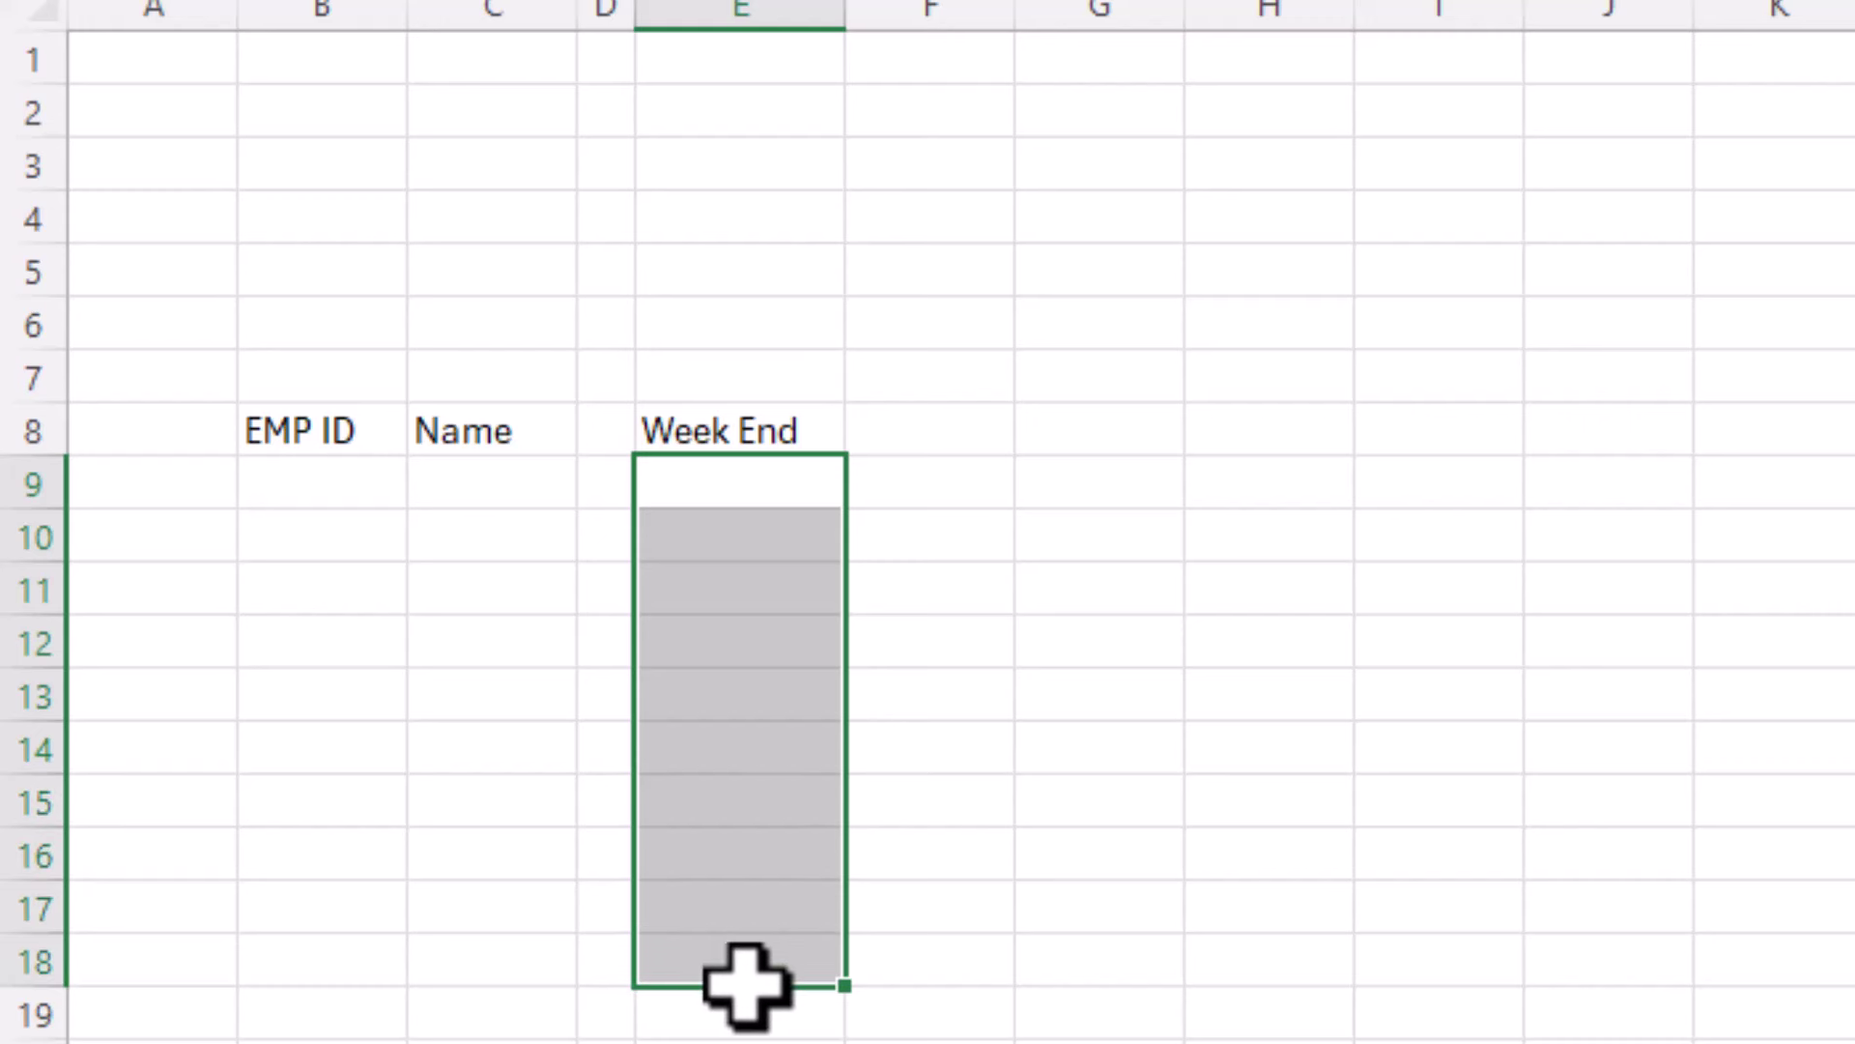
click(727, 754)
drag(738, 492, 757, 774)
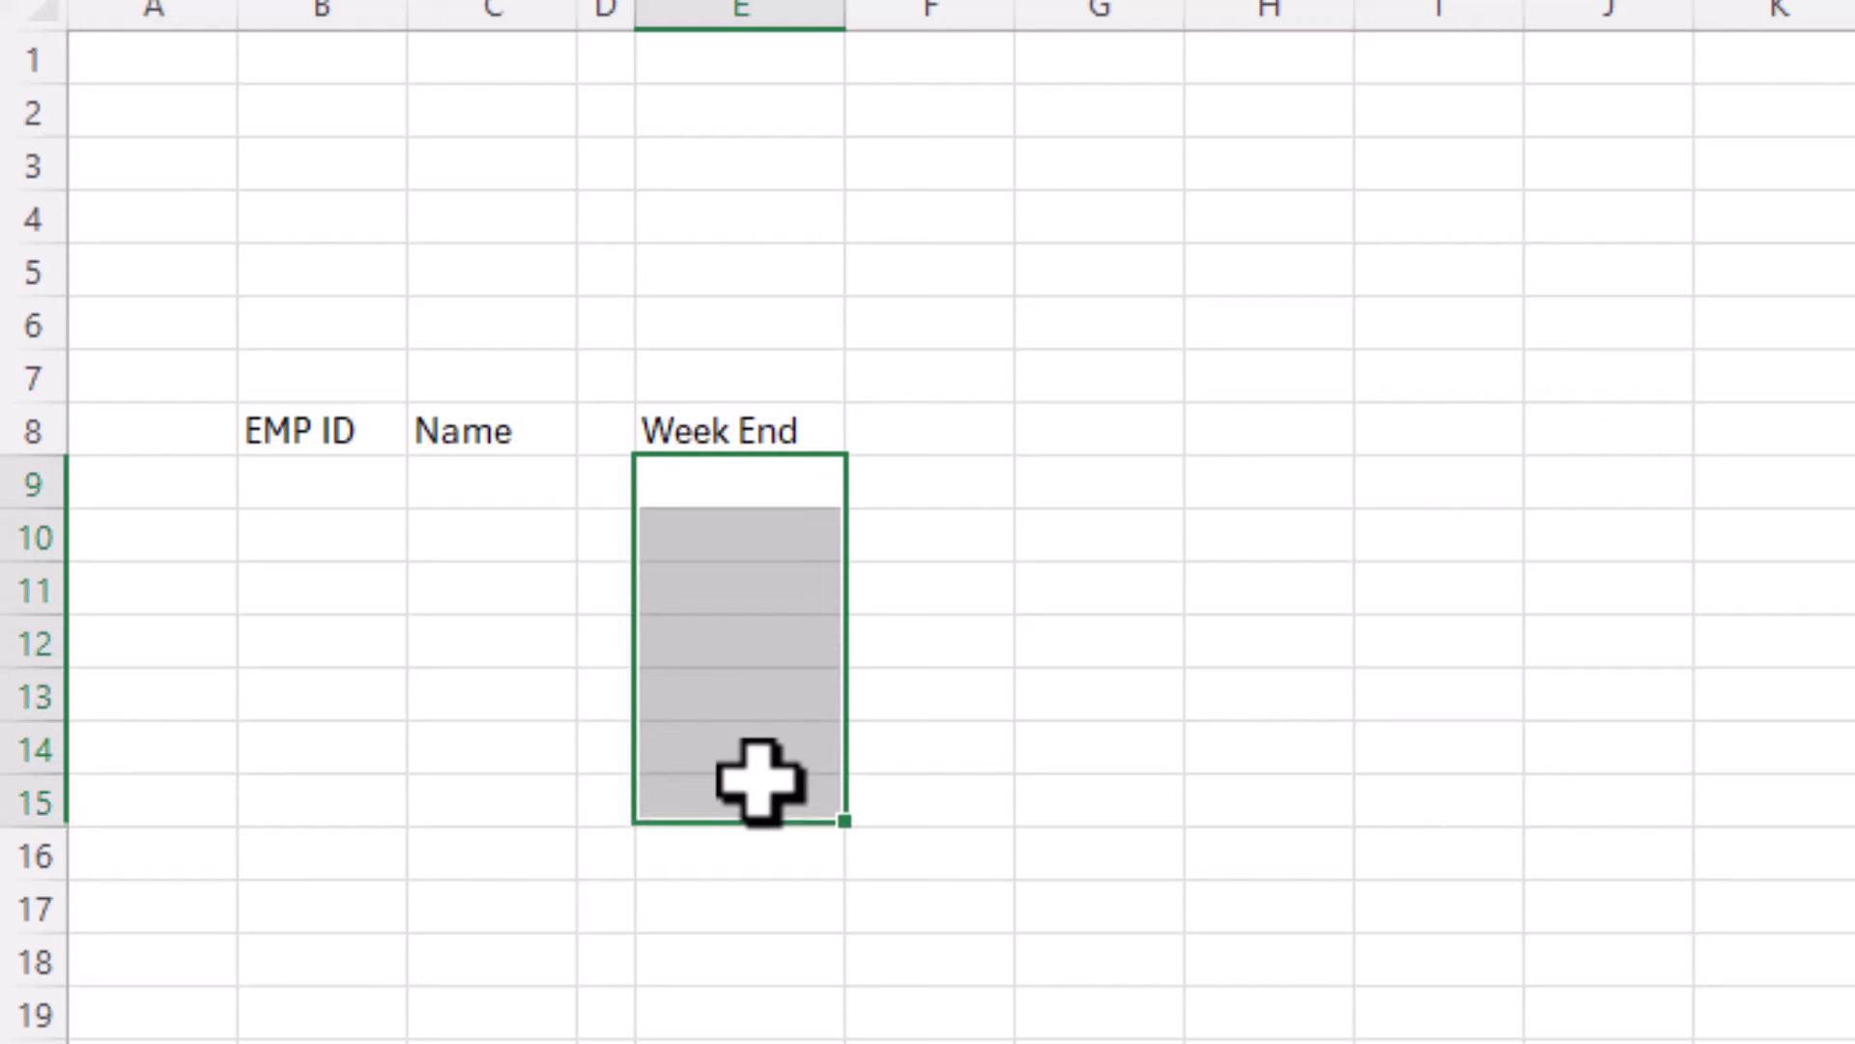
click(726, 488)
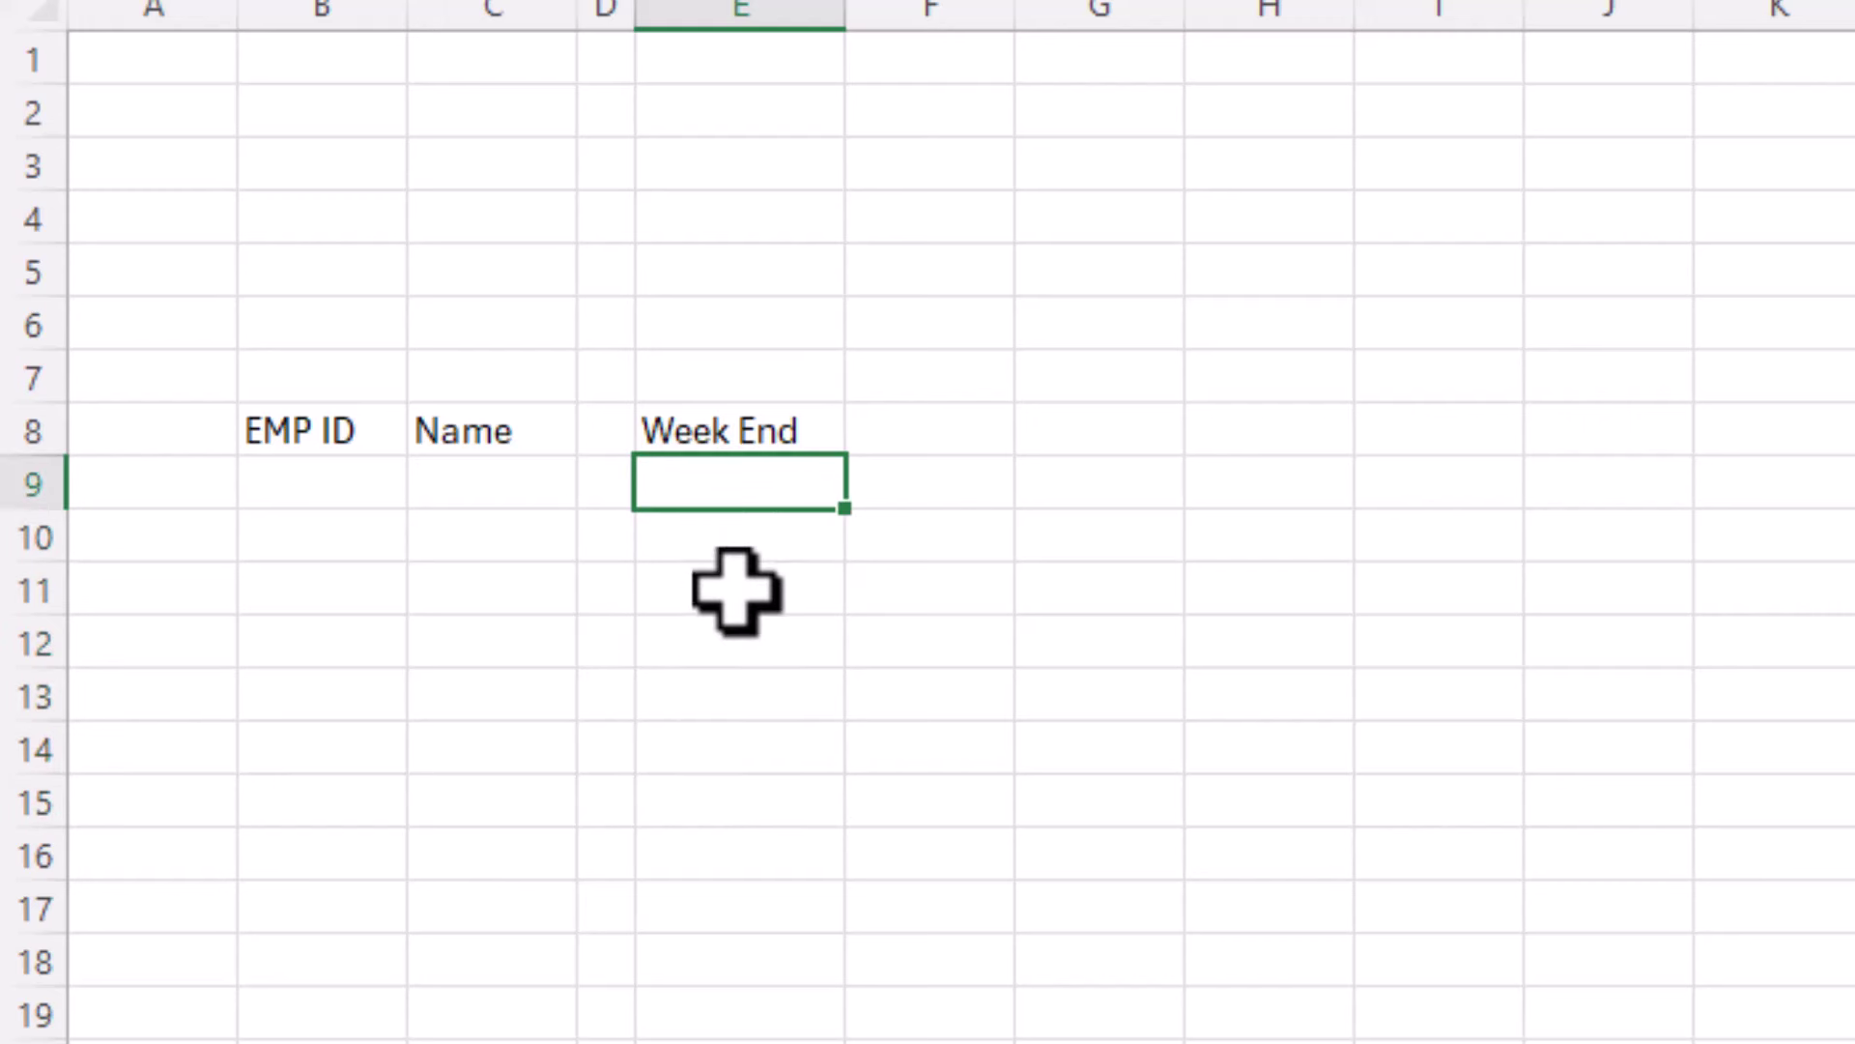
Enter 101 and 102 under EMP ID and extend the series down to 112 in B9:B20.
click(323, 481)
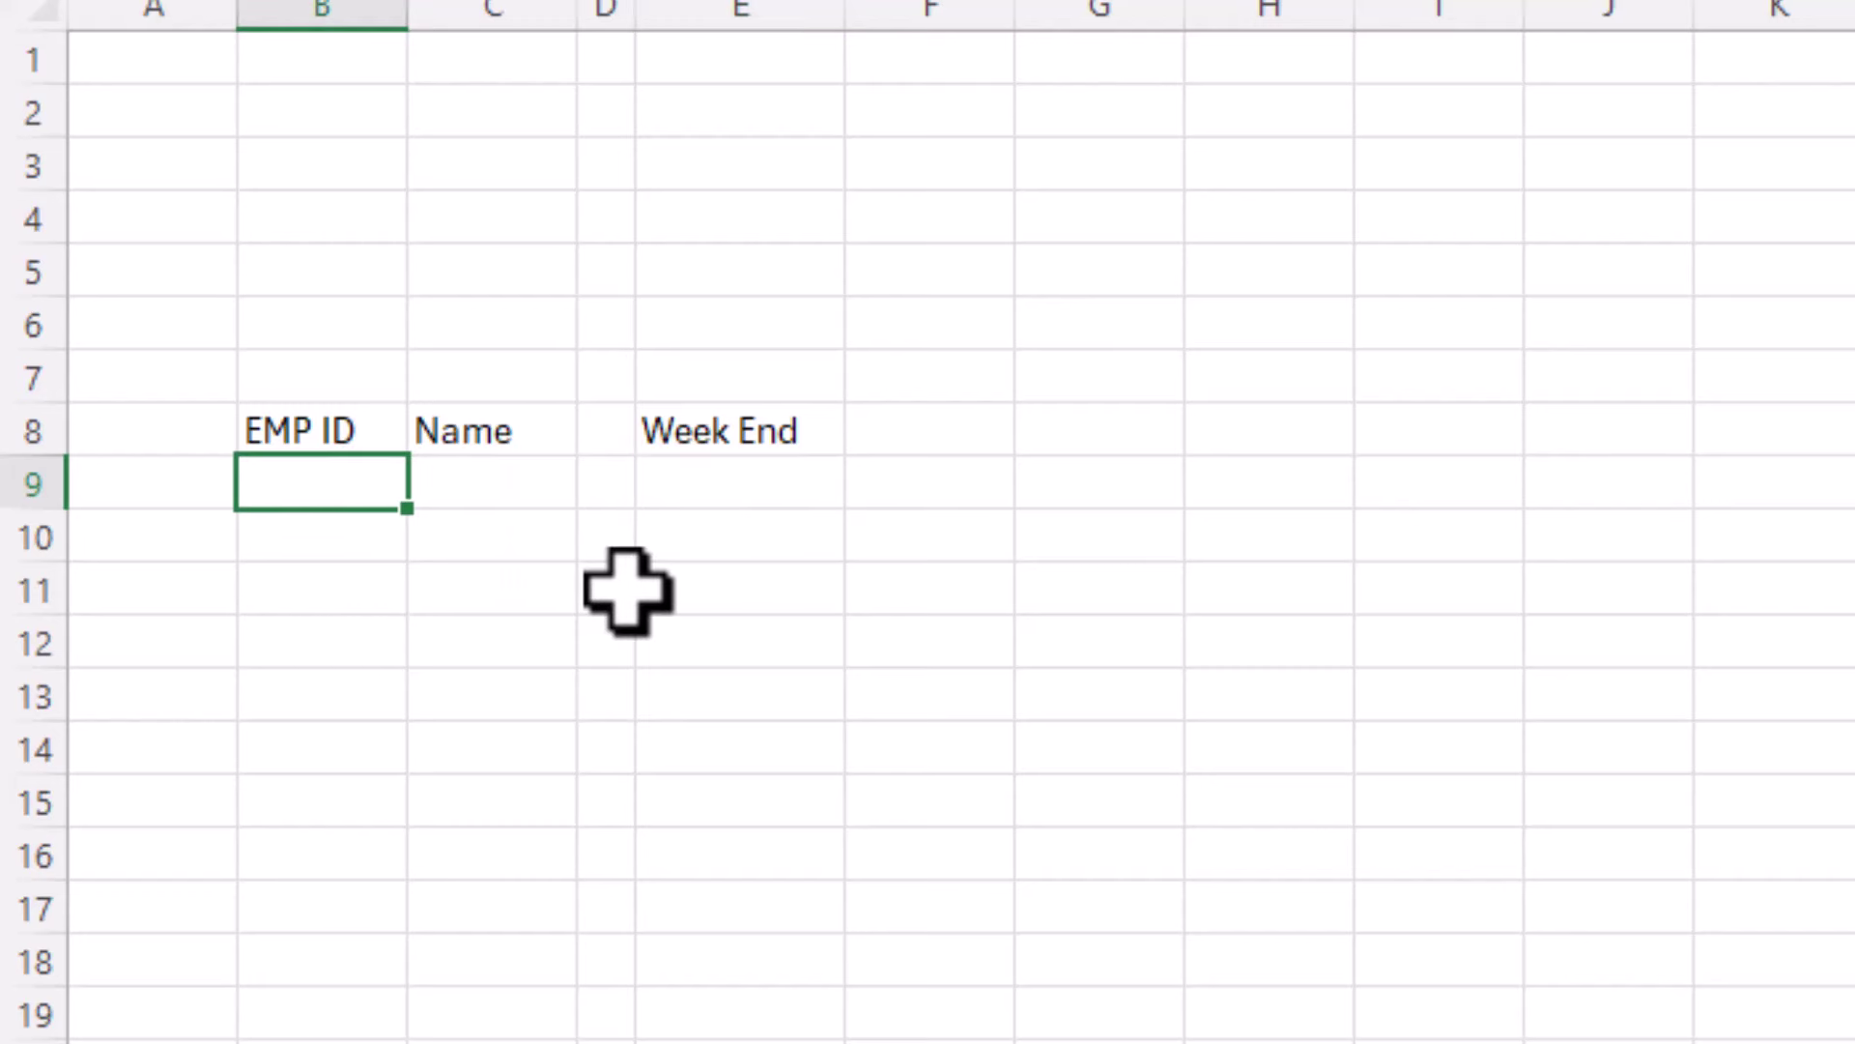
text(101)
key(Return)
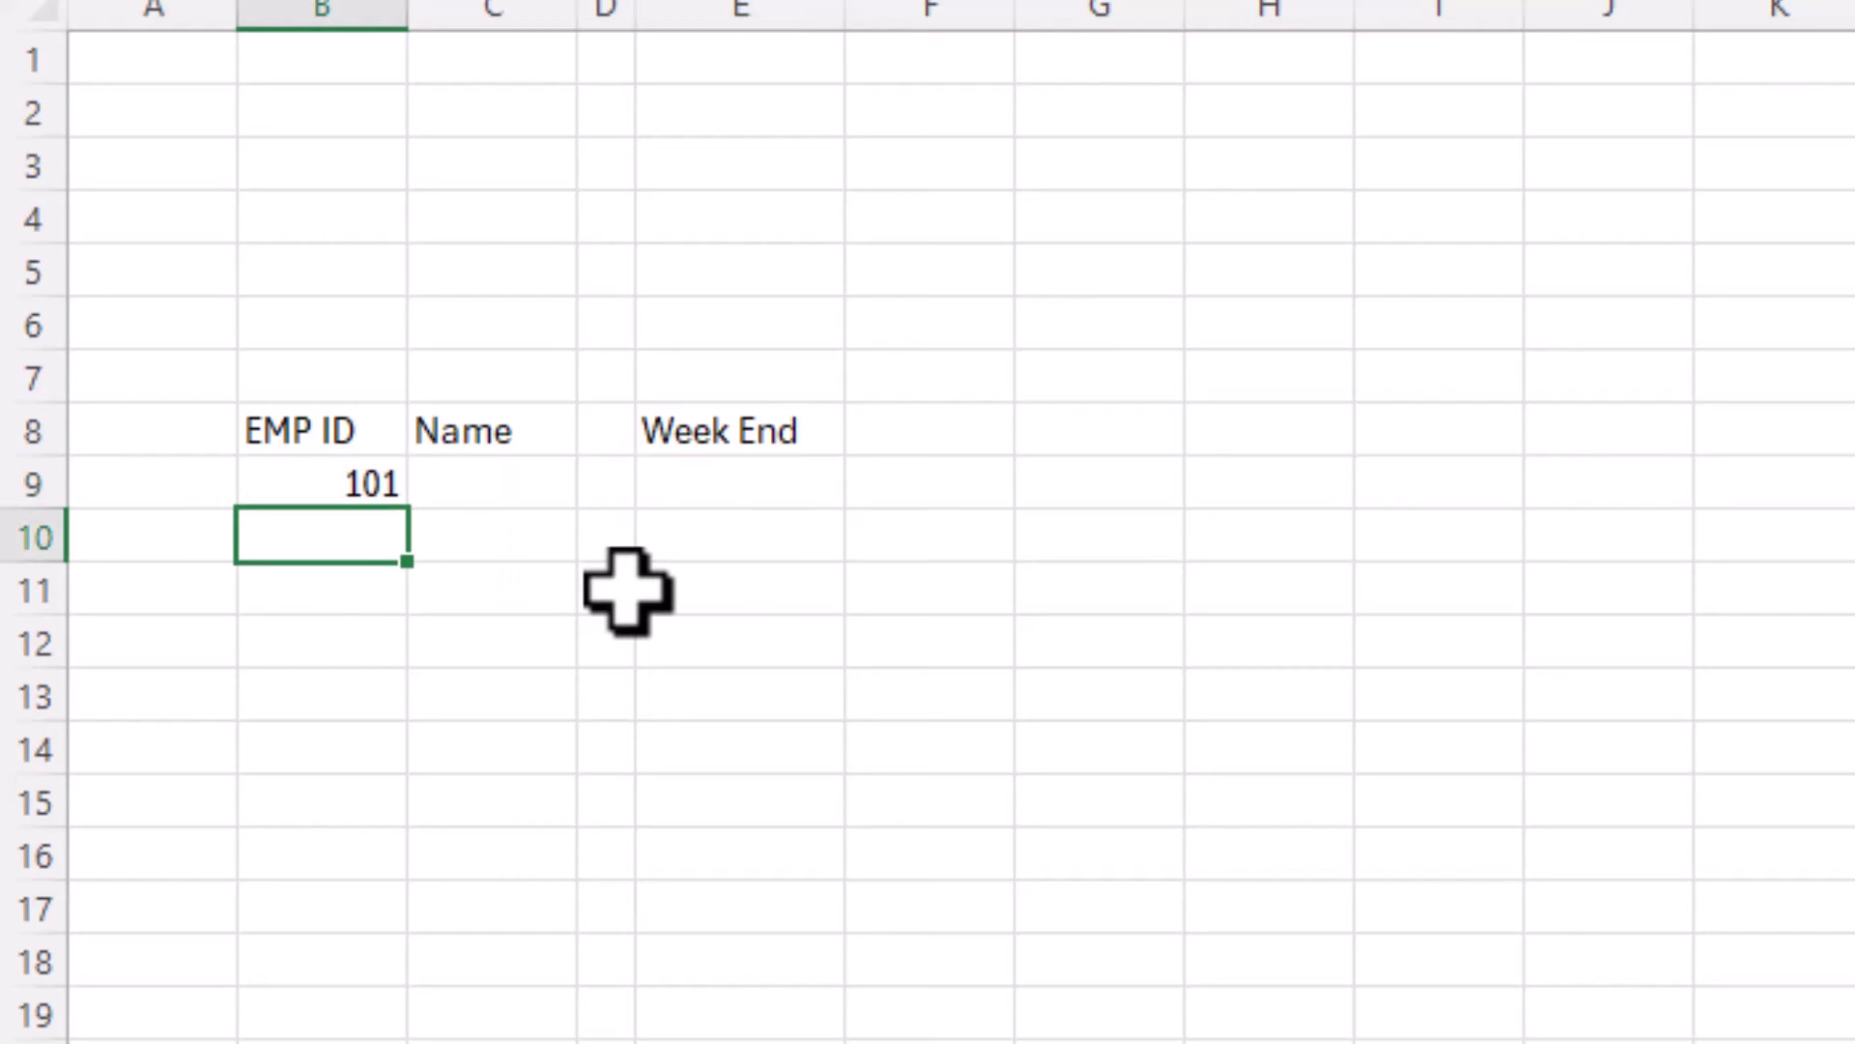
text(10)
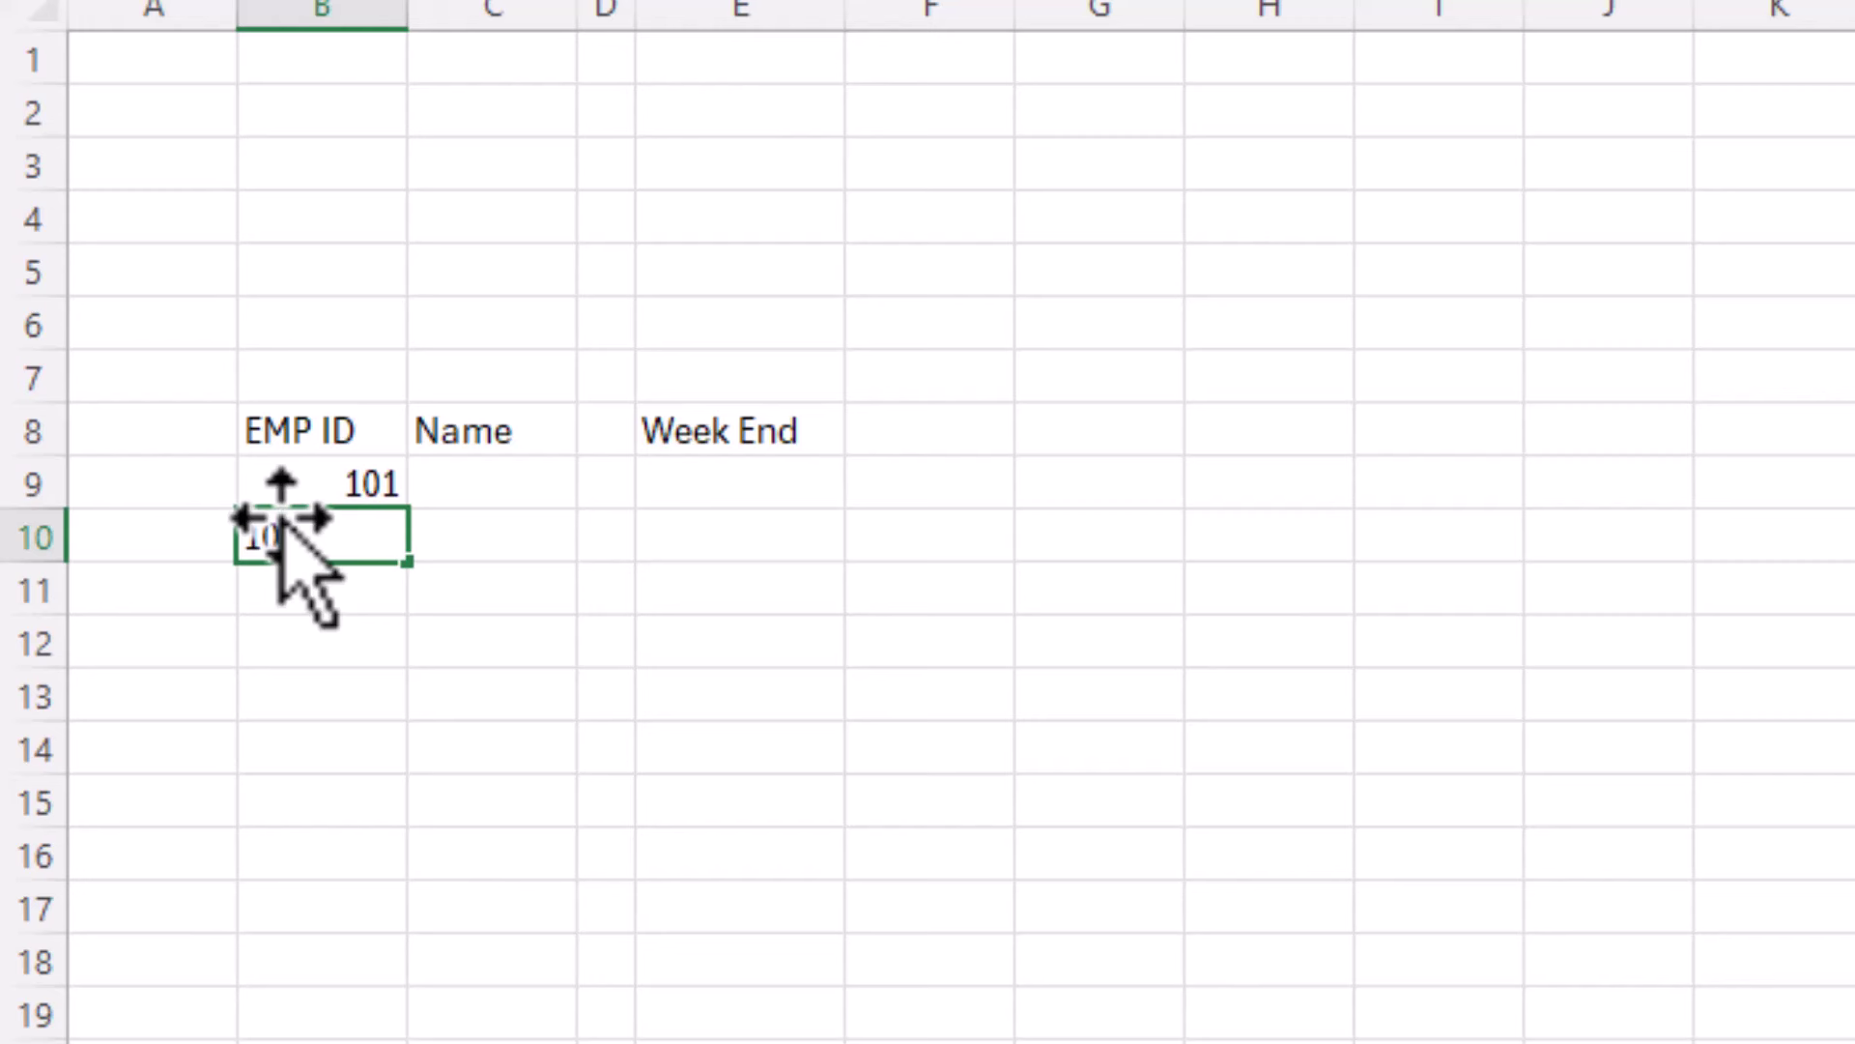
text(2)
key(Return)
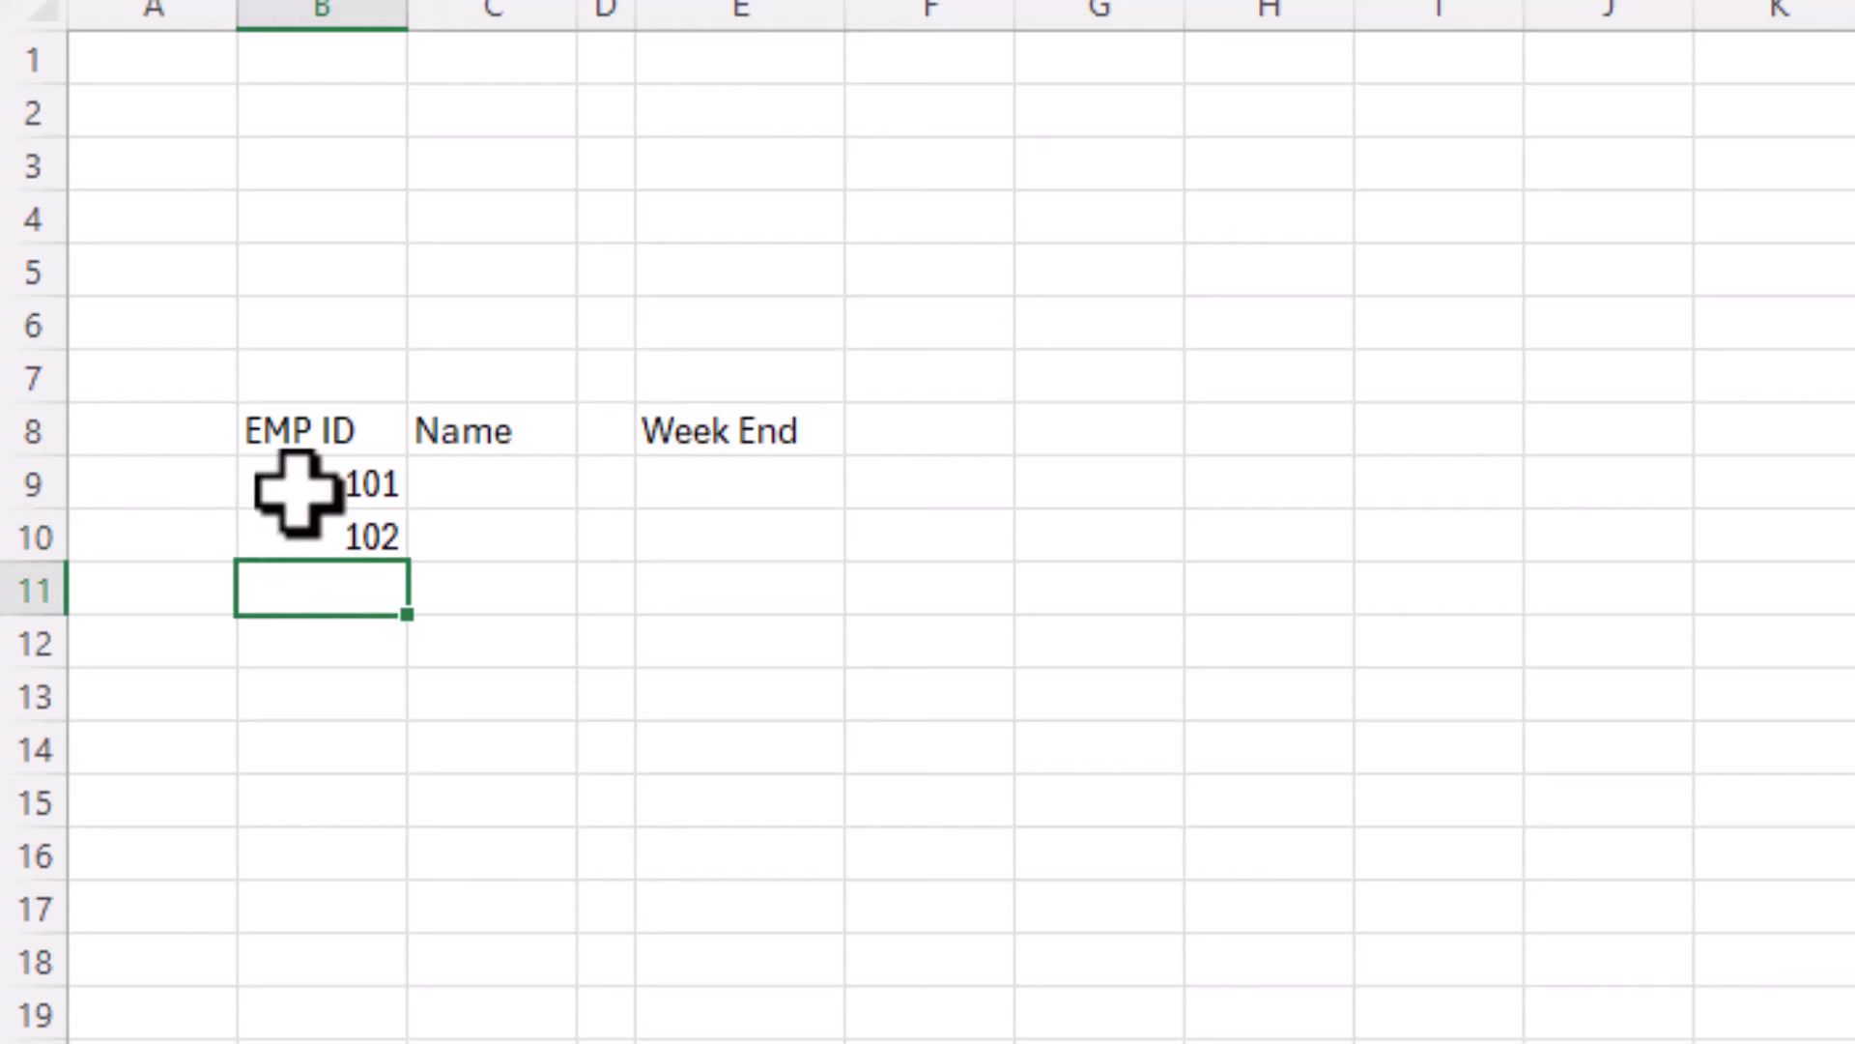
drag(290, 489, 435, 1043)
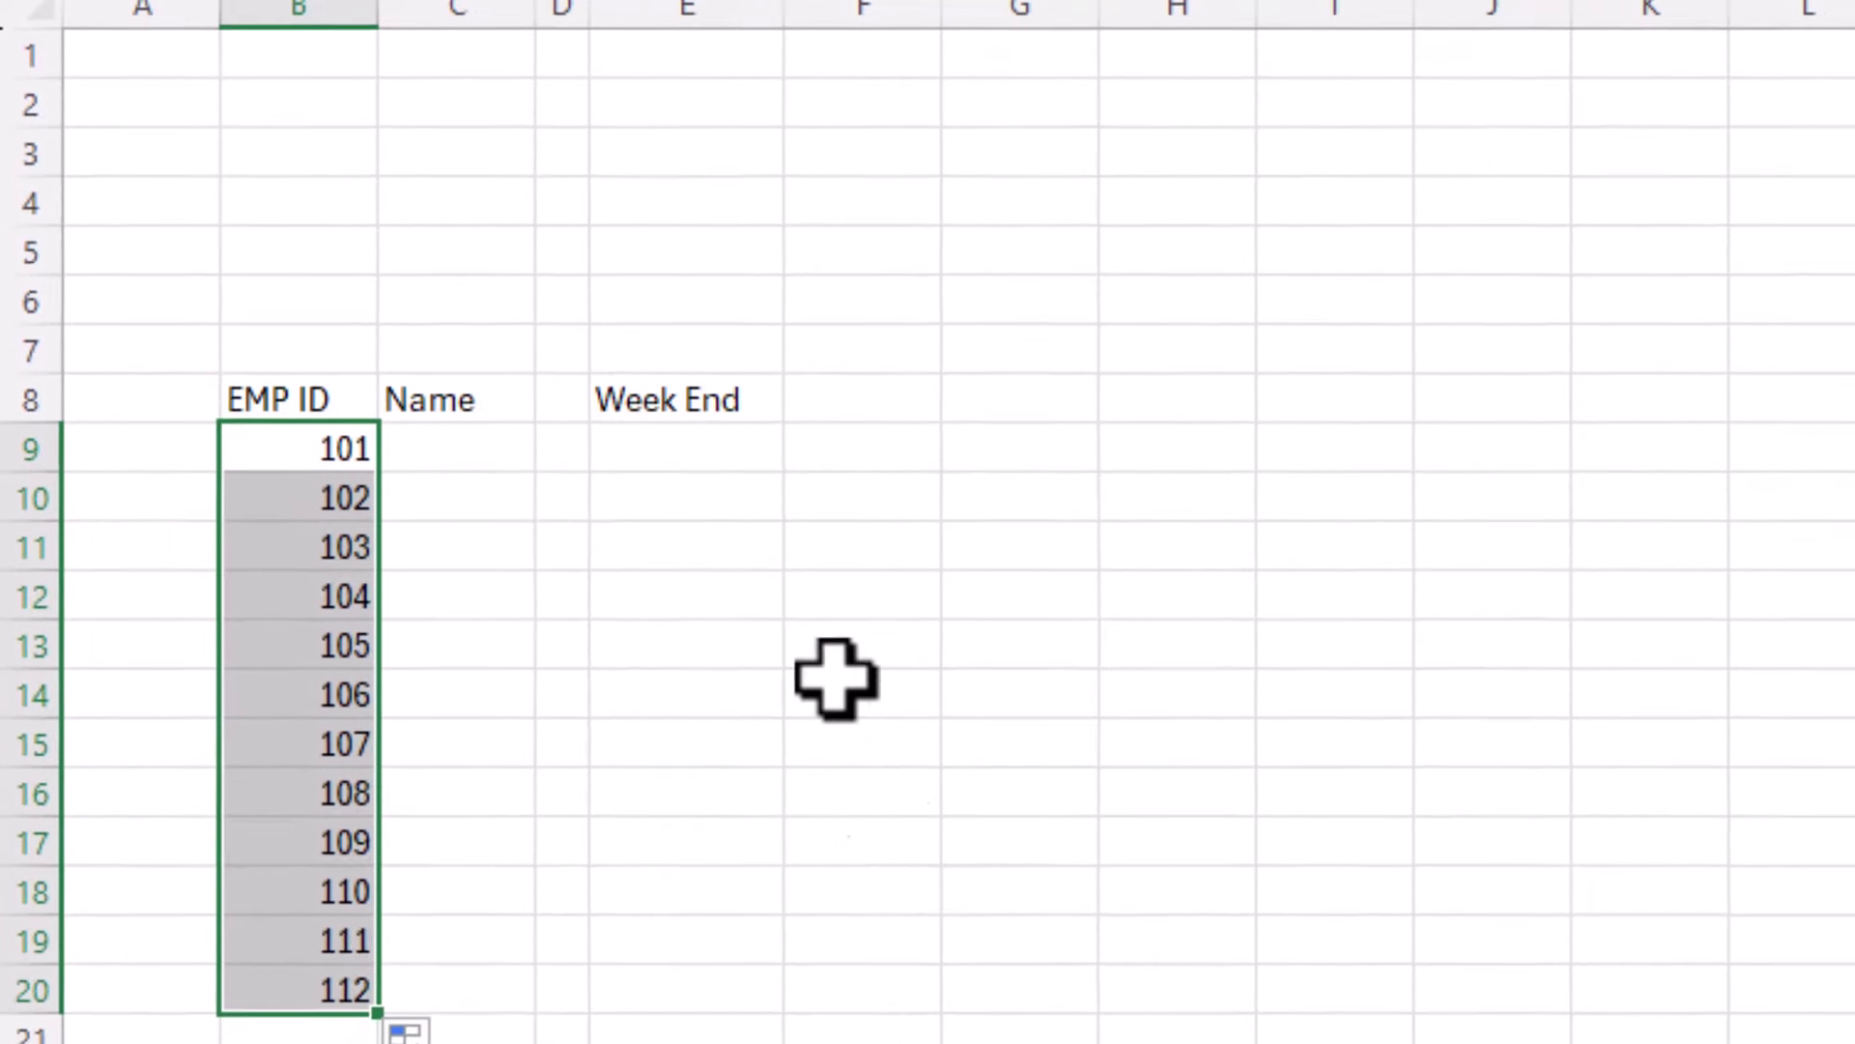
Fill the Name column from C9 to C20 with random placeholder text for each employee ID.
click(488, 442)
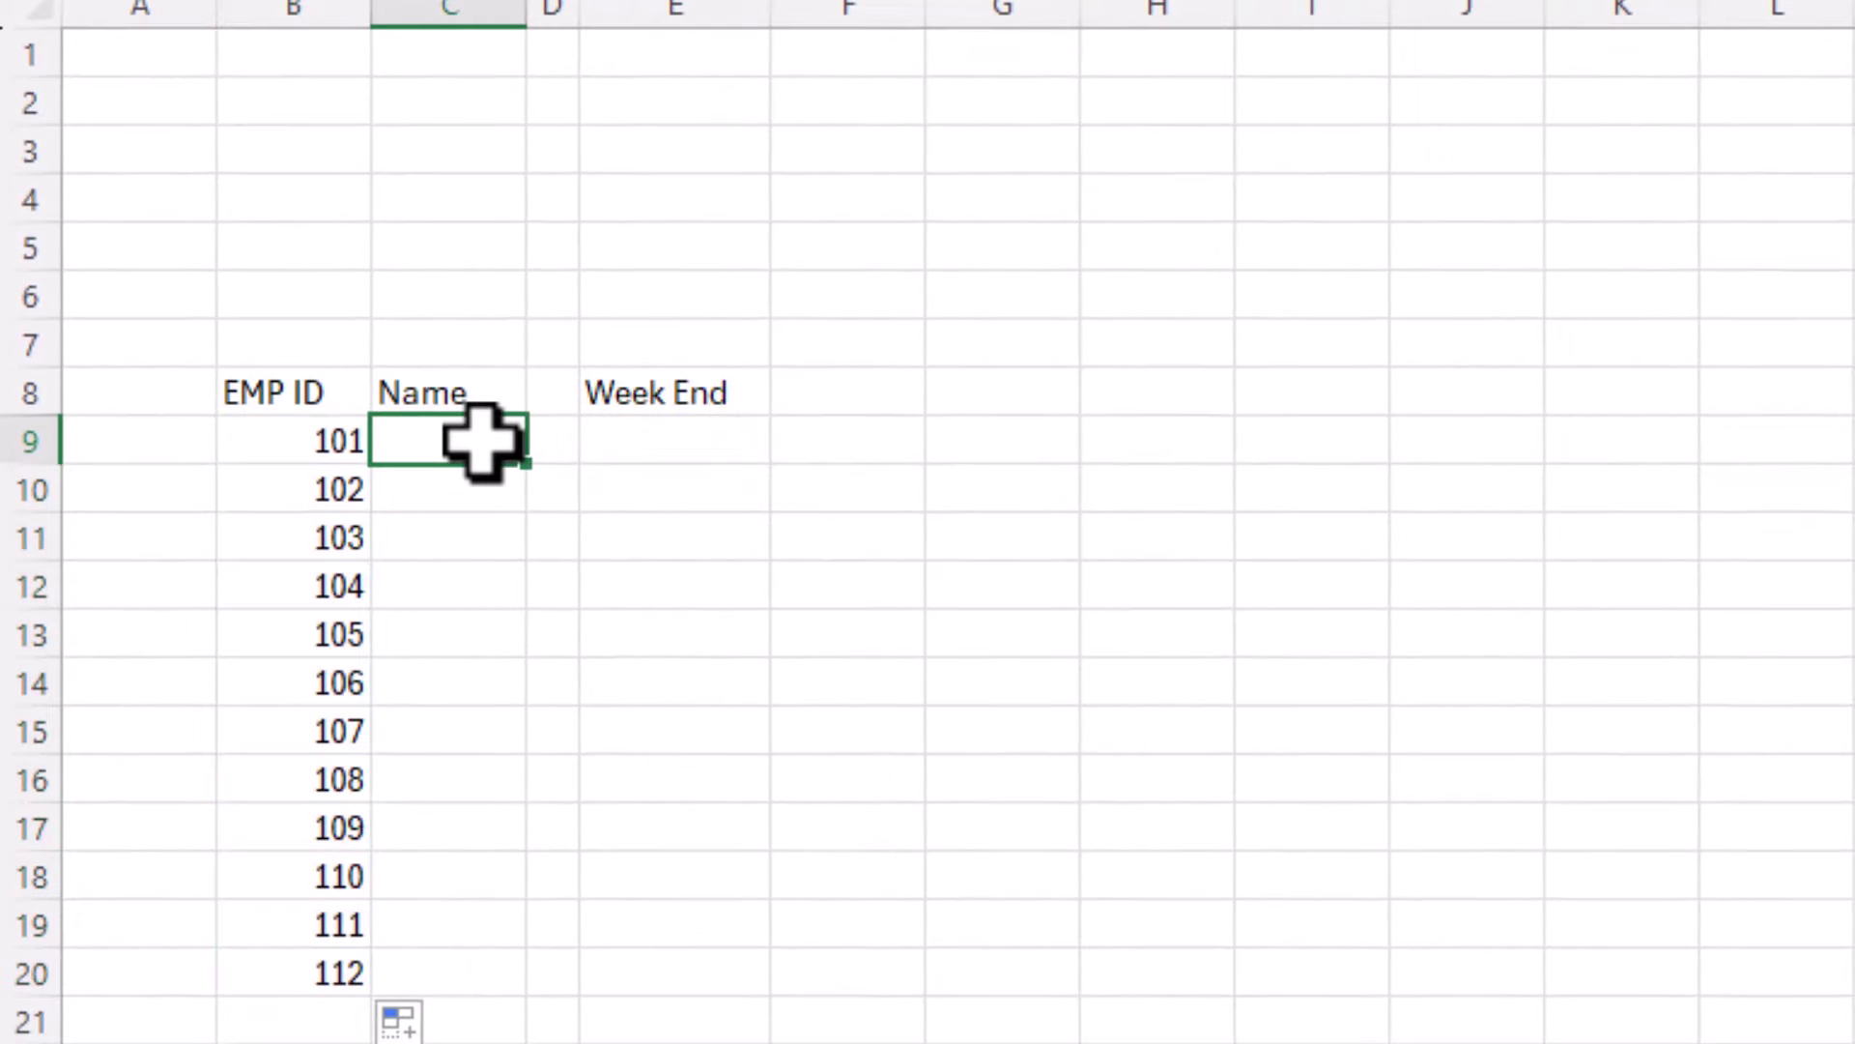
text(dg dsgdsg dsgdsg dsgdsg sdg gds gds dsgdsg gds dds)
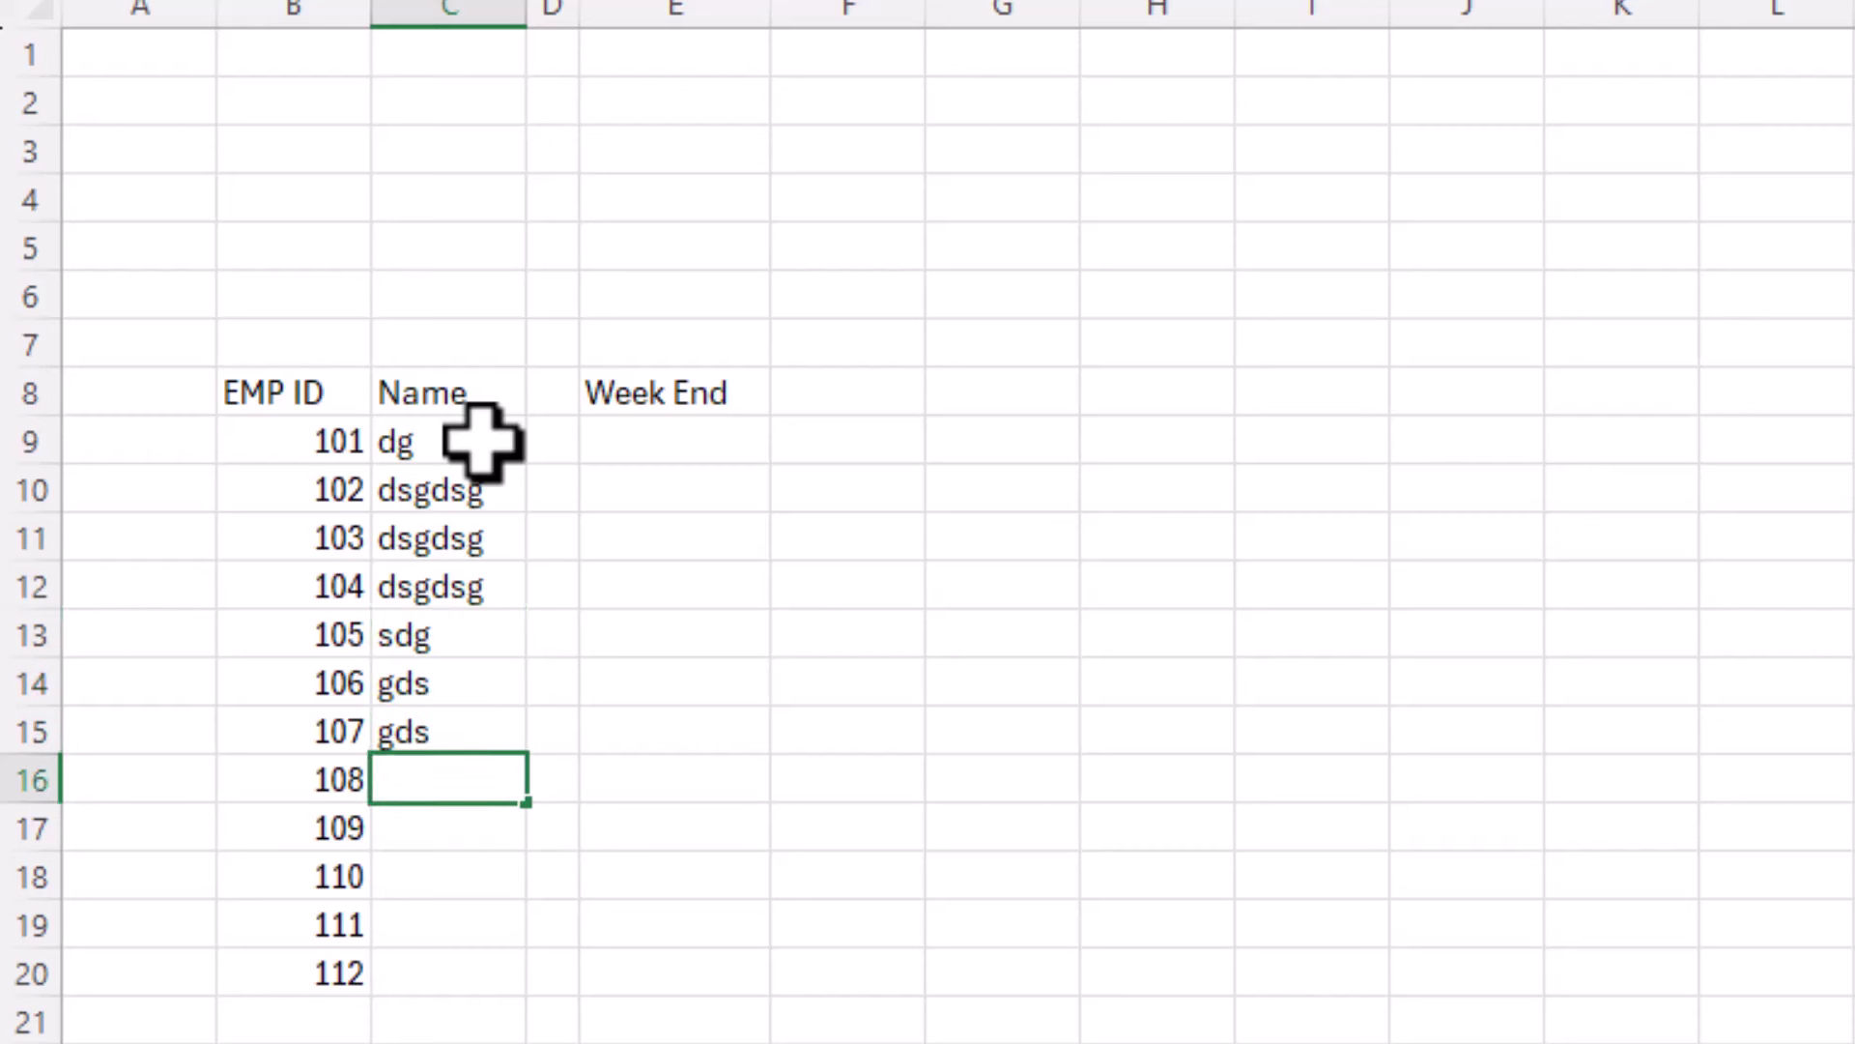
text(g)
key(Return)
text(dg)
key(Return)
text(dgh)
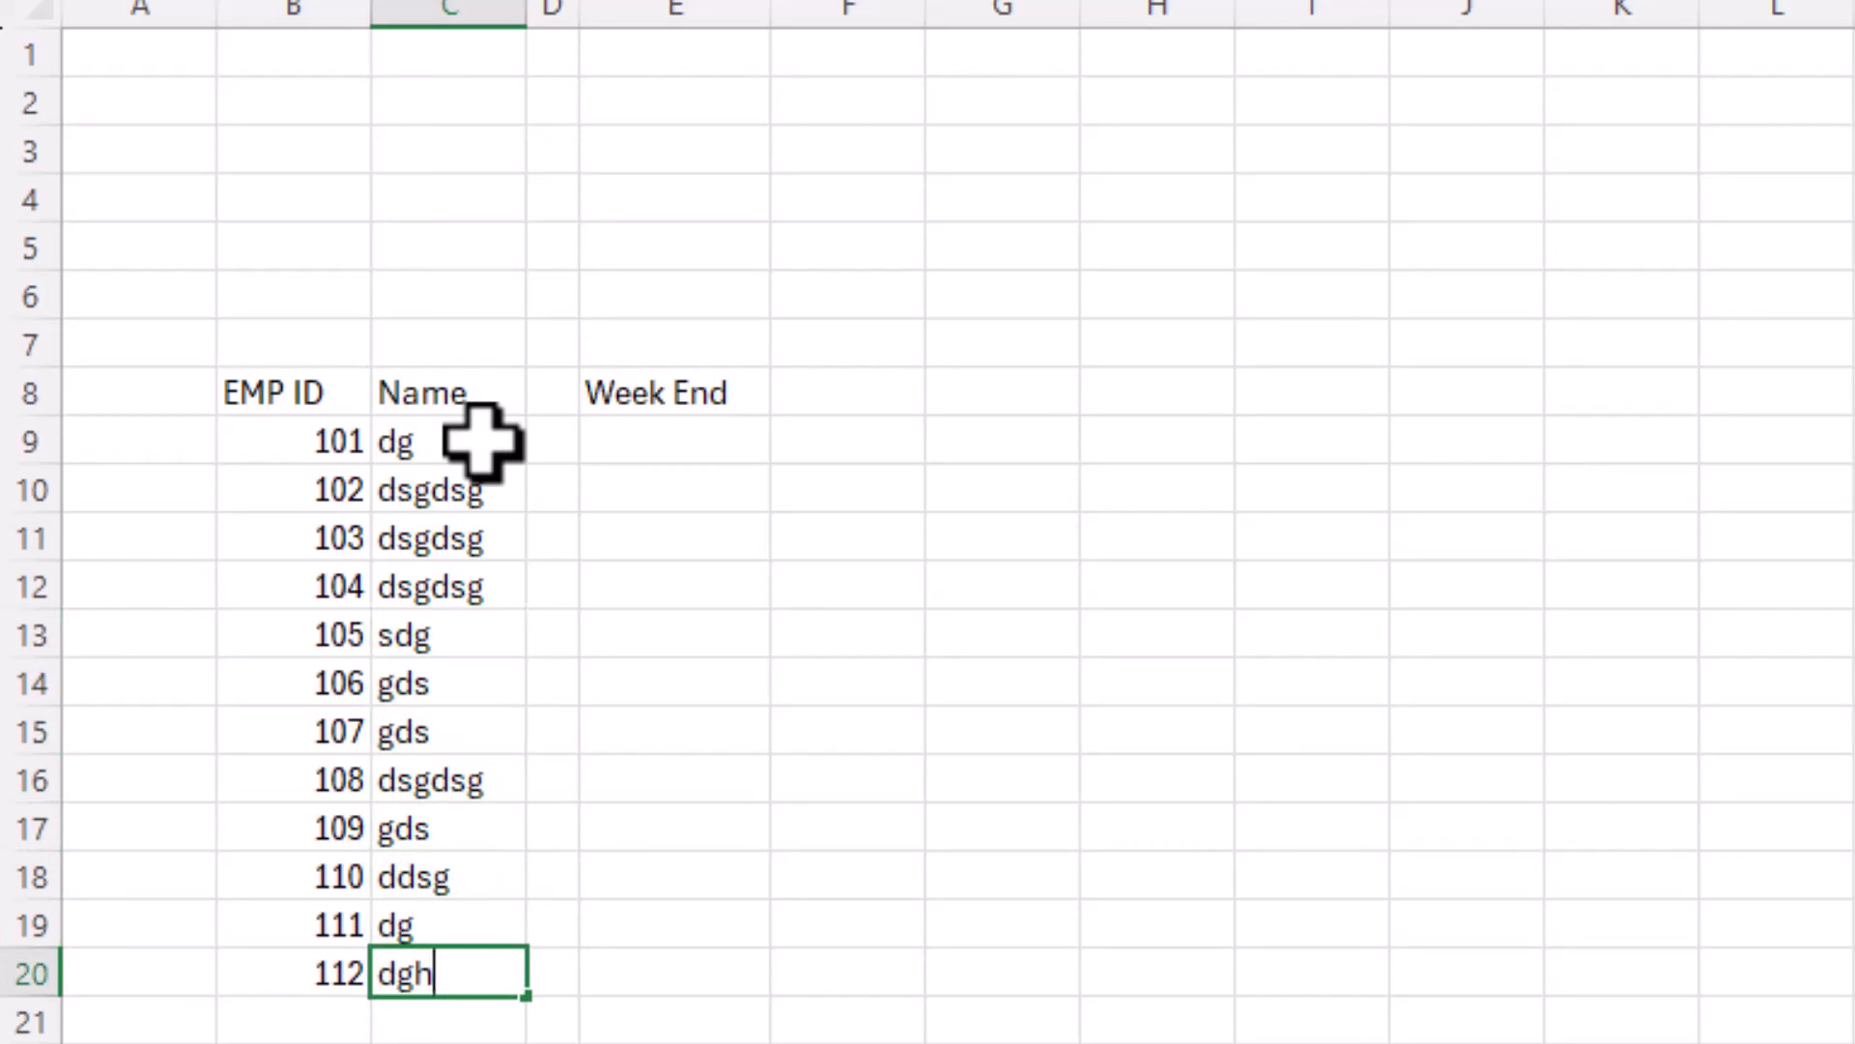
key(Return)
Review the month and weekday lists on the list sheet, widening column B to fit "No Off Day".
click(697, 448)
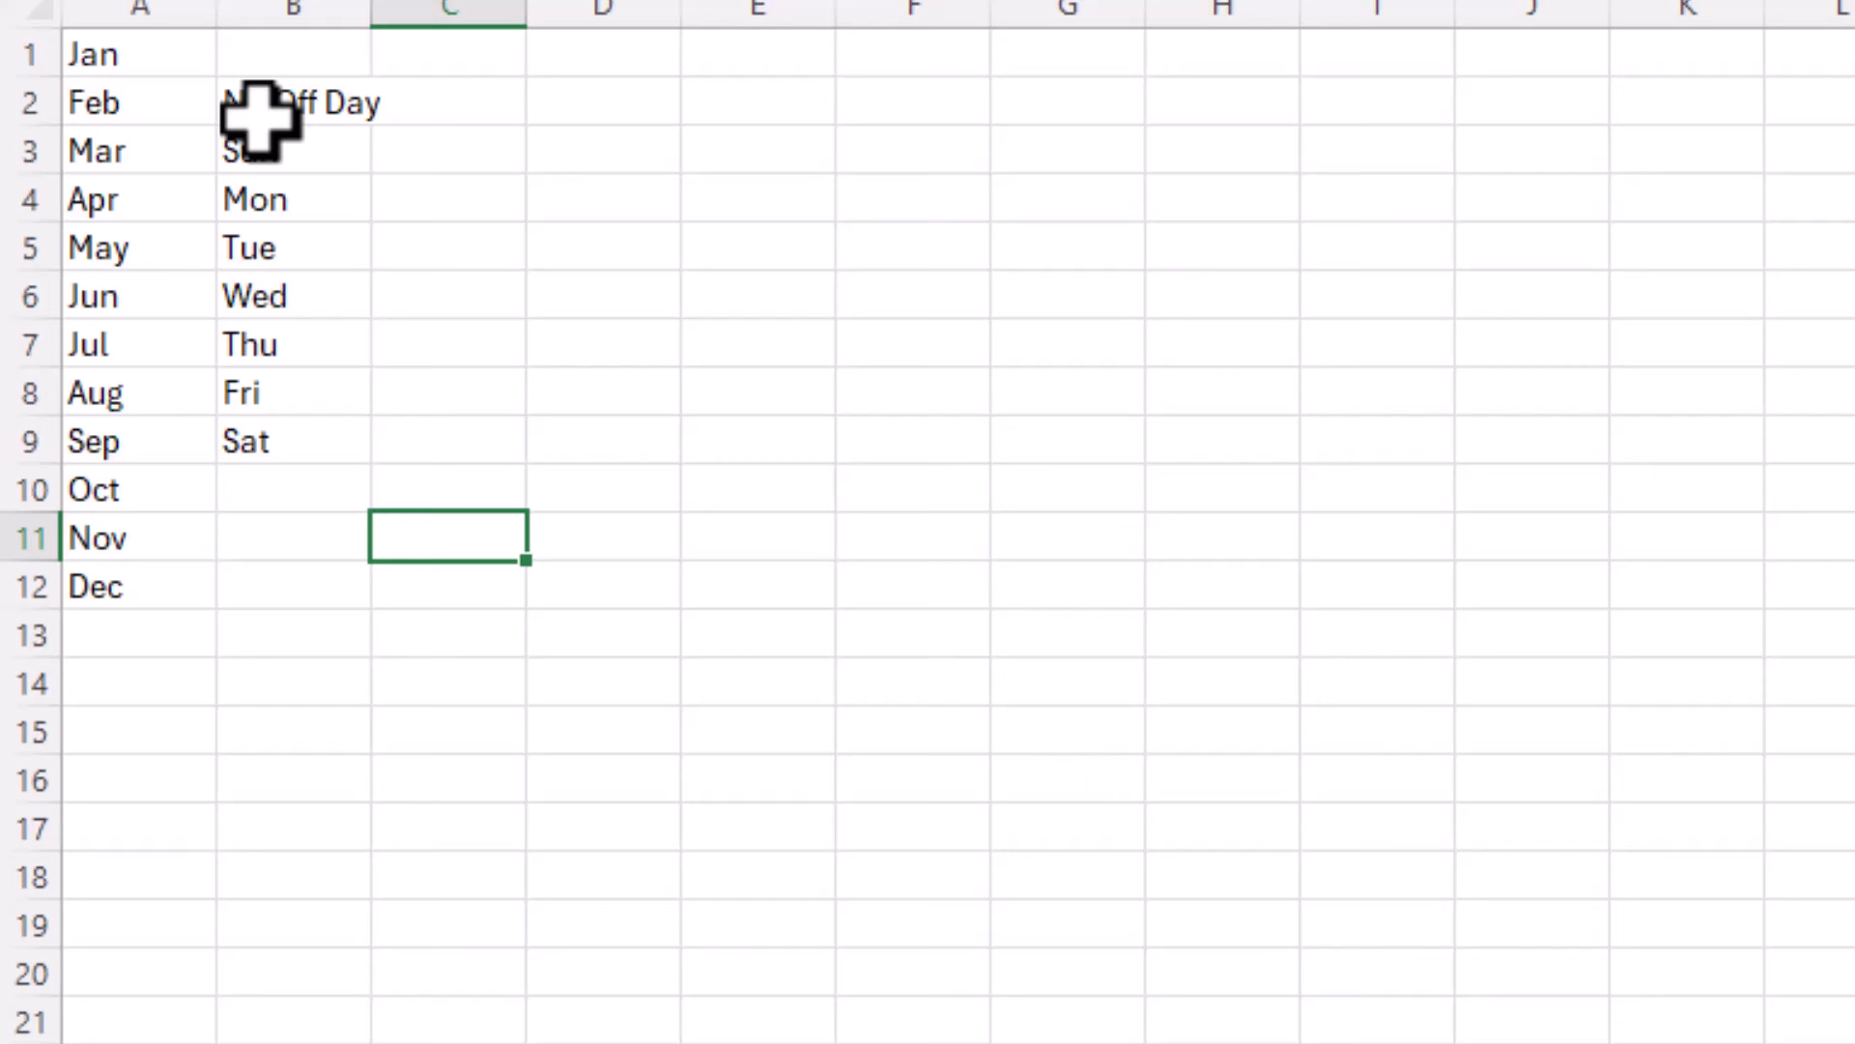
click(256, 105)
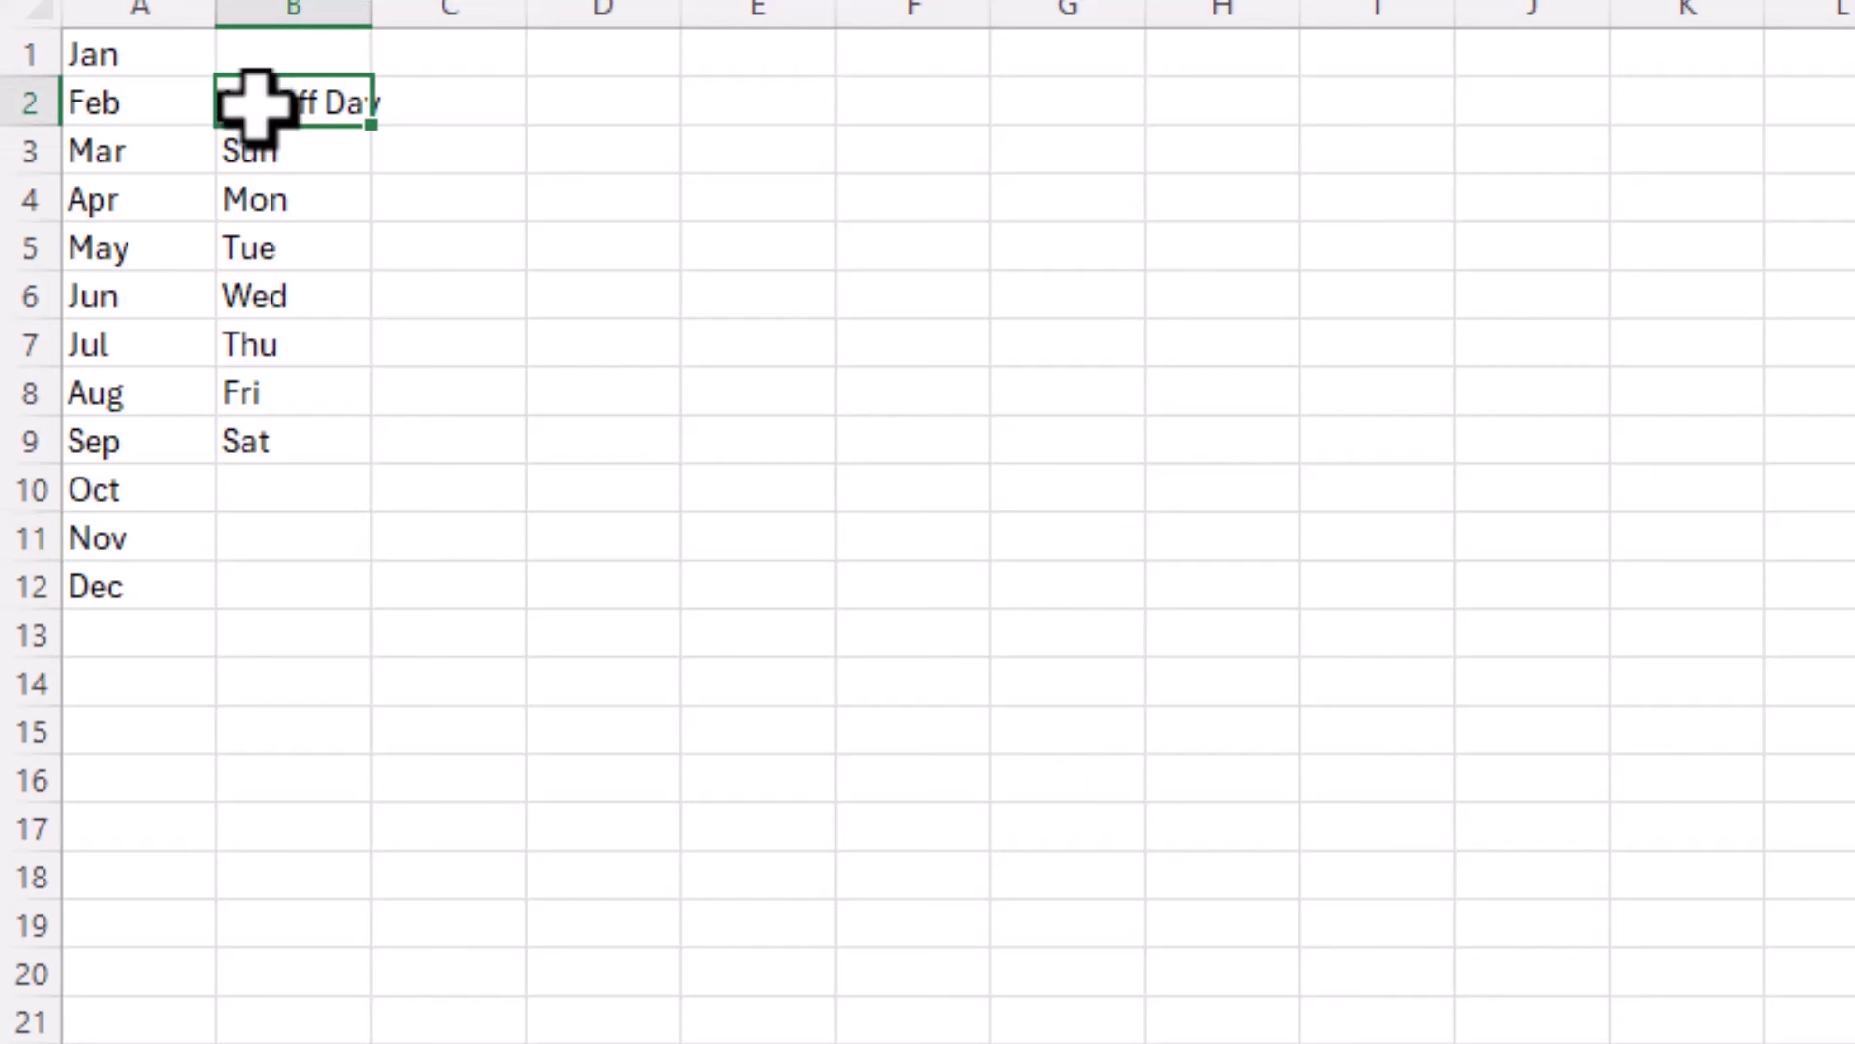
drag(265, 174, 299, 435)
click(300, 102)
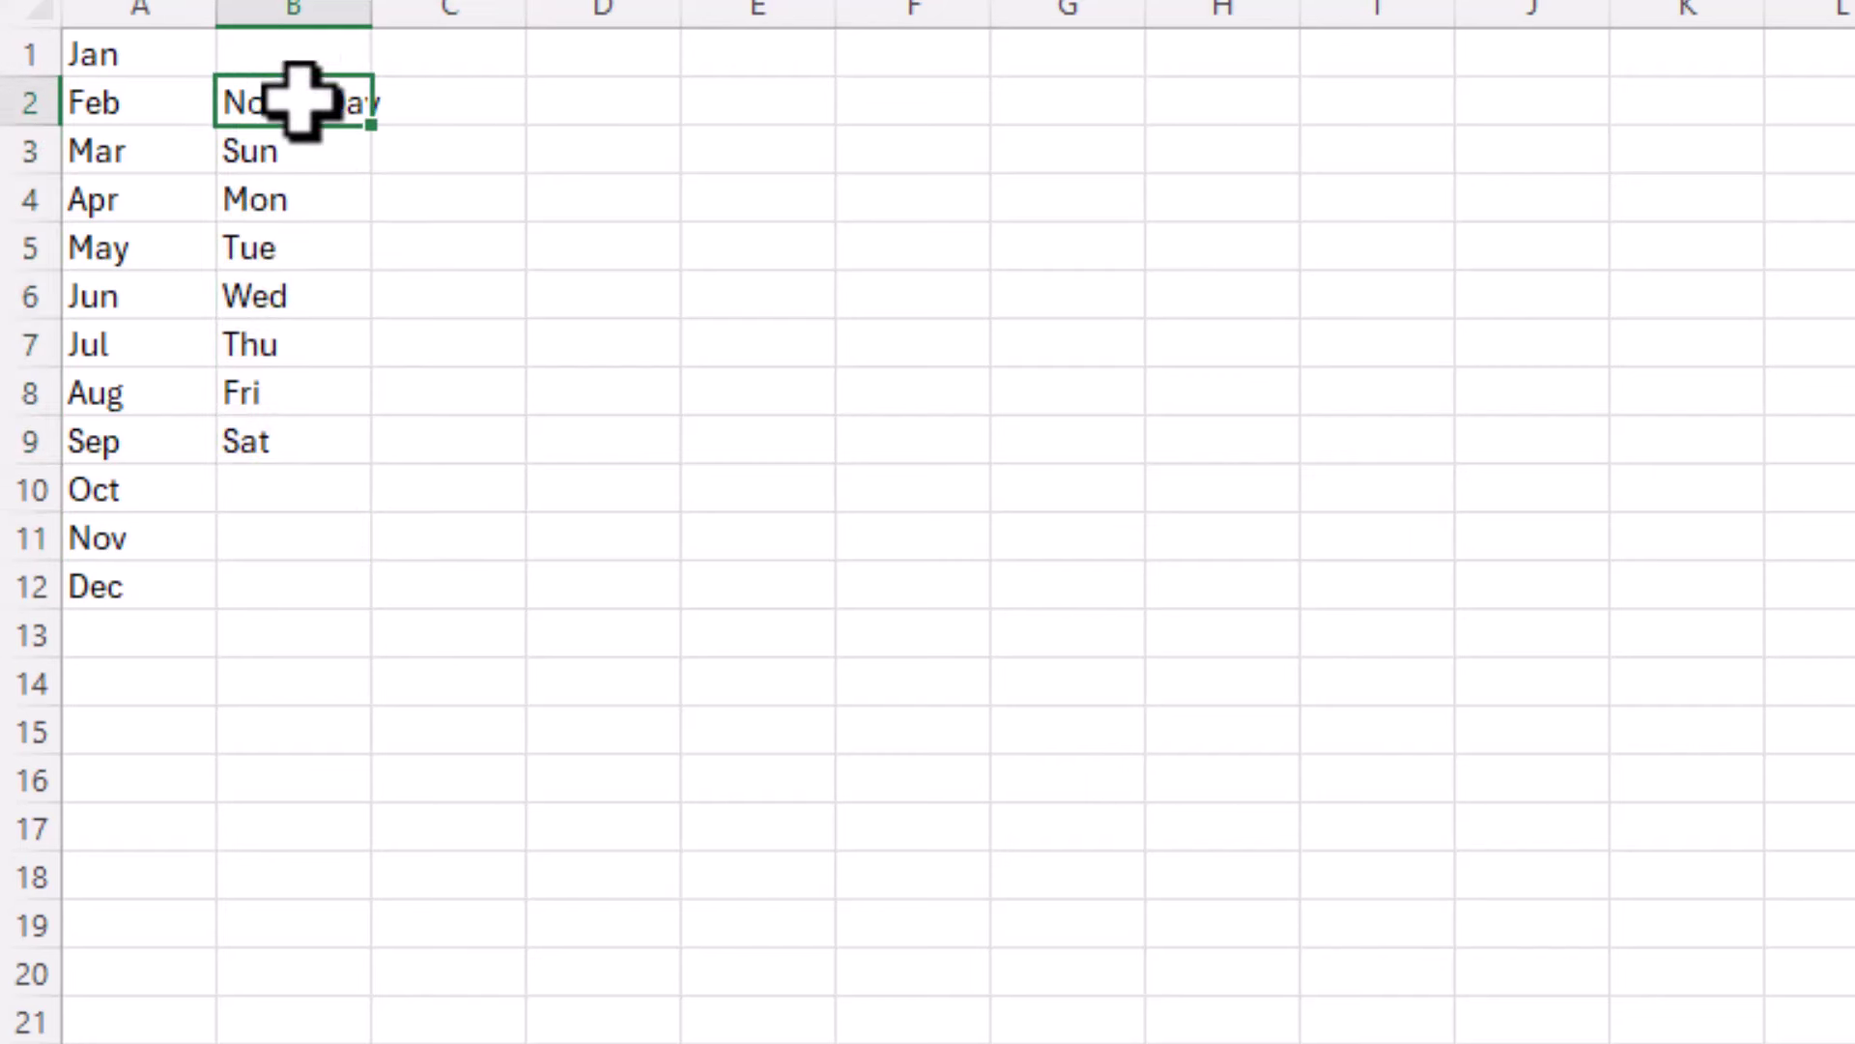
drag(372, 14, 385, 16)
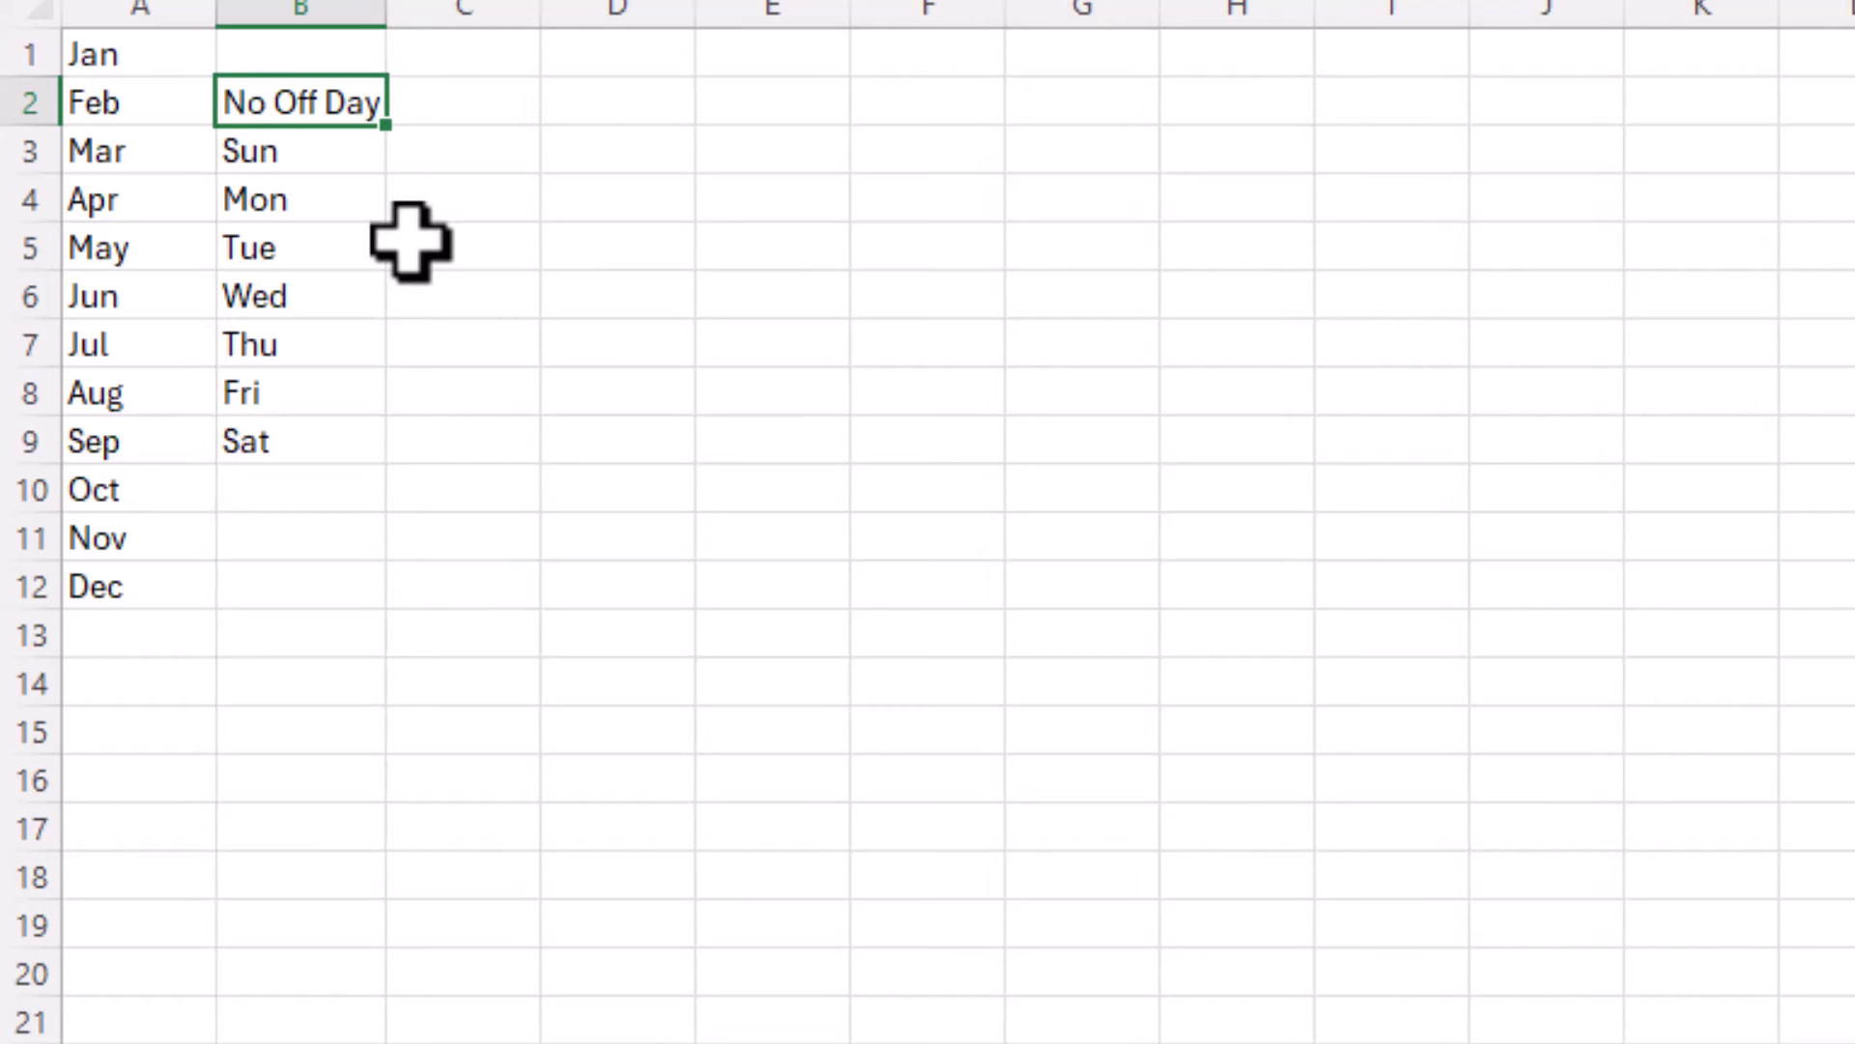
click(303, 149)
click(288, 108)
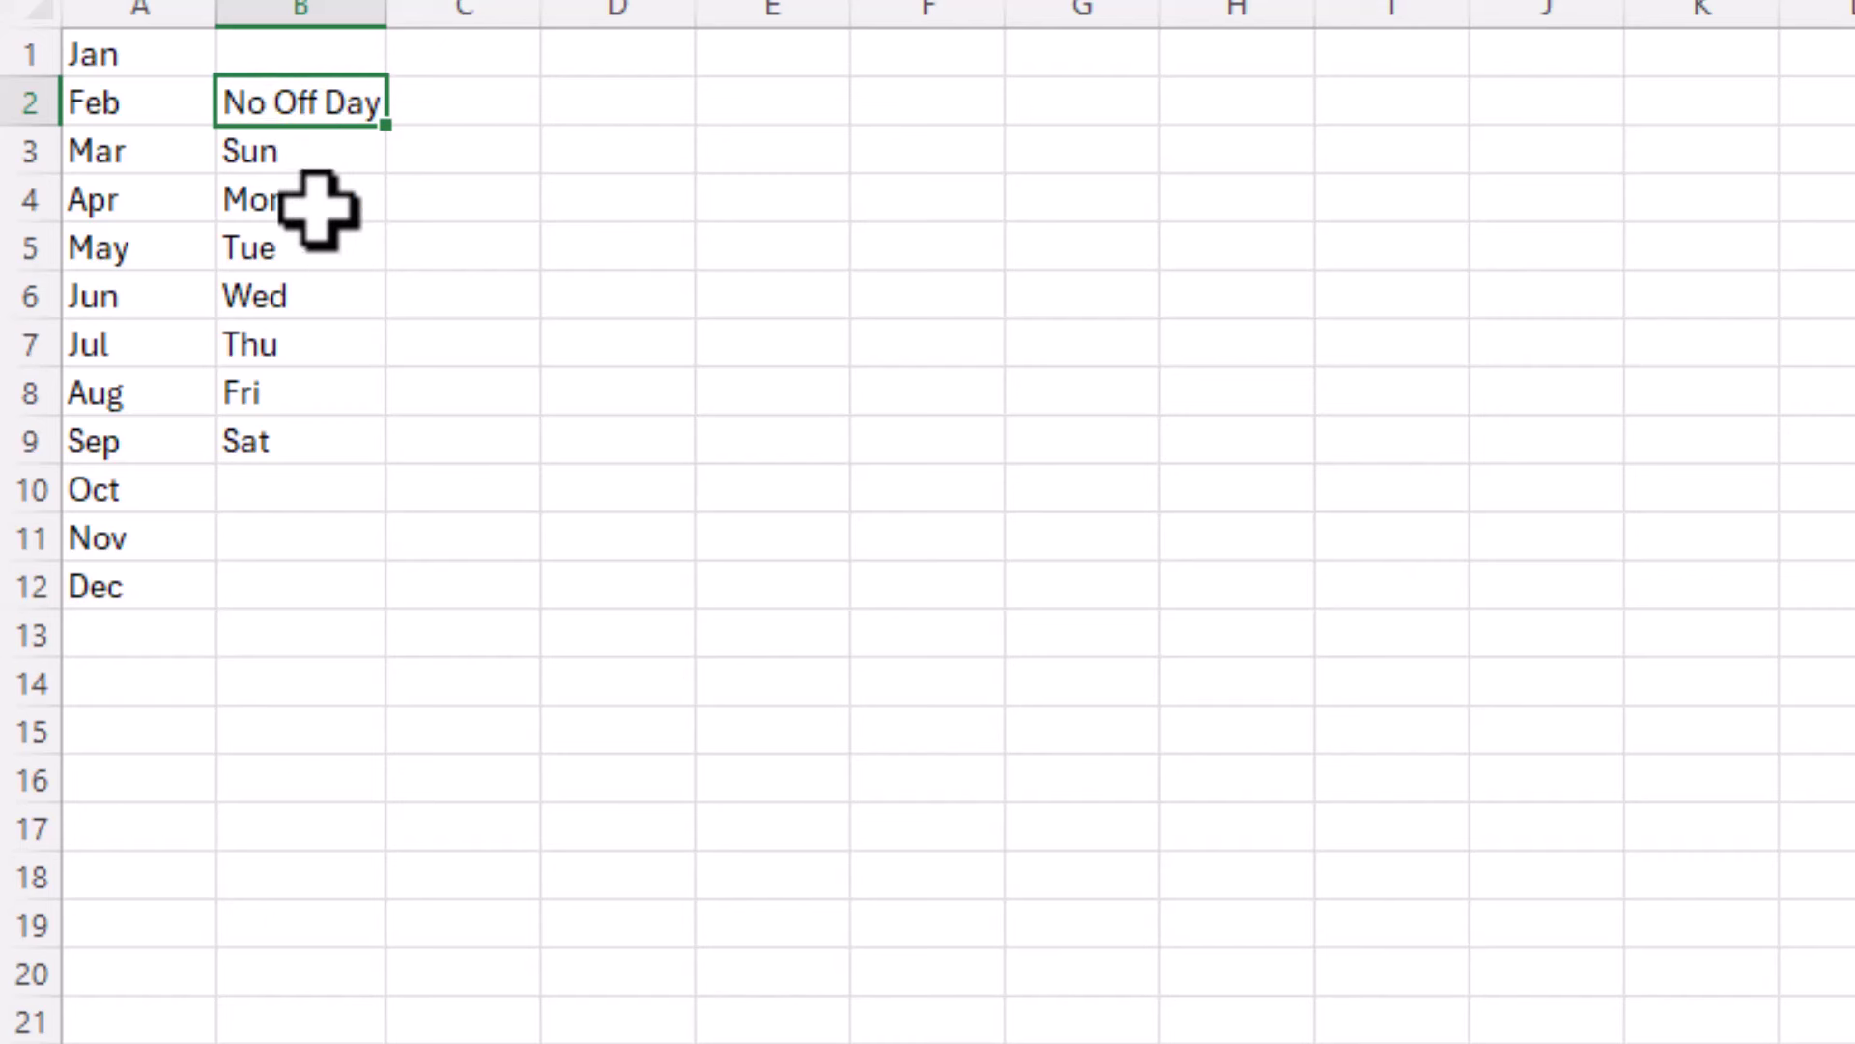
drag(157, 50, 157, 583)
Add list data validation to the Week End cells E9:E20, using =Sheet2!$B$2:$B$9 as the source.
click(477, 447)
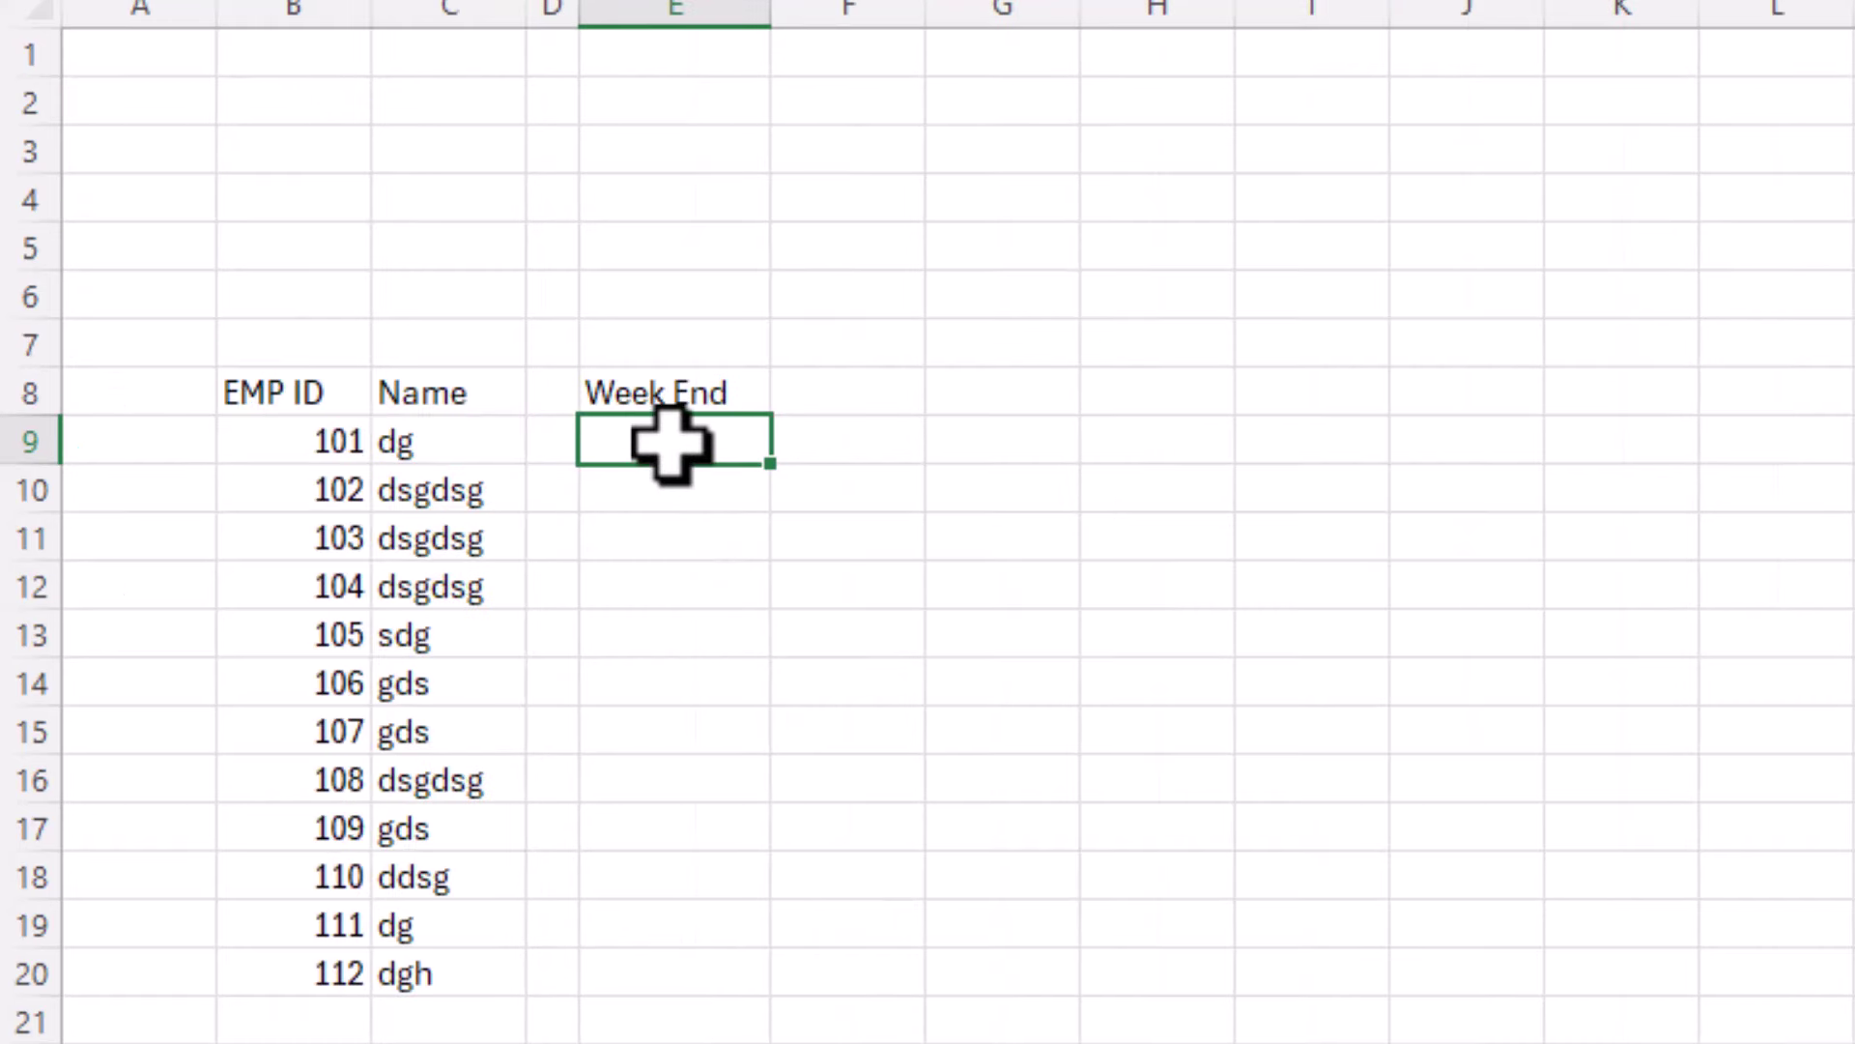
drag(667, 440, 687, 952)
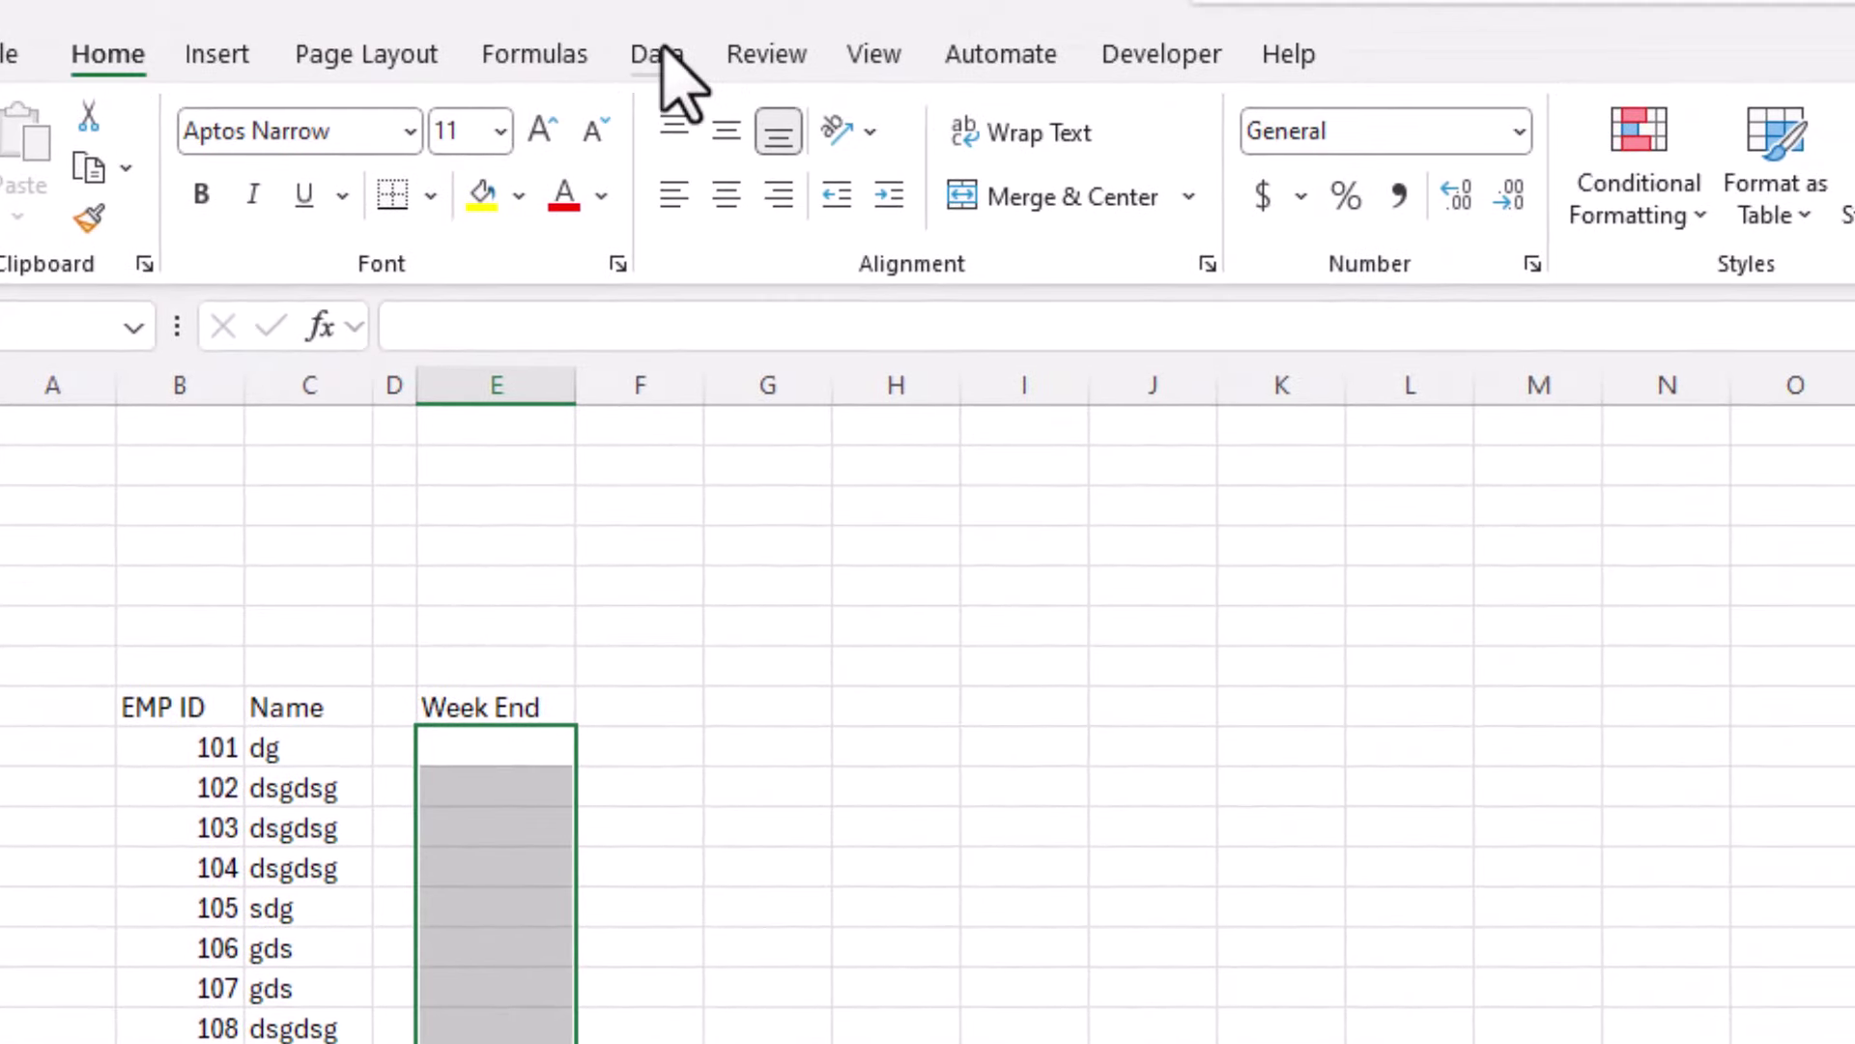
click(665, 55)
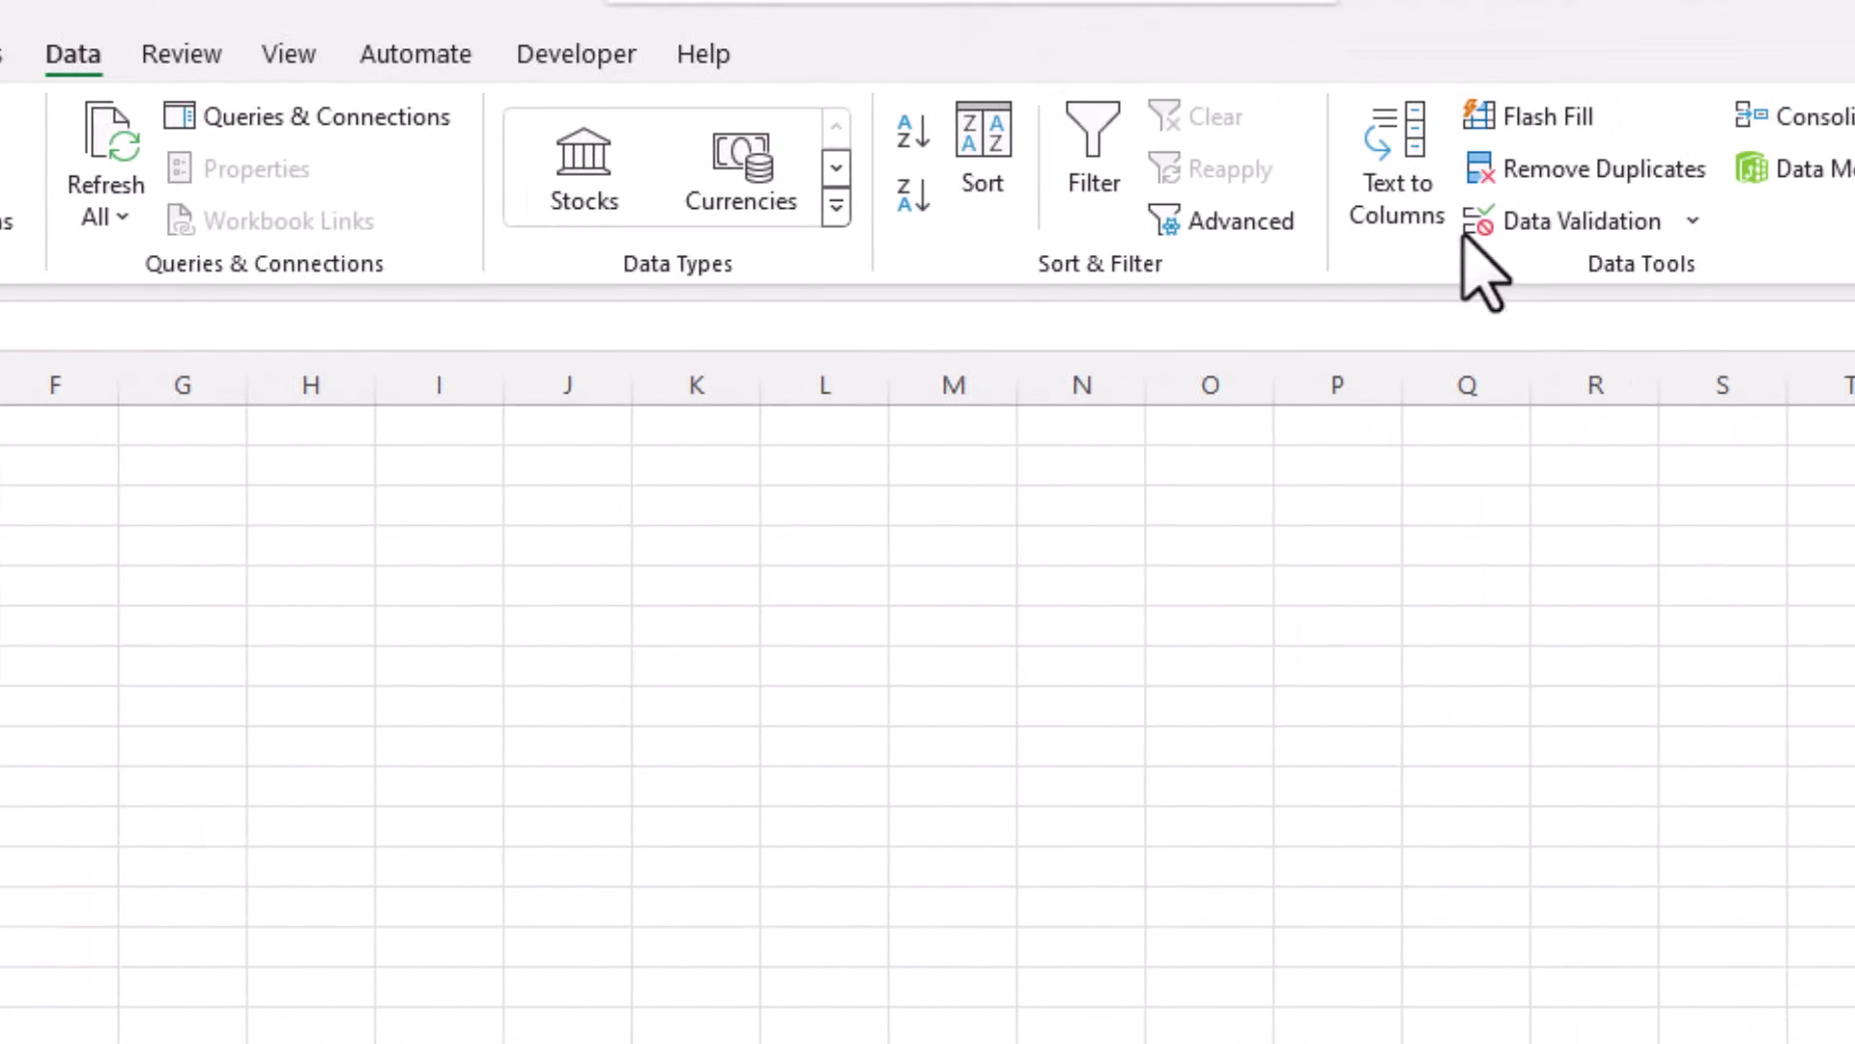
click(1506, 230)
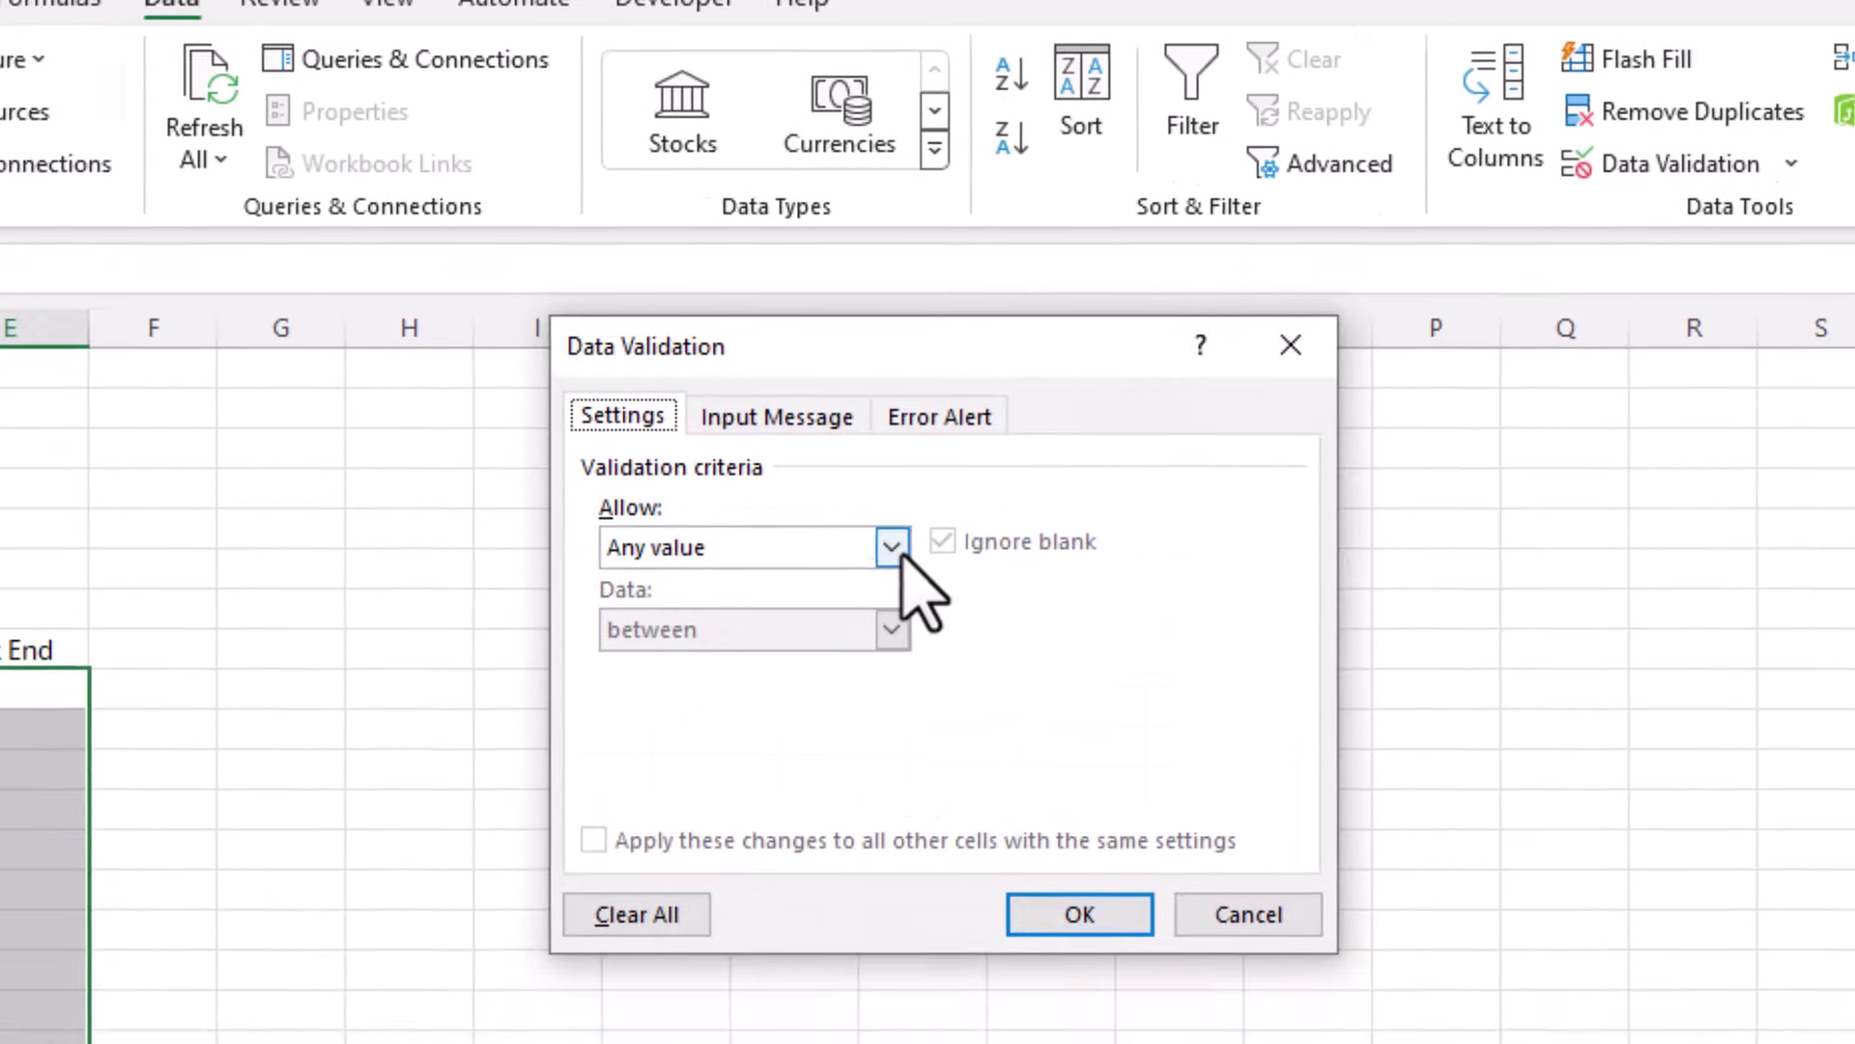
click(792, 604)
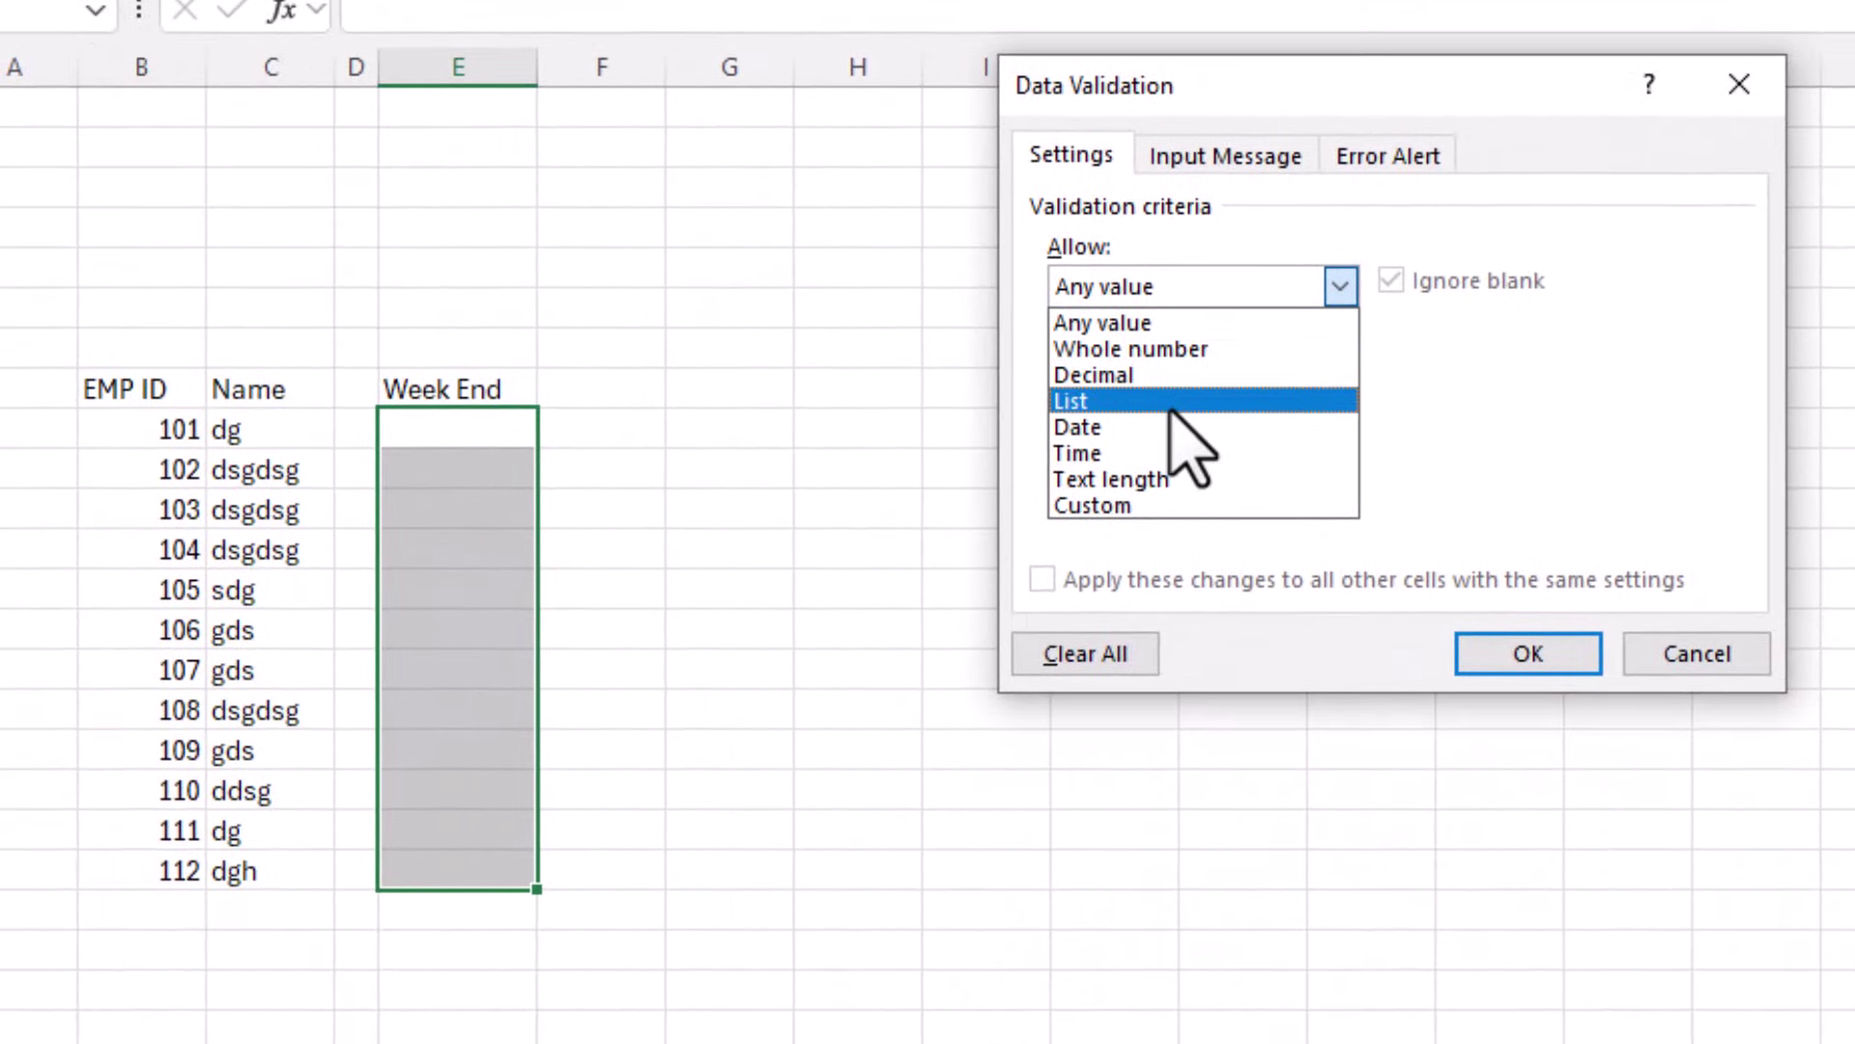
click(1171, 404)
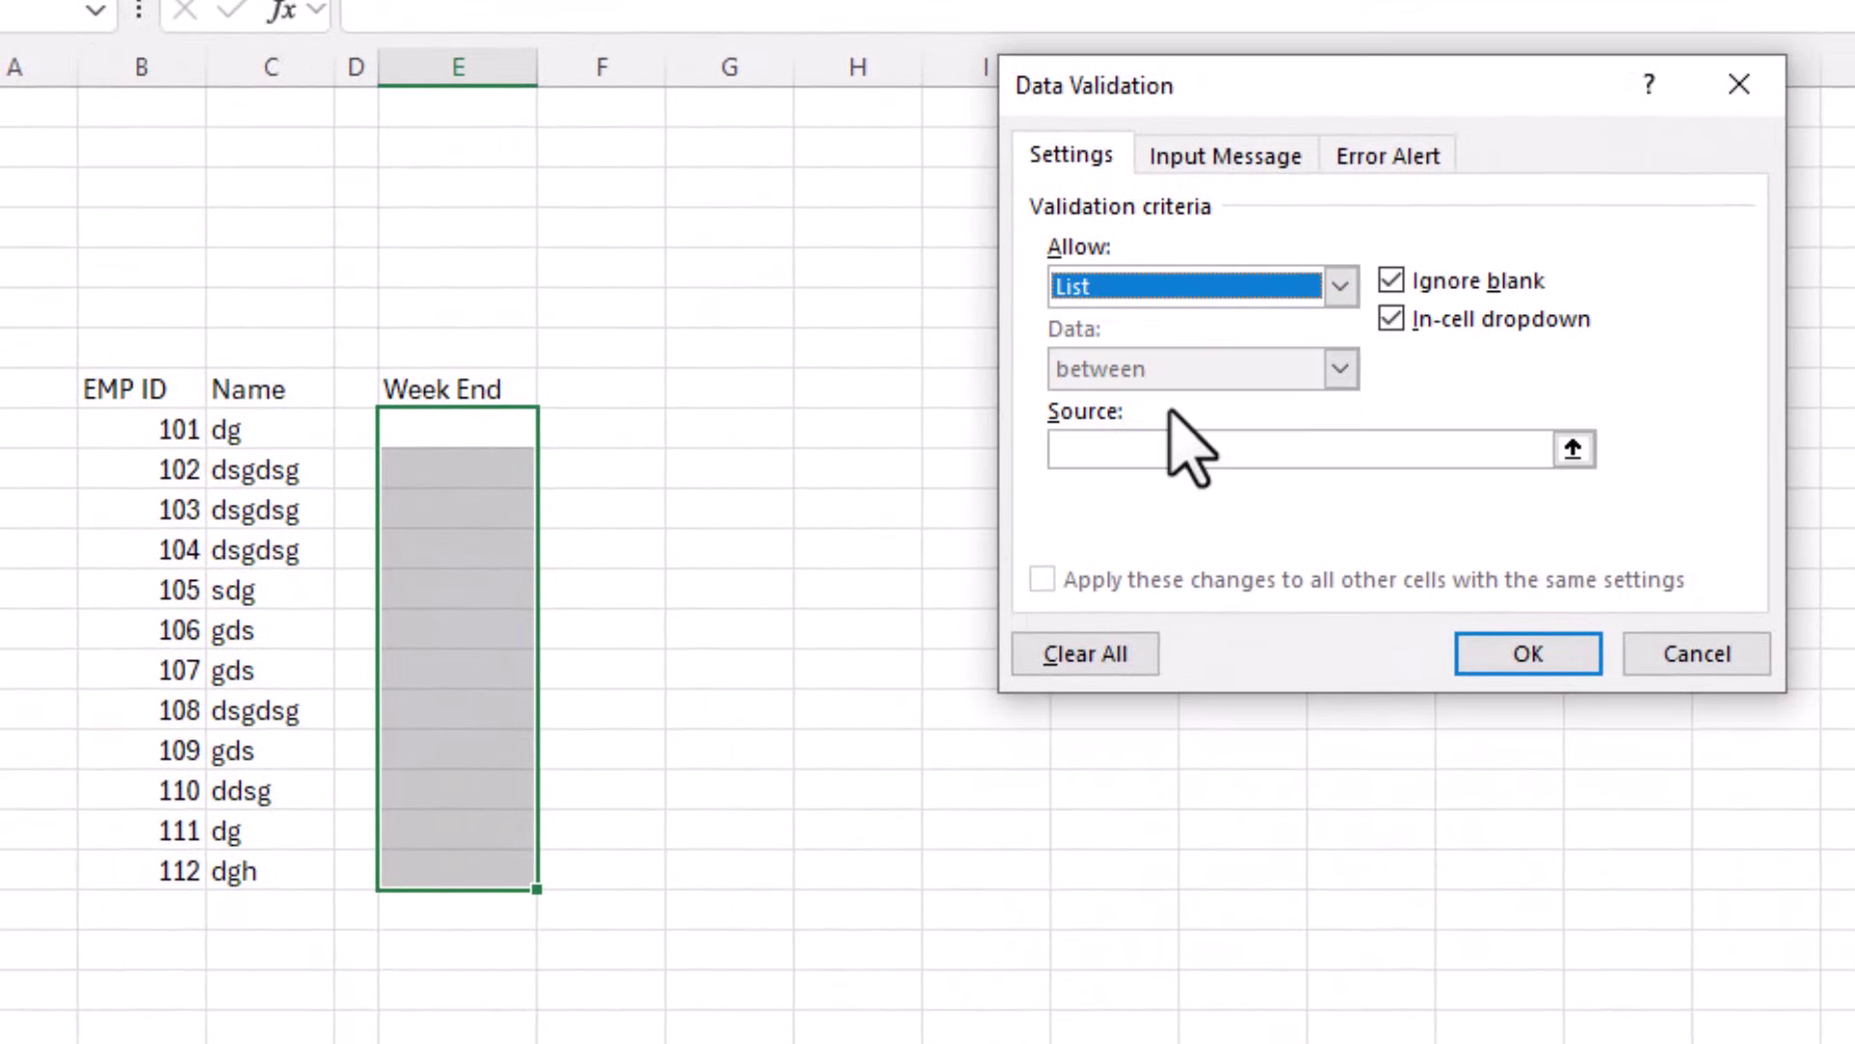
click(1209, 444)
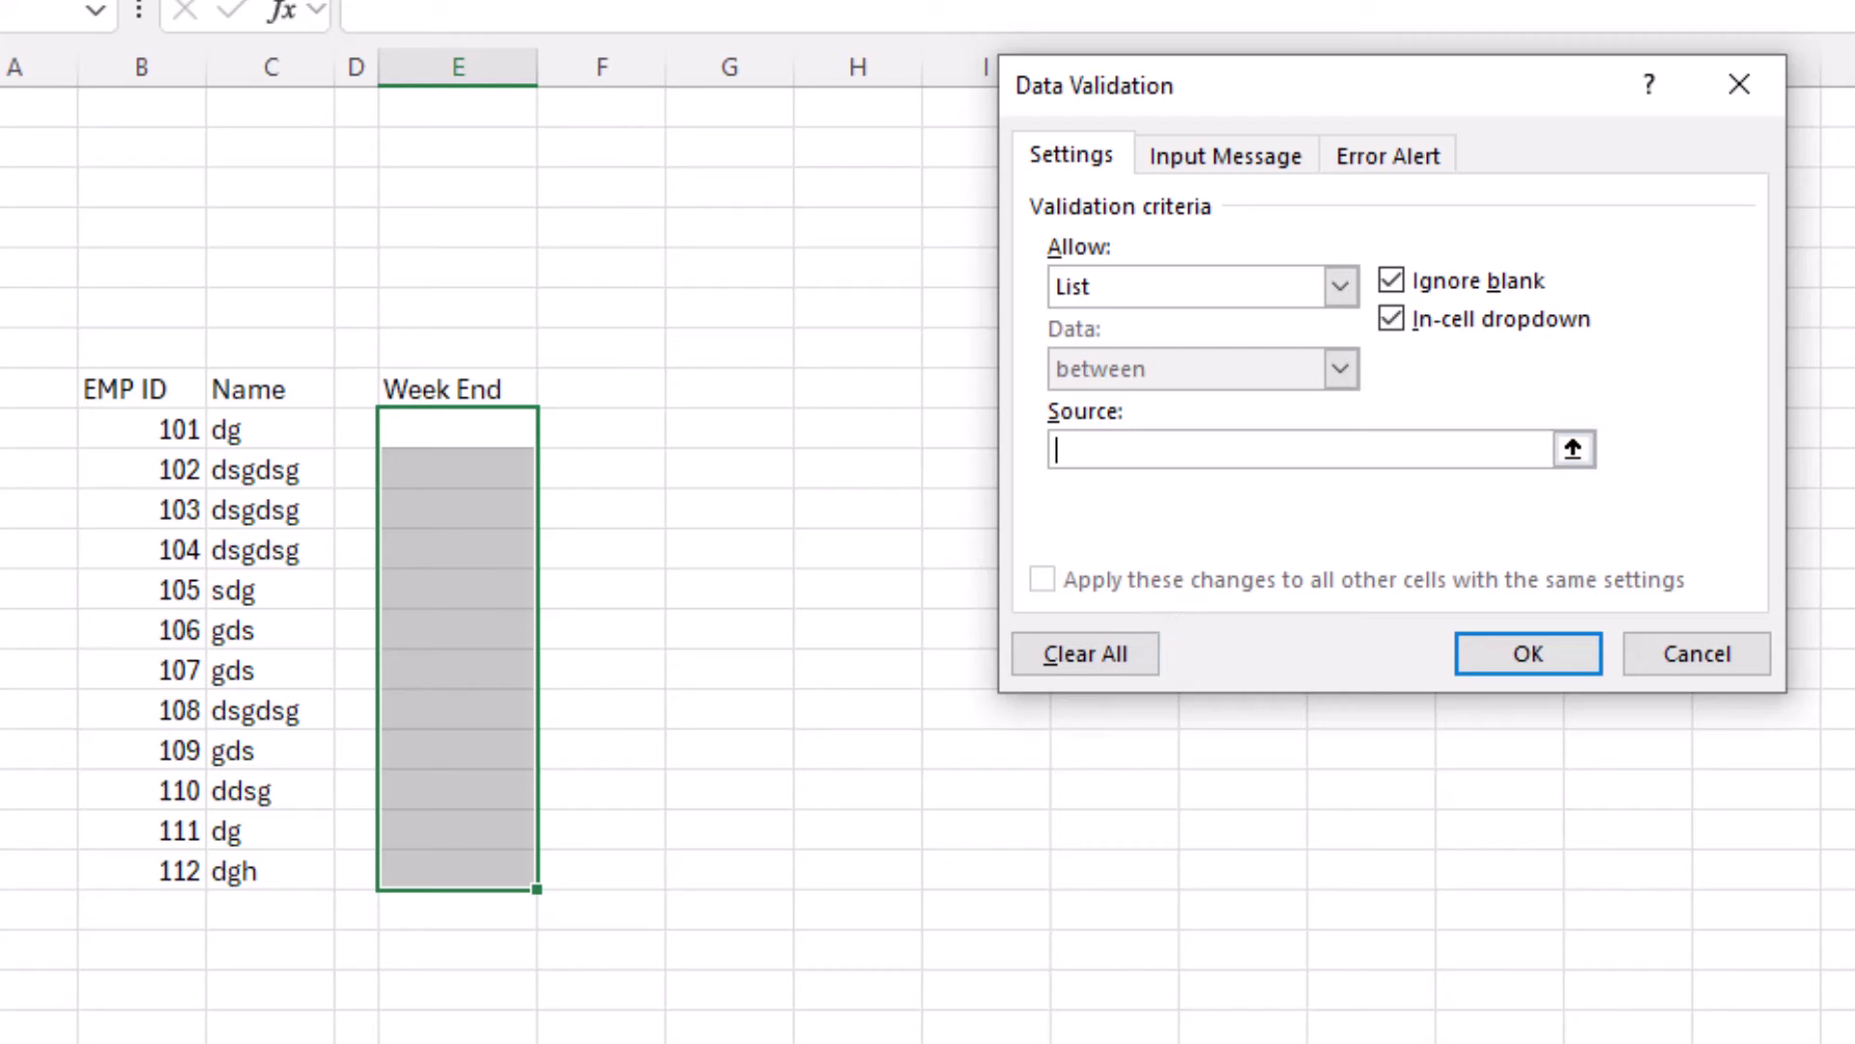
click(290, 1040)
drag(132, 162, 170, 419)
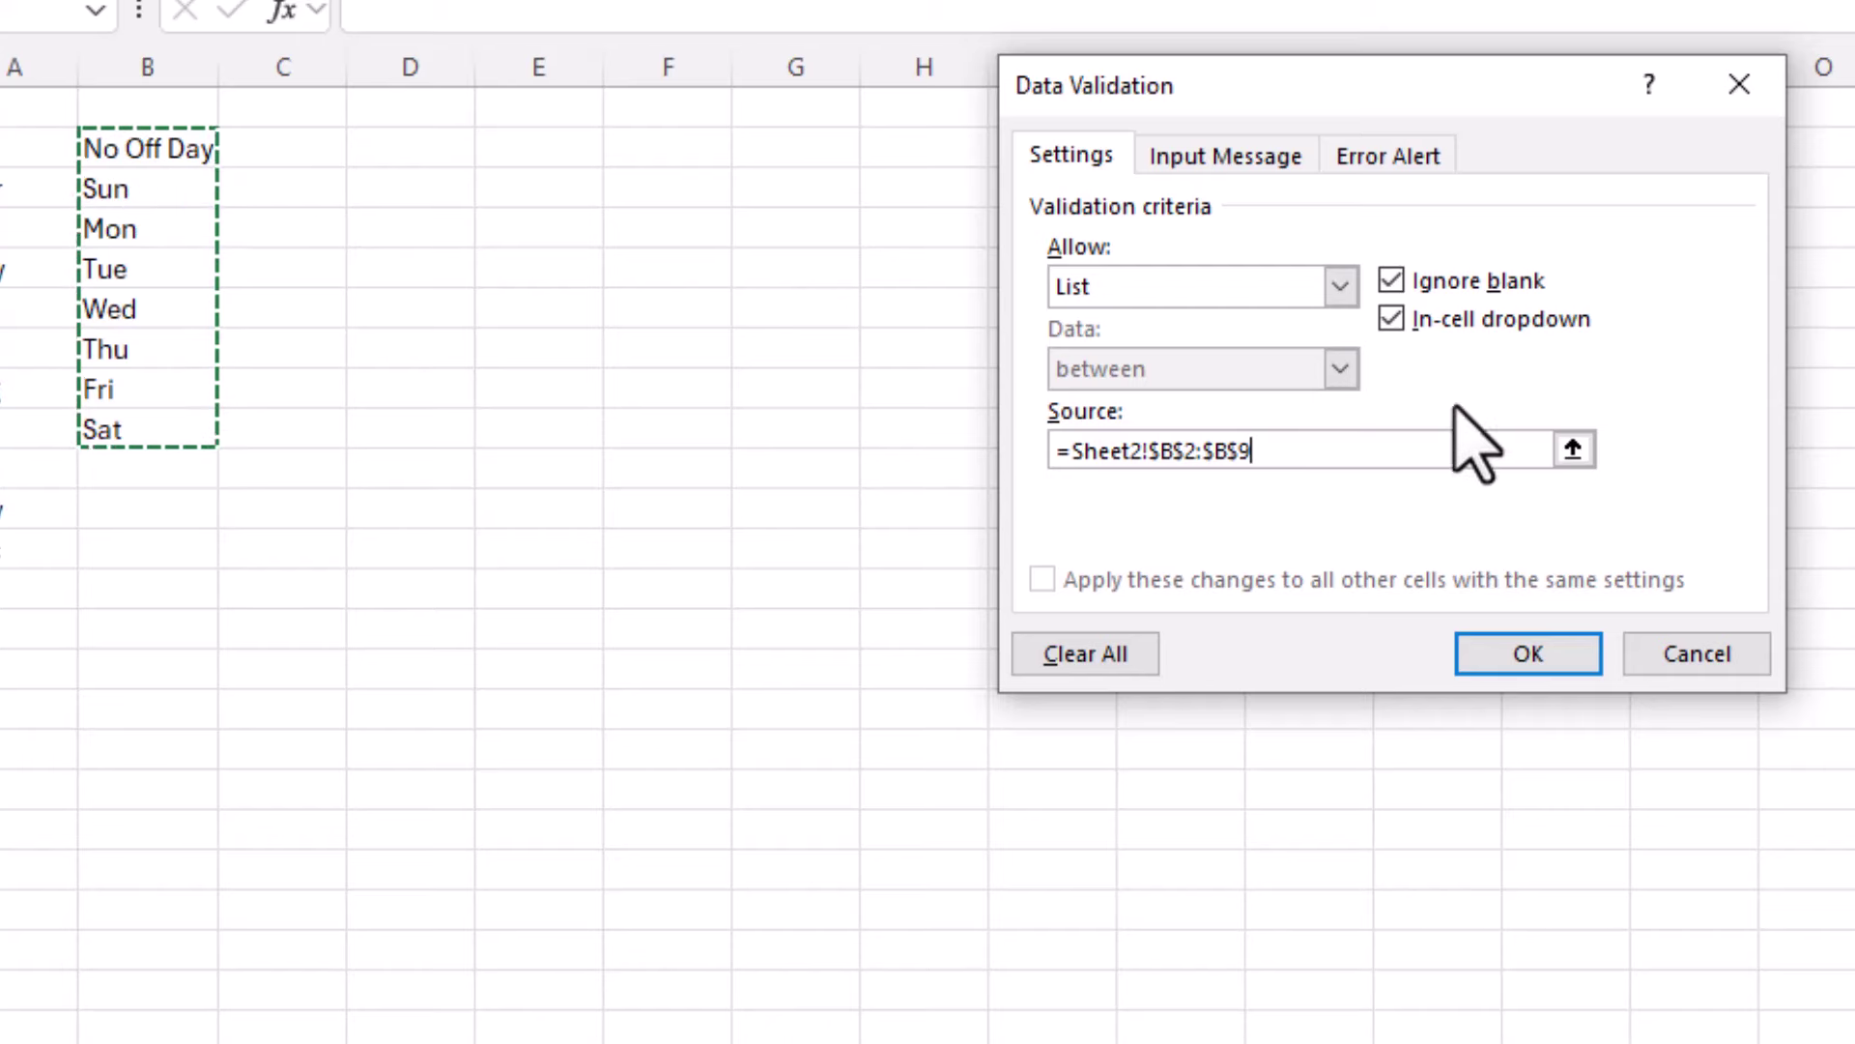
click(1536, 665)
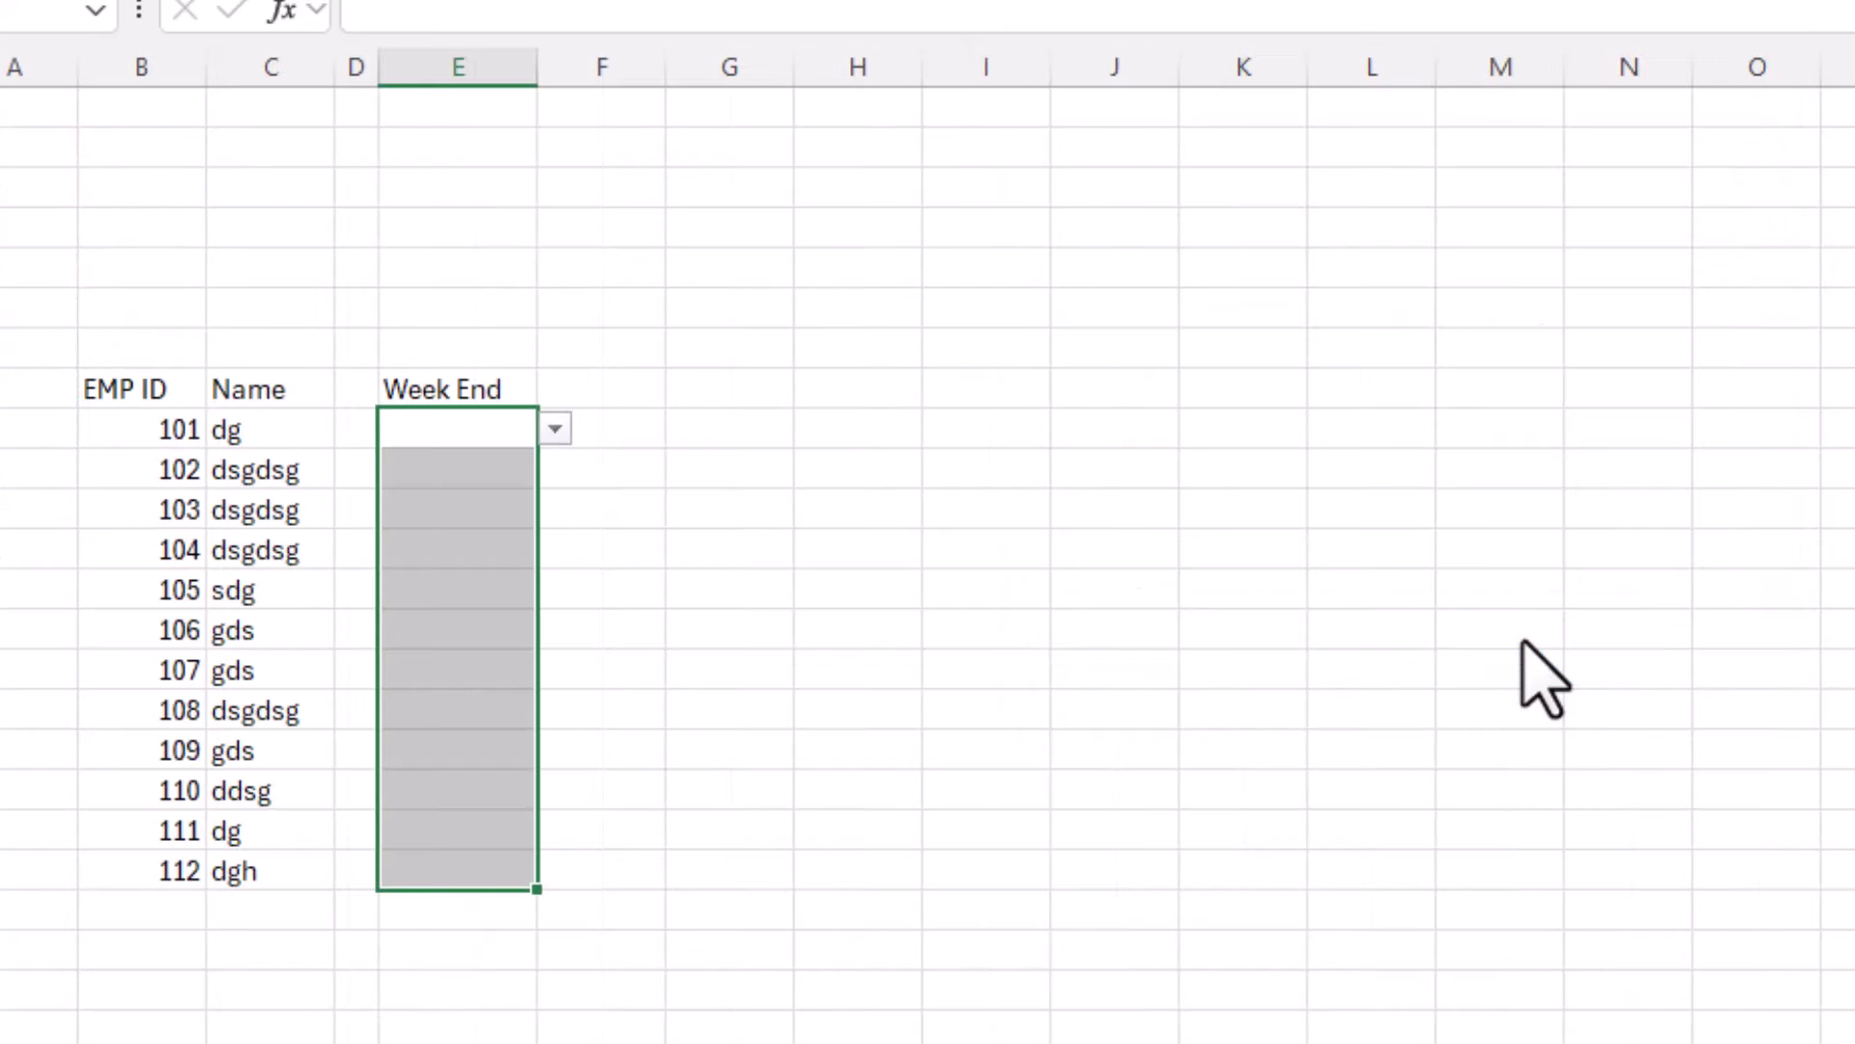
Choose Sun as the week end for employees 101 and 103, and Mon for employee 102.
click(555, 430)
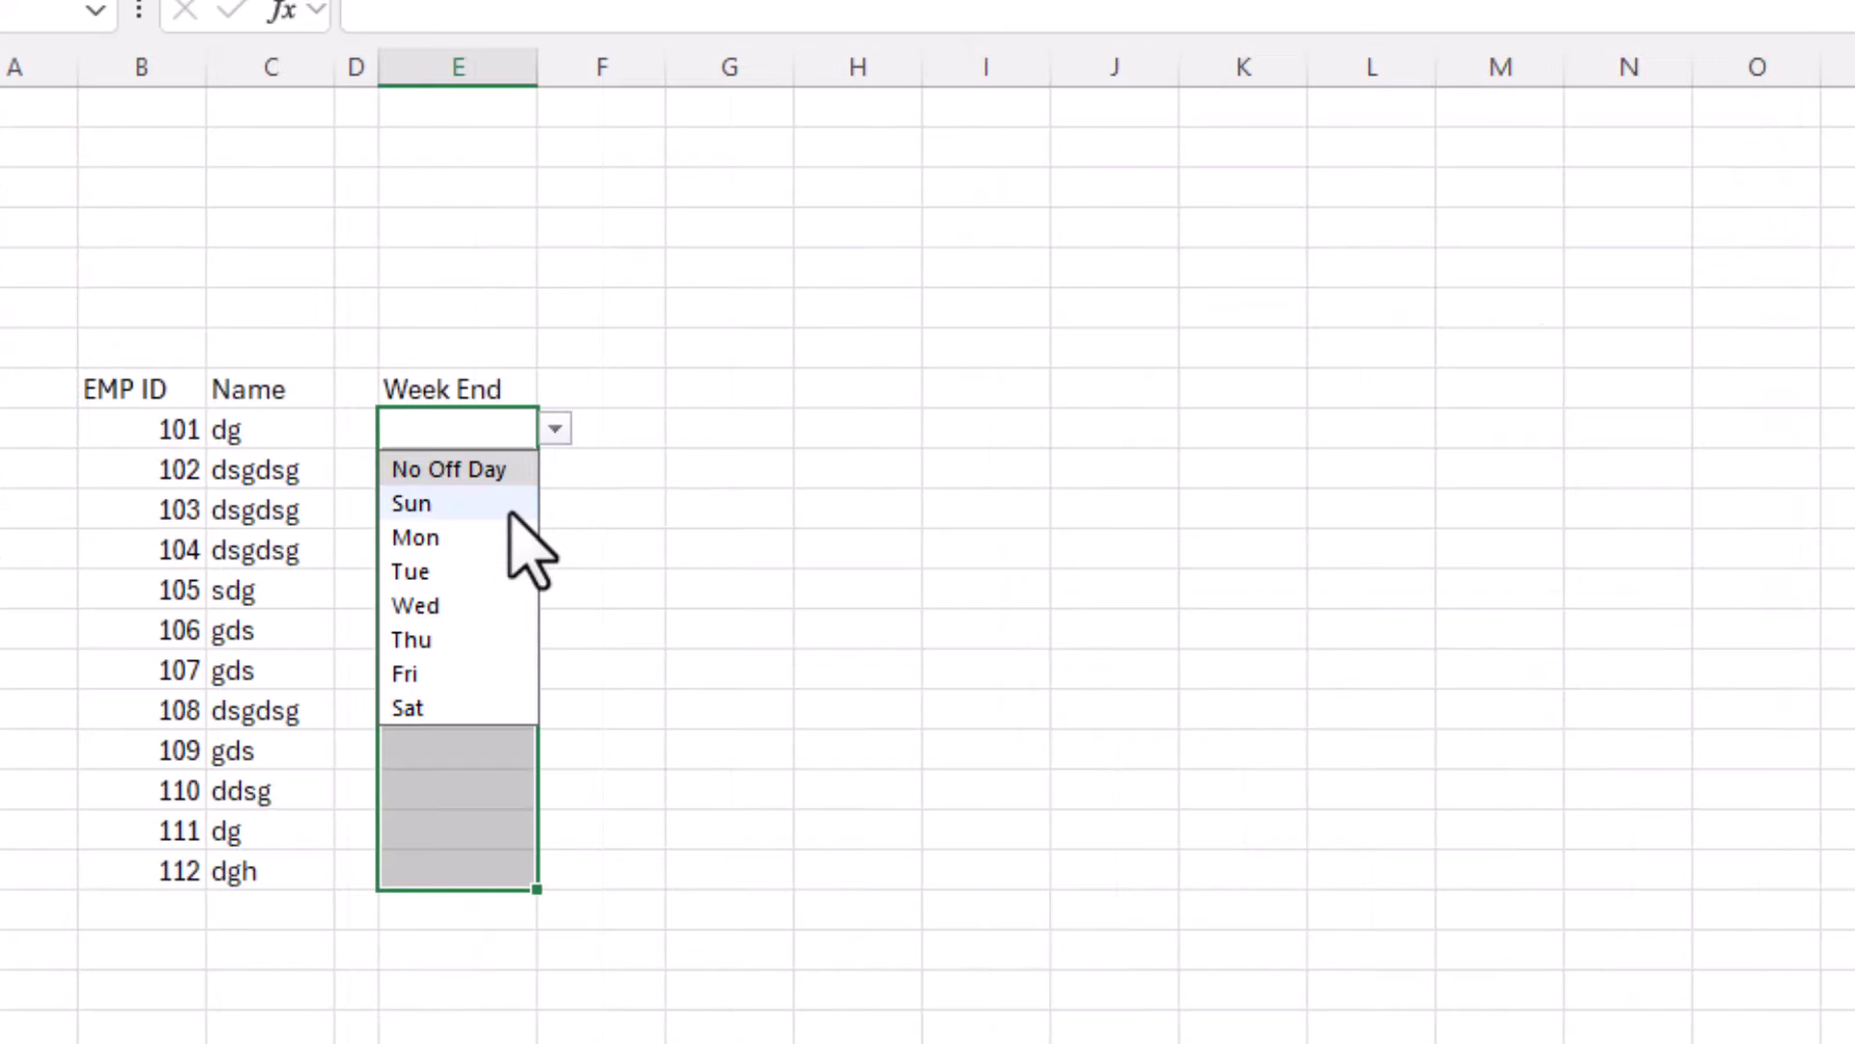
click(510, 505)
click(493, 505)
click(555, 509)
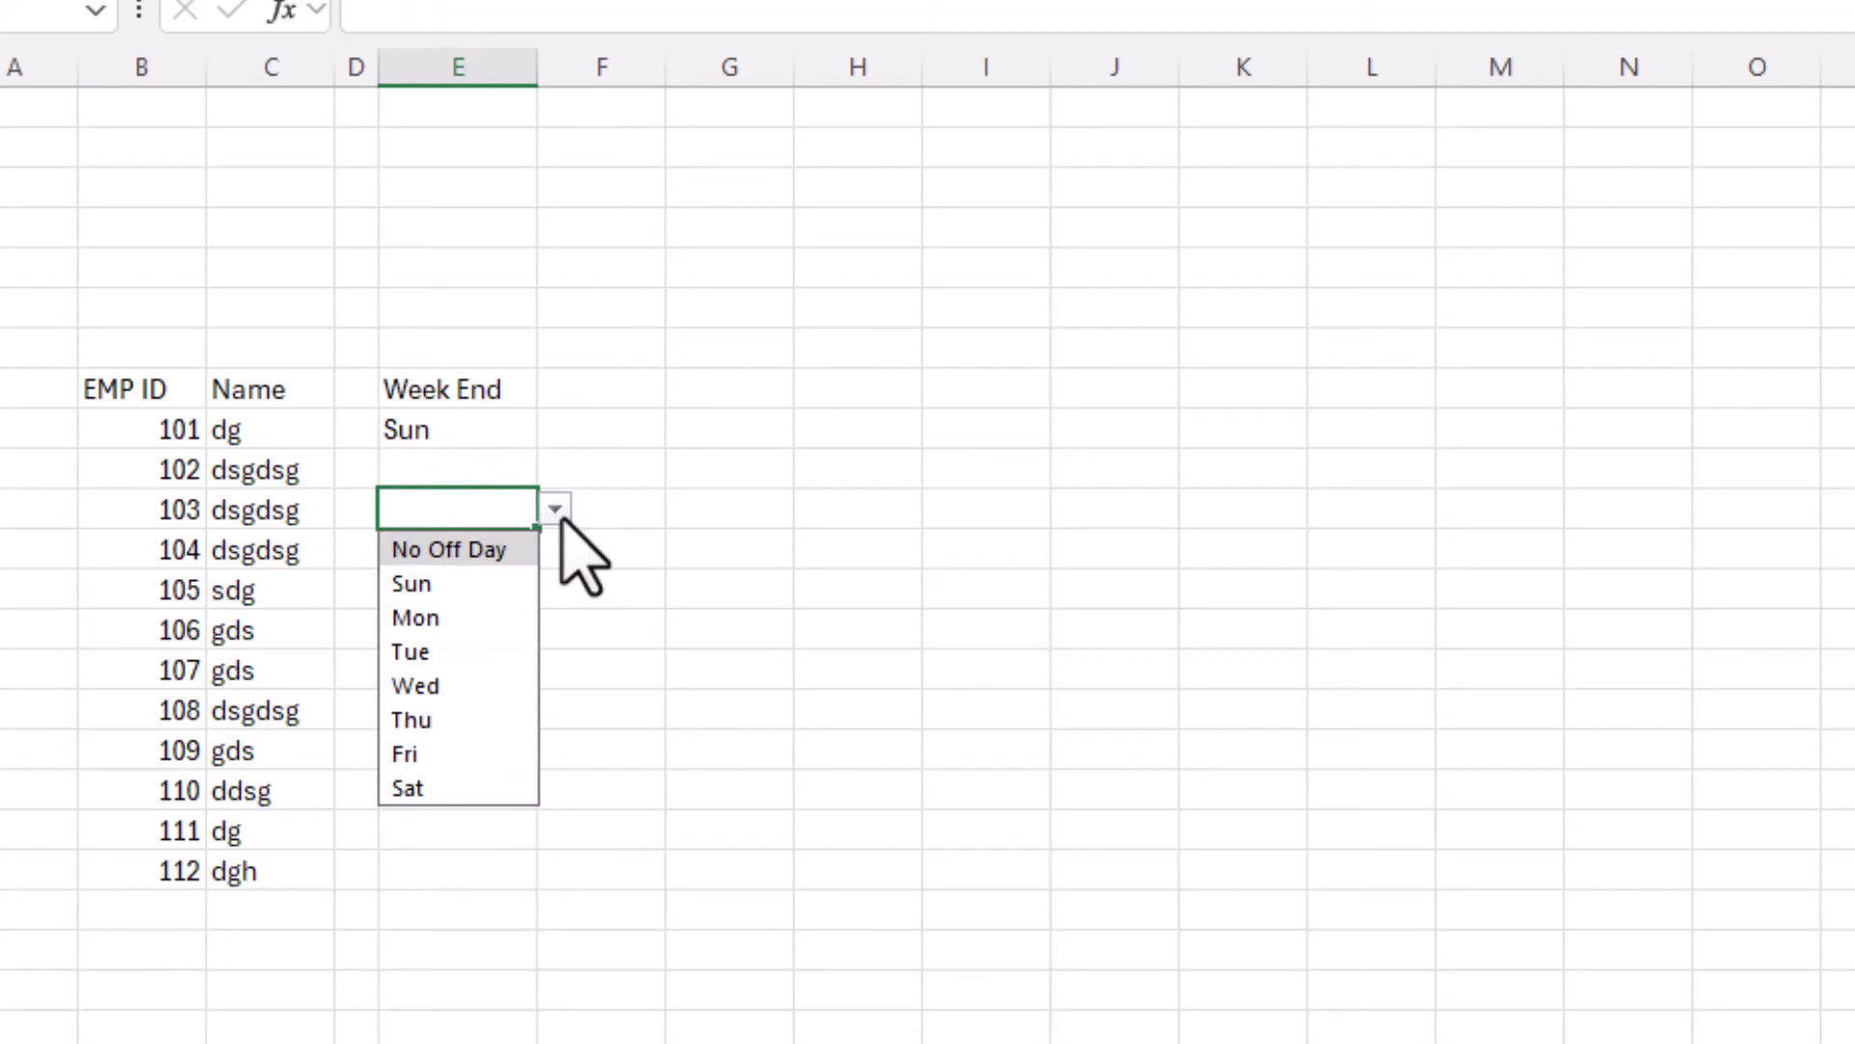
click(473, 585)
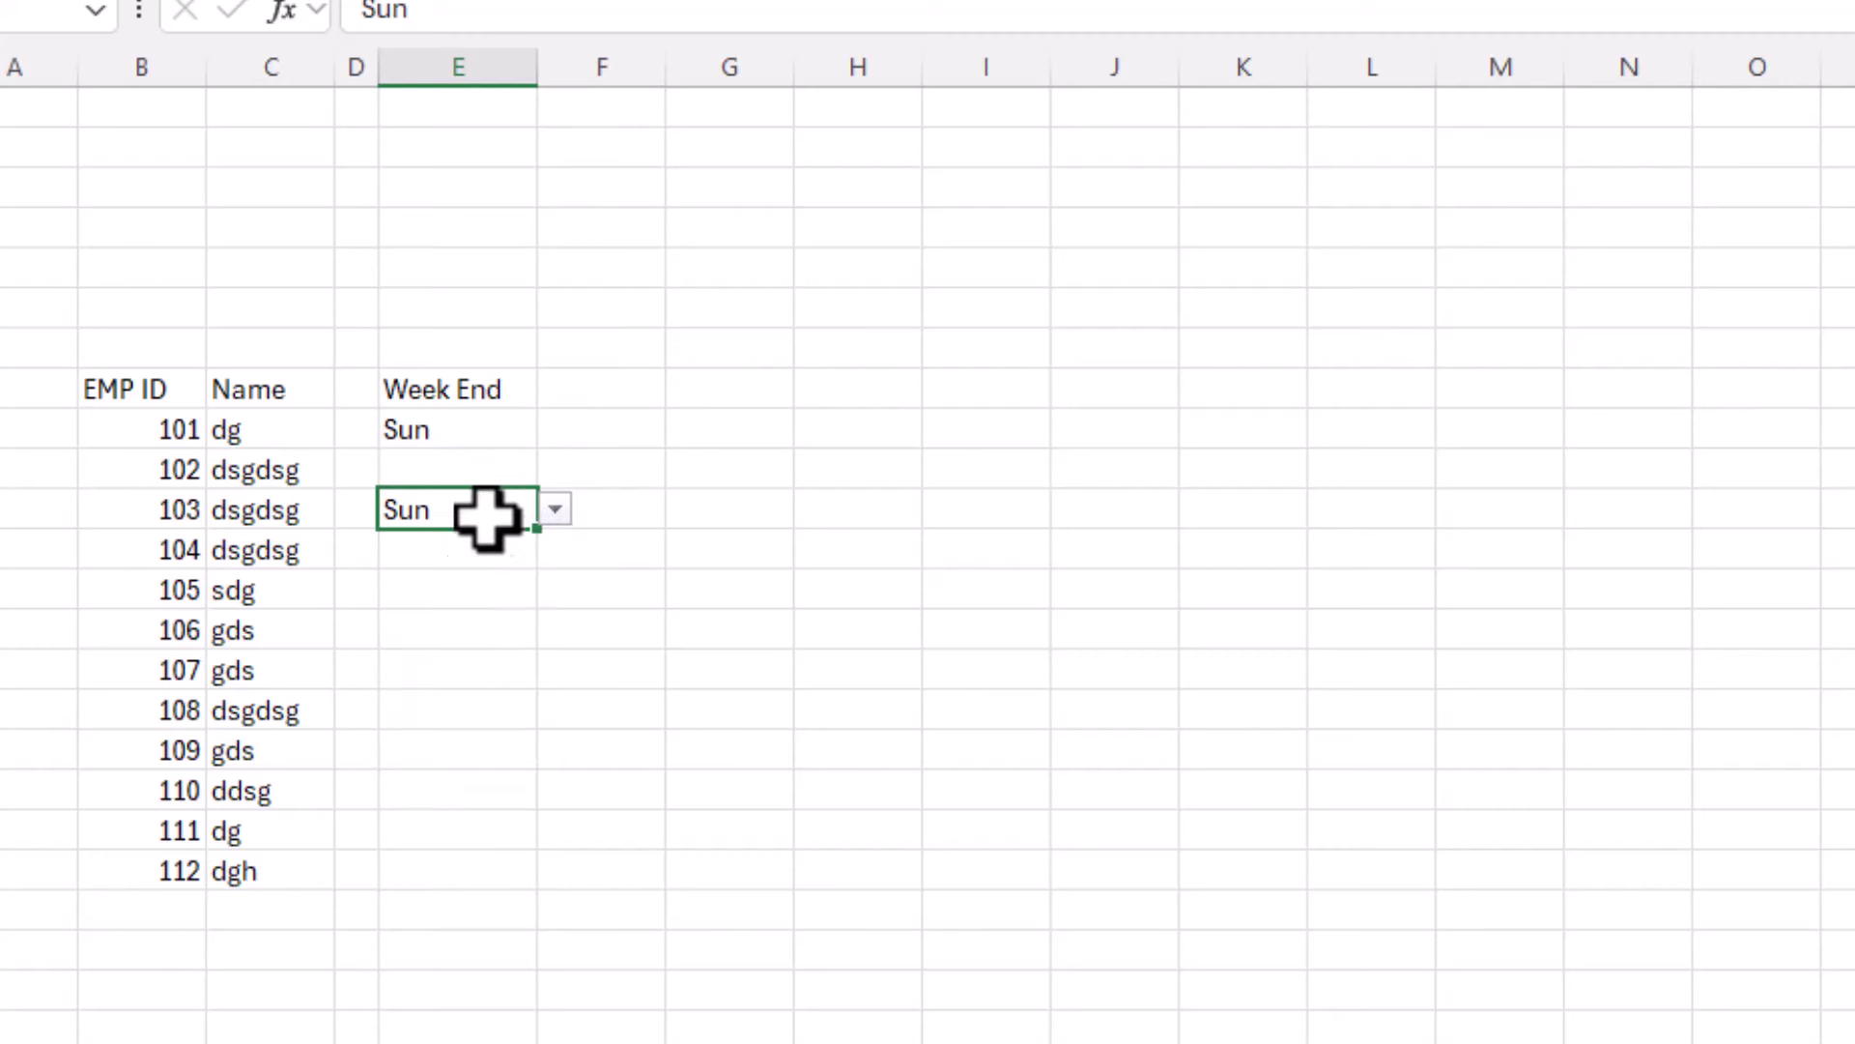
click(518, 474)
click(556, 469)
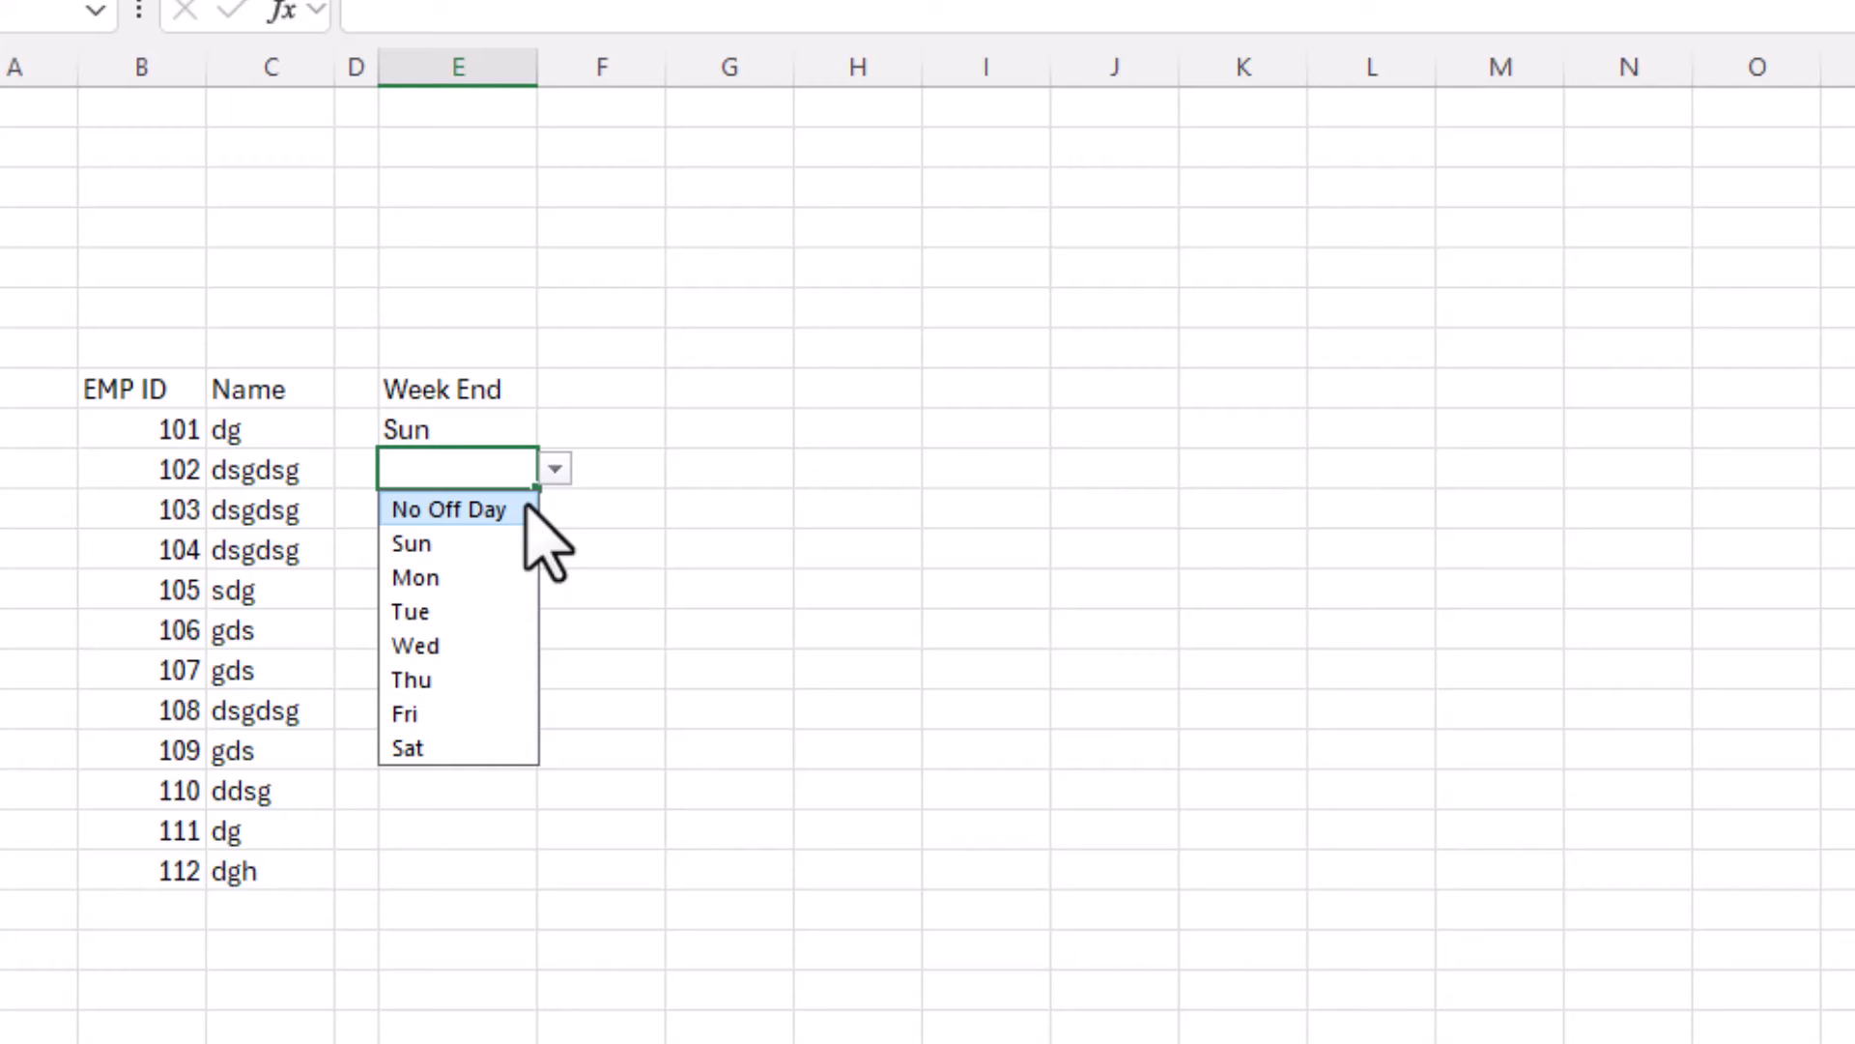
click(481, 582)
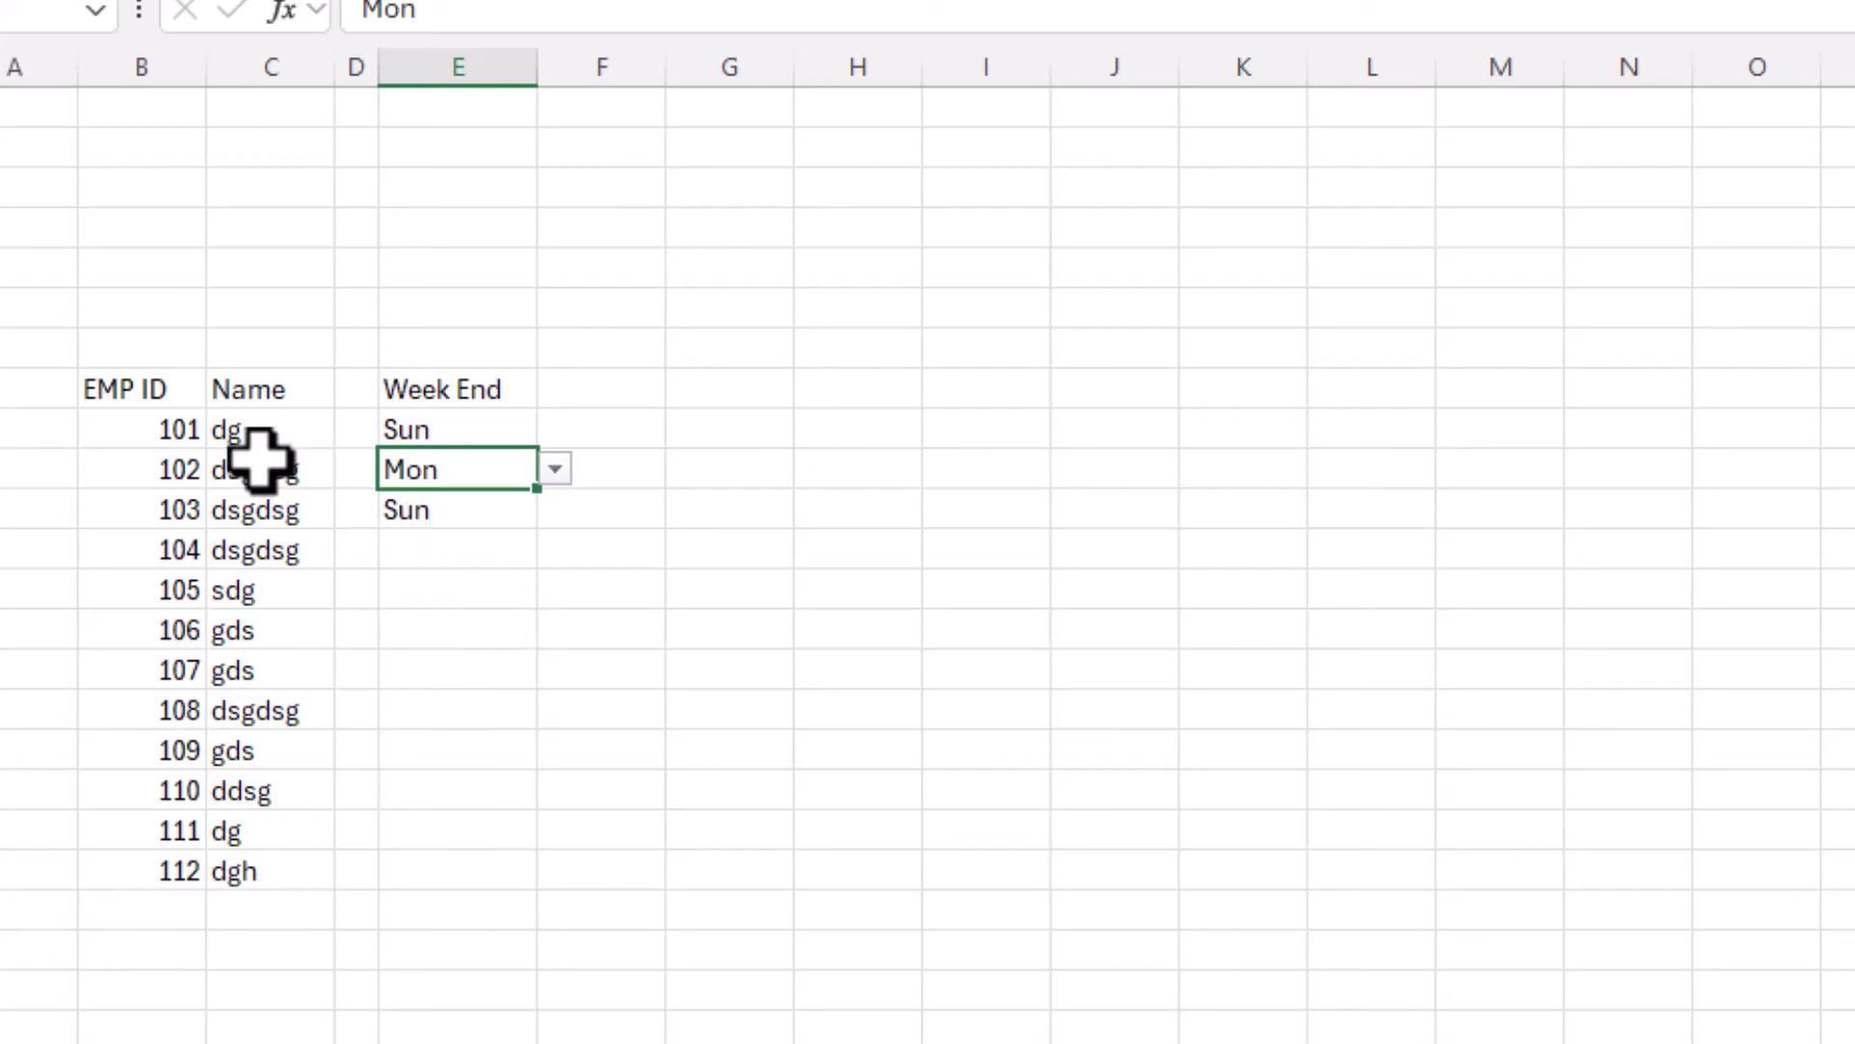
drag(128, 394, 484, 518)
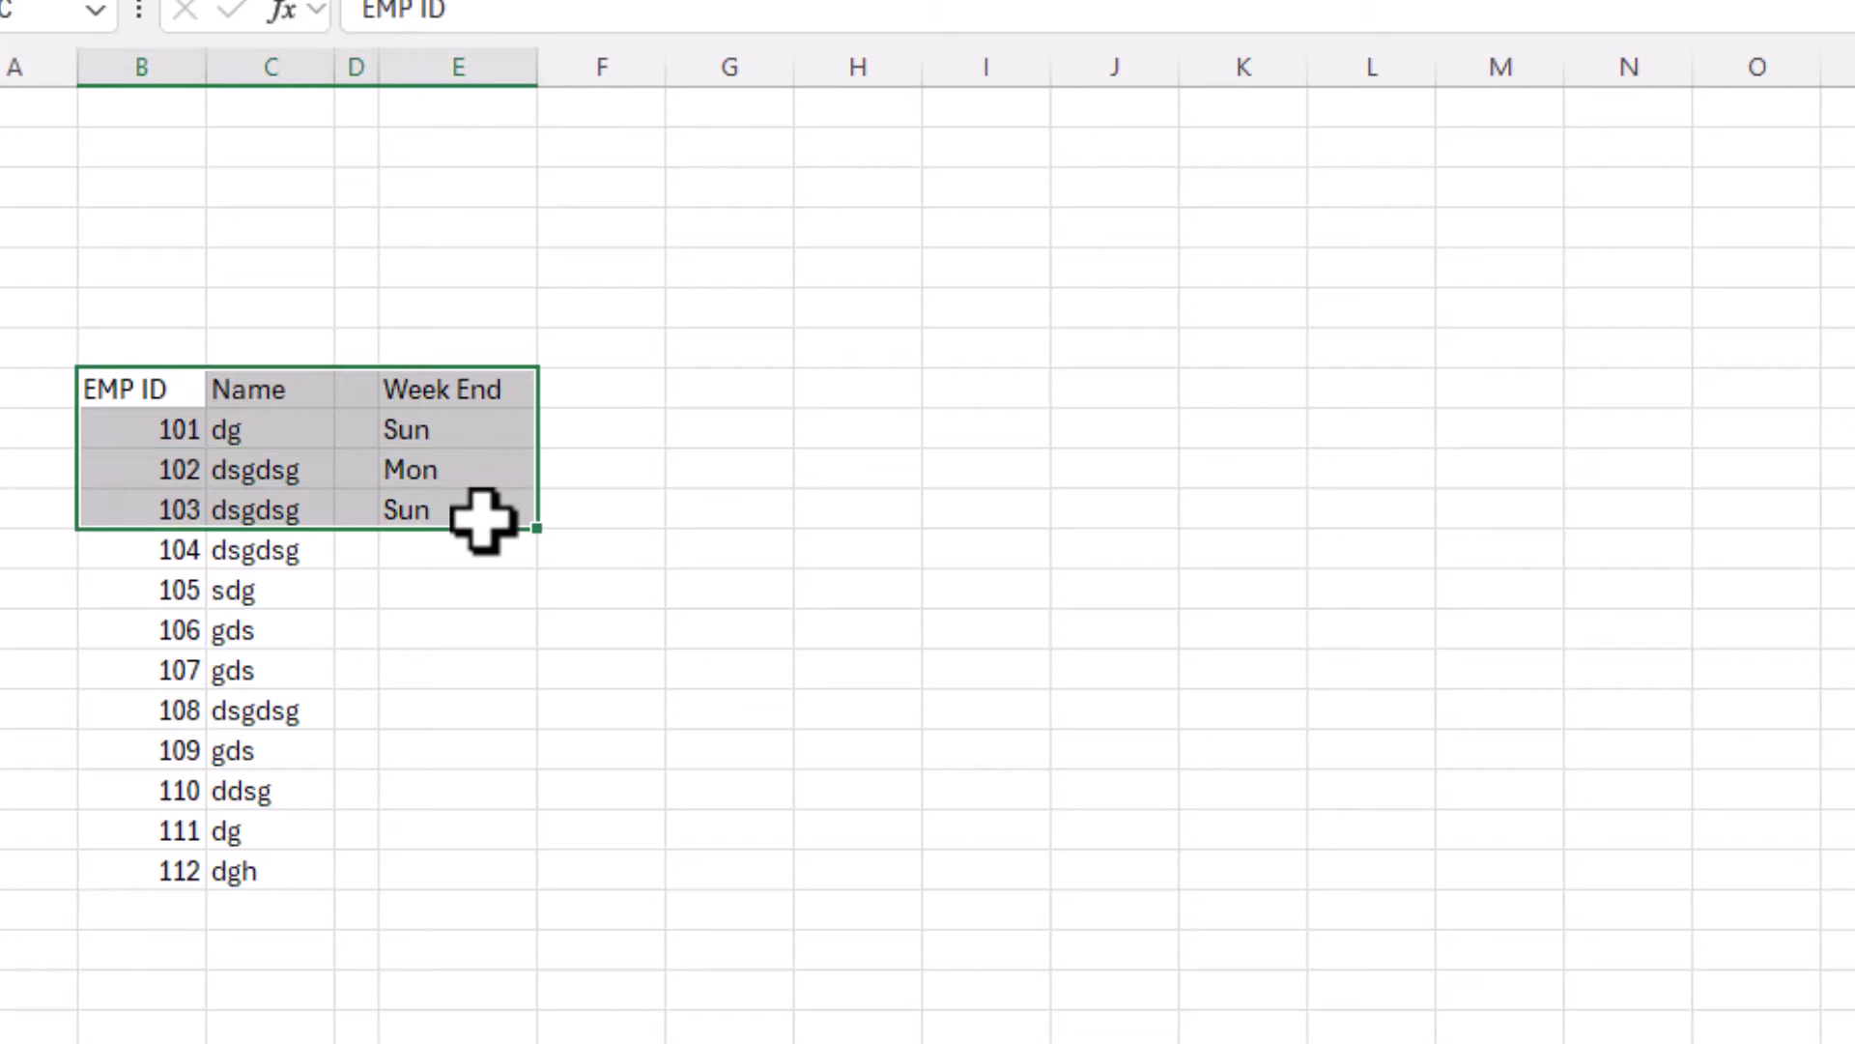
click(480, 575)
click(461, 537)
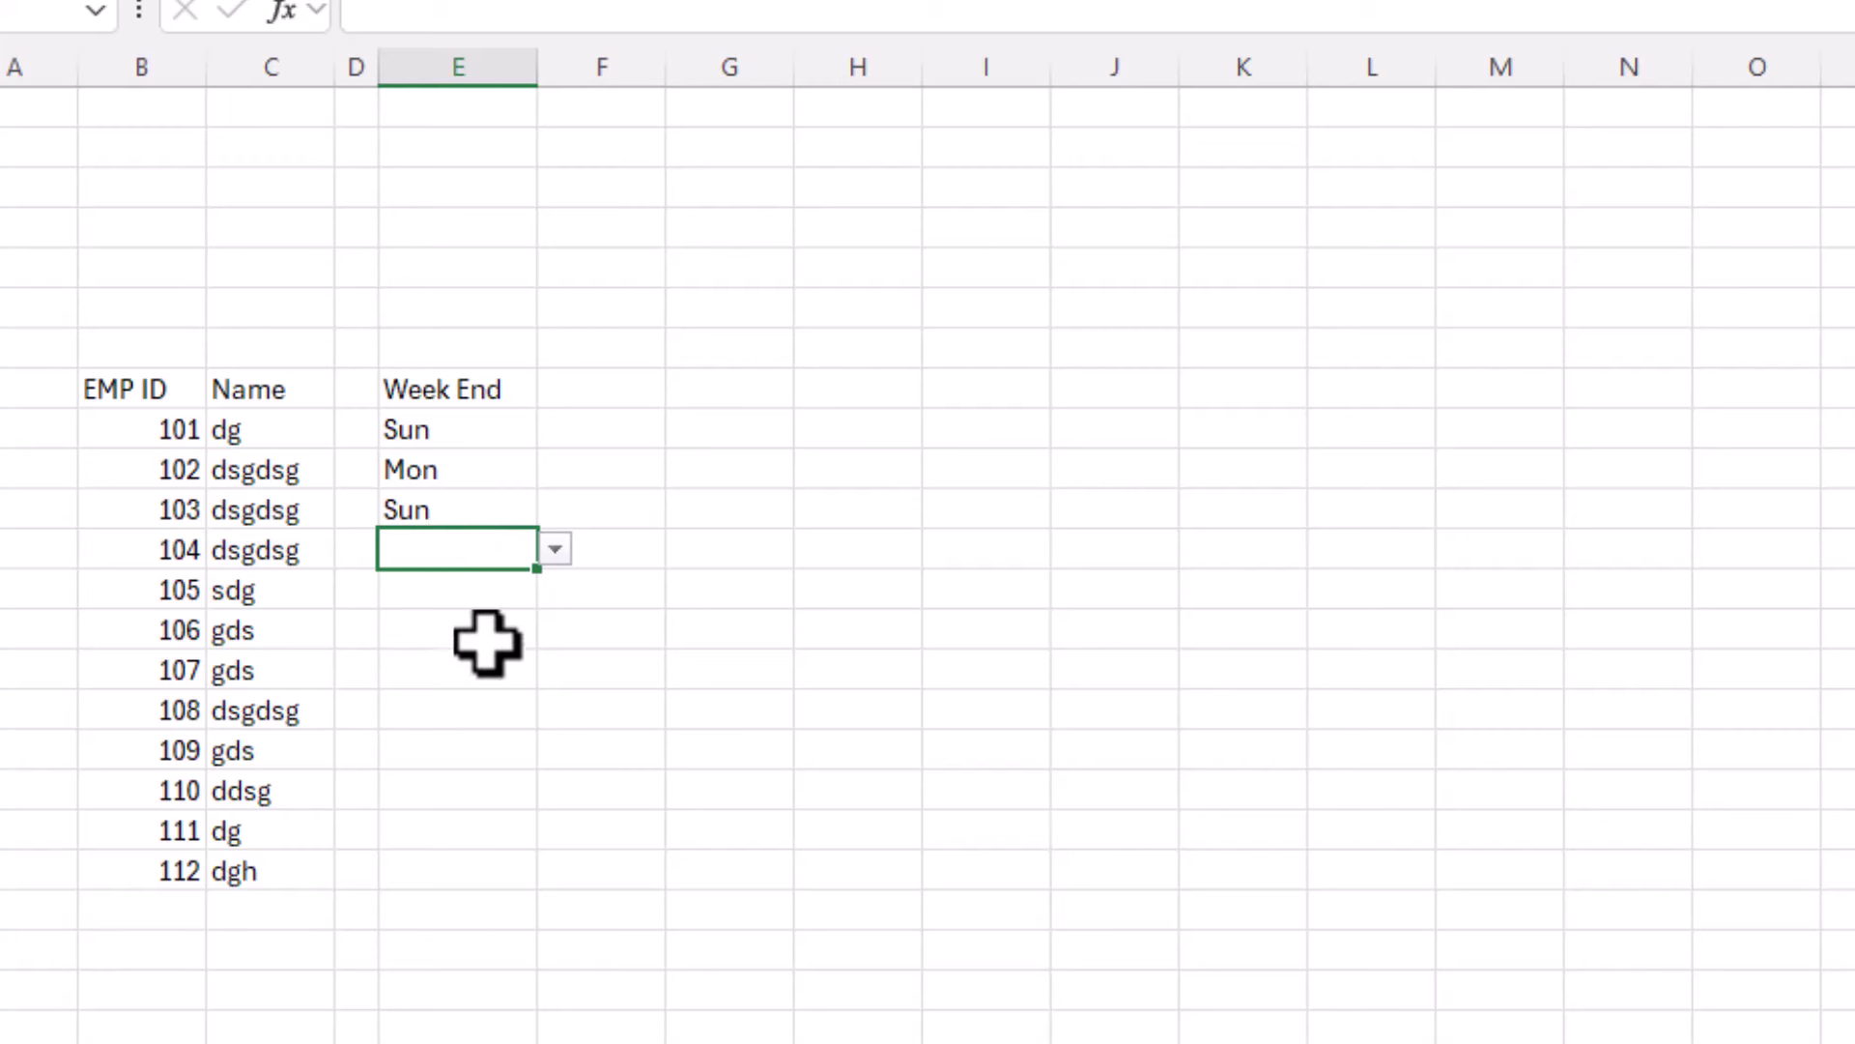
Enter the label "Month" in B2 and "Years" in B3 above the employee table.
click(136, 154)
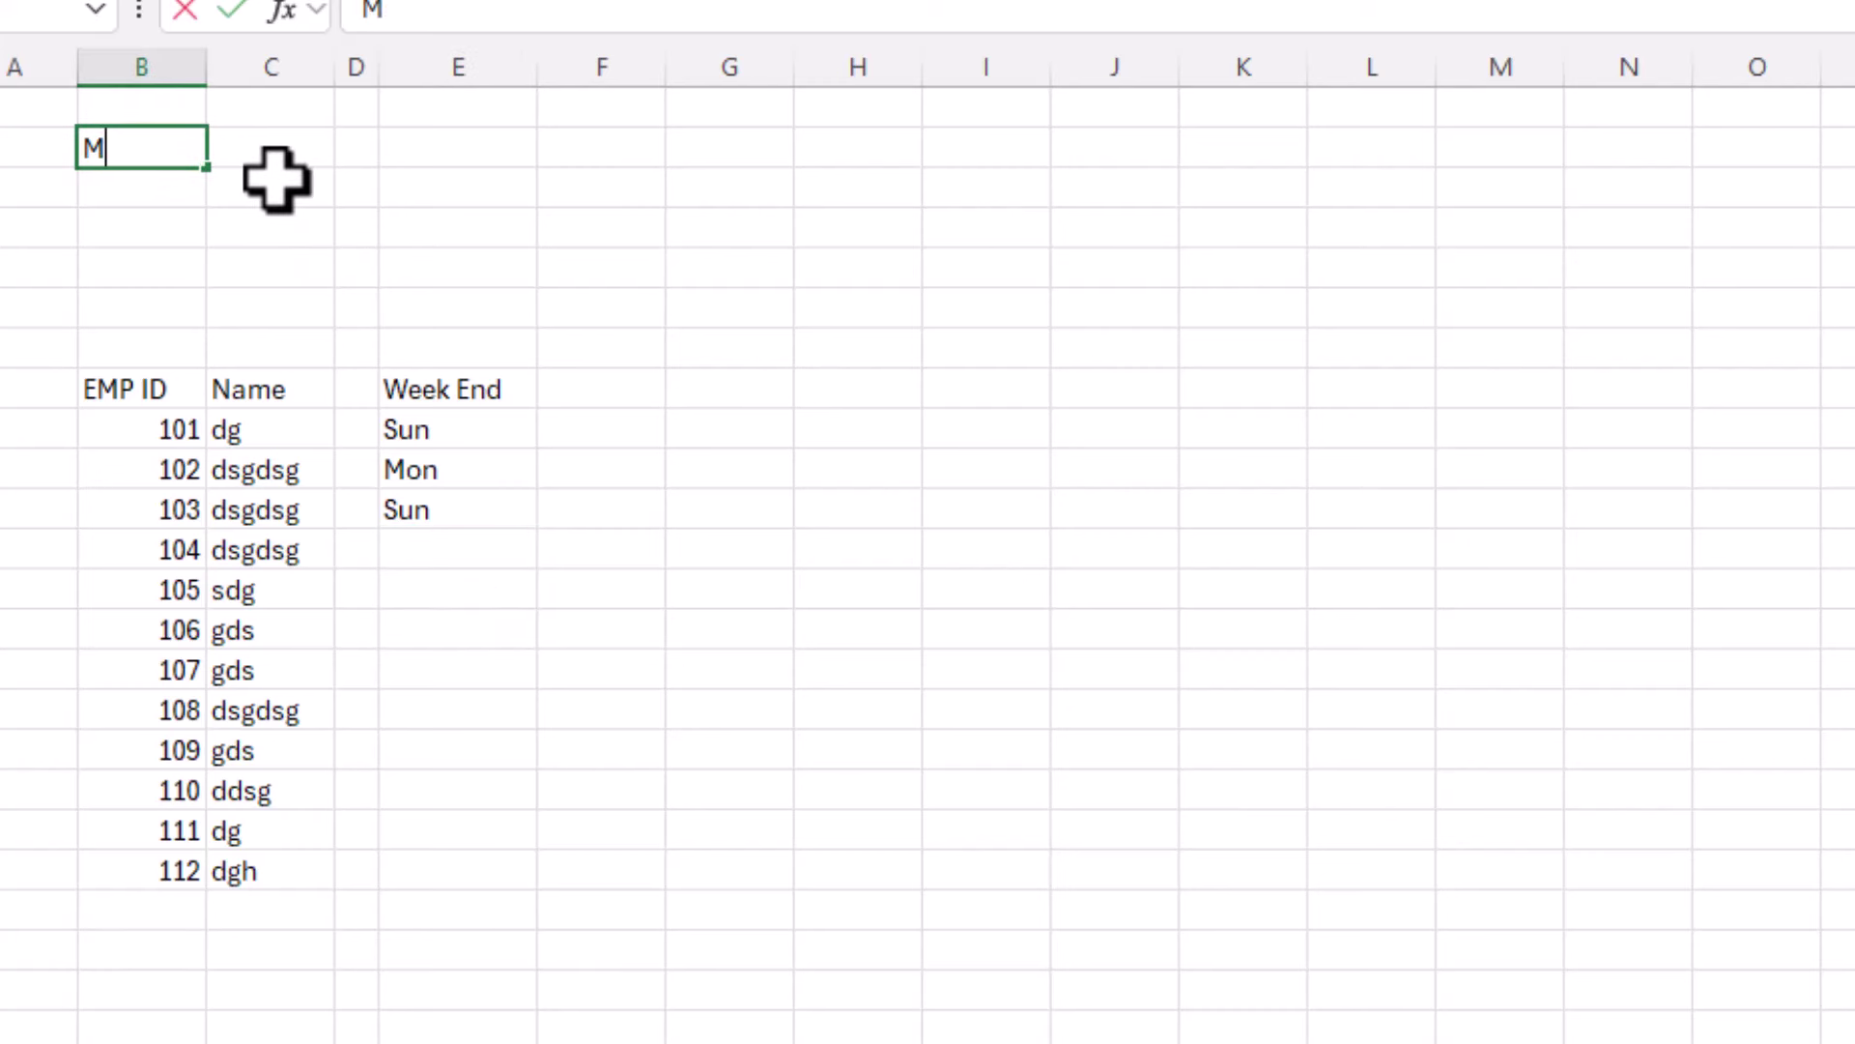
key(Return)
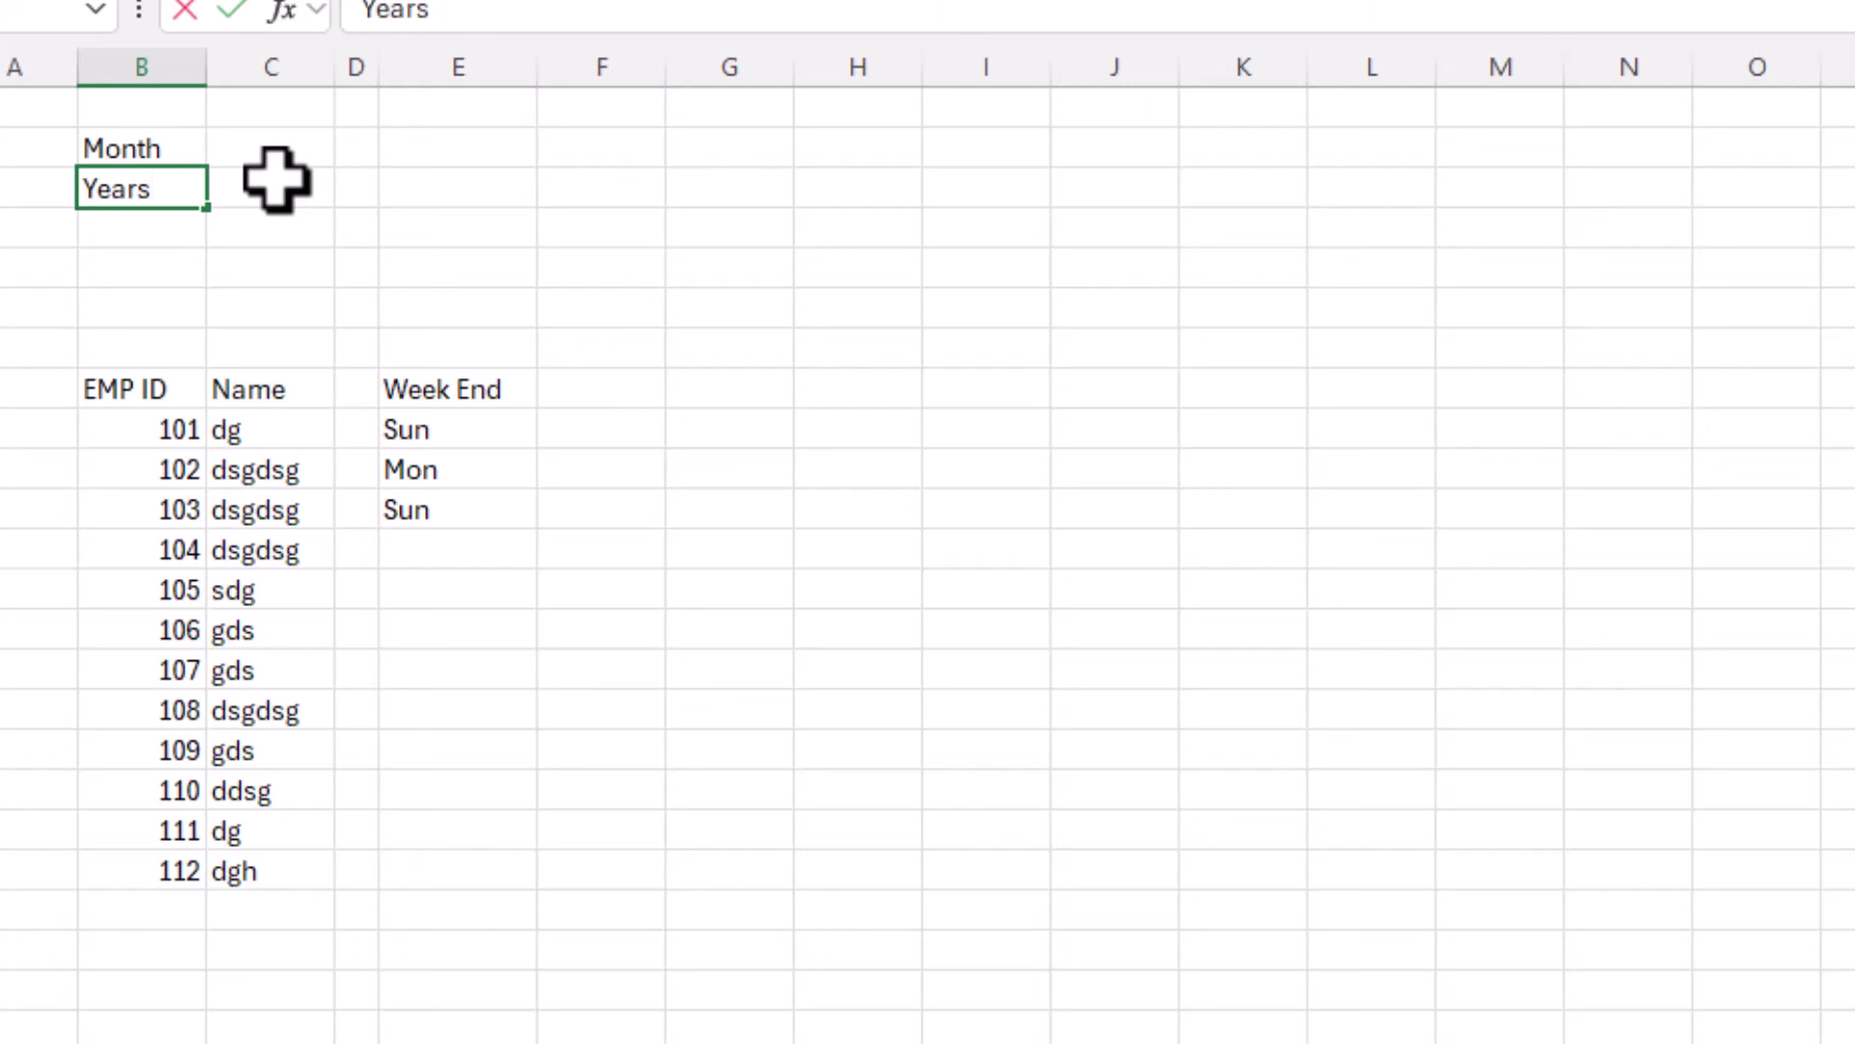
click(276, 180)
Format the Month and Years labels in B2:B3 with a light blue fill and bold text.
drag(141, 141, 153, 182)
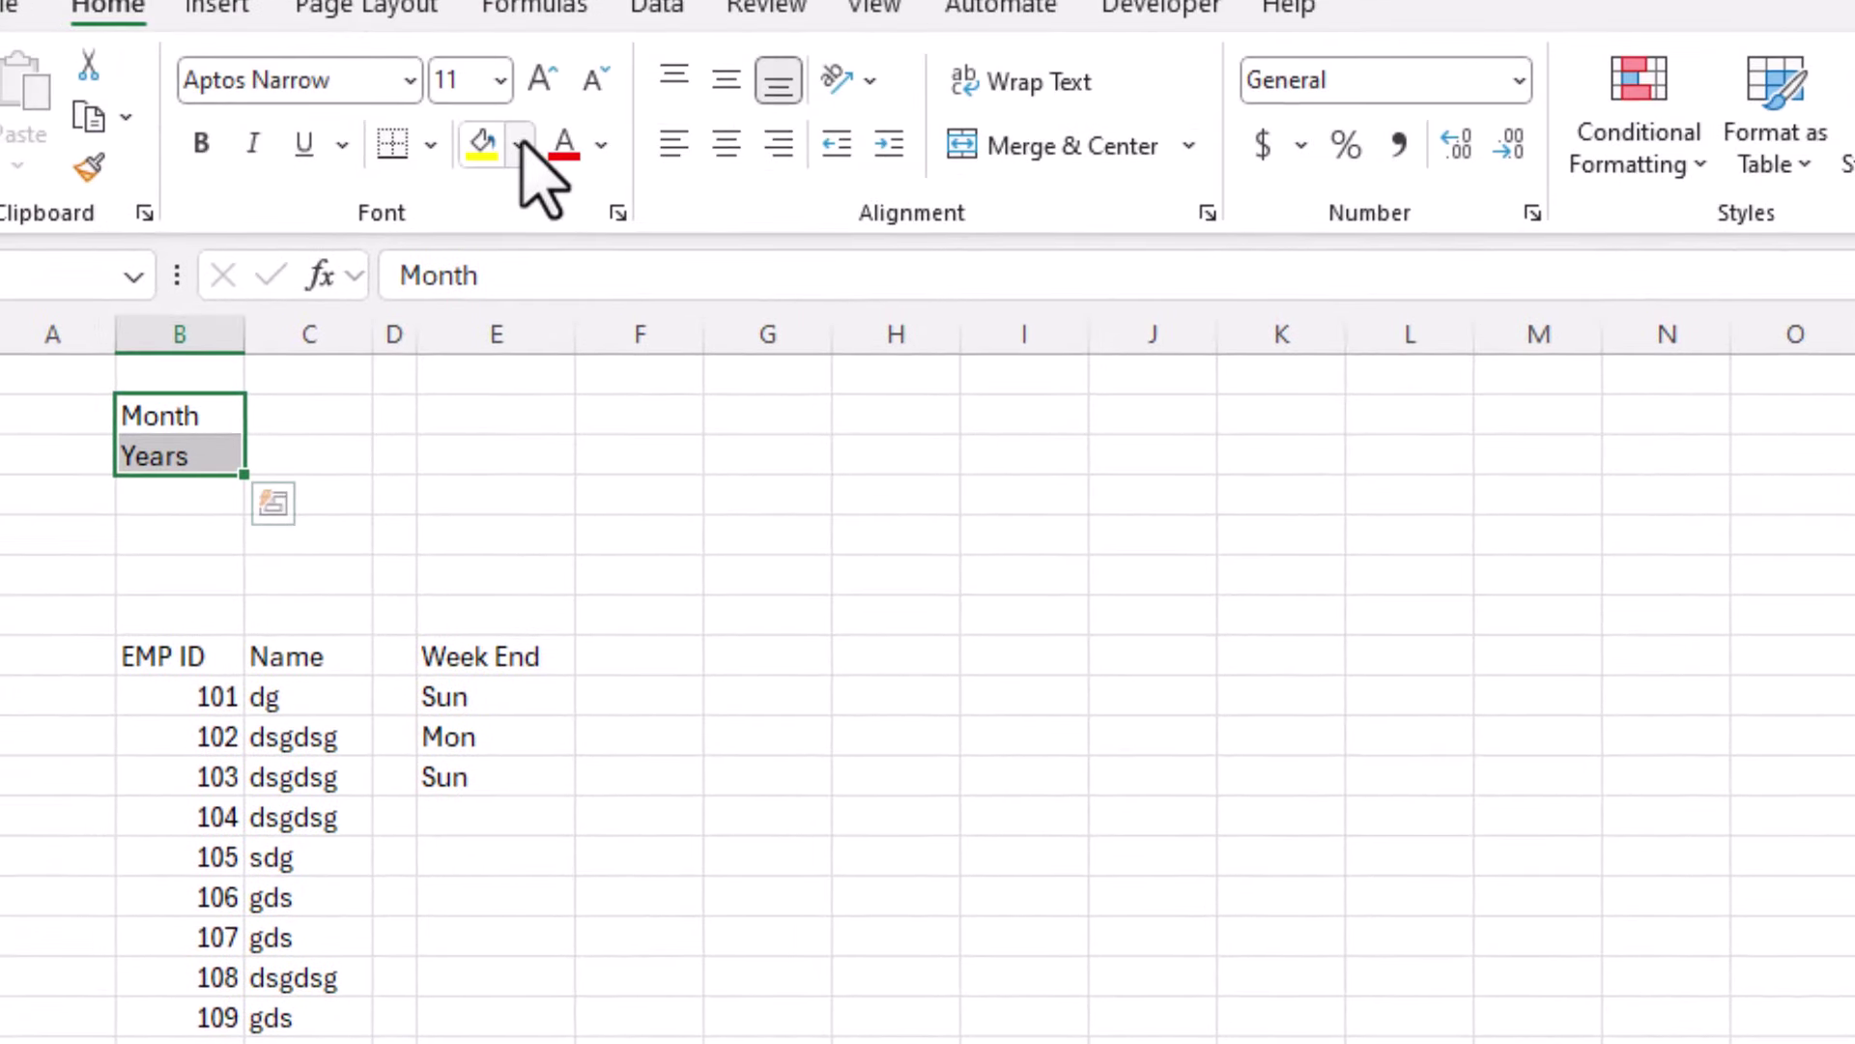
click(520, 145)
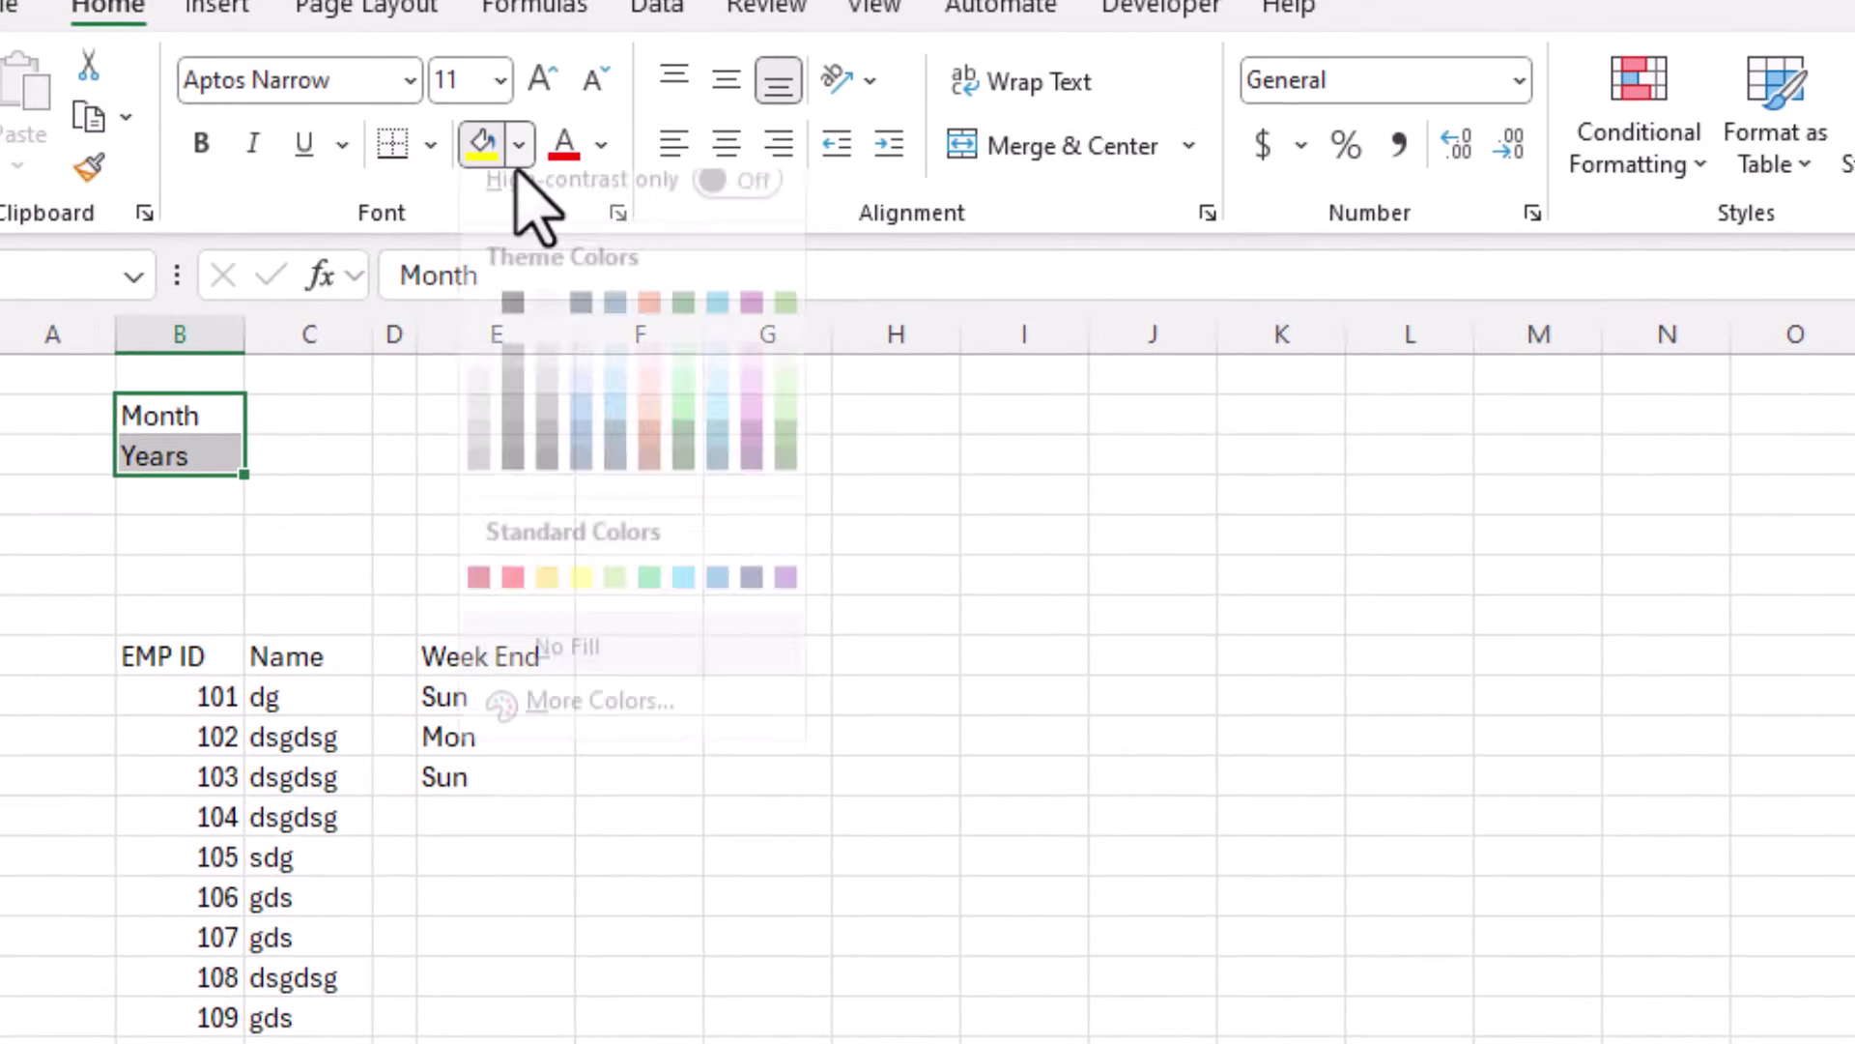
click(613, 389)
key(ctrl+b)
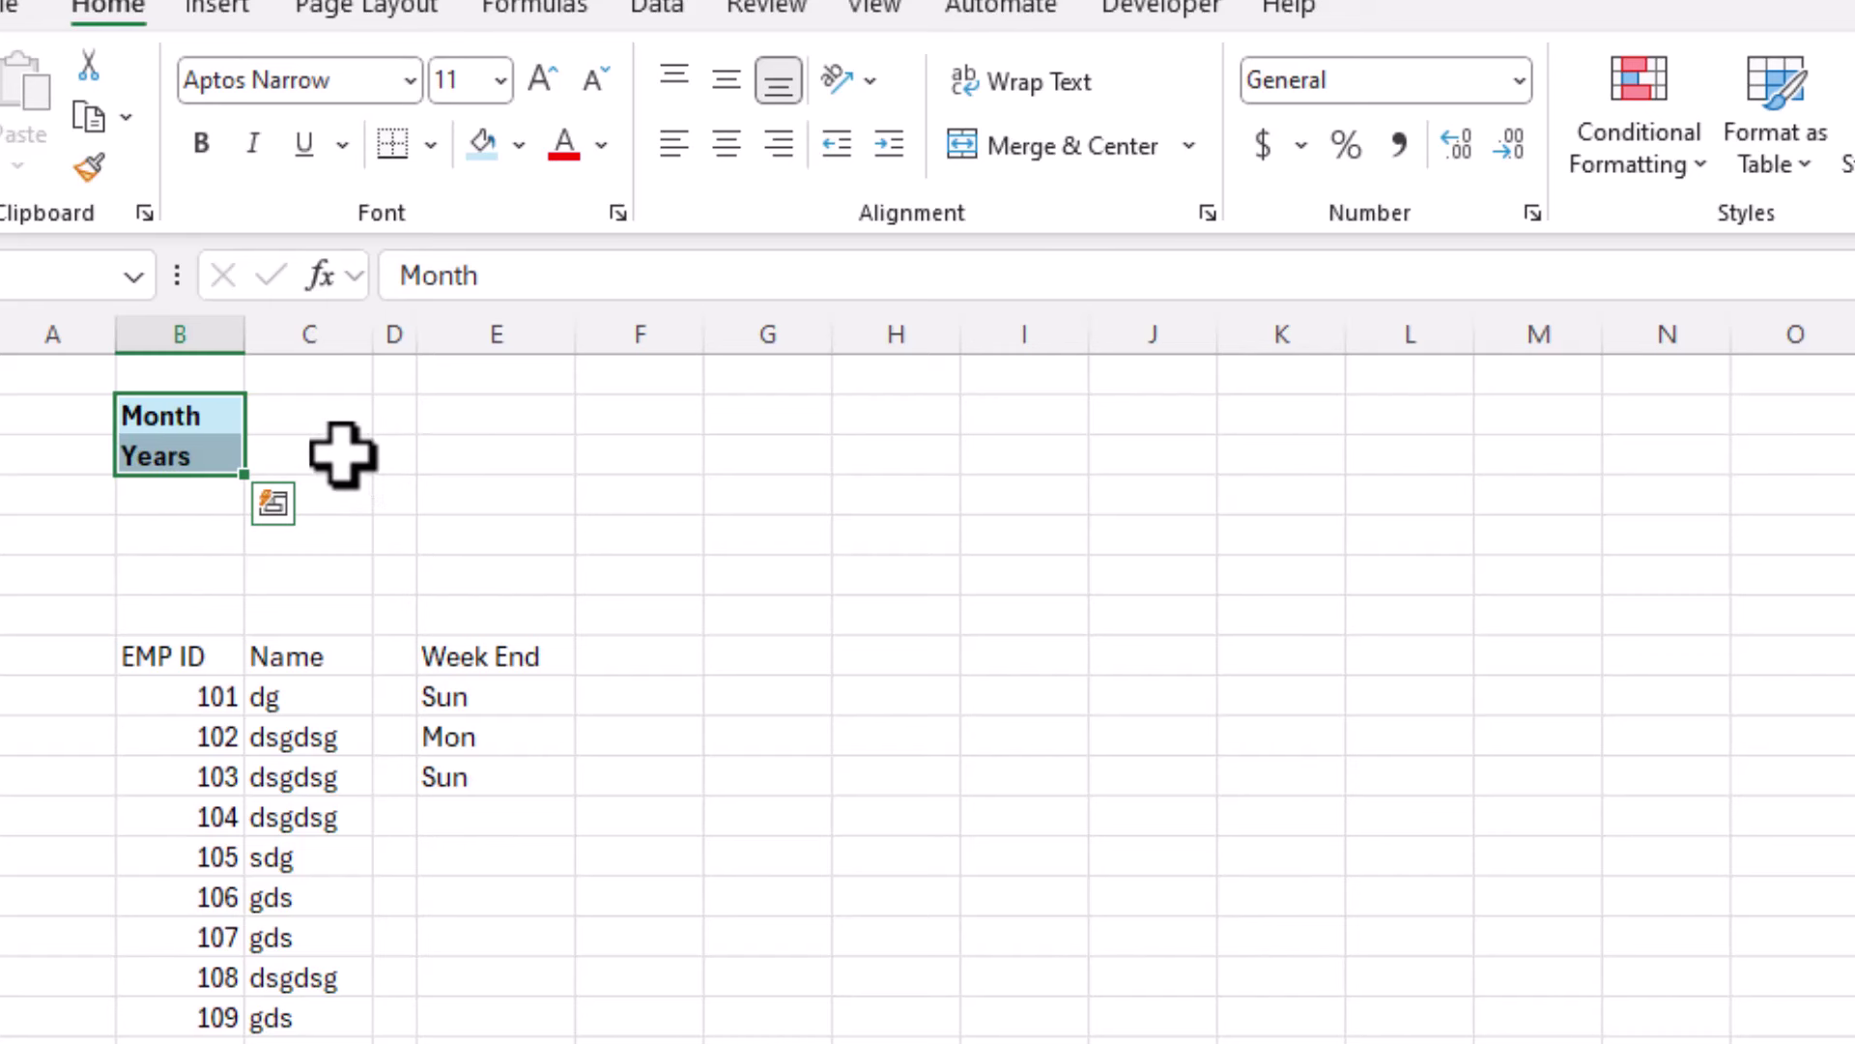
Add list data validation to C2 with source =Sheet2!$A$1:$A$12 and choose Feb as the month.
click(316, 410)
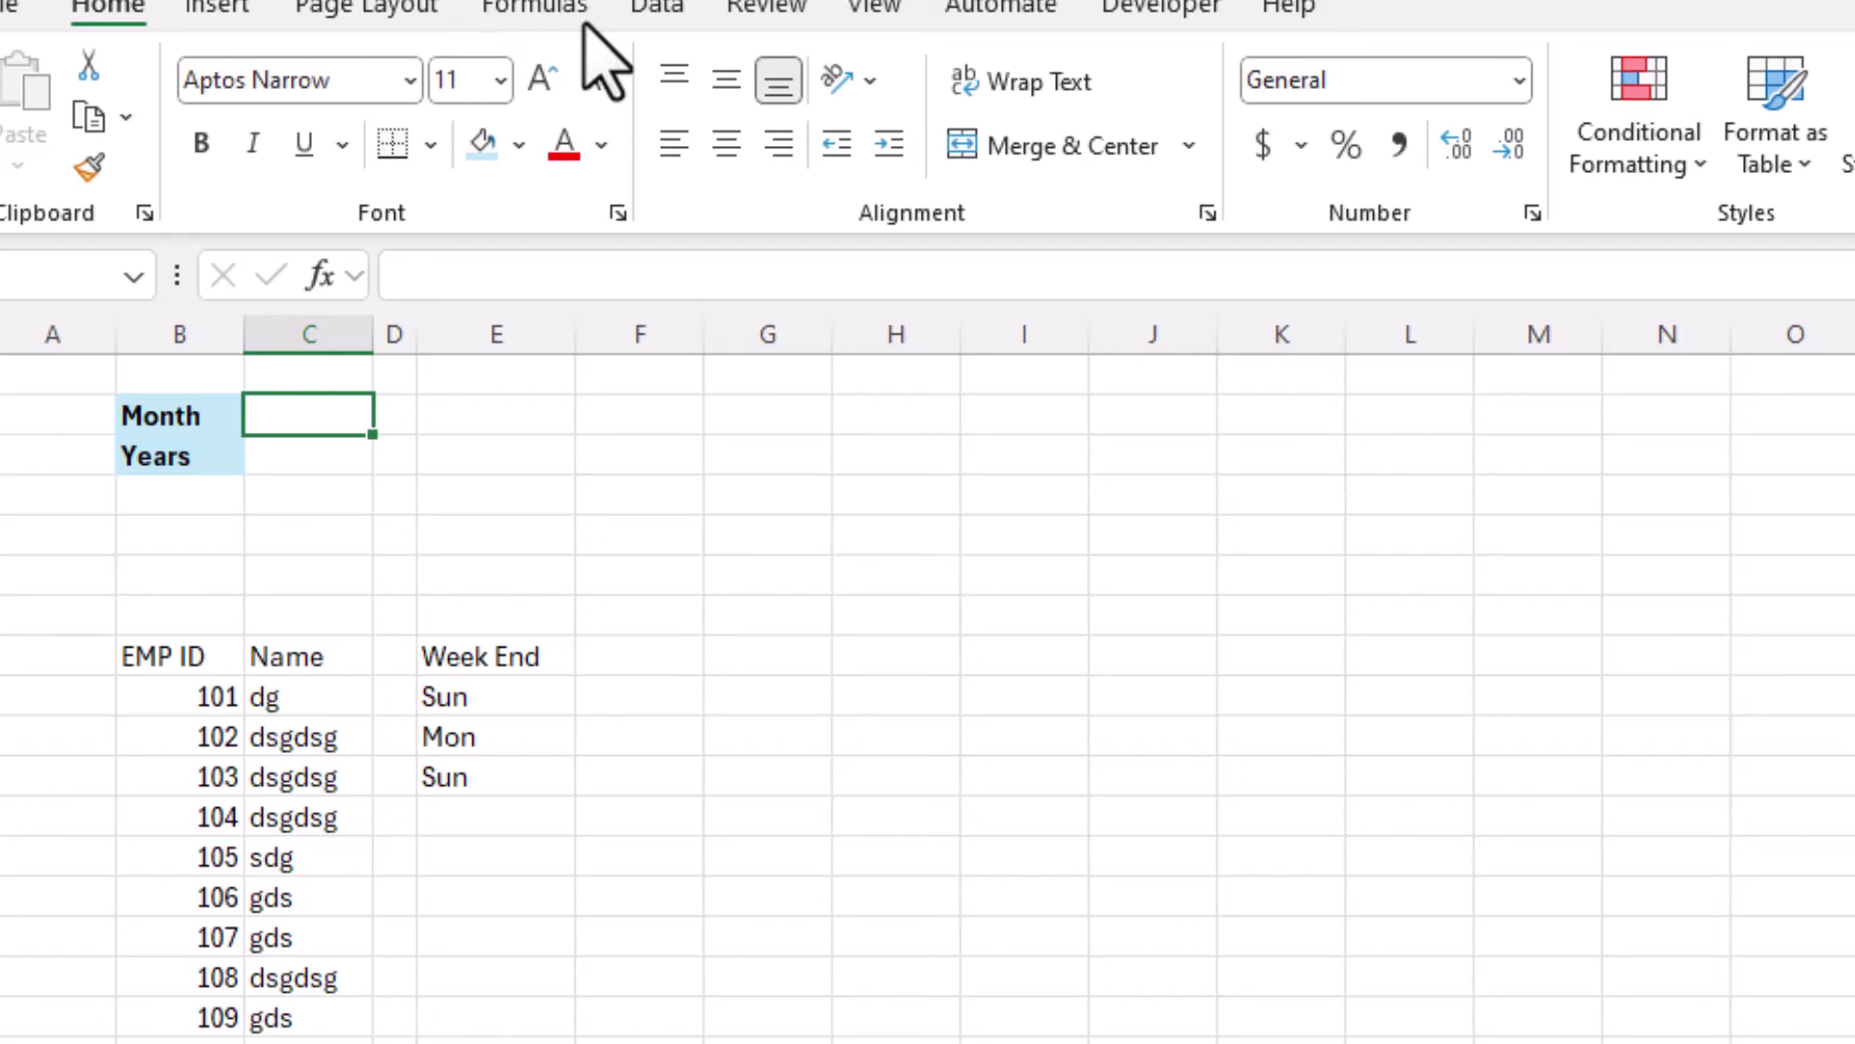
click(667, 10)
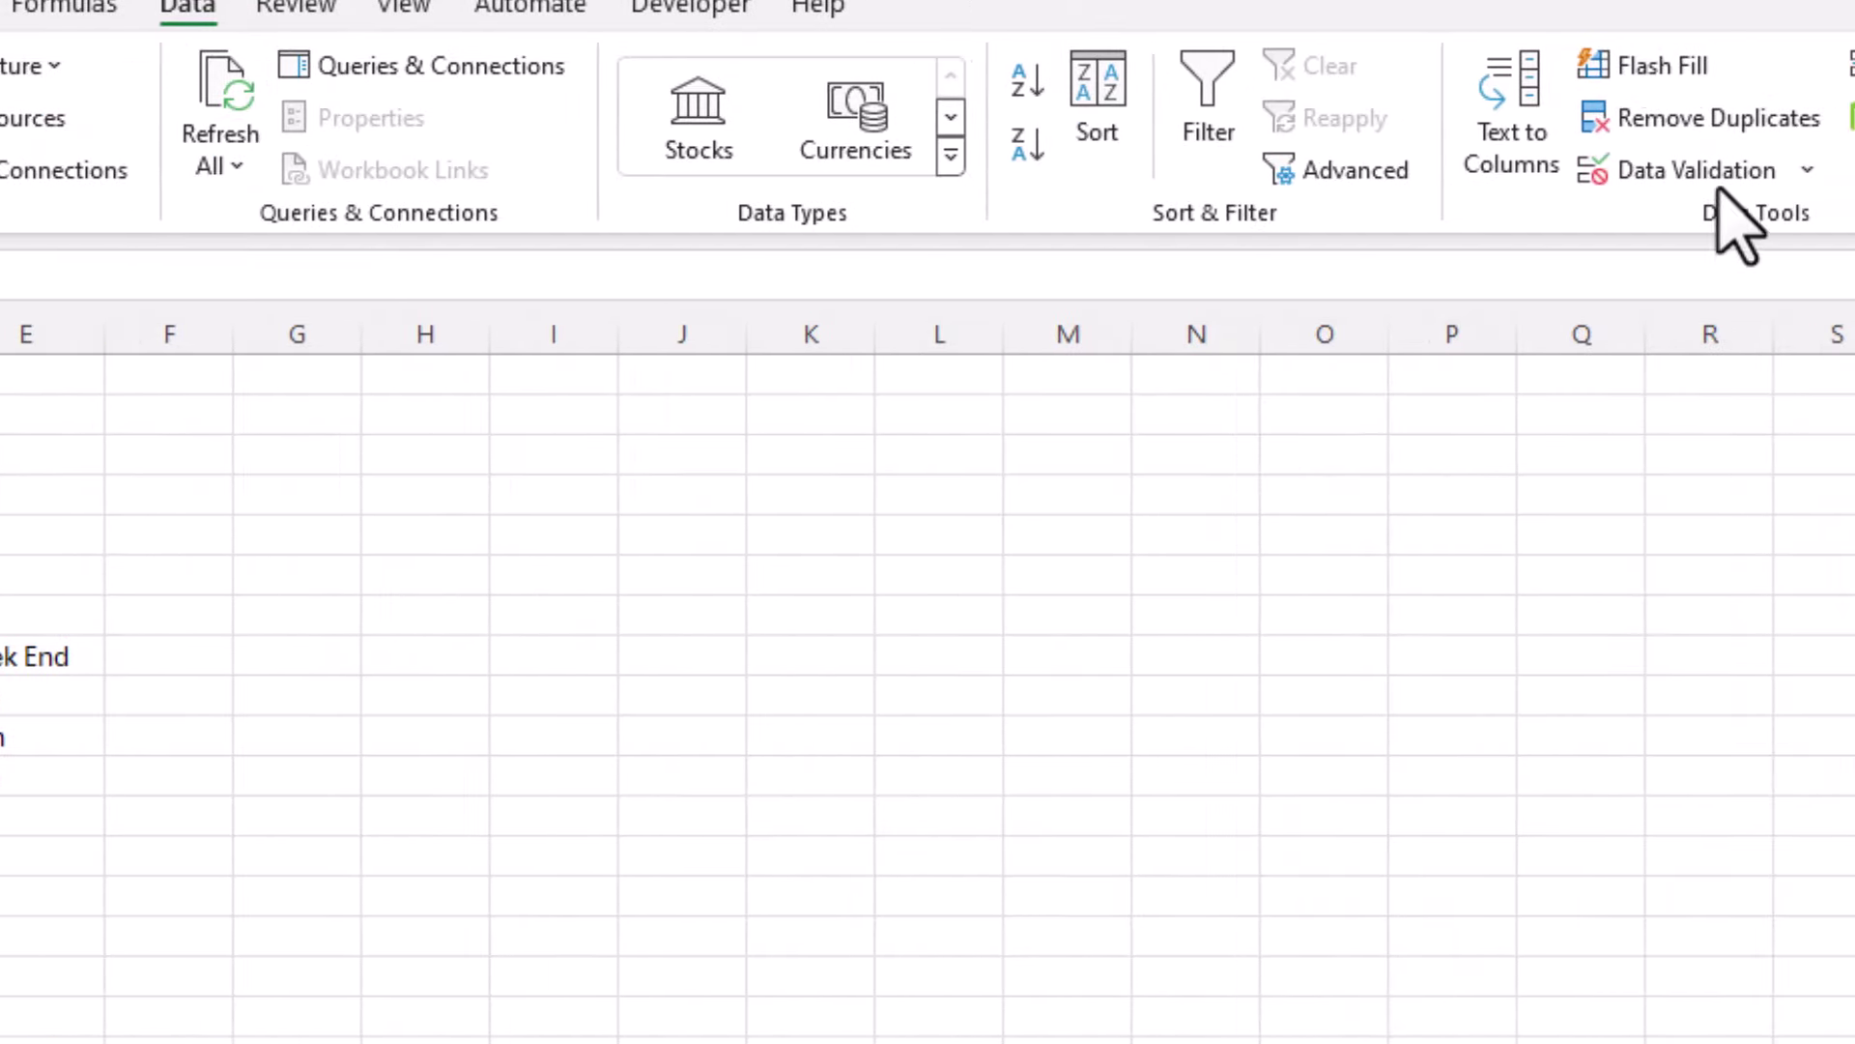
click(1718, 178)
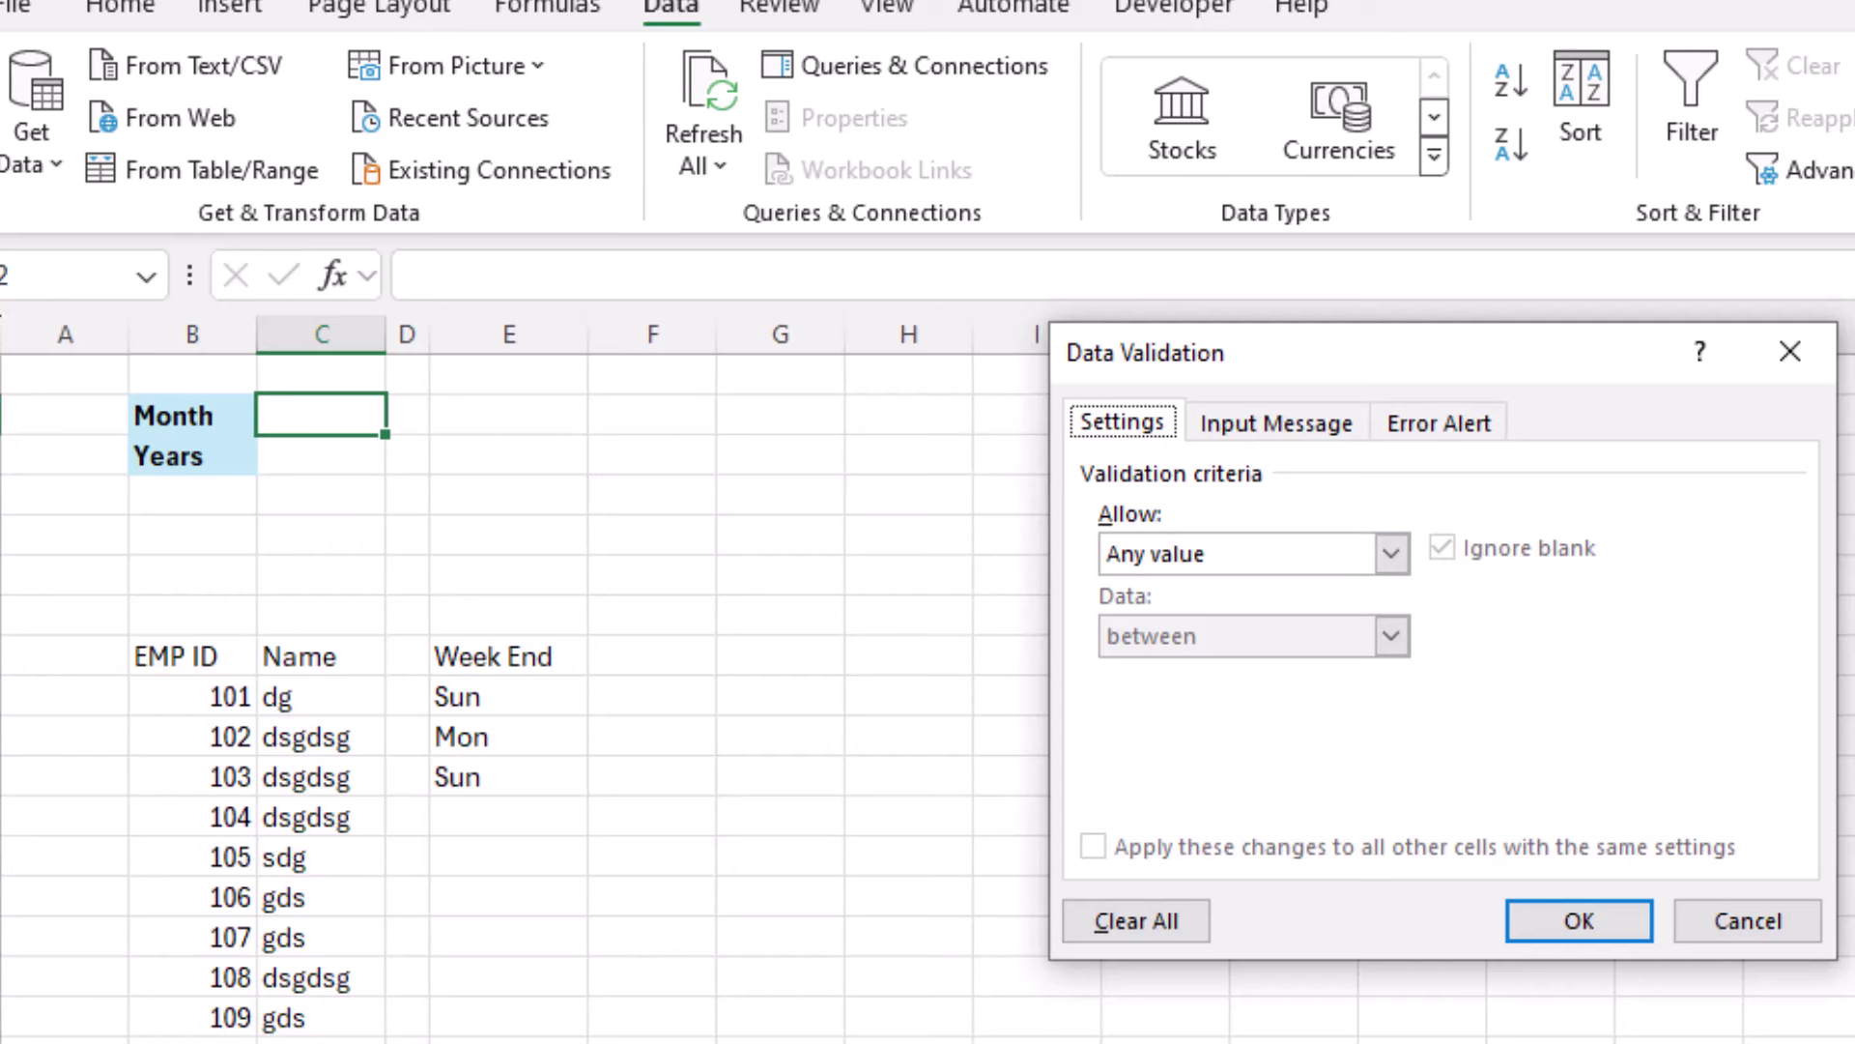
click(1388, 554)
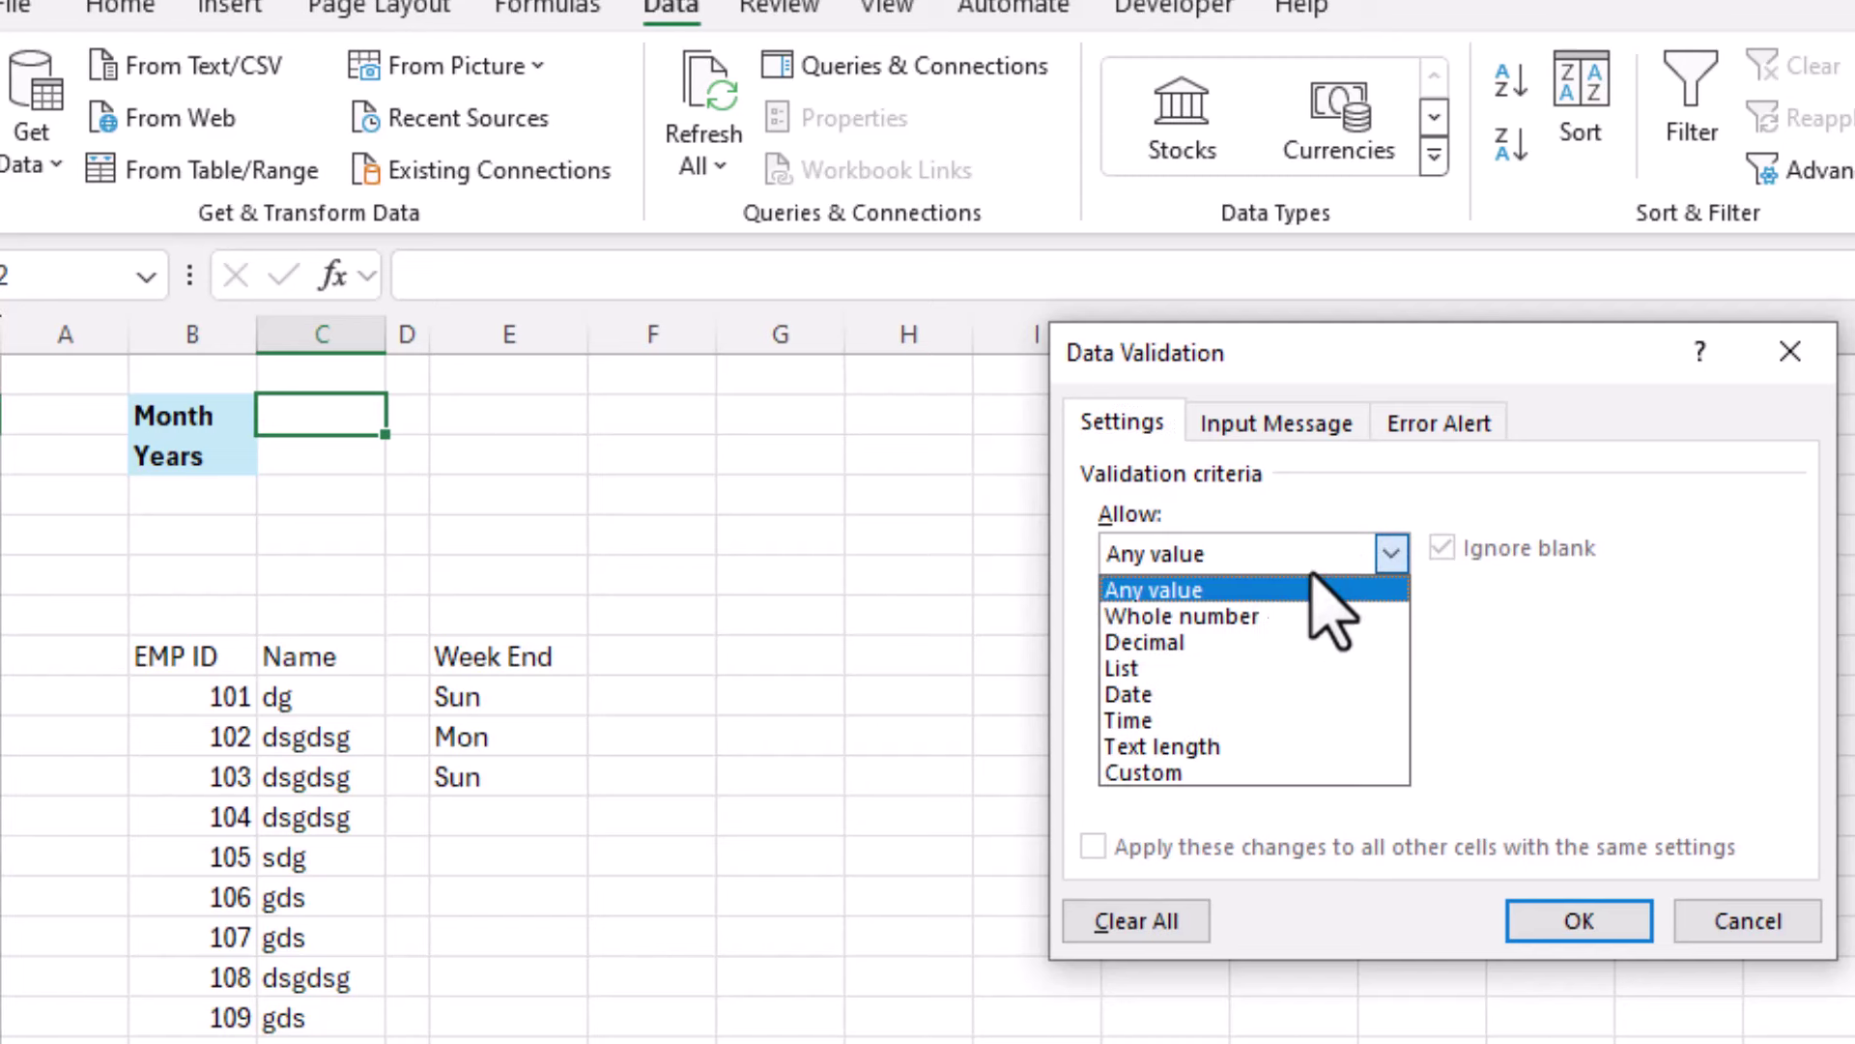
click(1191, 663)
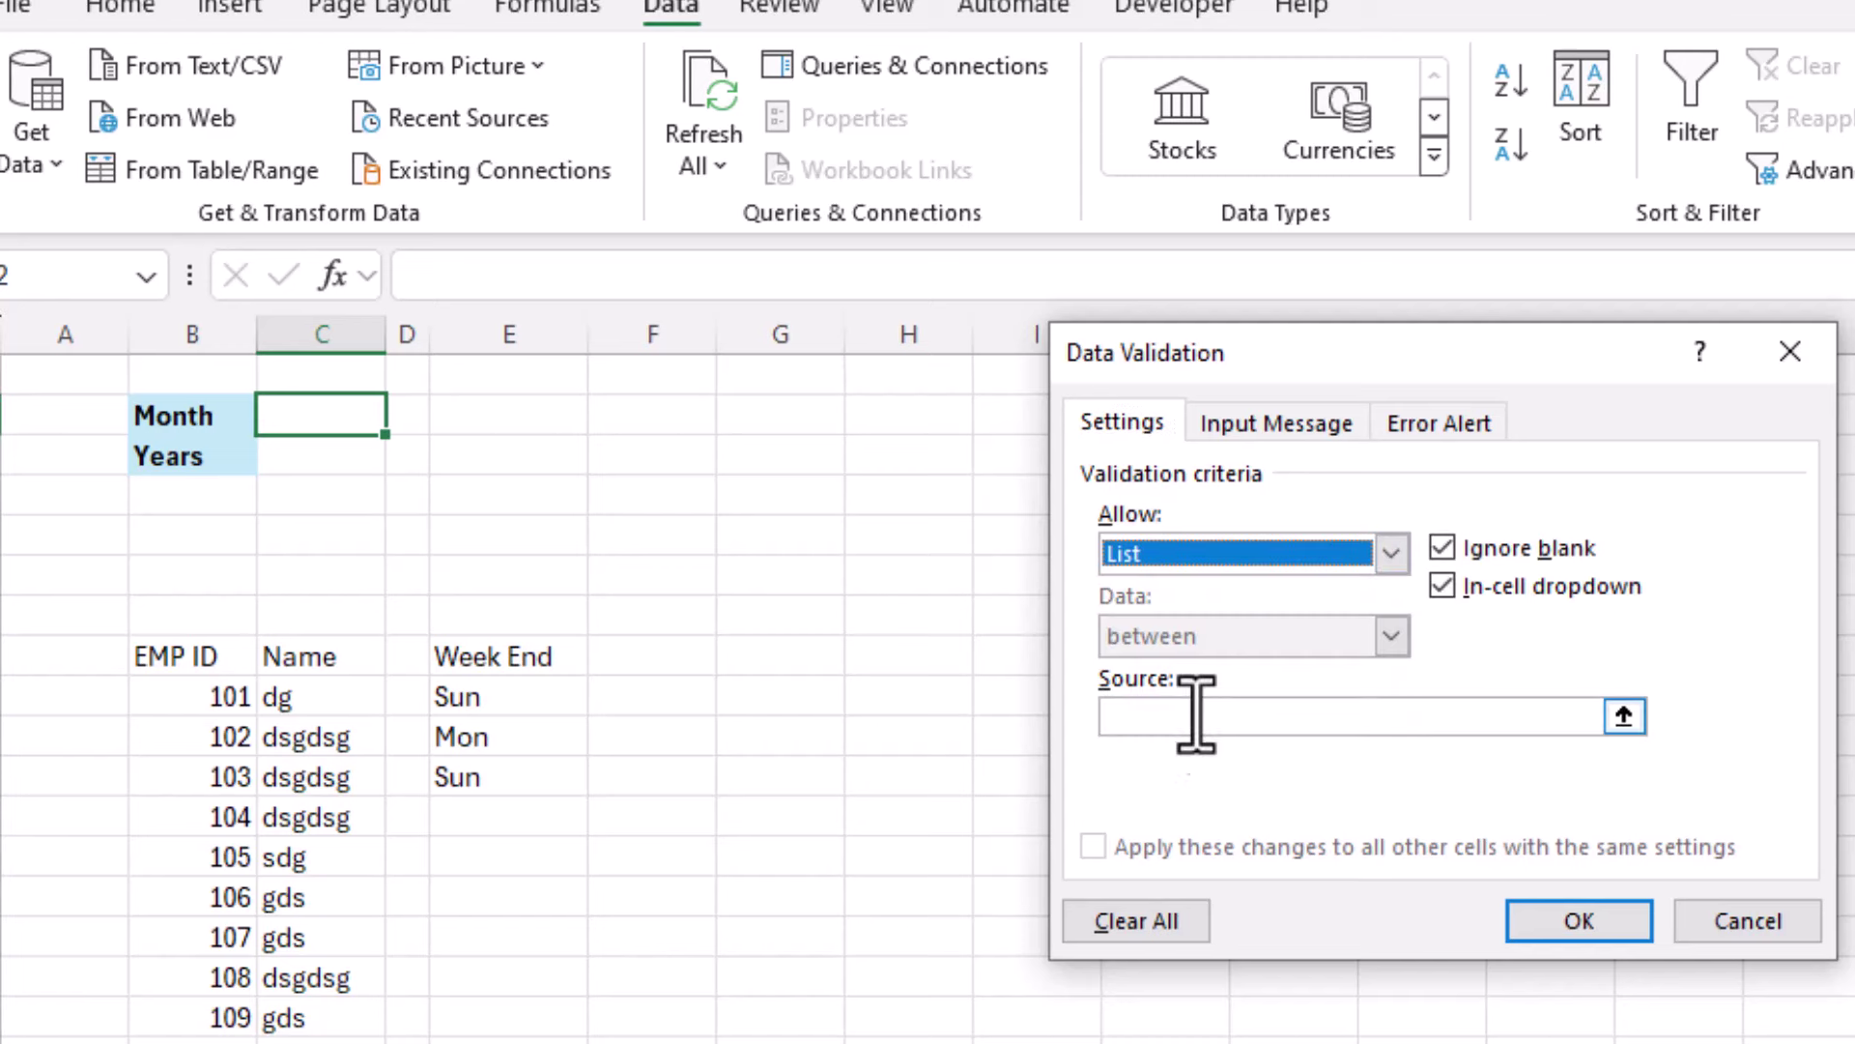
click(1195, 717)
click(338, 1043)
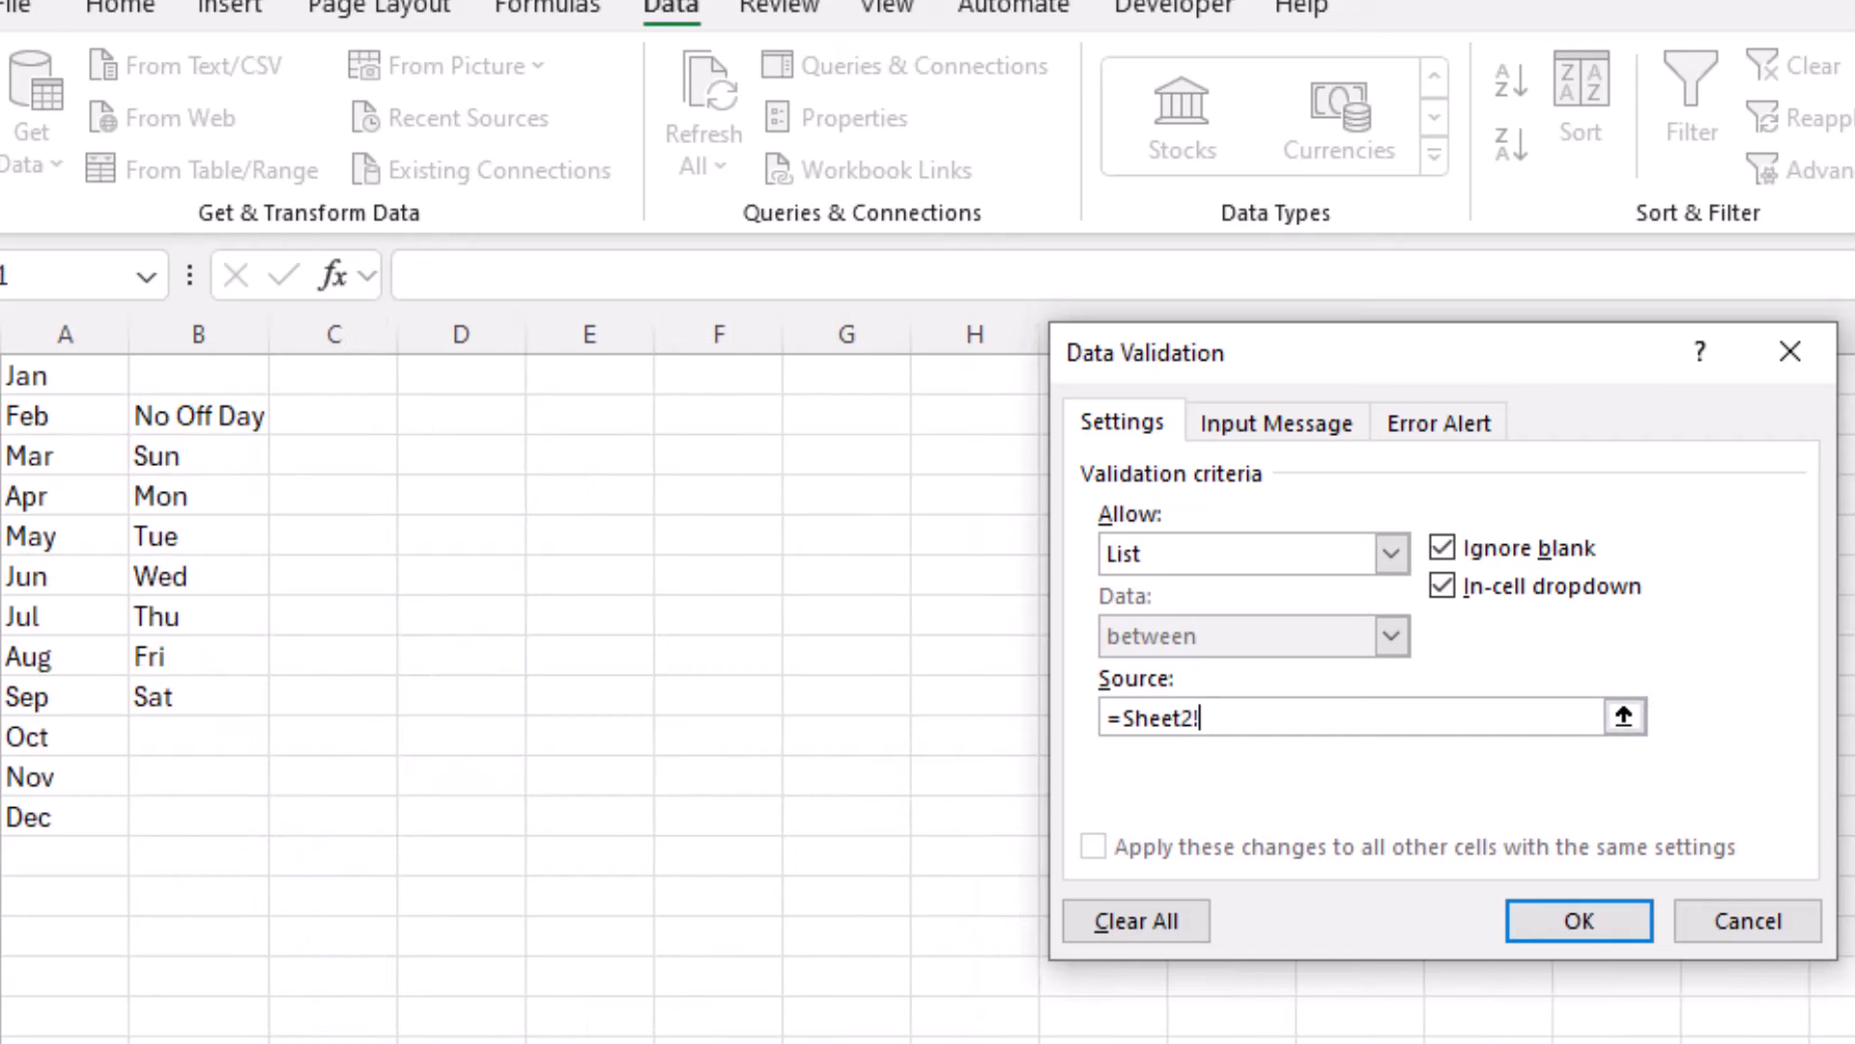
drag(77, 377, 54, 808)
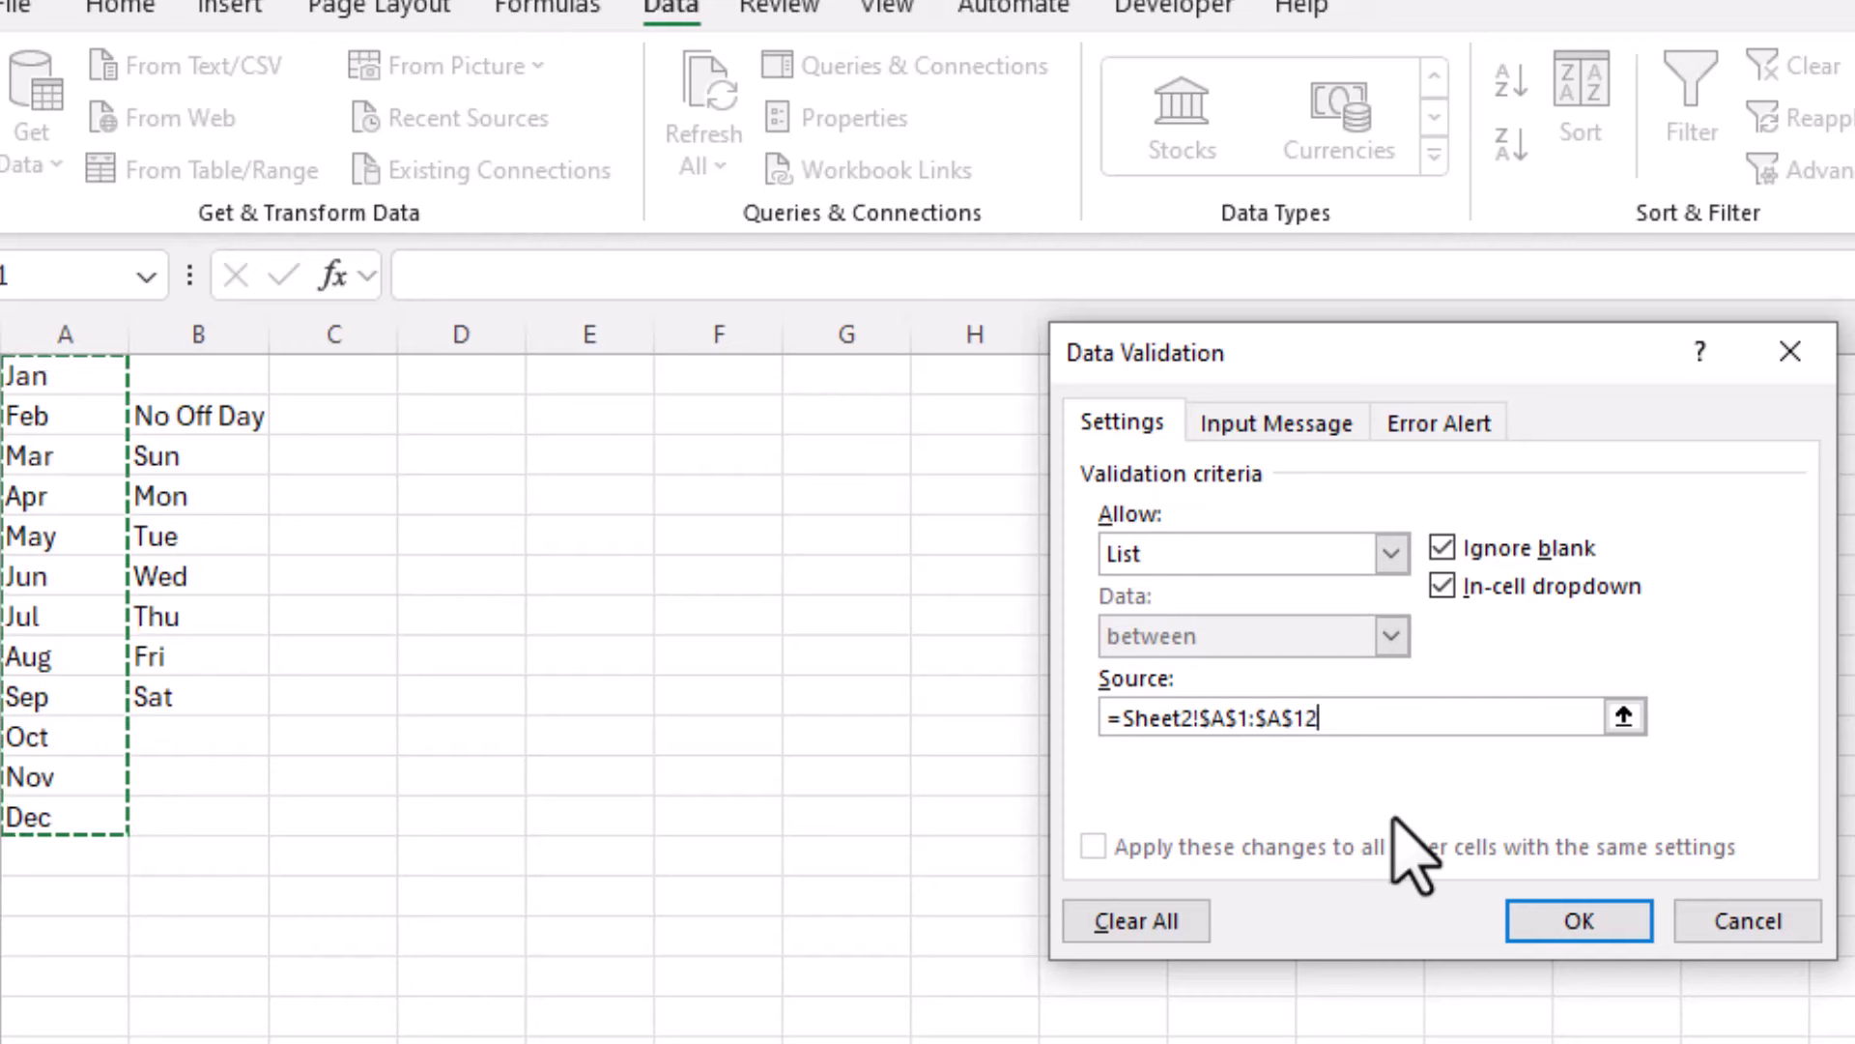
click(1542, 918)
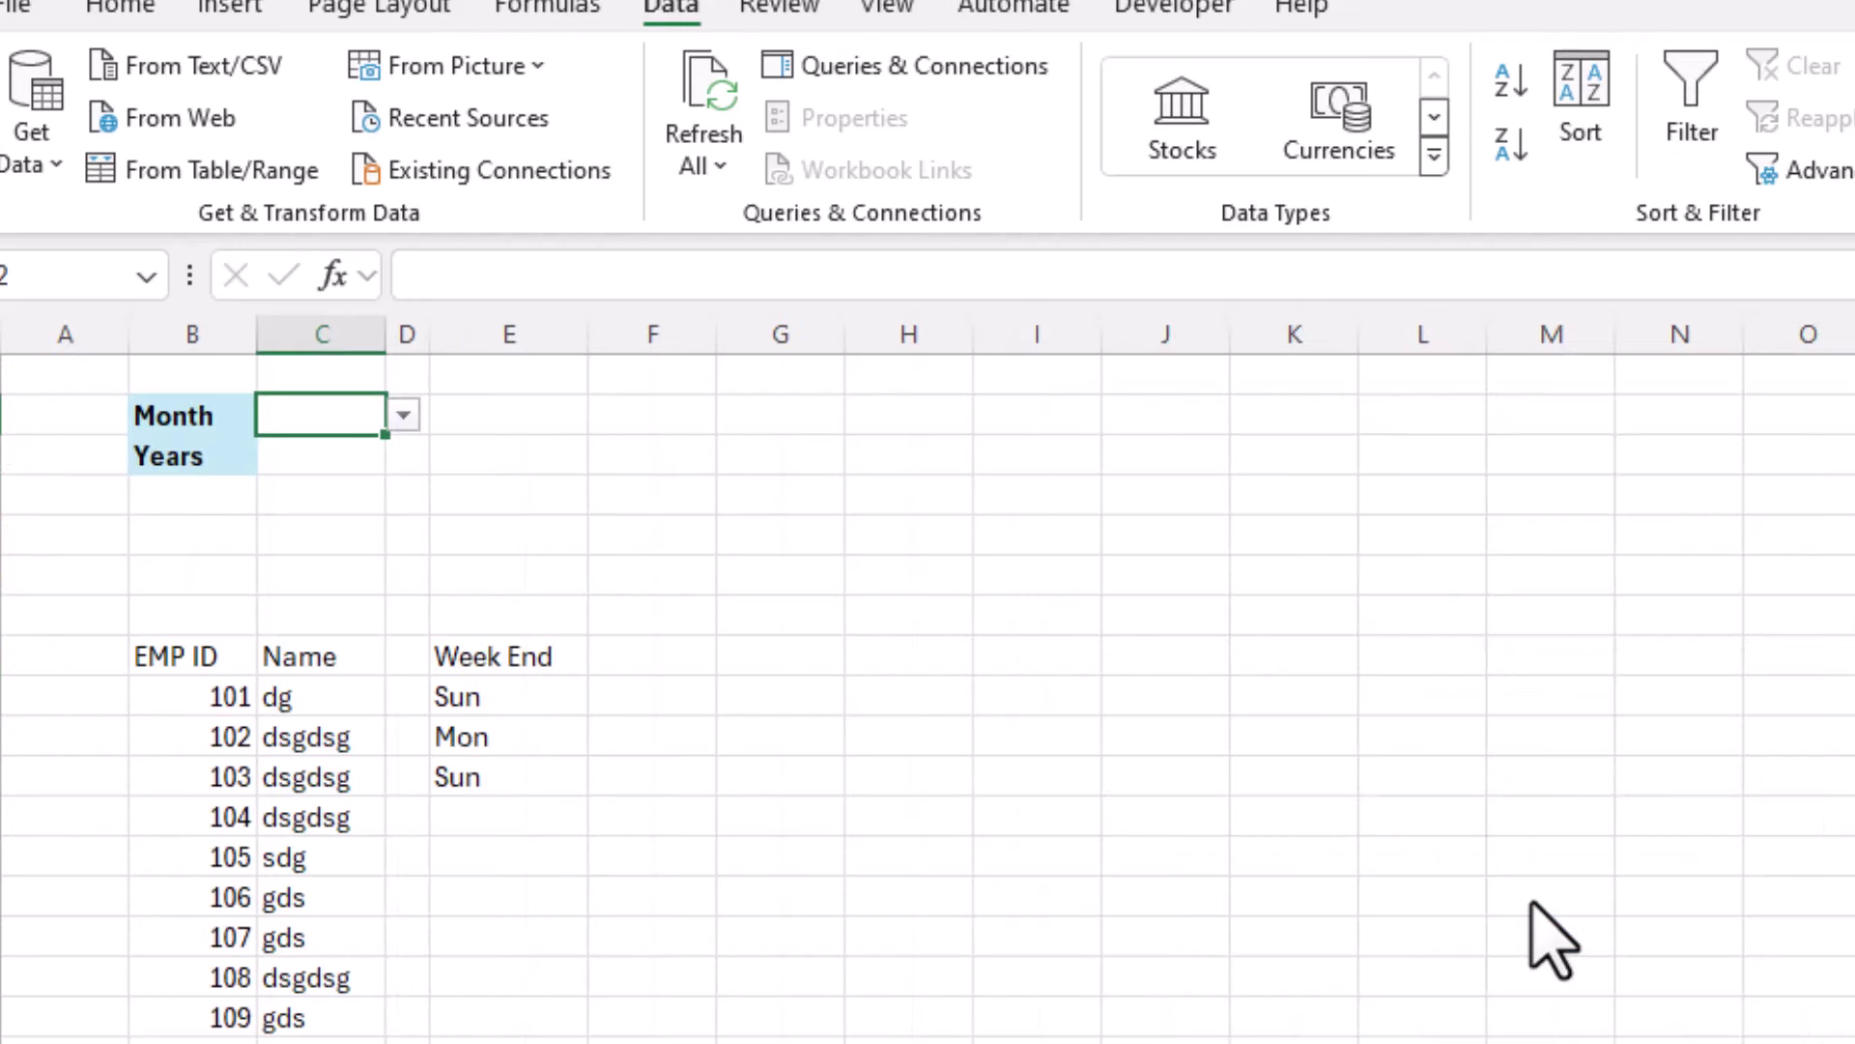
click(403, 415)
click(333, 489)
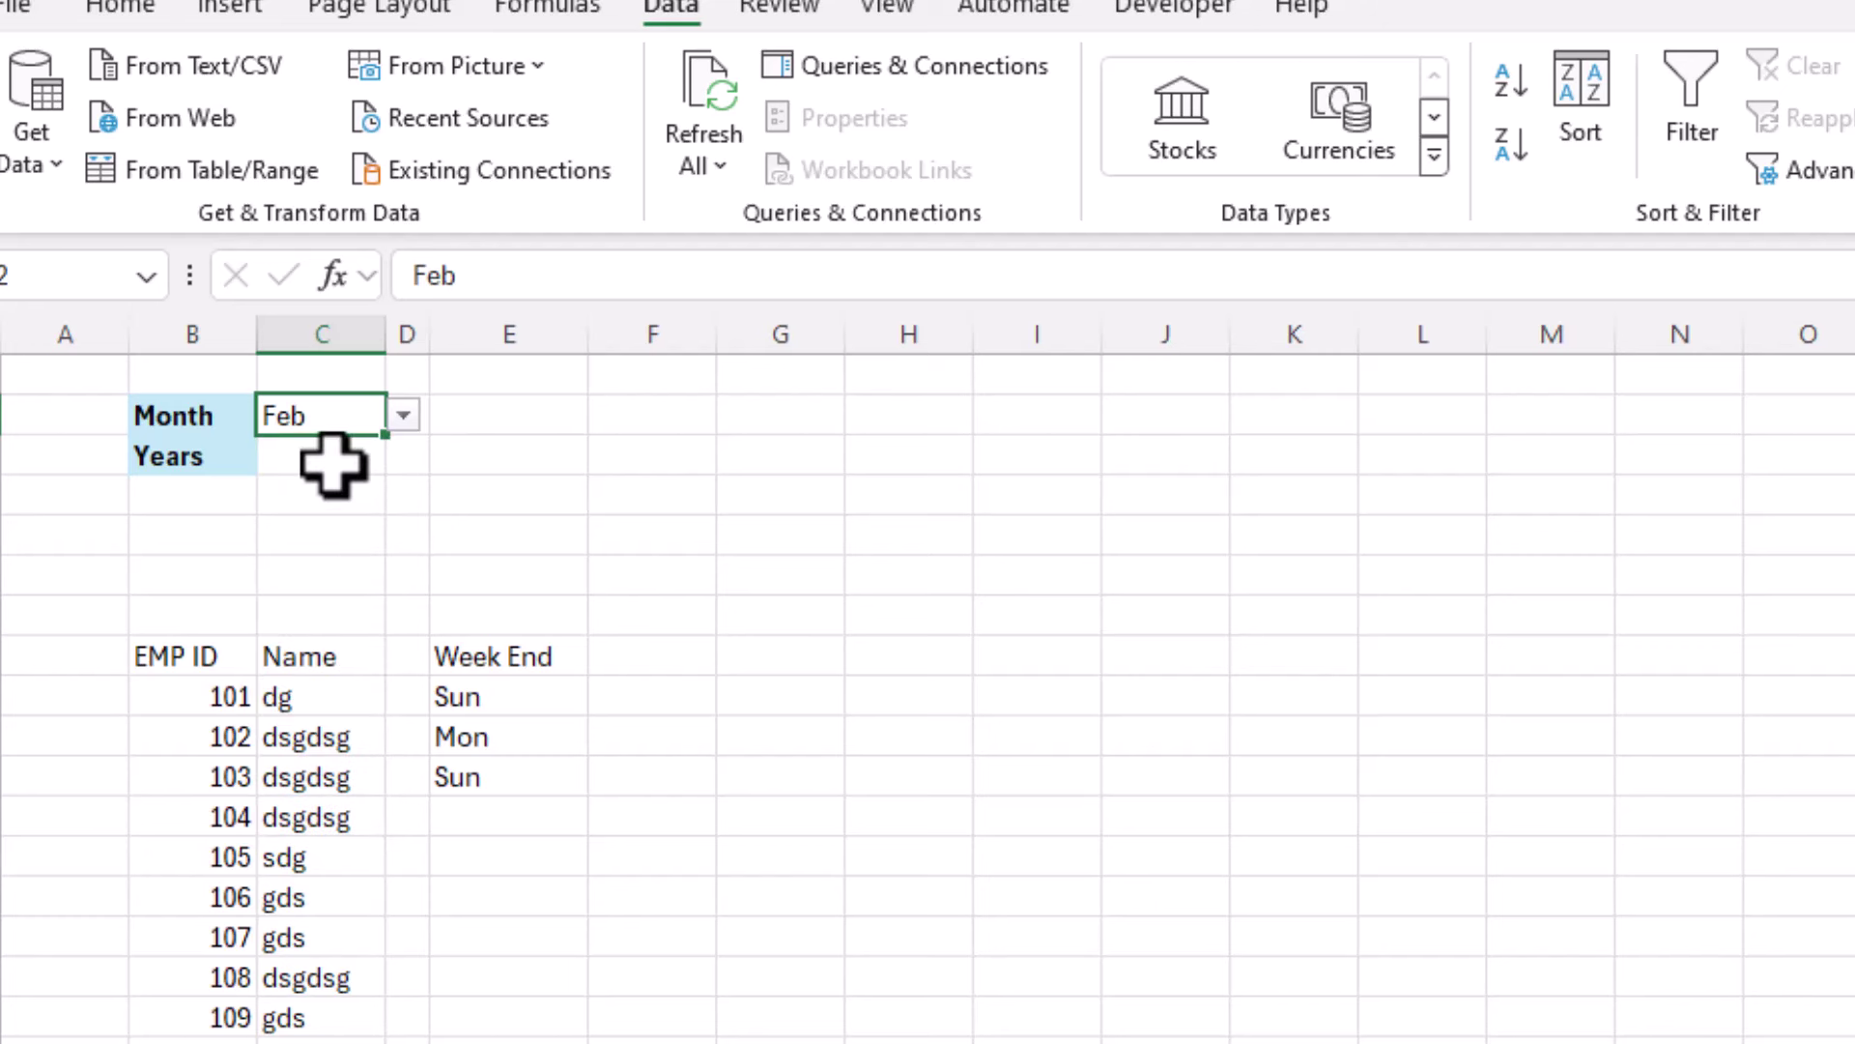
Add list data validation to C3 beside Years with the source 2020,2021,2022,2023.
click(333, 456)
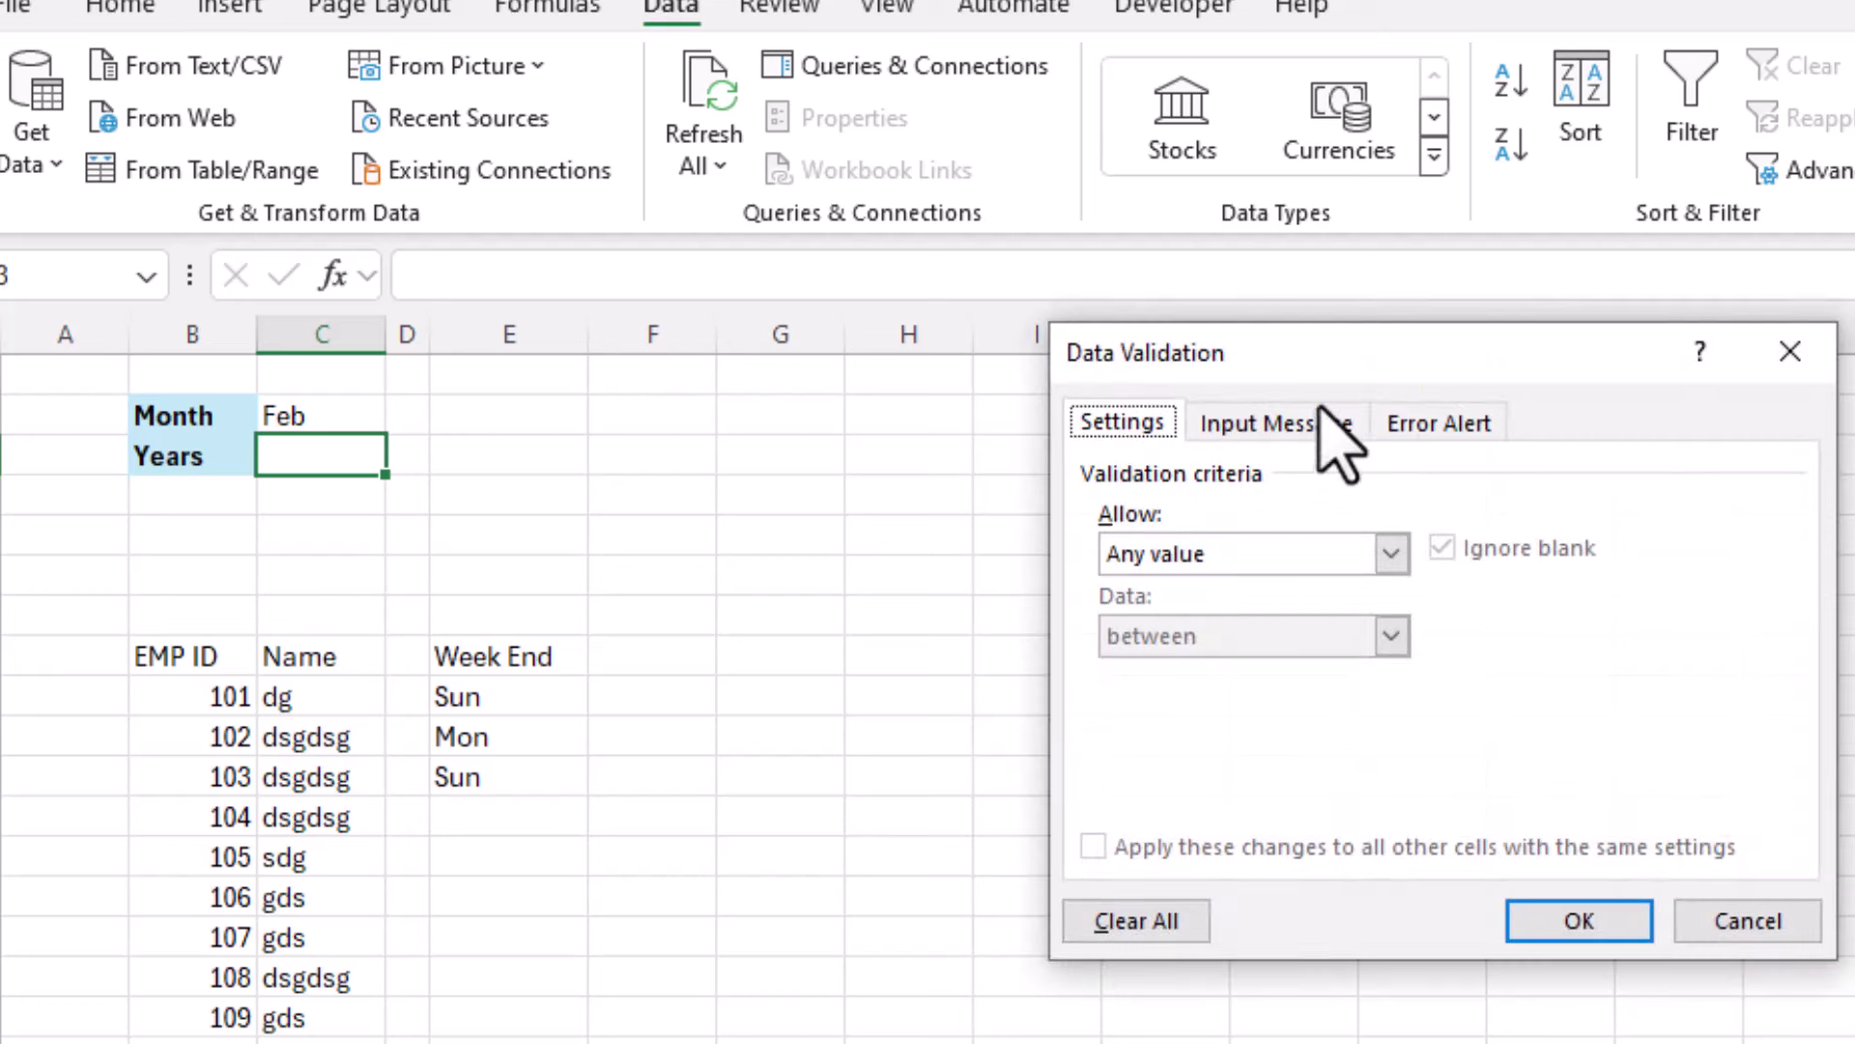
drag(1334, 357, 1019, 364)
click(1005, 561)
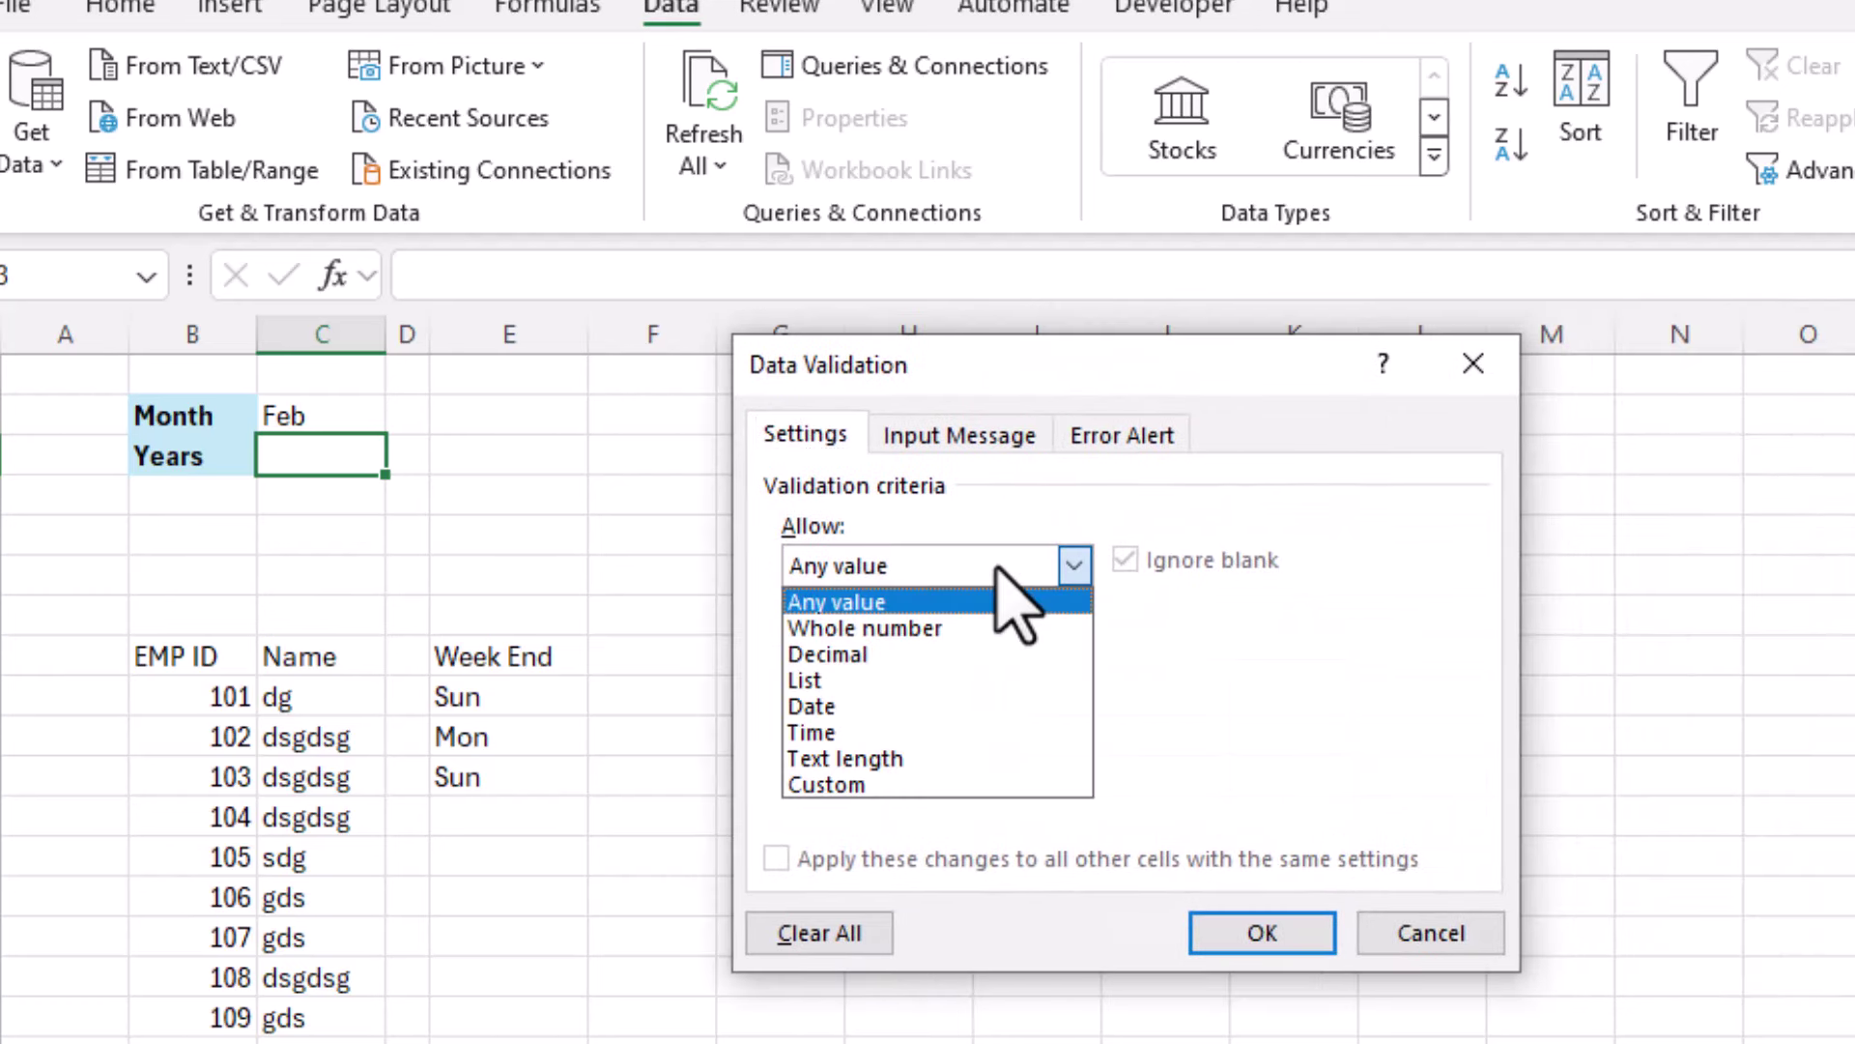
click(850, 680)
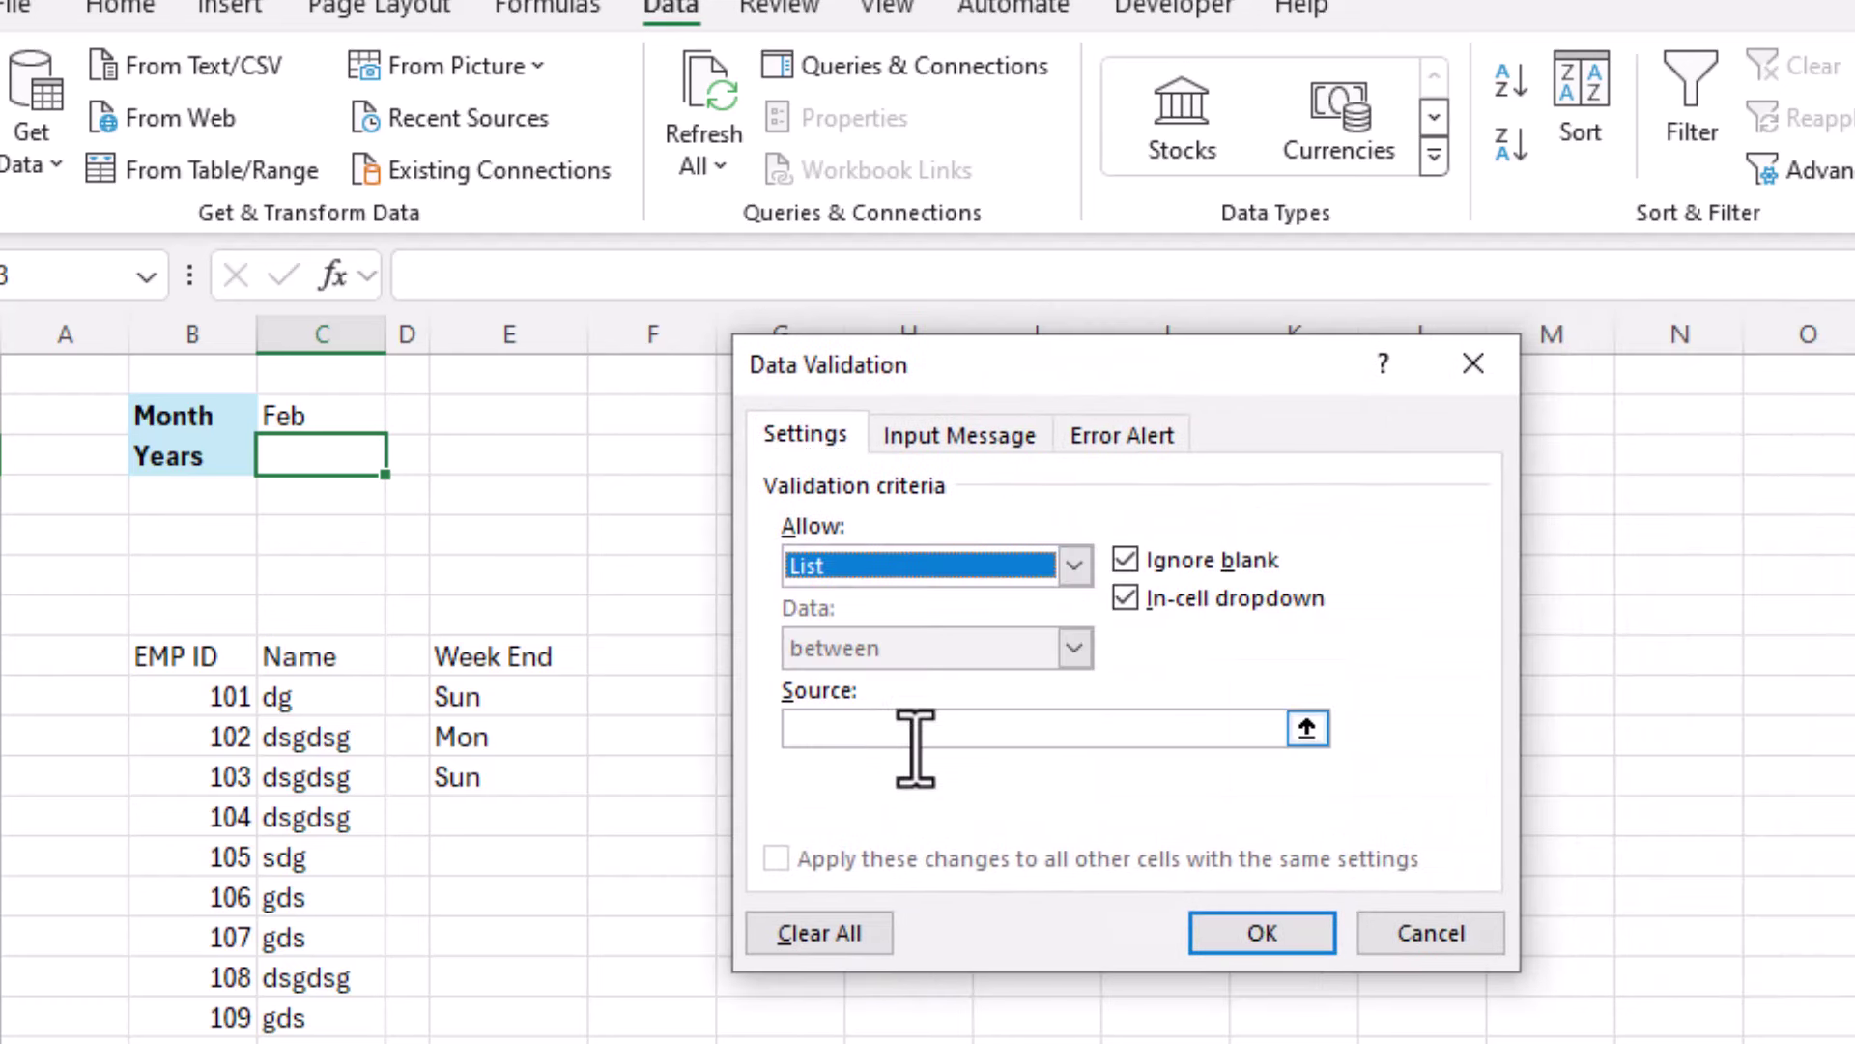
click(913, 746)
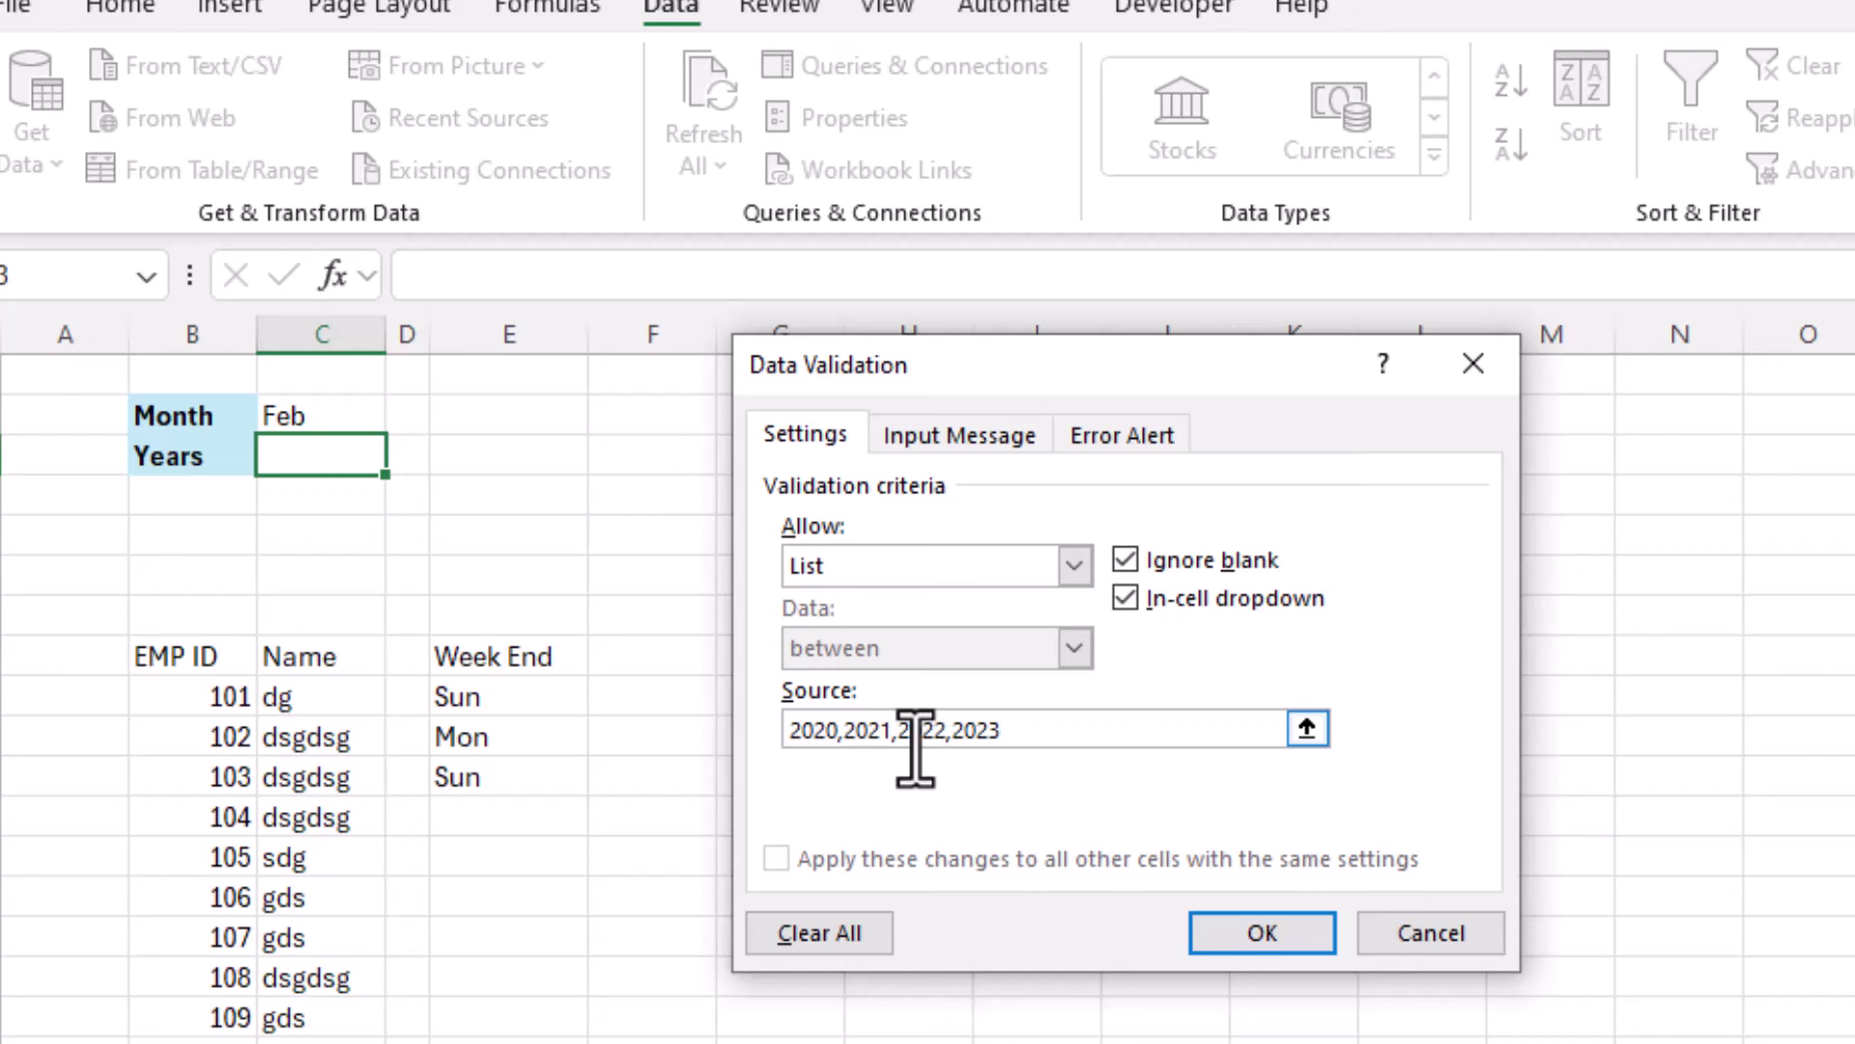
click(1262, 933)
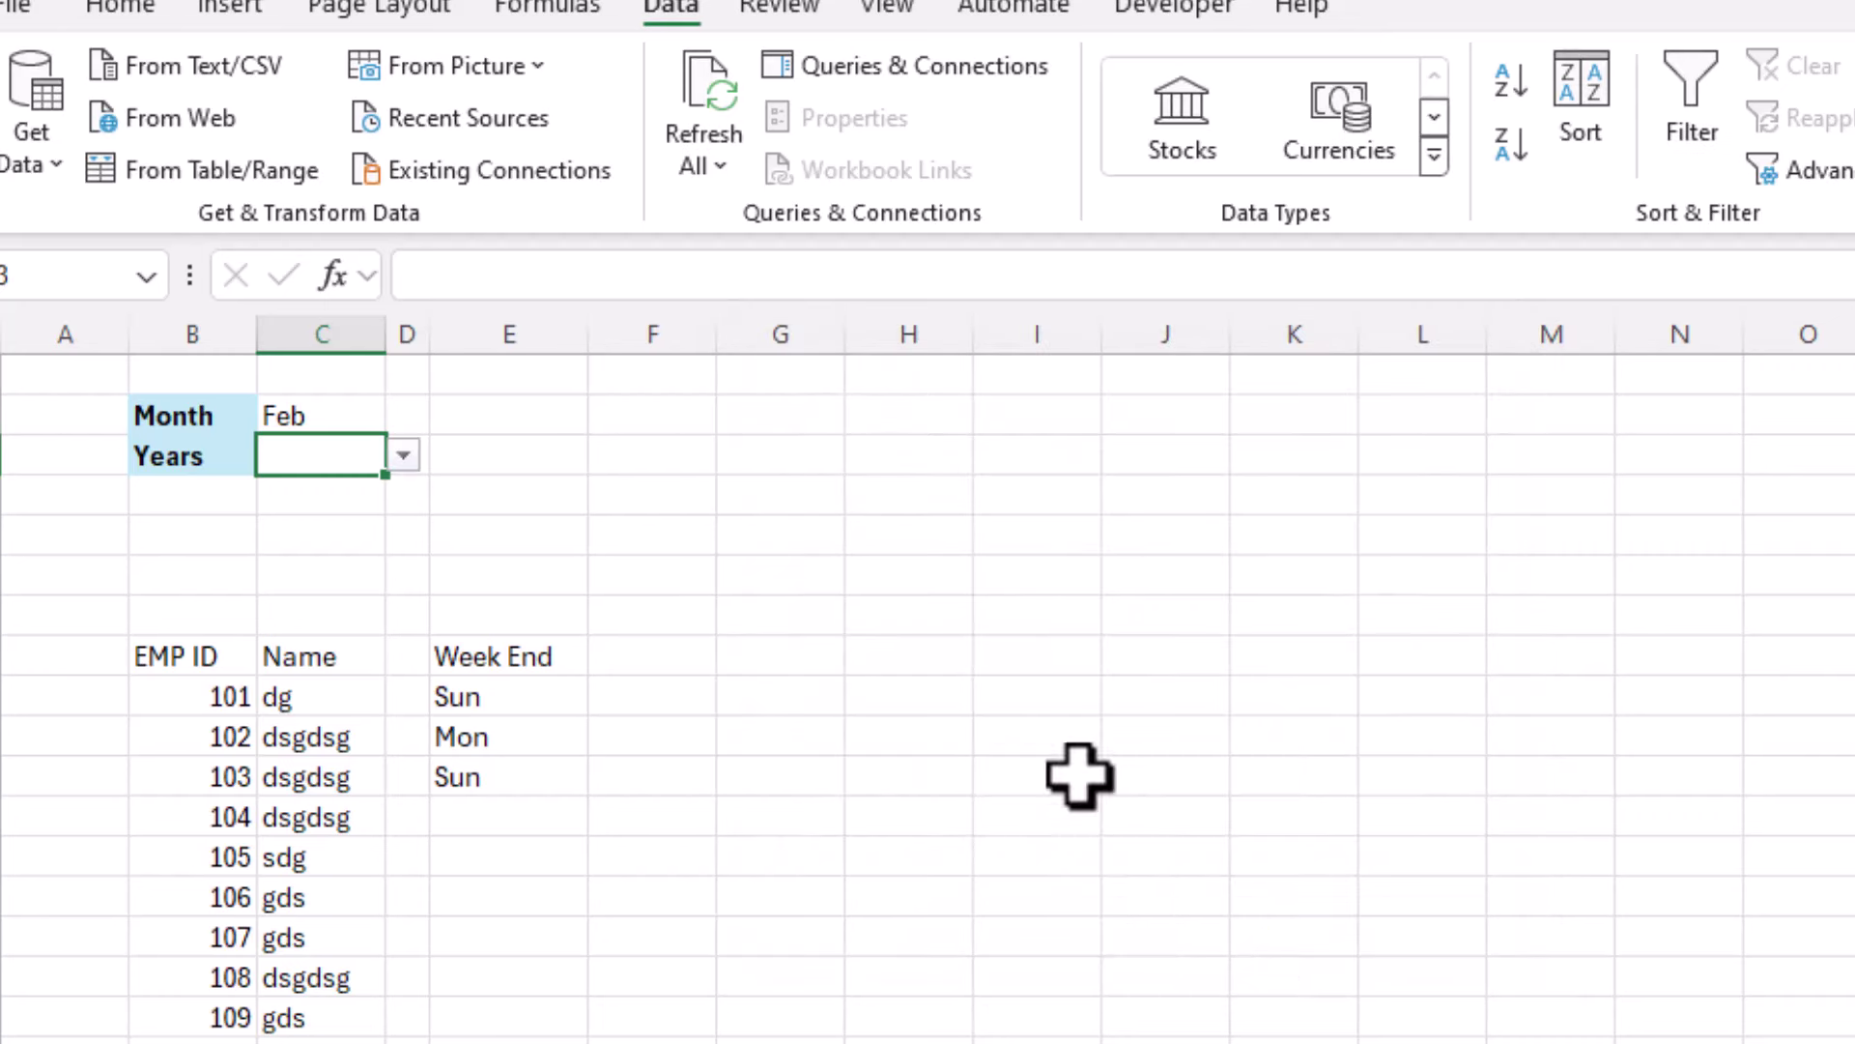
Choose 2021 as the year in C3 and centre the month and year values in C2:C3.
click(405, 452)
click(338, 533)
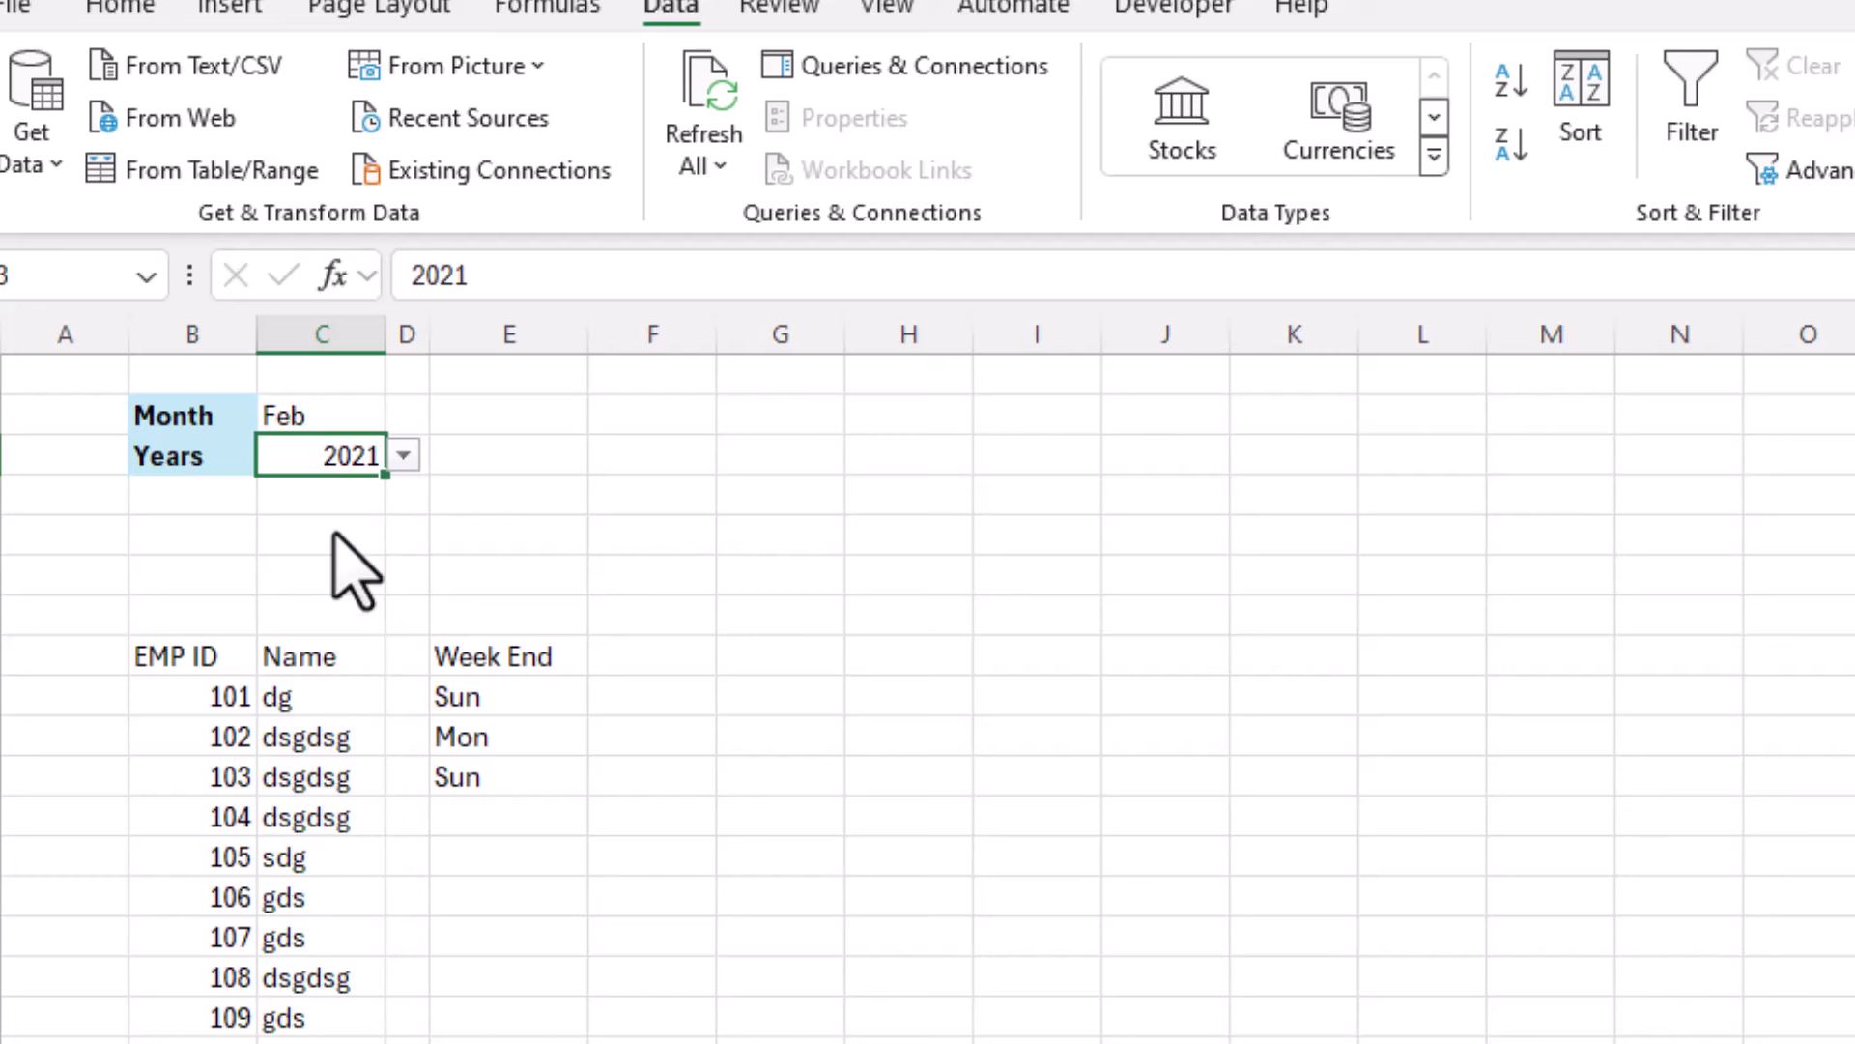
drag(277, 415, 290, 447)
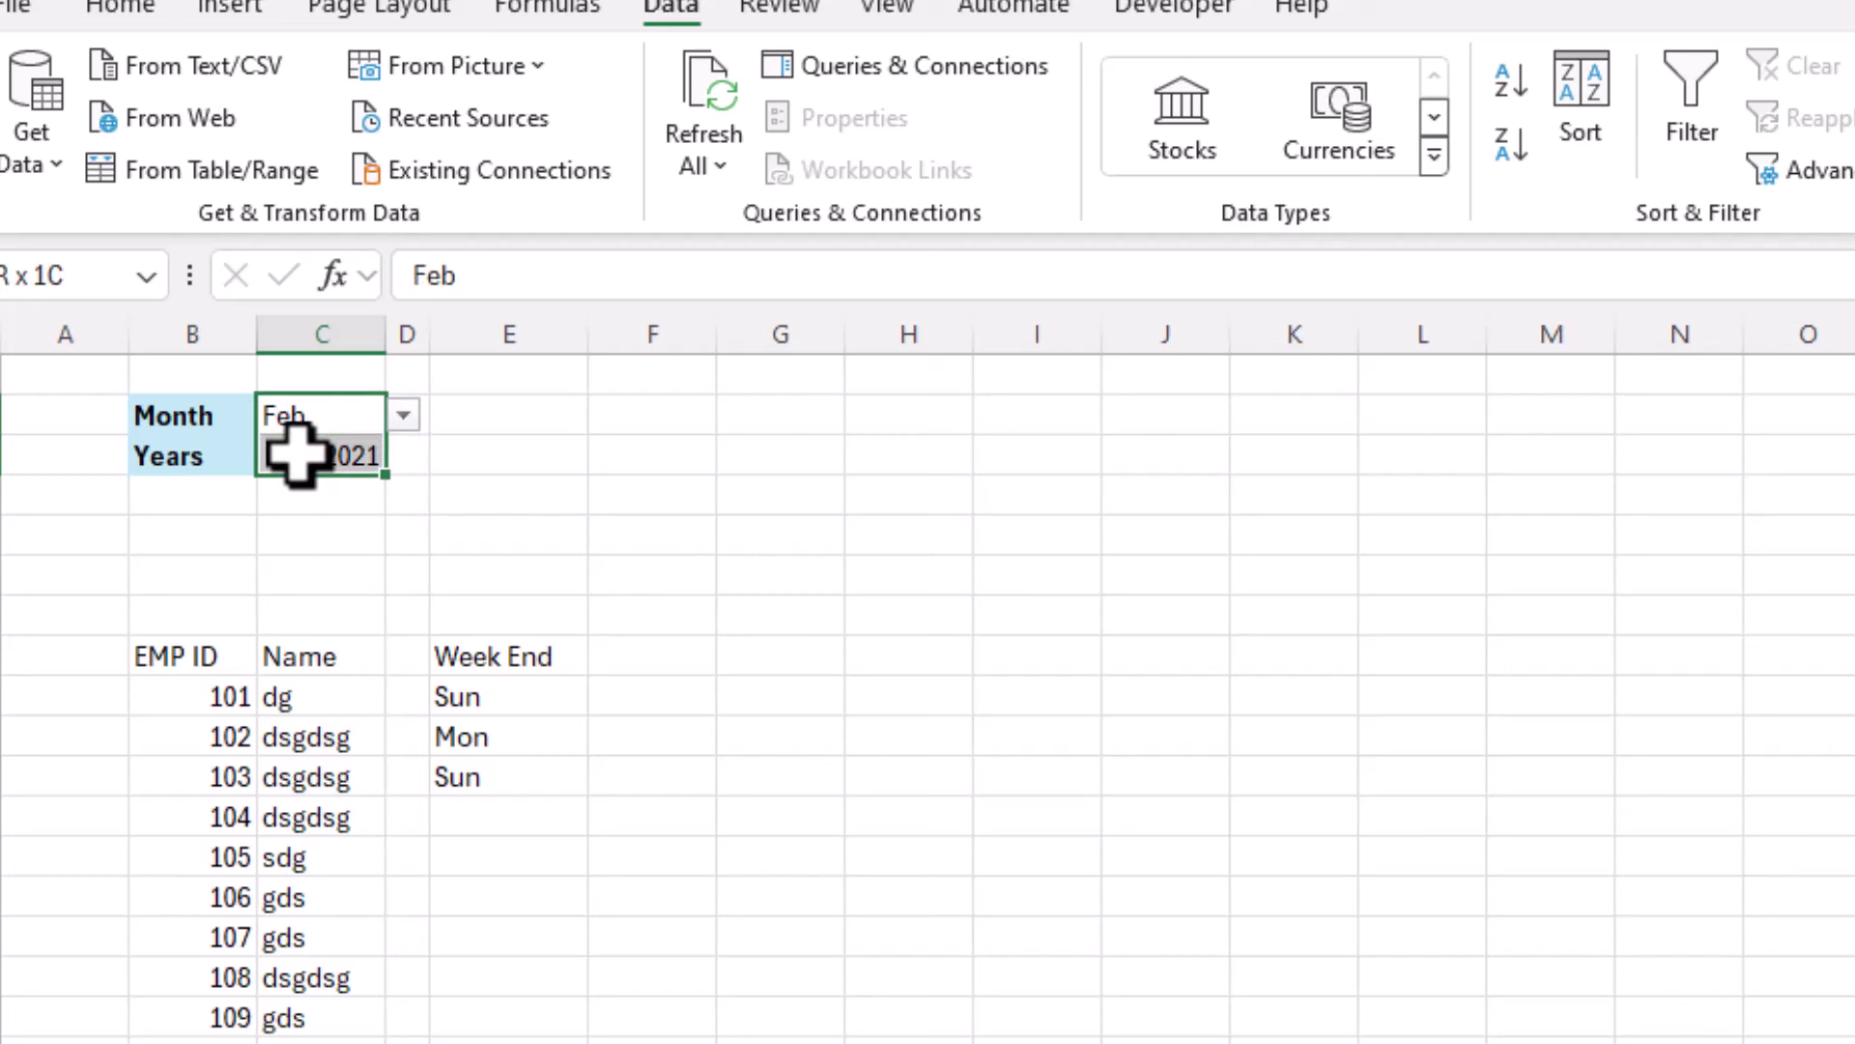
click(121, 10)
click(739, 145)
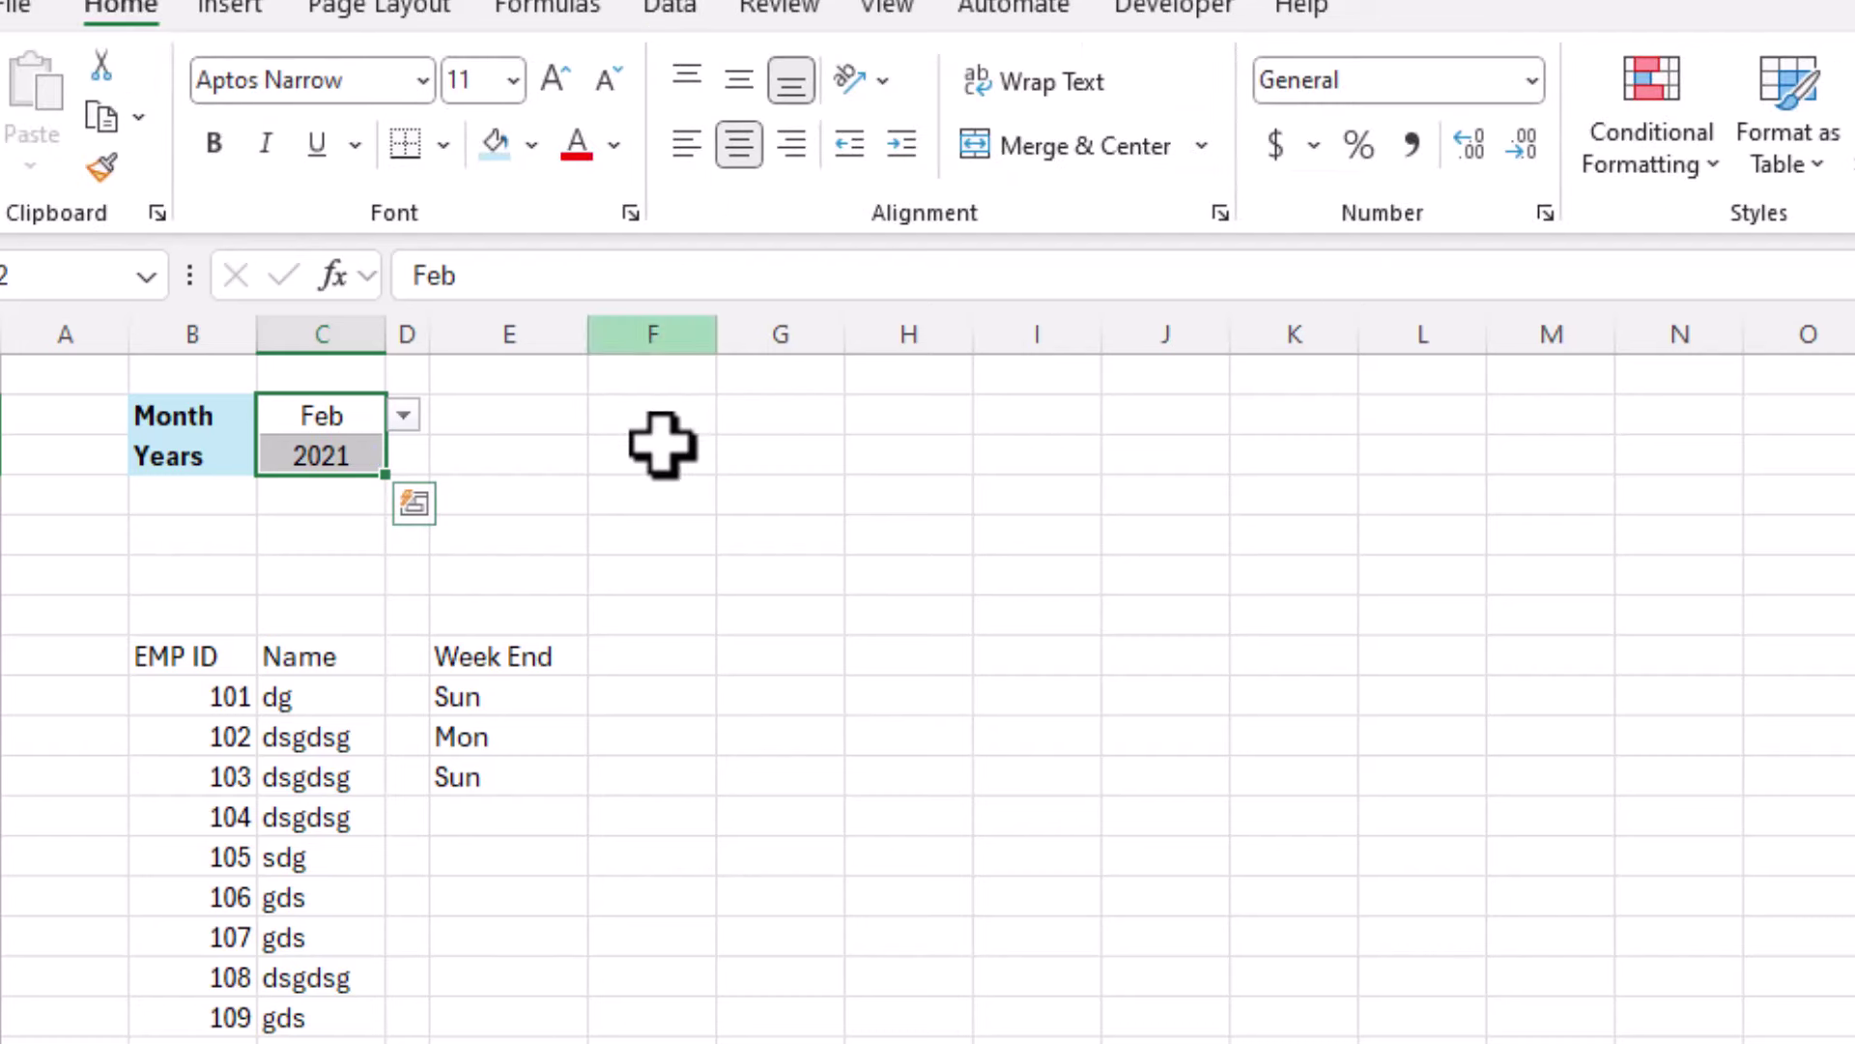
click(623, 497)
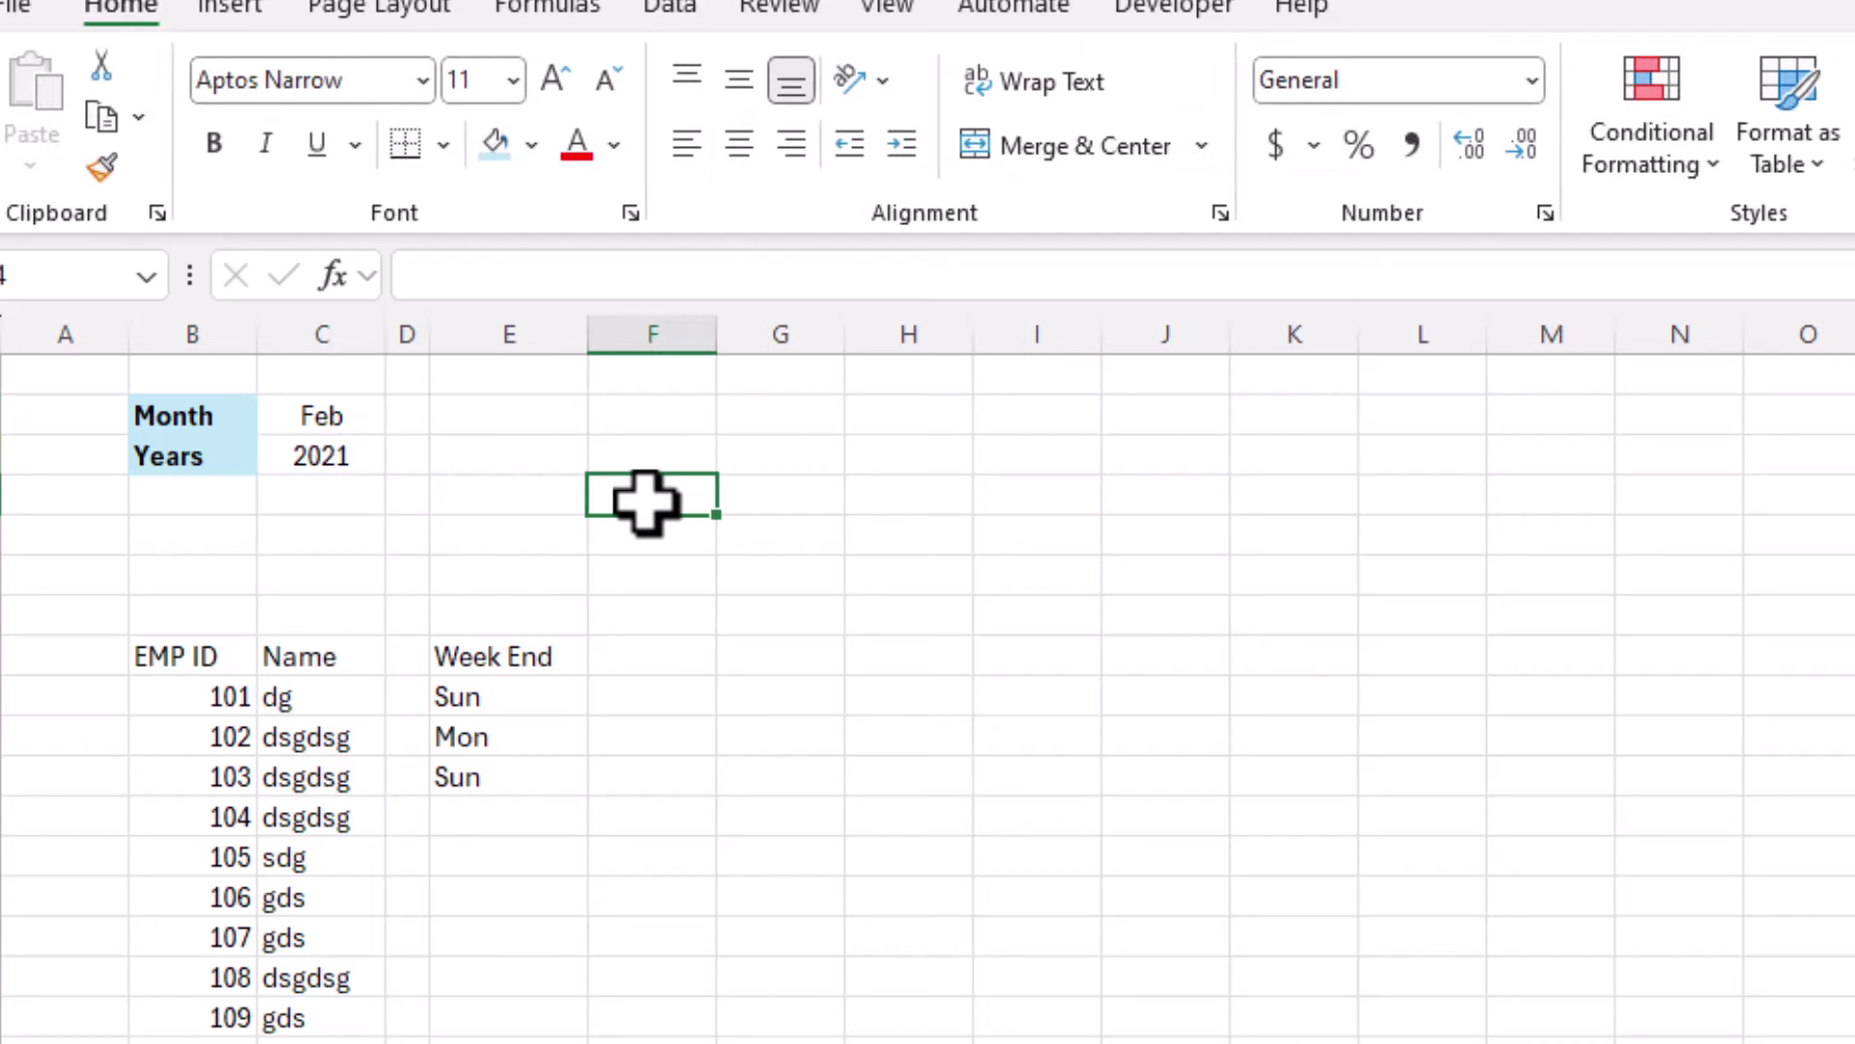
click(344, 466)
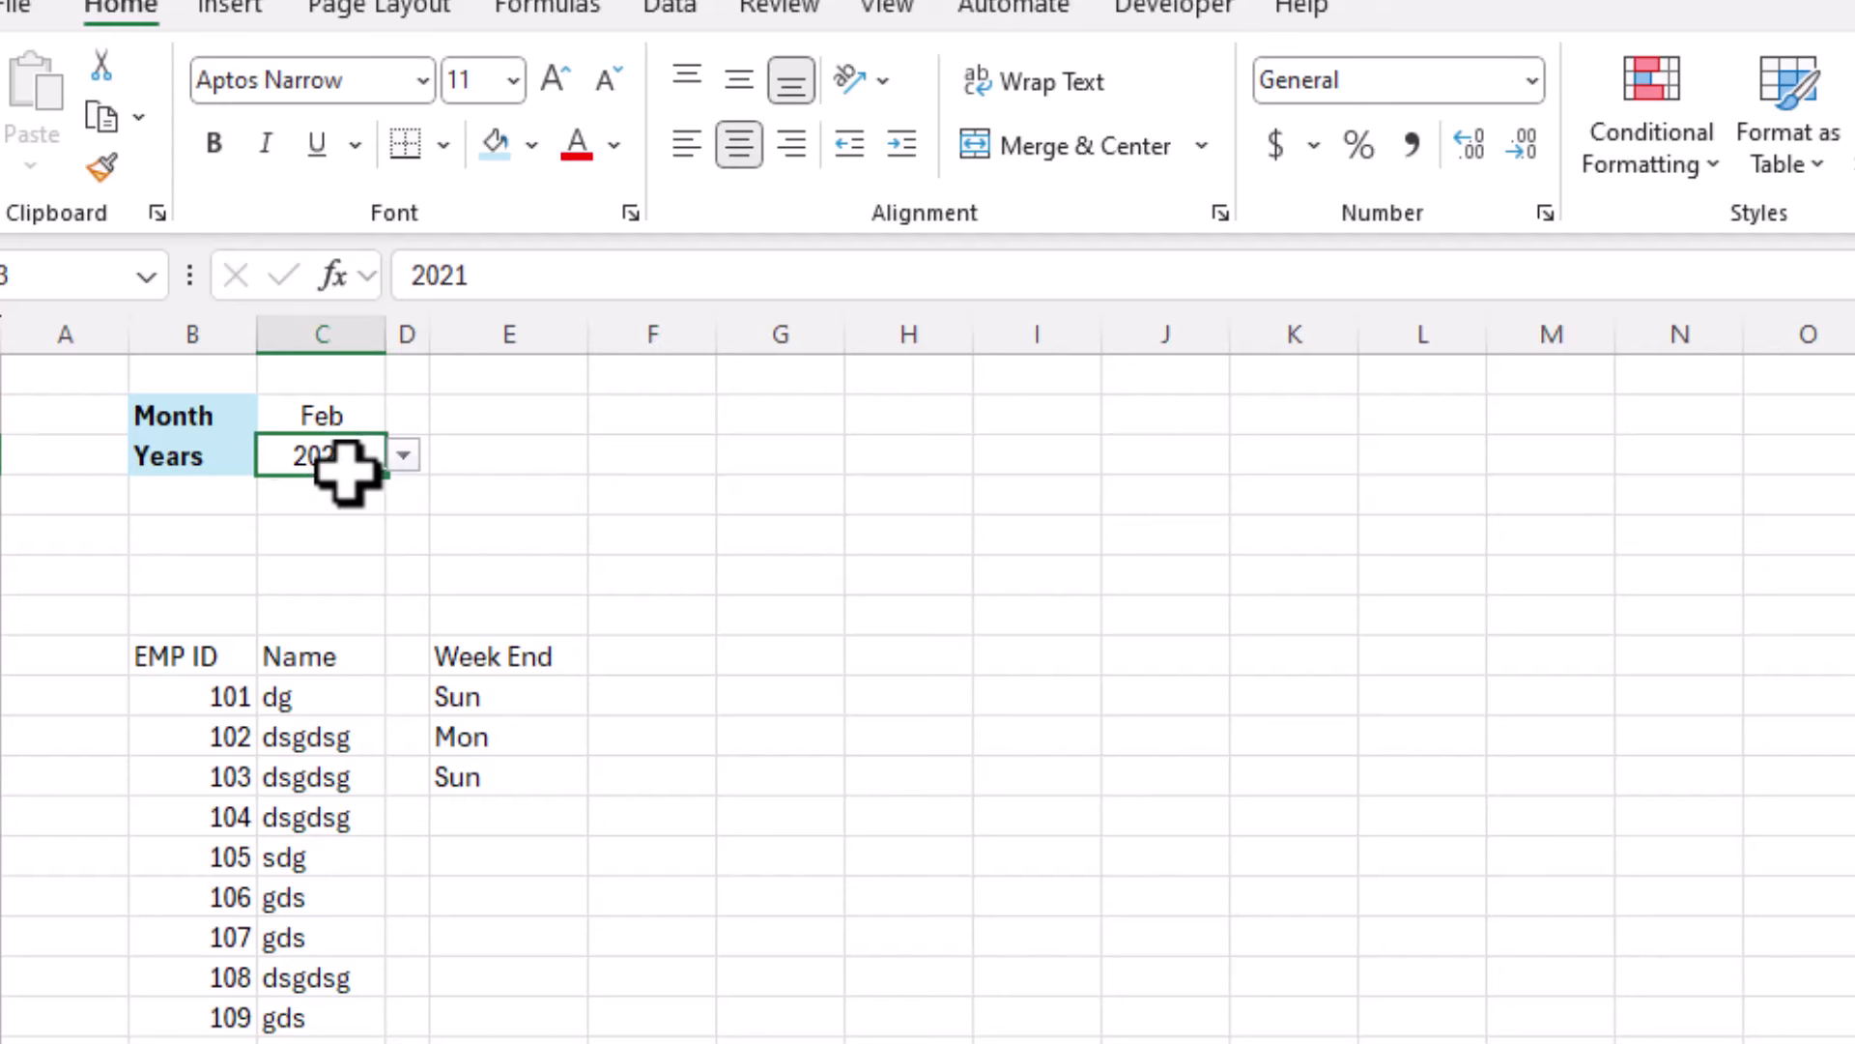
click(329, 418)
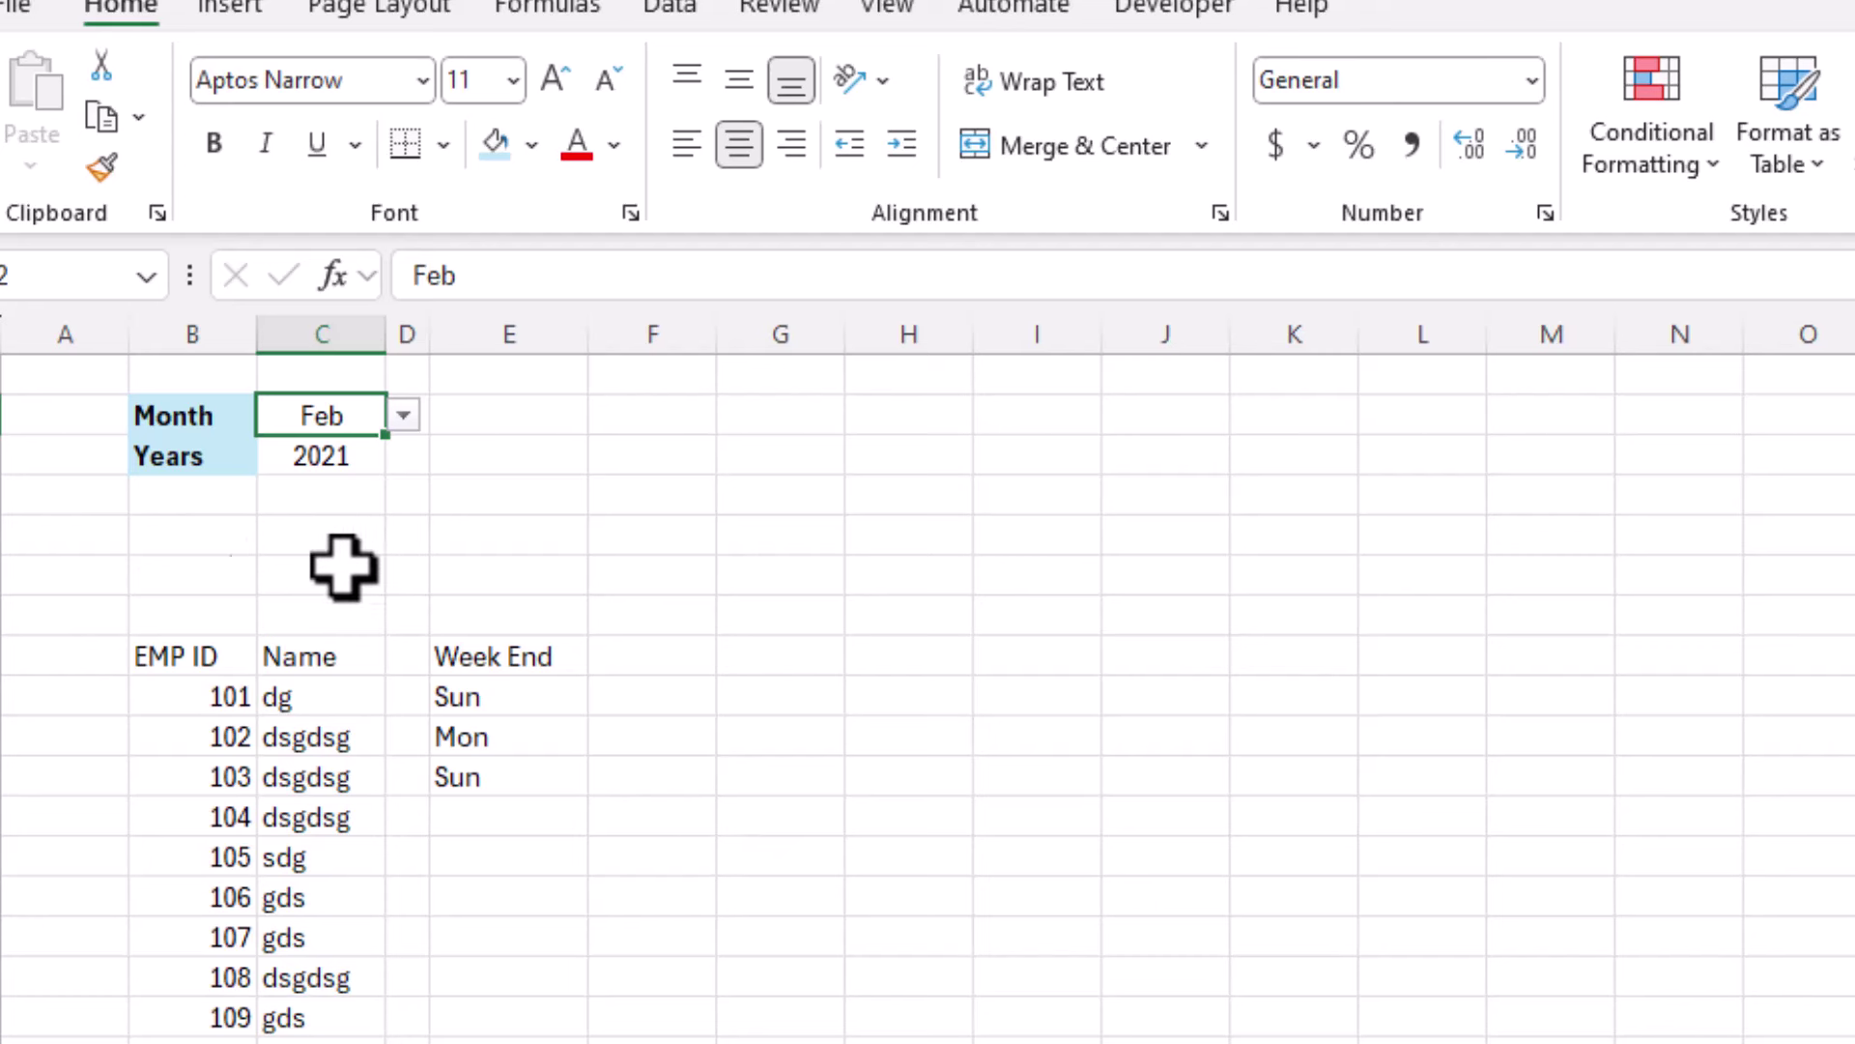
click(175, 581)
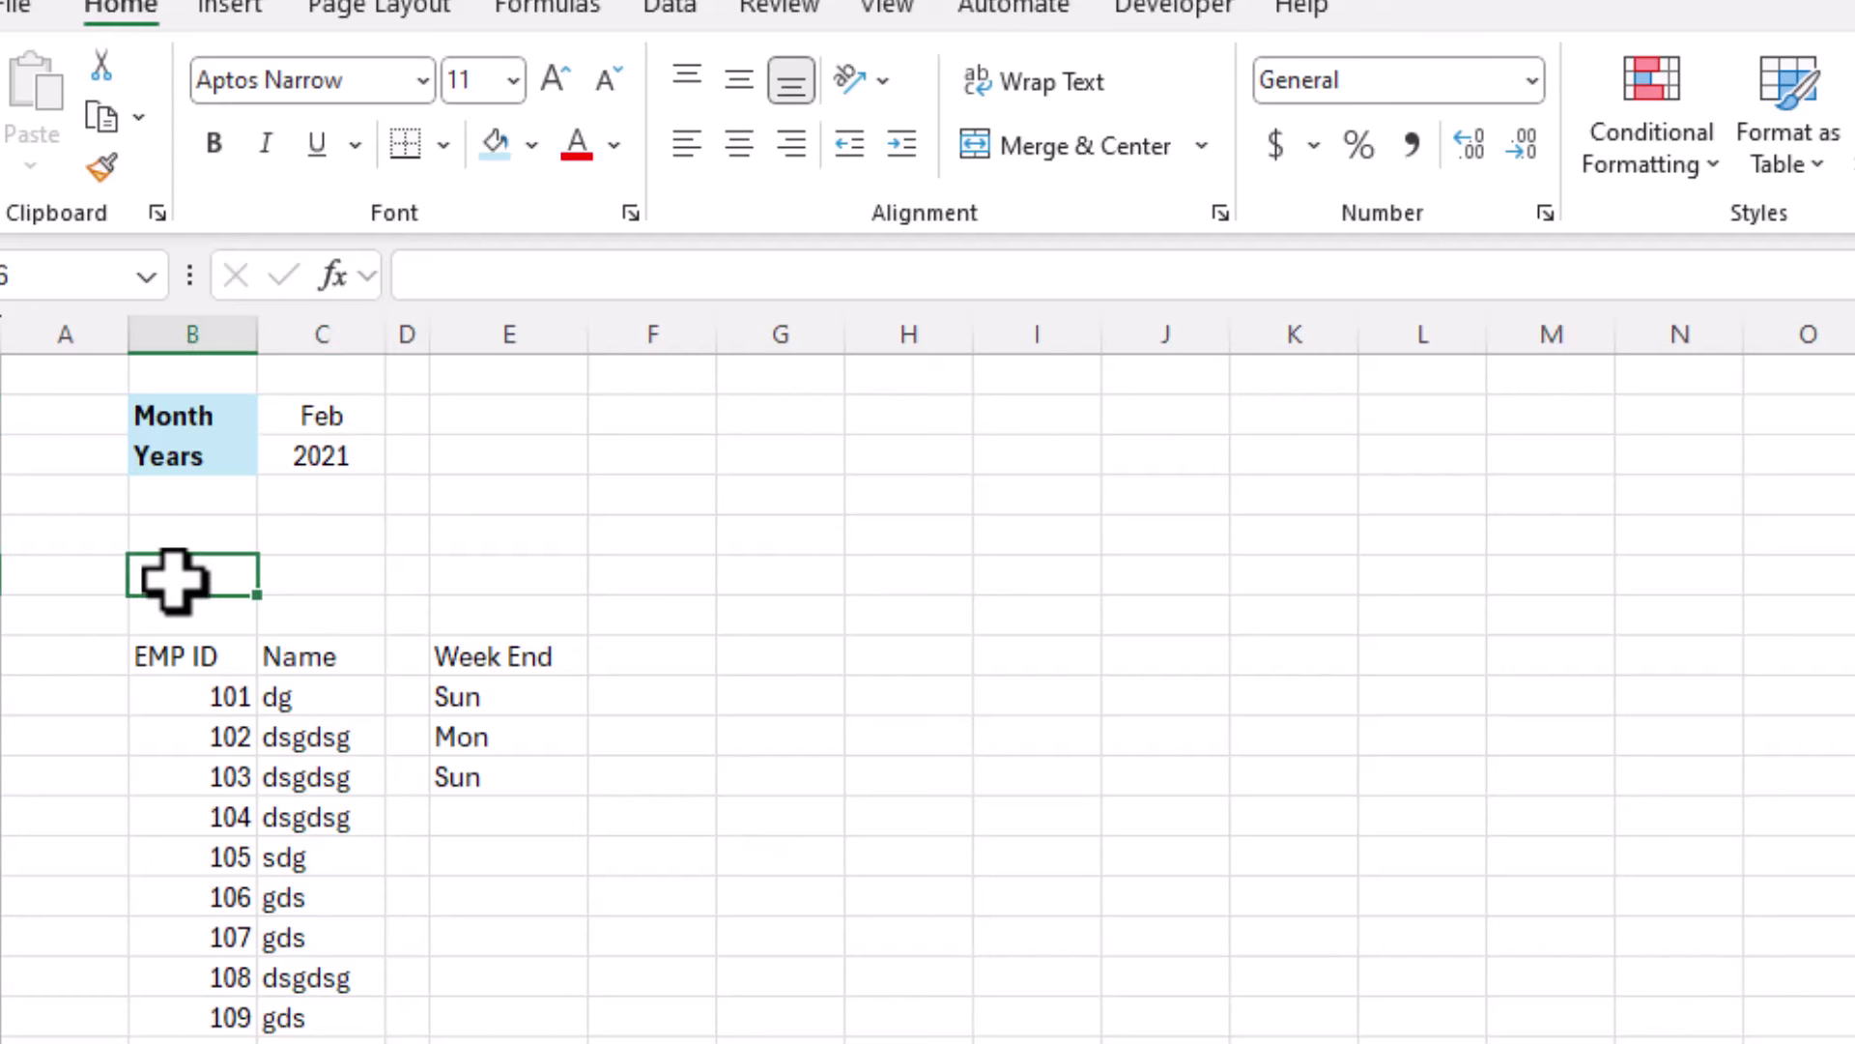
click(616, 667)
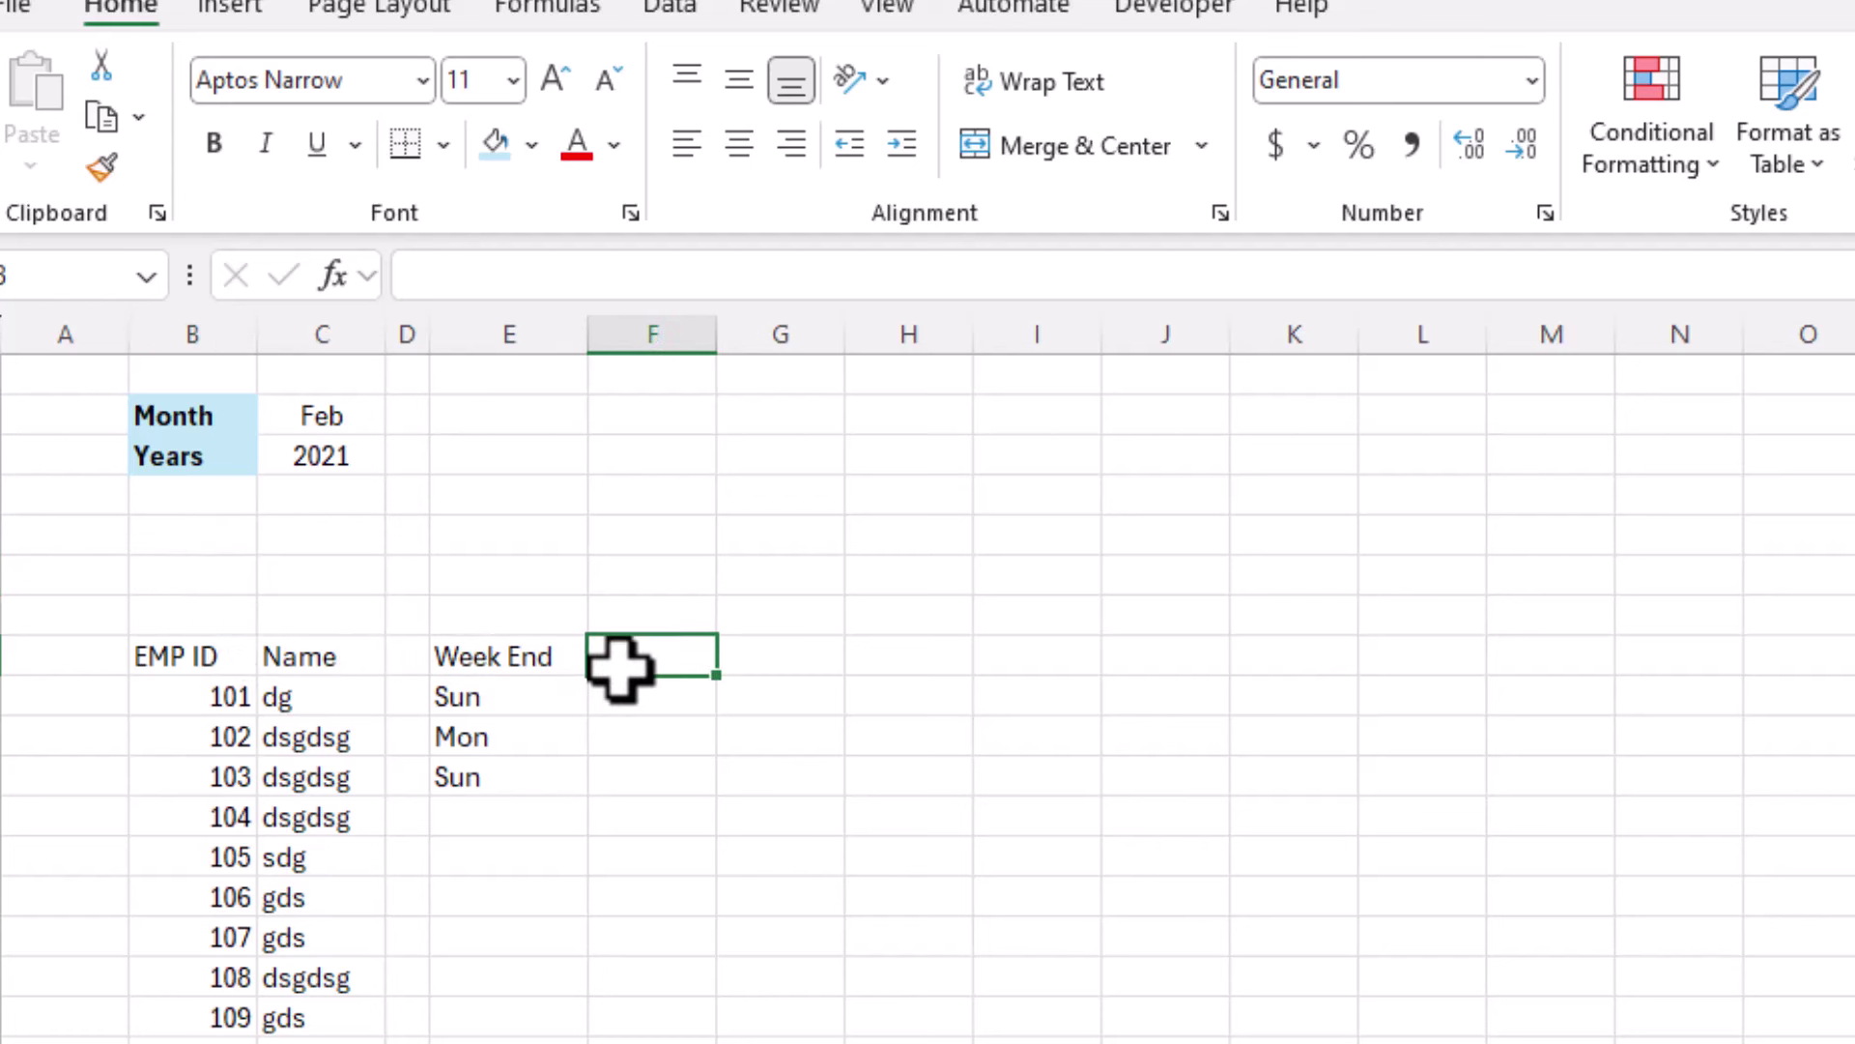
Merge and centre cells B5:C5 below the Month and Years block.
click(172, 545)
drag(171, 545, 401, 545)
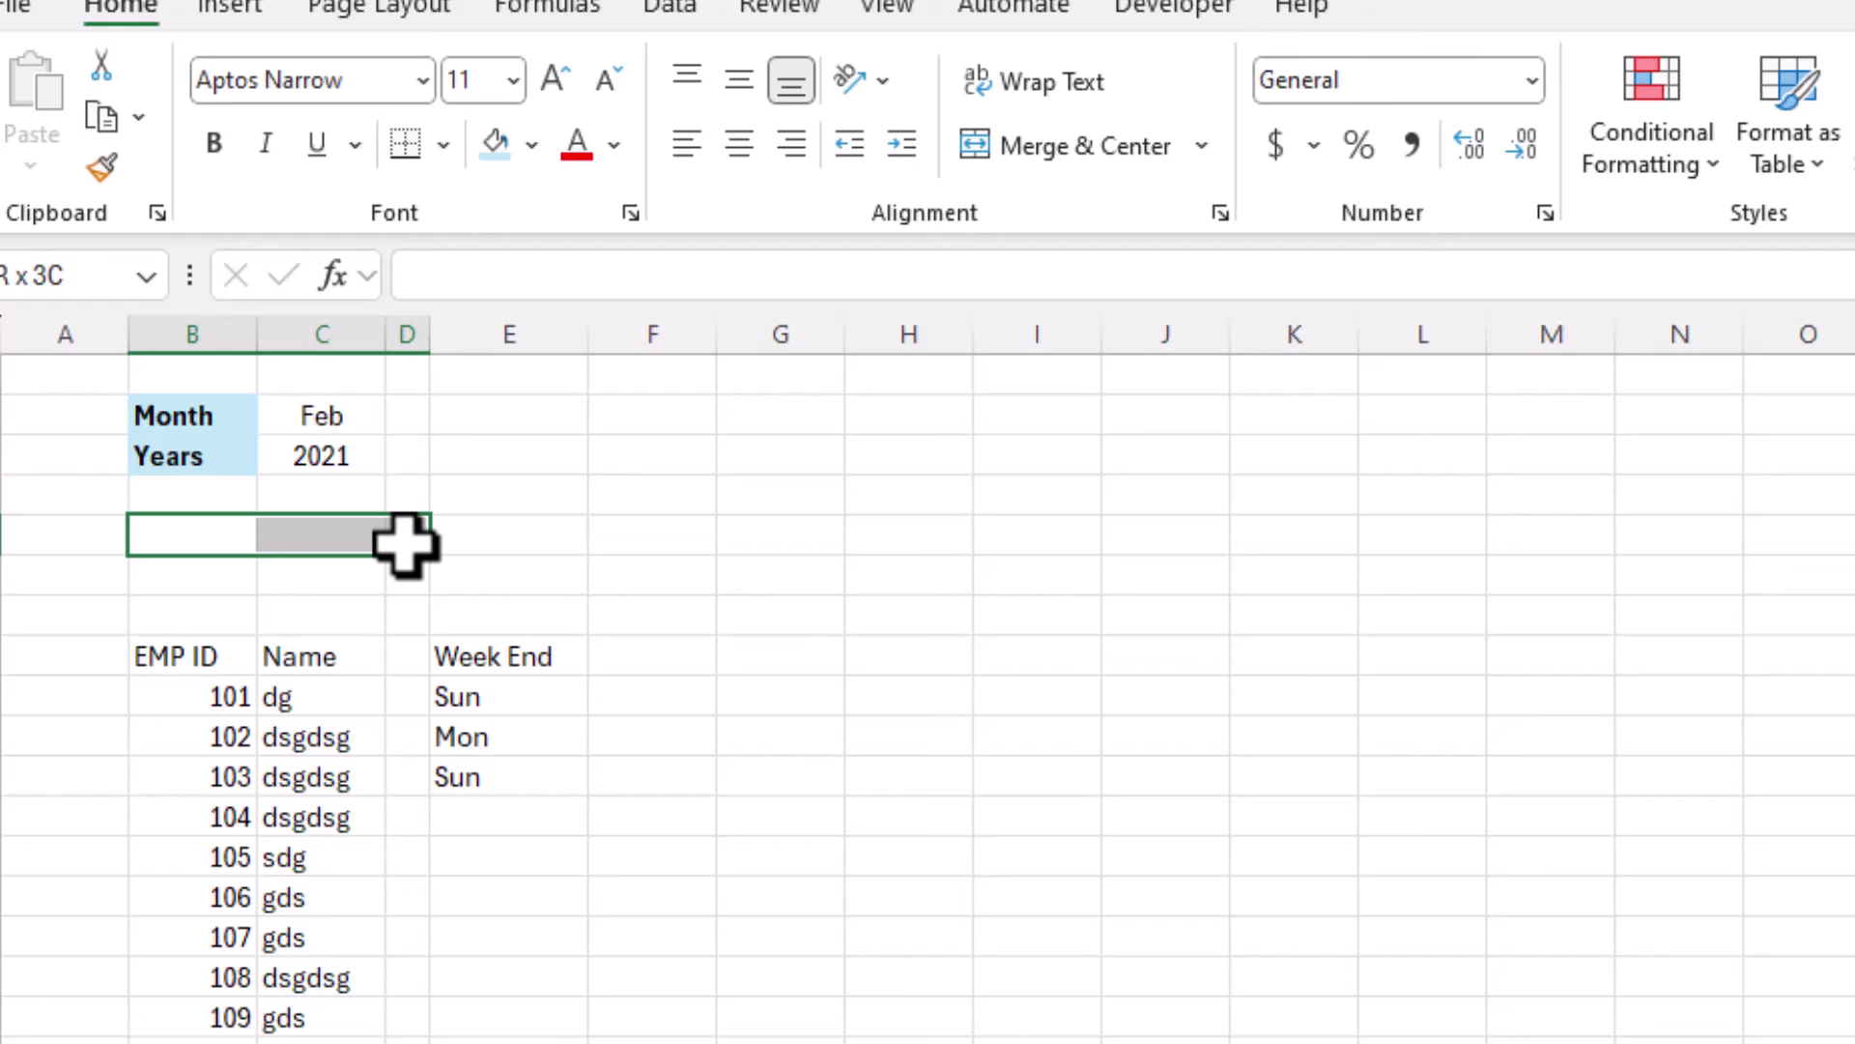
drag(405, 544, 377, 544)
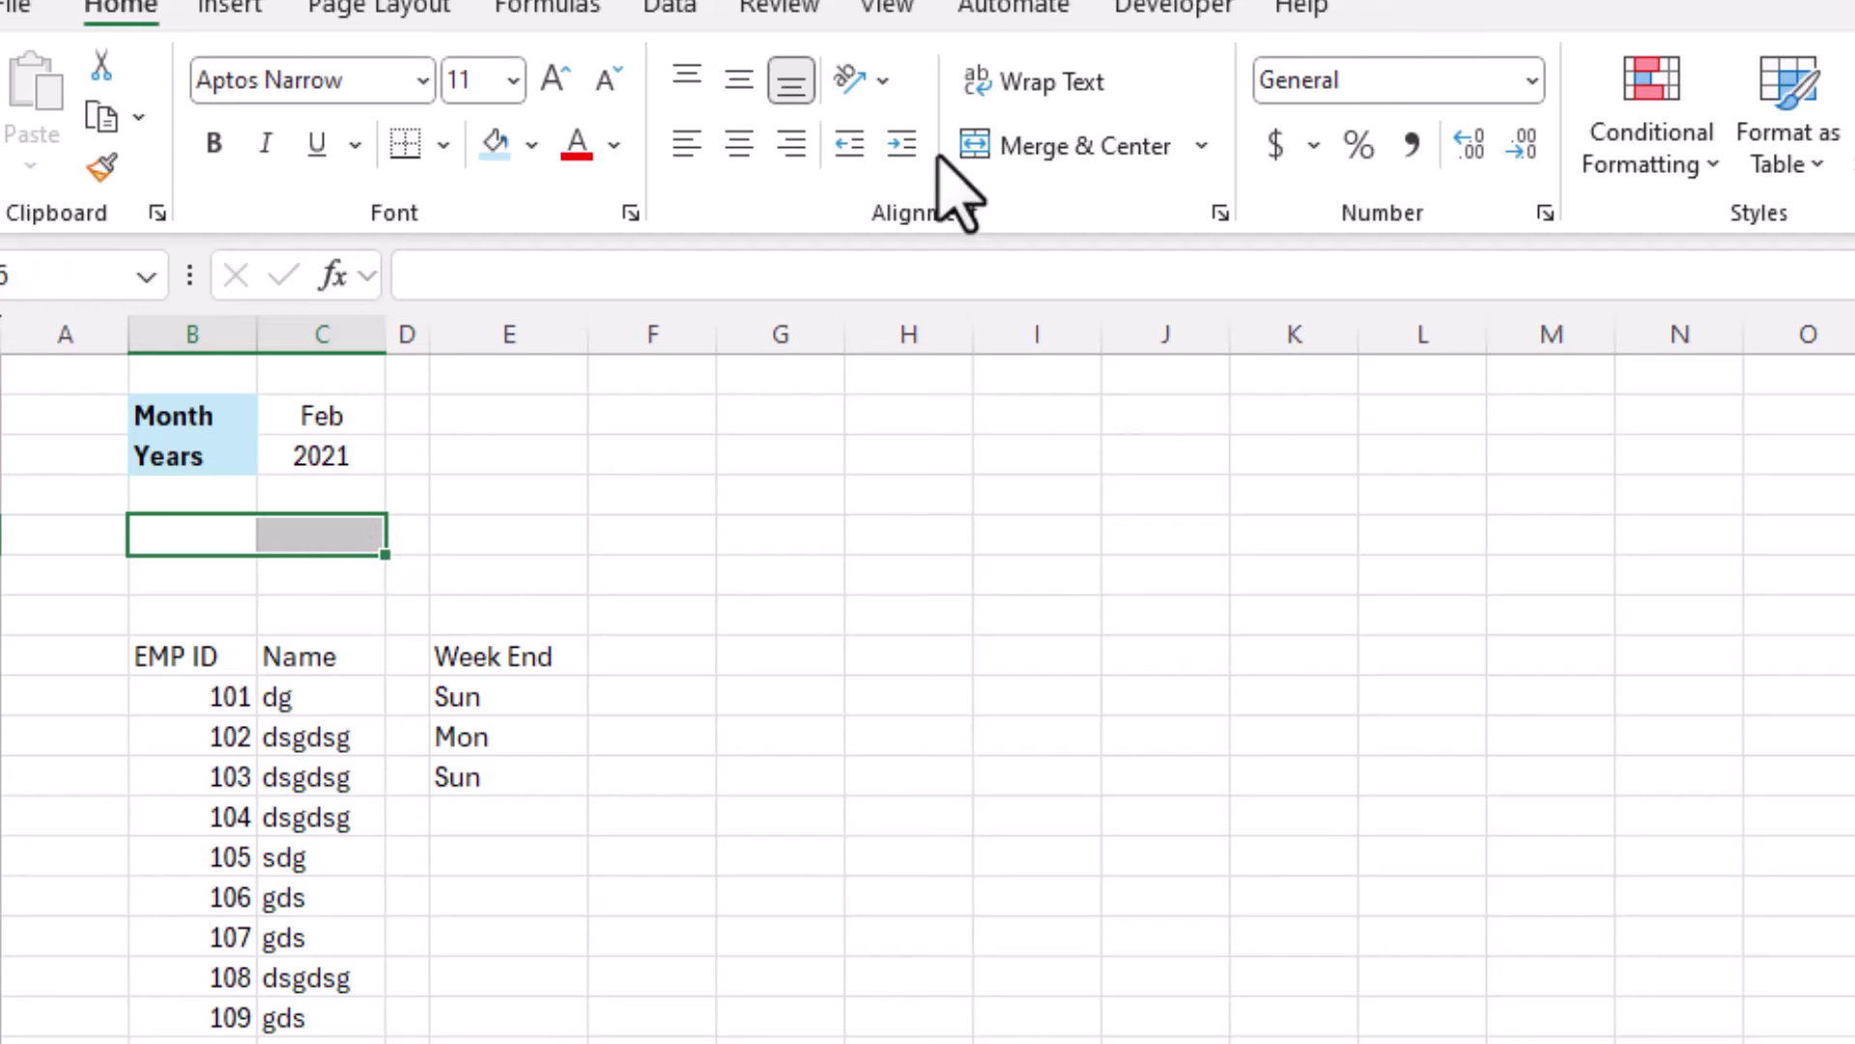
click(981, 147)
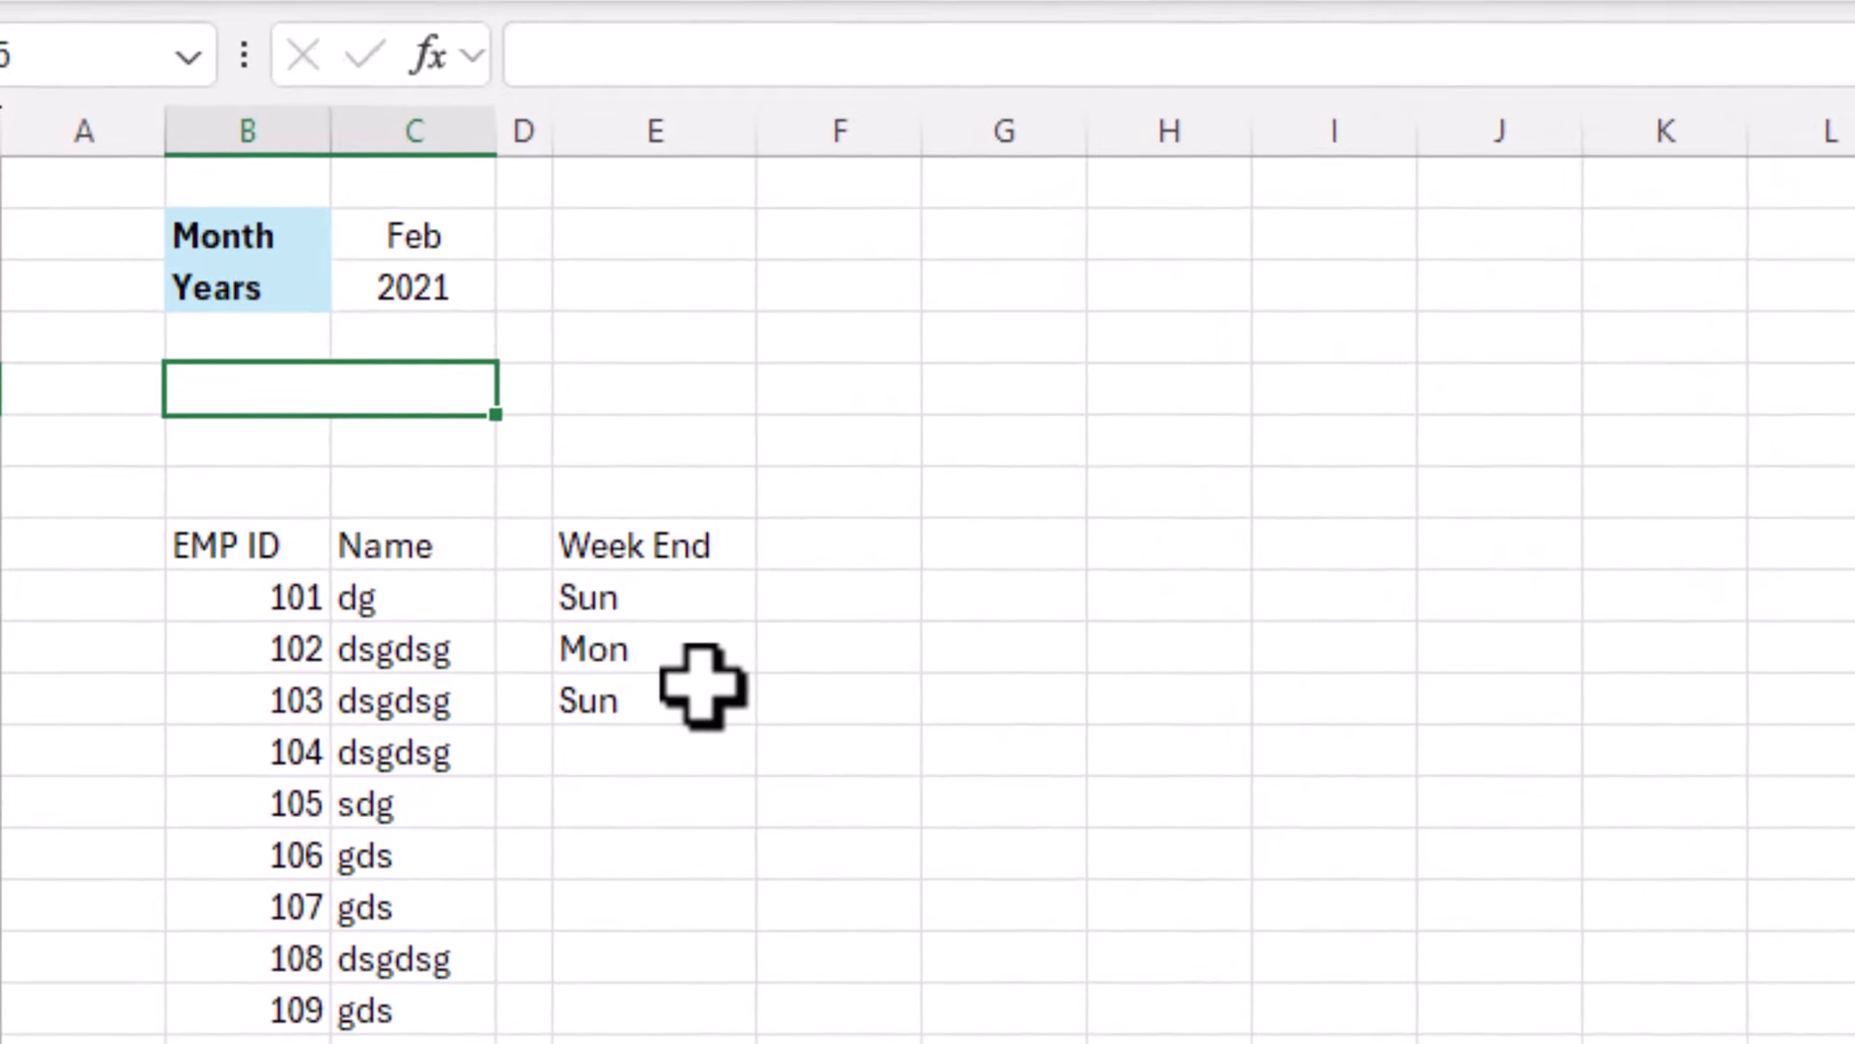
Enter the formula =DATEVALUE("1"&C2&C3) in the merged cell B5 to build the first date of the selected month.
text(=)
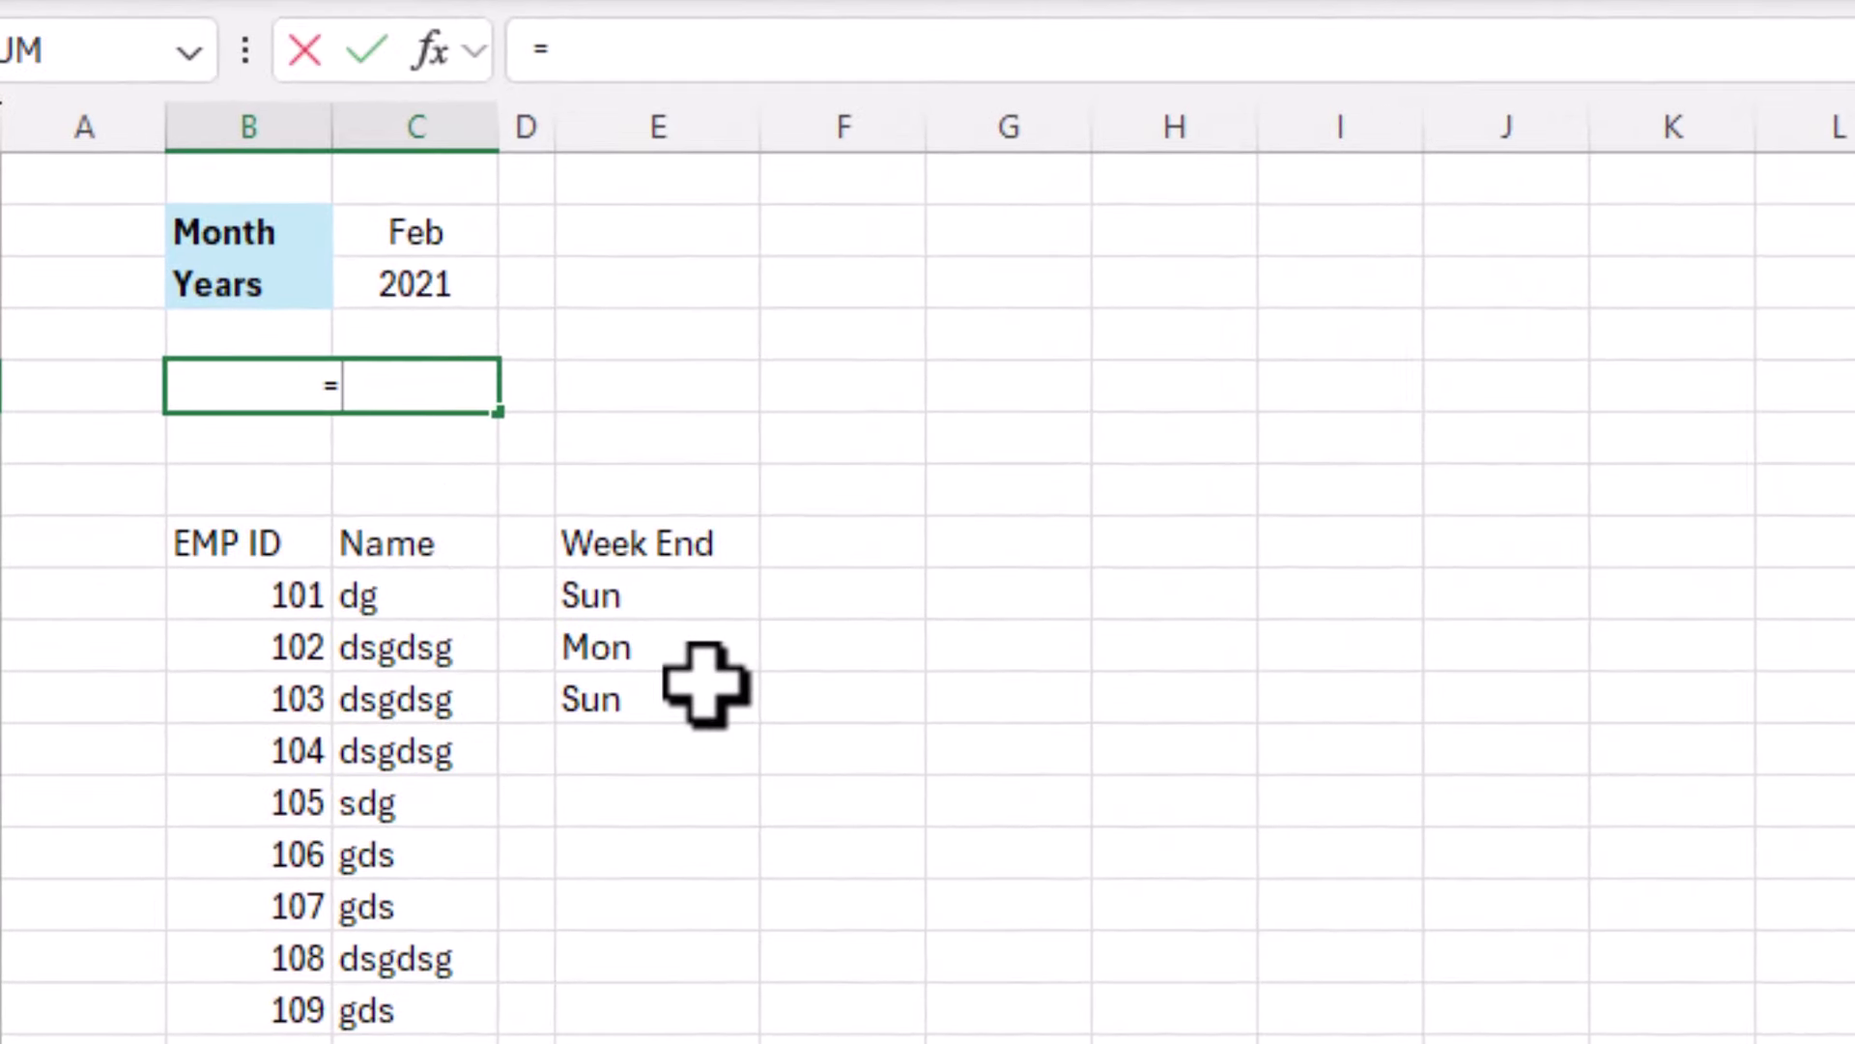
text(date)
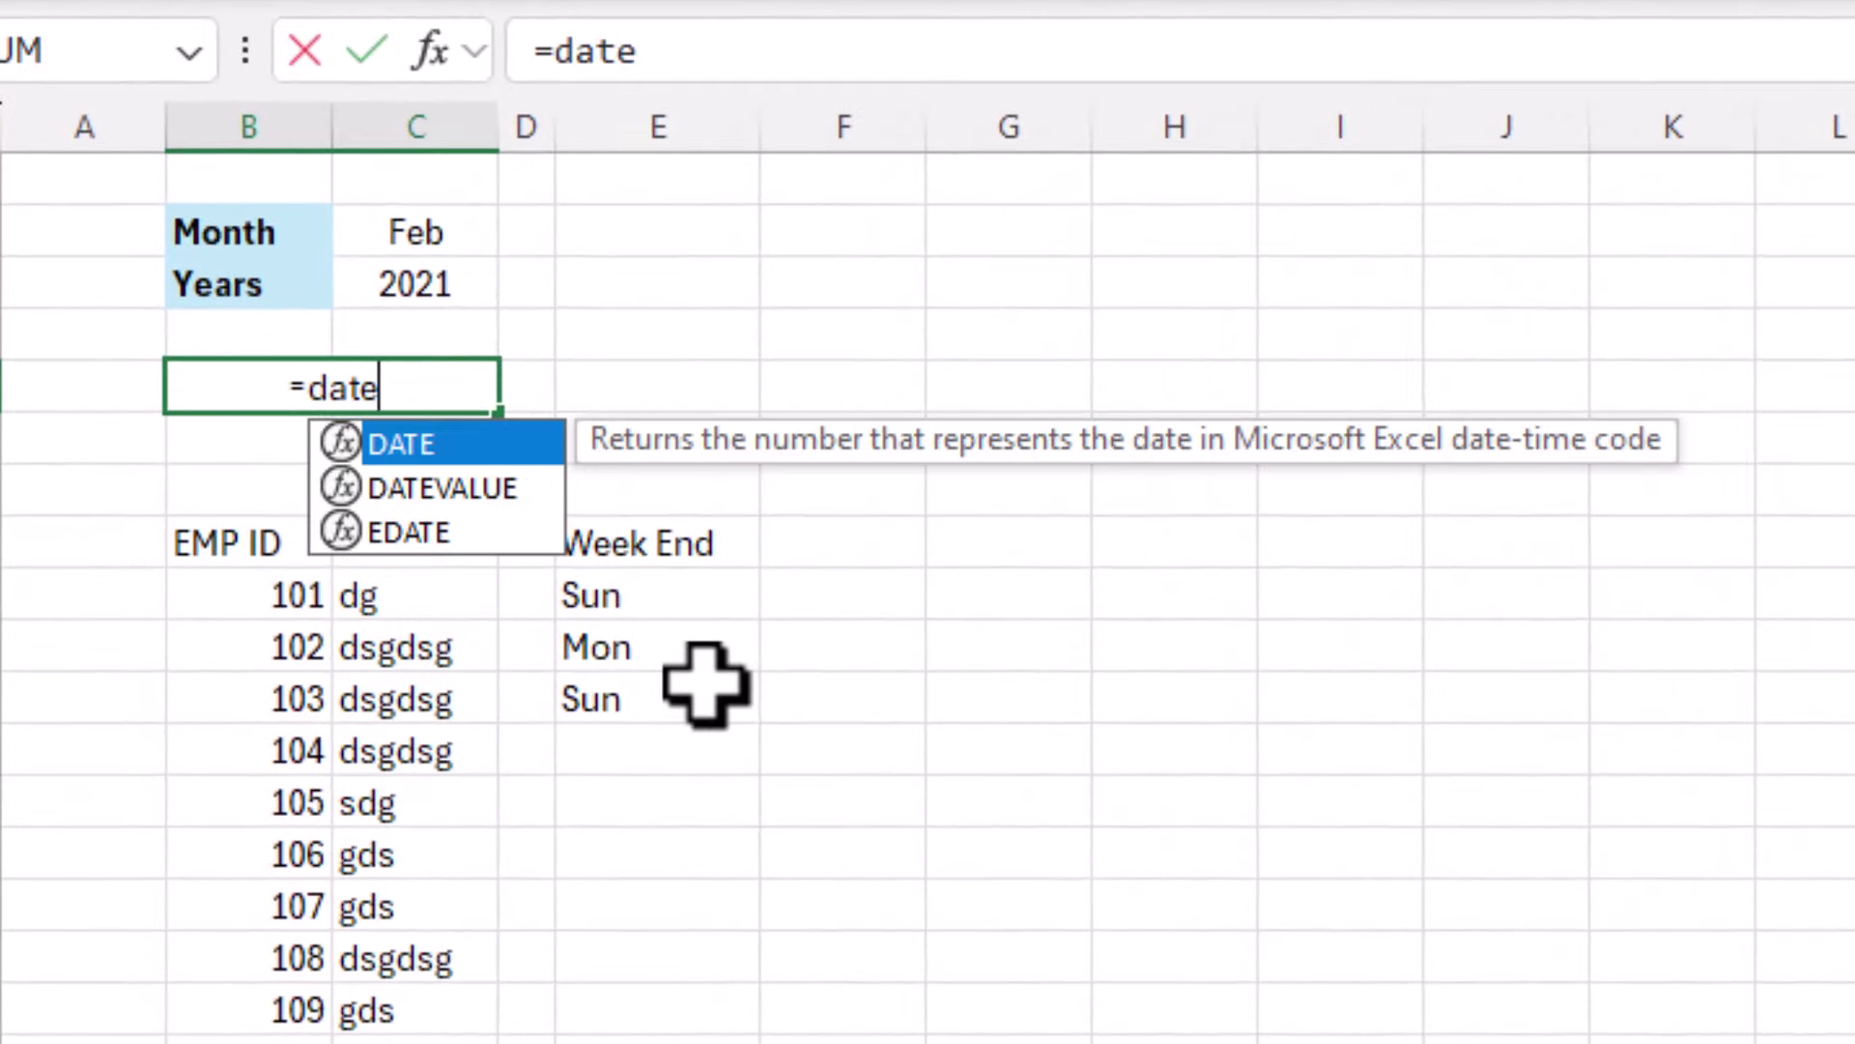
text(value)
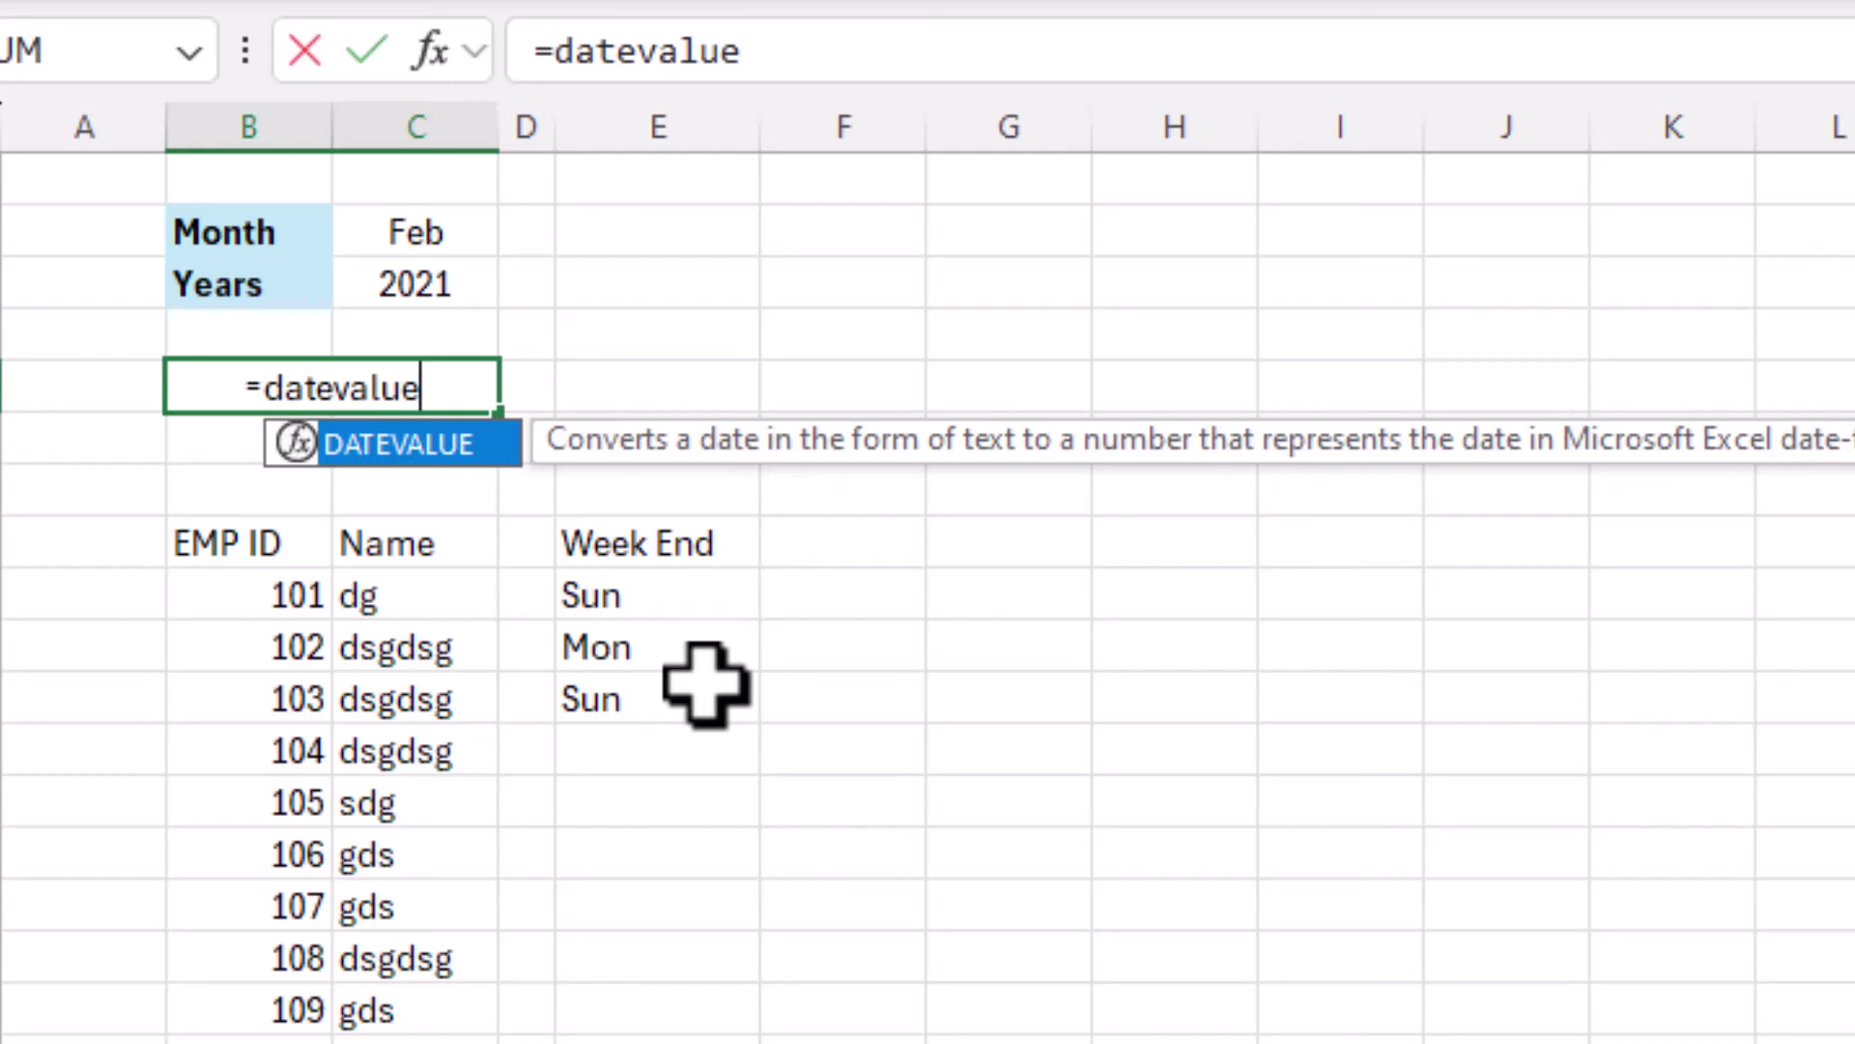
text(()
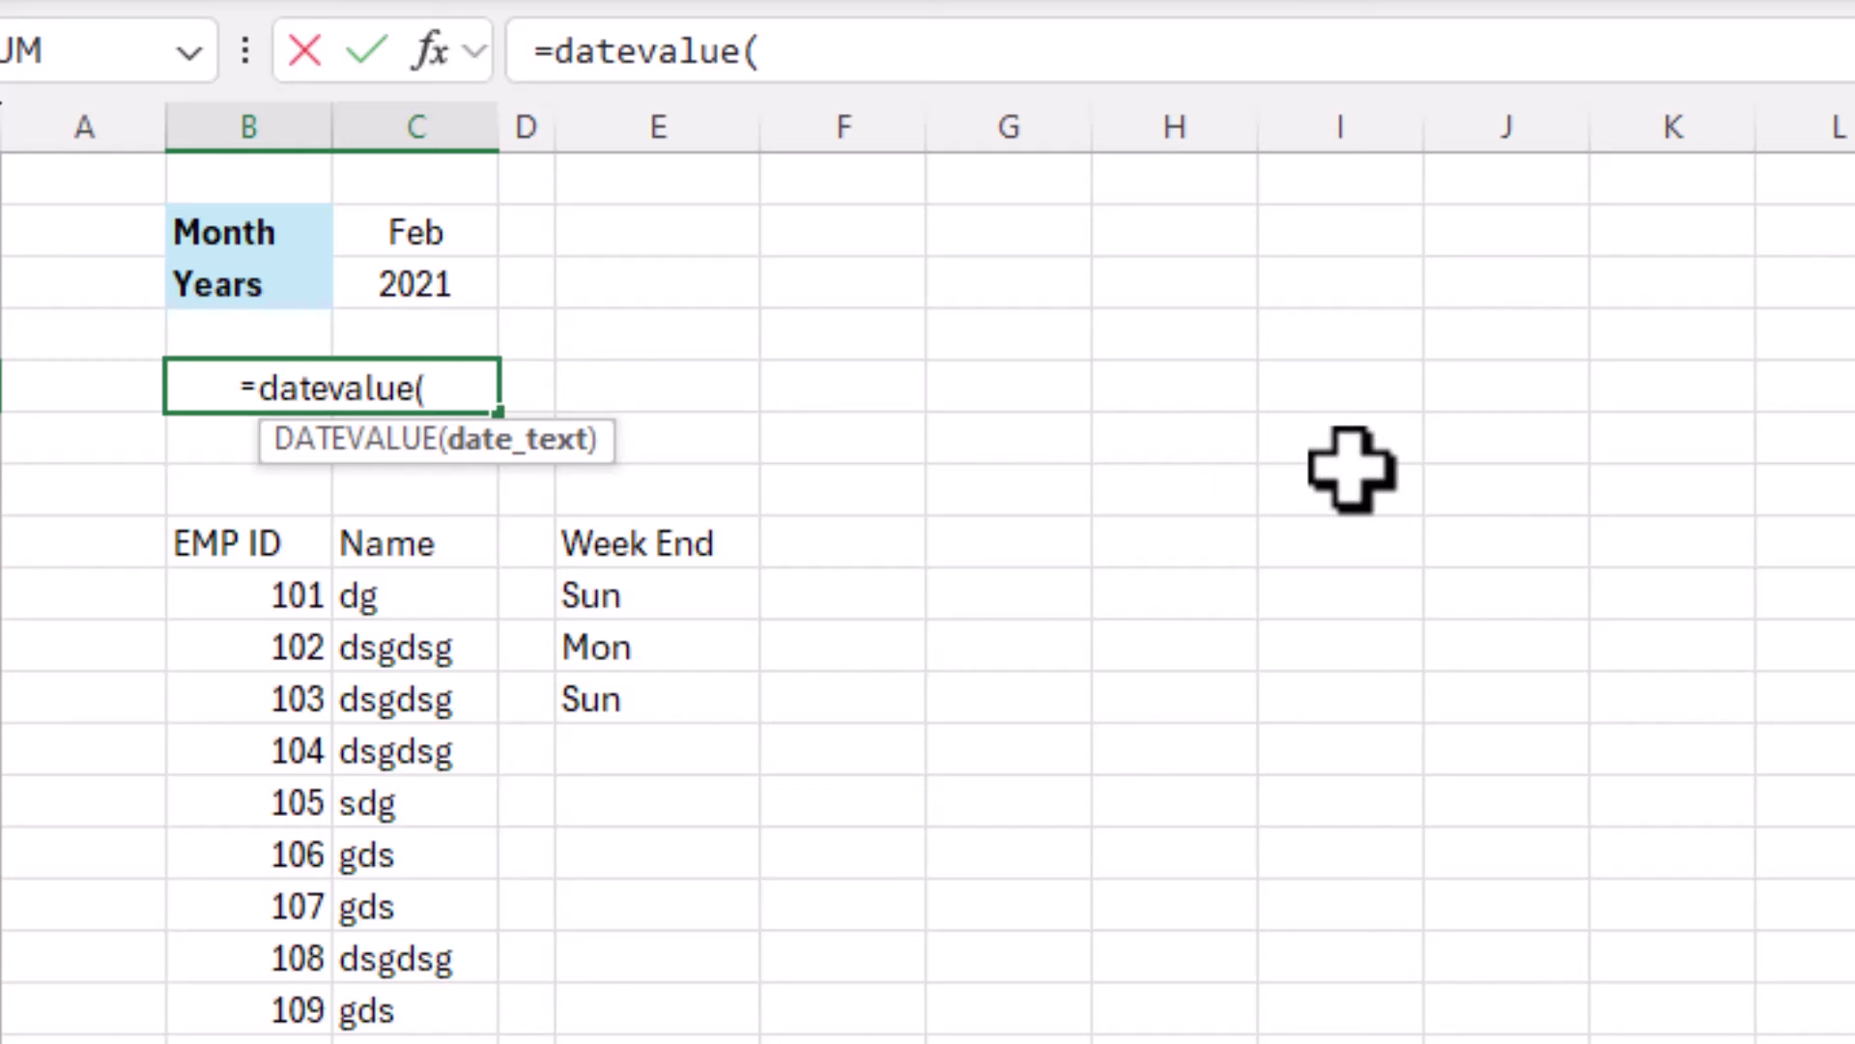
text(")
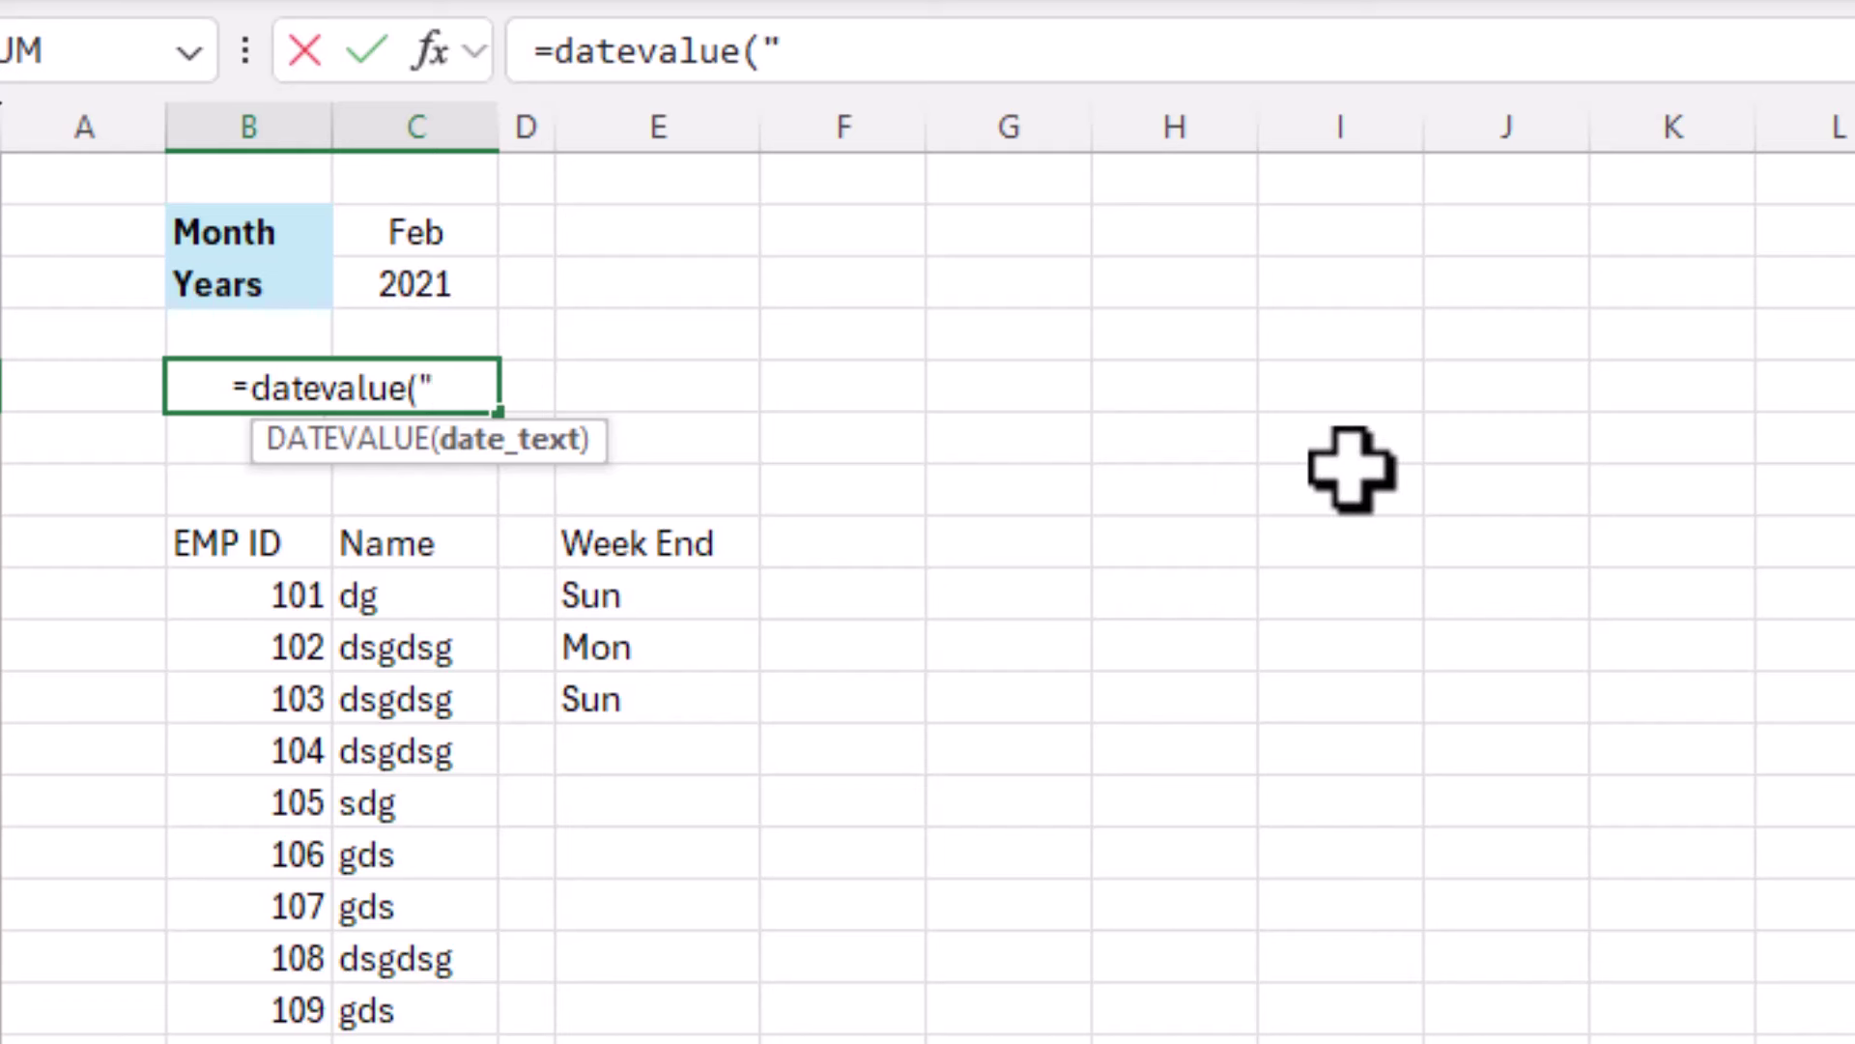
text(1")
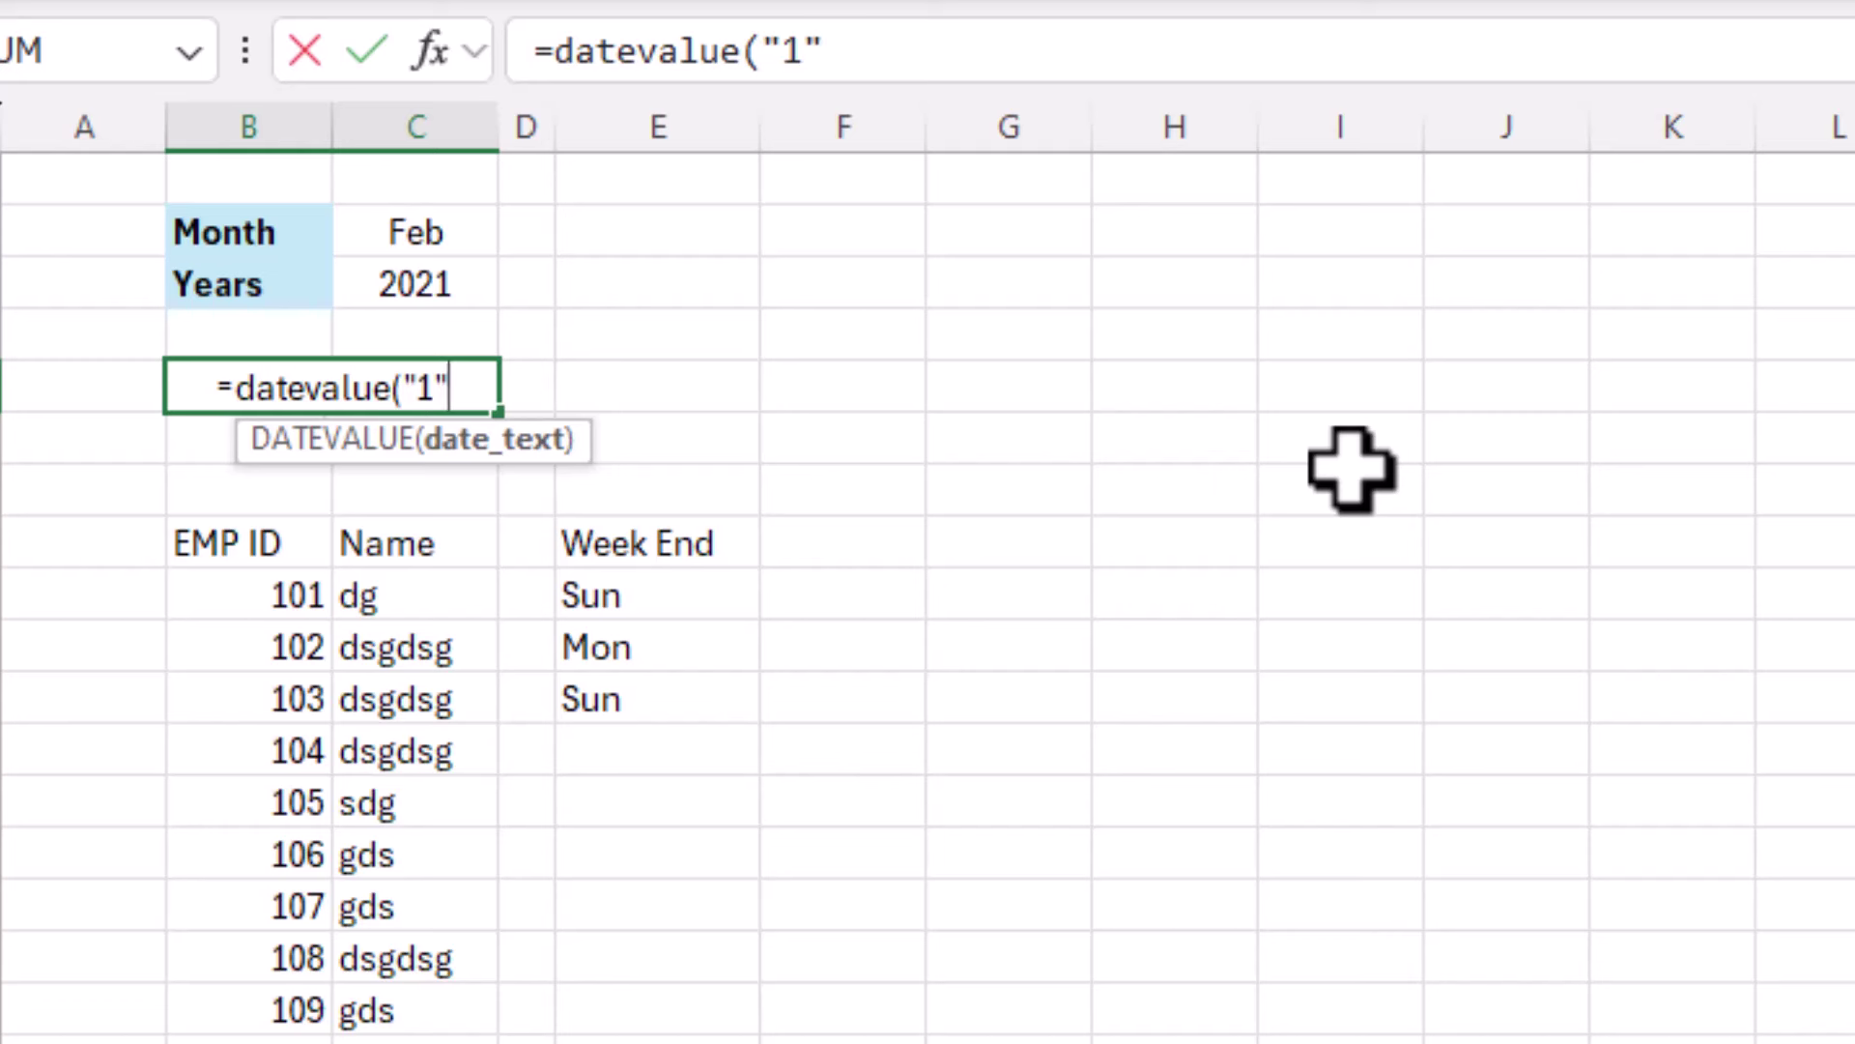
text(&)
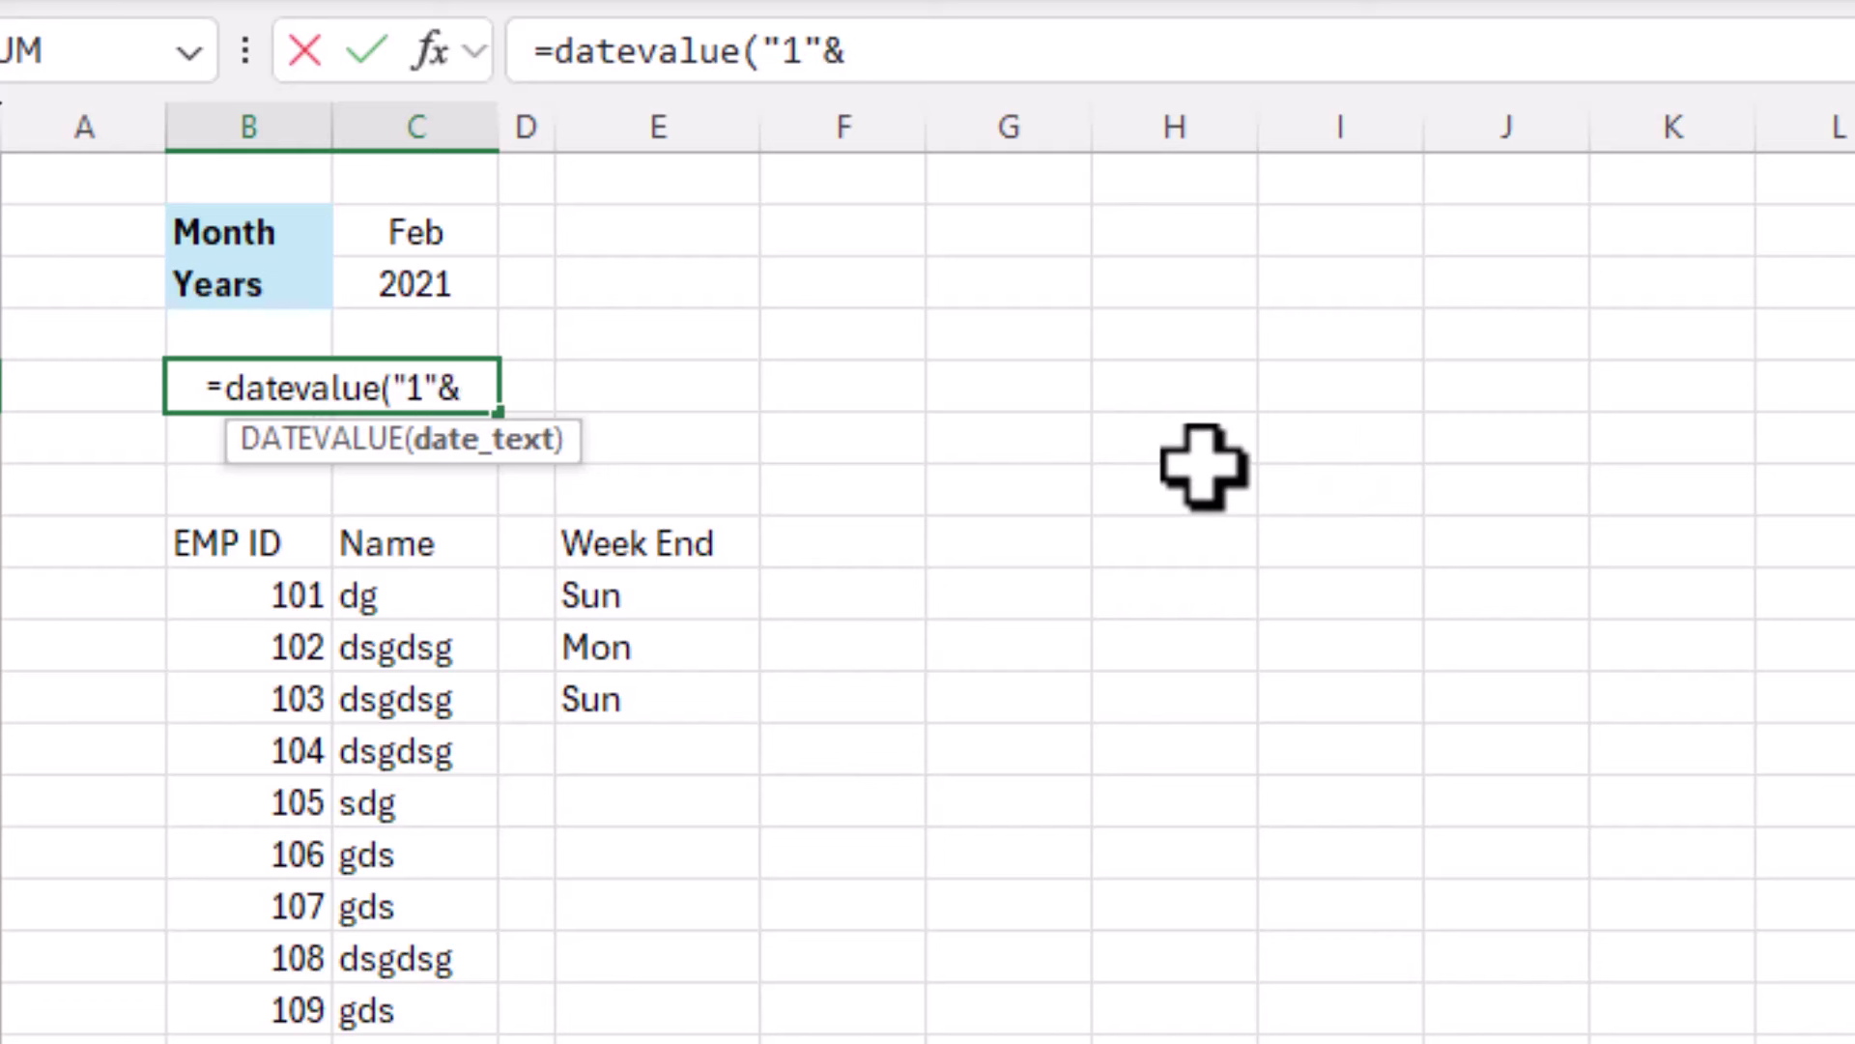
click(394, 227)
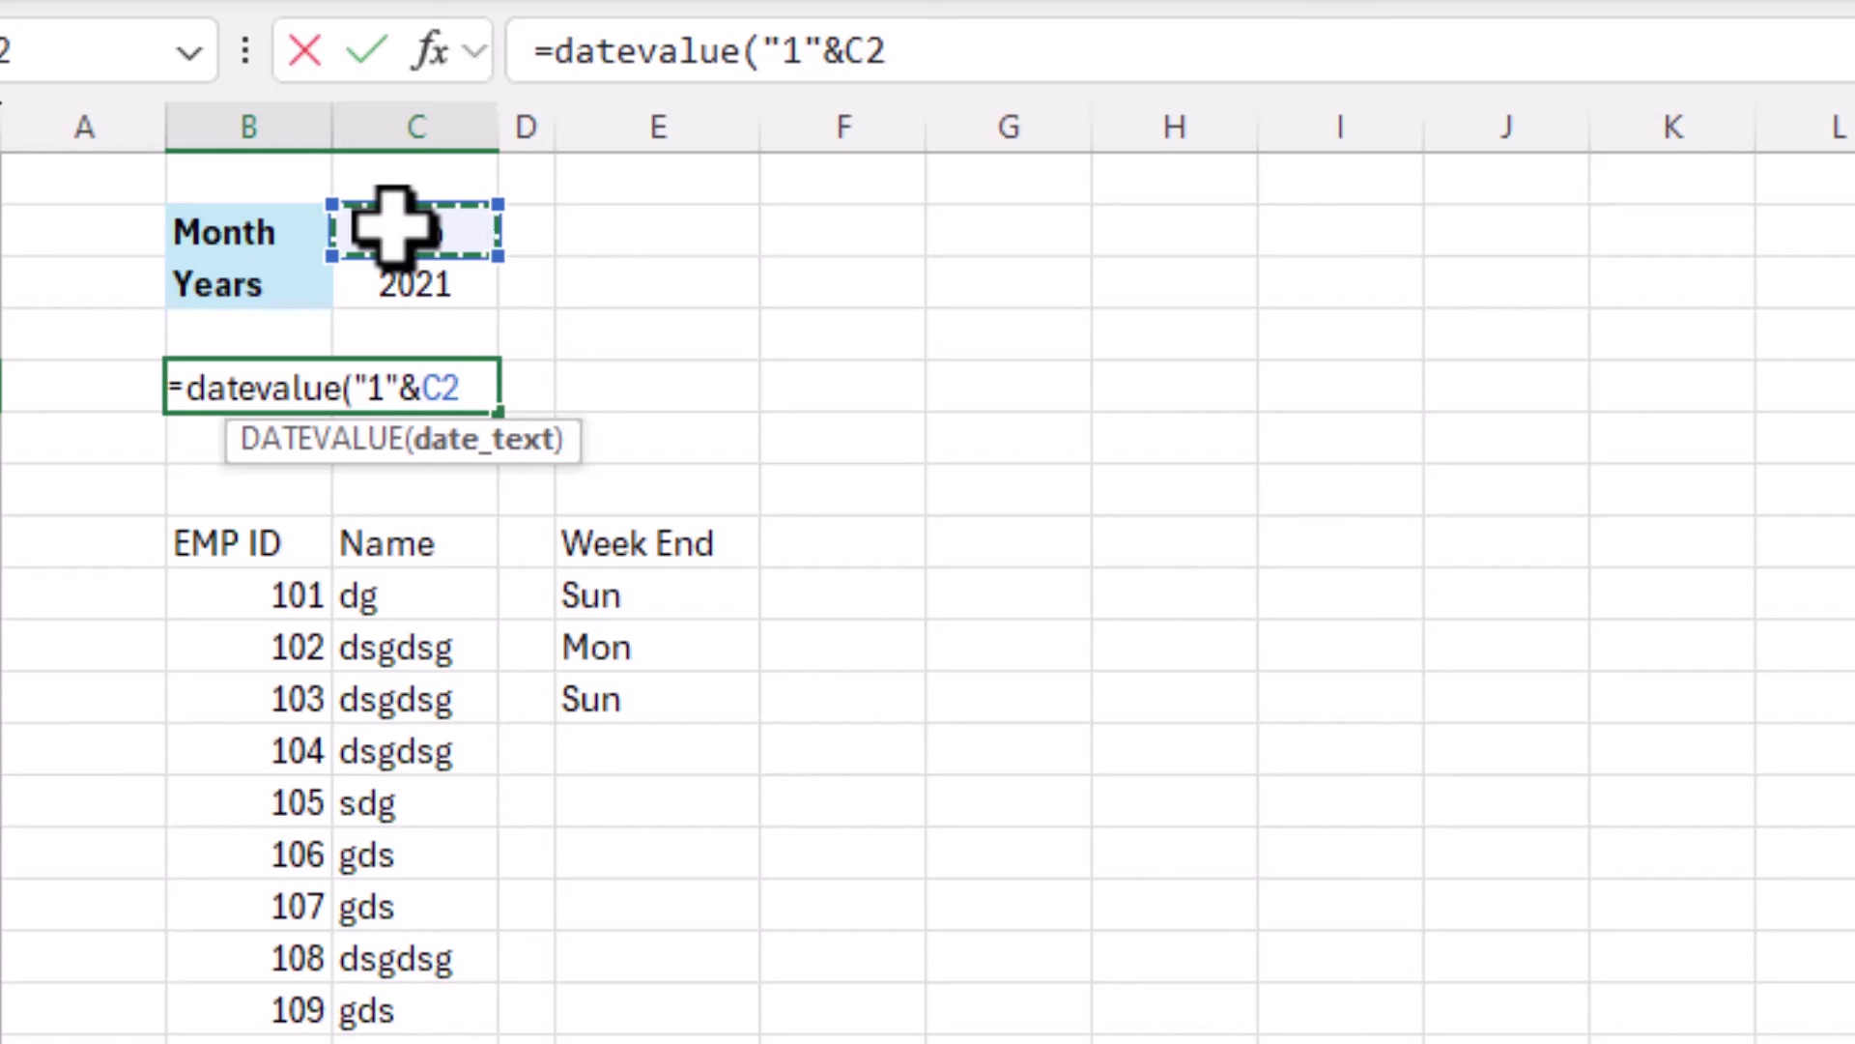
text(&)
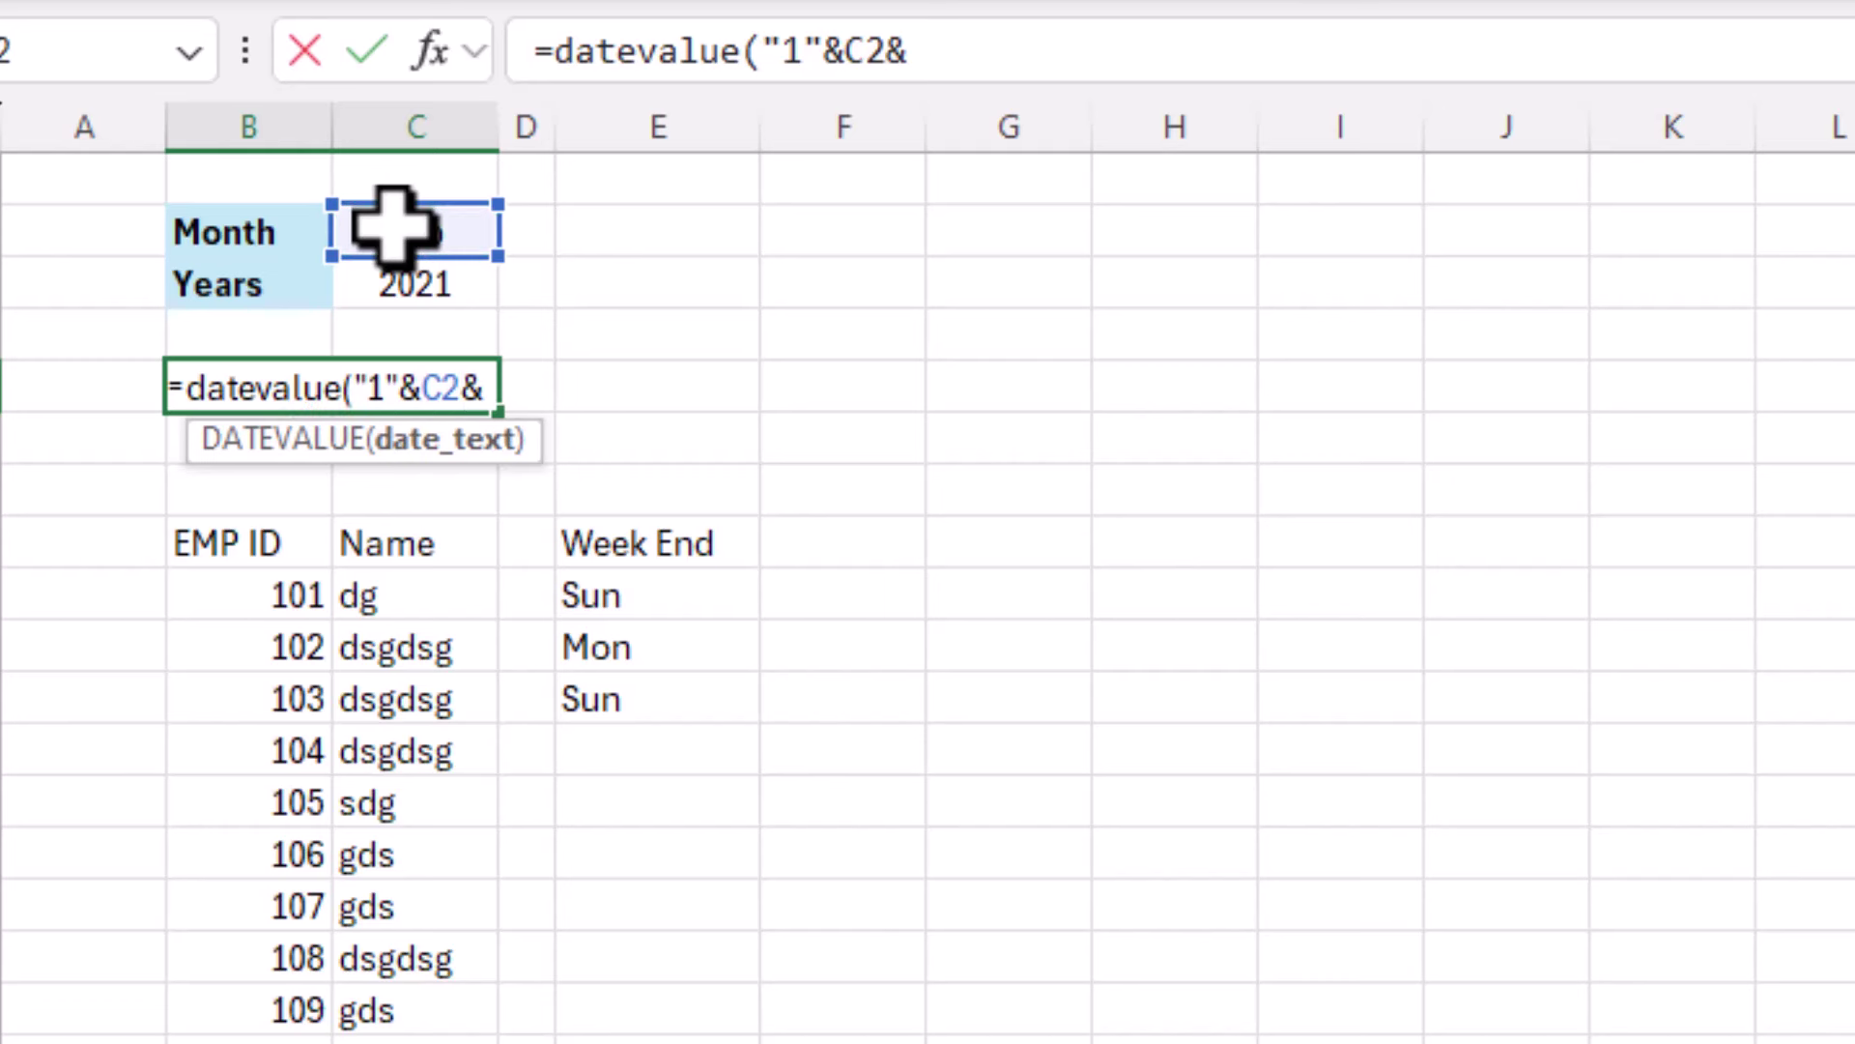
click(400, 282)
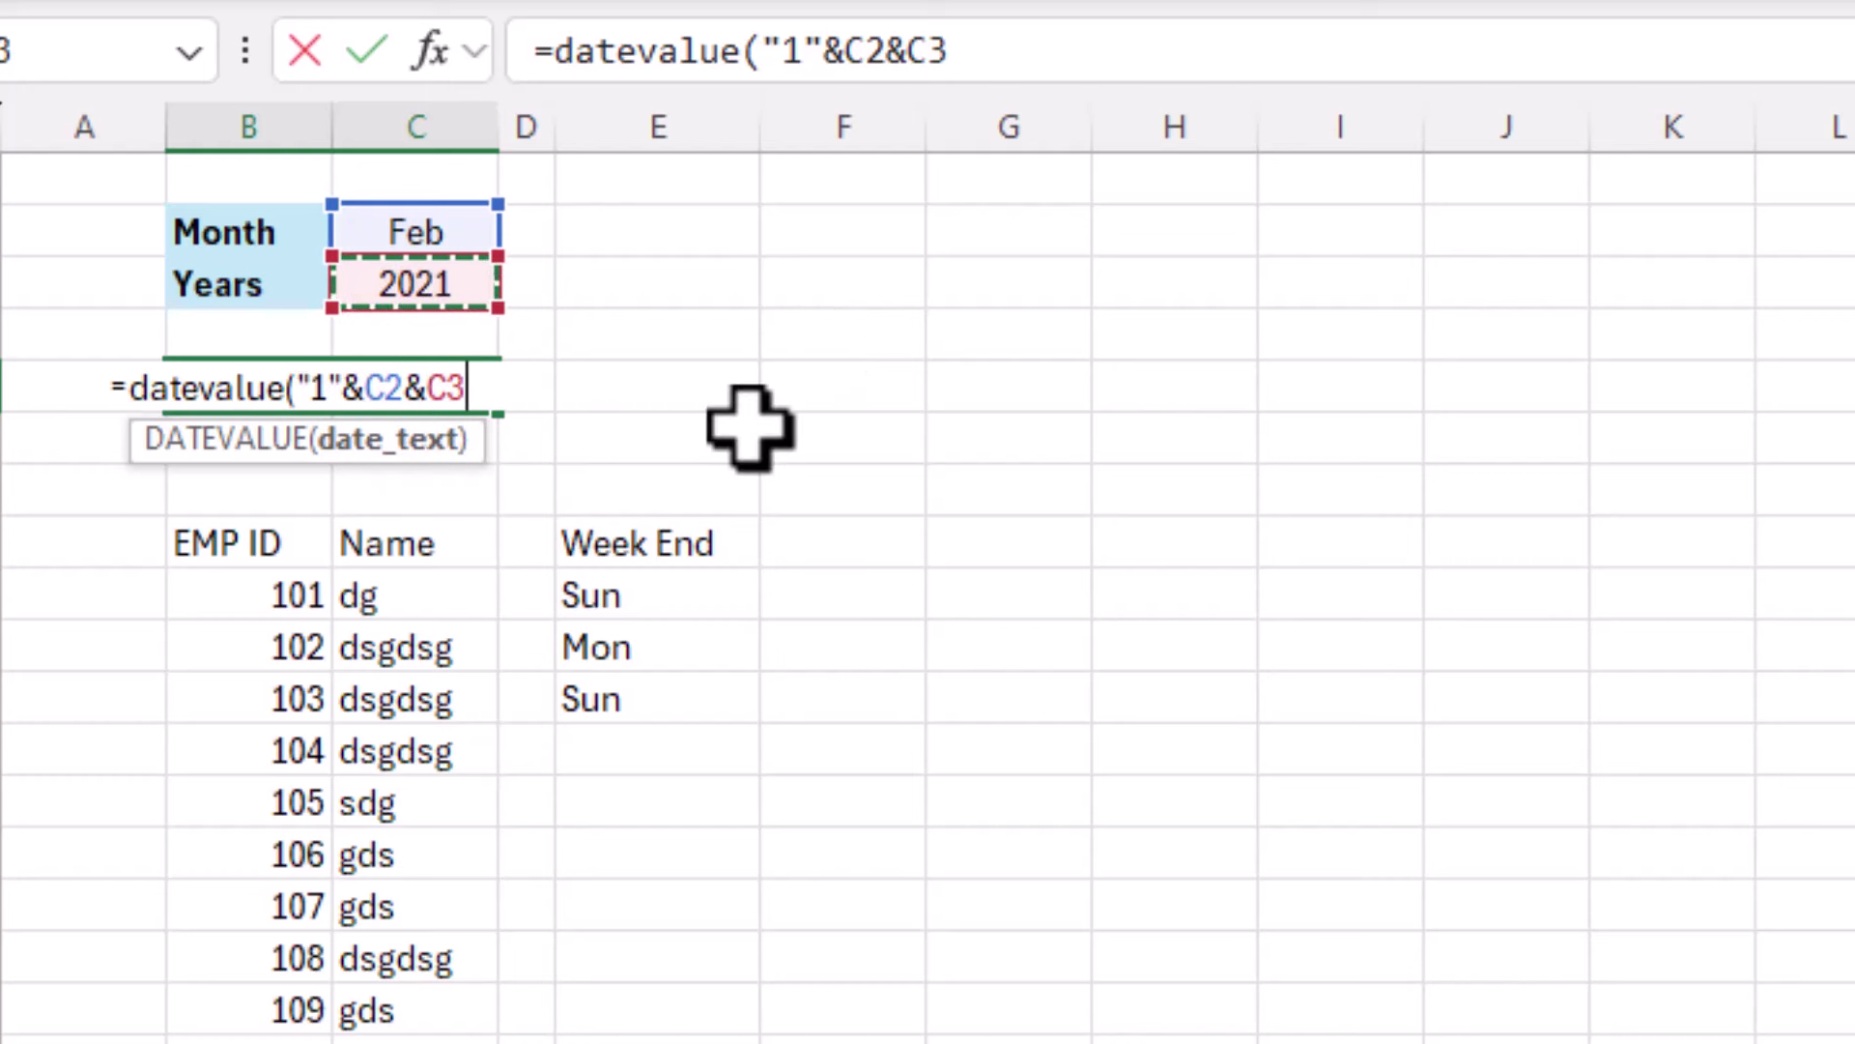
text())
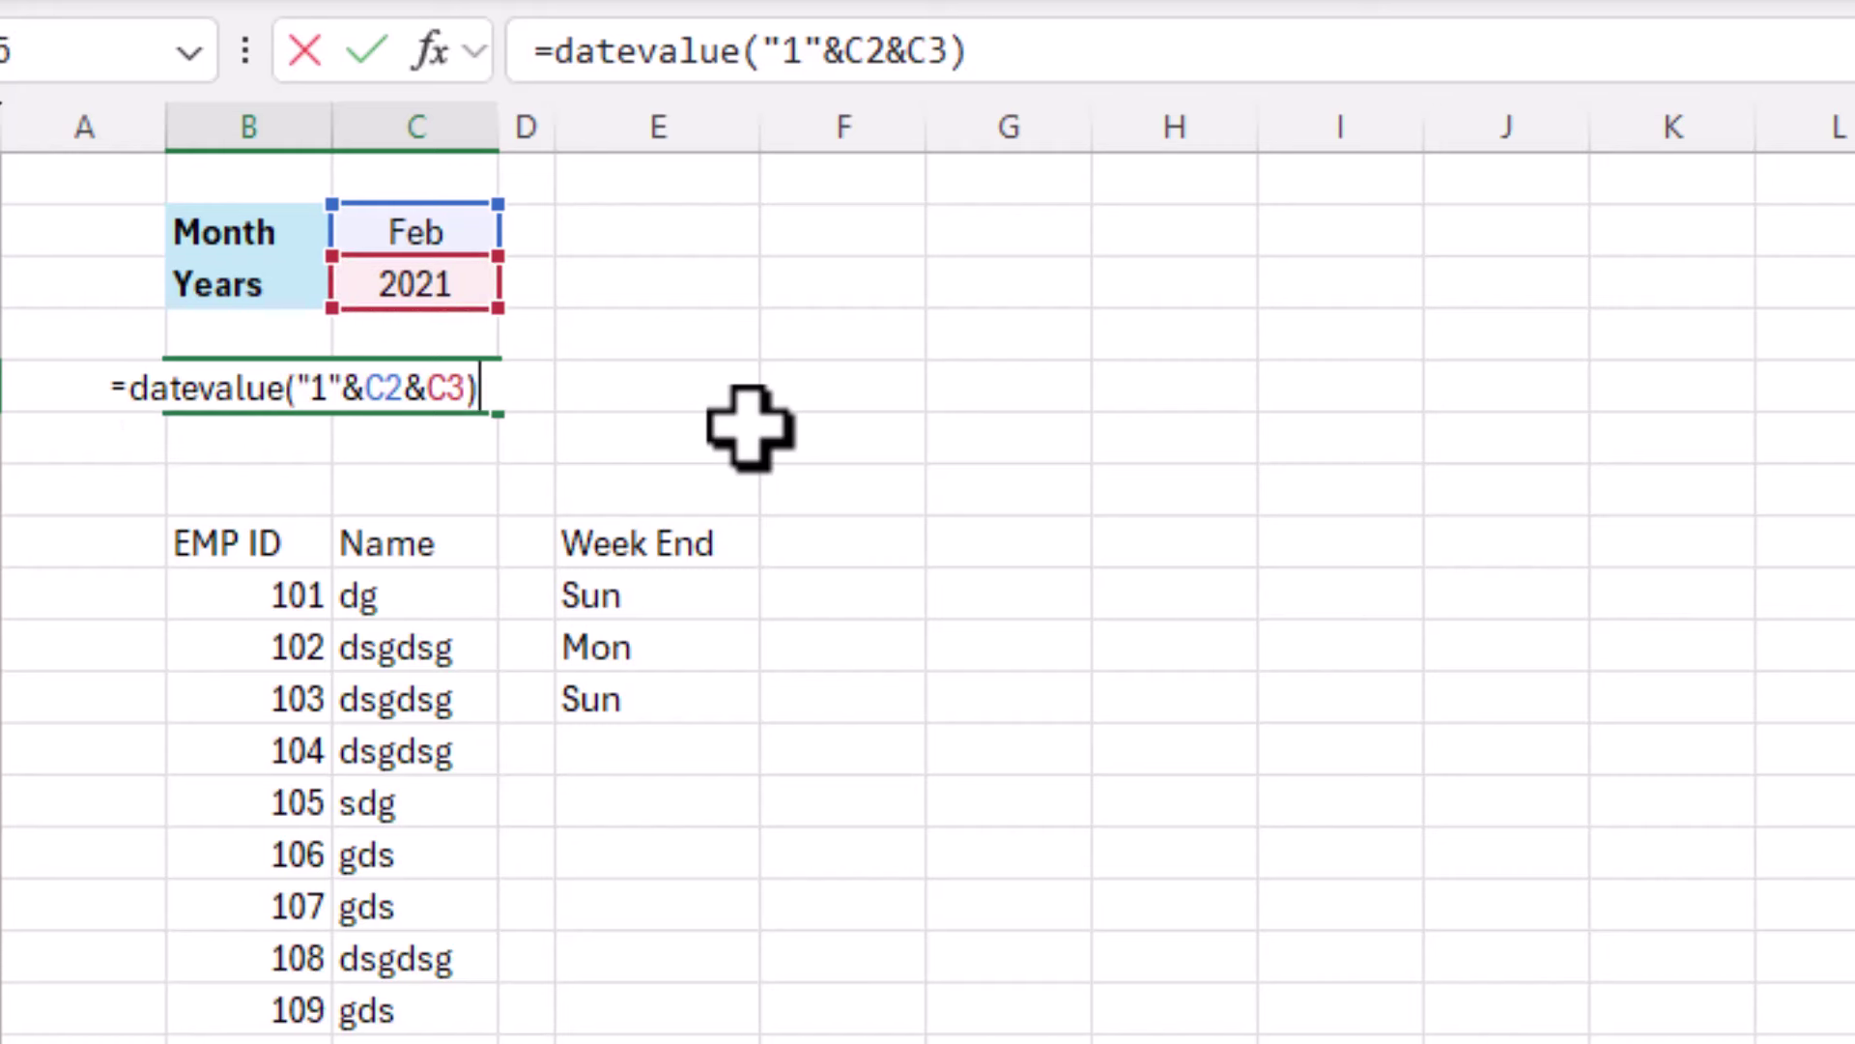
key(Return)
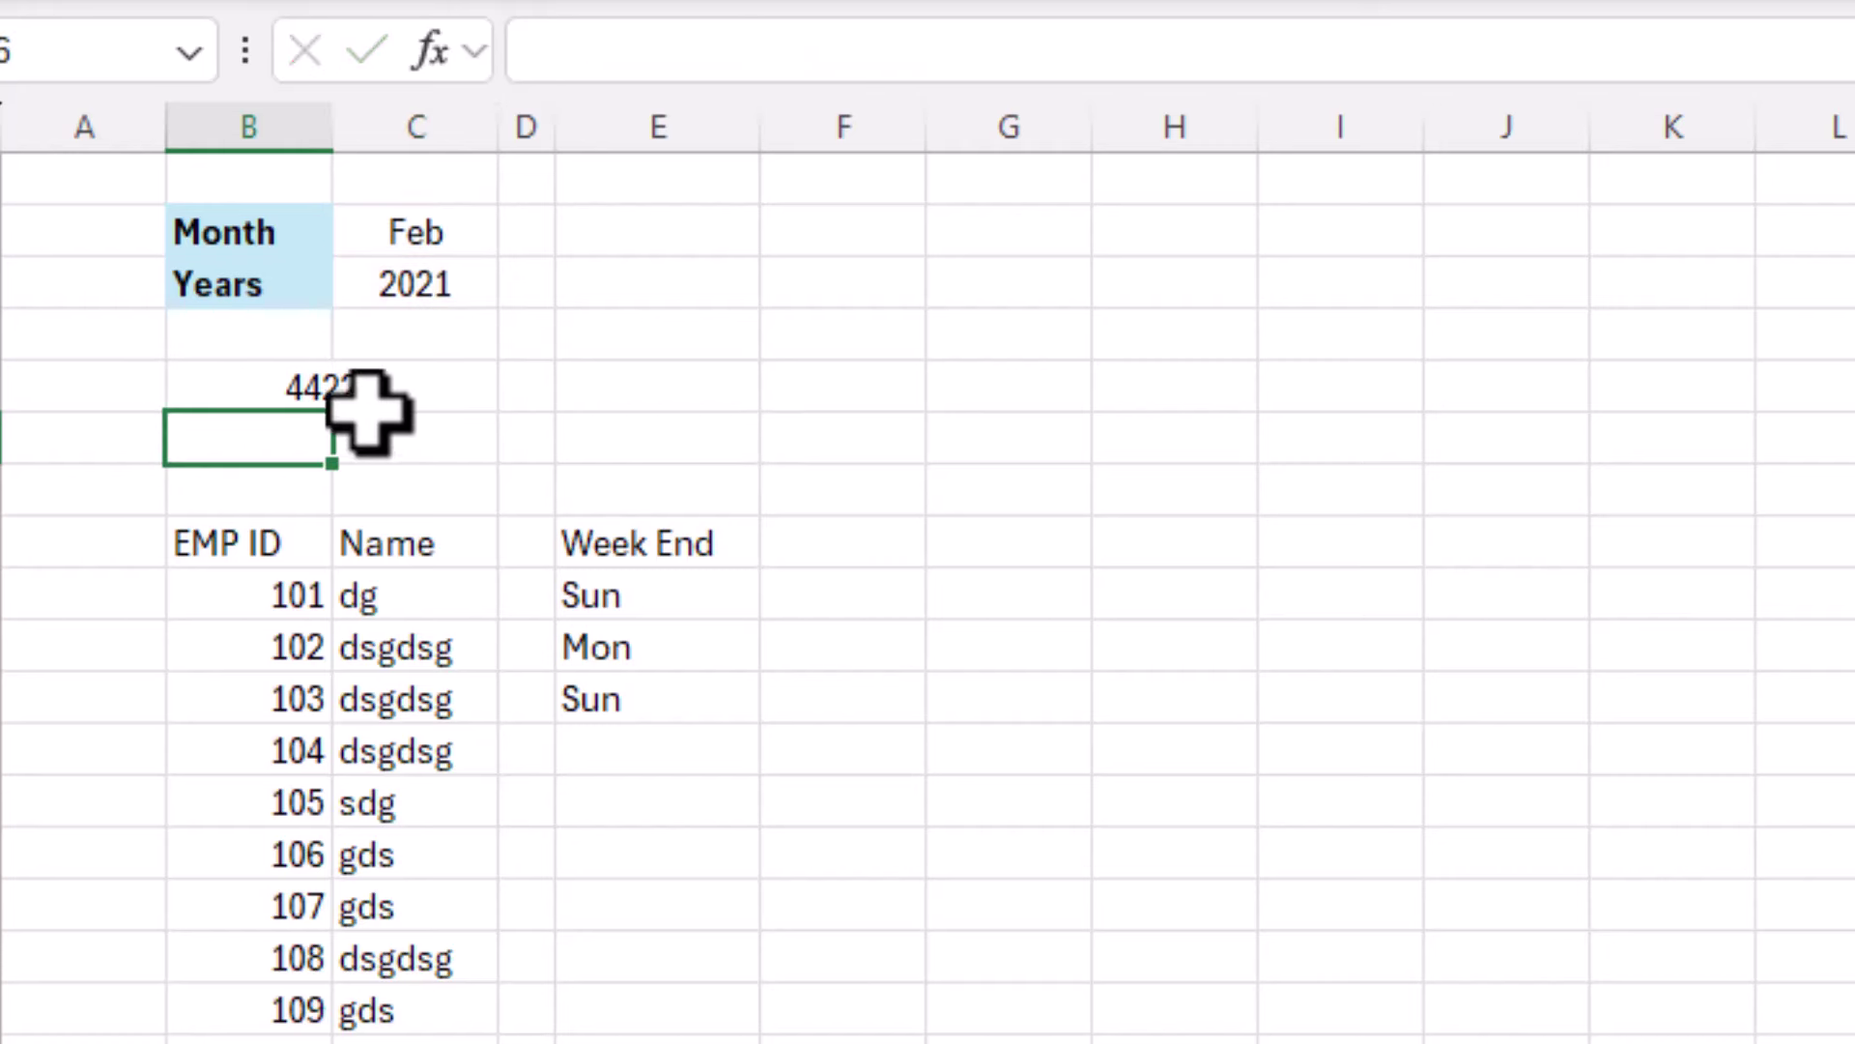
Format the date in merged cell B5 with the custom number format dd-mm-yyyy.
drag(290, 392, 425, 391)
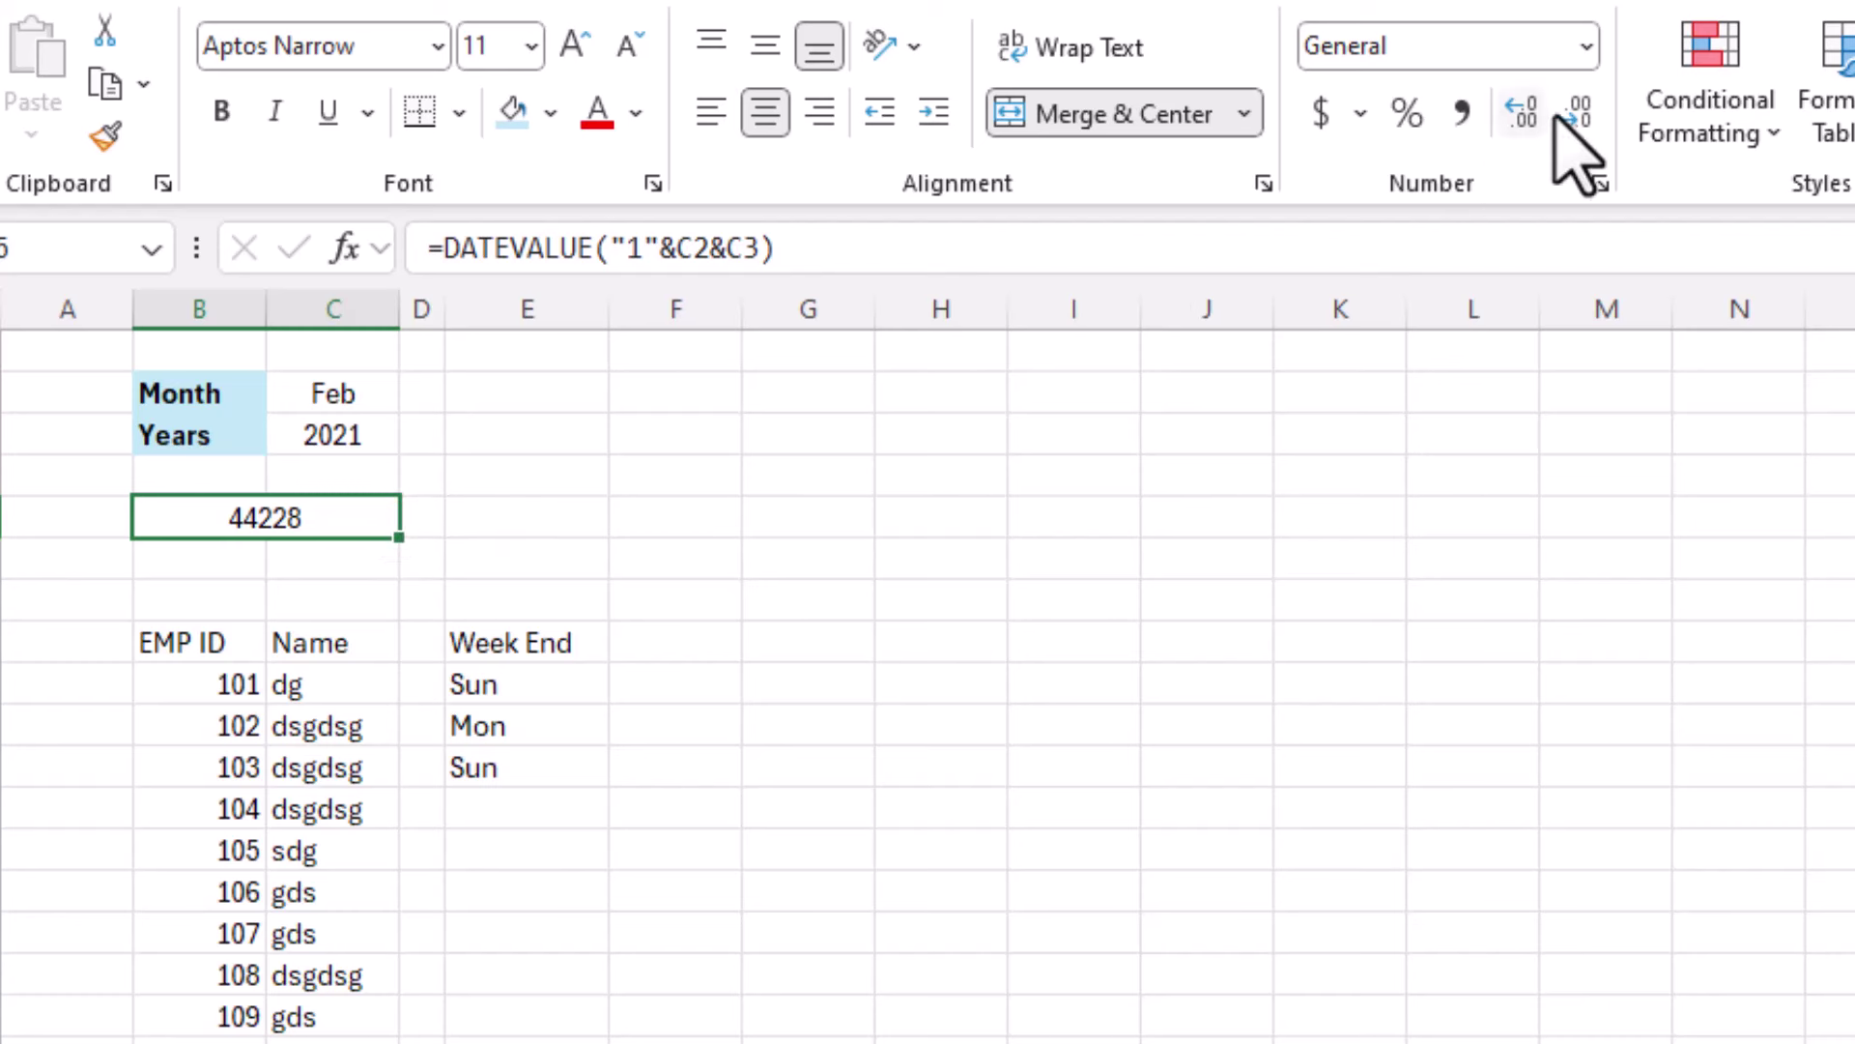
click(1586, 47)
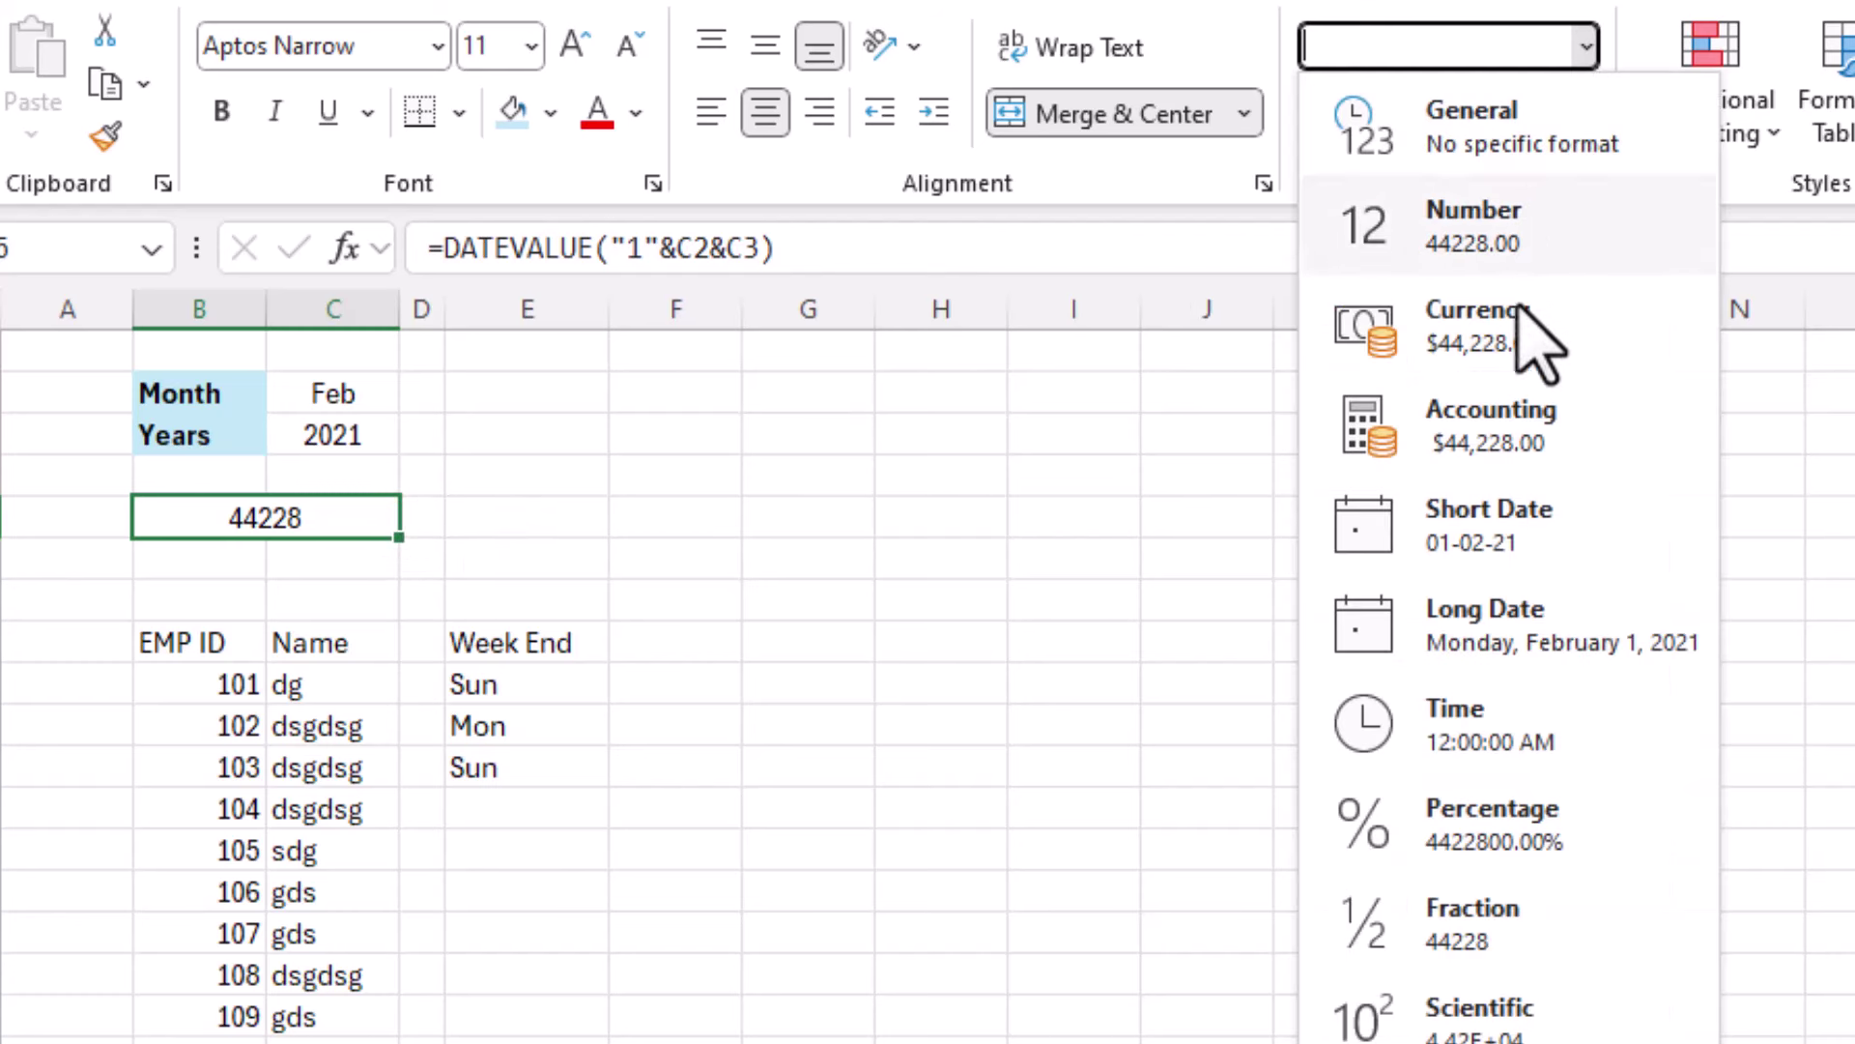
click(1507, 526)
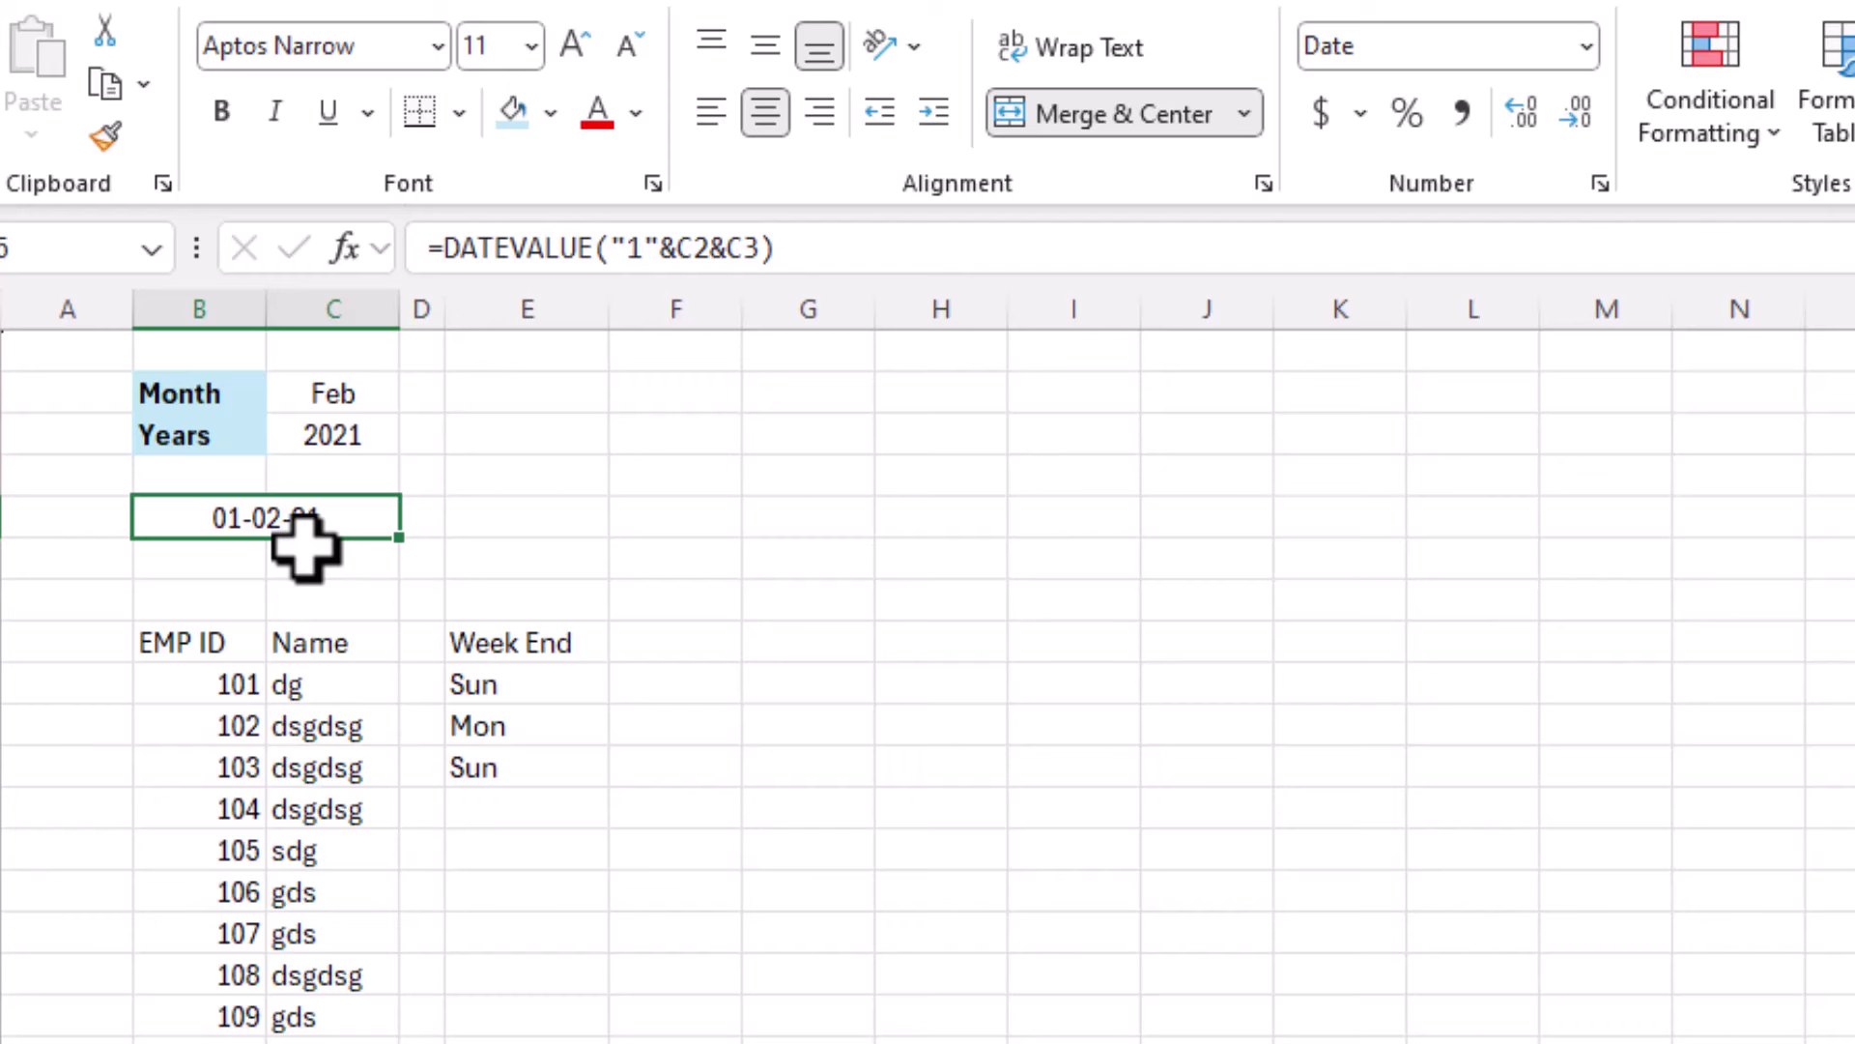
key(ctrl+1)
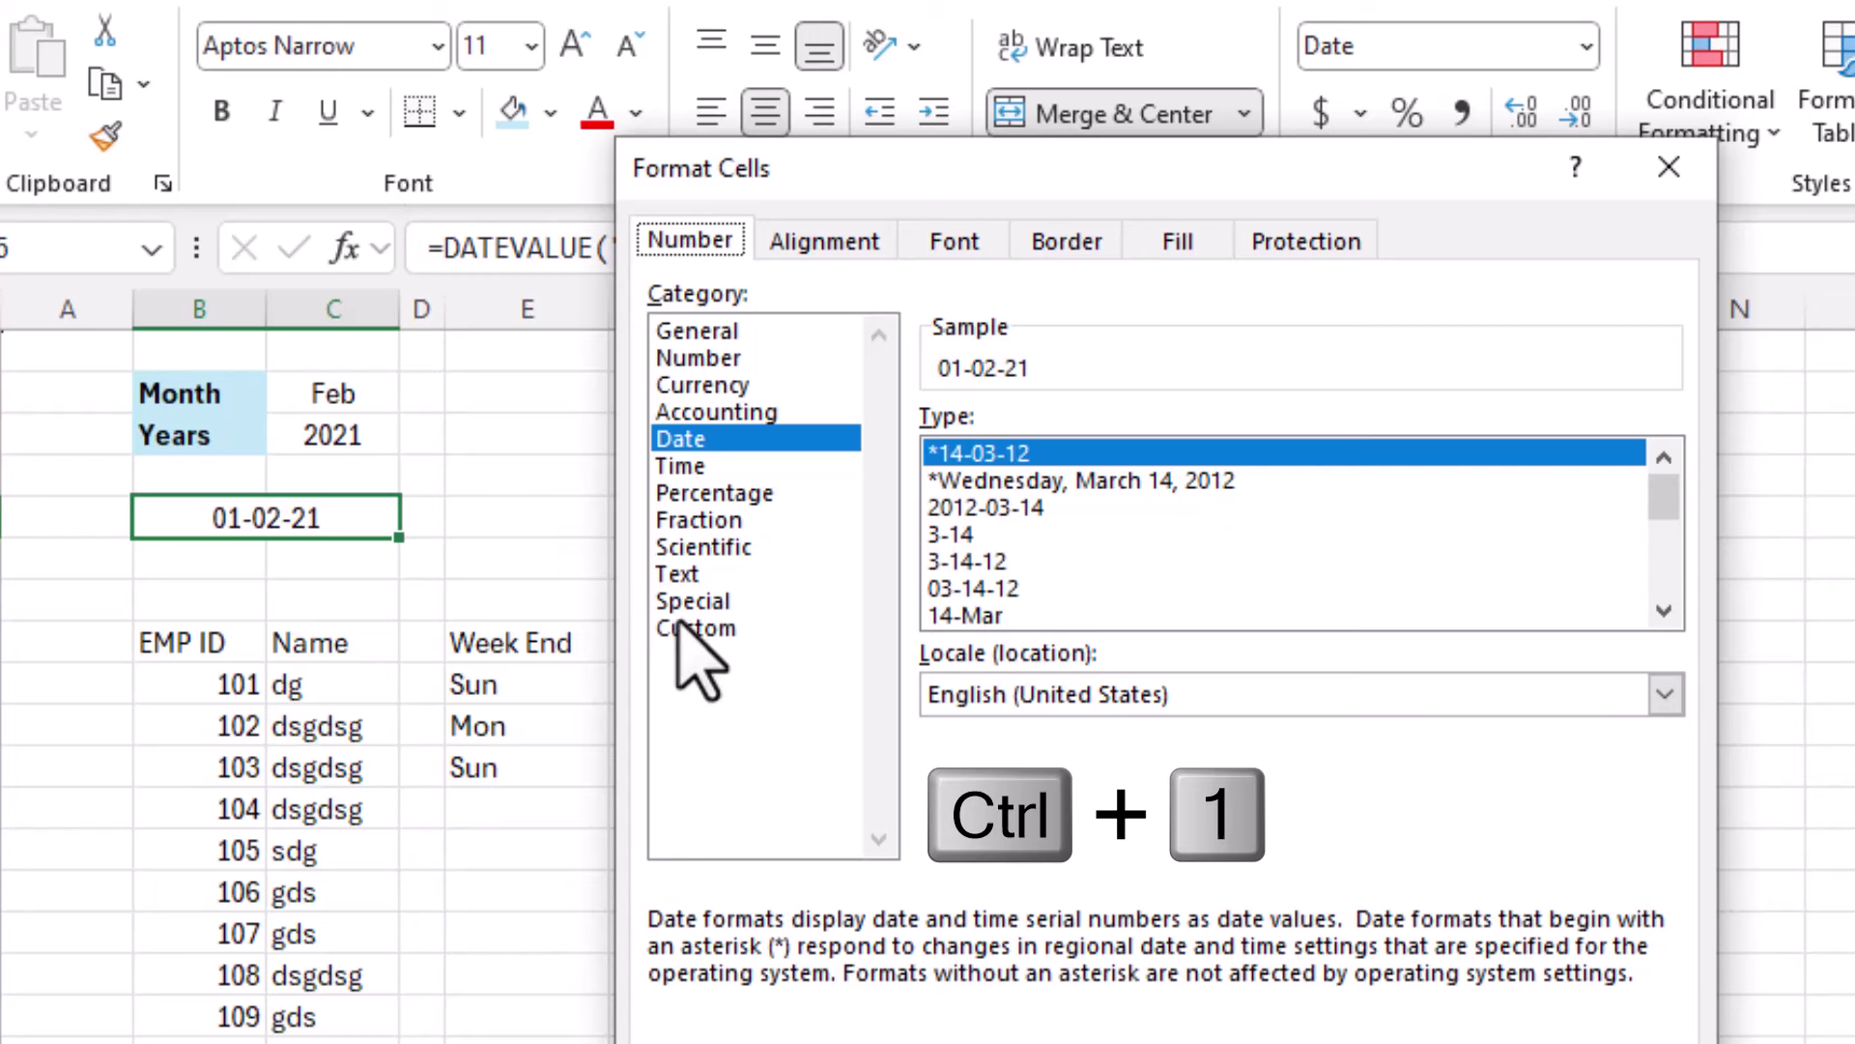
click(681, 628)
click(1084, 466)
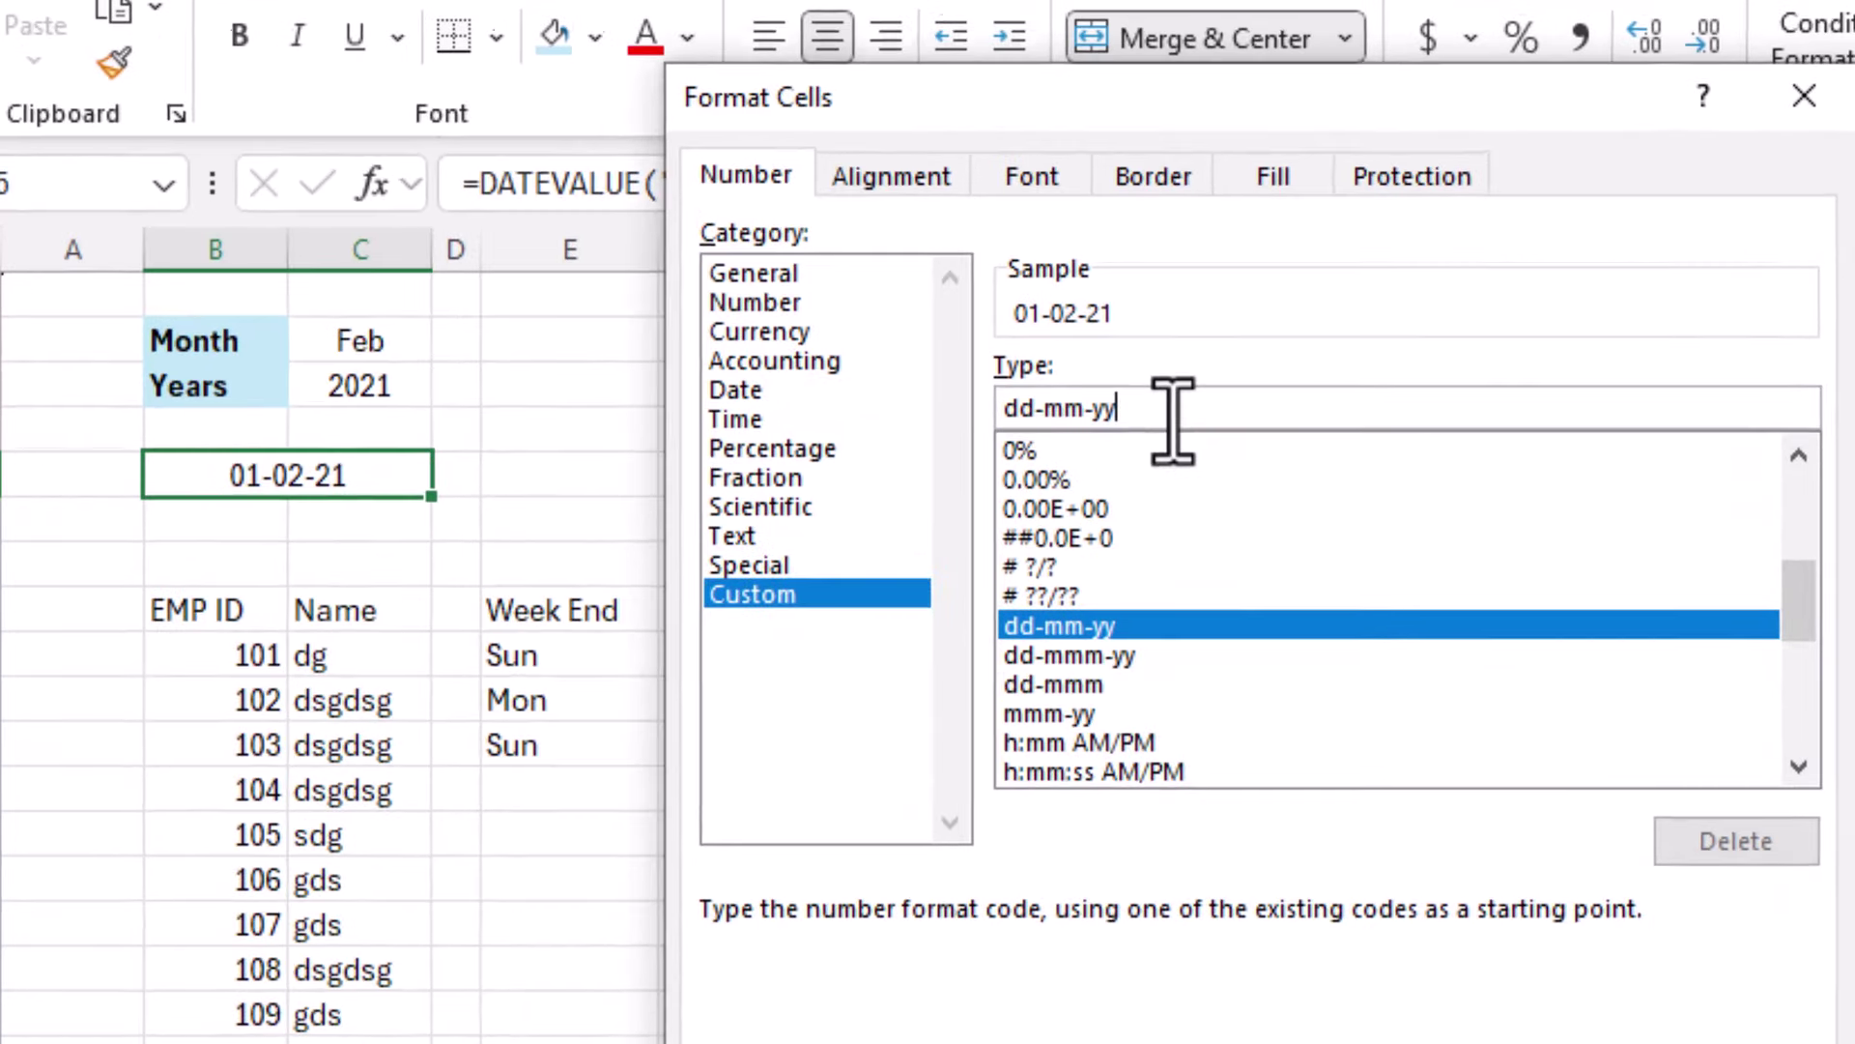
text(yy)
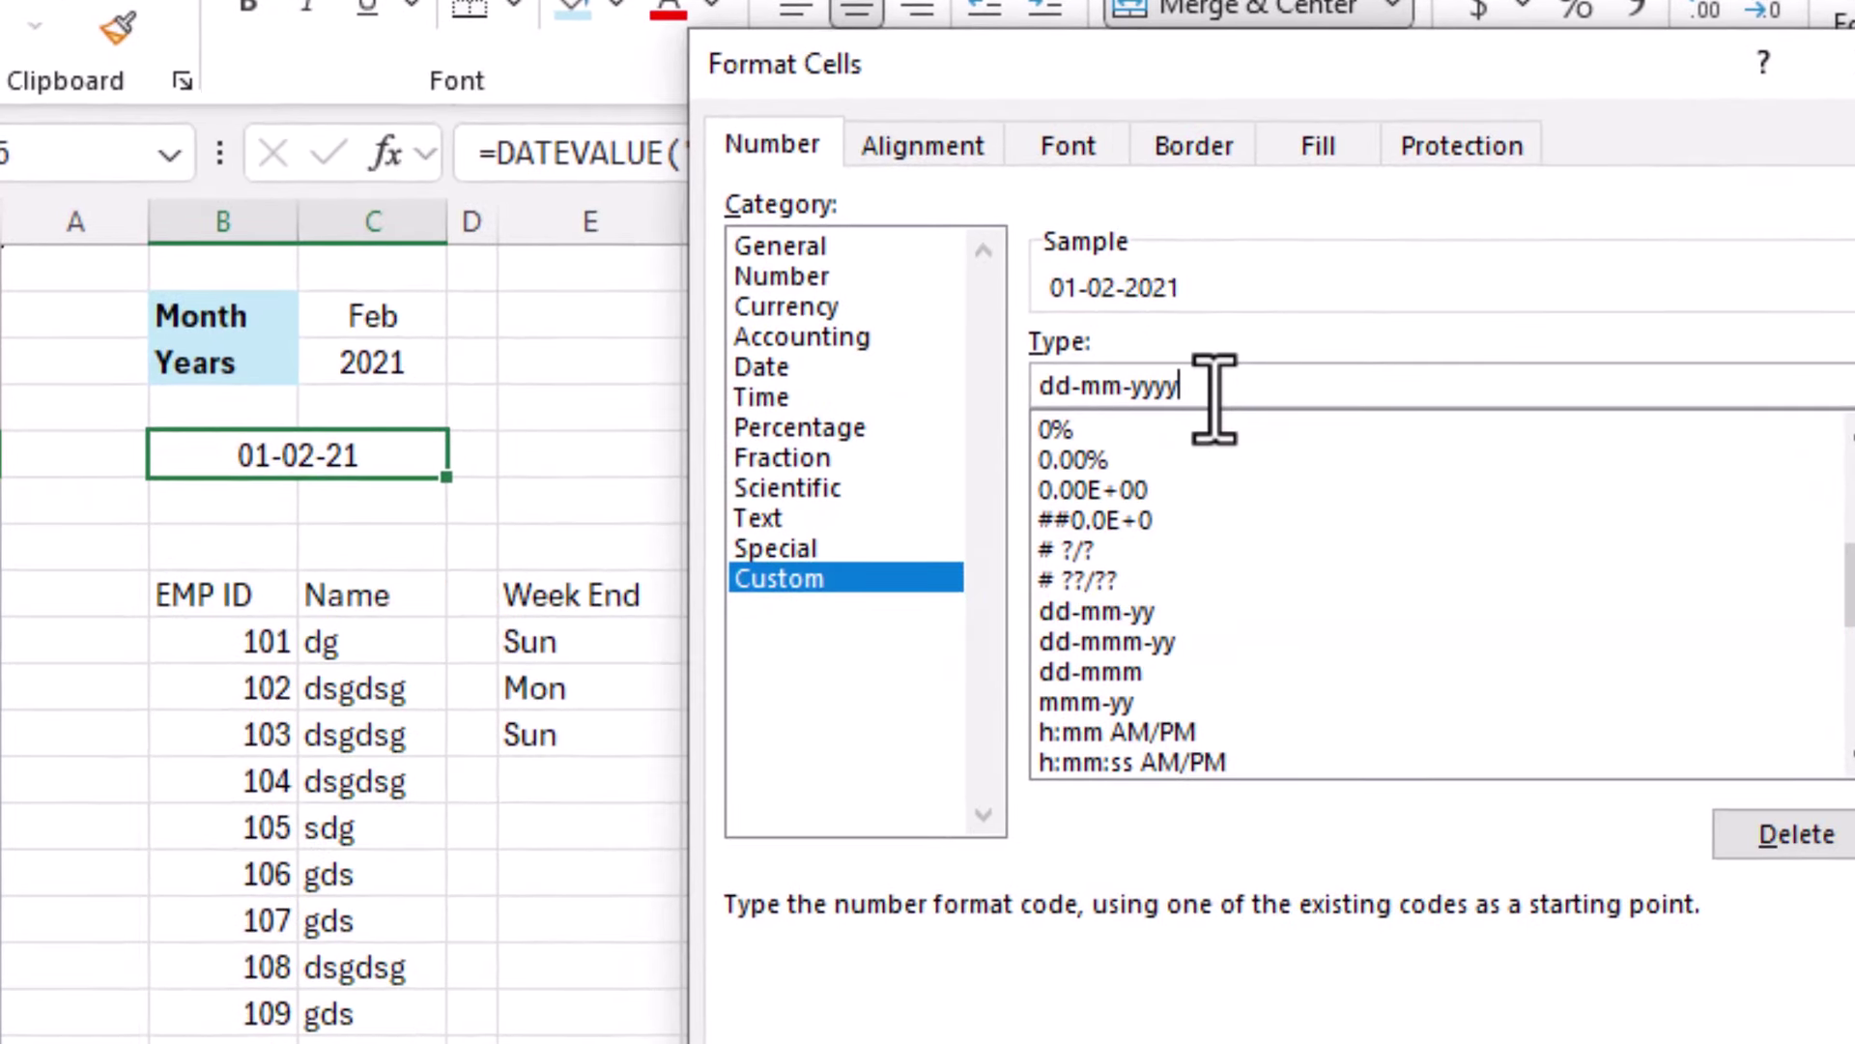
key(Return)
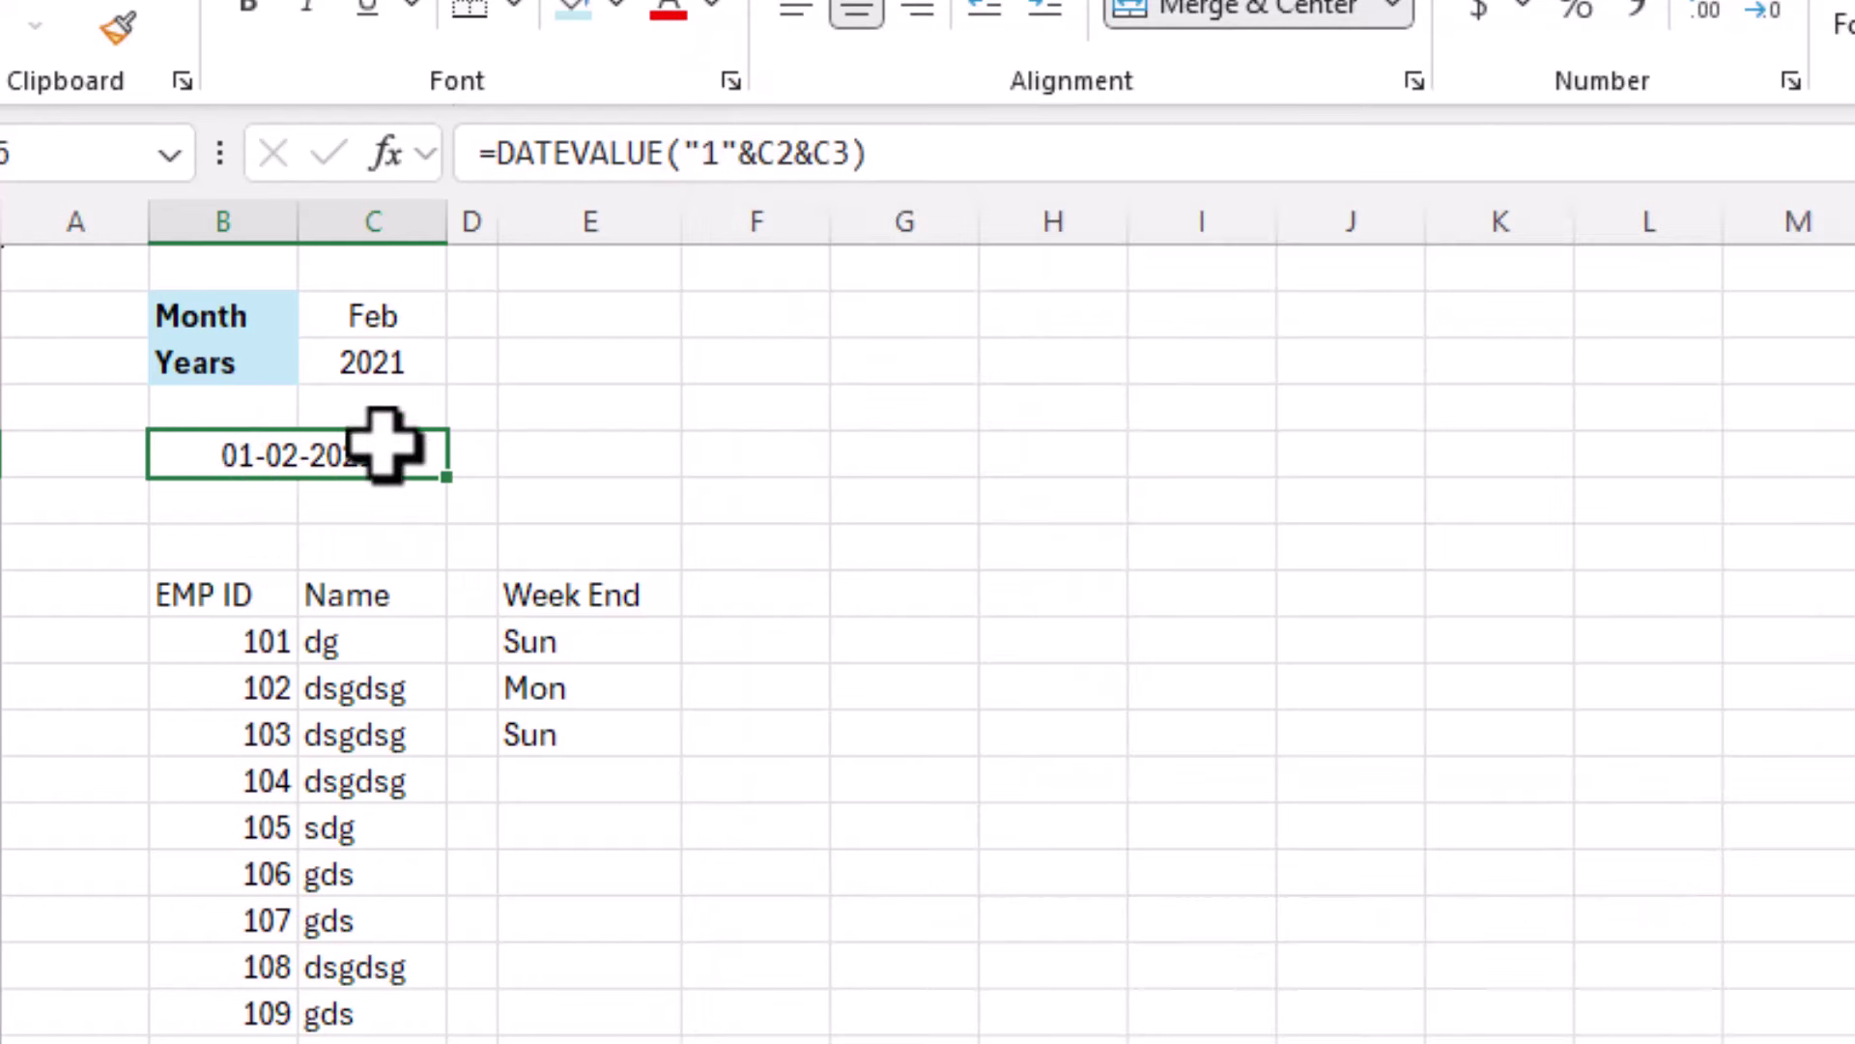
Test the date formula by selecting Jan as the month in C2 and 2023 as the year in C3.
click(386, 319)
click(466, 317)
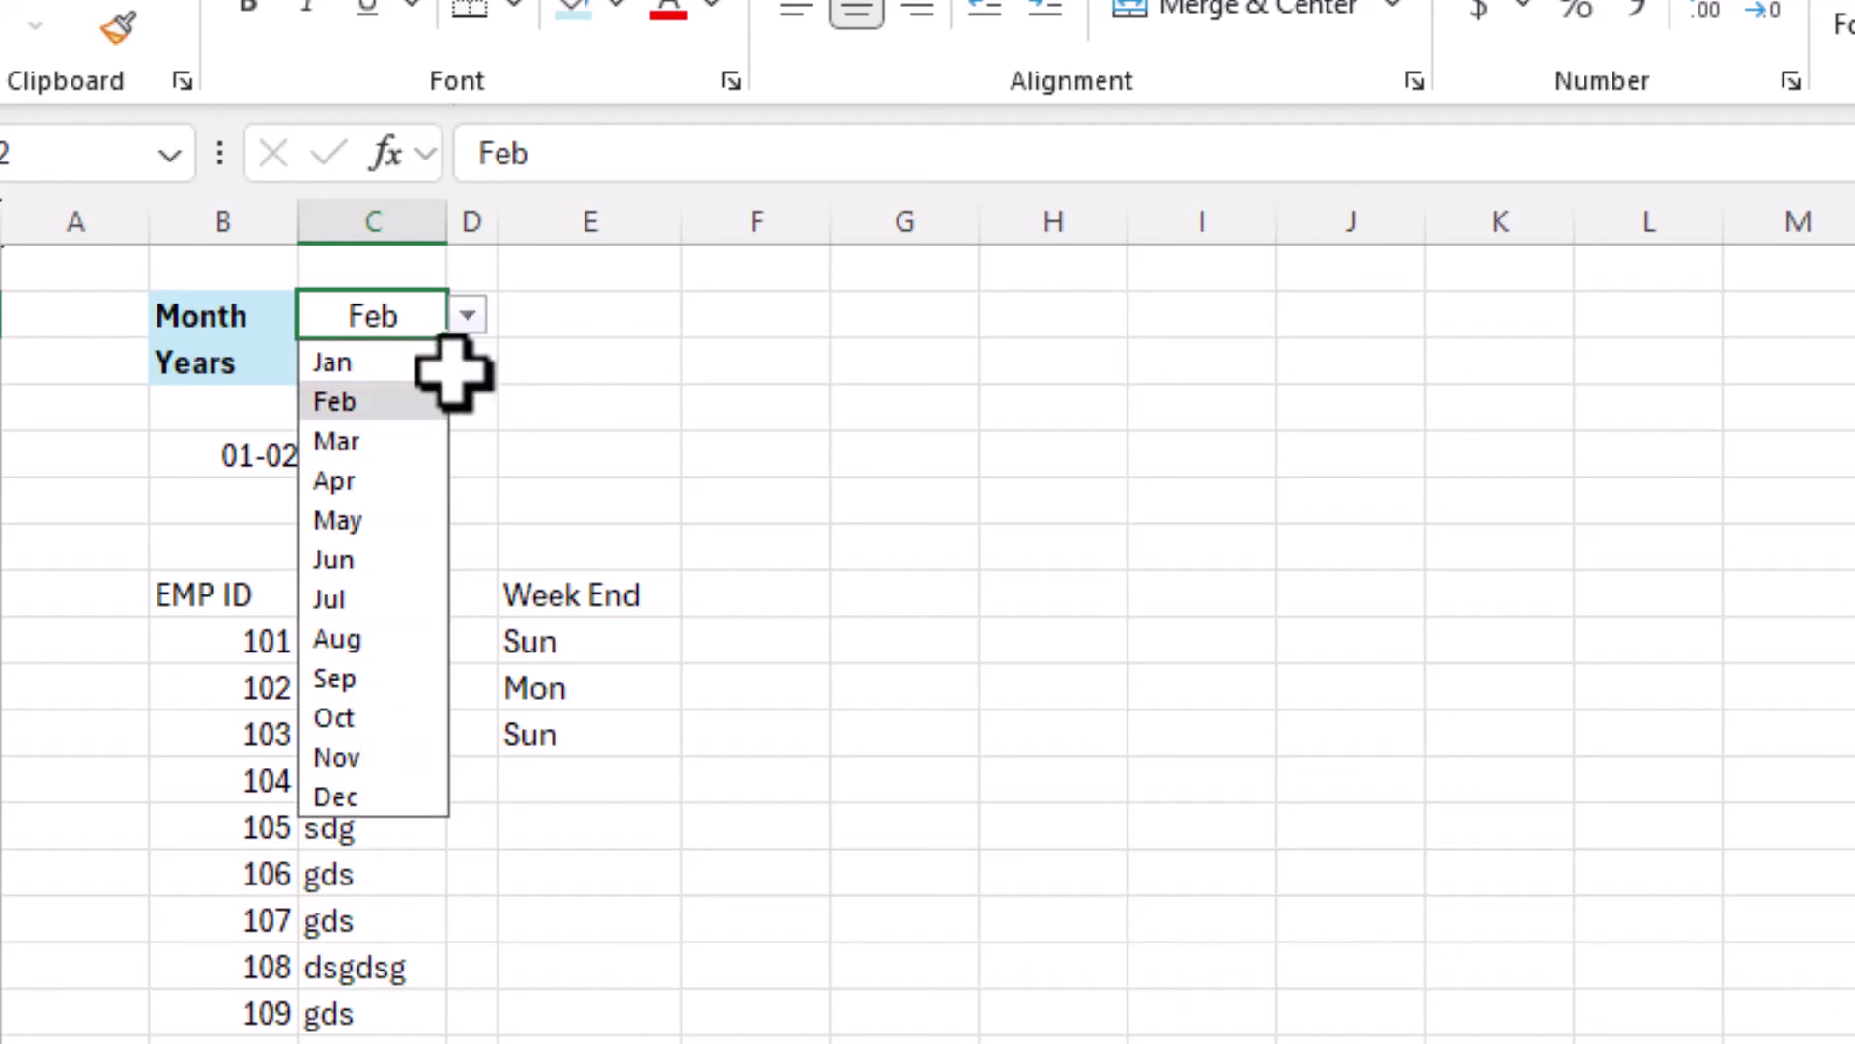
click(401, 362)
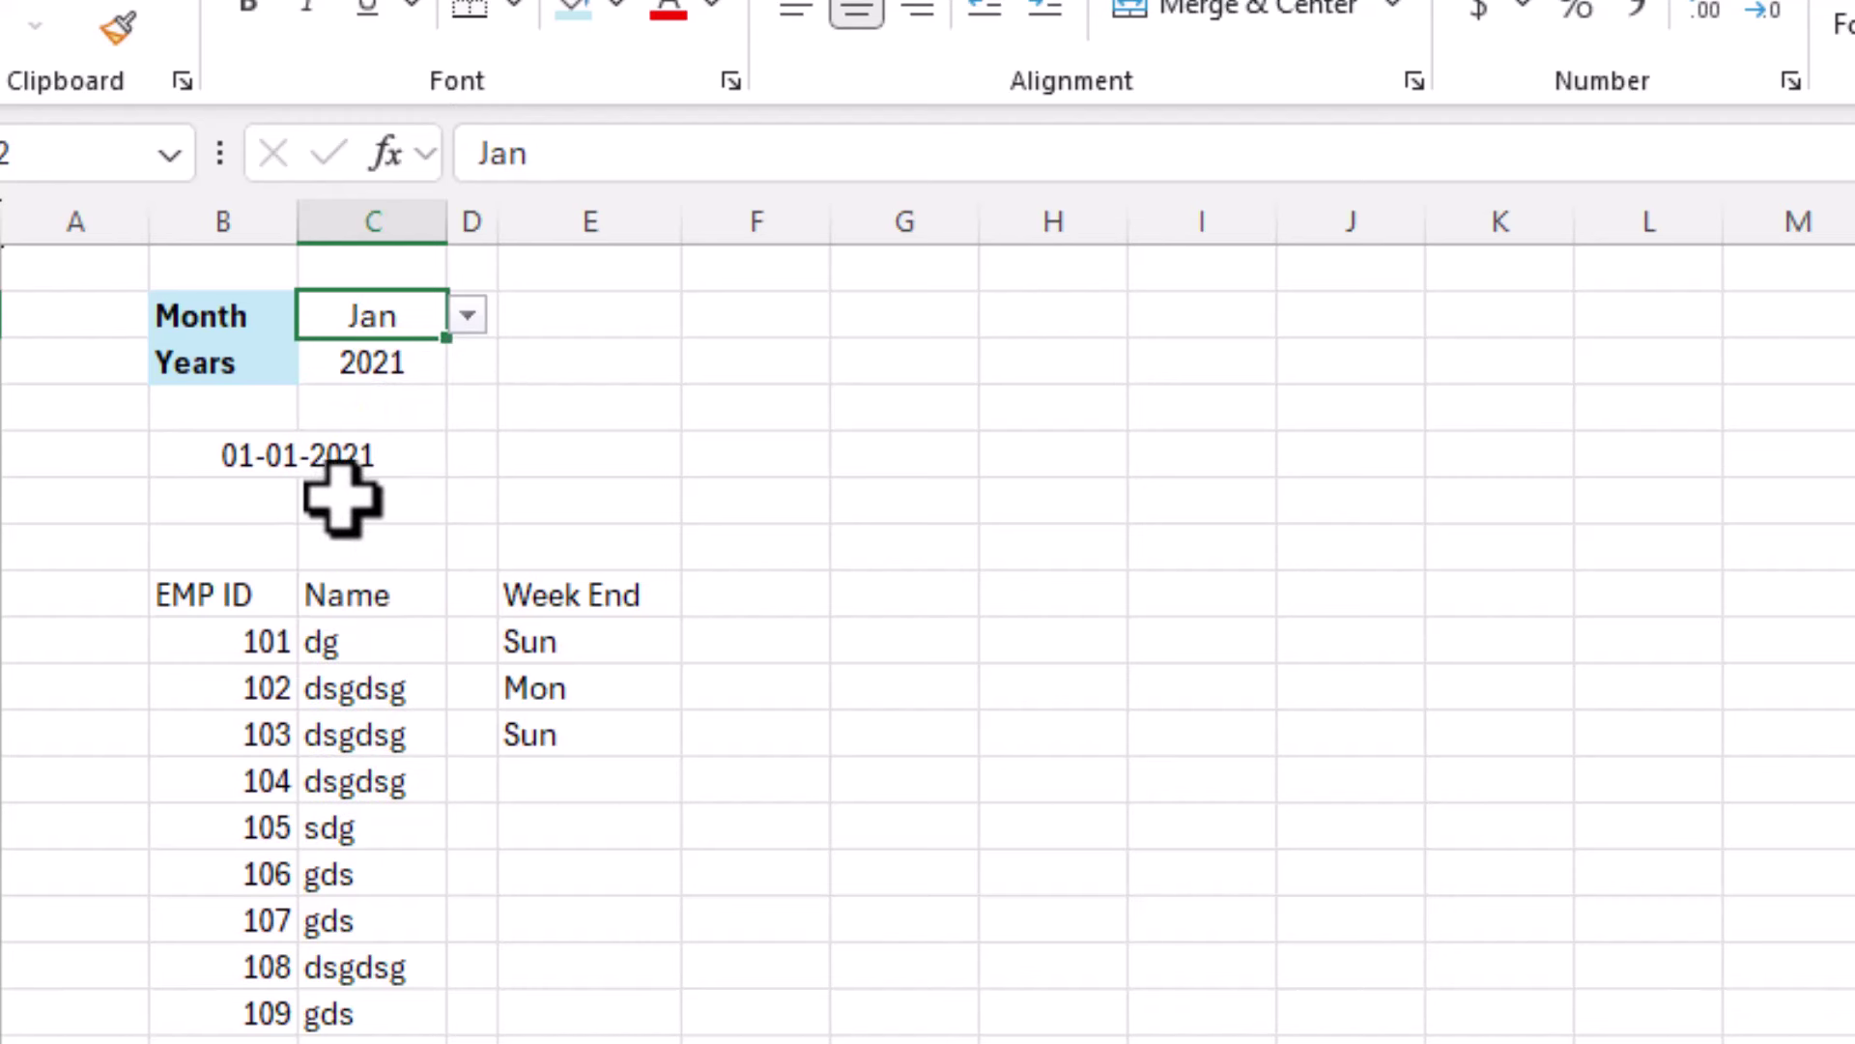
click(437, 361)
click(470, 364)
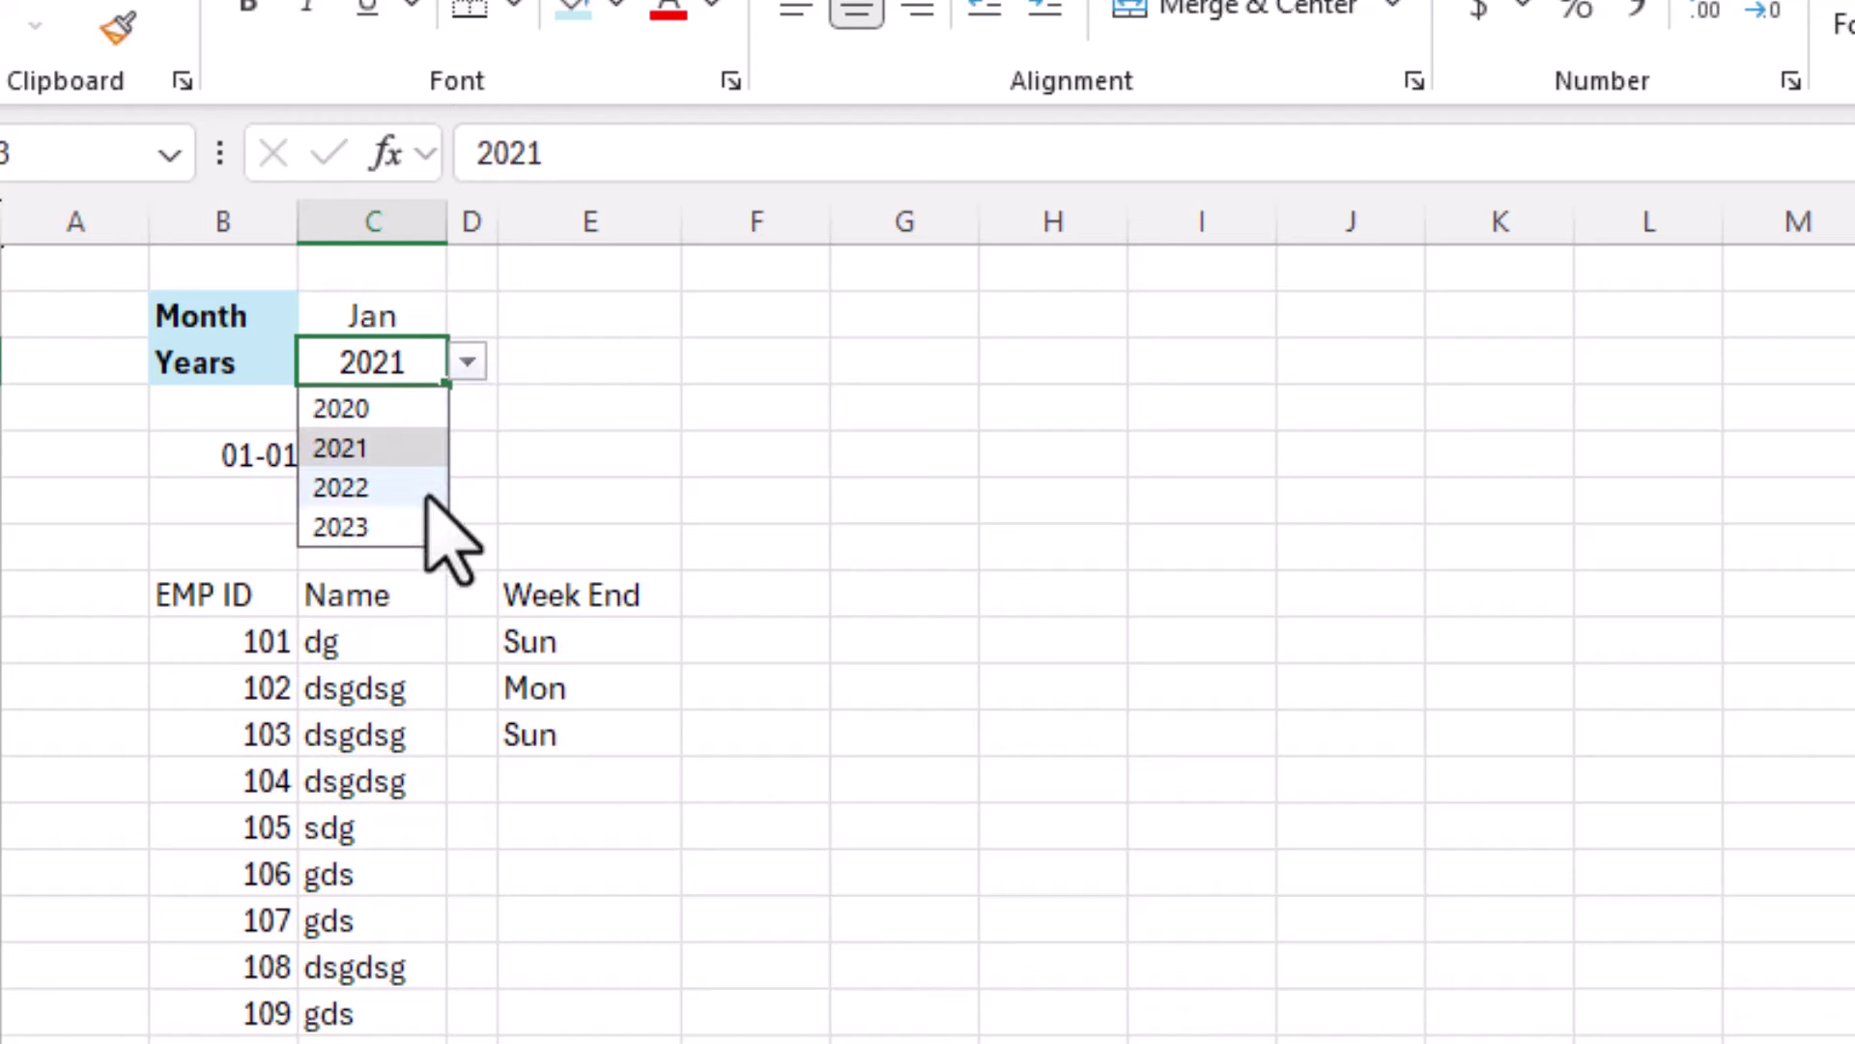
click(416, 526)
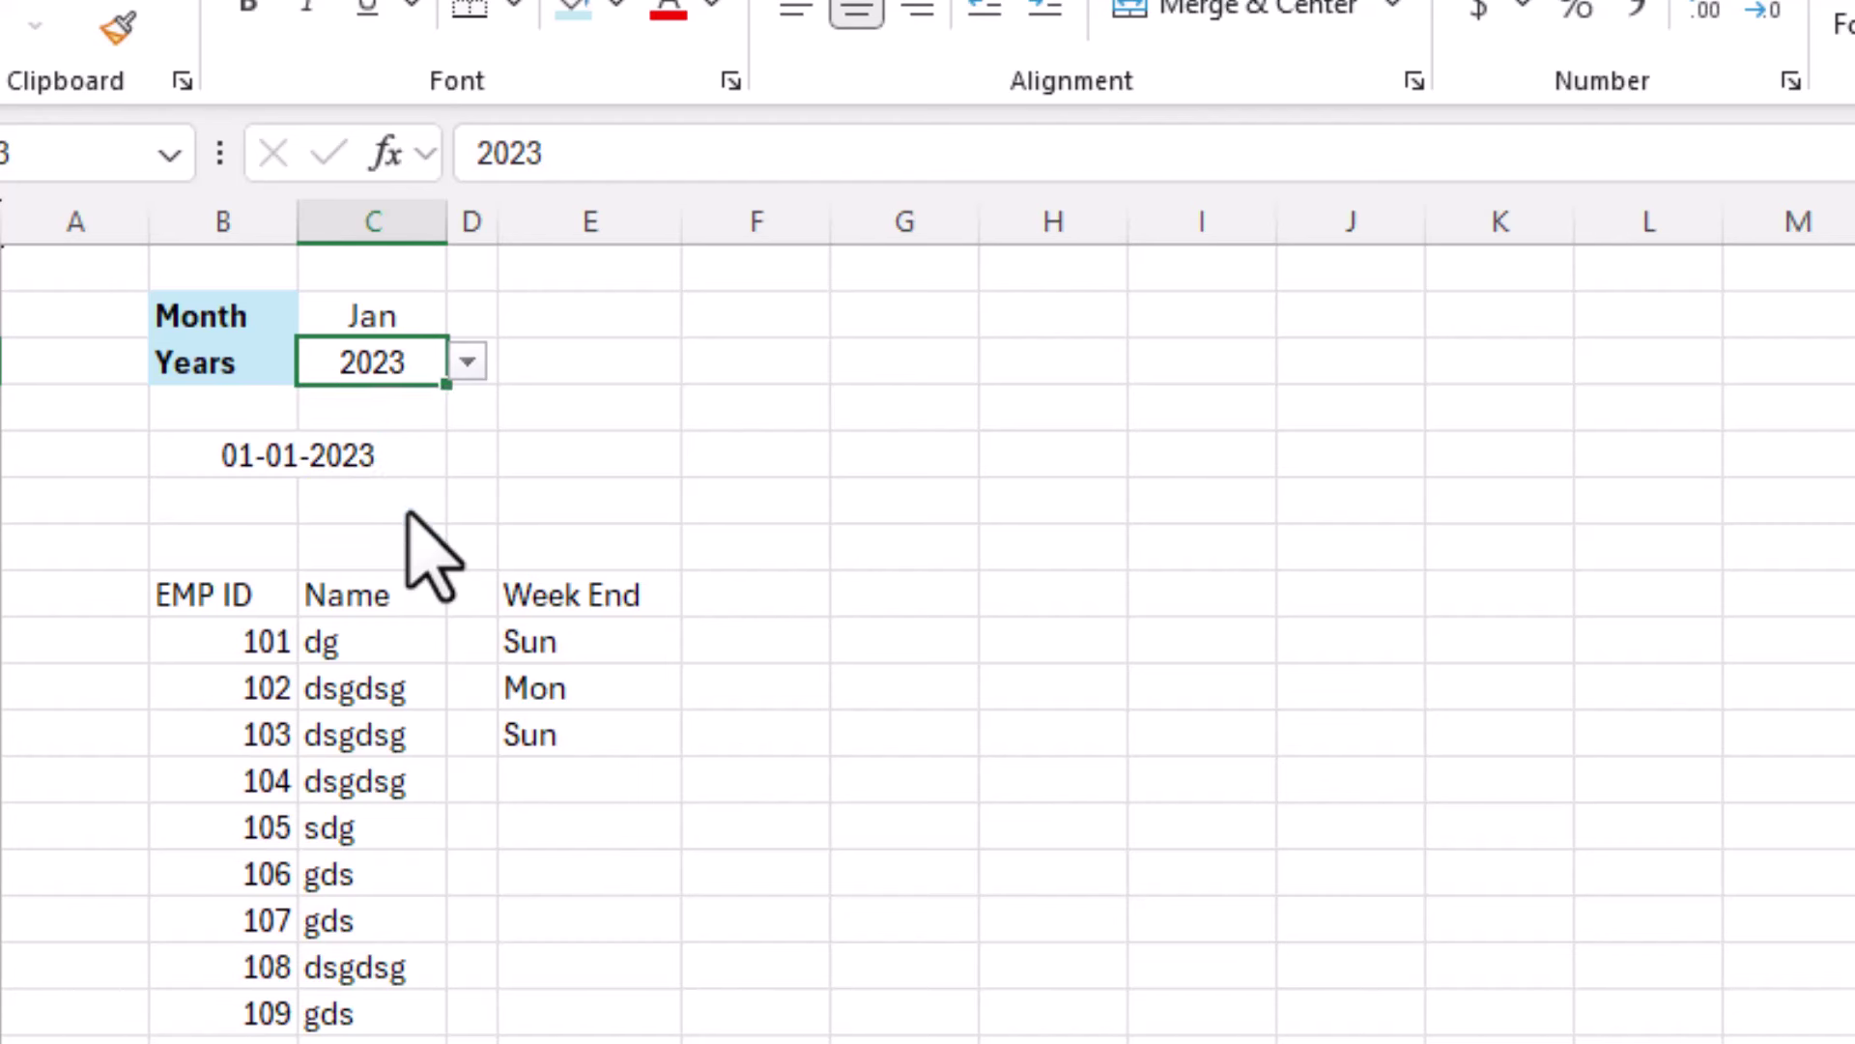
Select Mar as the month in C2 and inspect the date formula in merged cell B5.
click(386, 302)
click(466, 316)
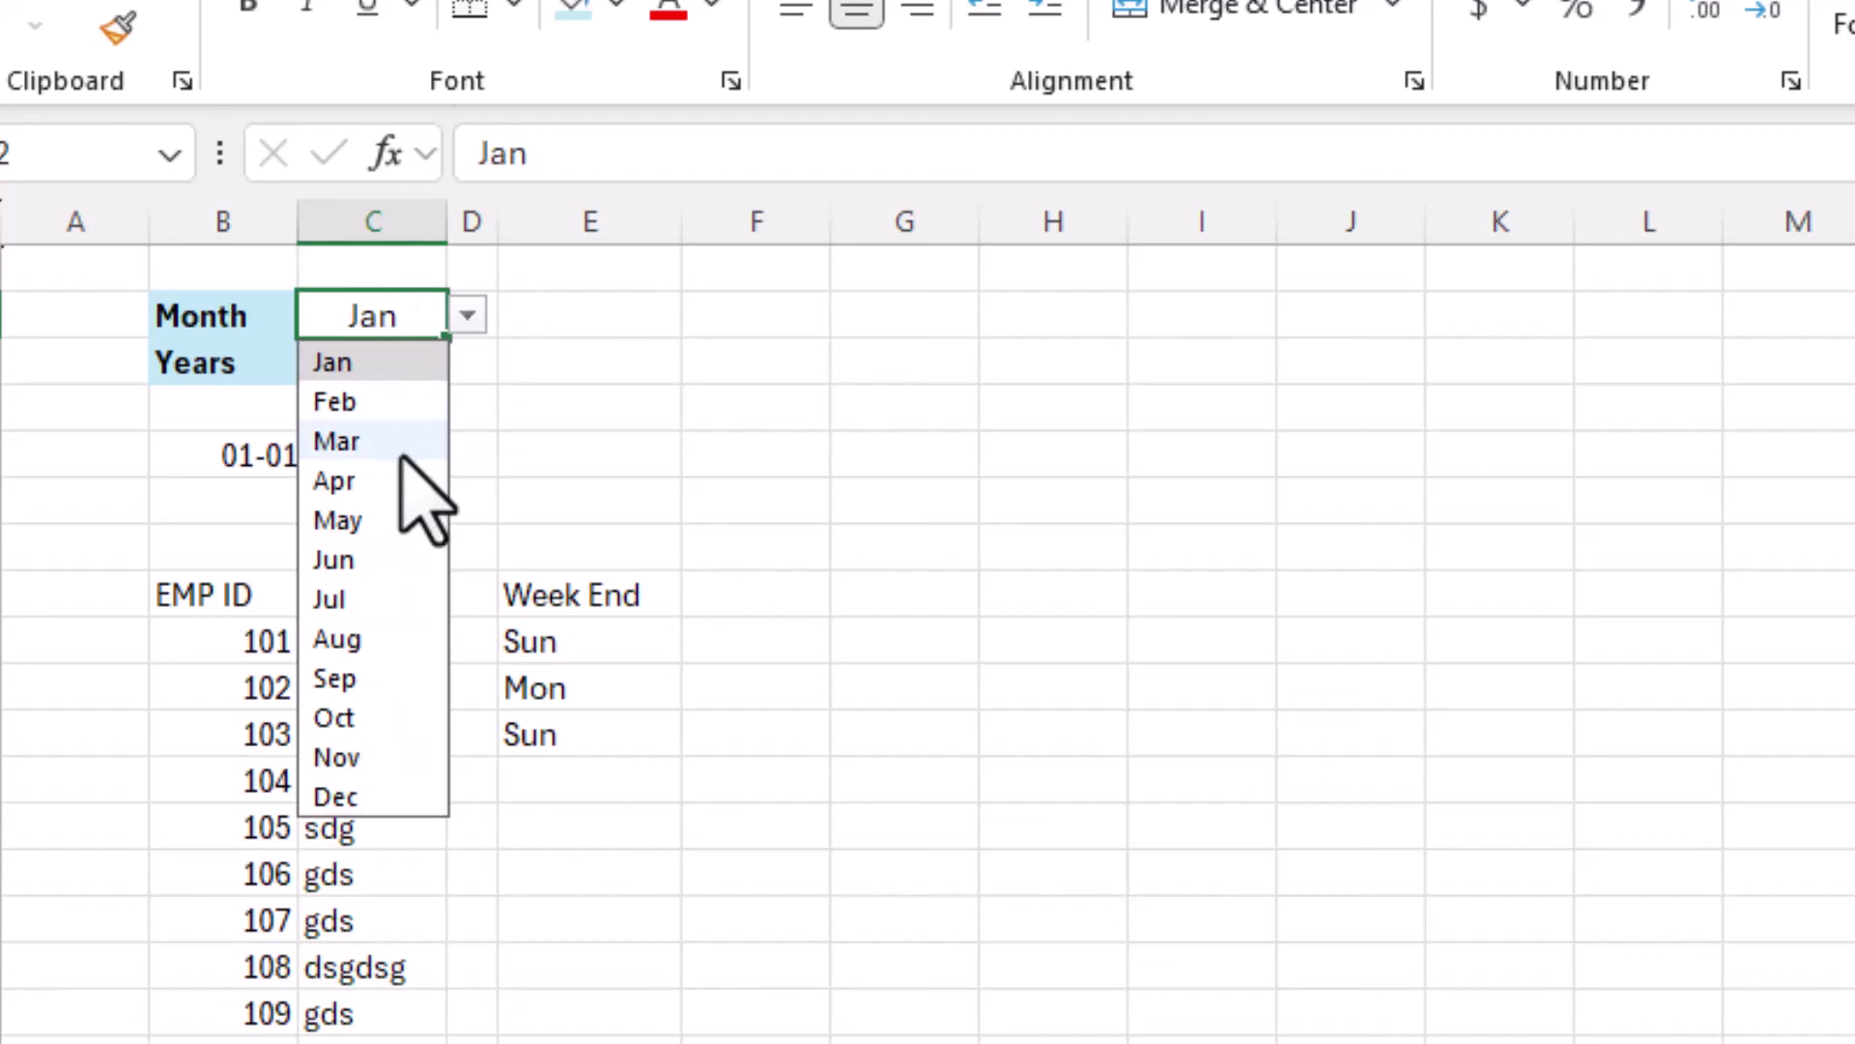
click(402, 443)
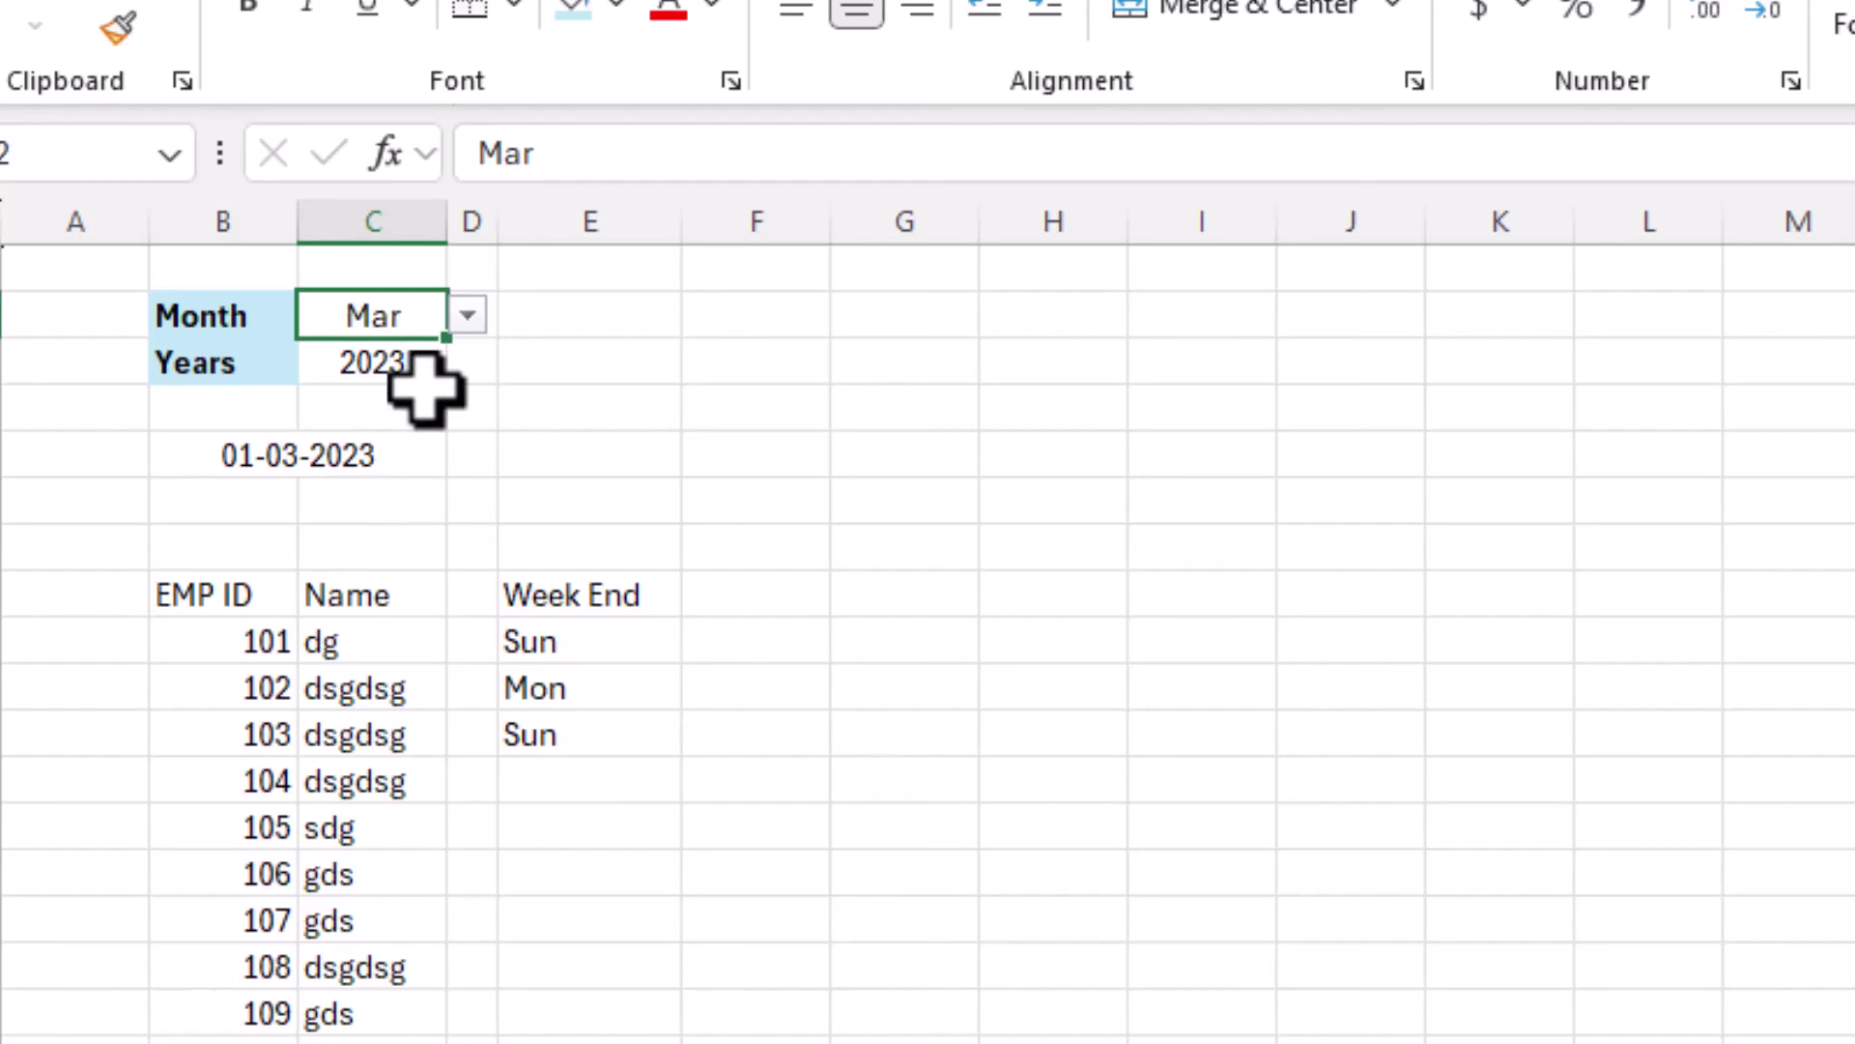
click(314, 459)
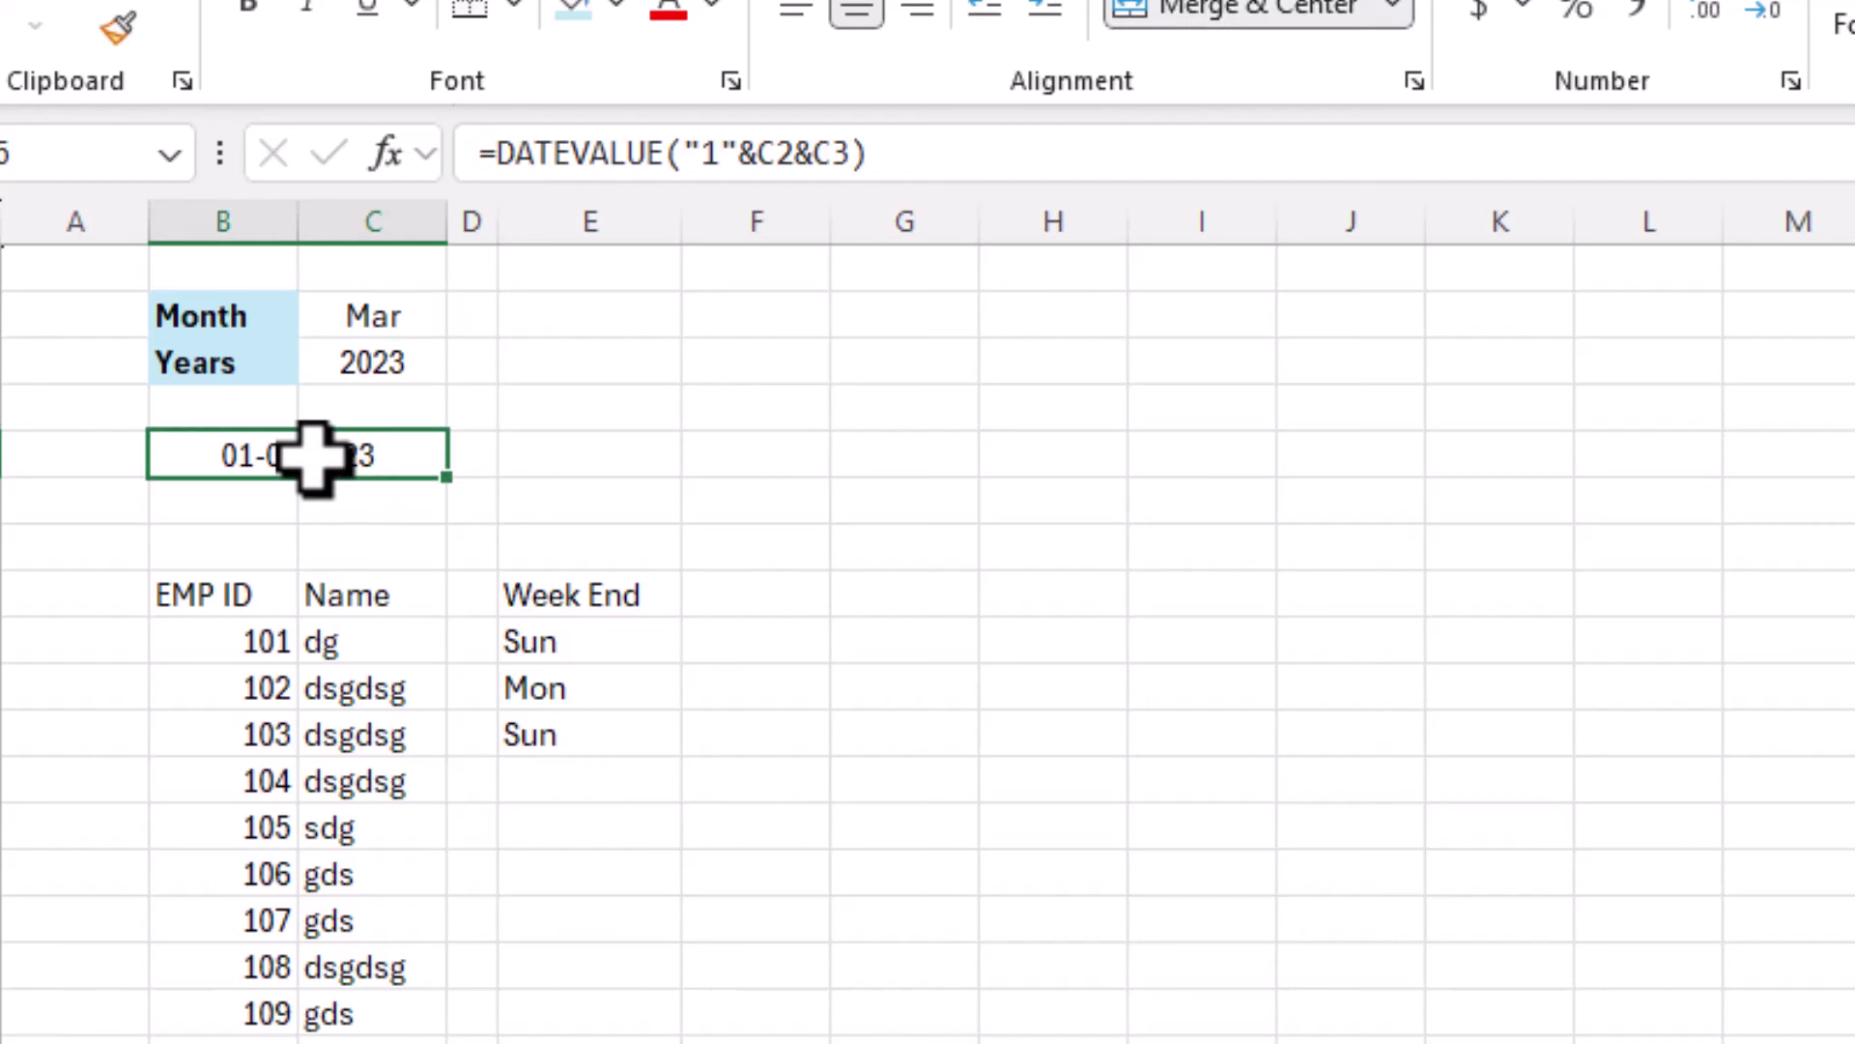
Merge and centre cells D5:F5 beside the month's start date.
click(535, 454)
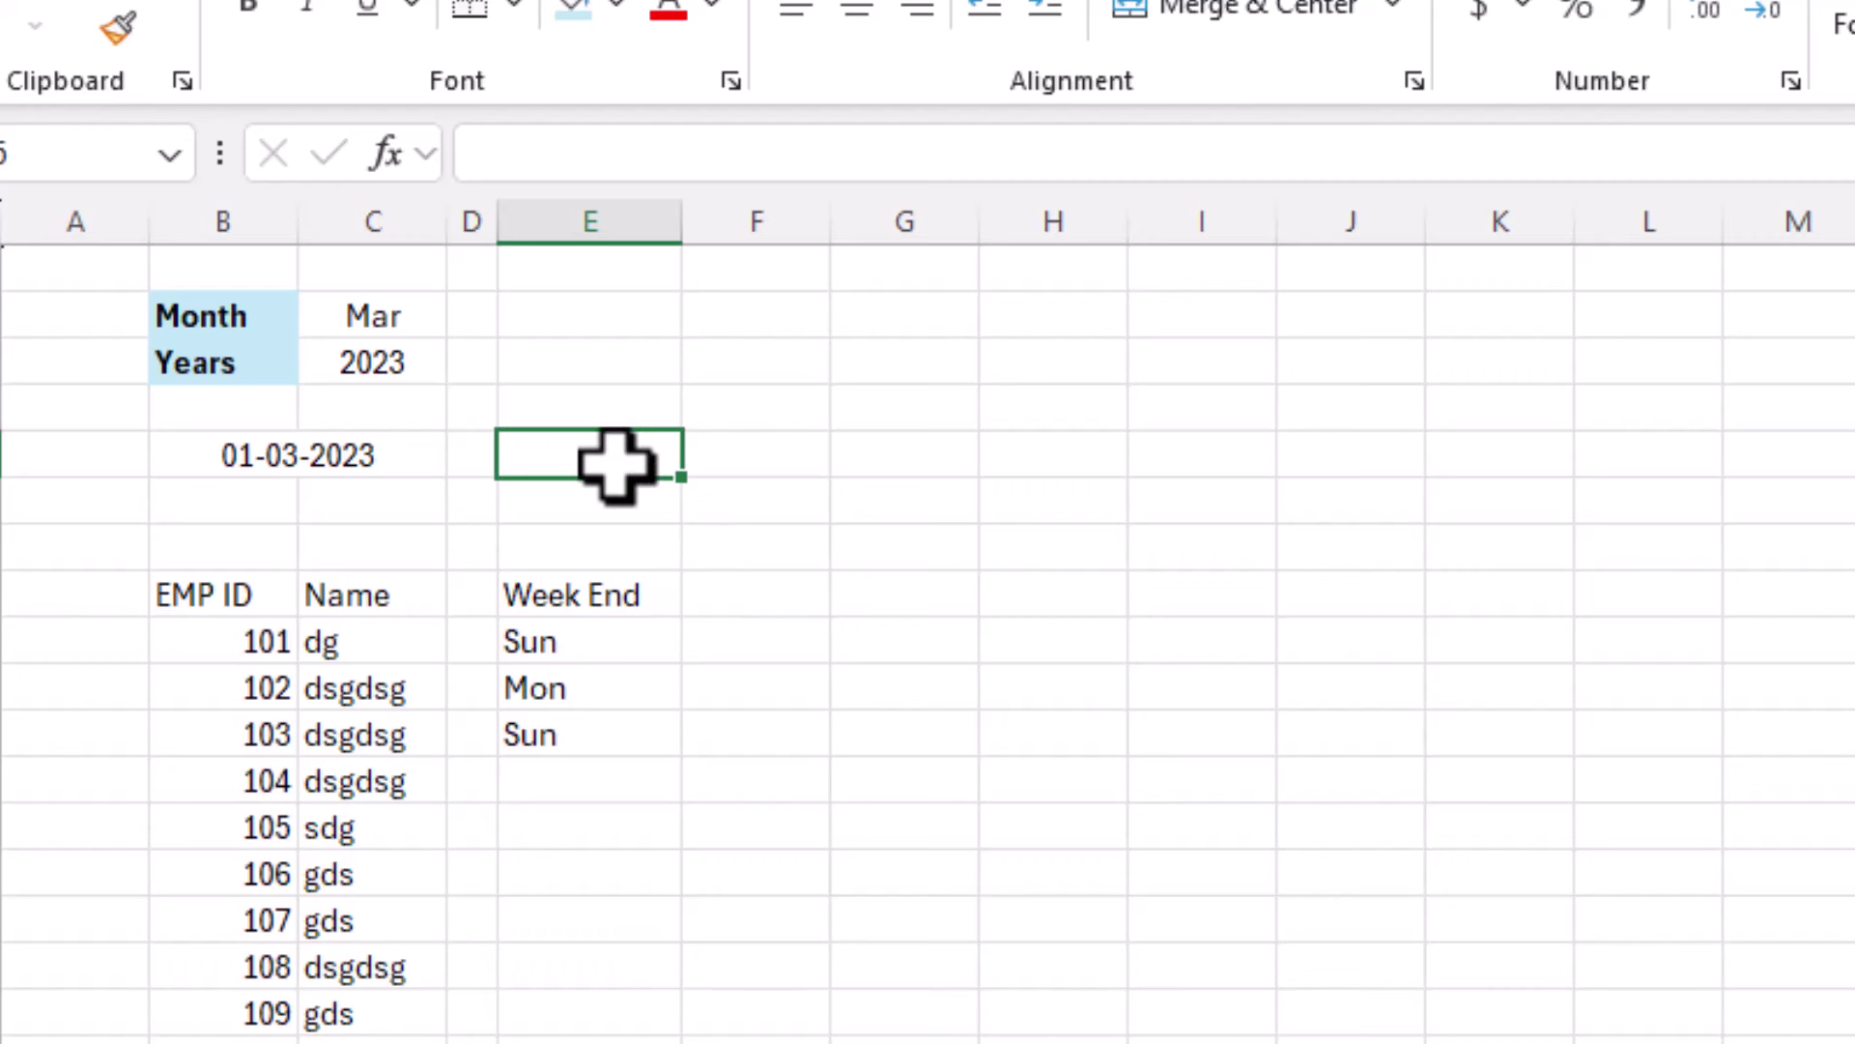
drag(470, 459, 749, 503)
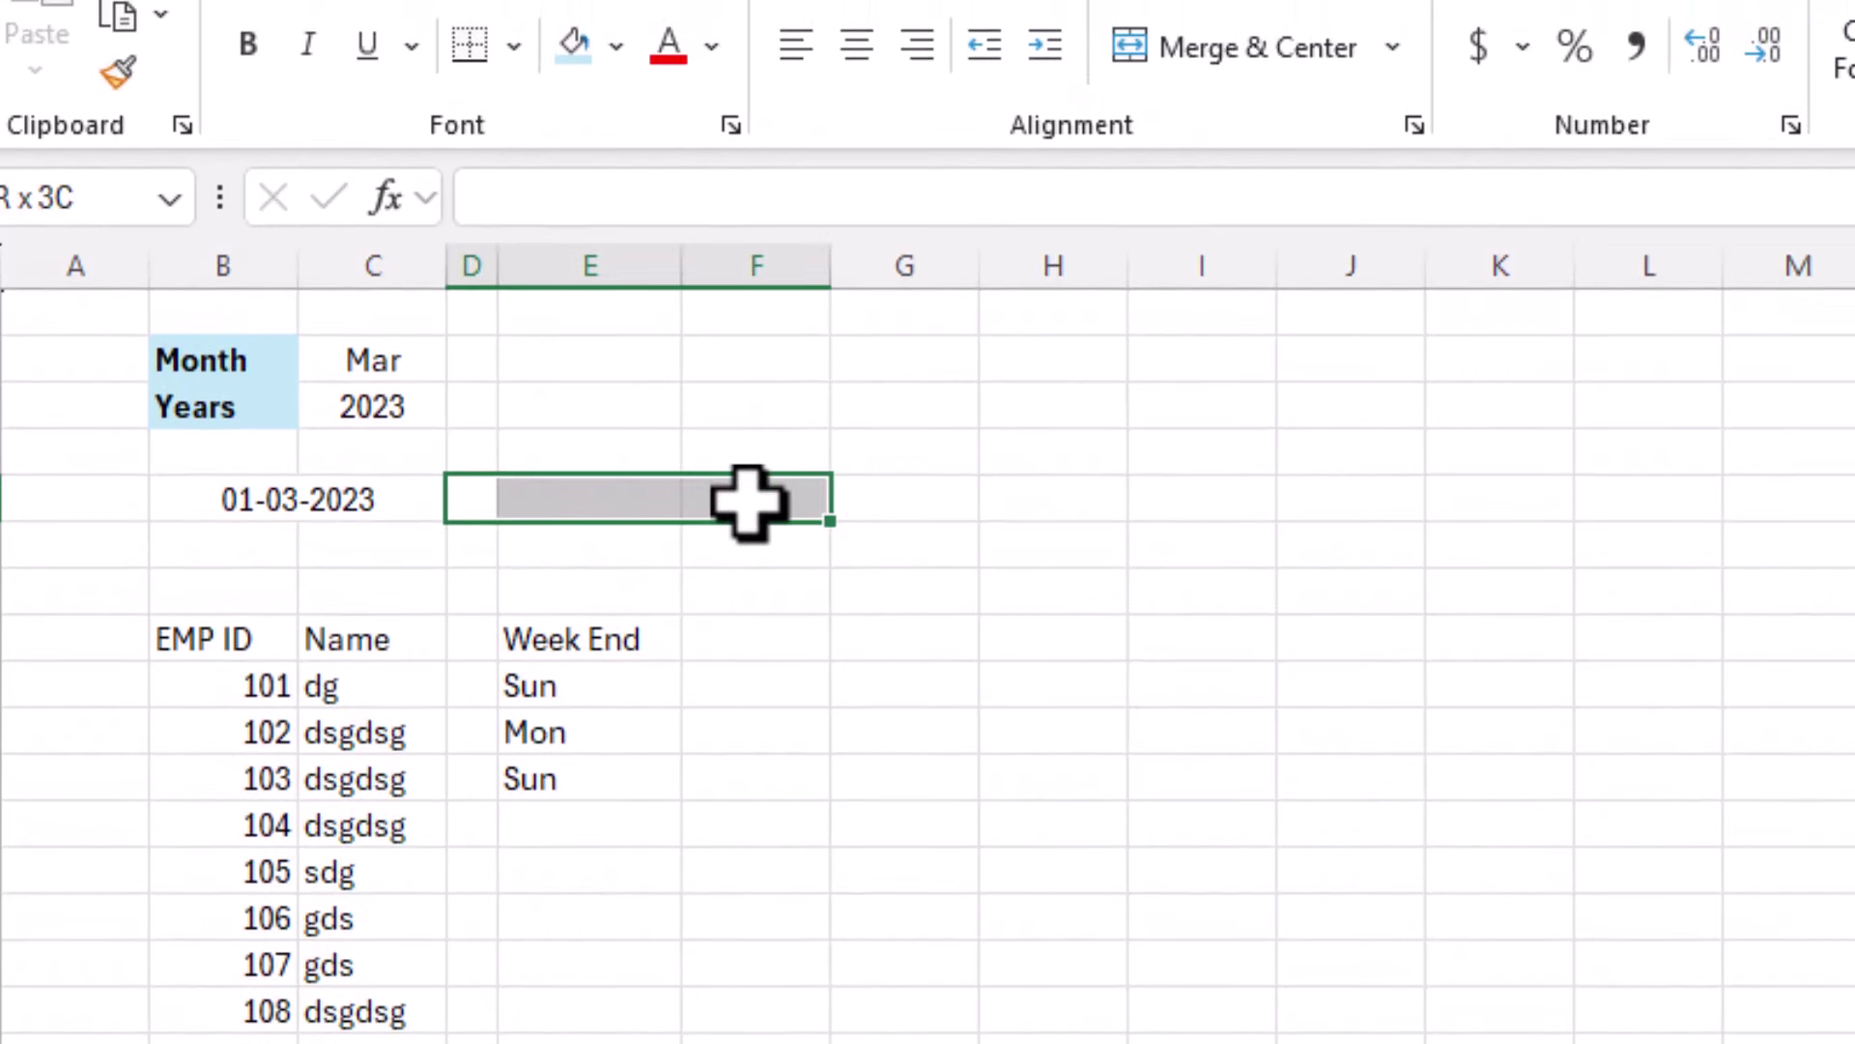
click(1179, 51)
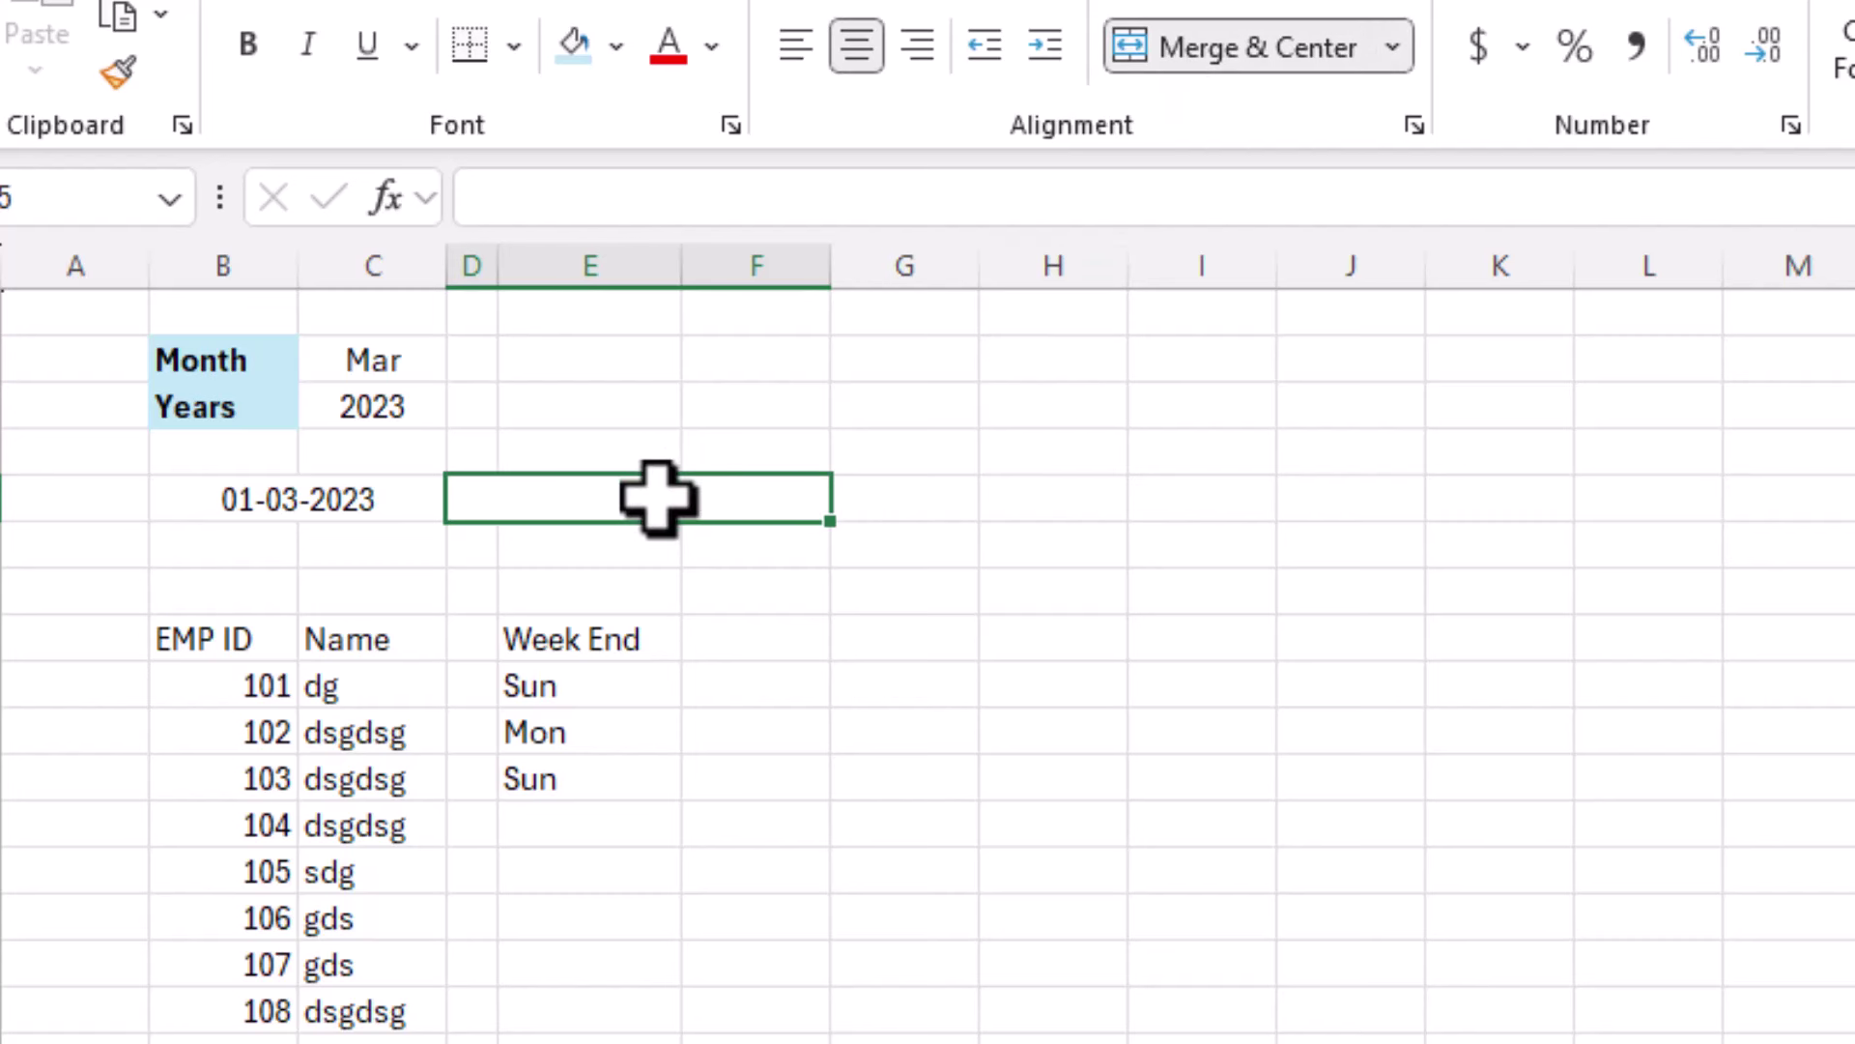
Enter the formula =EOMONTH(B5,0) in merged cell D5 to calculate the last date of the selected month.
text(=eo)
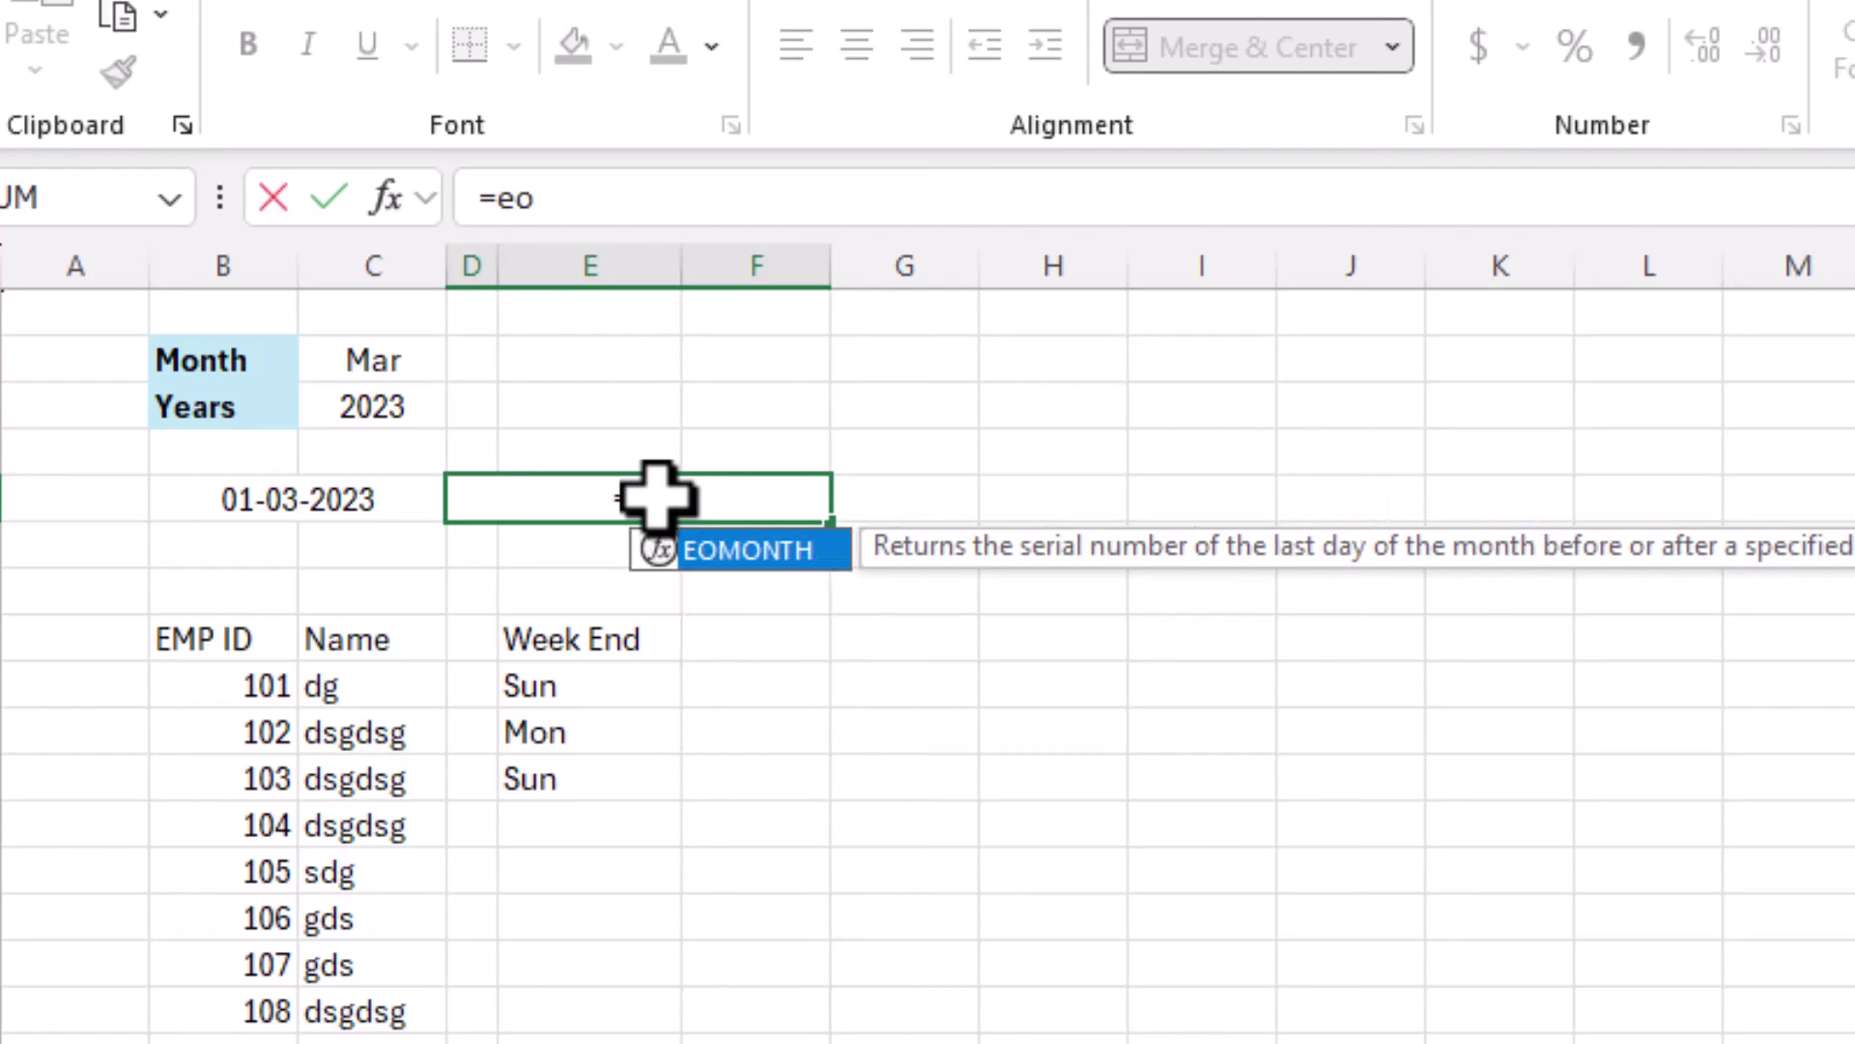
text(month)
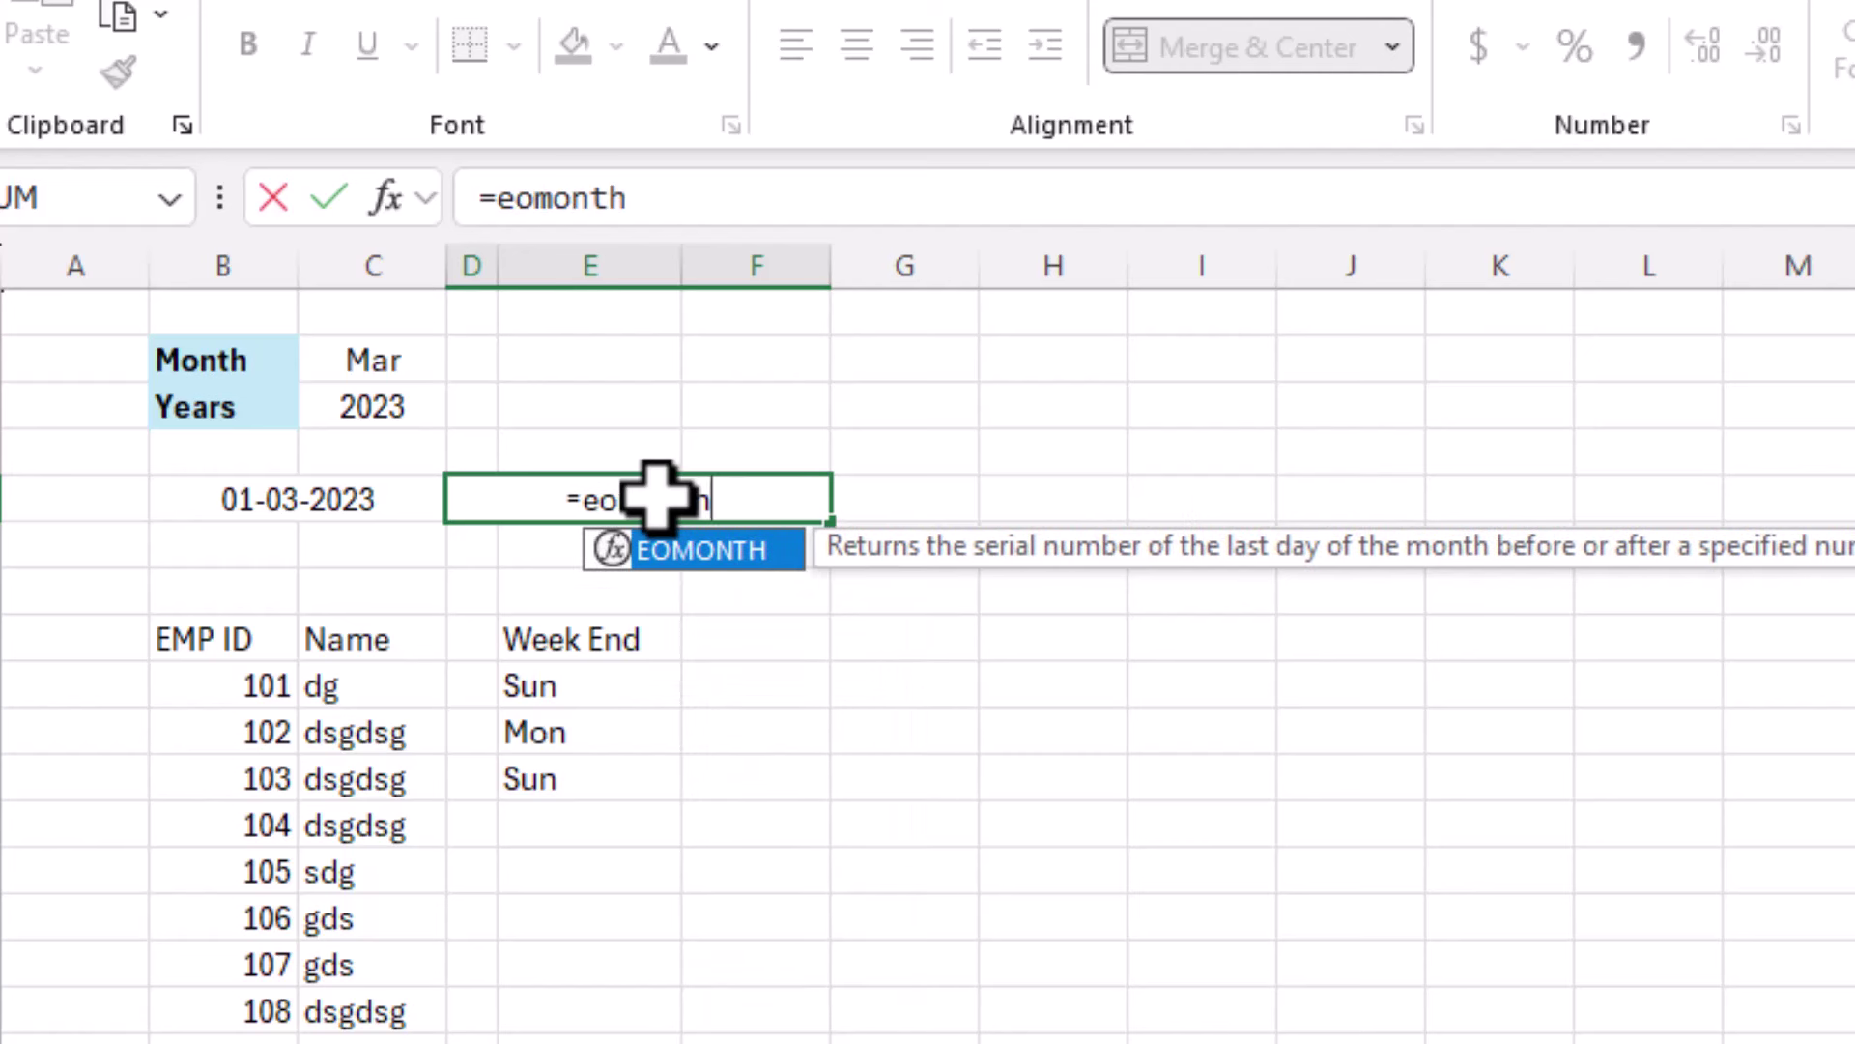
text(()
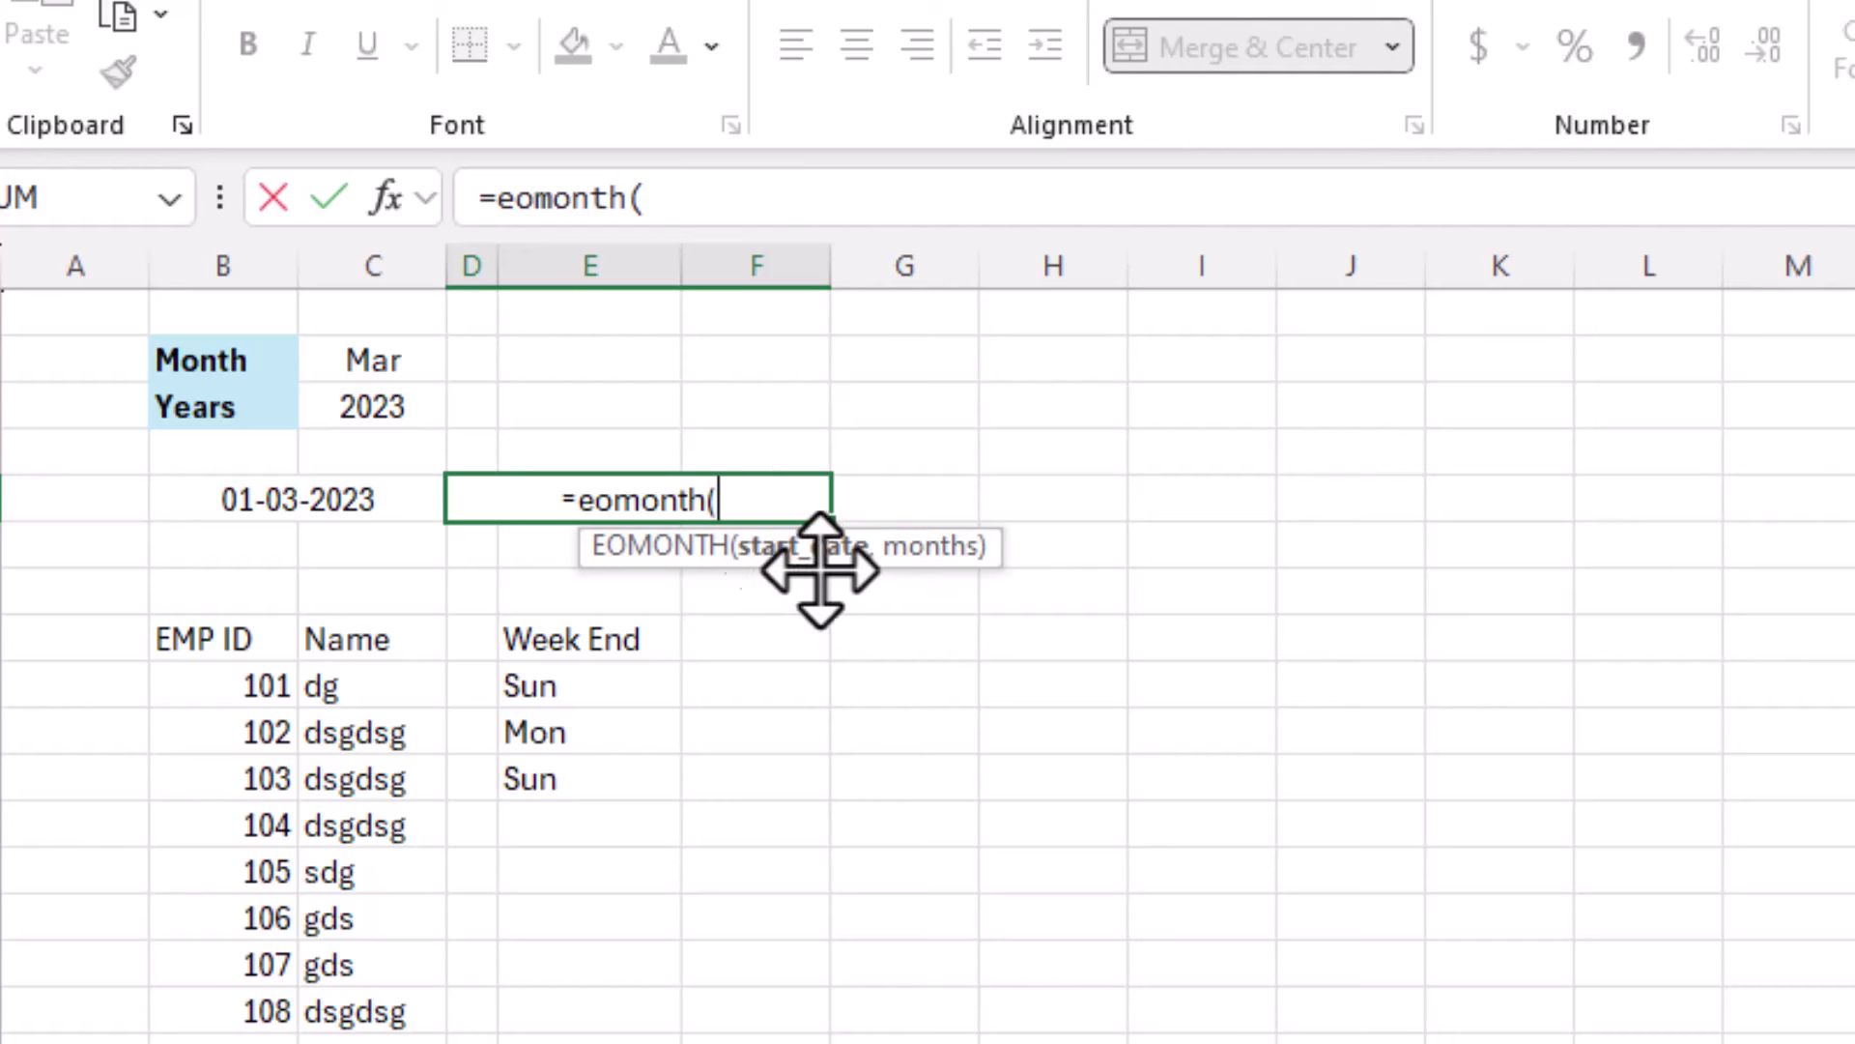
click(293, 509)
text(,0)
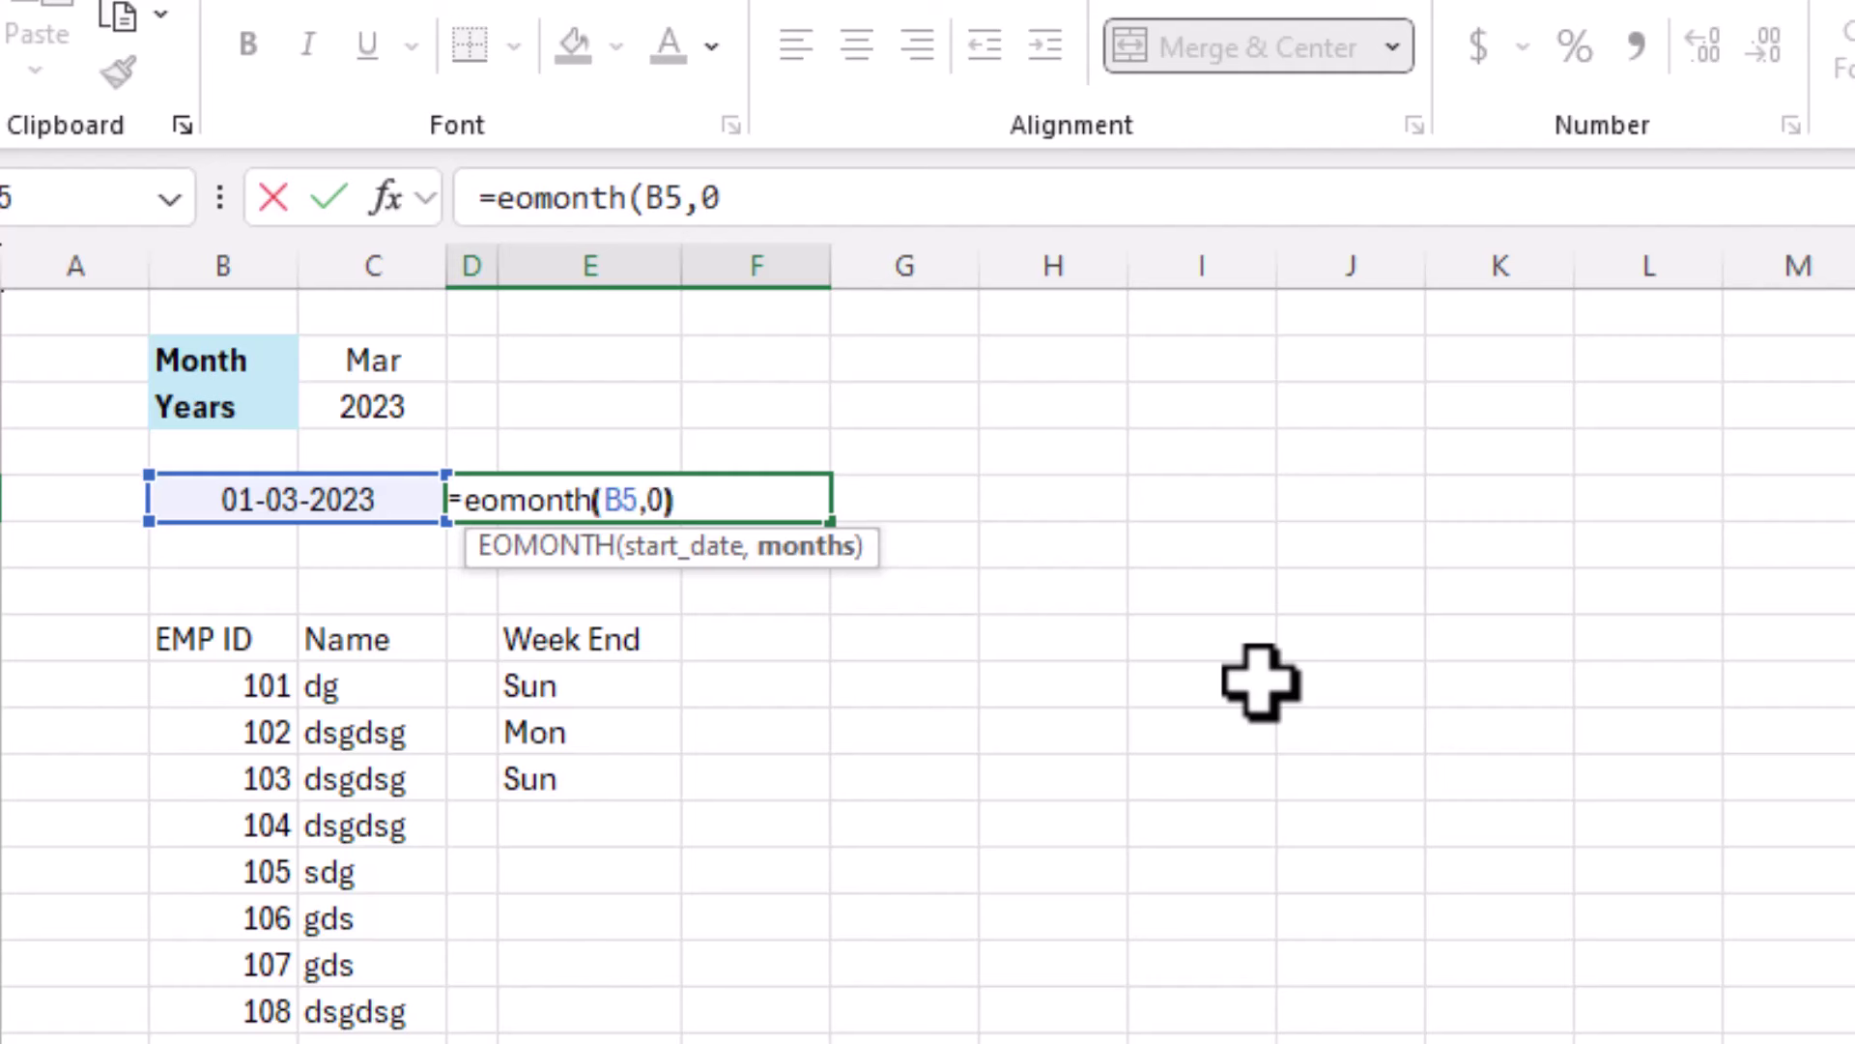
key(Return)
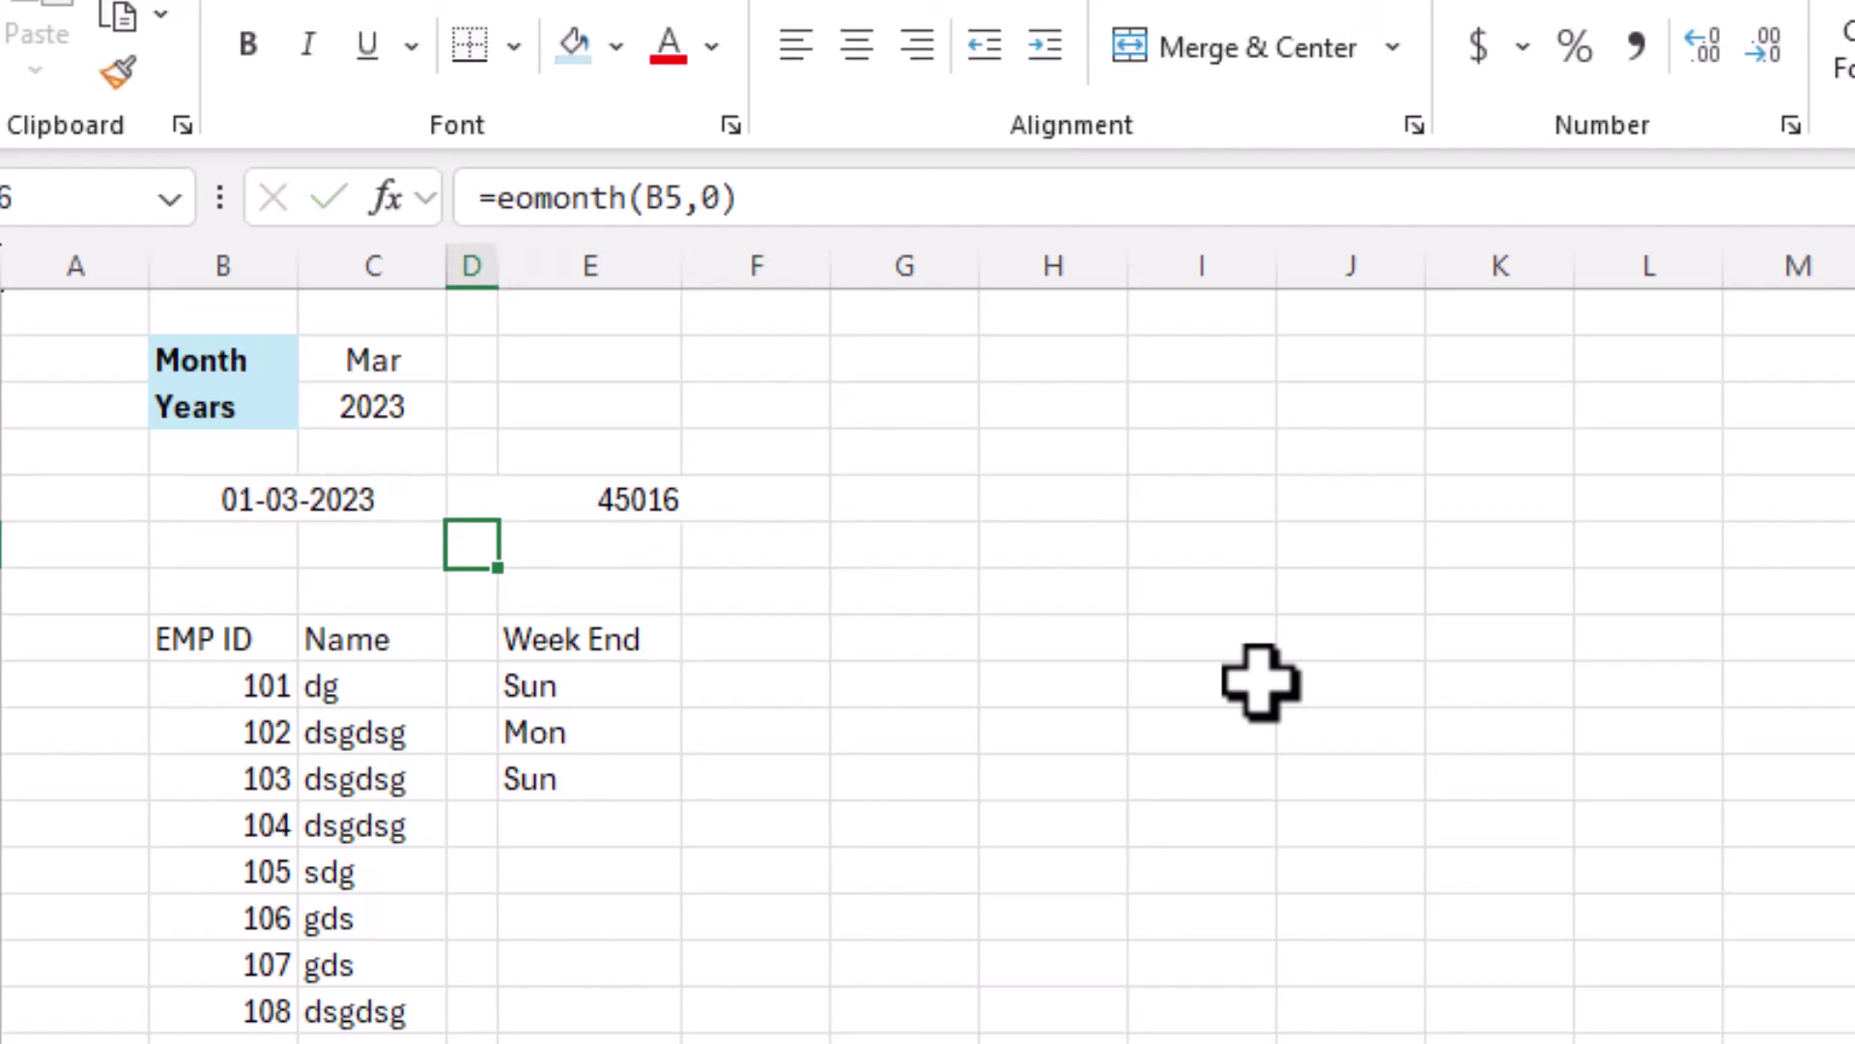
Copy the date formatting from merged cell B5 to the end-of-month cell D5 with Format Painter.
click(705, 517)
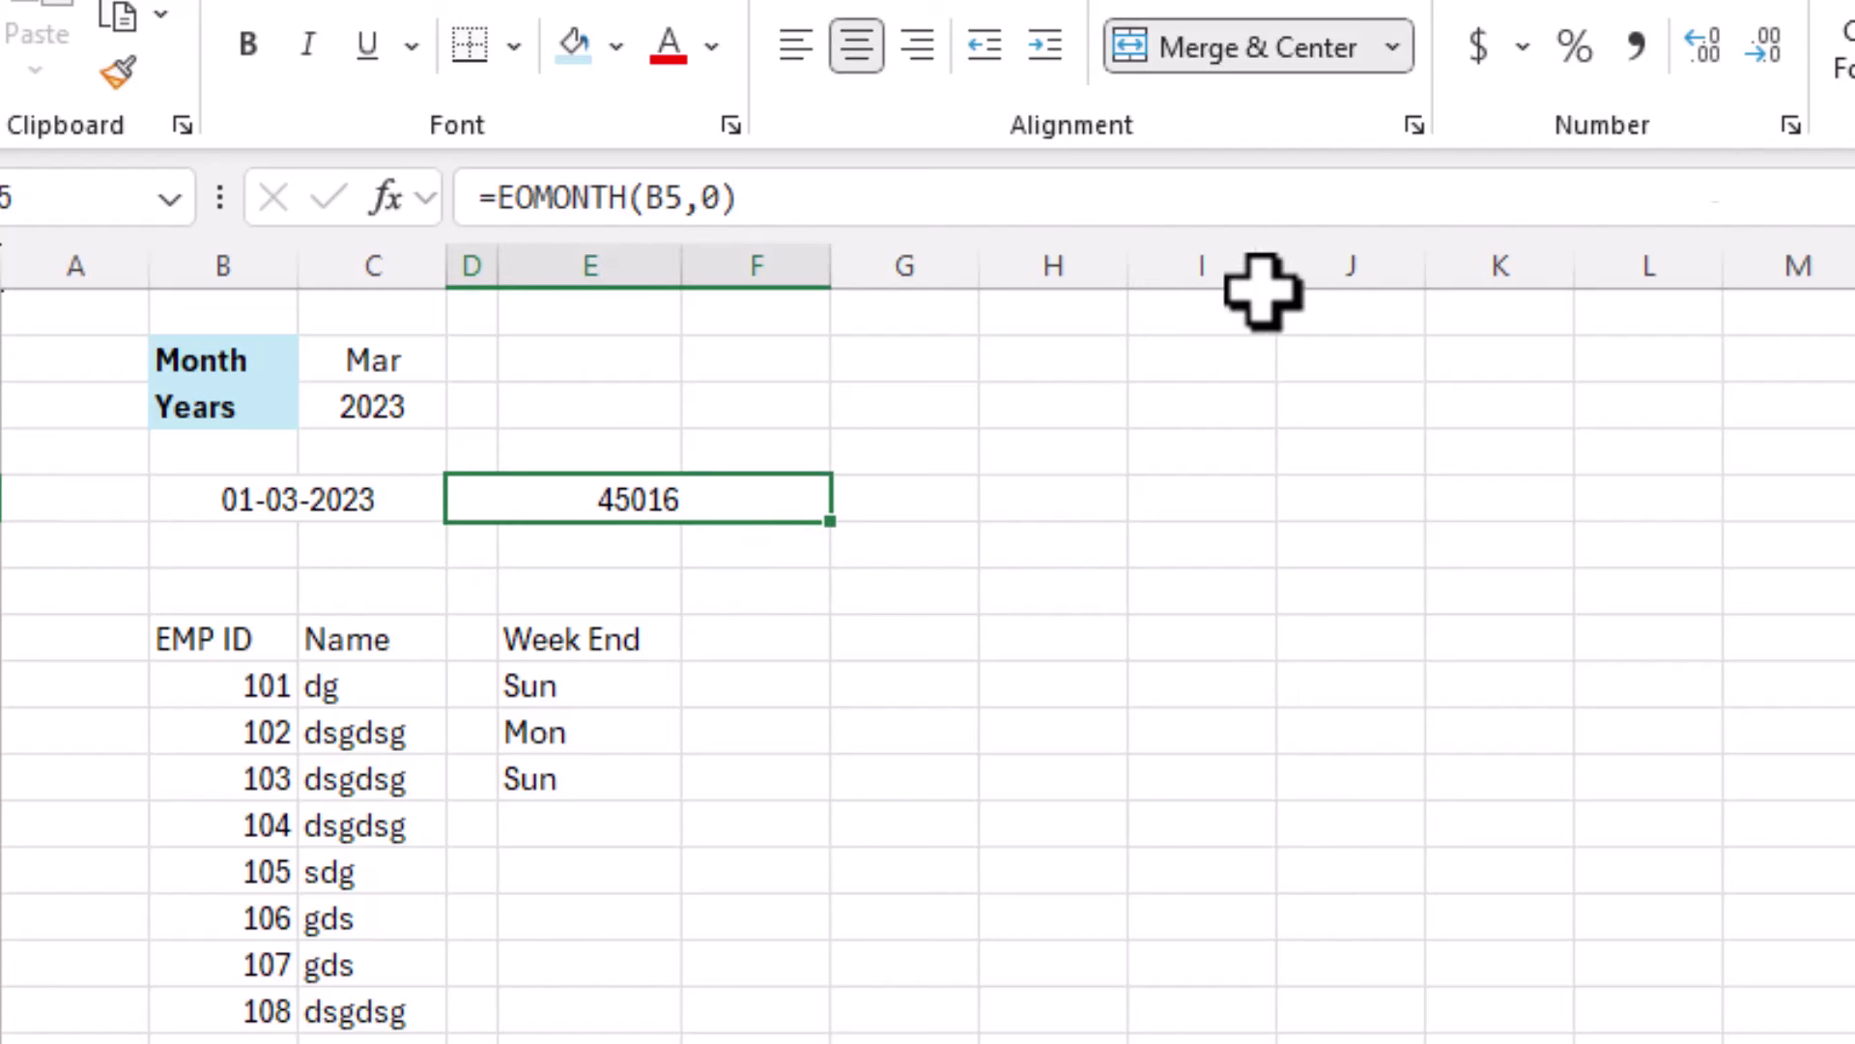
click(346, 489)
click(118, 71)
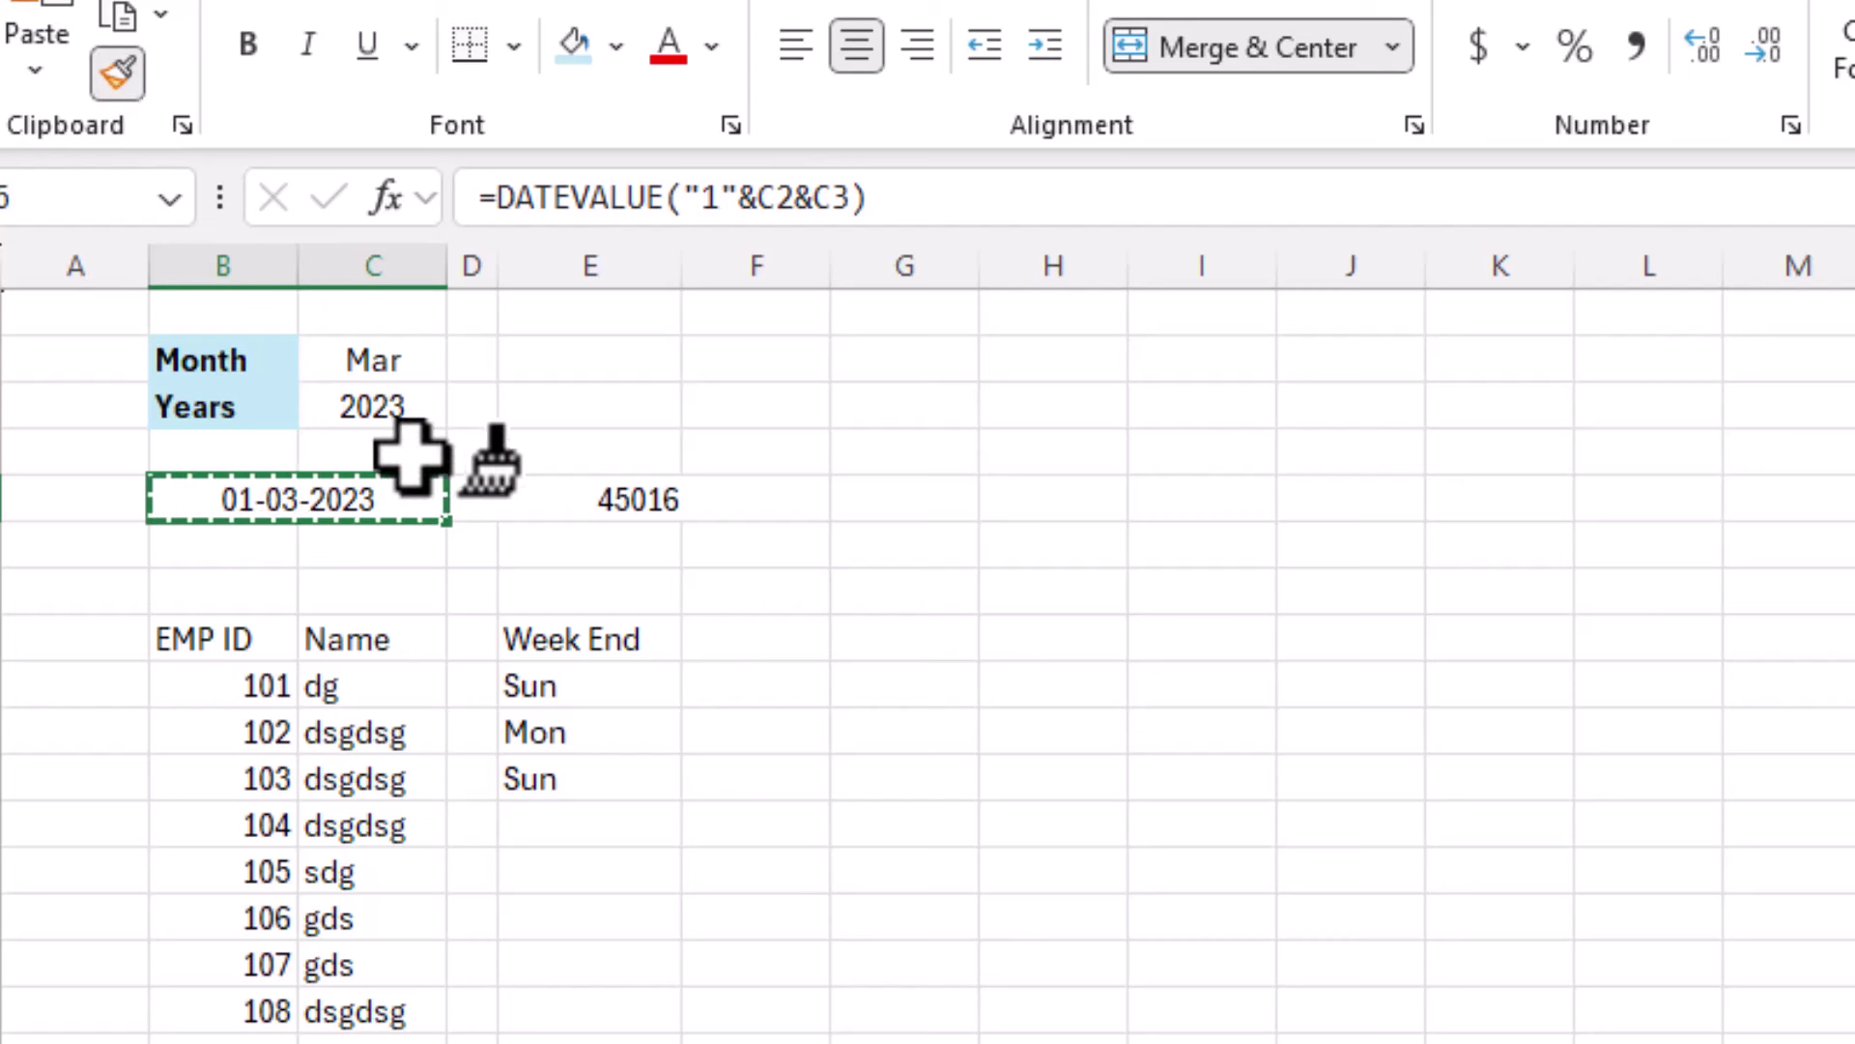
click(565, 499)
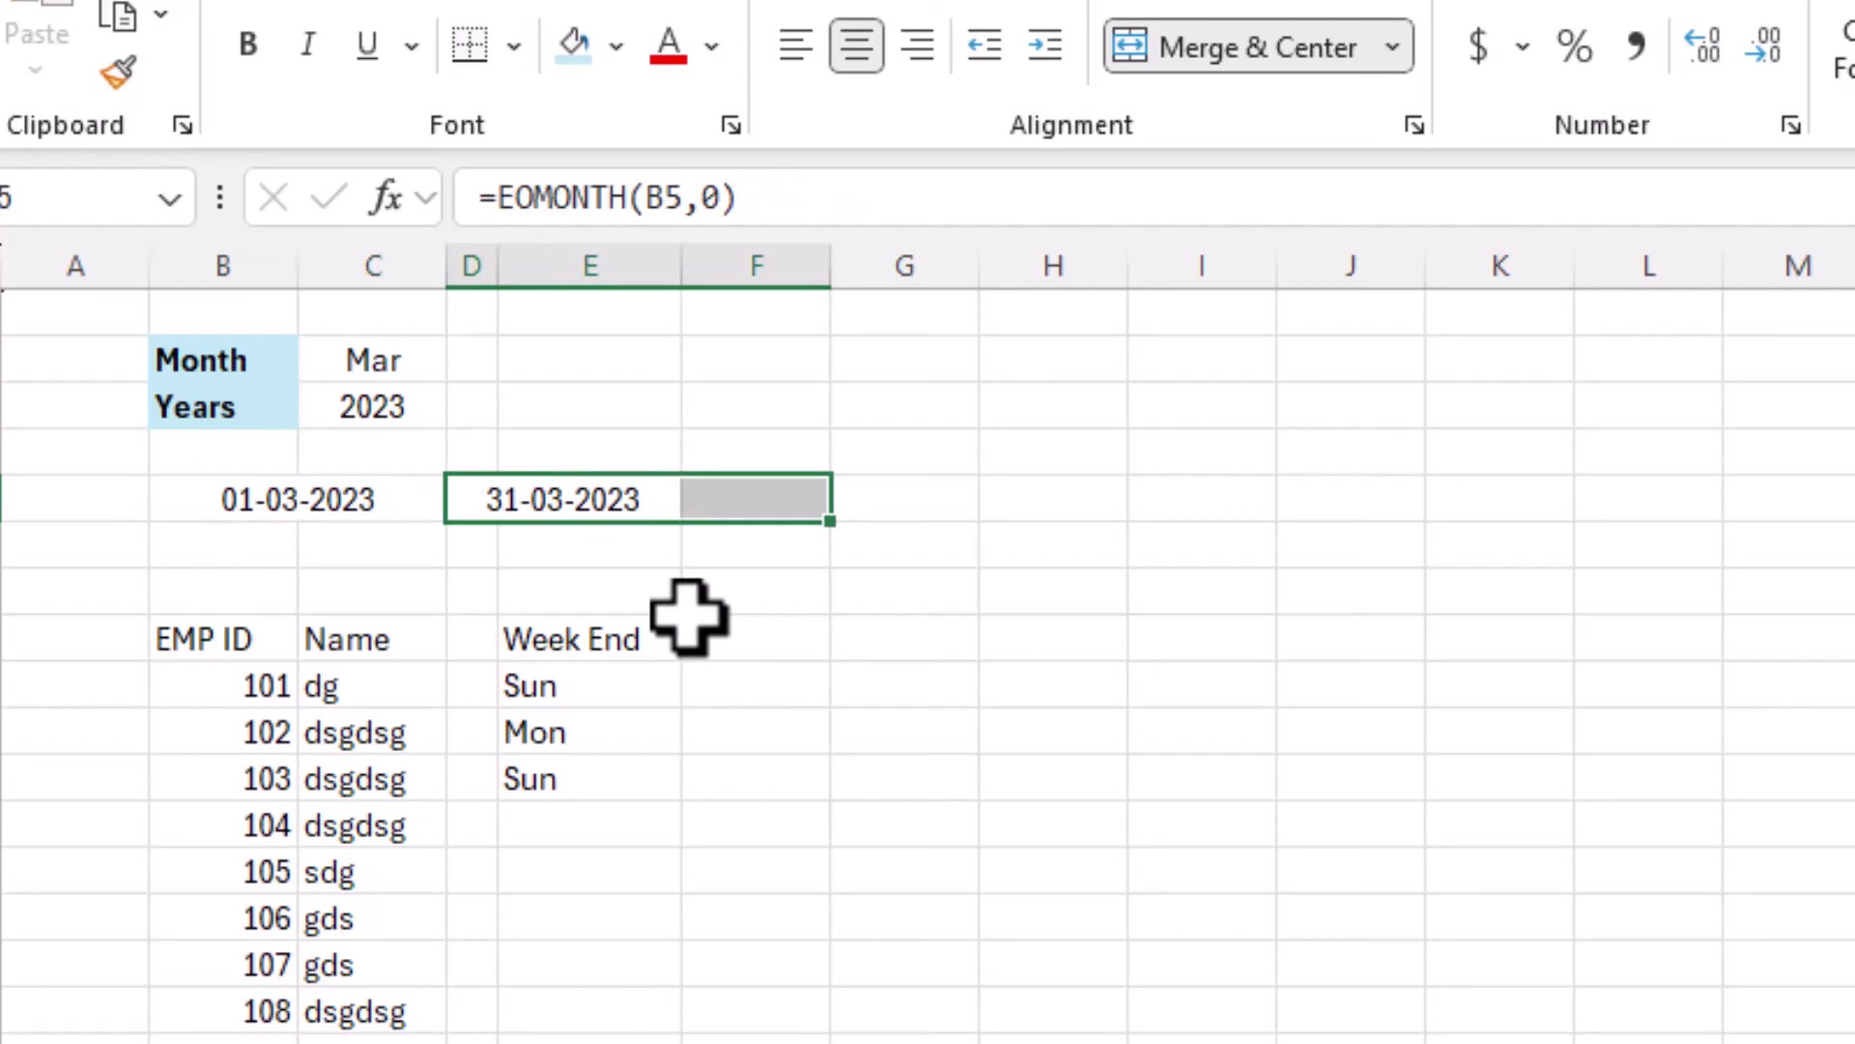
Unmerge the end-of-month date cell and merge and centre it again across D5:F5.
click(580, 497)
drag(502, 501, 763, 501)
click(1174, 48)
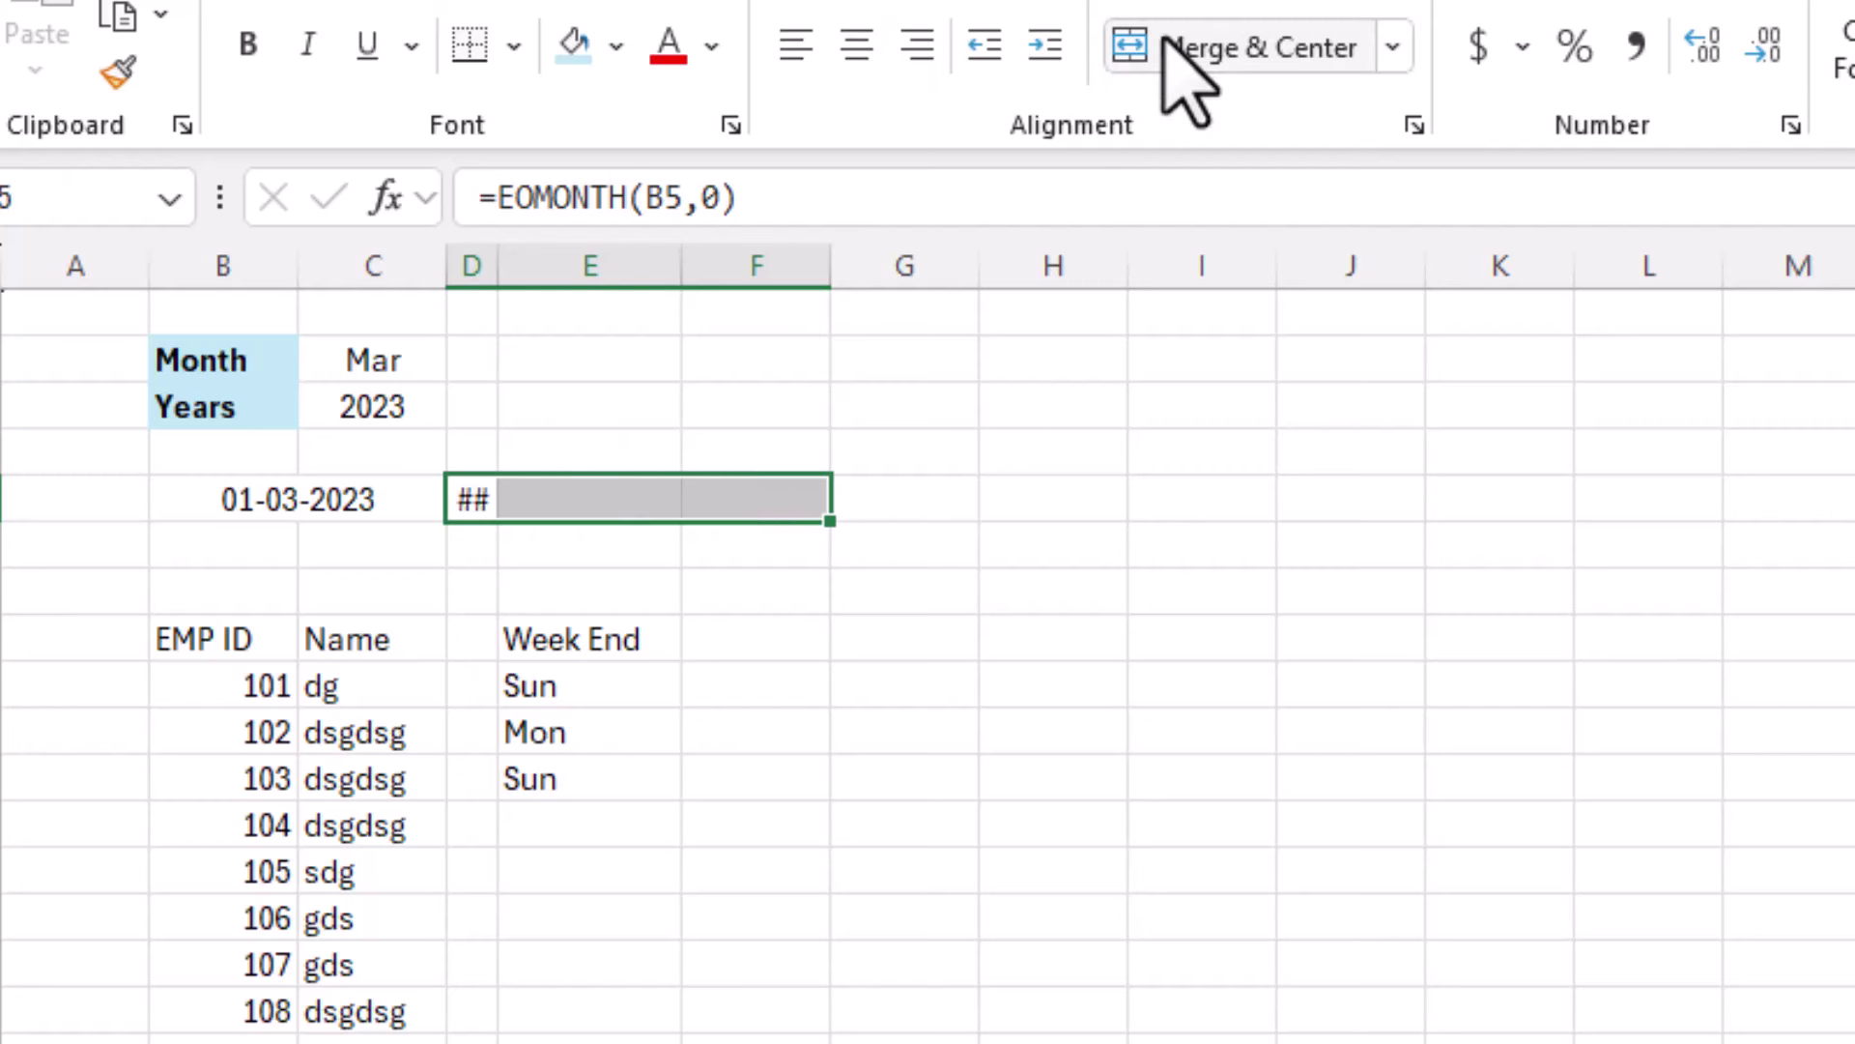
click(1174, 48)
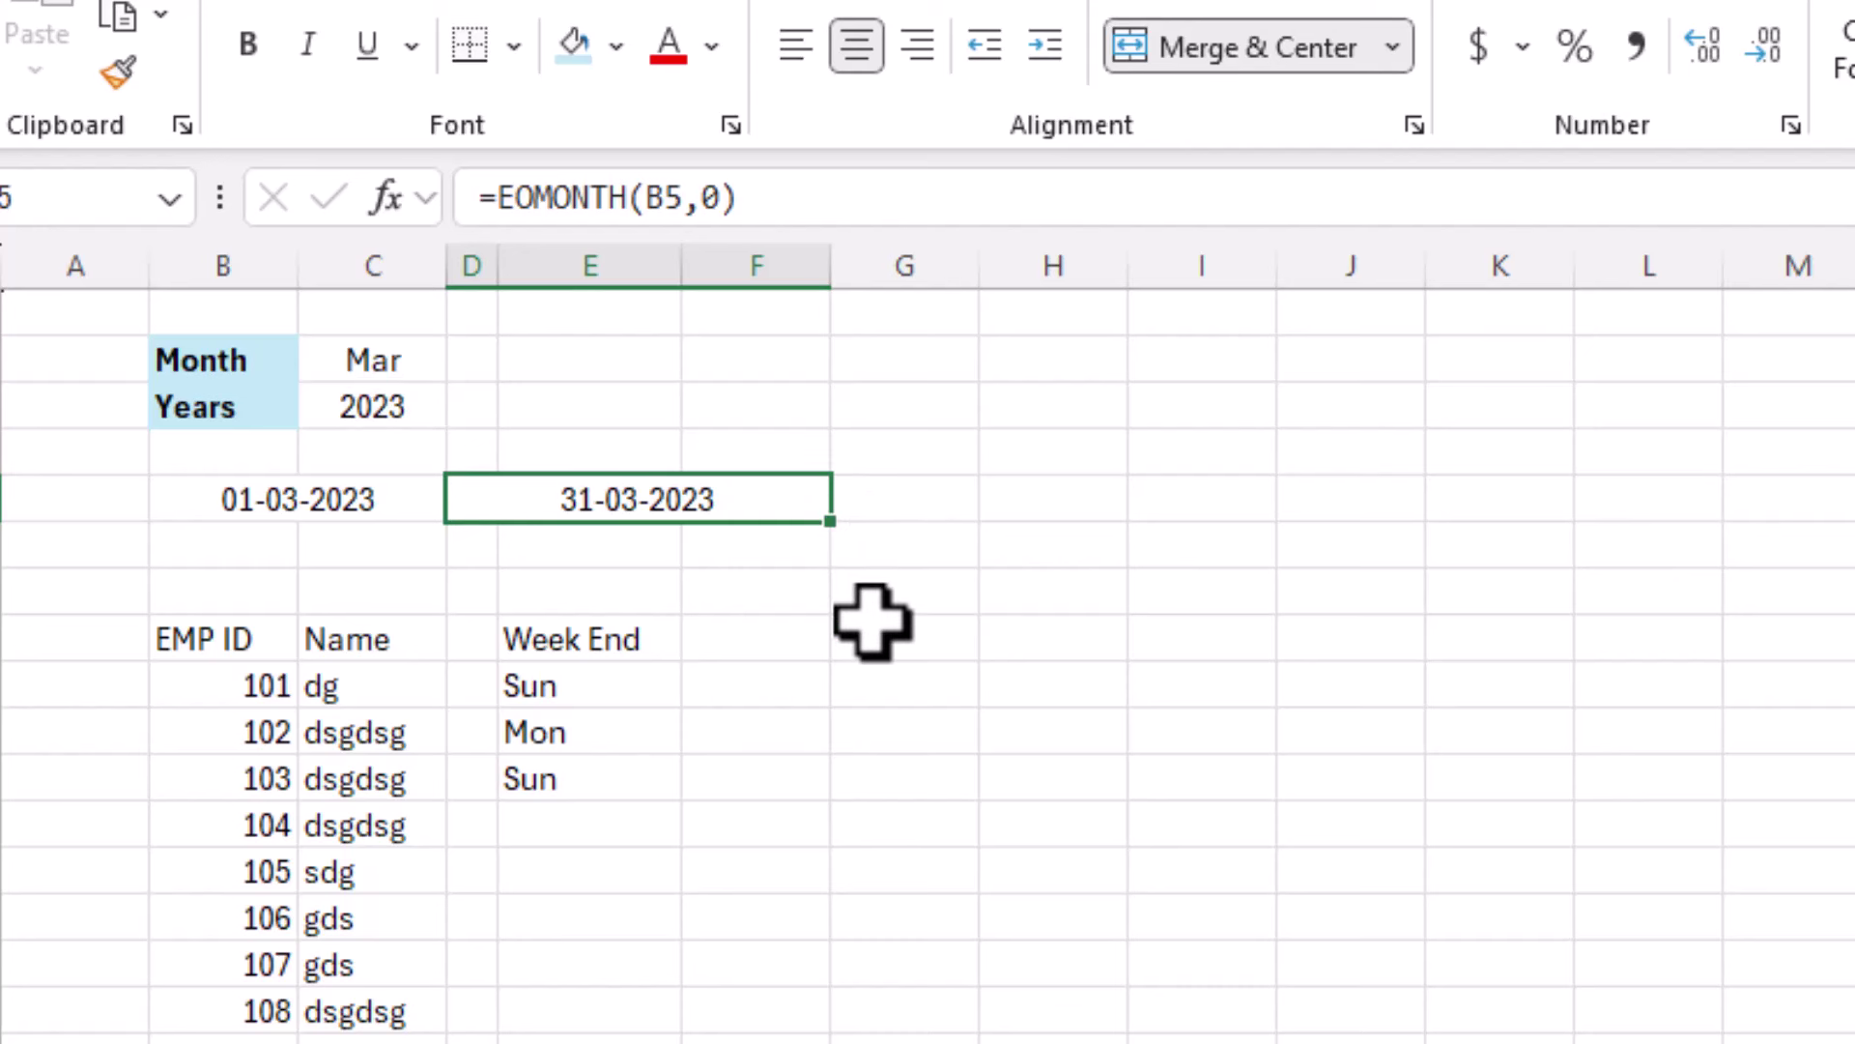
Enter the formula =B5 in F8, beside the Week End header, to start the row of dates.
click(750, 646)
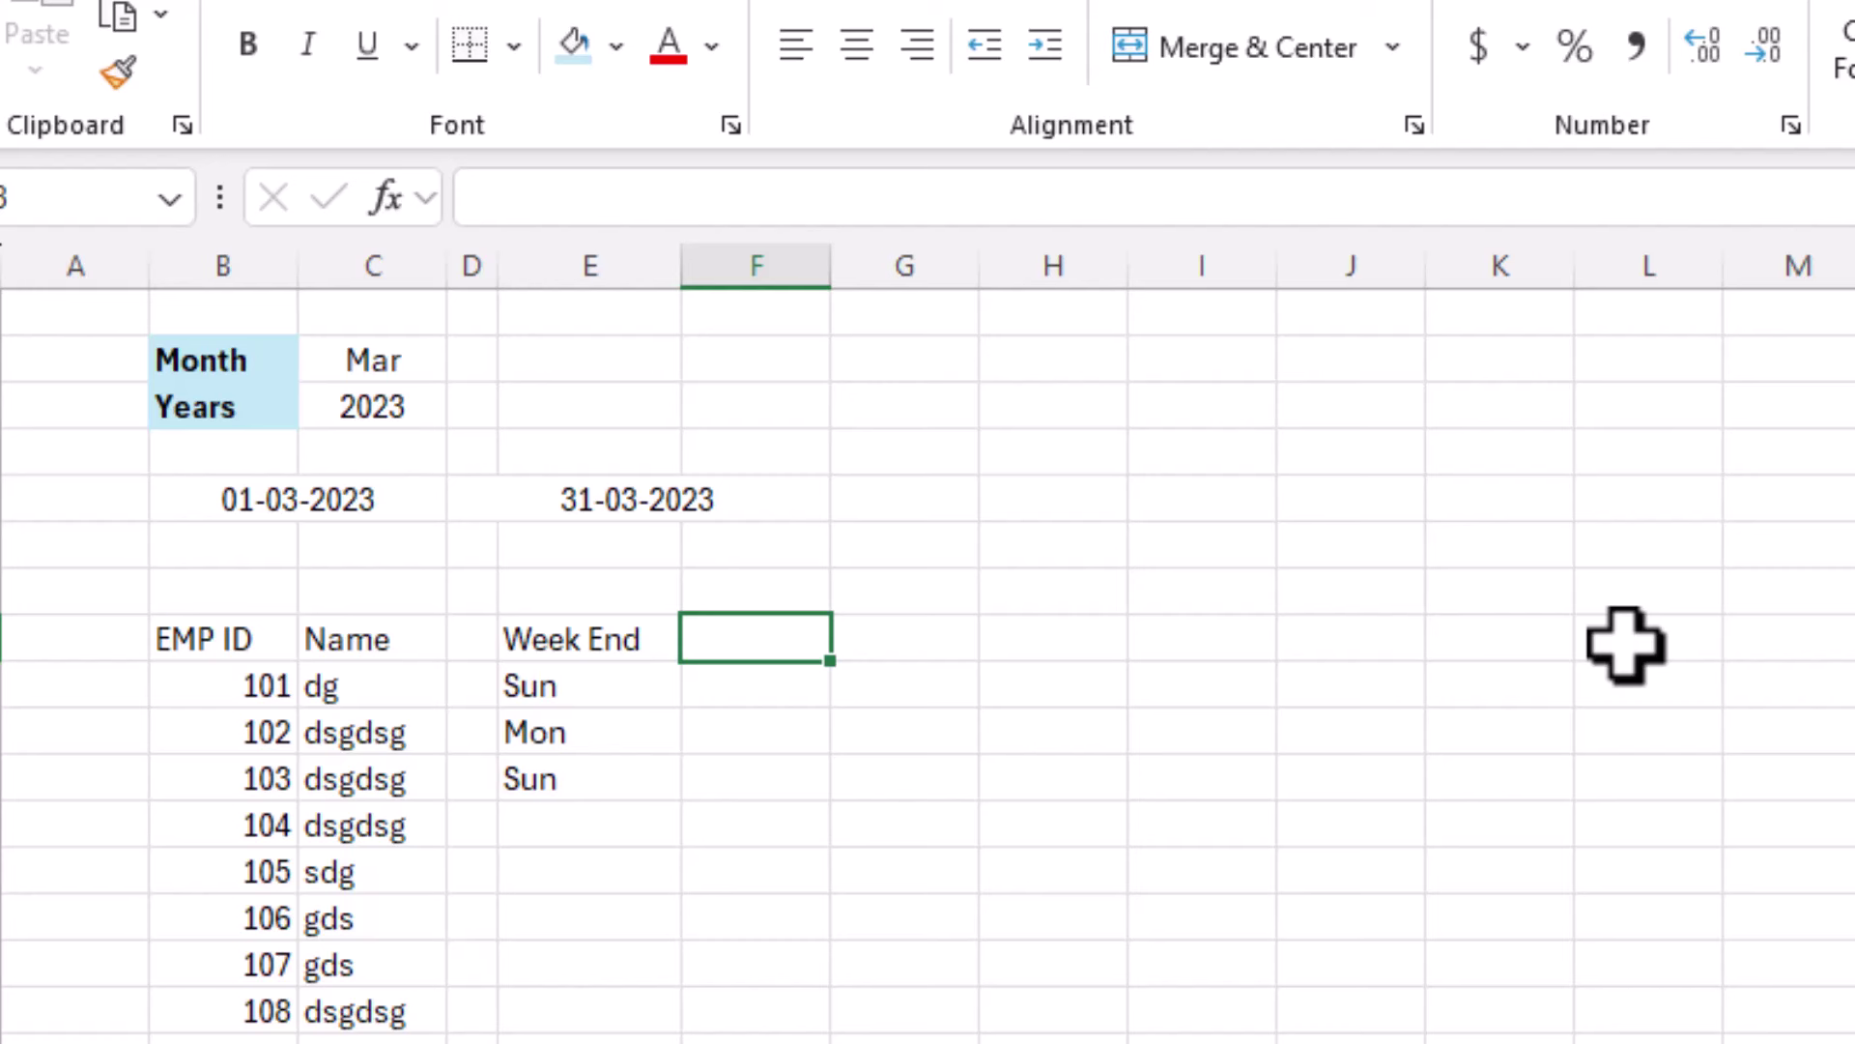
text(=)
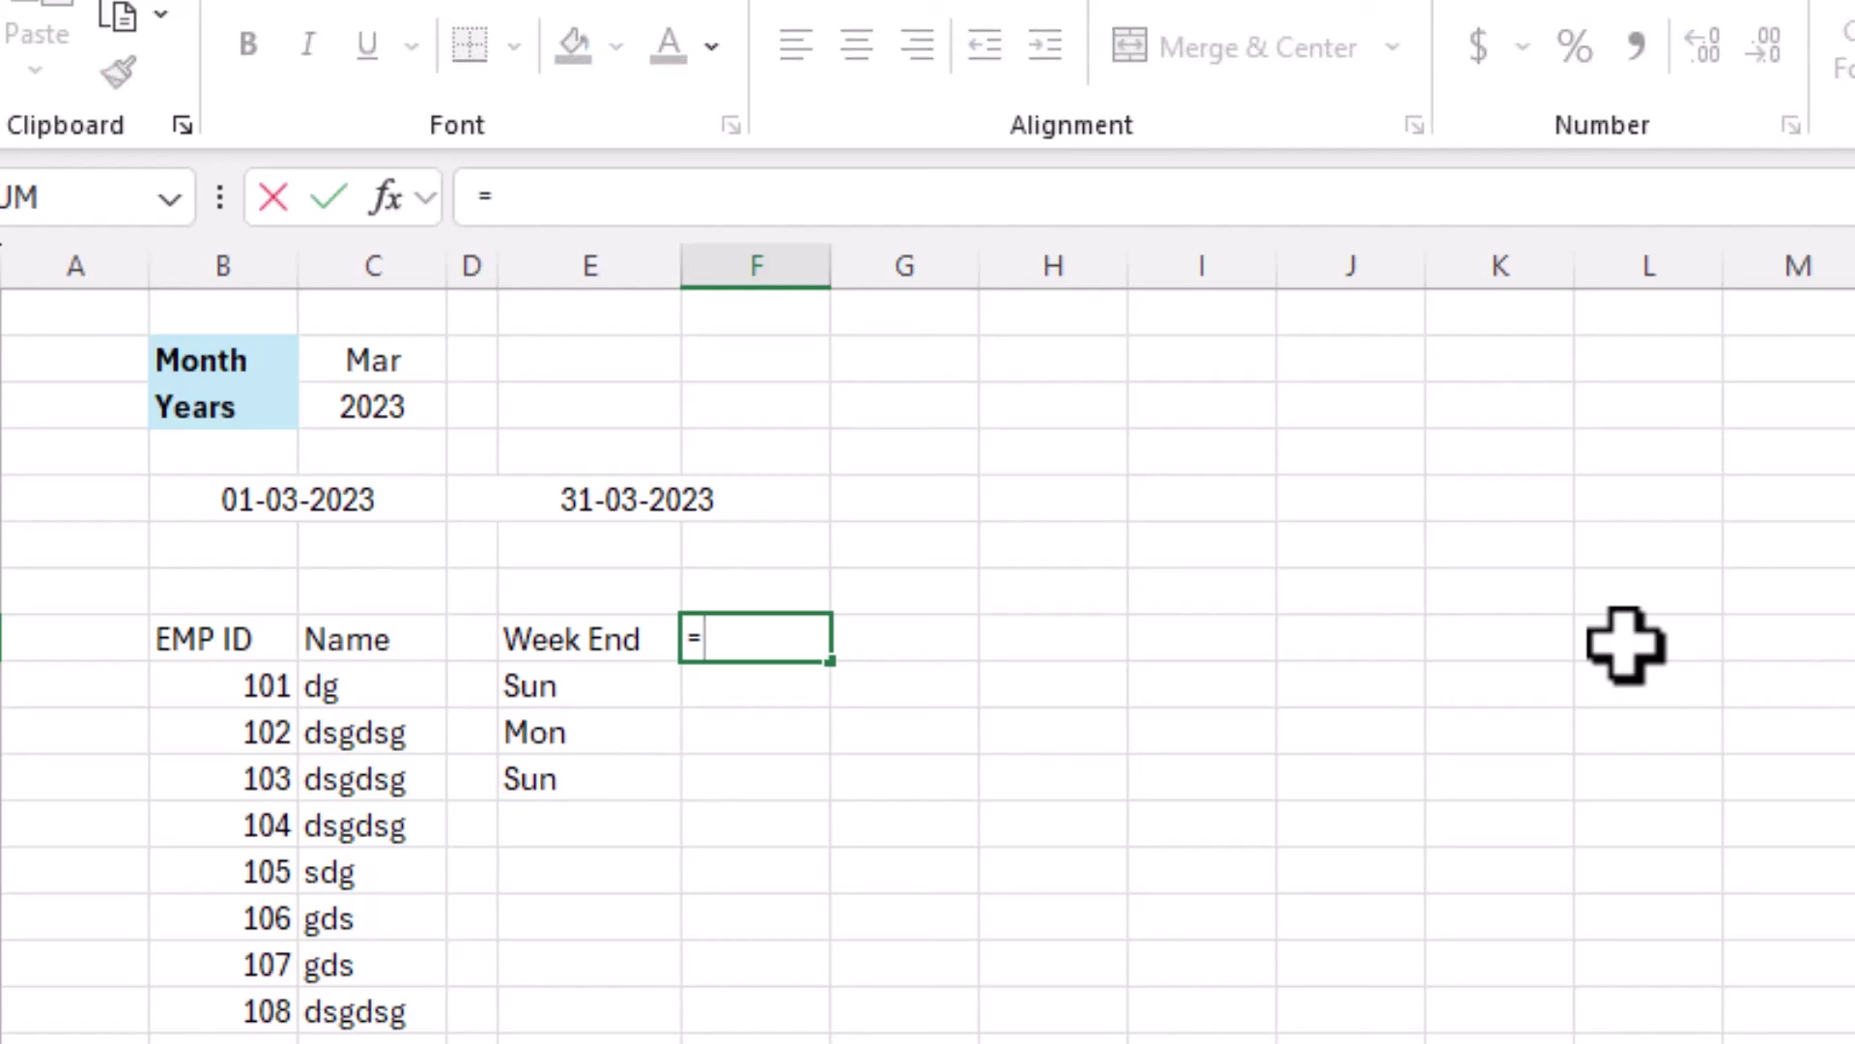
click(259, 502)
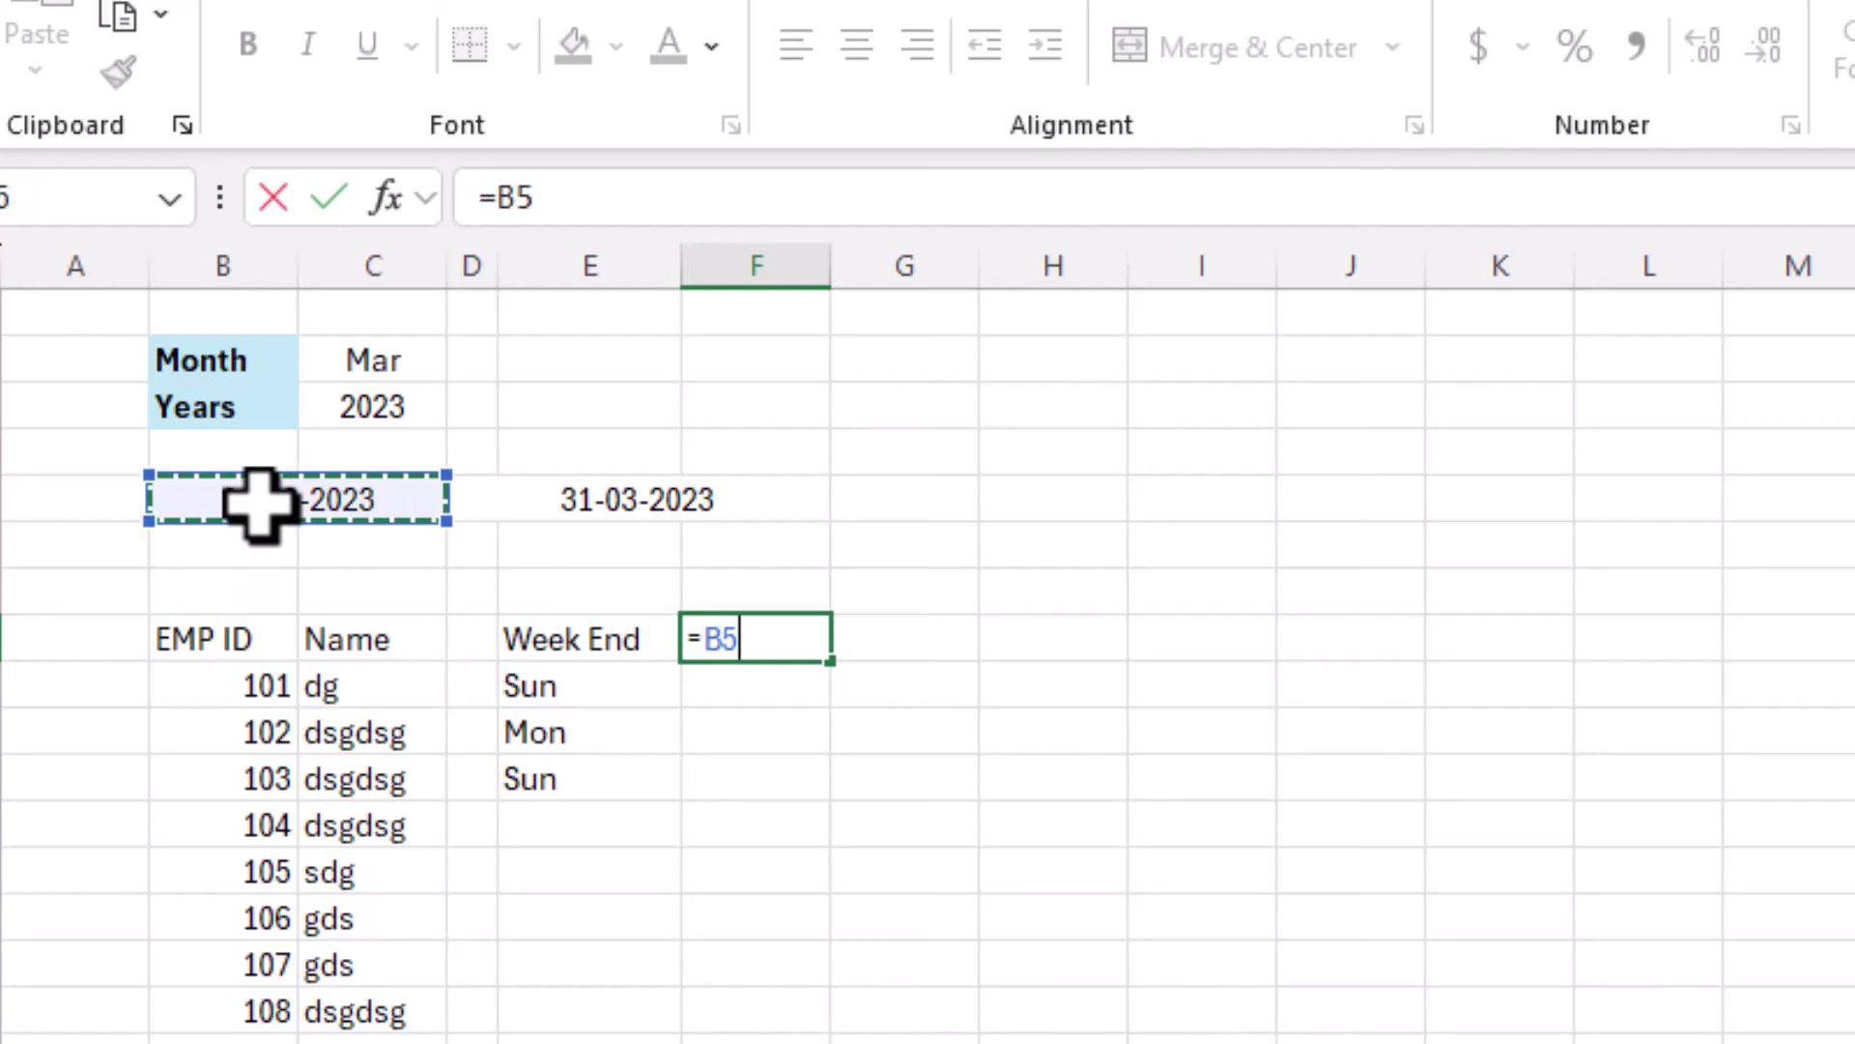
key(Return)
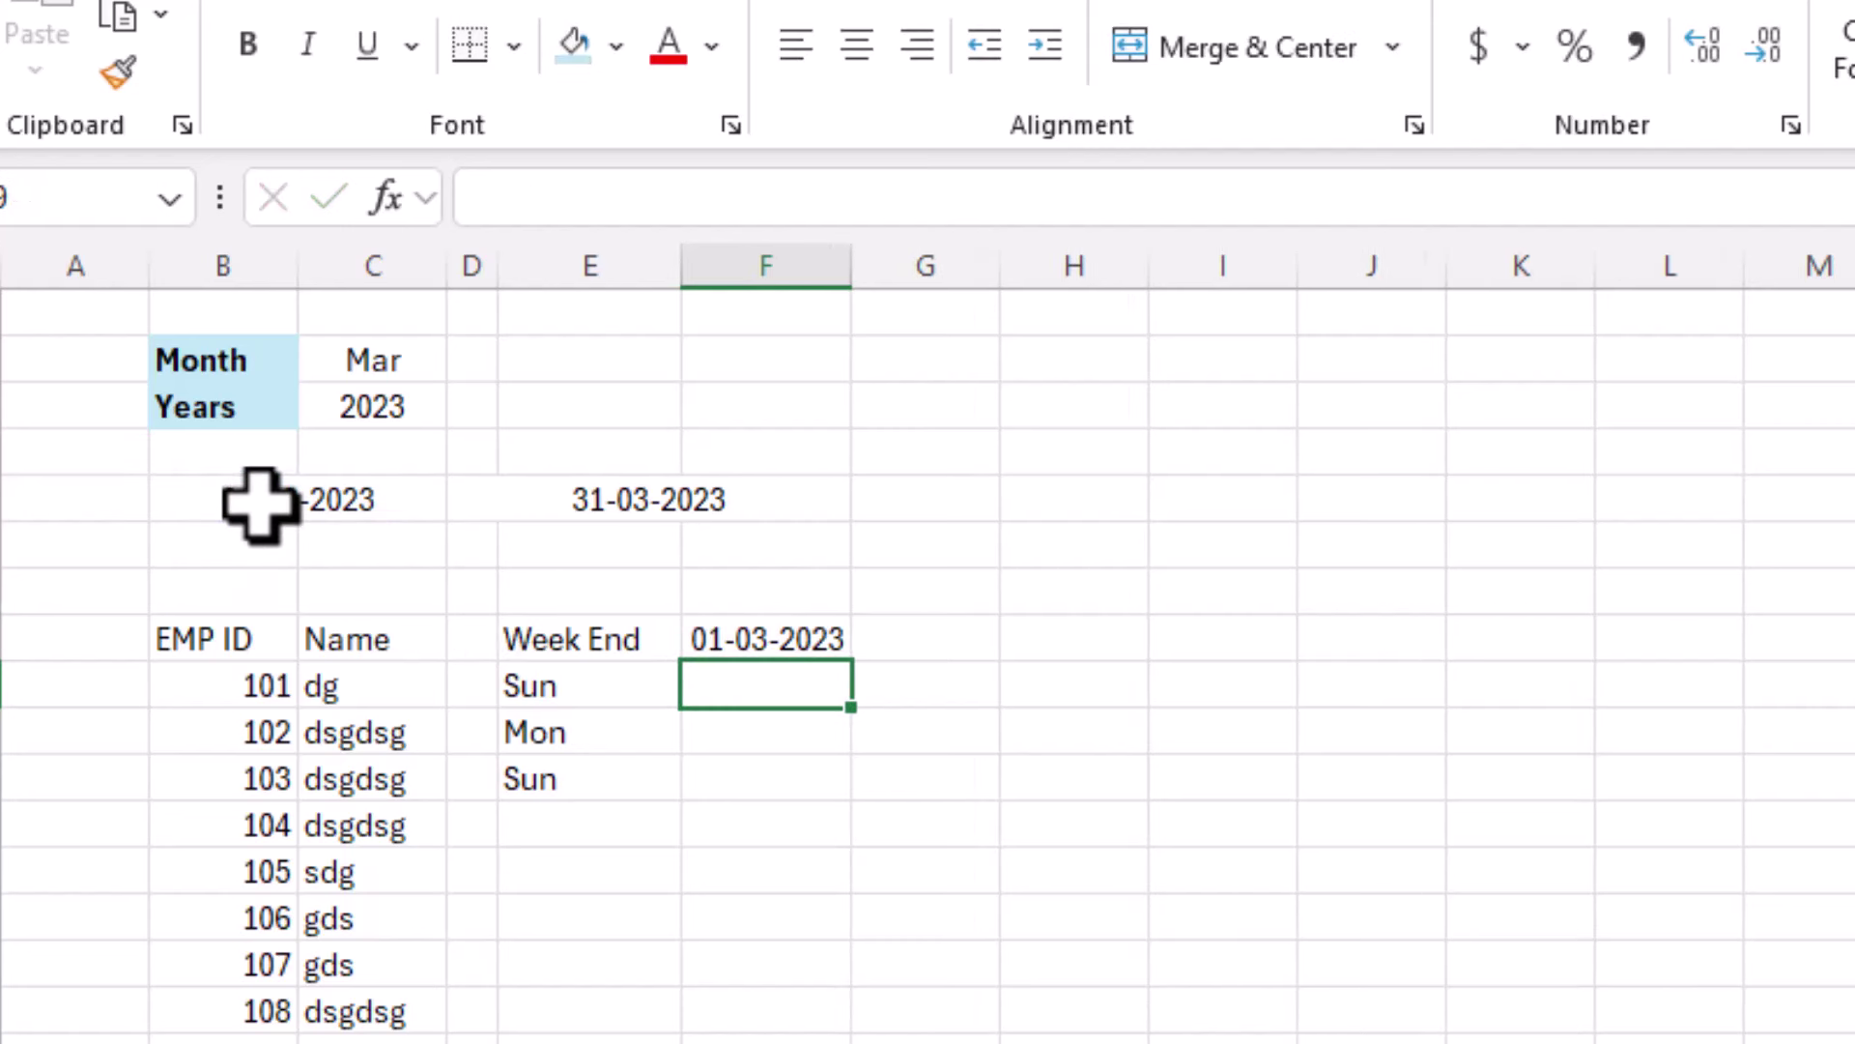
Format the date in F8 with the custom number format d to show only the day number.
click(721, 630)
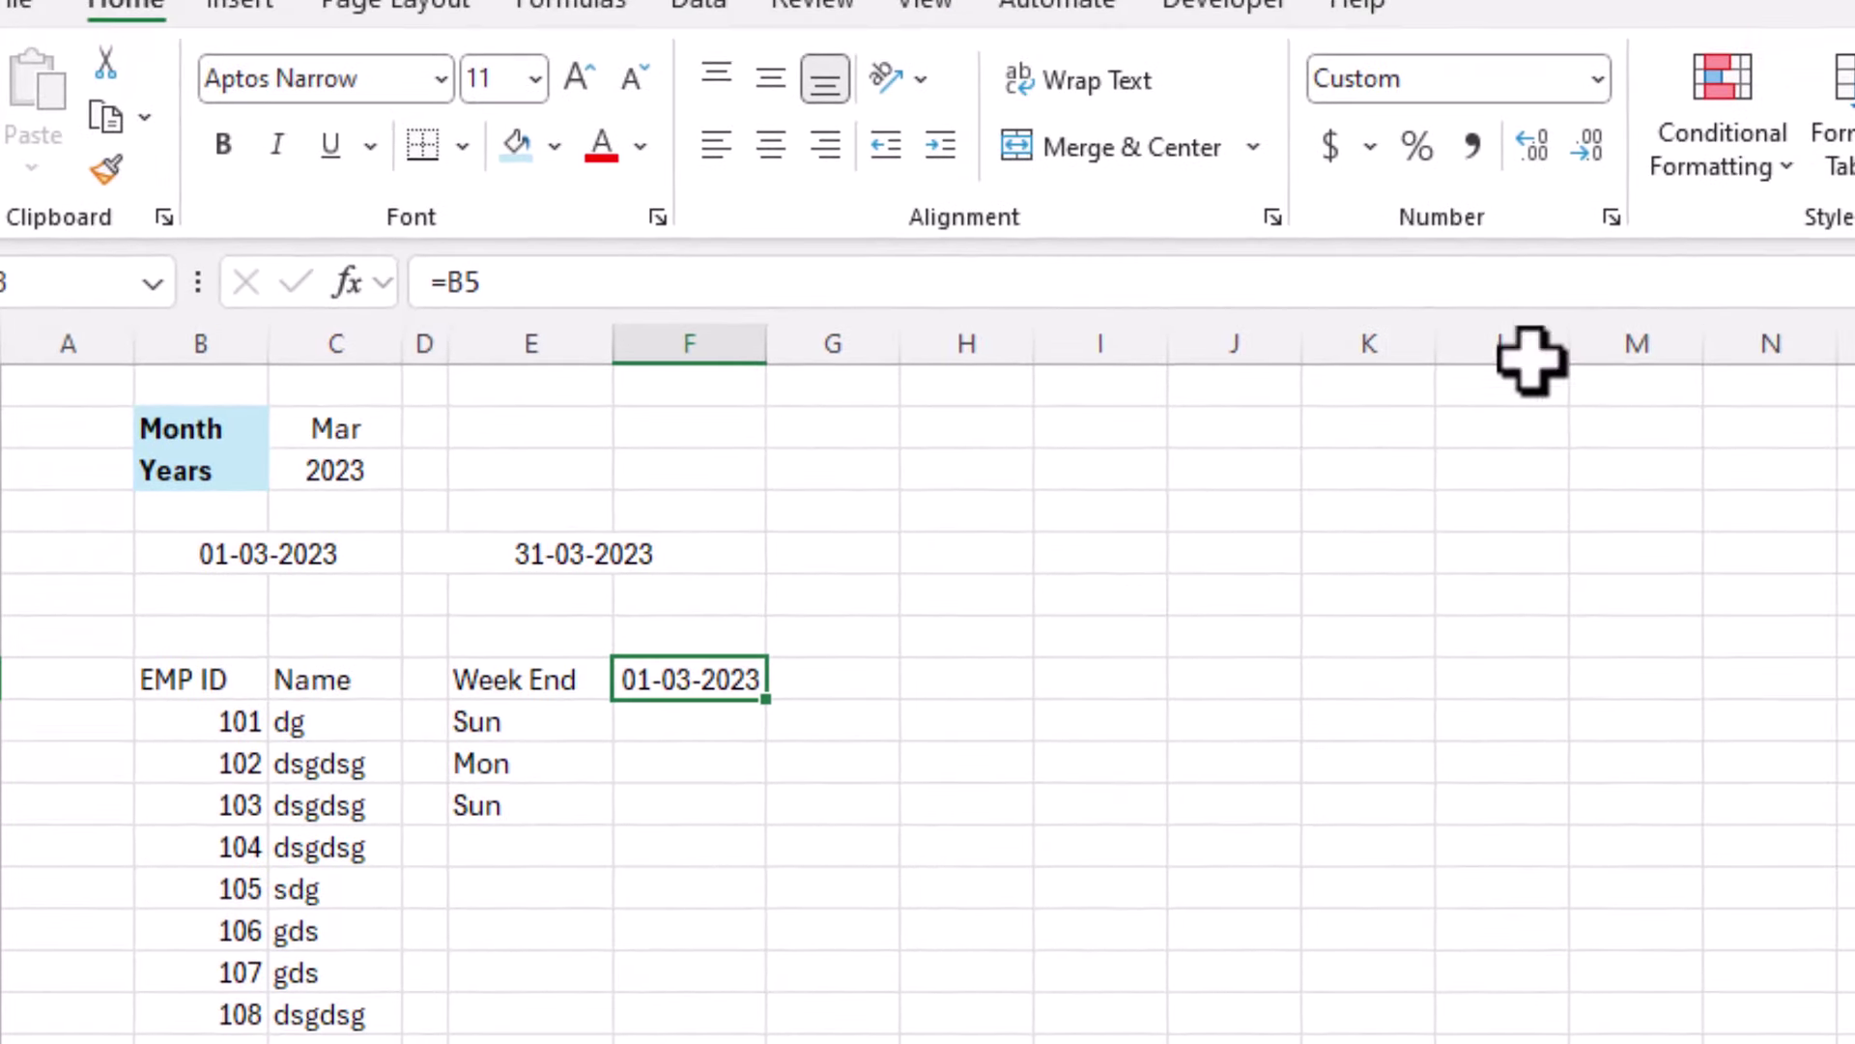
click(1597, 79)
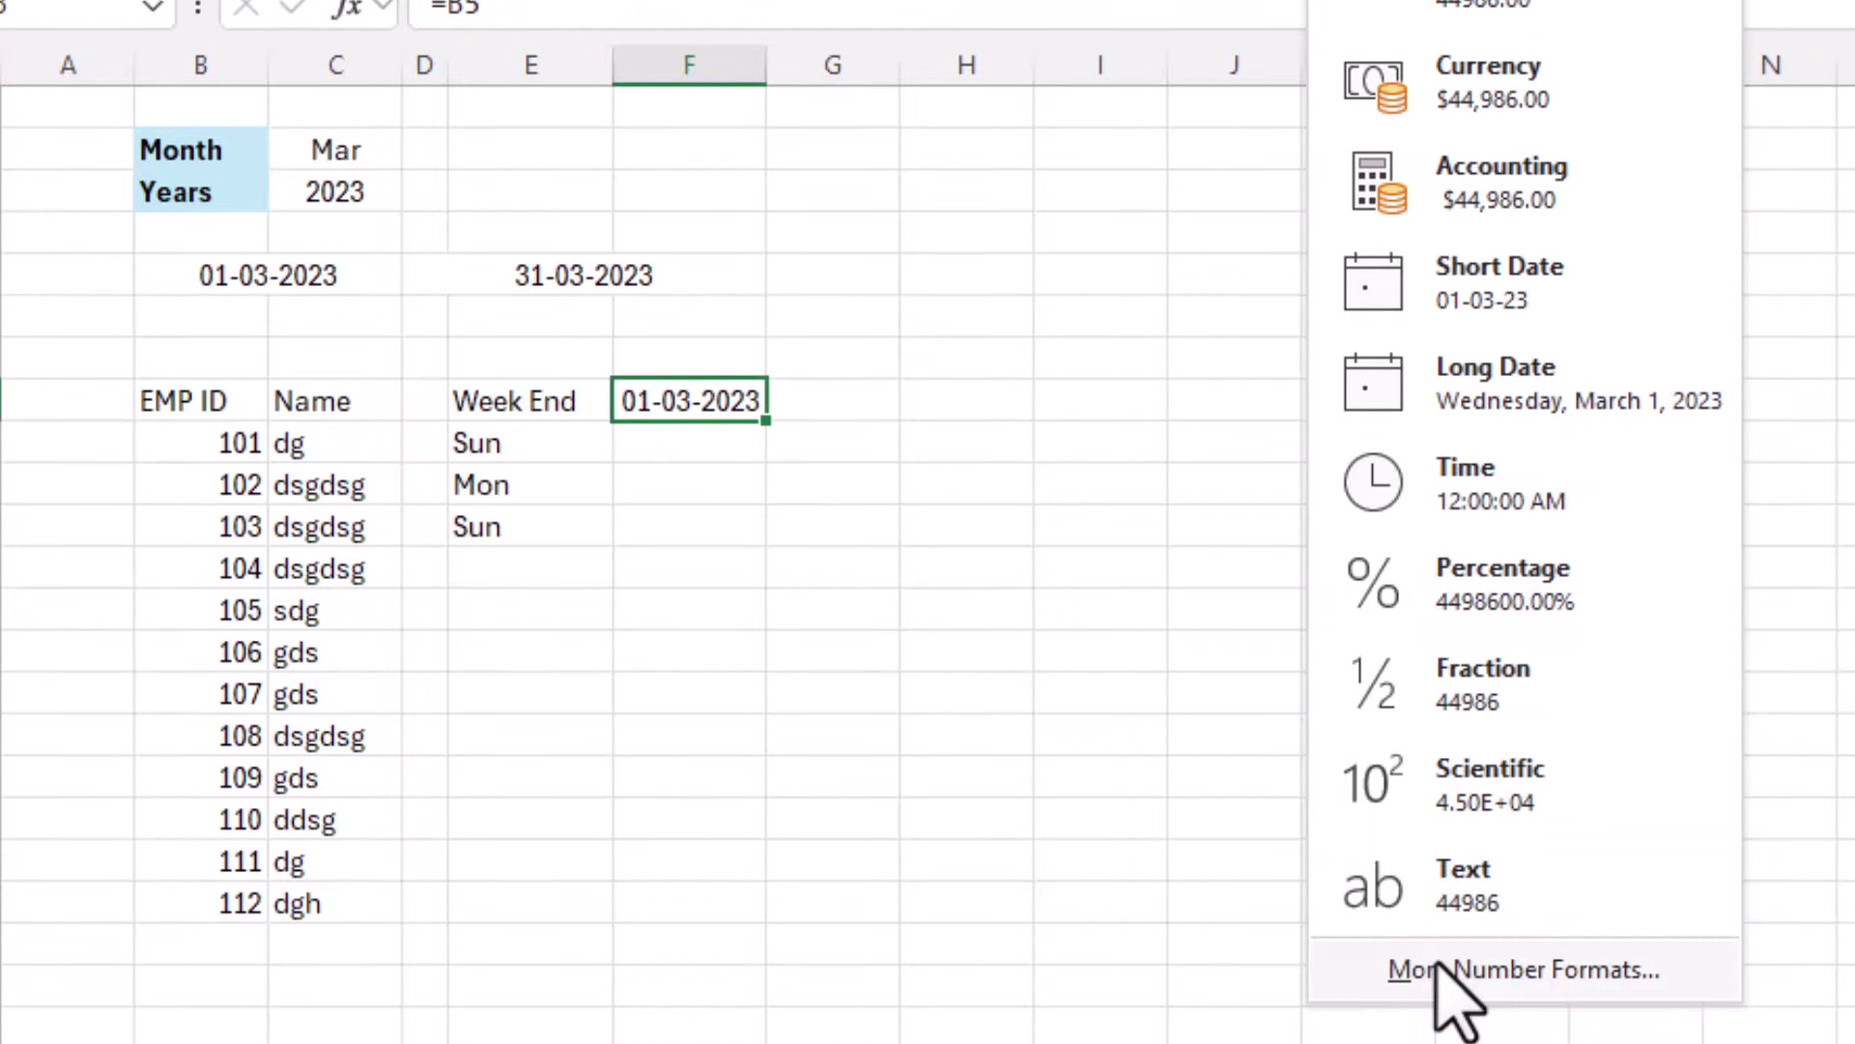
click(1437, 967)
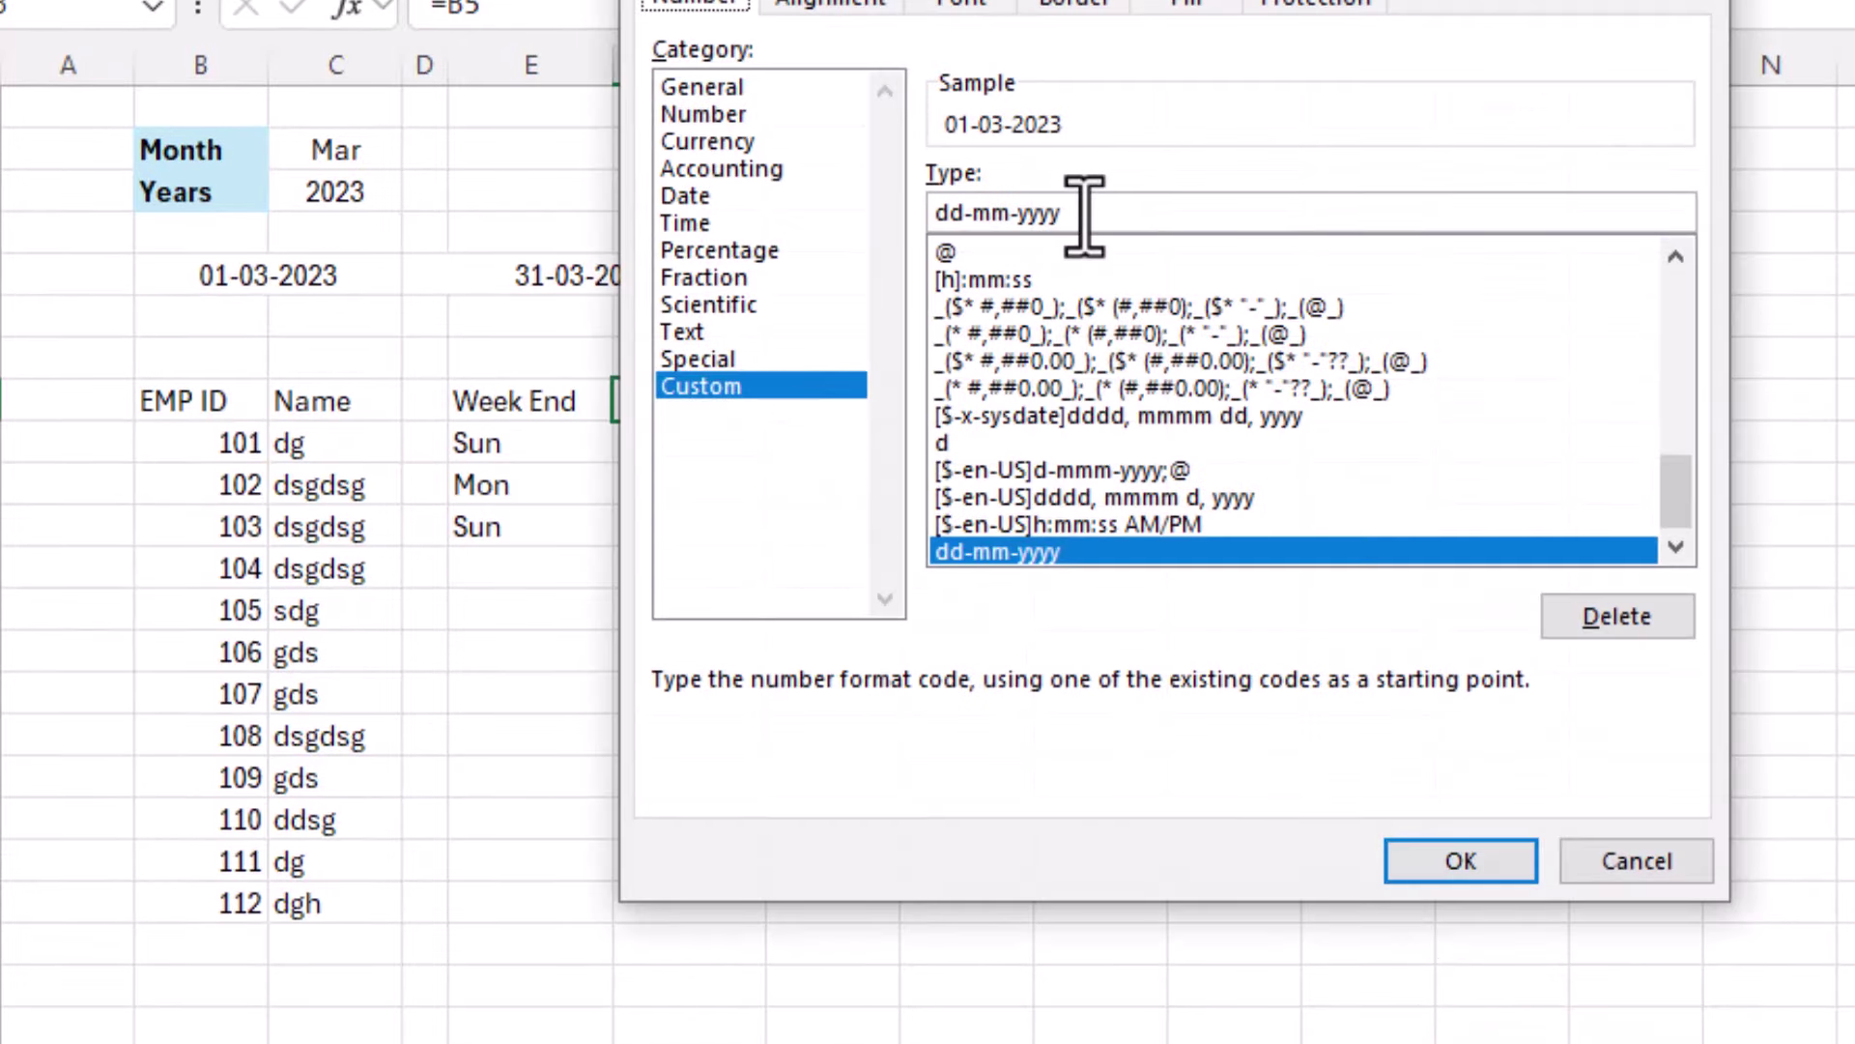
drag(1077, 210, 924, 216)
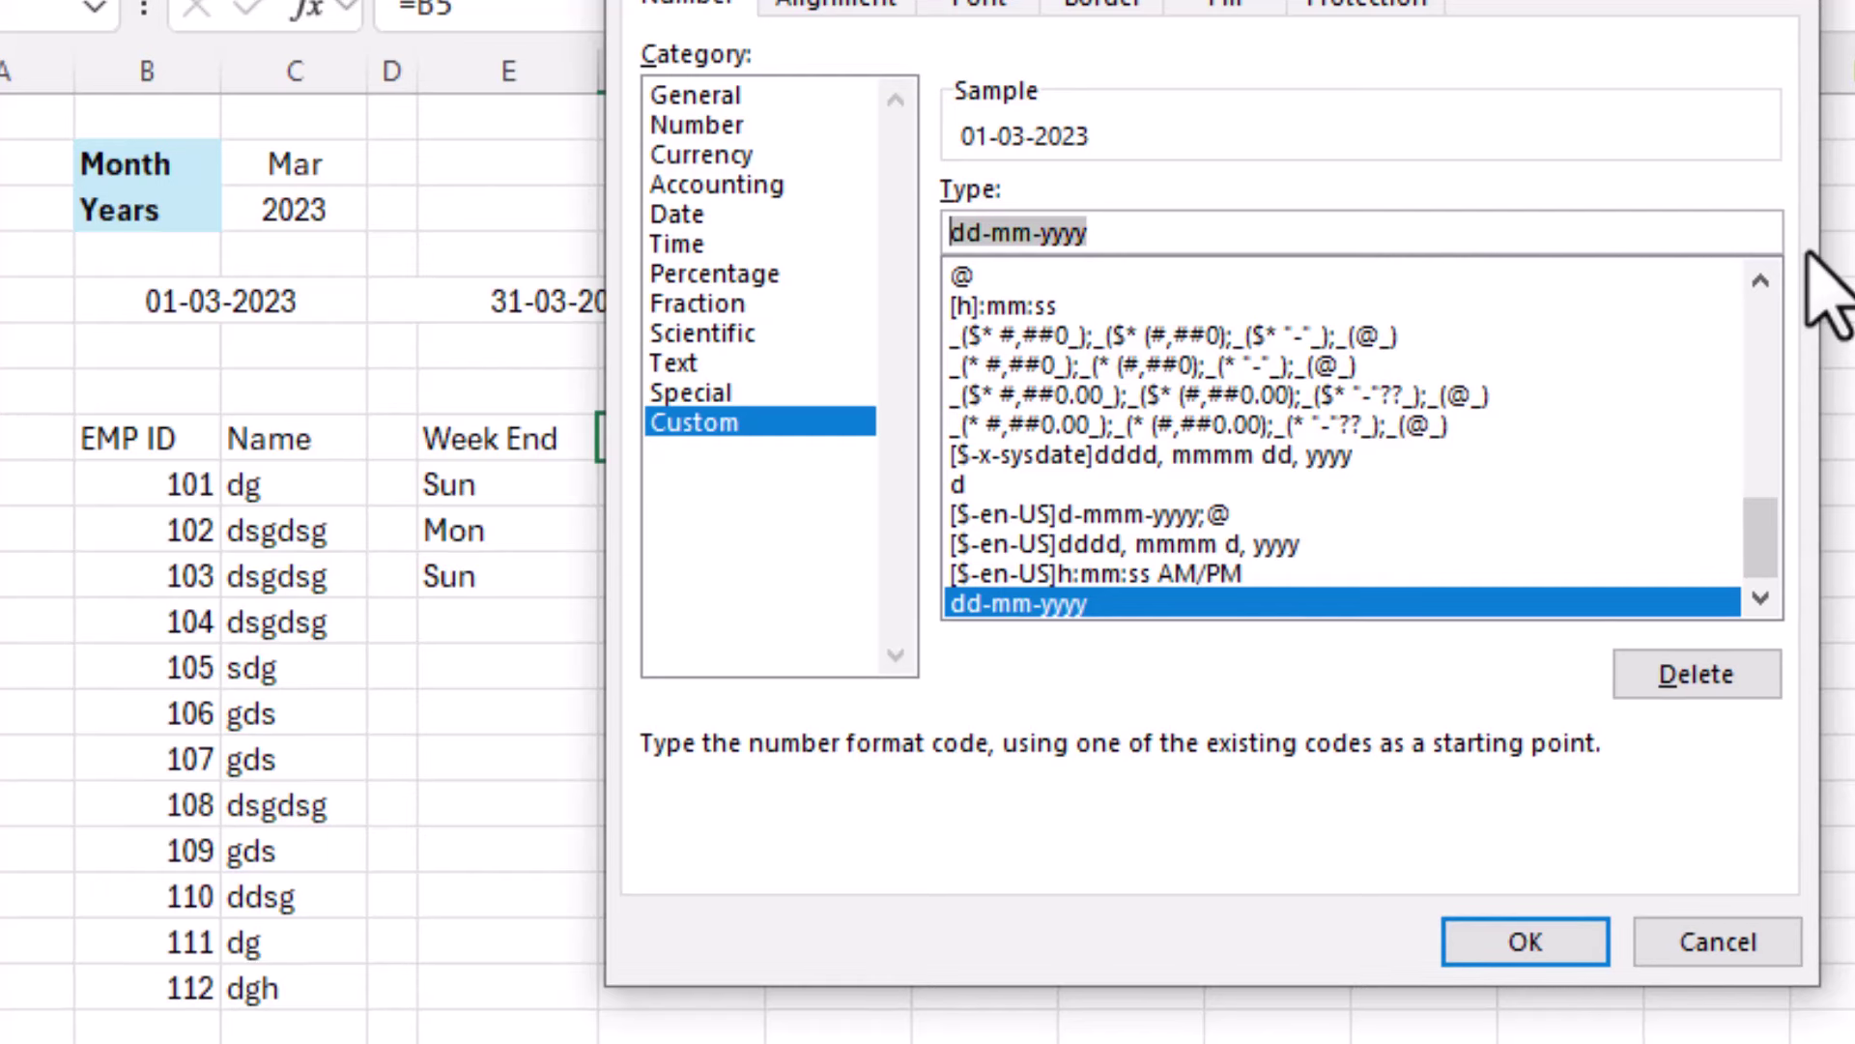
text(d)
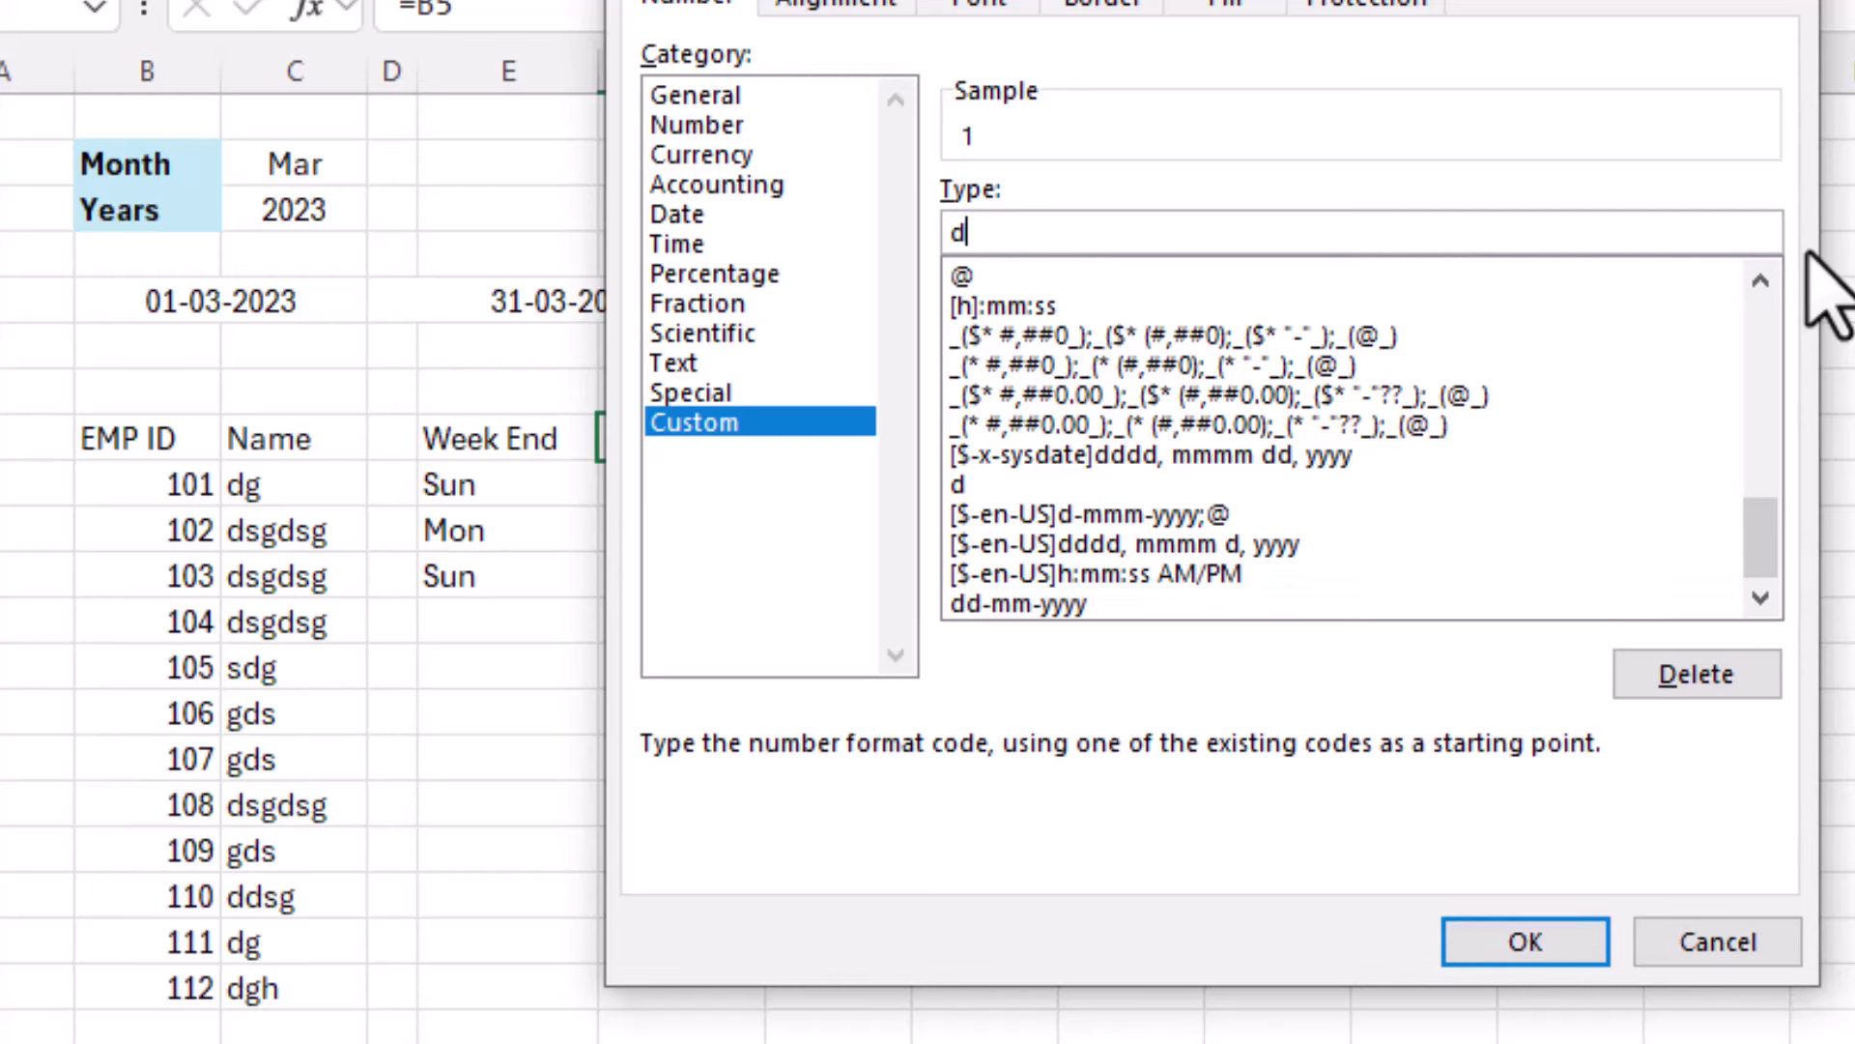
click(1537, 957)
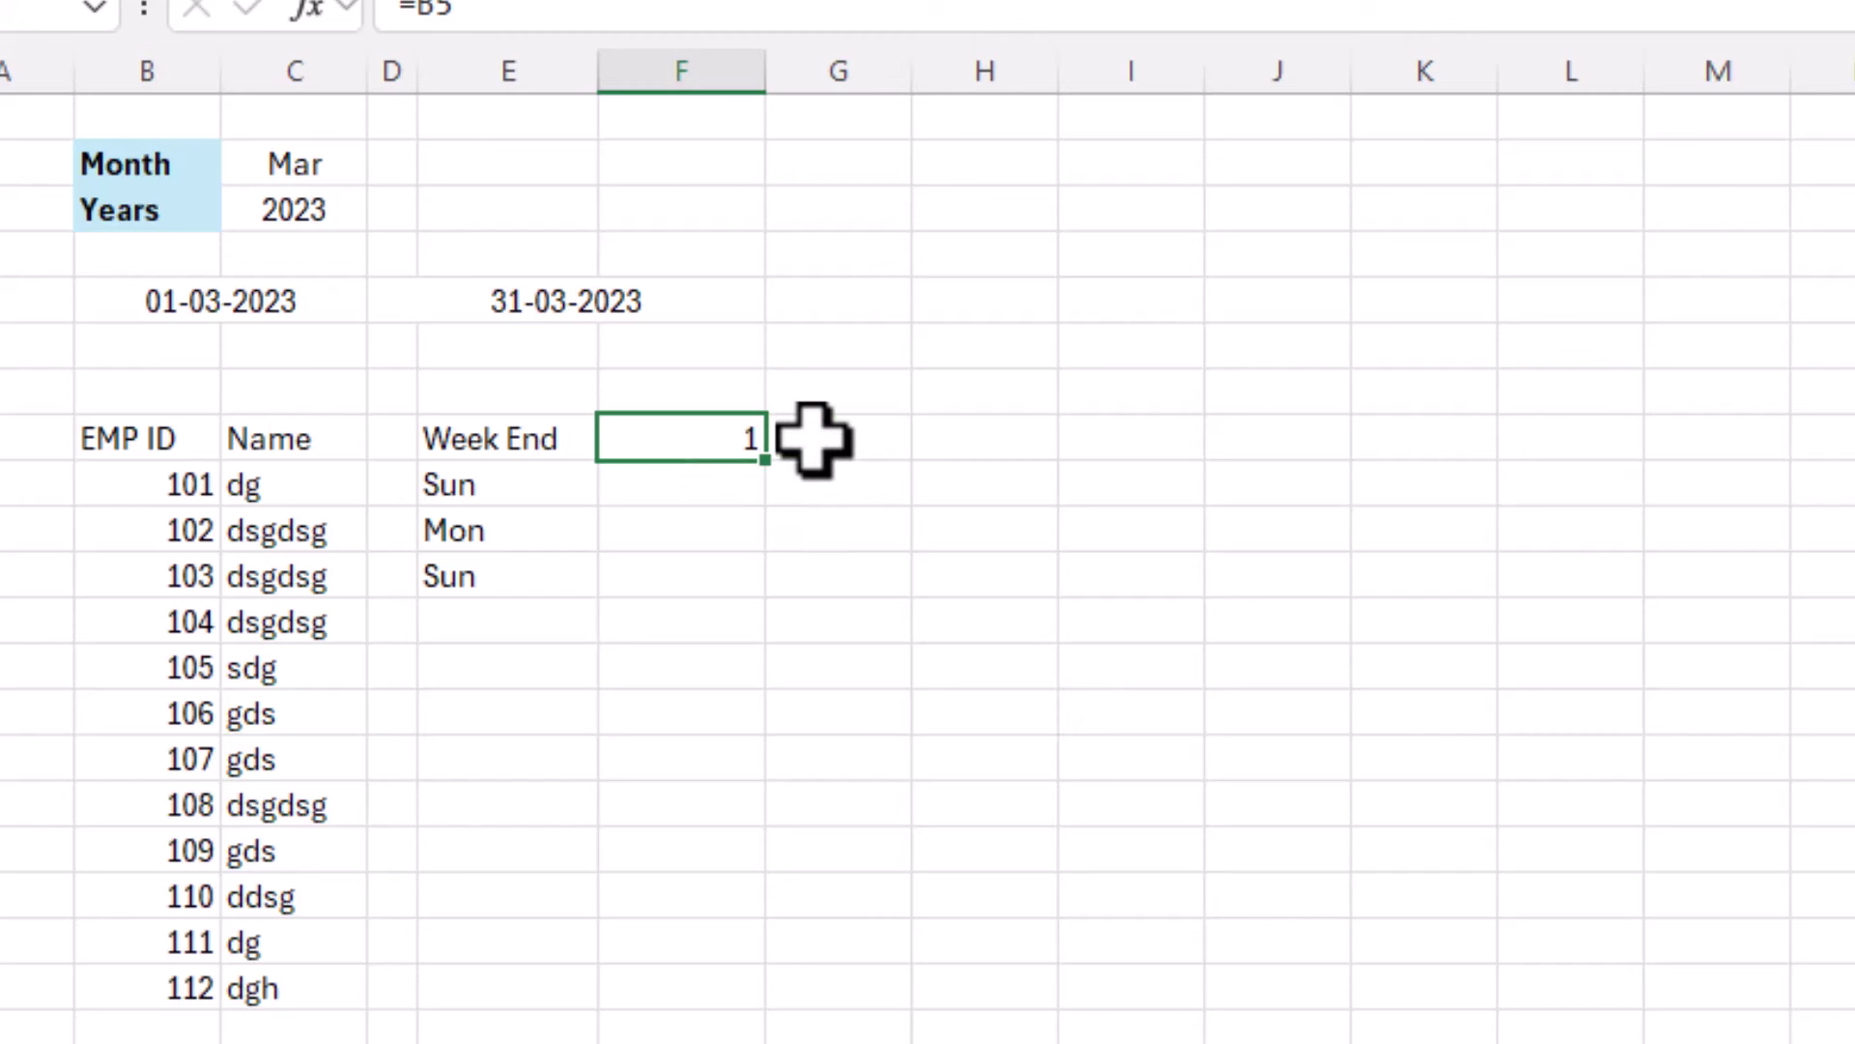
Enter the formula =IF(F8<$D$5,F8+1,"") in G8, with the end-of-month date D5 as an absolute reference.
click(842, 440)
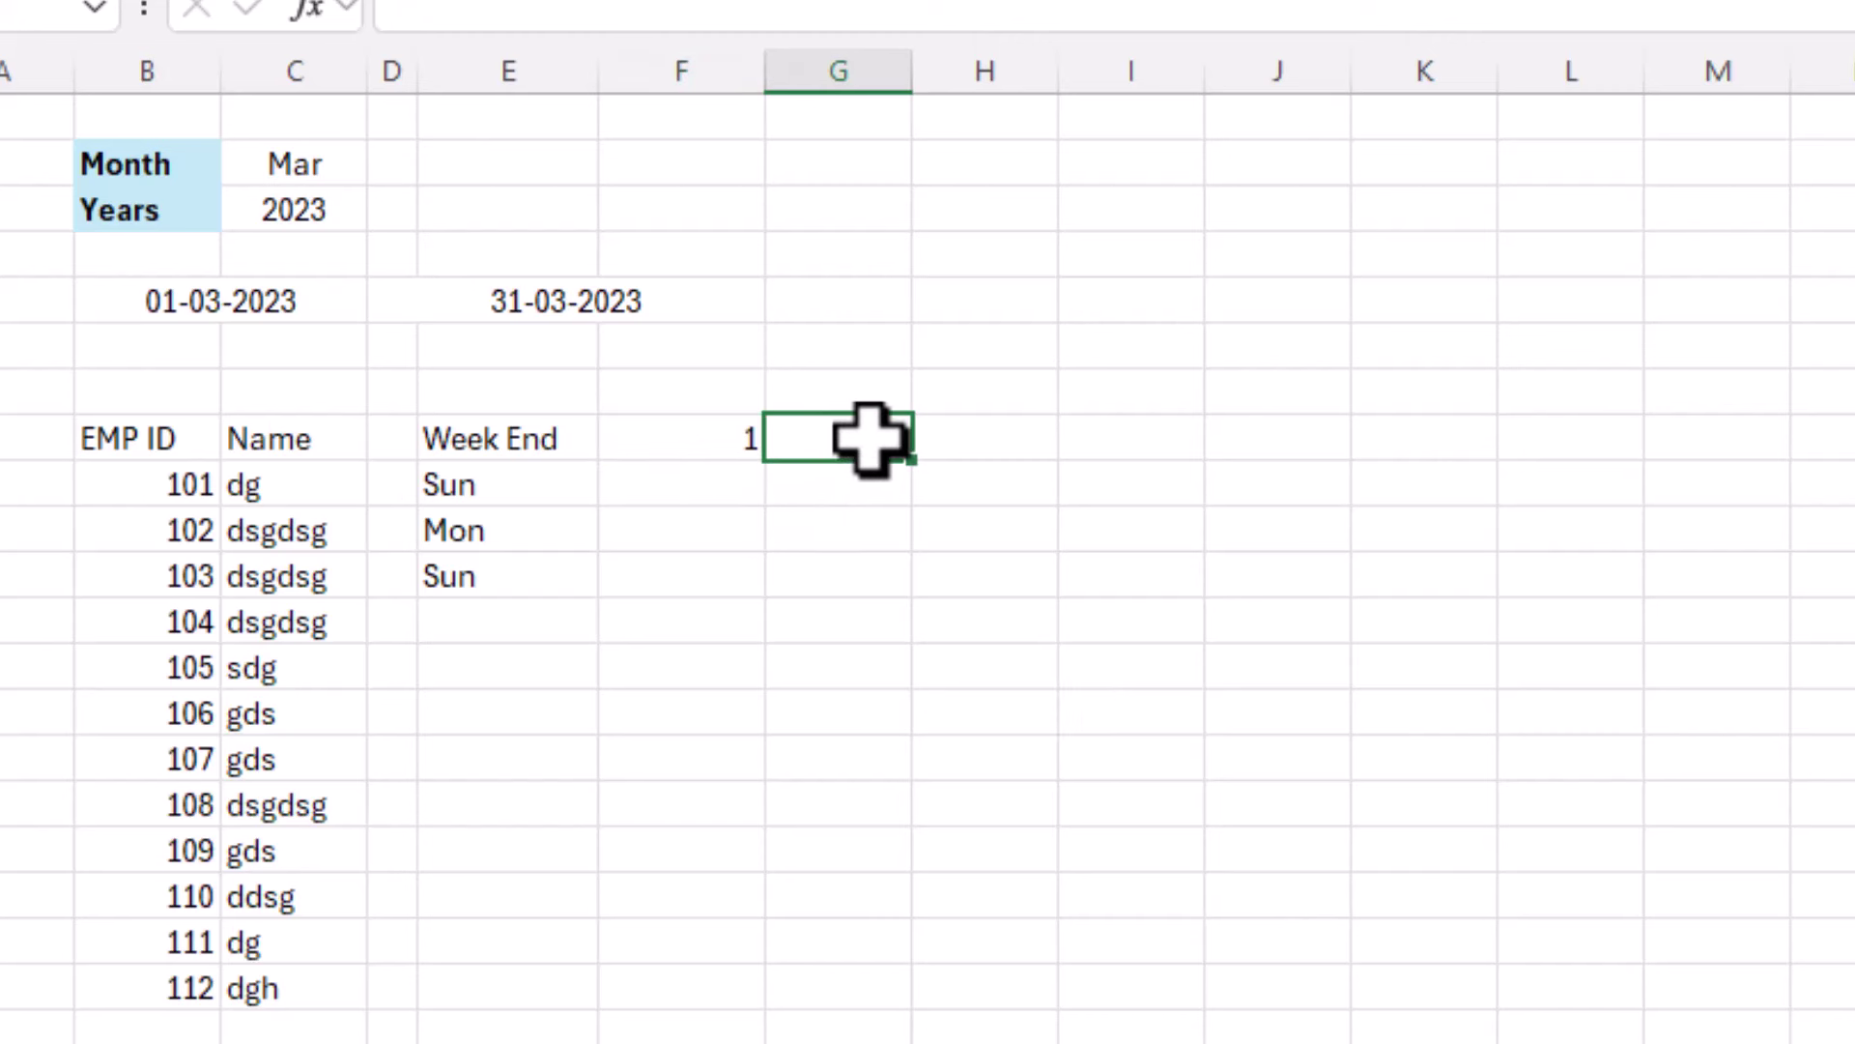
text(=if)
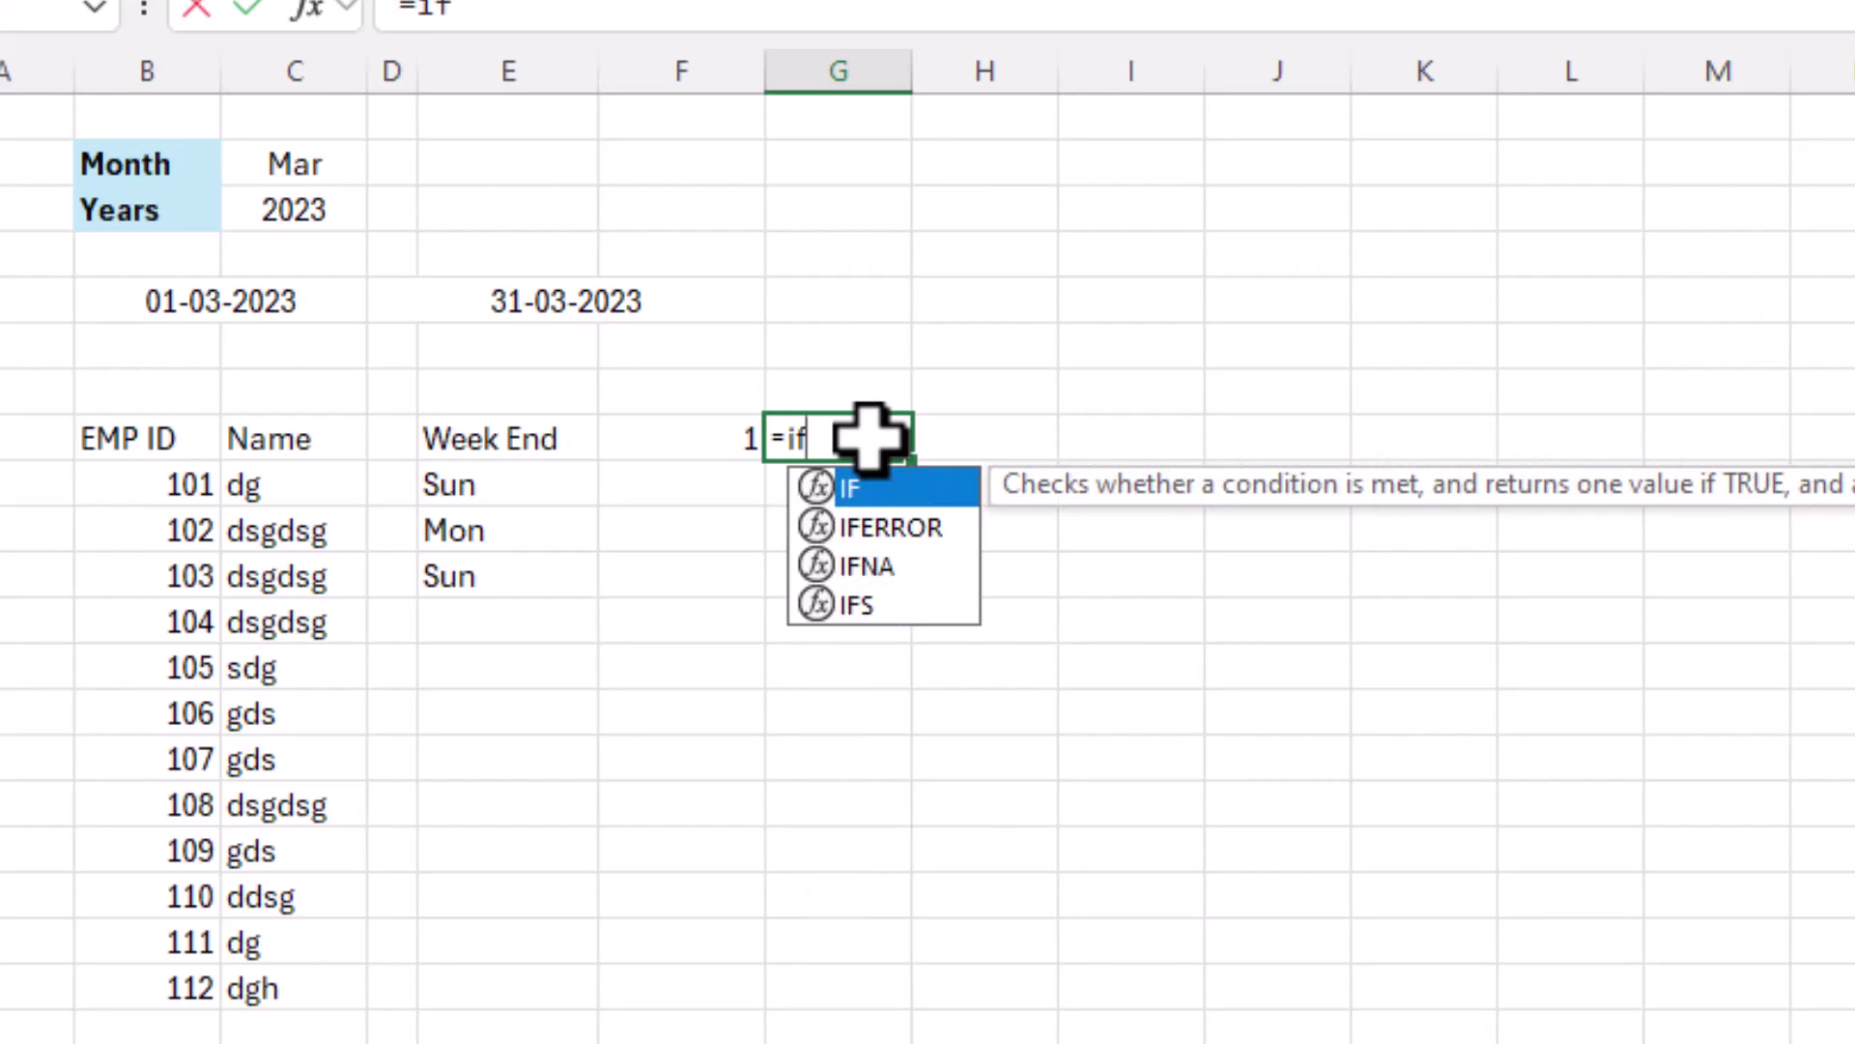
text(()
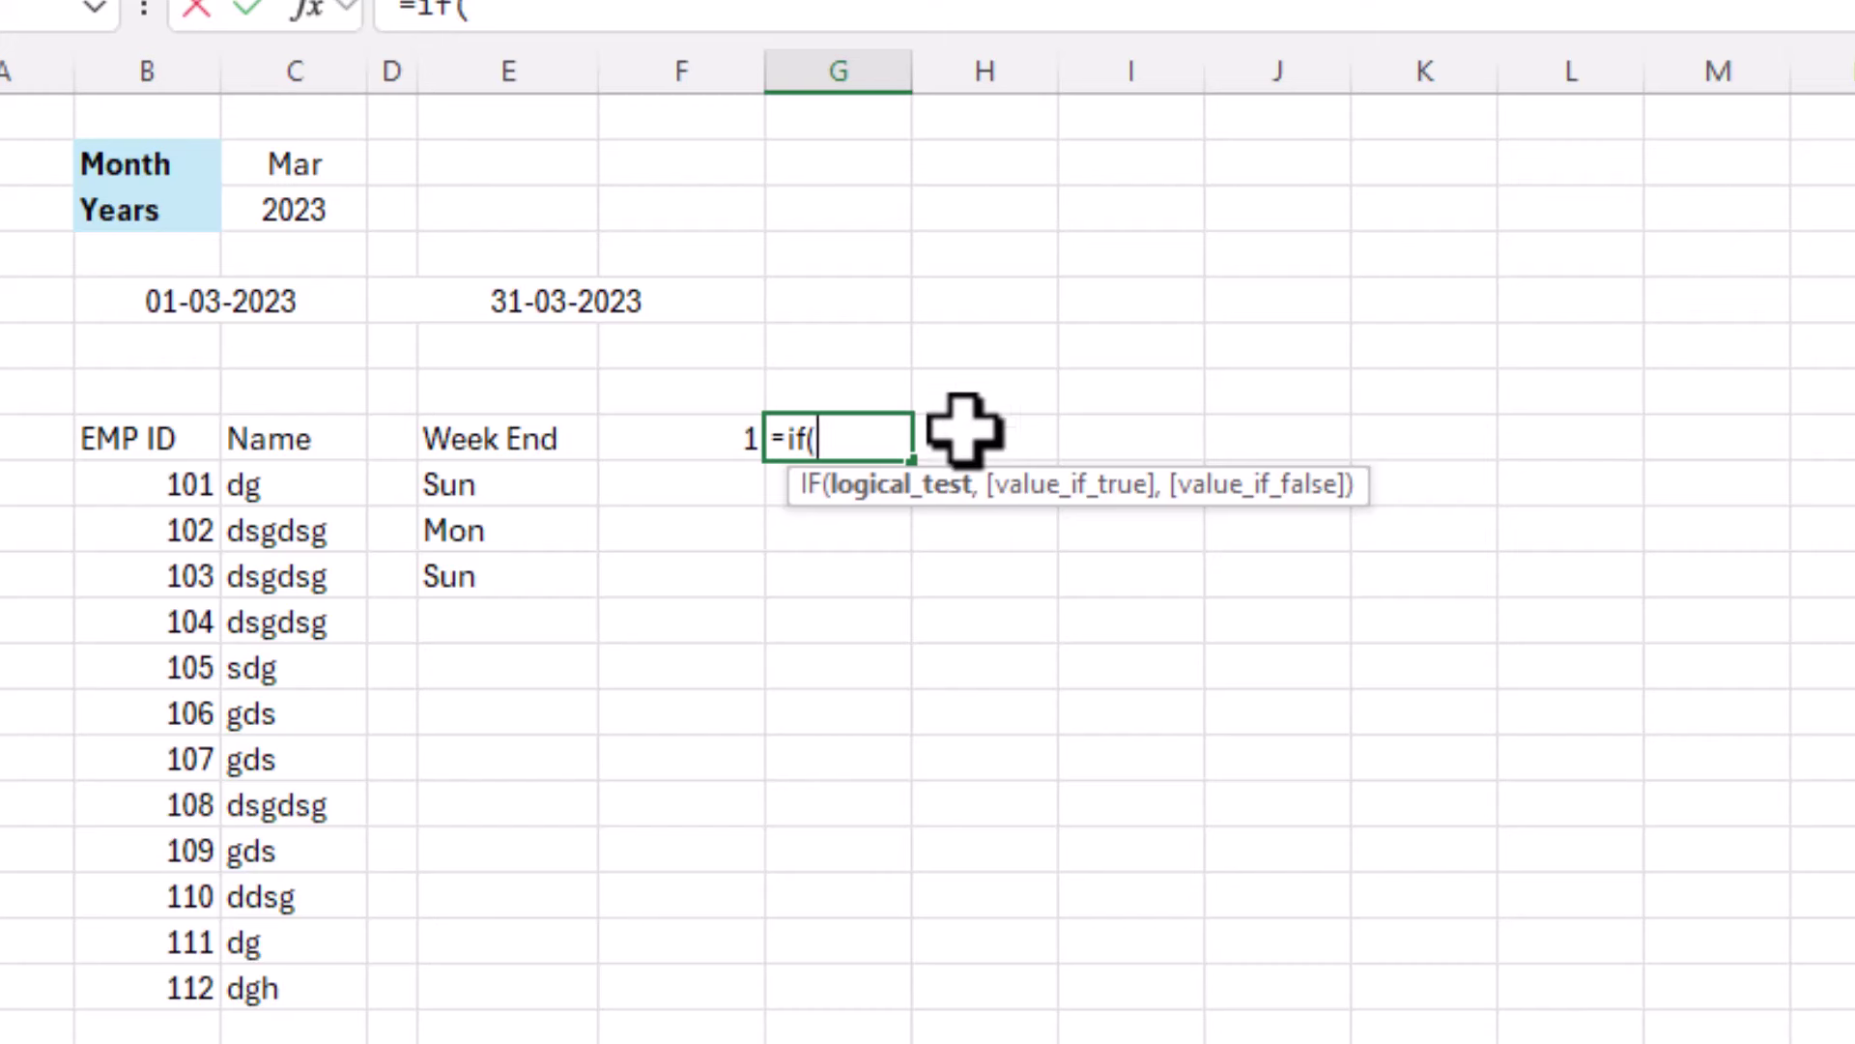
click(667, 444)
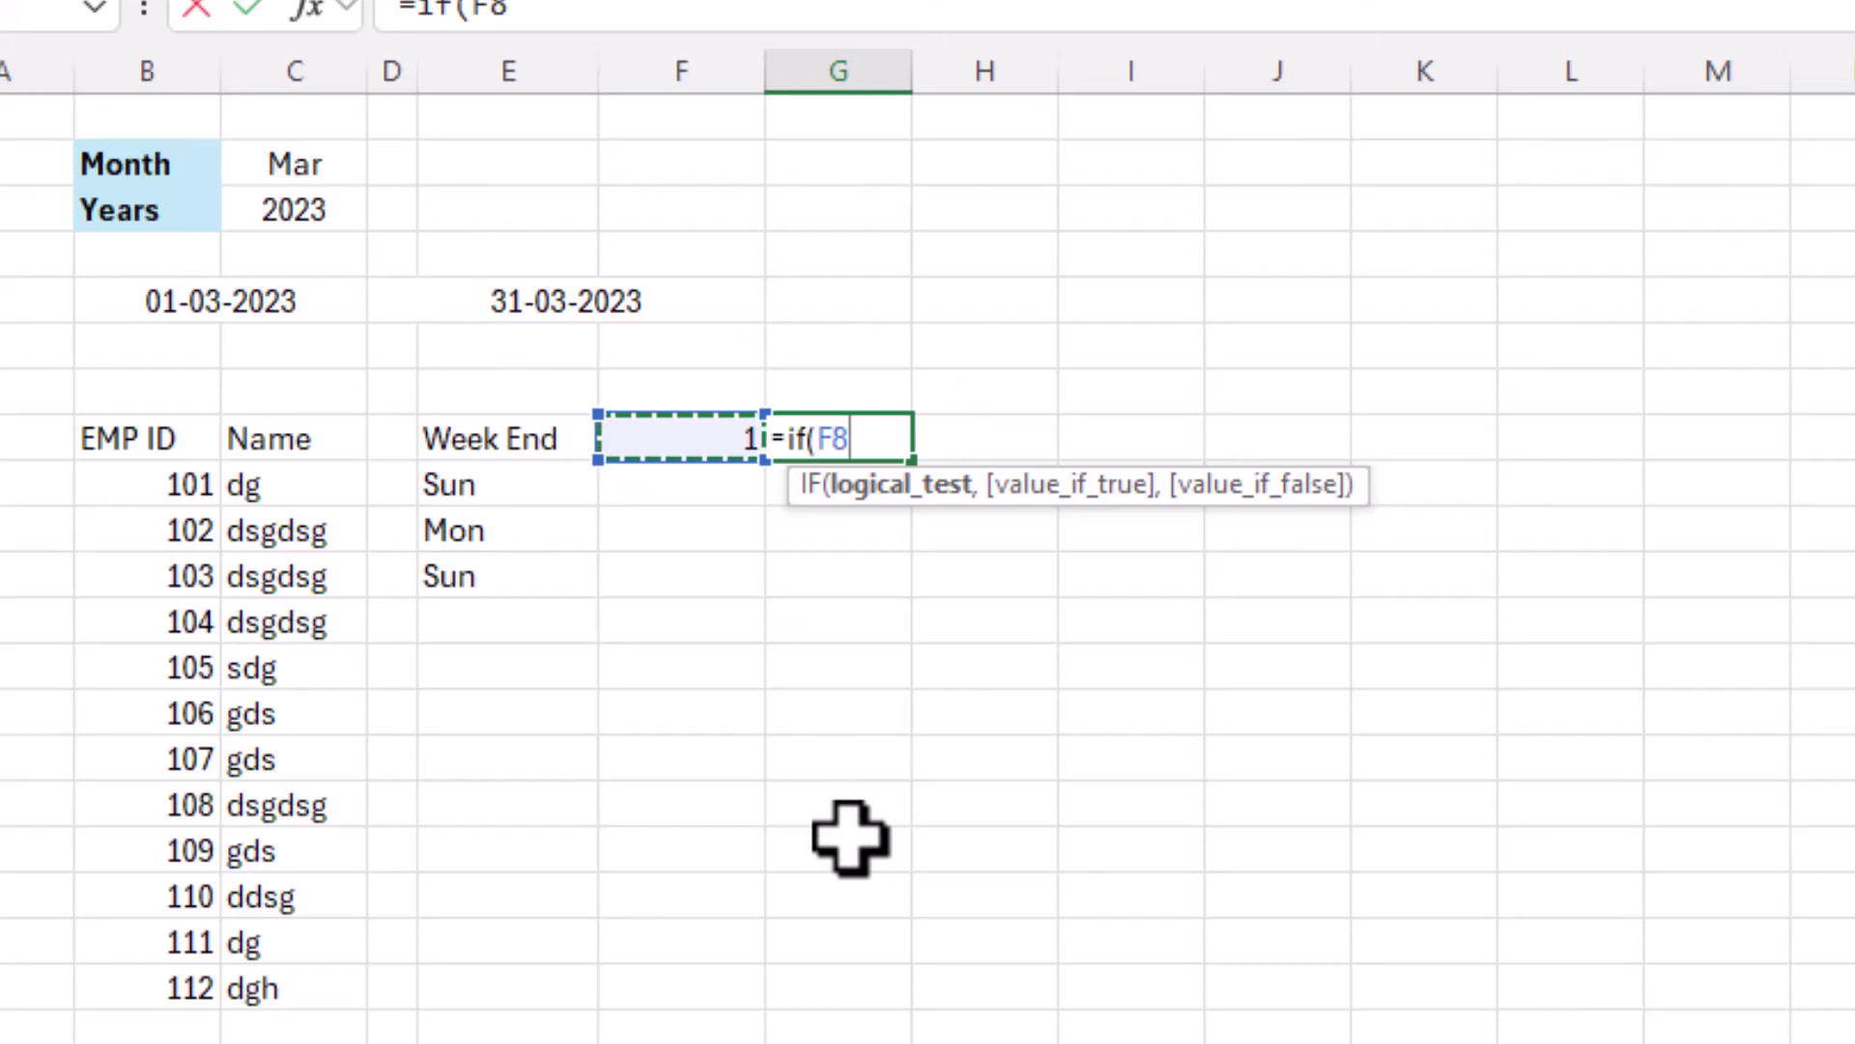
text(<)
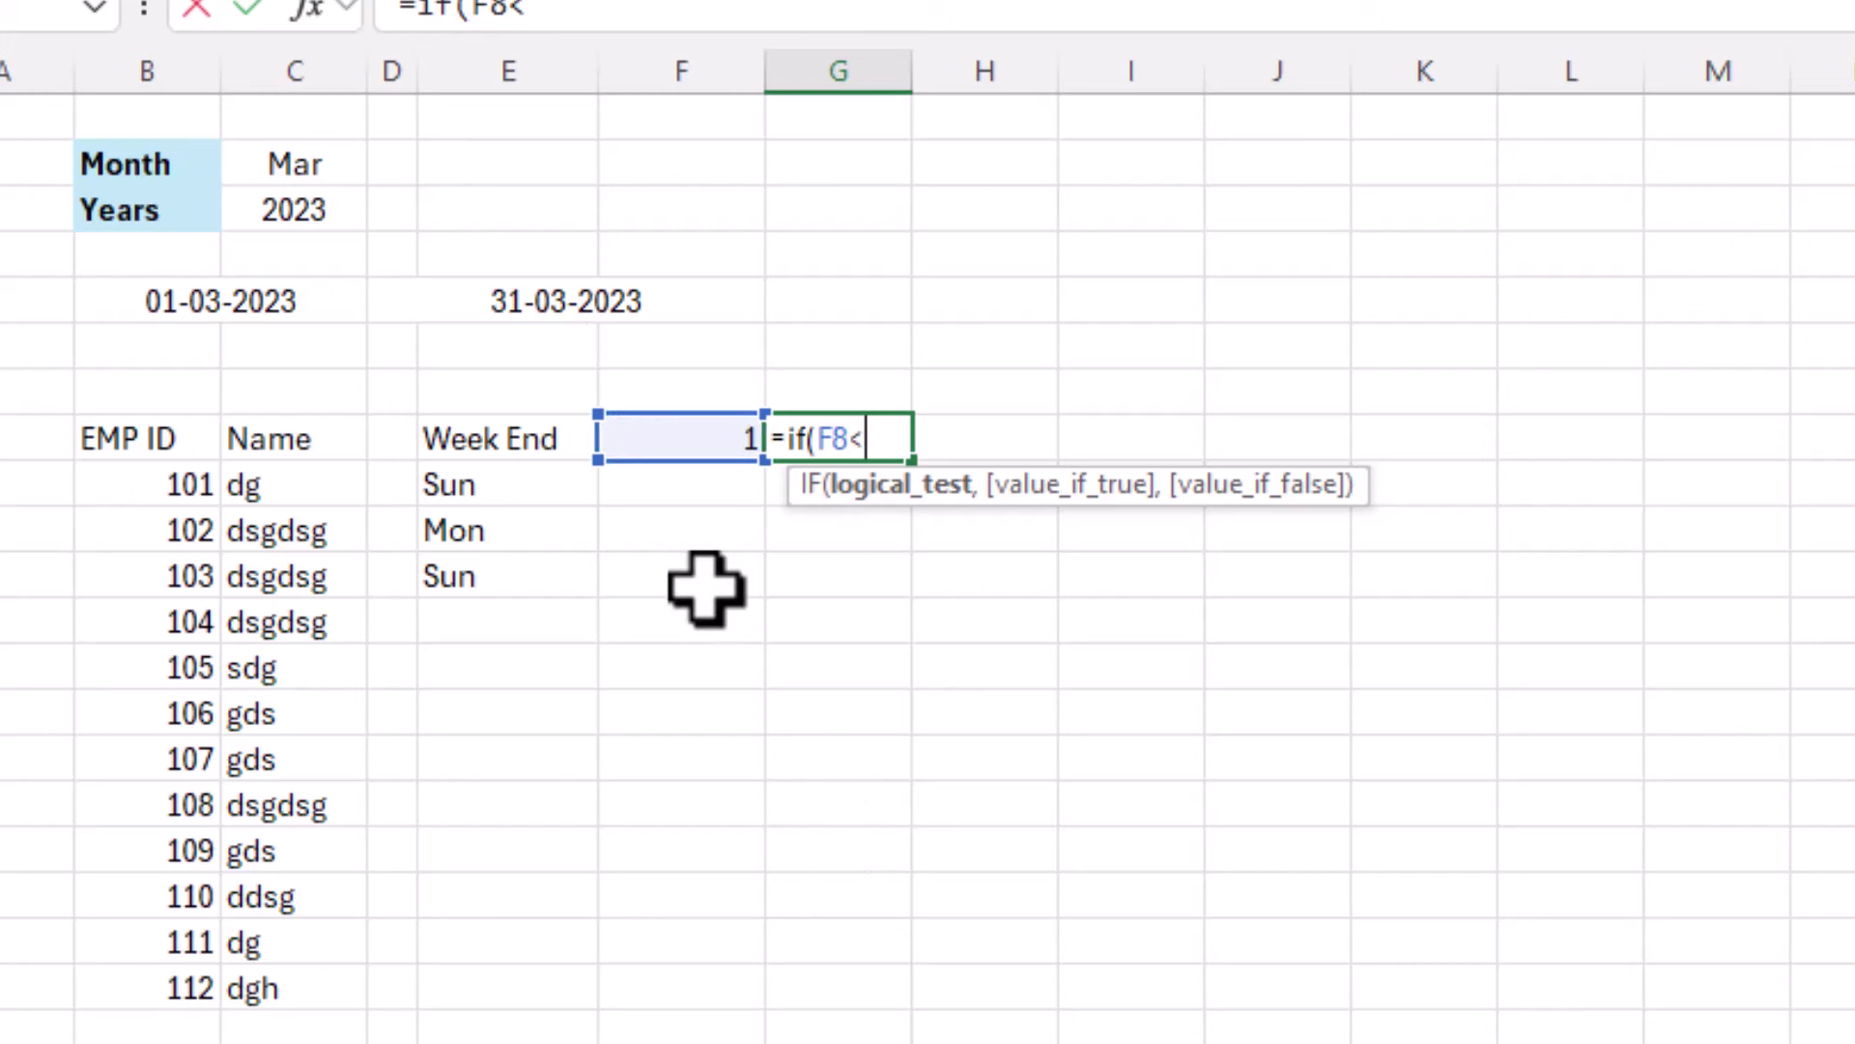
click(565, 299)
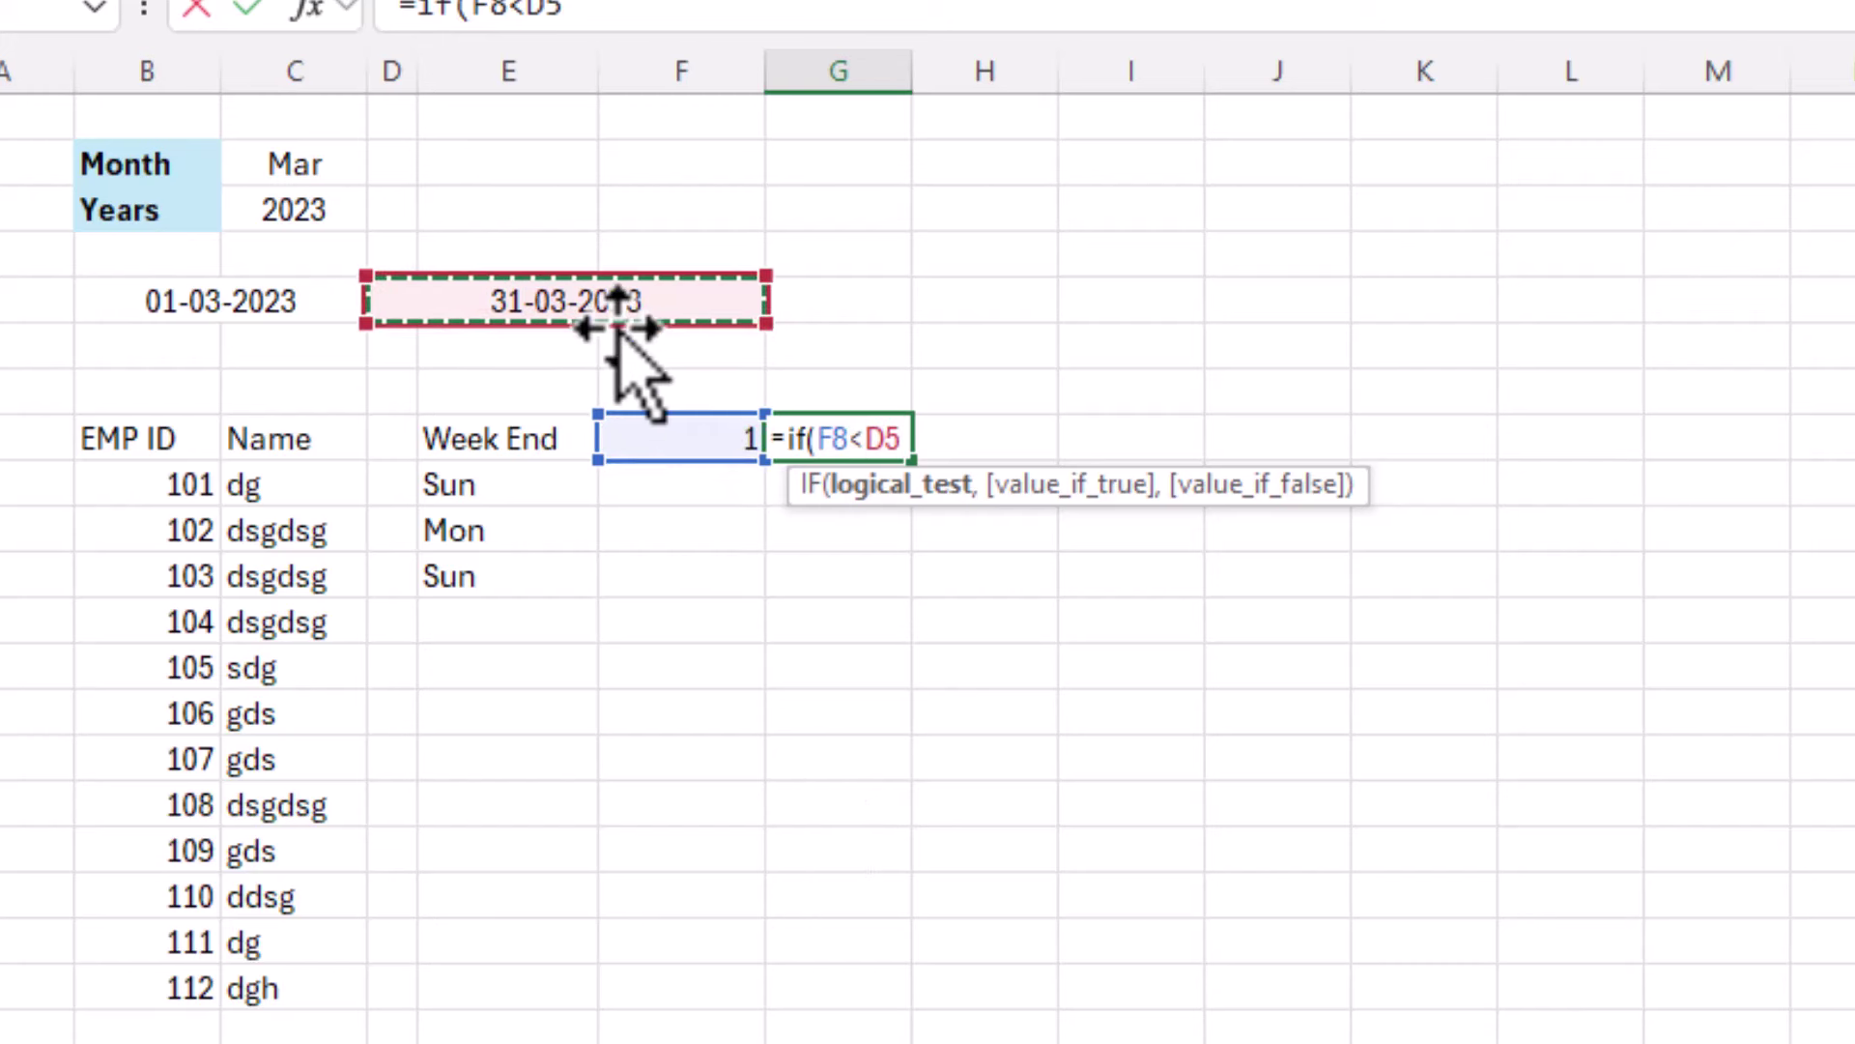
text(,)
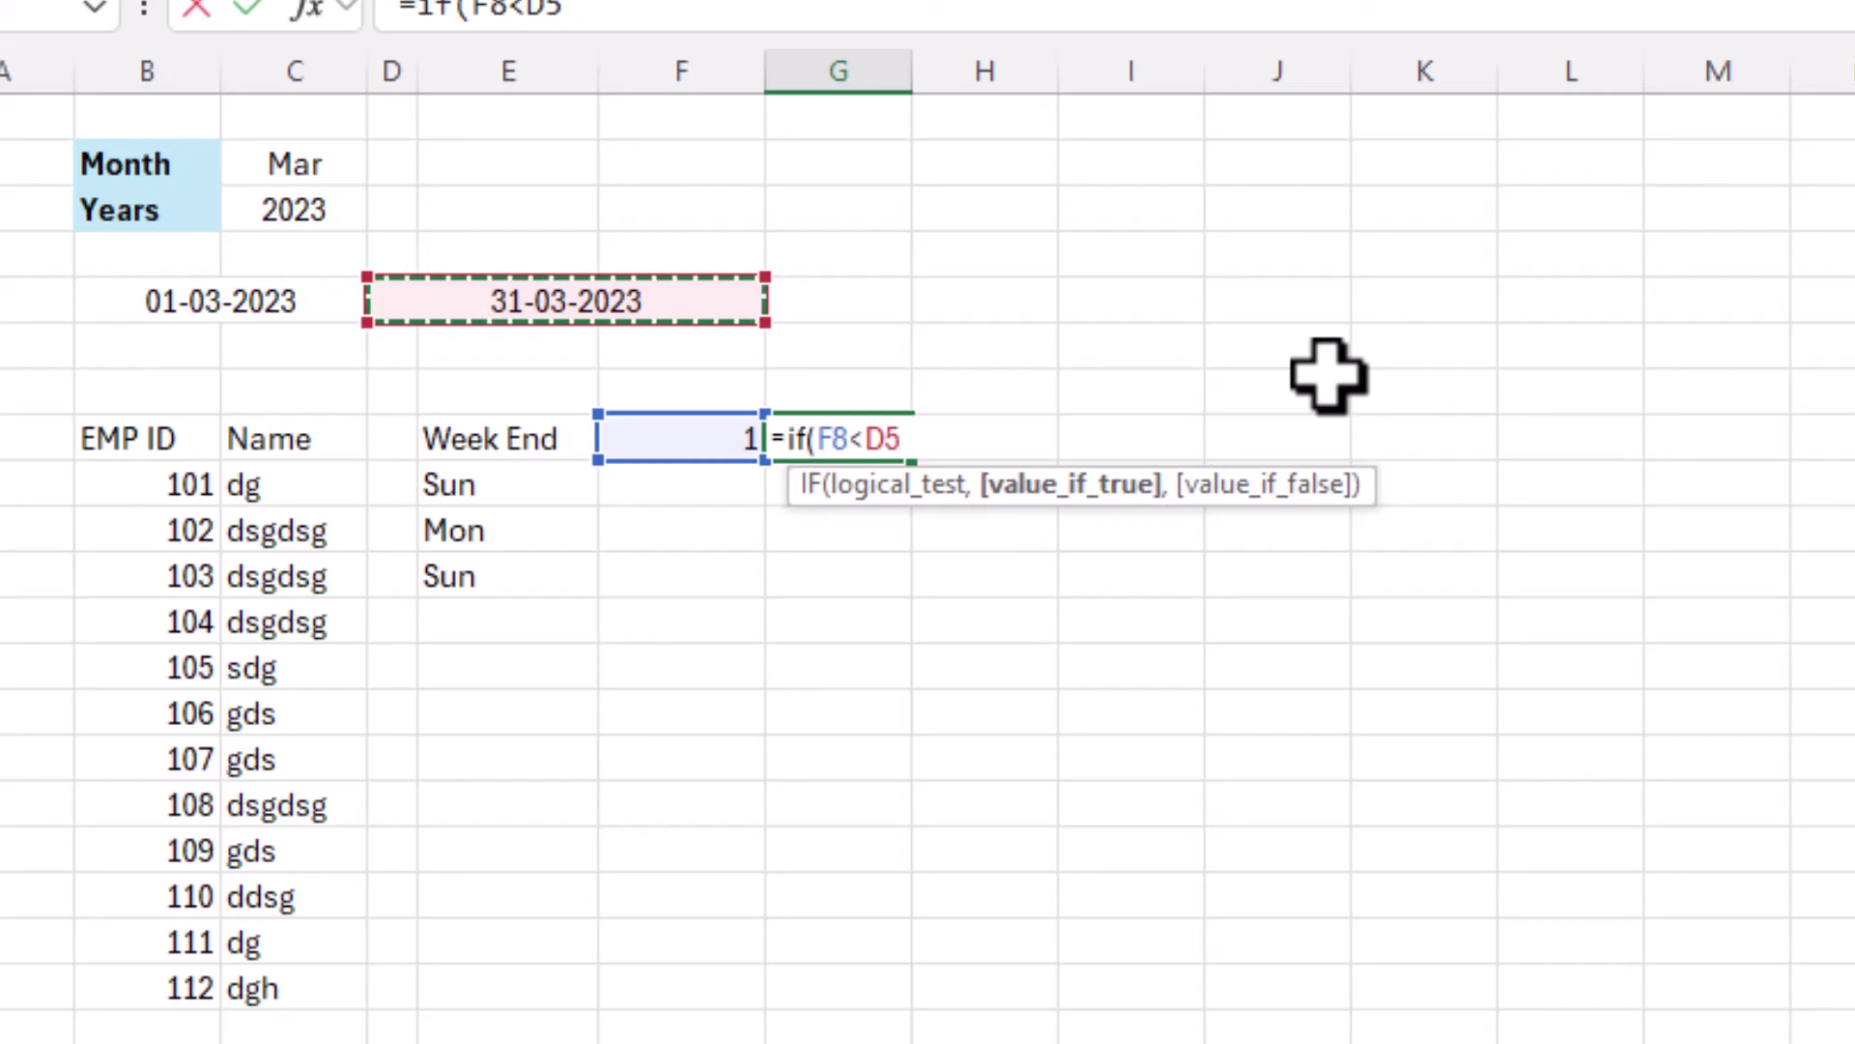
click(655, 444)
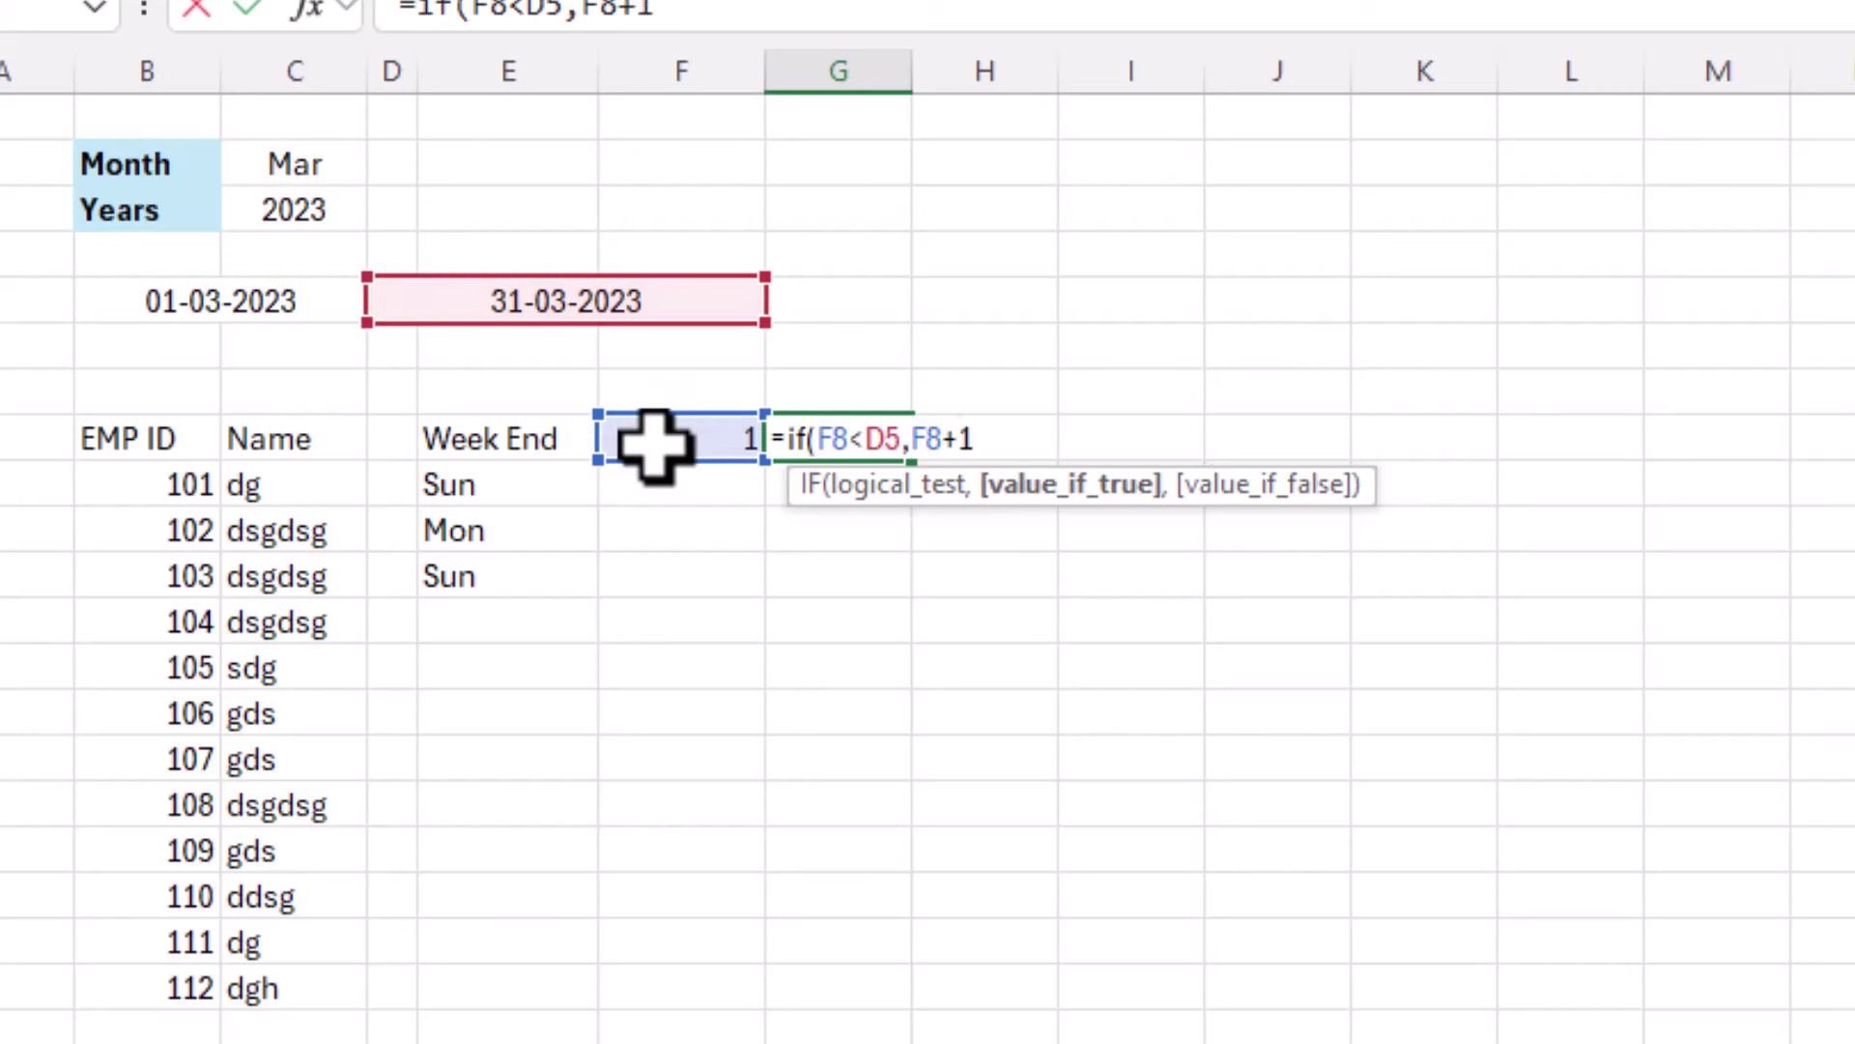
text(+1,)
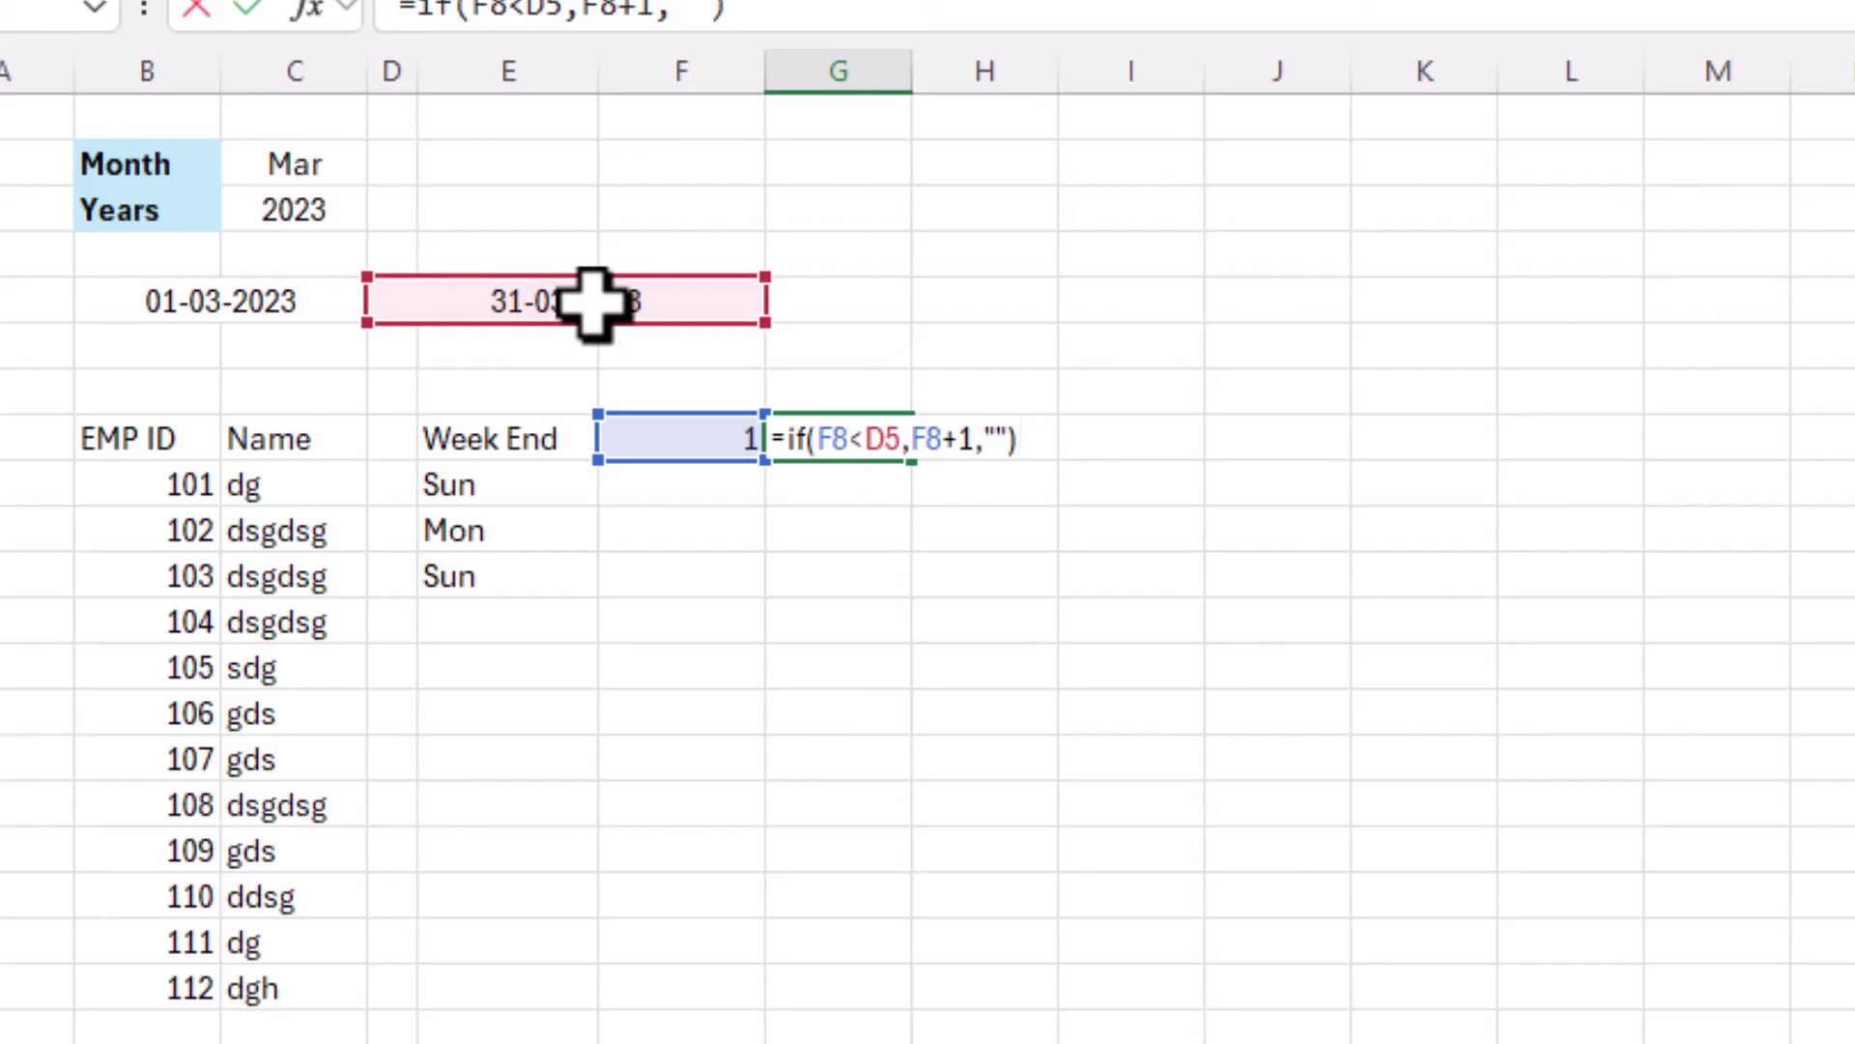
click(887, 445)
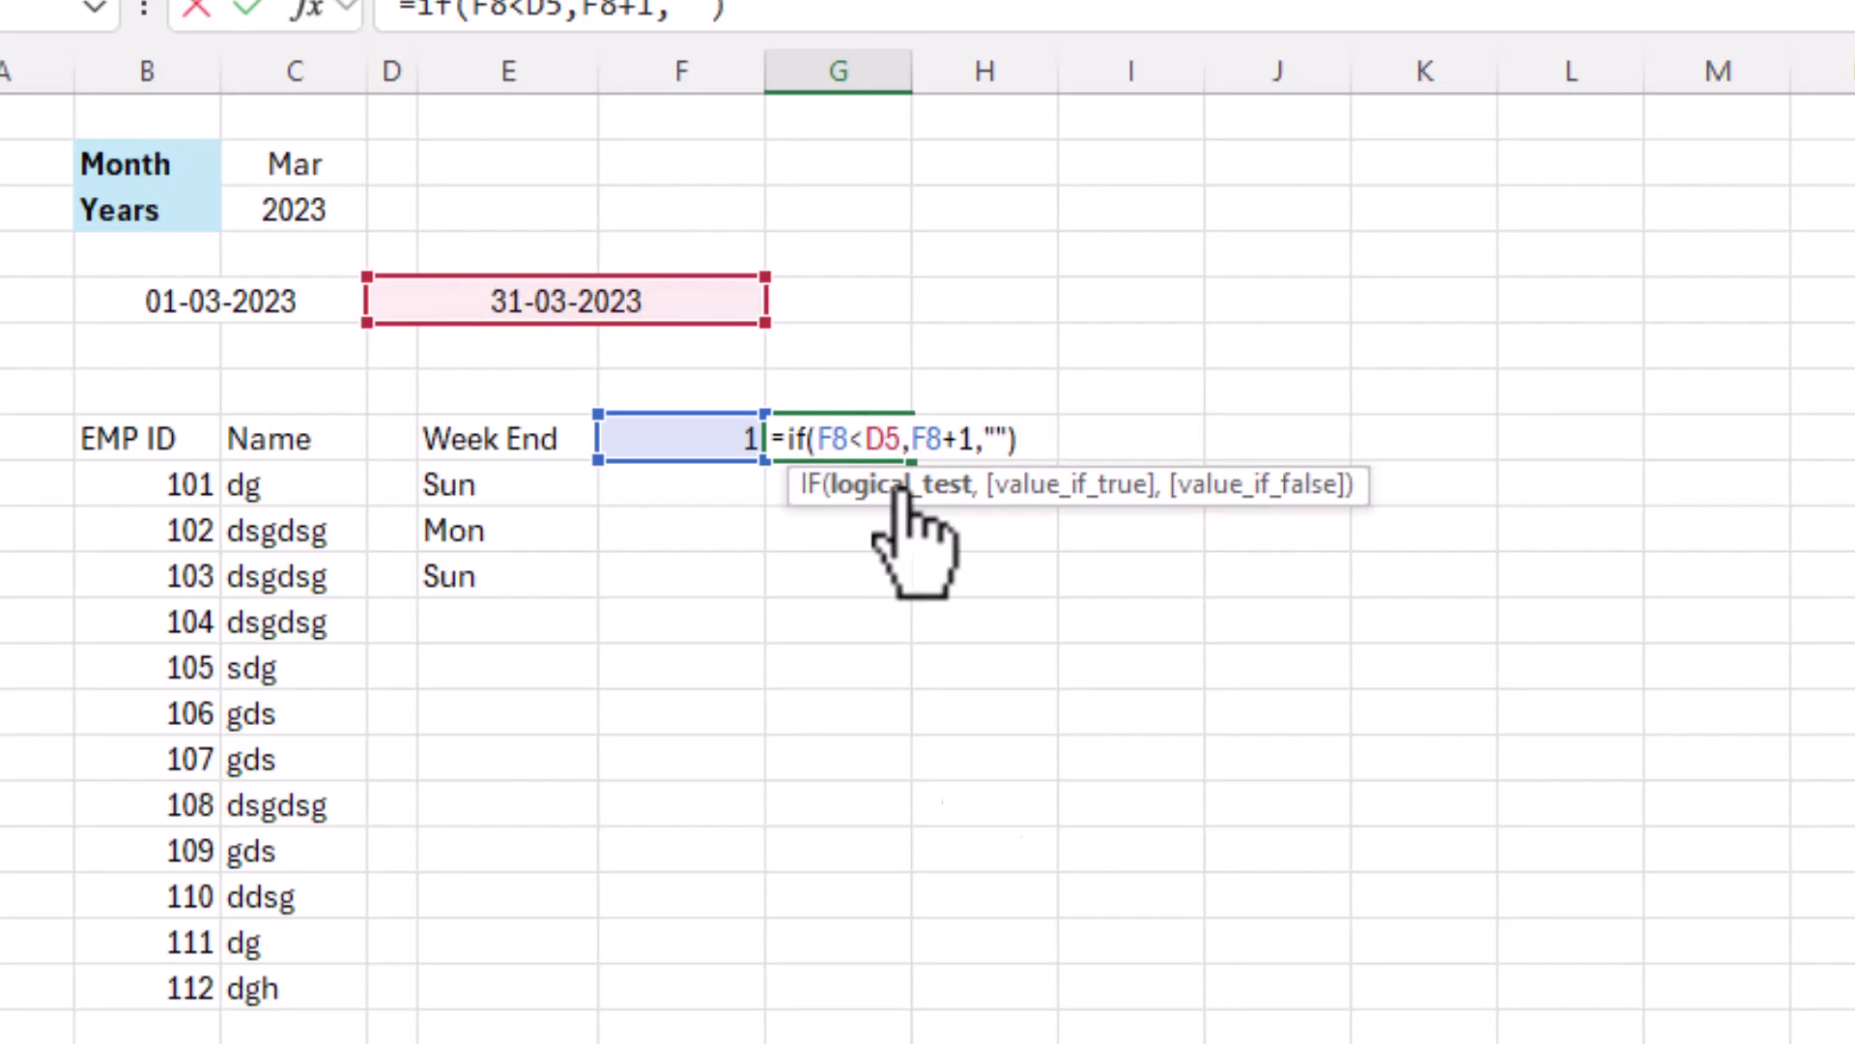
key(F4)
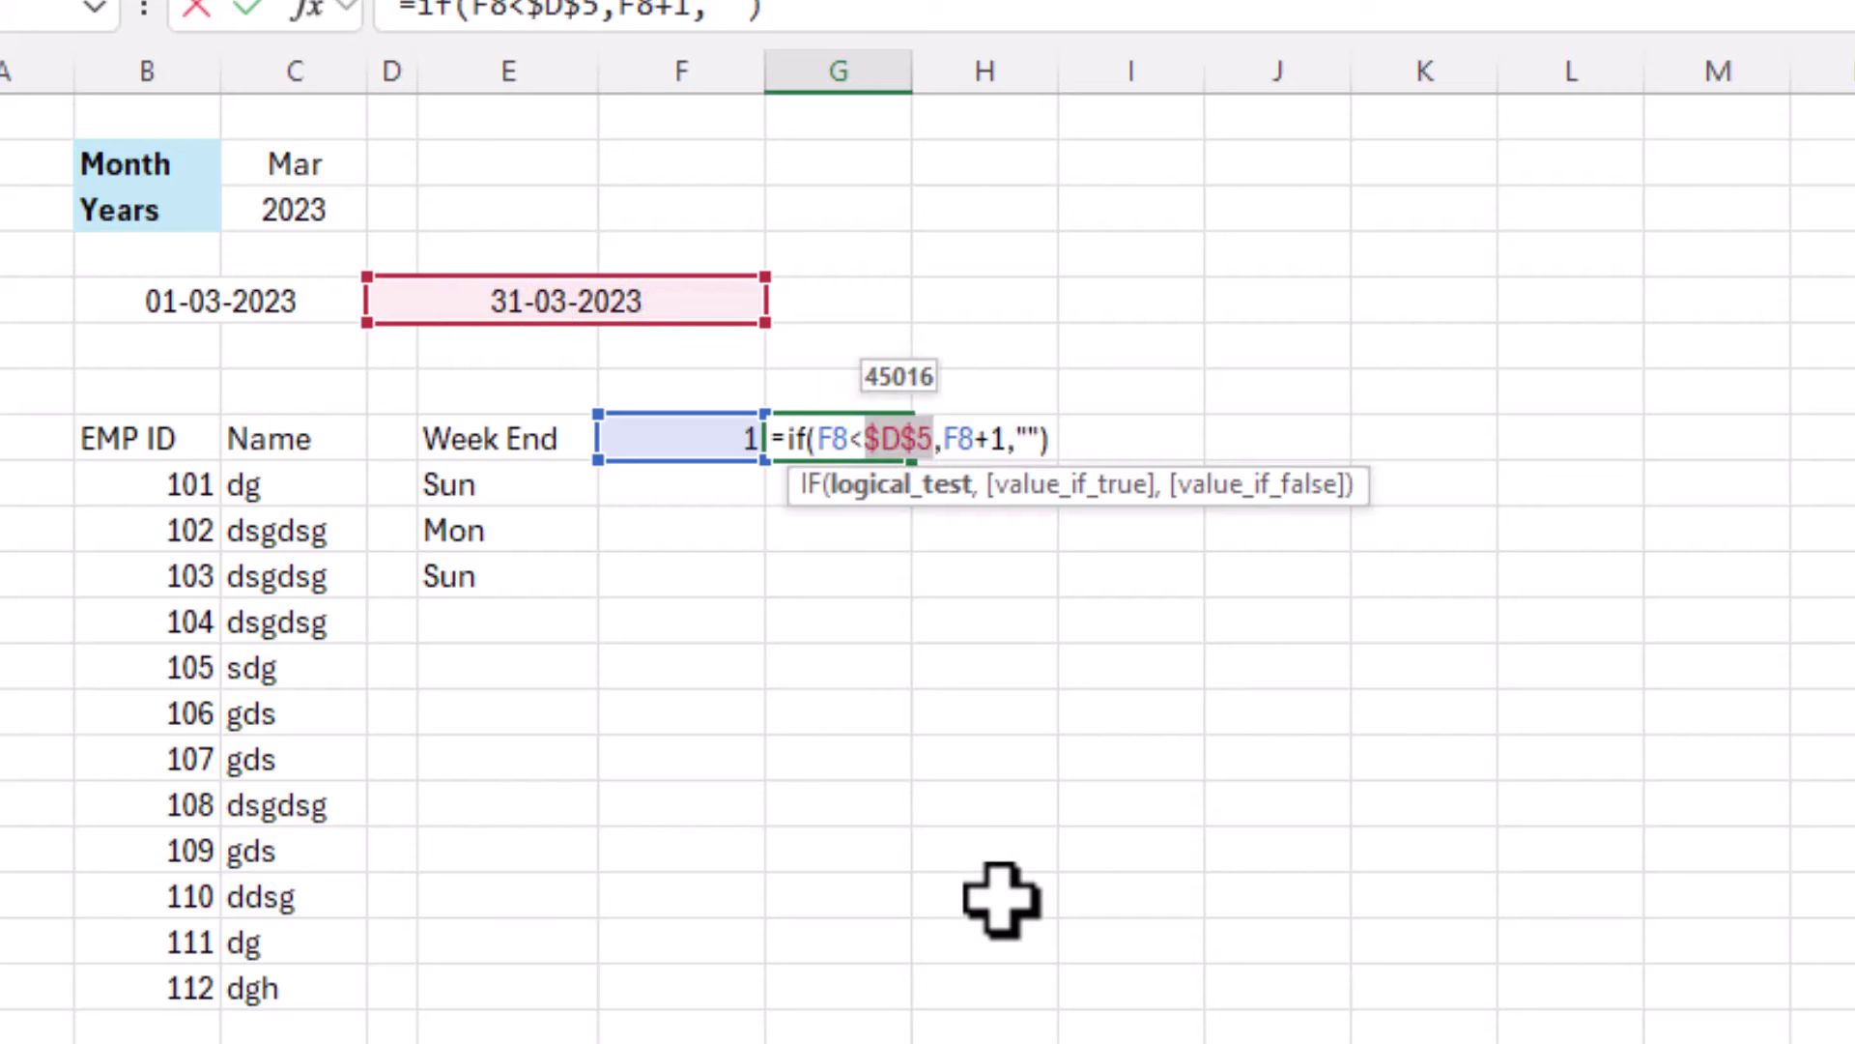
key(Return)
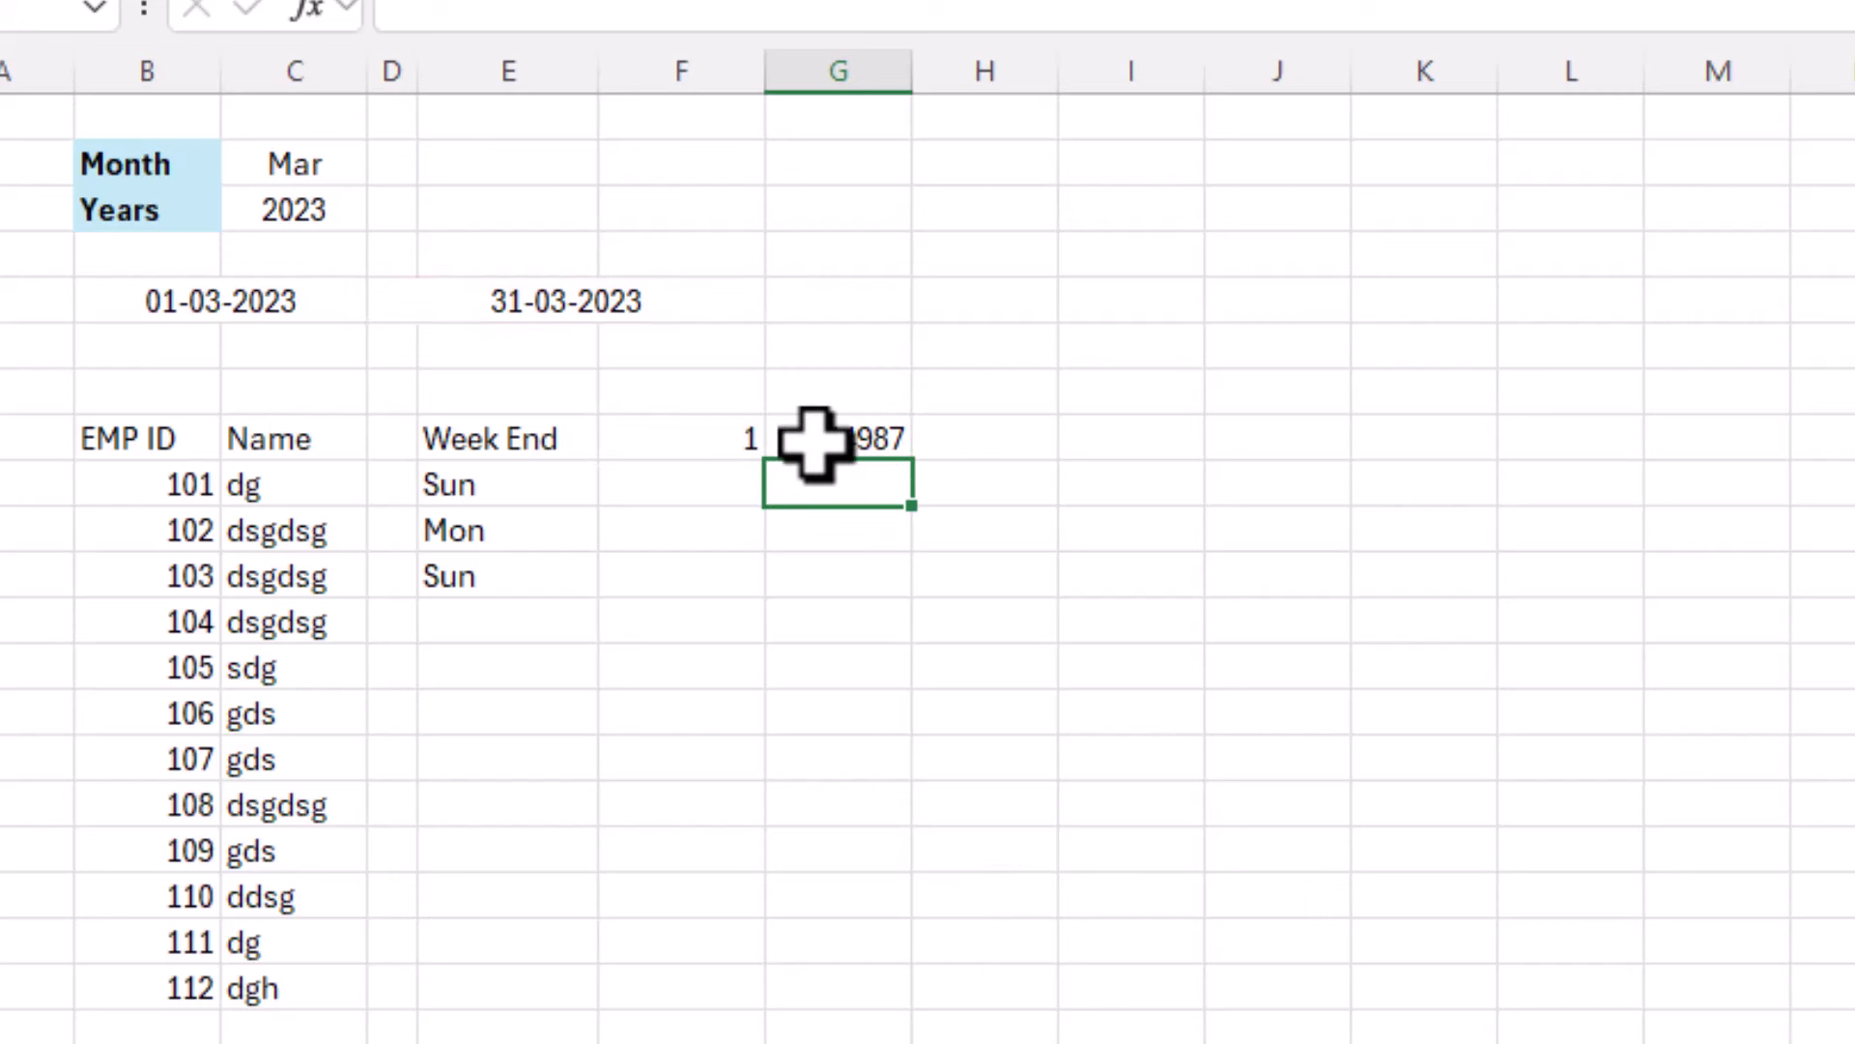
Copy the day-number format from F8 to G8 with Format Painter.
click(815, 443)
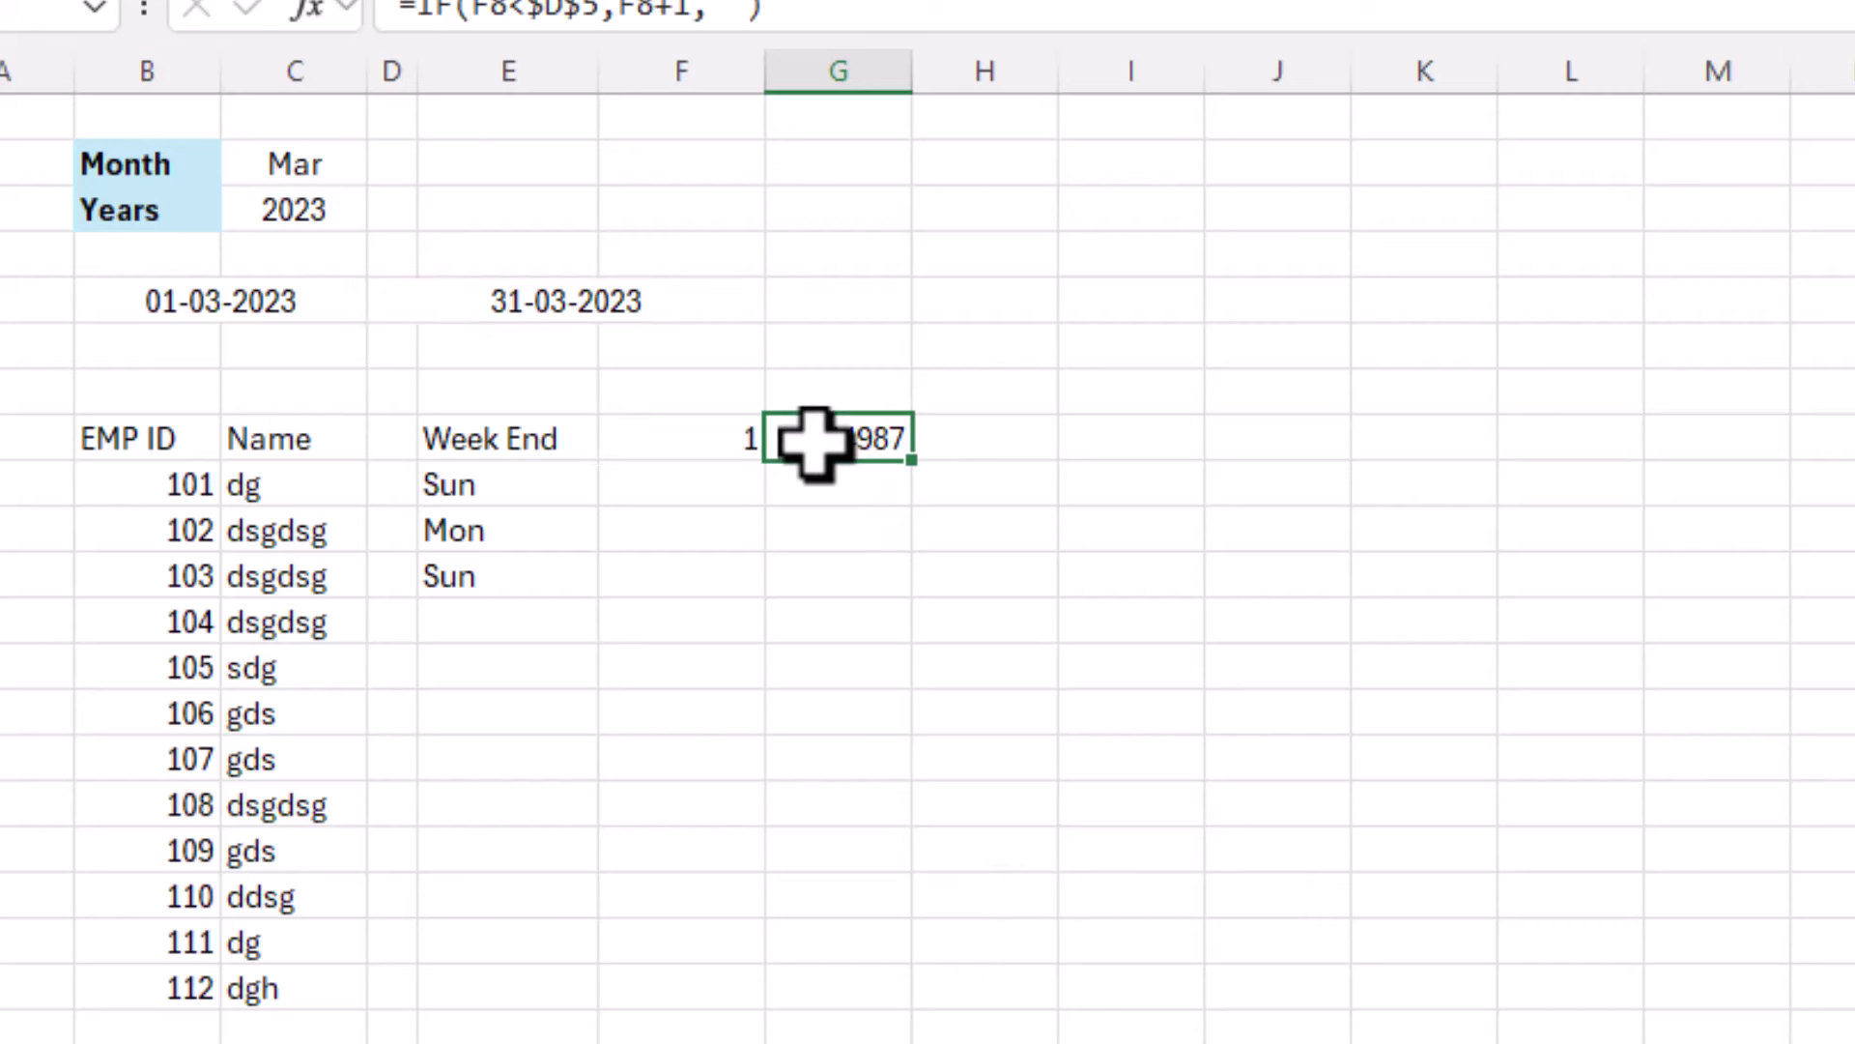
click(706, 443)
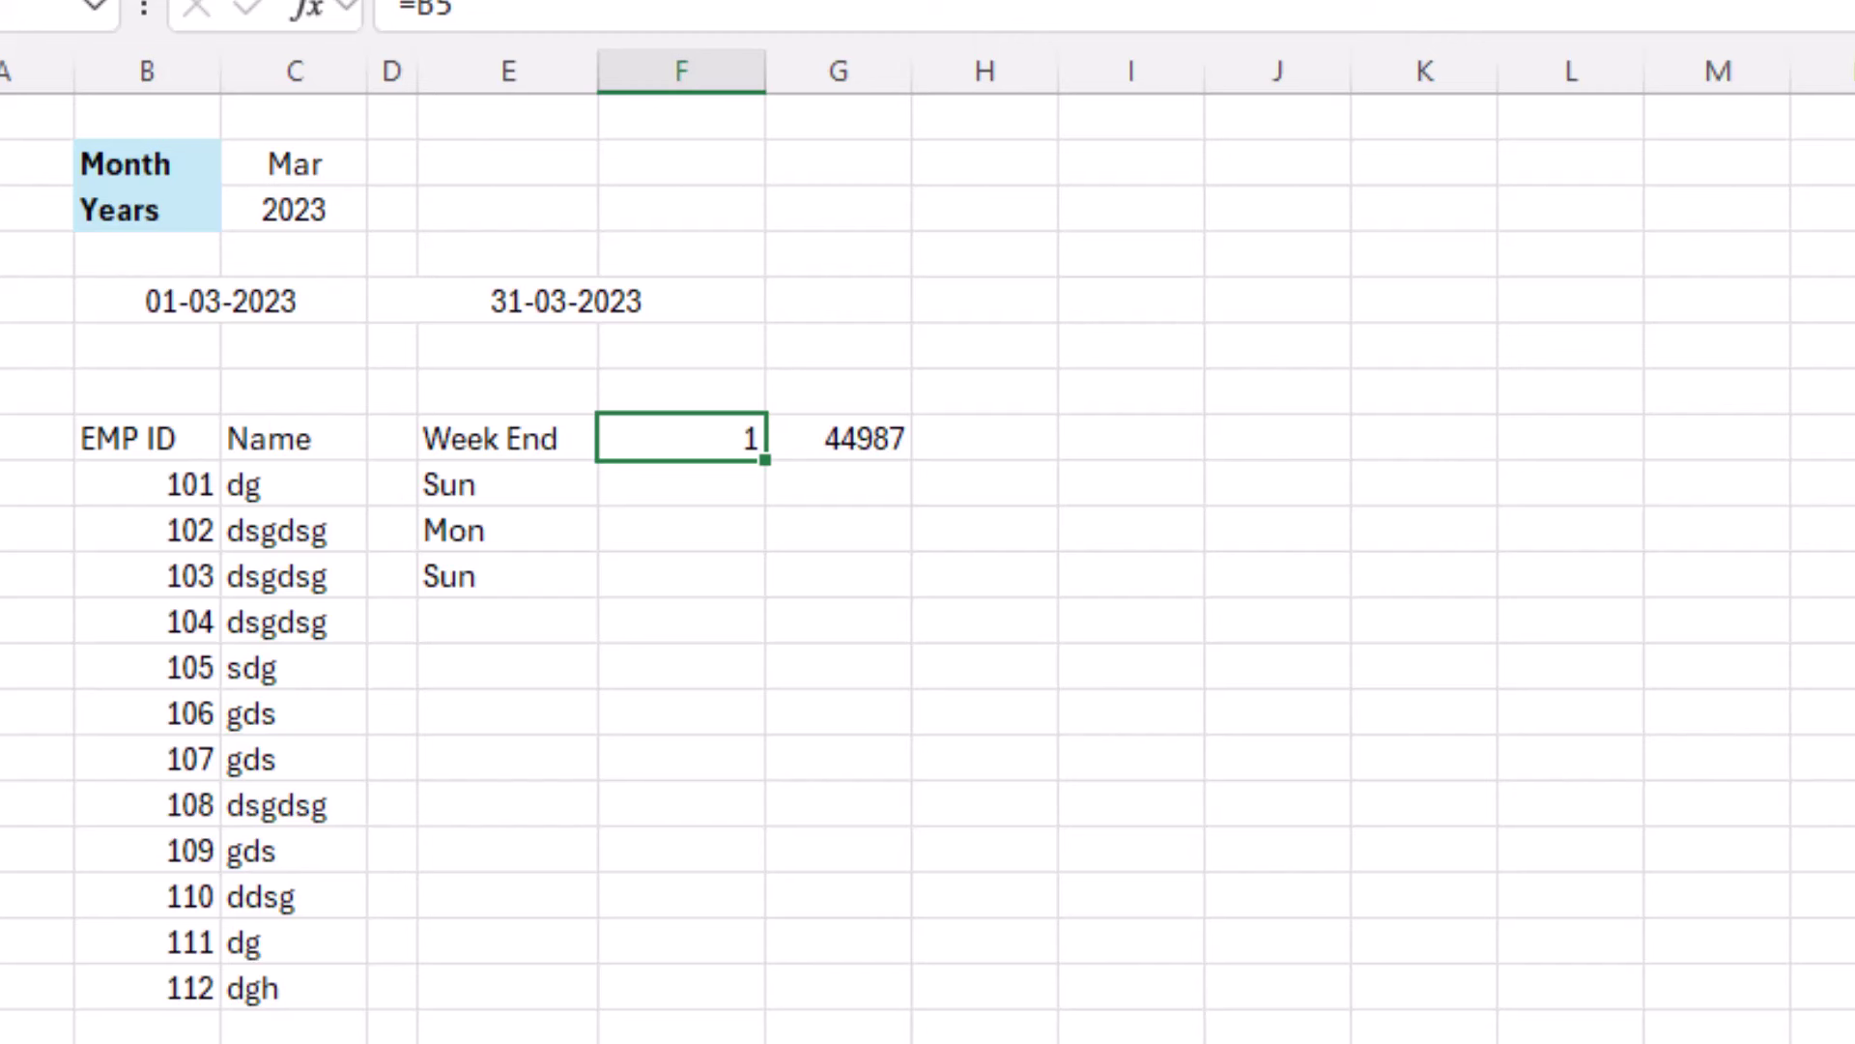
click(118, 5)
click(821, 443)
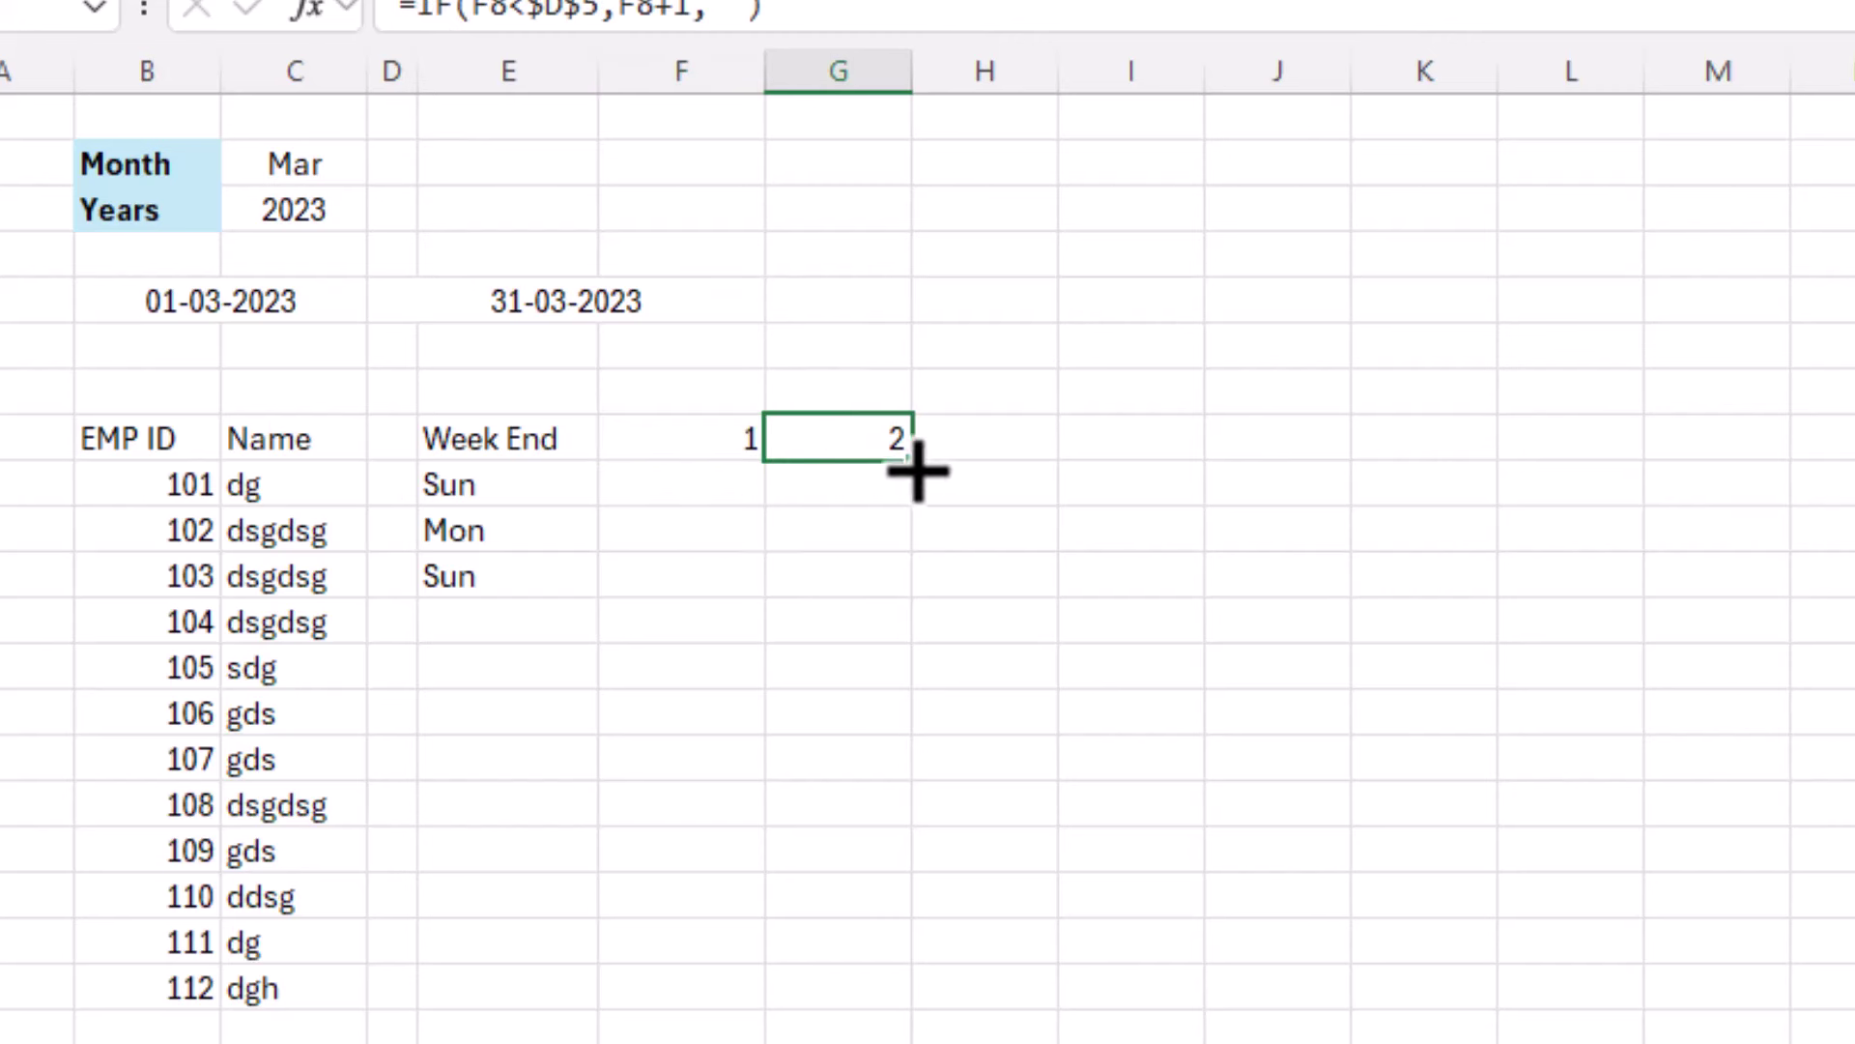
Fill the next-day formula from G8 across row 8 to AJ8.
drag(918, 469, 1851, 468)
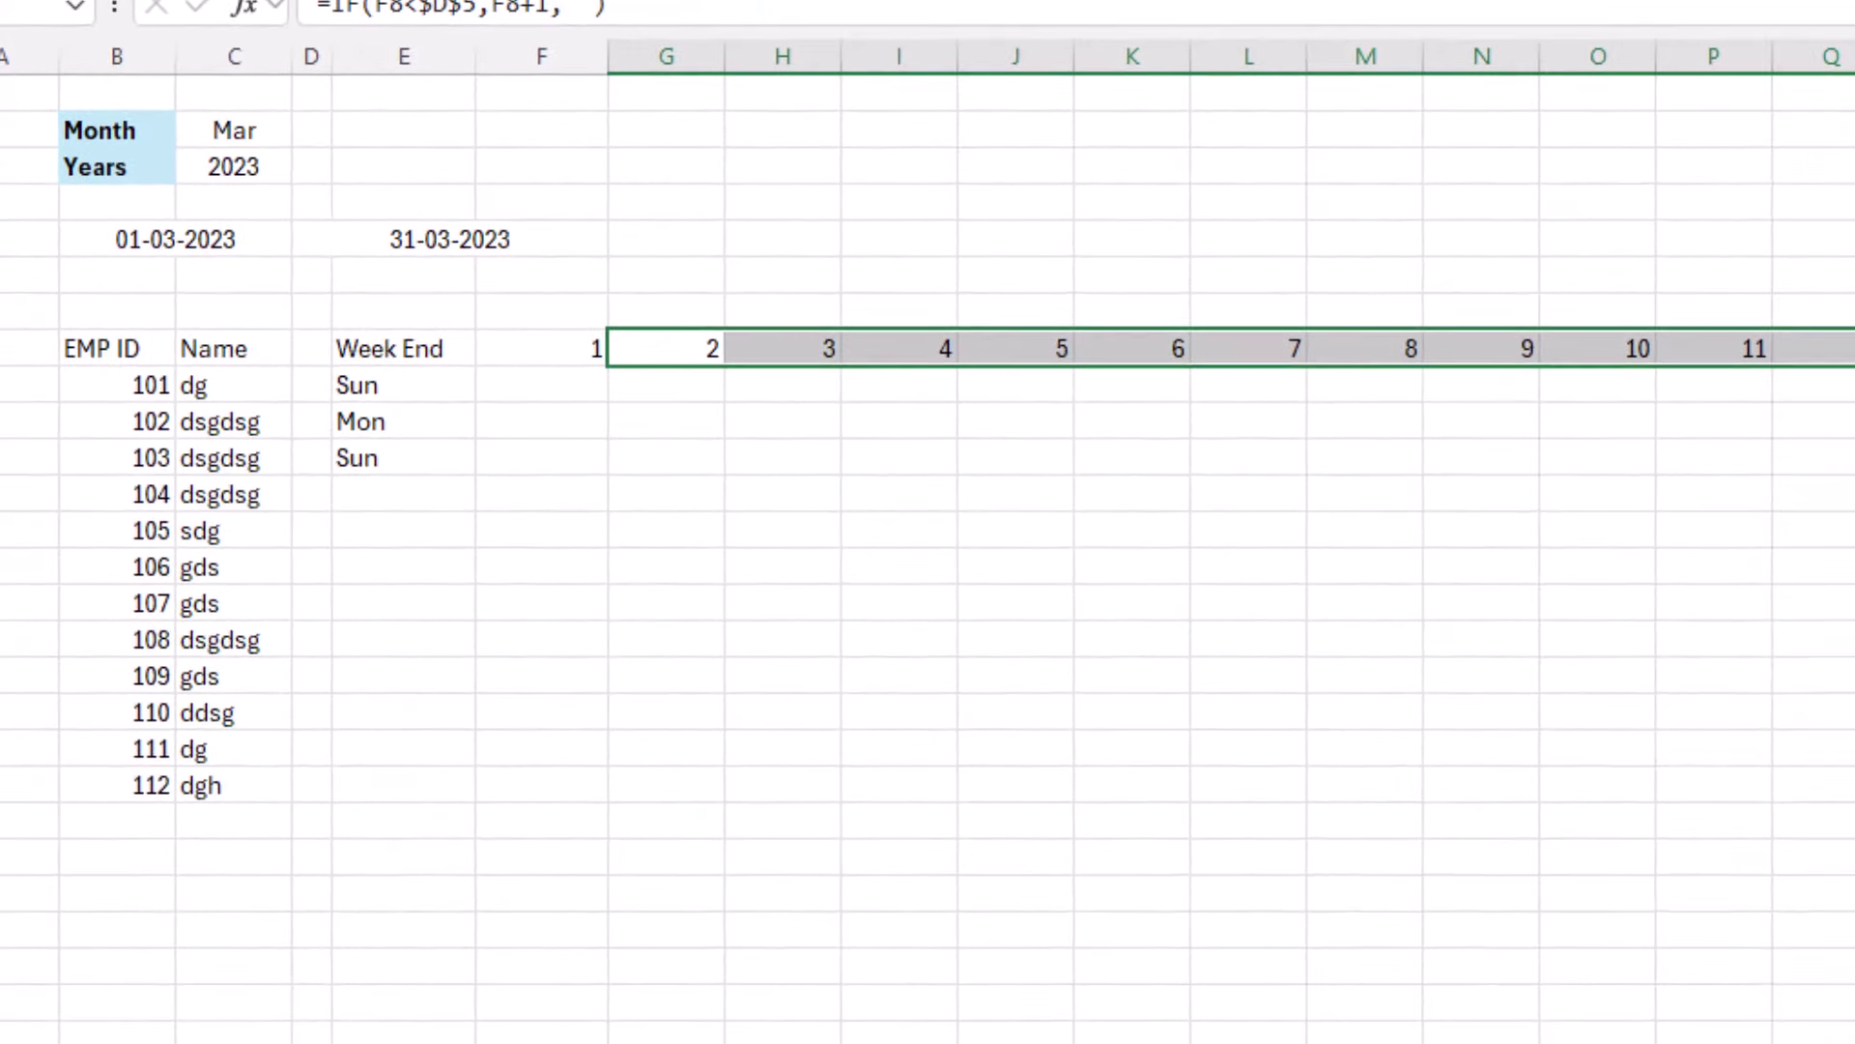
drag(1851, 348, 625, 364)
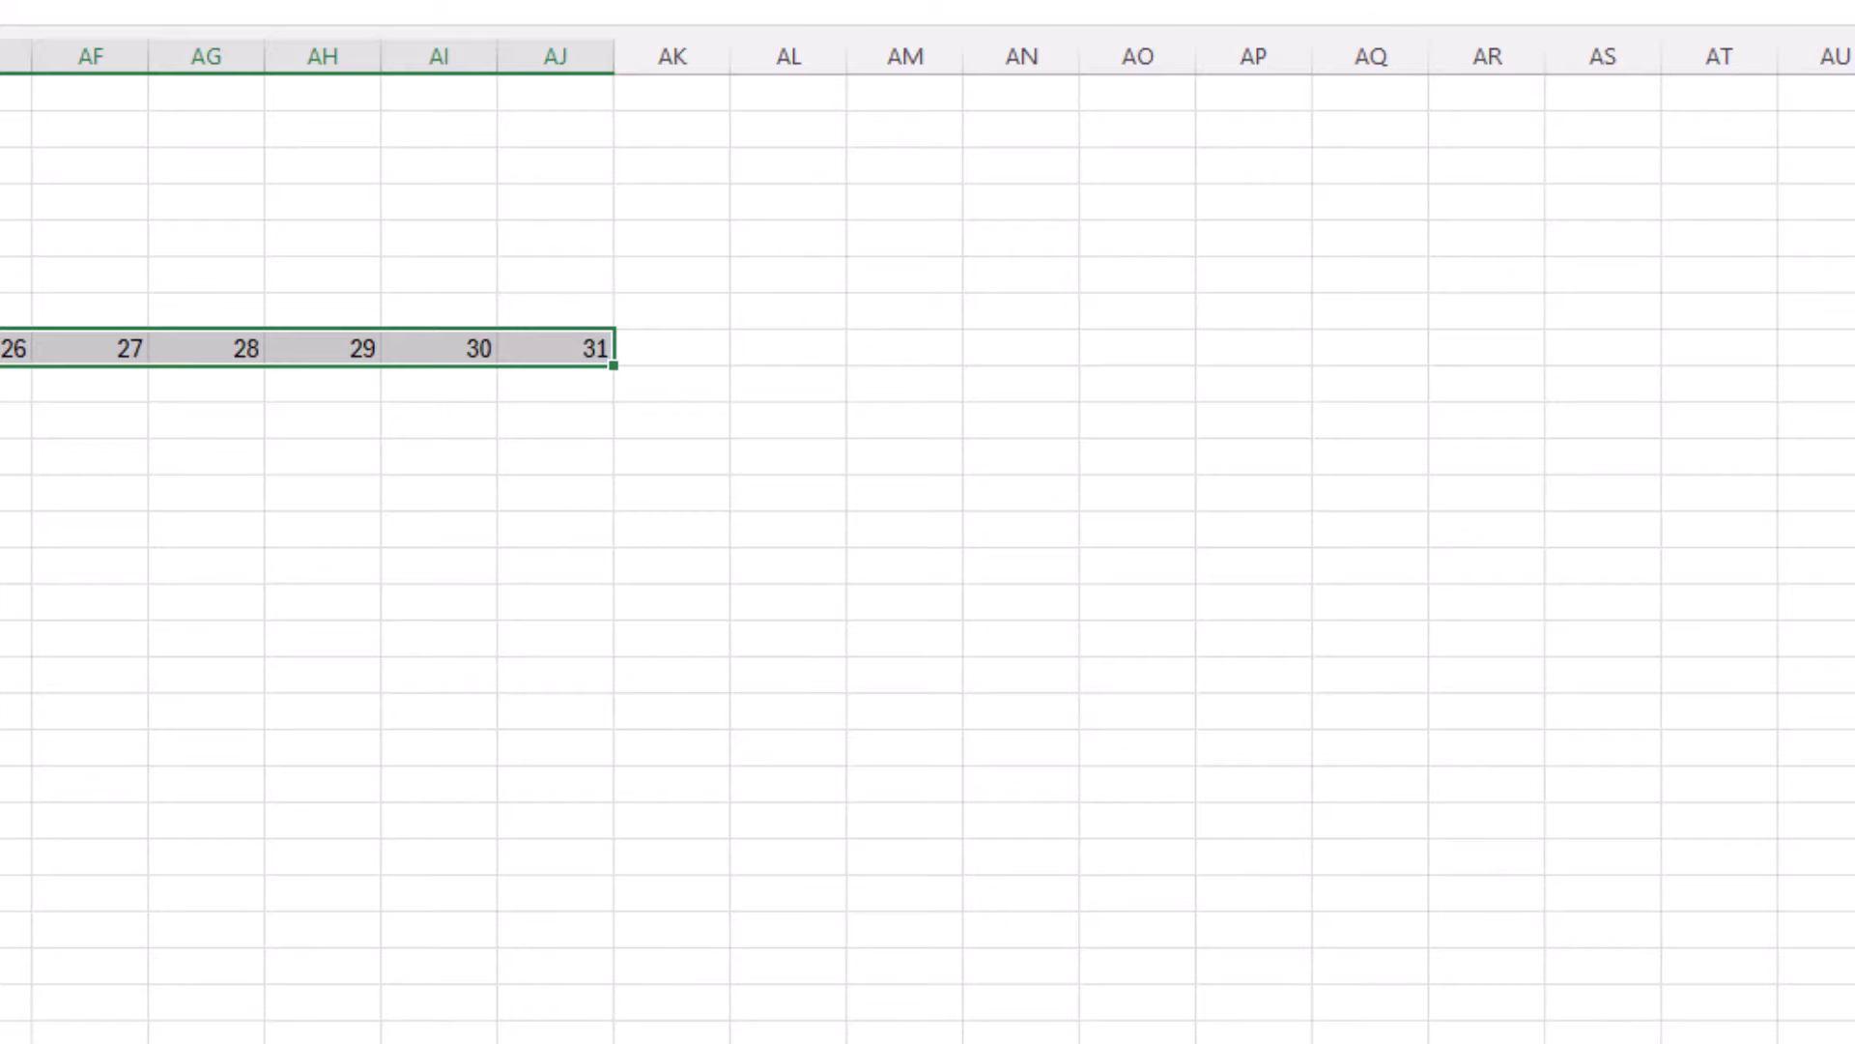
scroll(927, 551, left, 8)
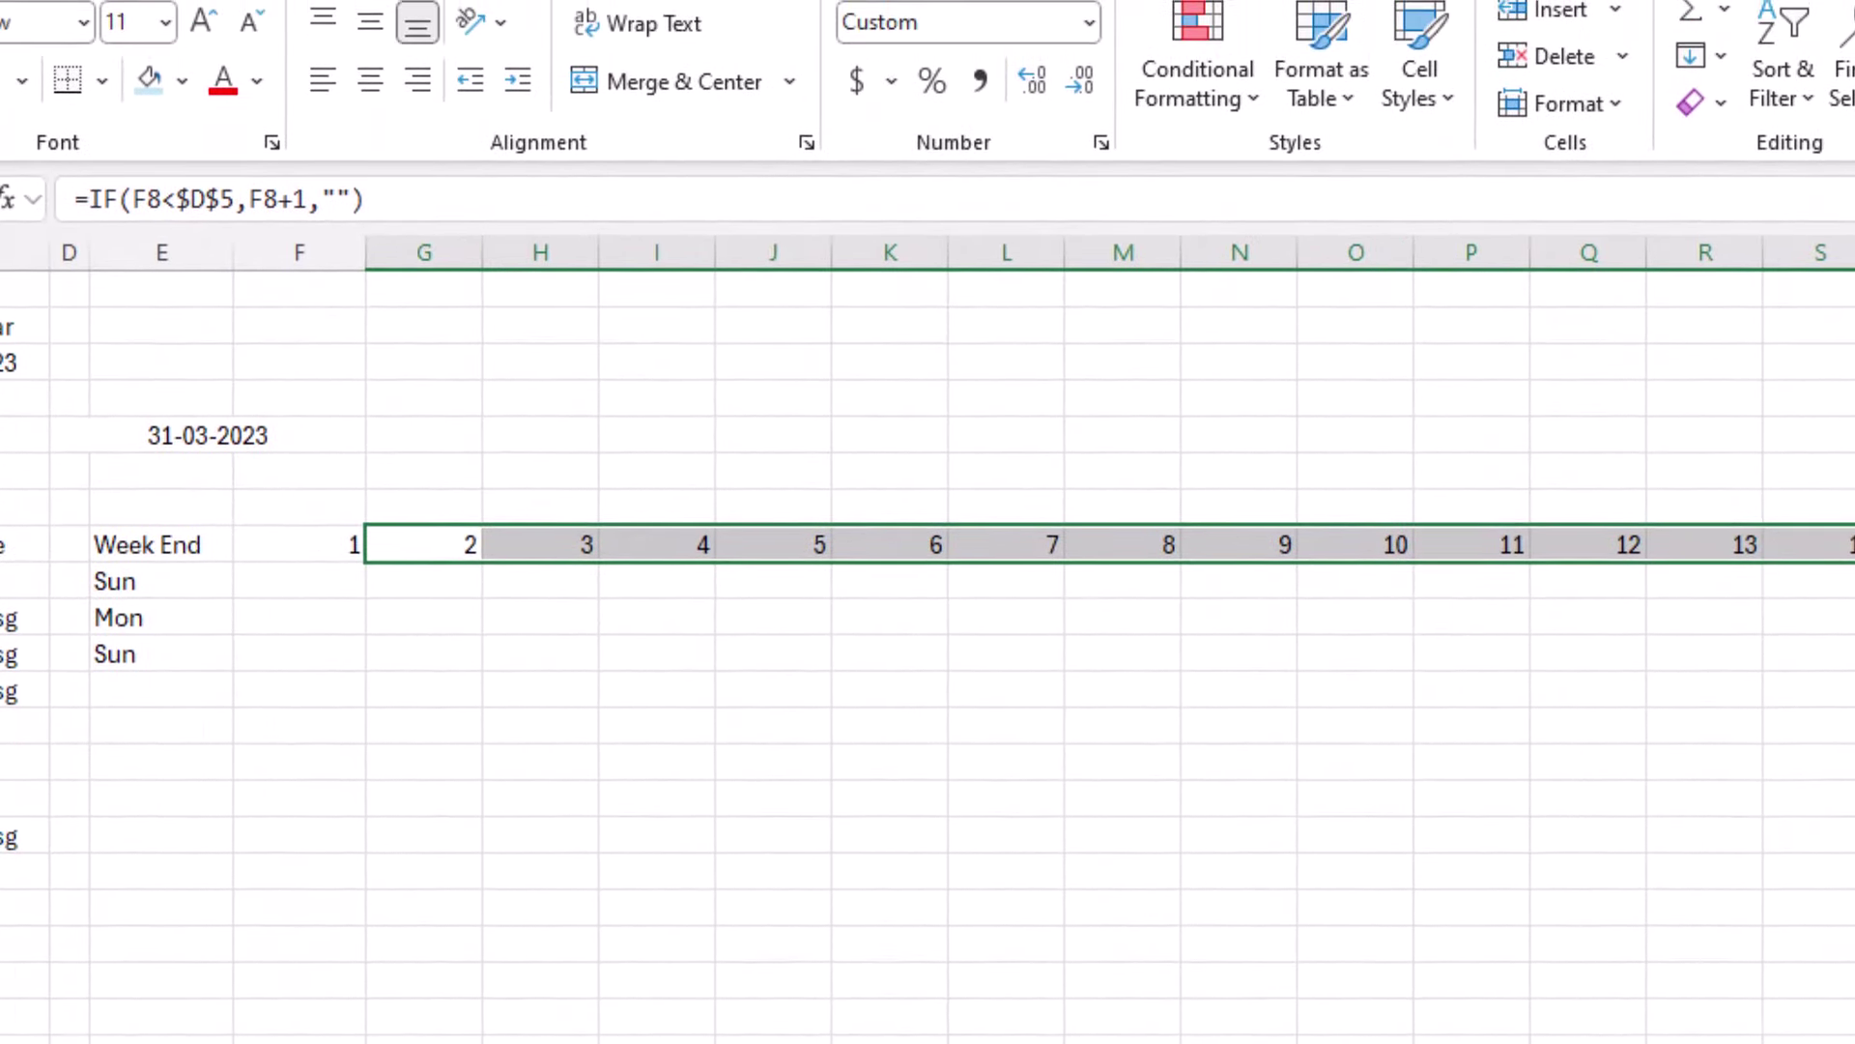
Set the width of day columns G to AJ to 2.
click(1615, 103)
click(1572, 319)
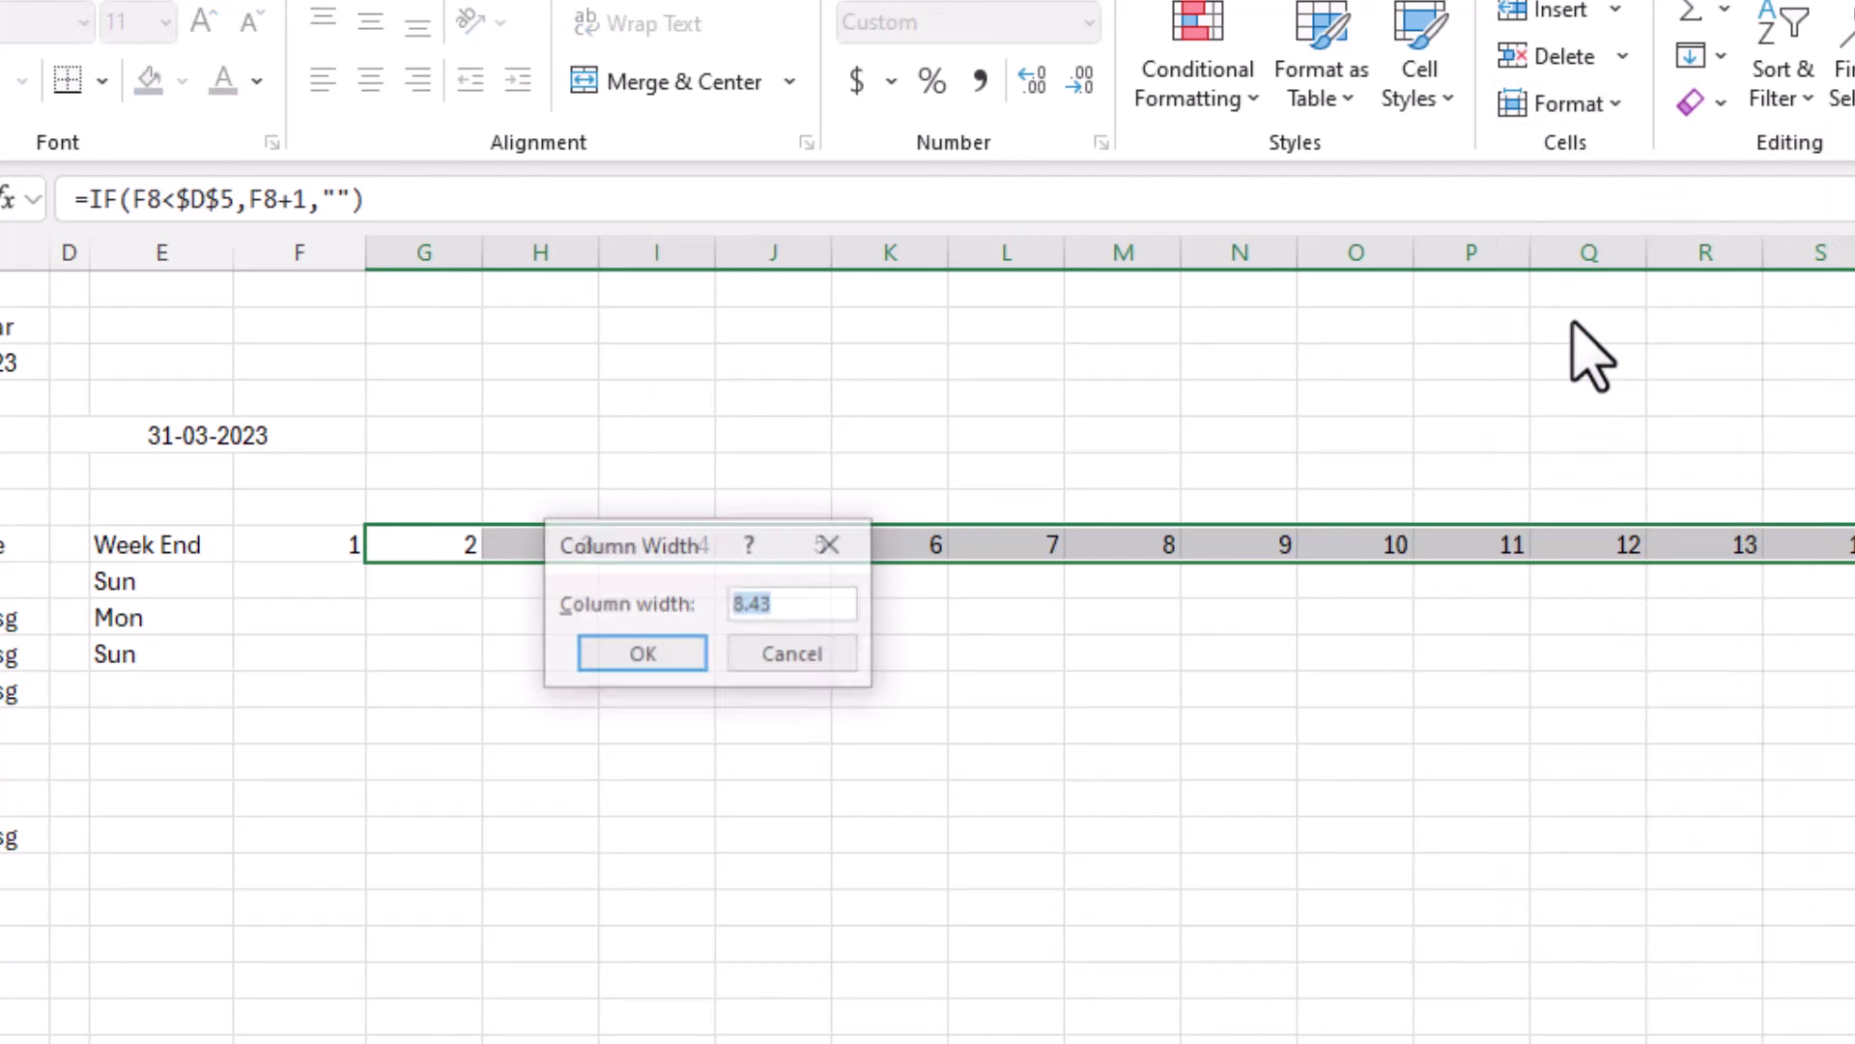
key(Return)
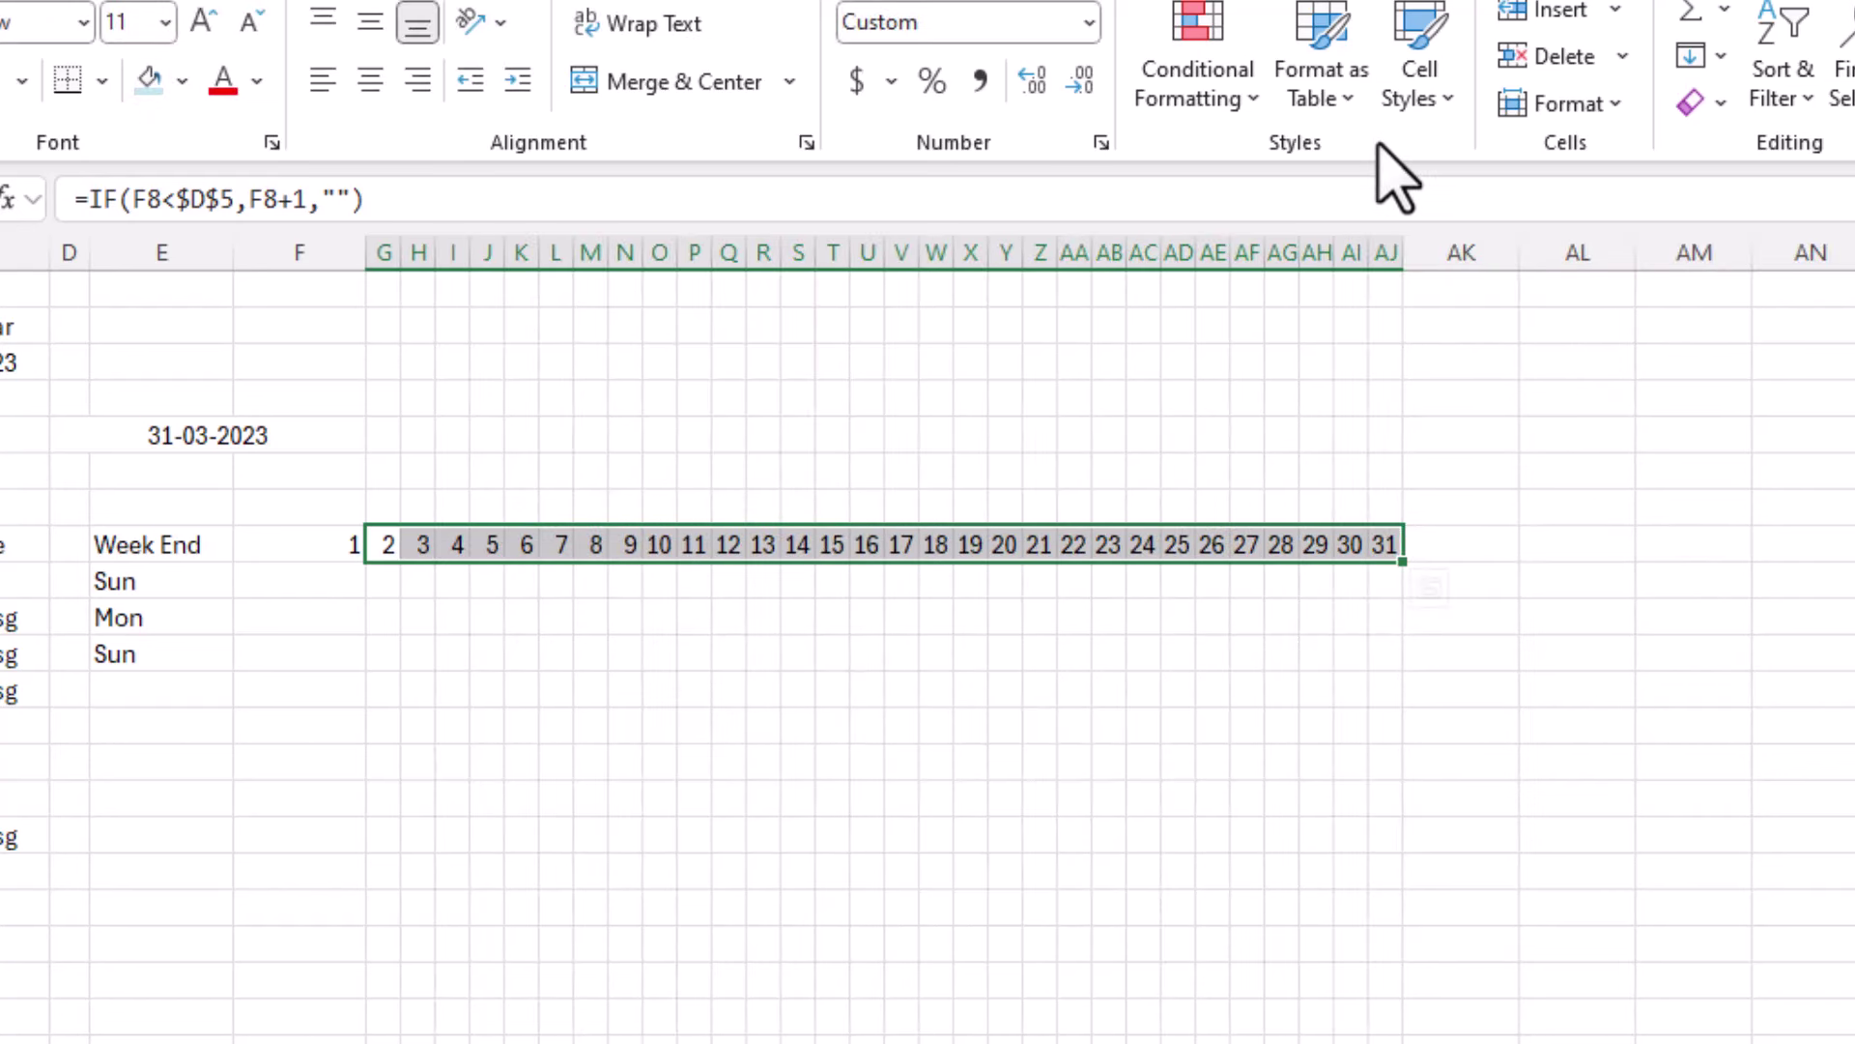
Set the width of columns G to AJ to 3 and narrow column F to match the other day columns.
click(1561, 105)
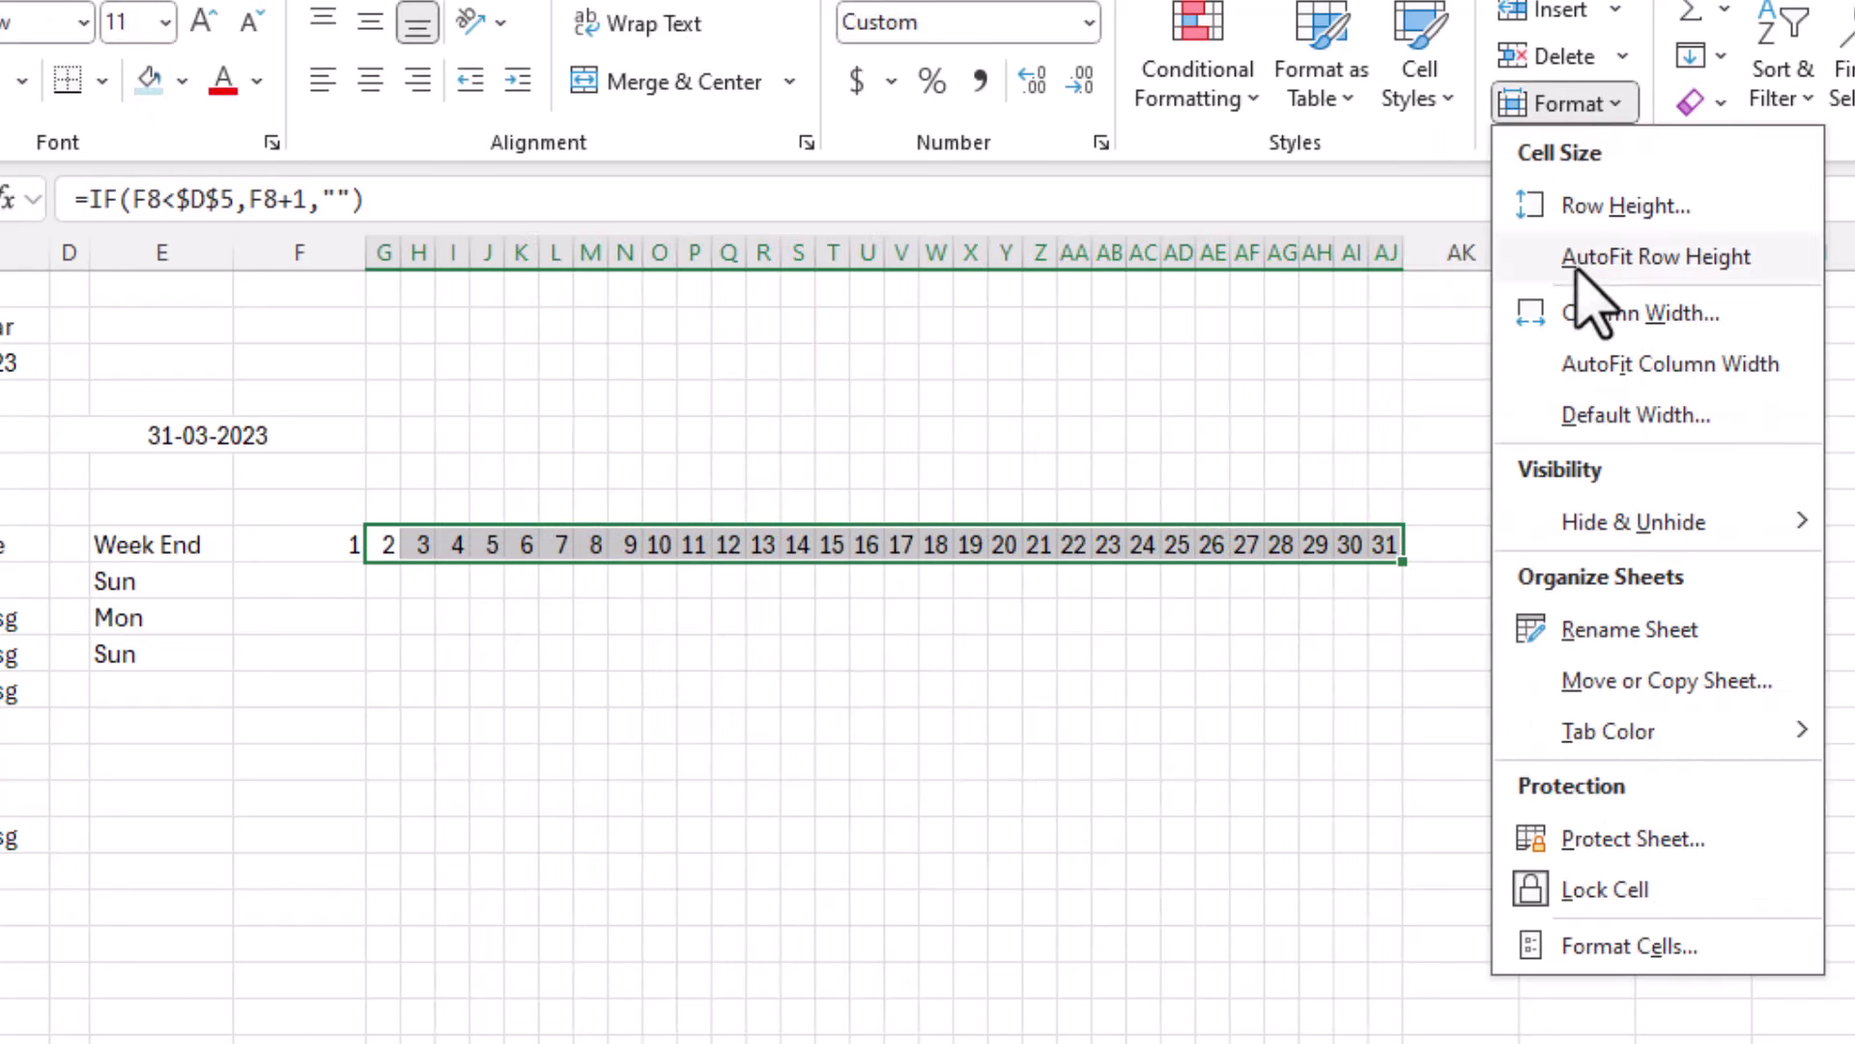
click(1586, 312)
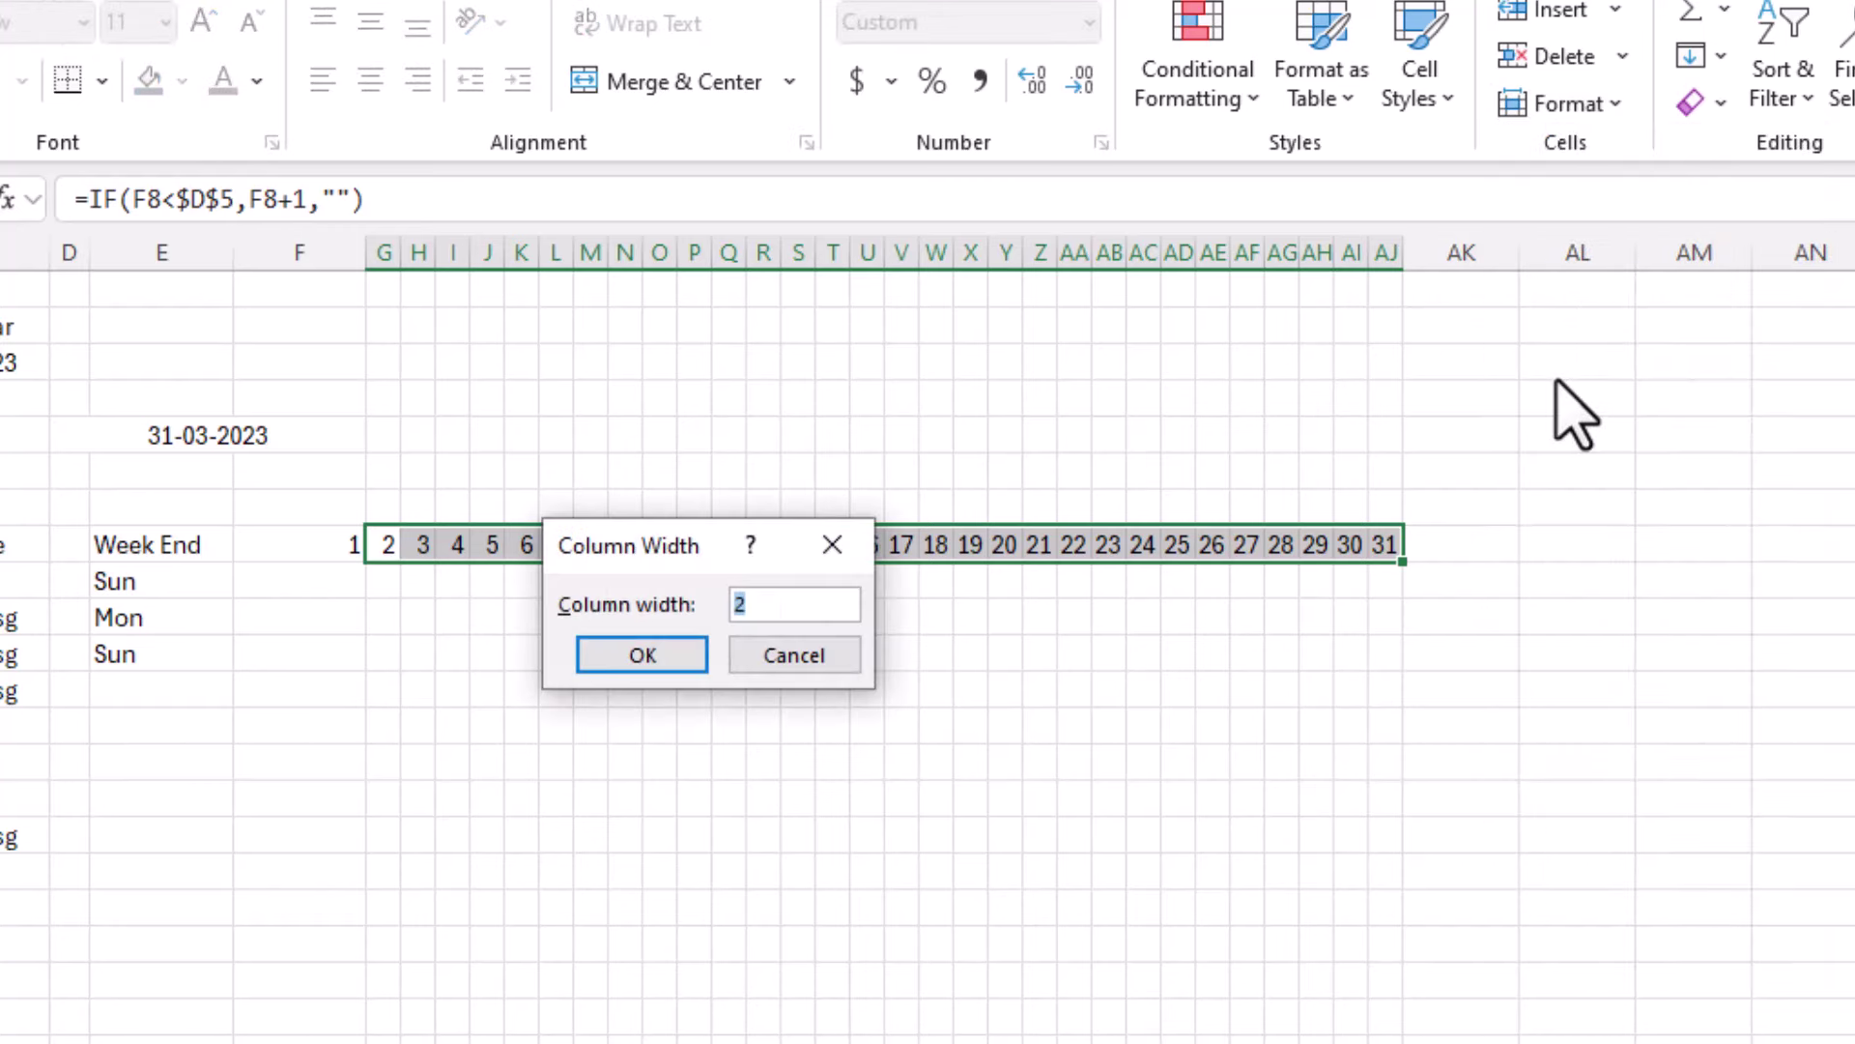
text(3)
key(Return)
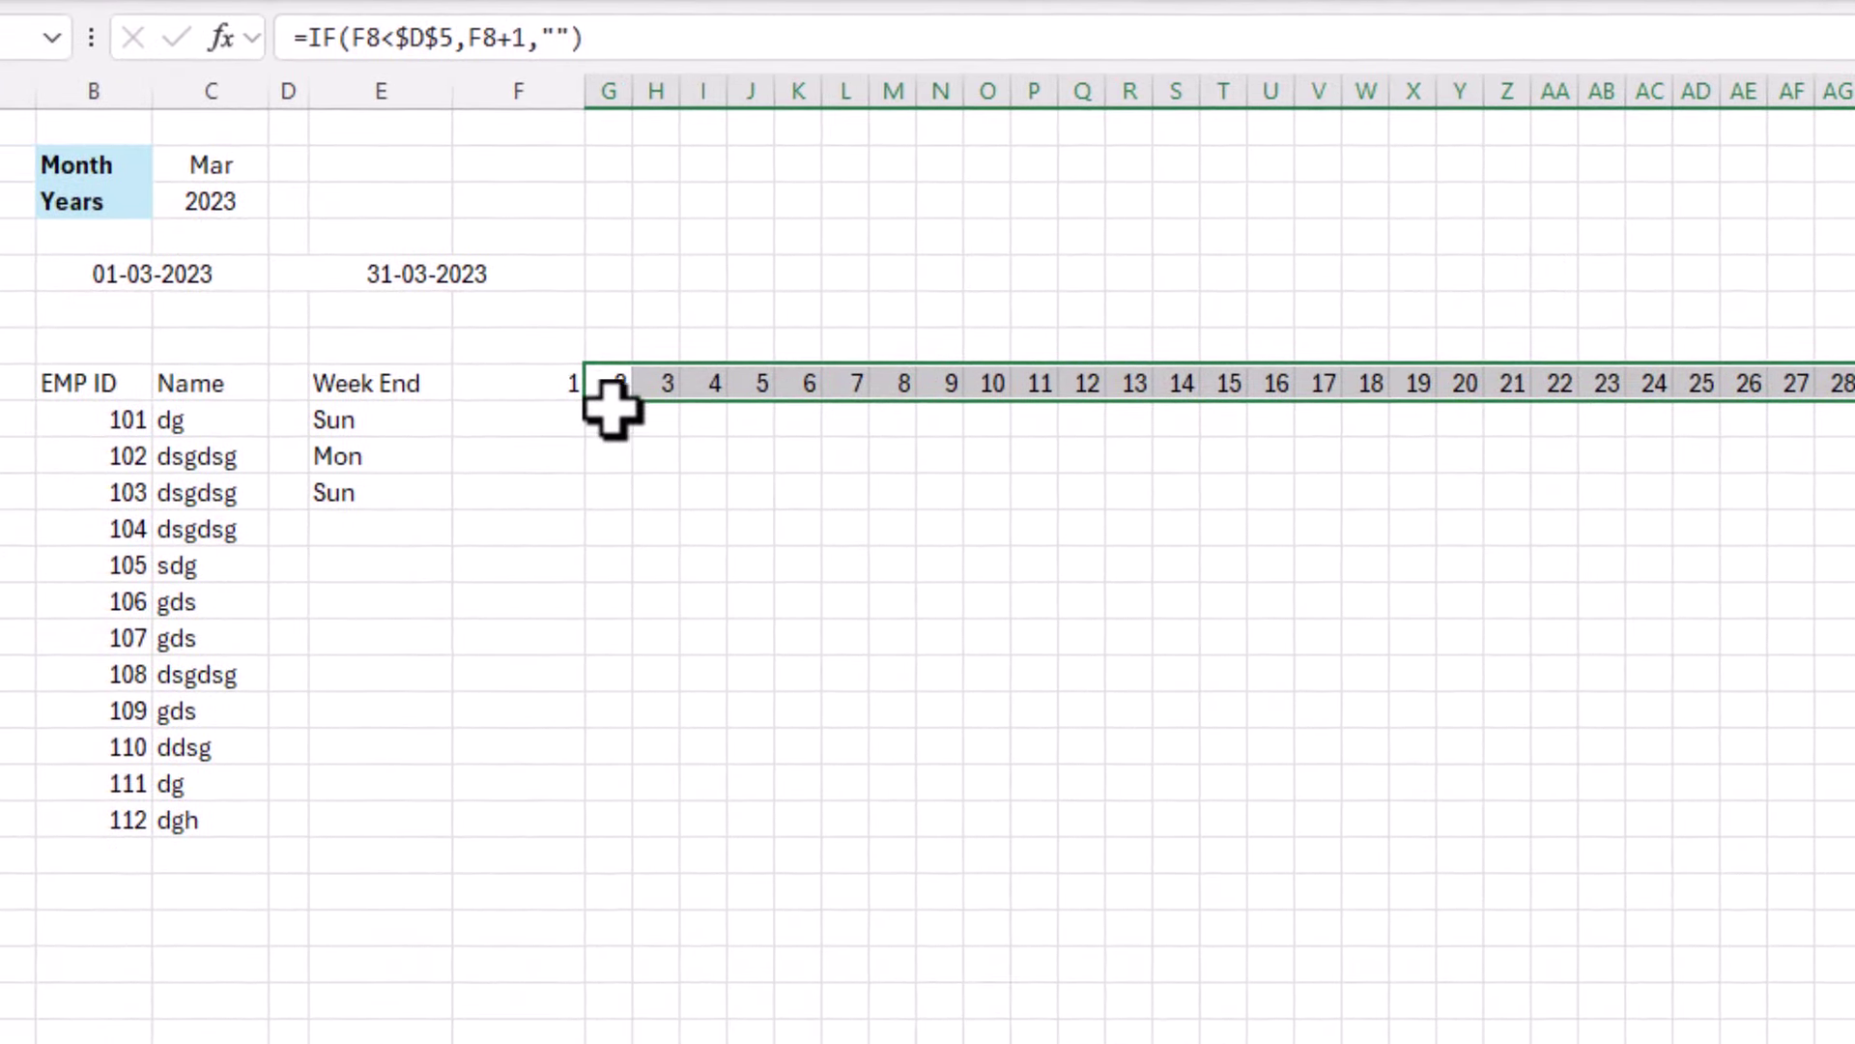
click(557, 392)
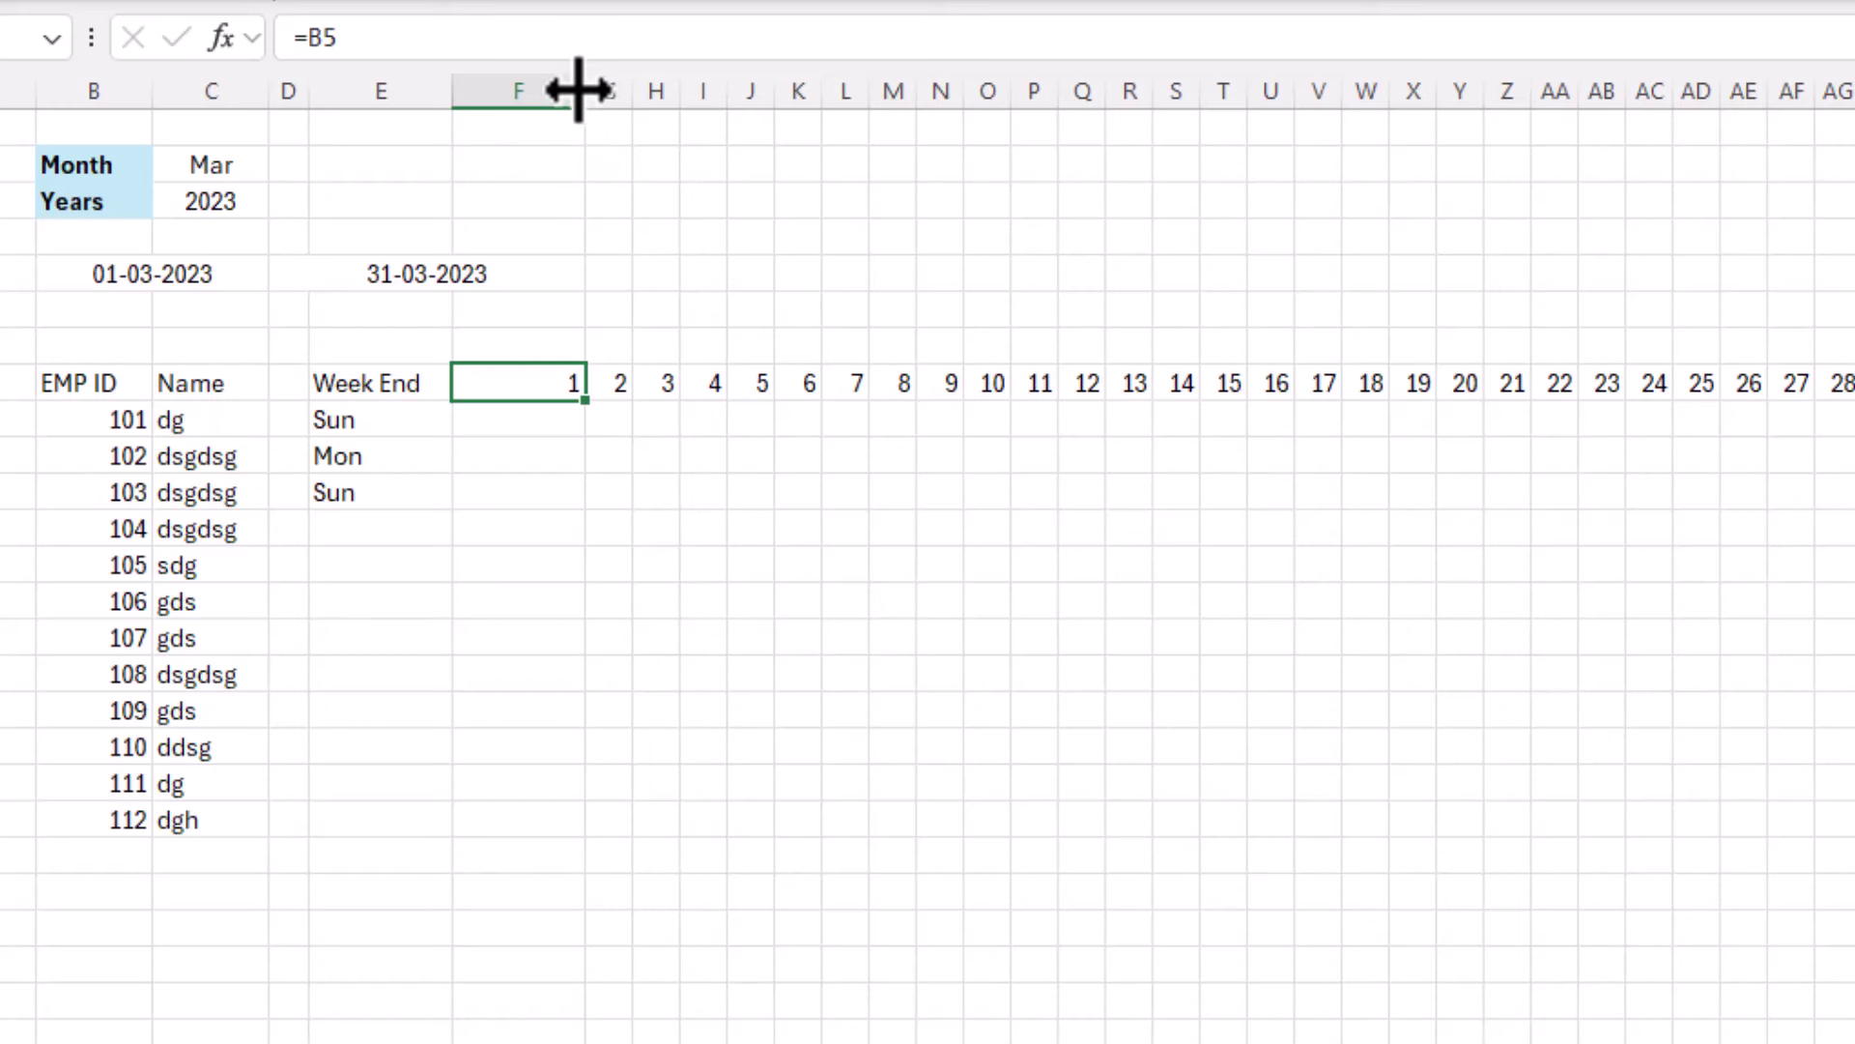
drag(583, 91, 493, 136)
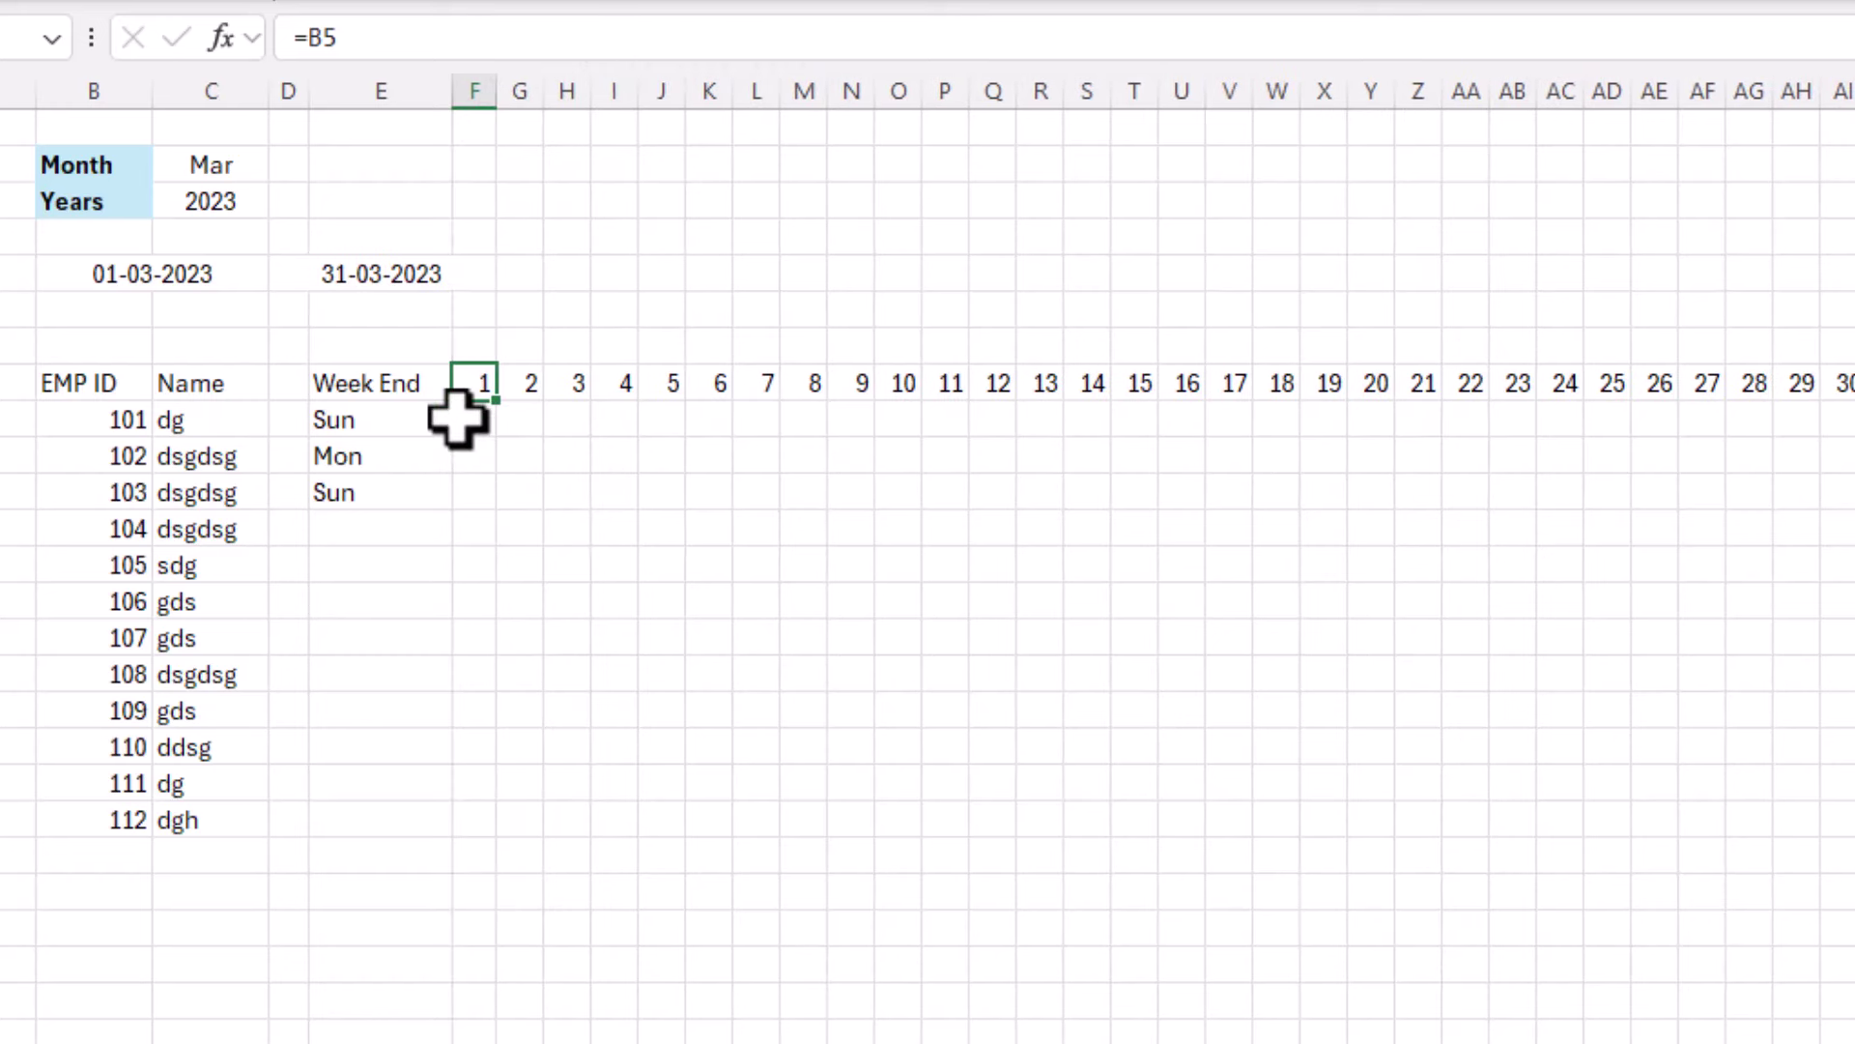
Make the header row bold, from EMP ID in B8 across the day numbers.
drag(49, 389, 1829, 394)
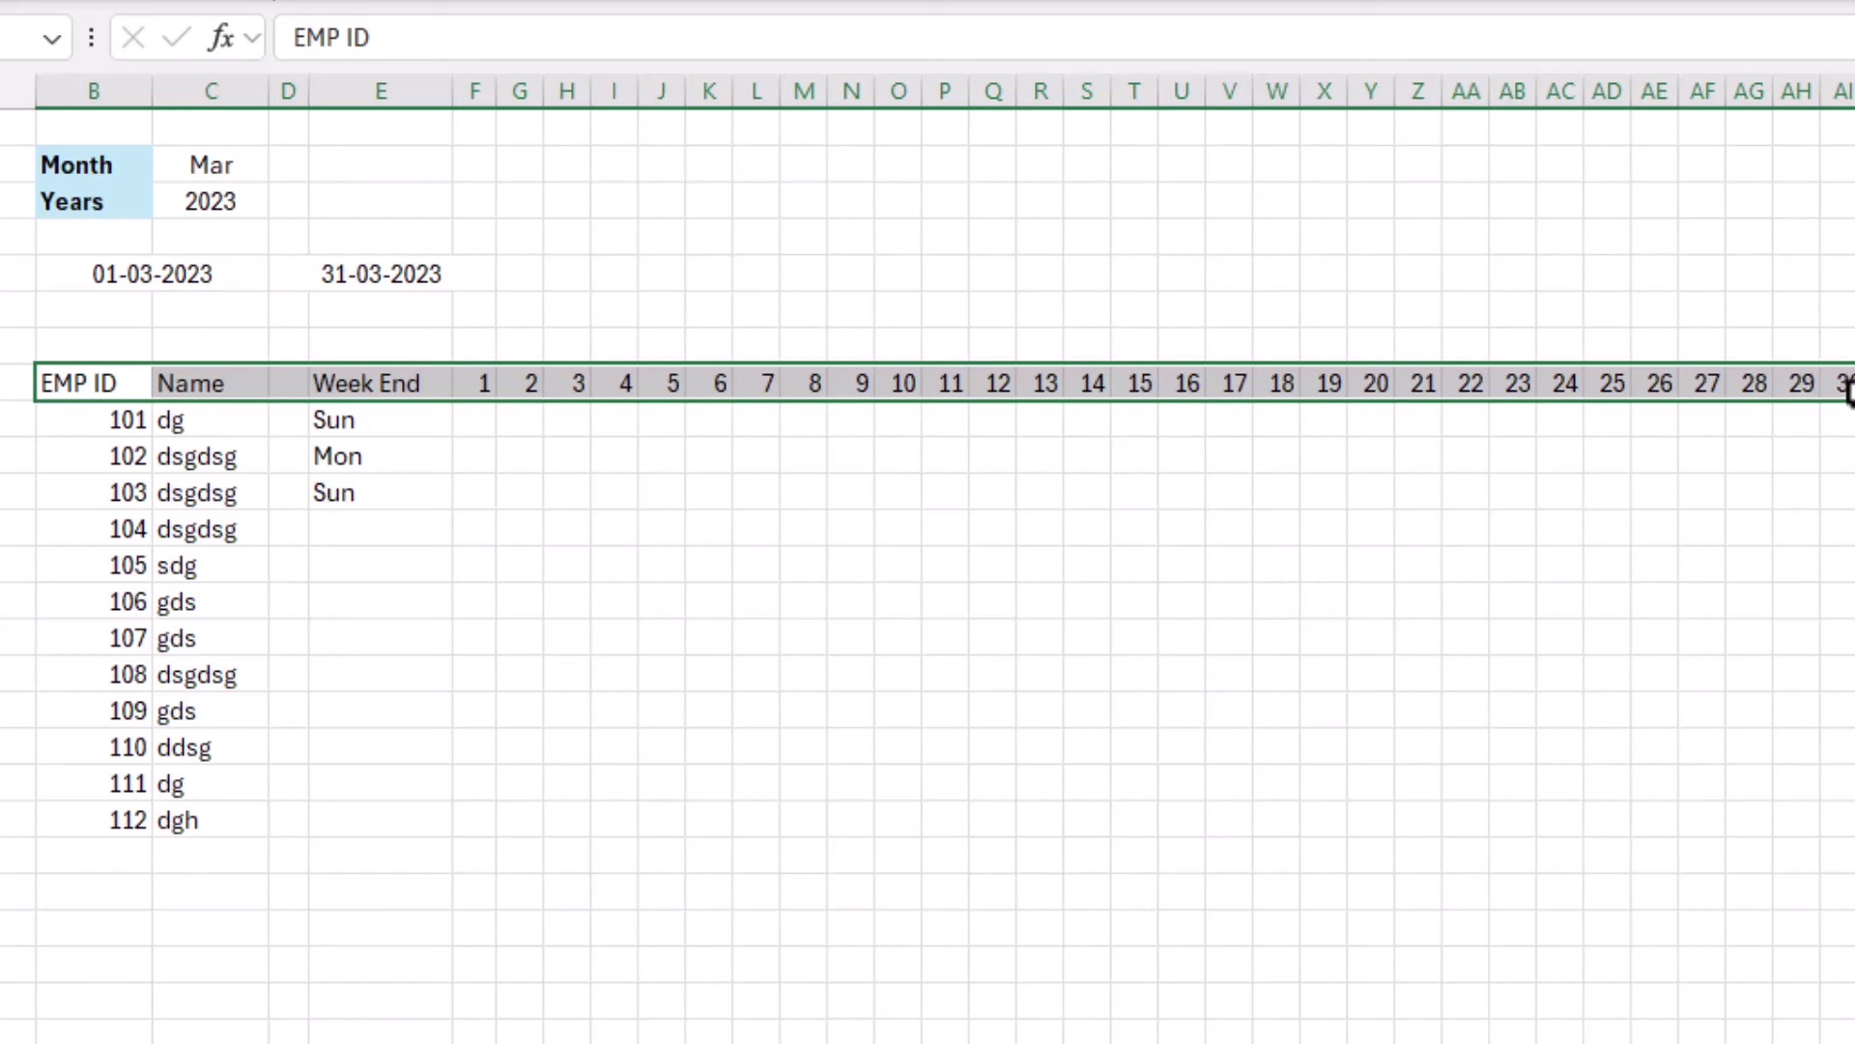
key(ctrl+b)
click(568, 527)
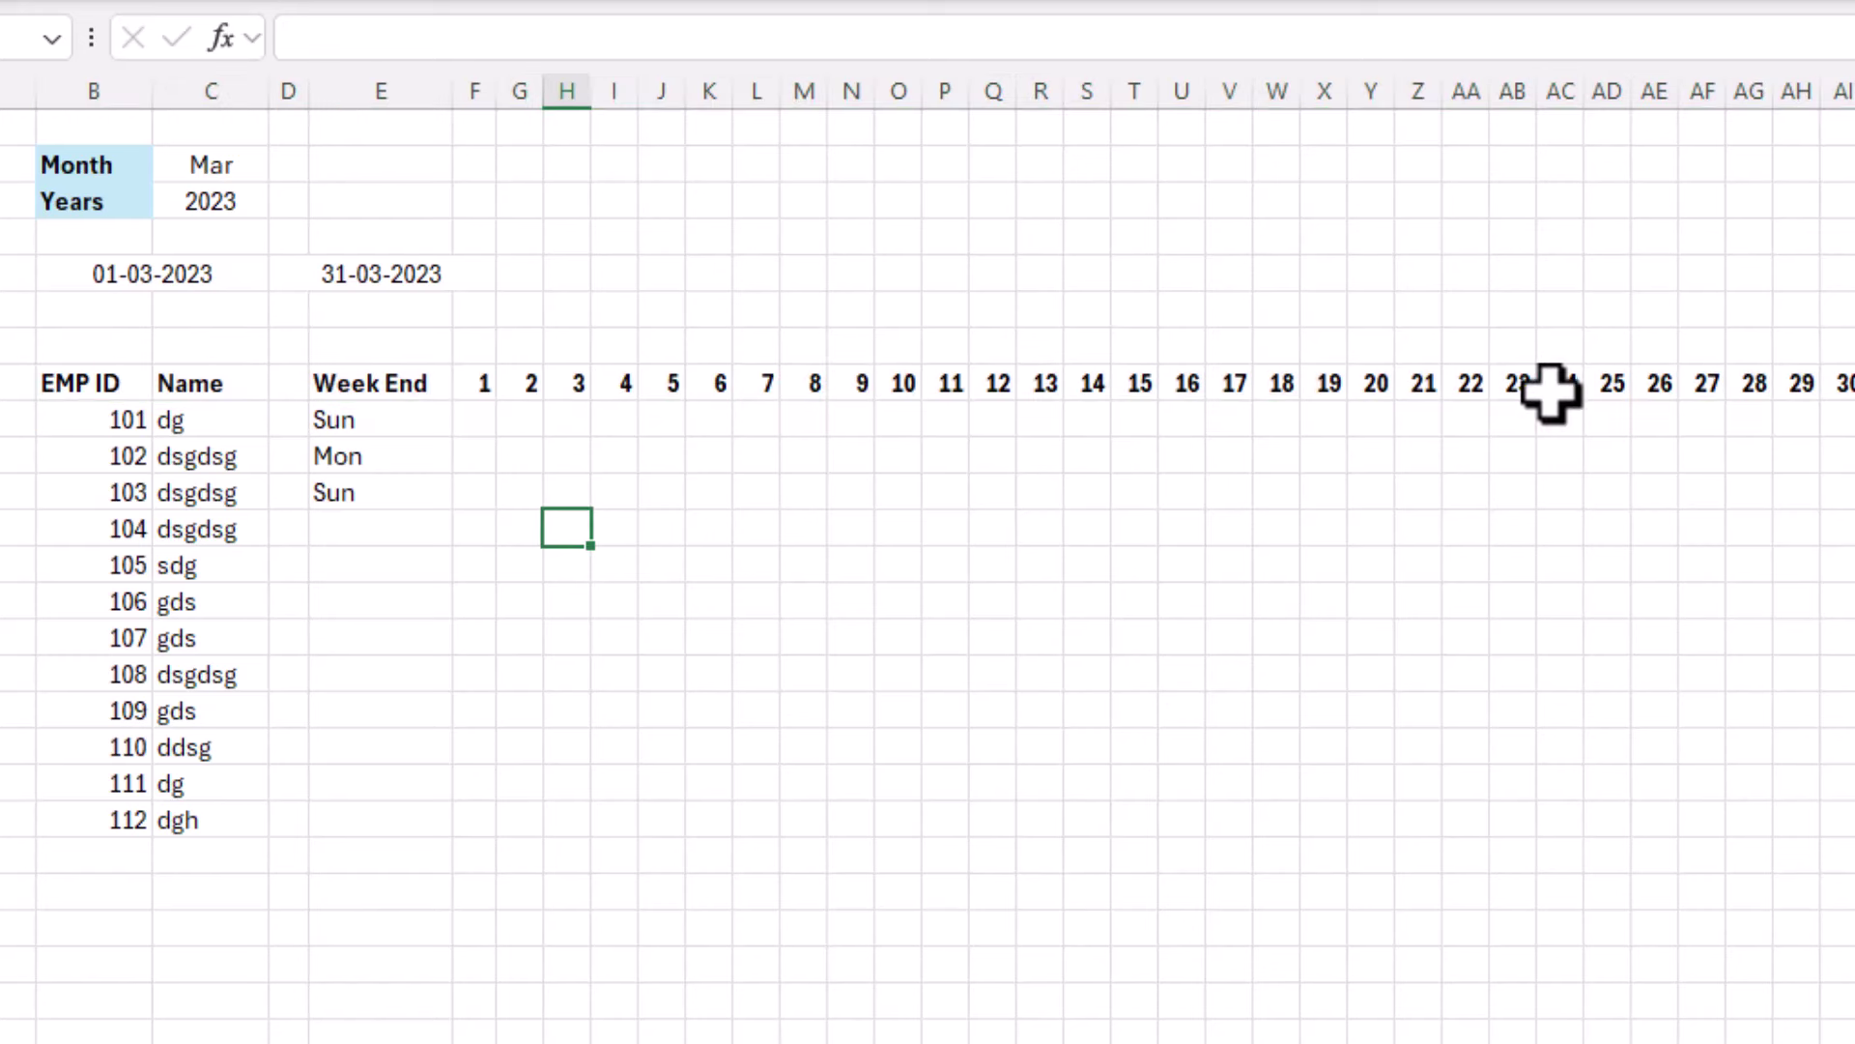
Change the month in C2 to Feb and check the day numbers in row 8 against the end date.
click(237, 164)
click(286, 164)
click(234, 232)
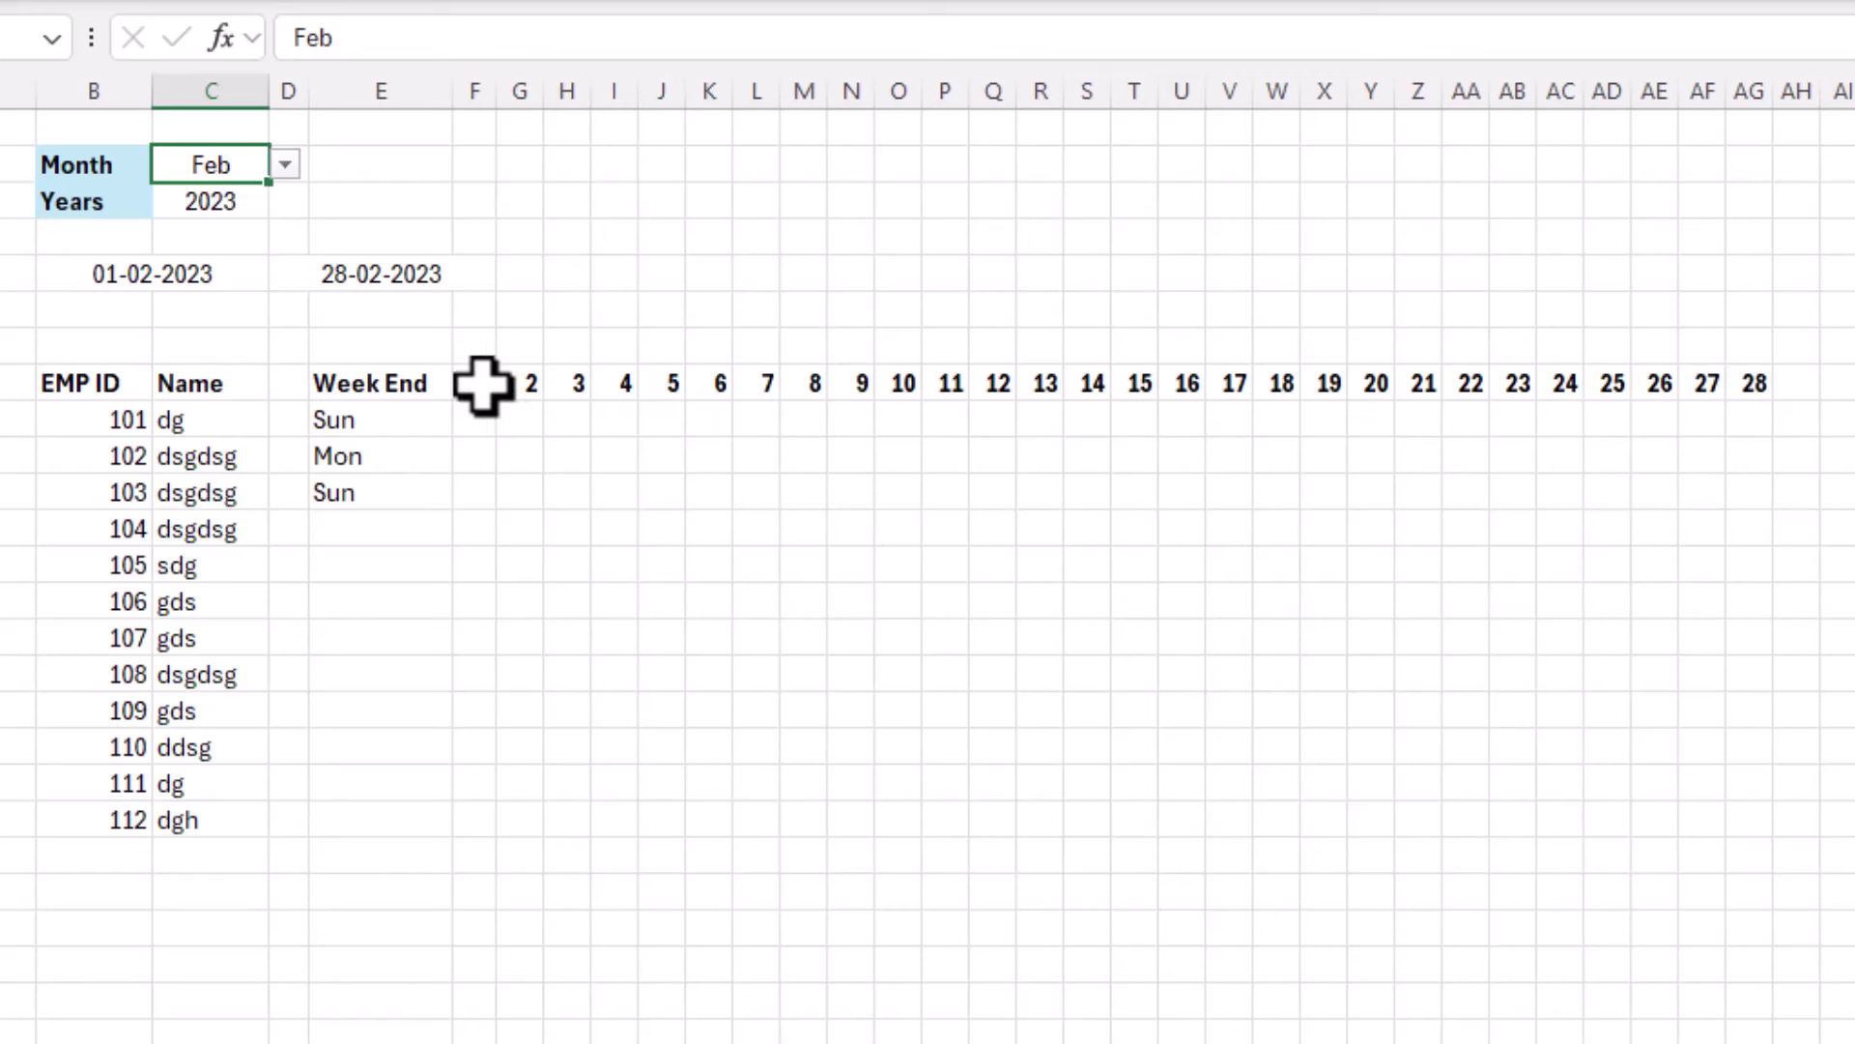
drag(482, 384, 1755, 384)
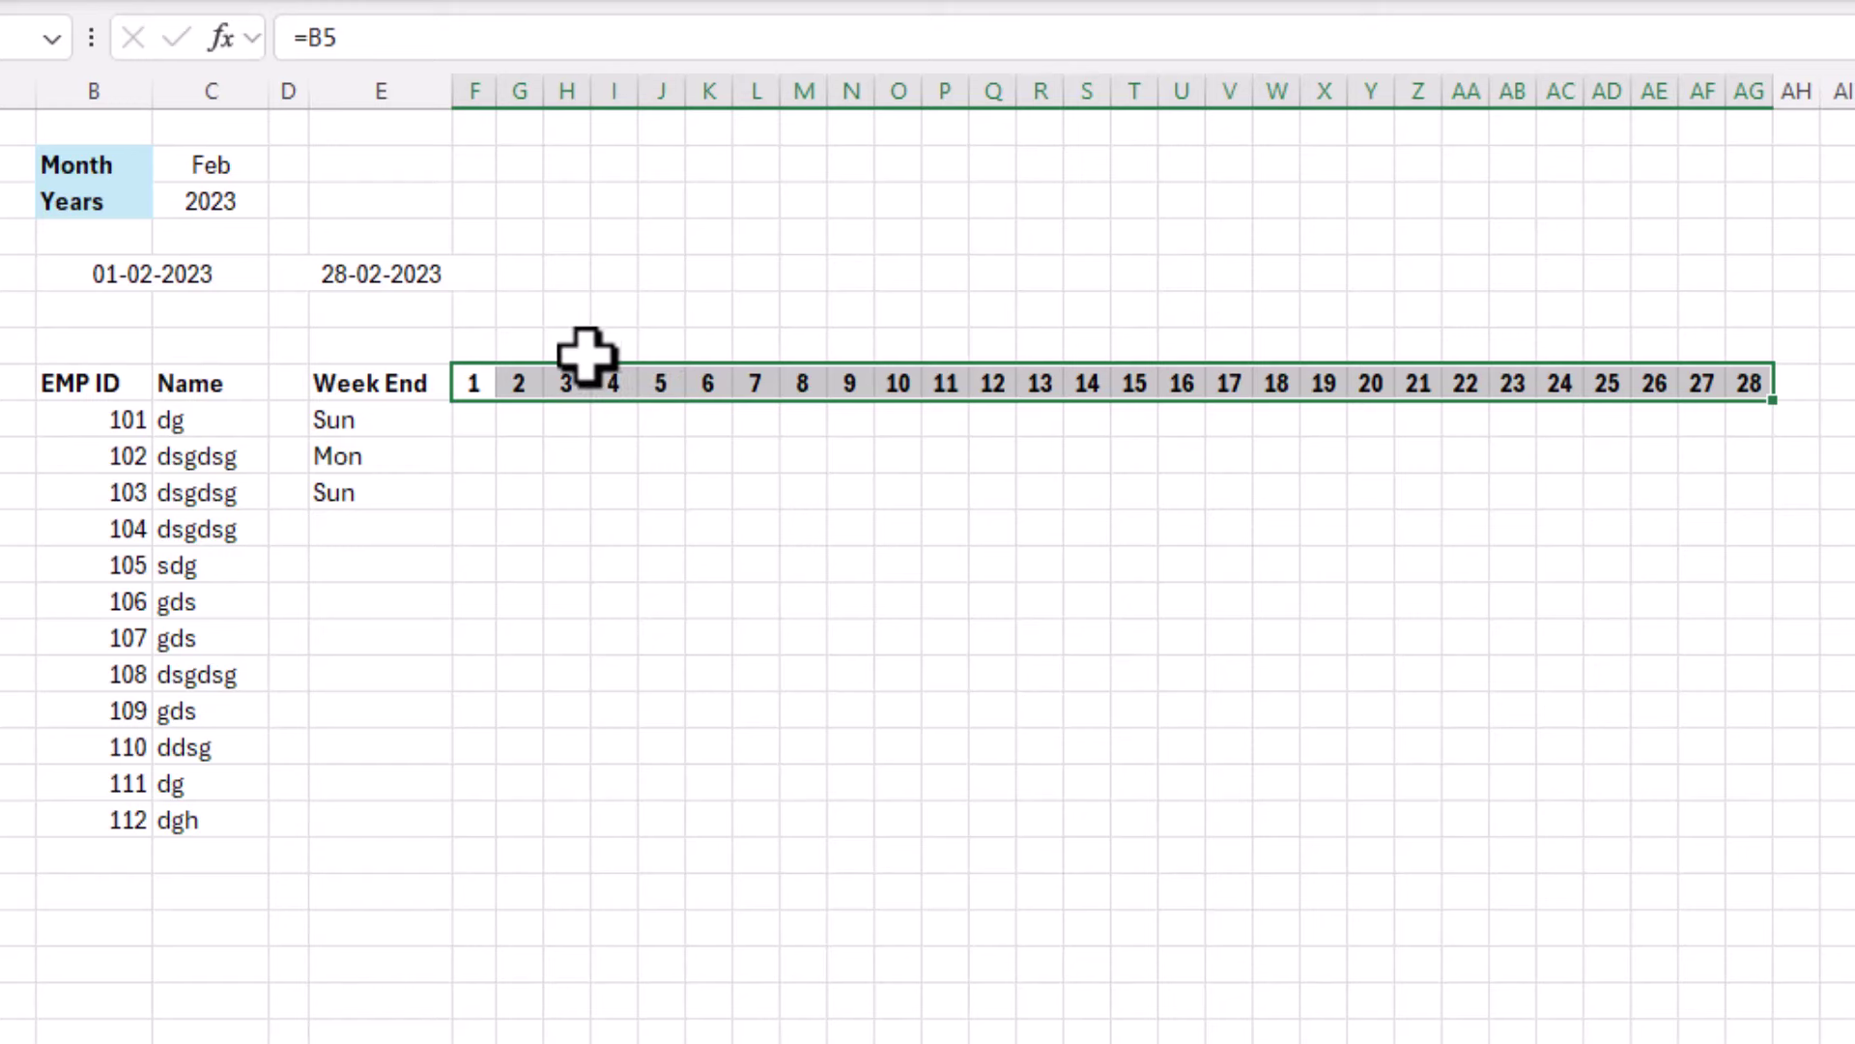
Enter =TEXT(F8,"ddd") in F7 and fill it across row 7 above the day numbers.
click(468, 343)
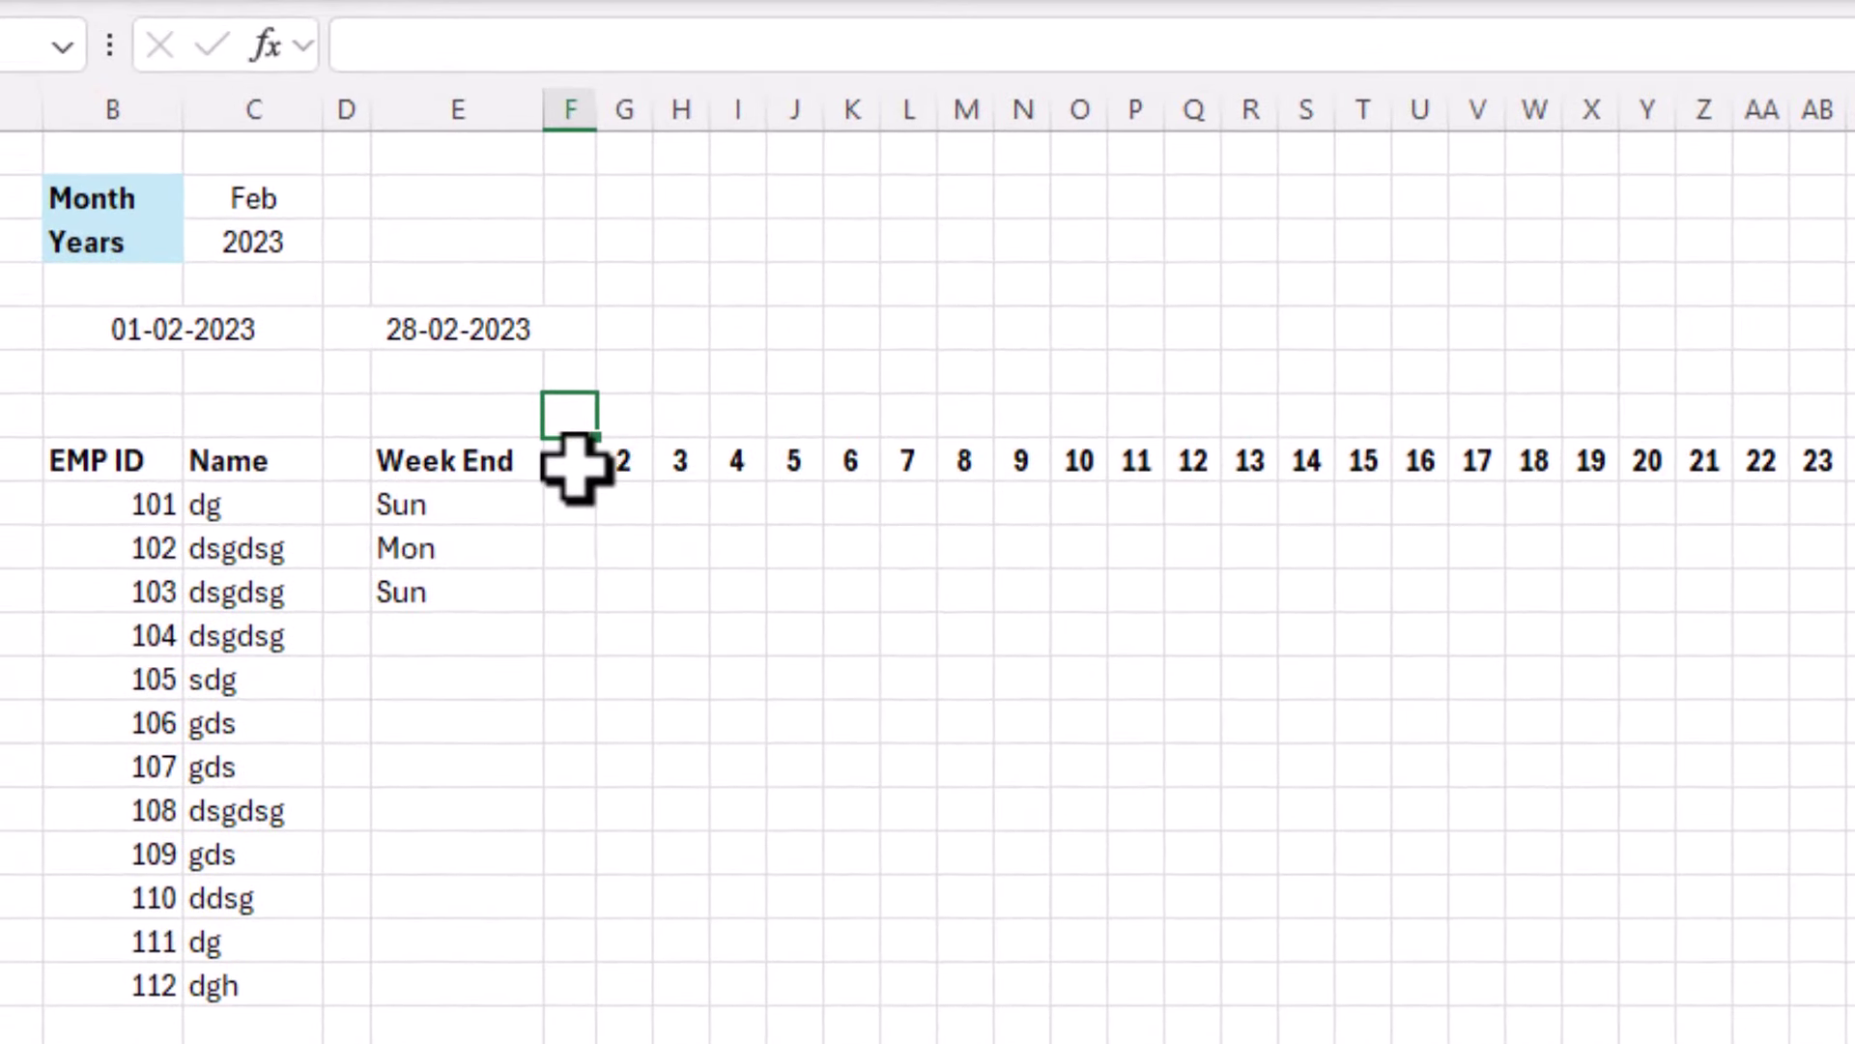
click(577, 464)
click(616, 462)
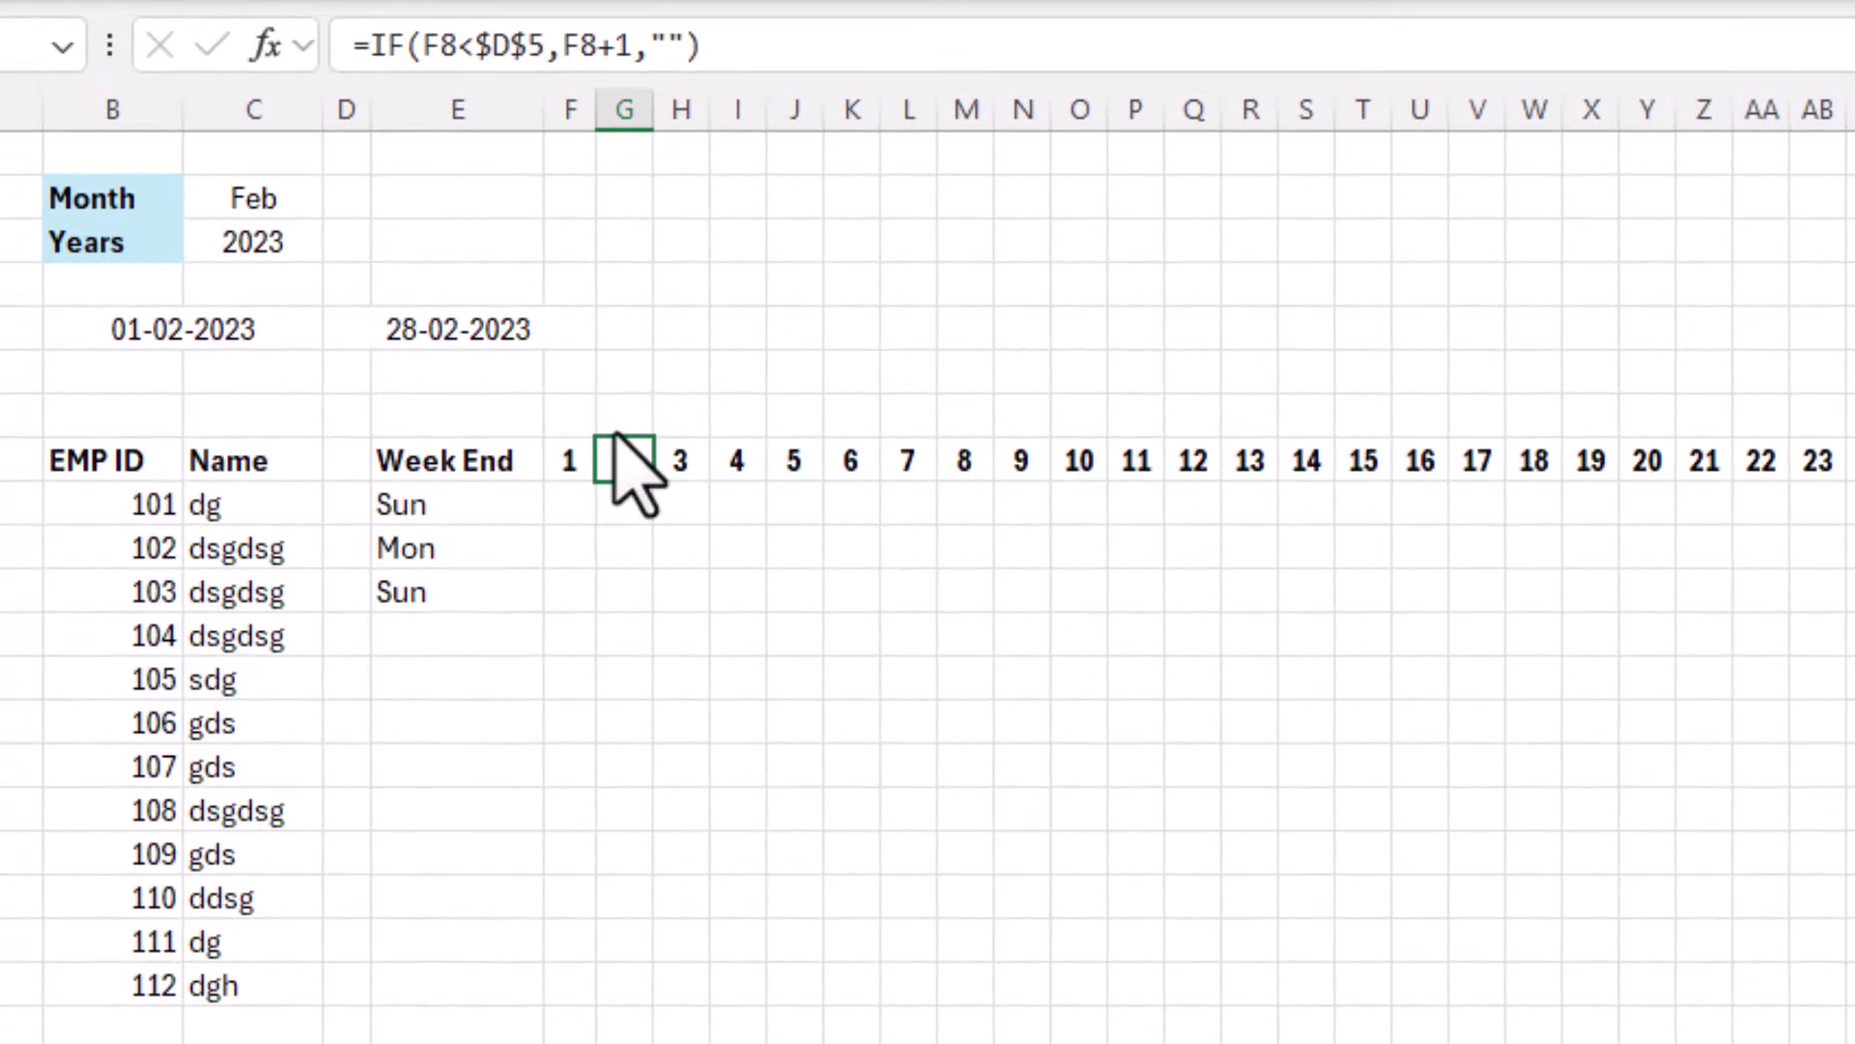
click(562, 414)
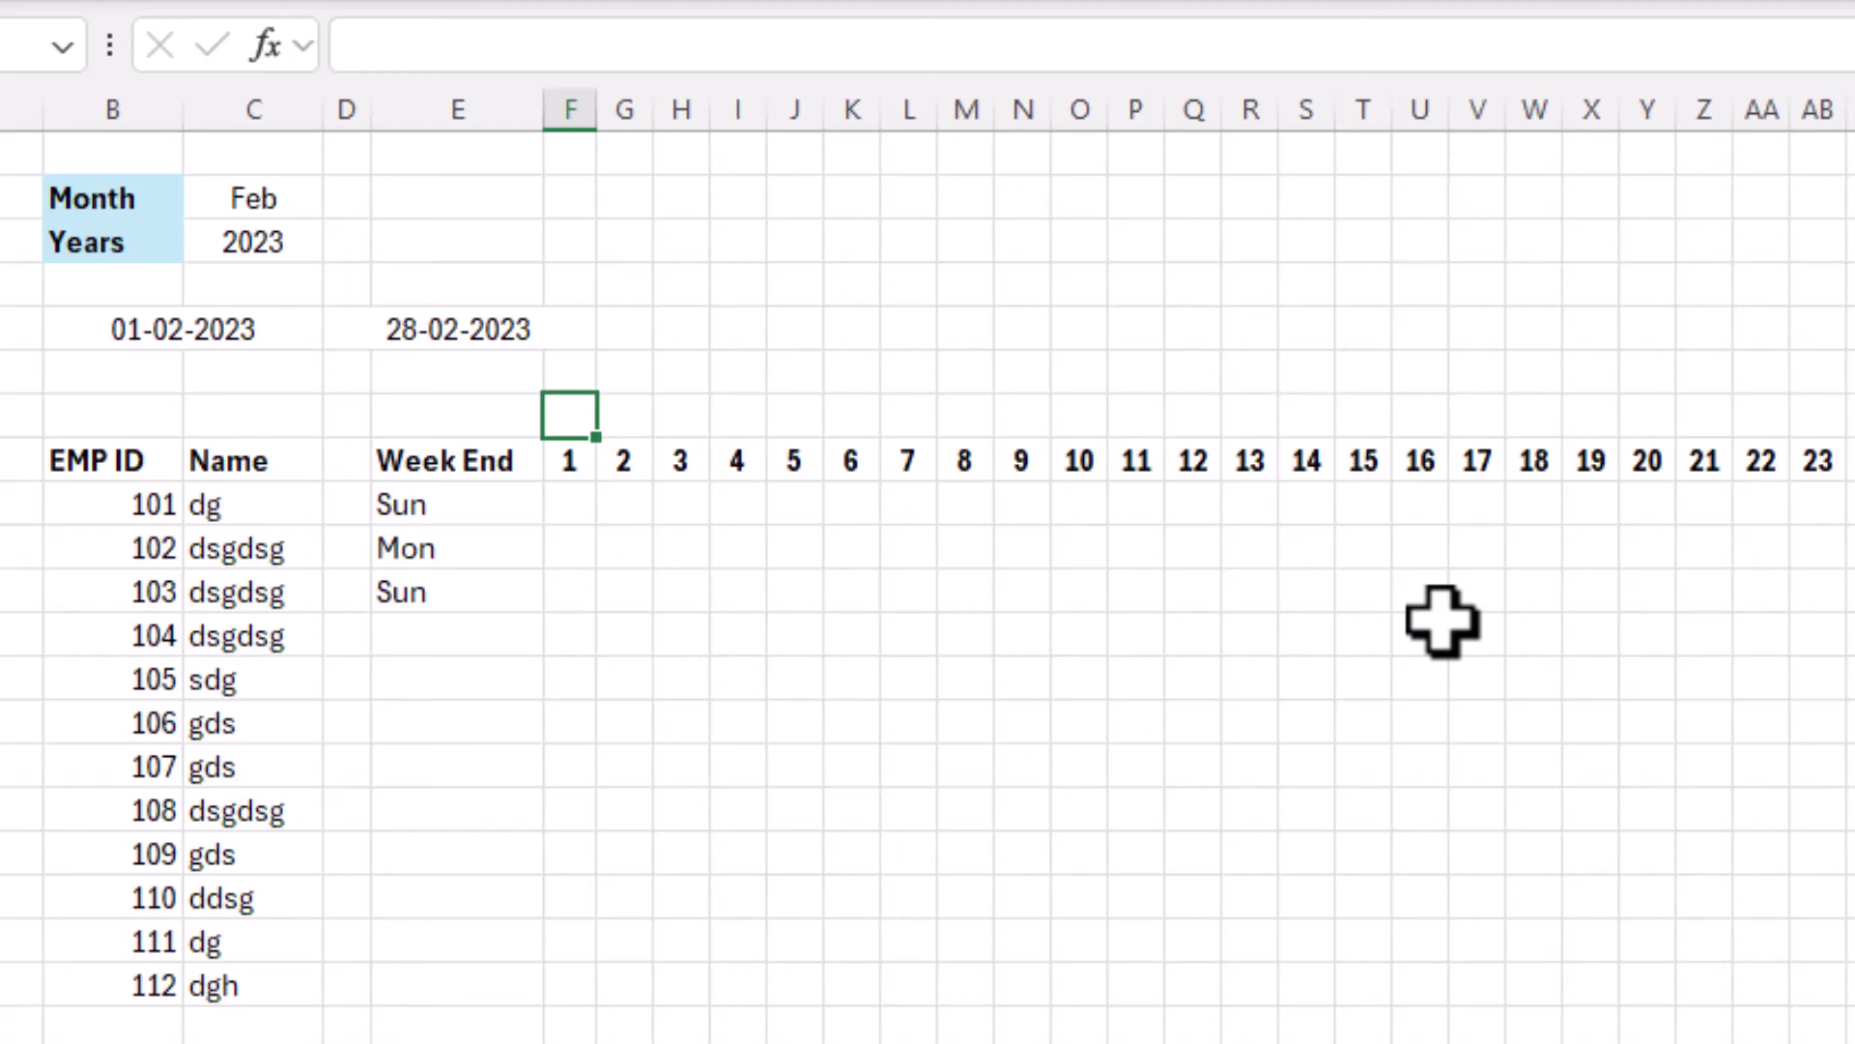
text(=text()
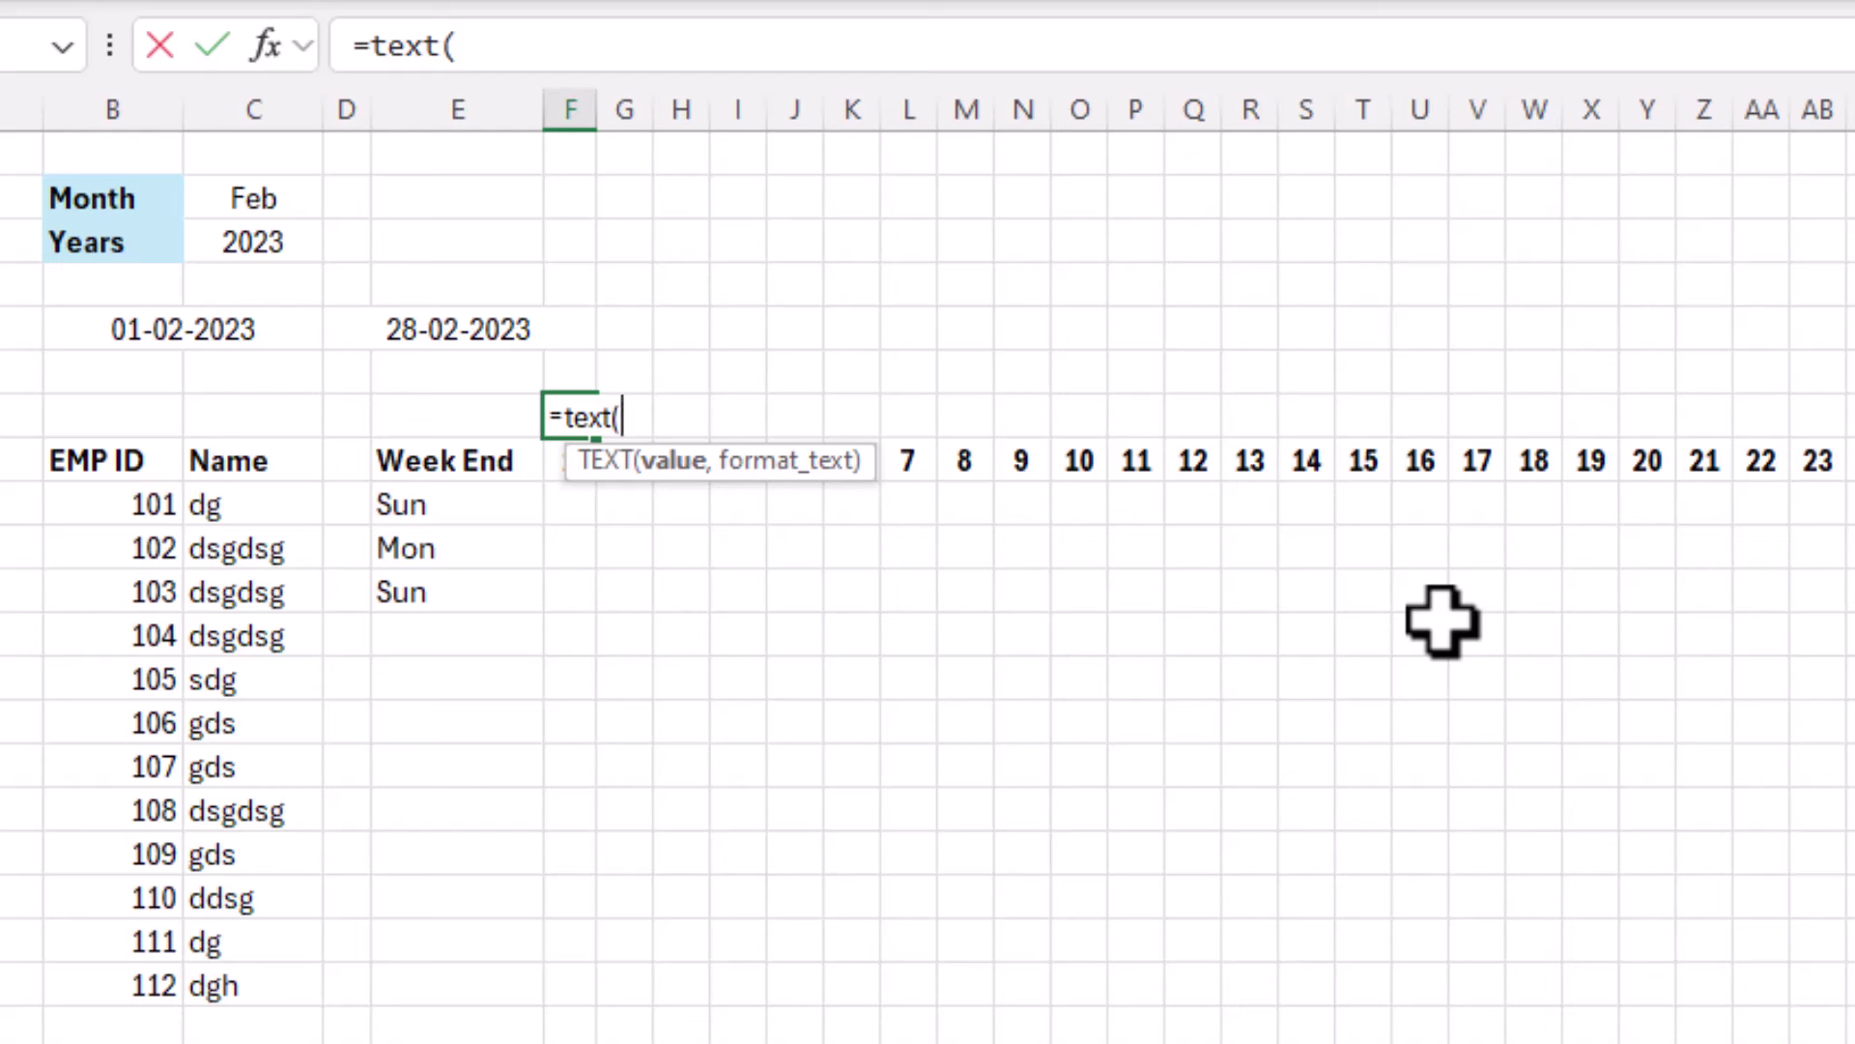
key(Down)
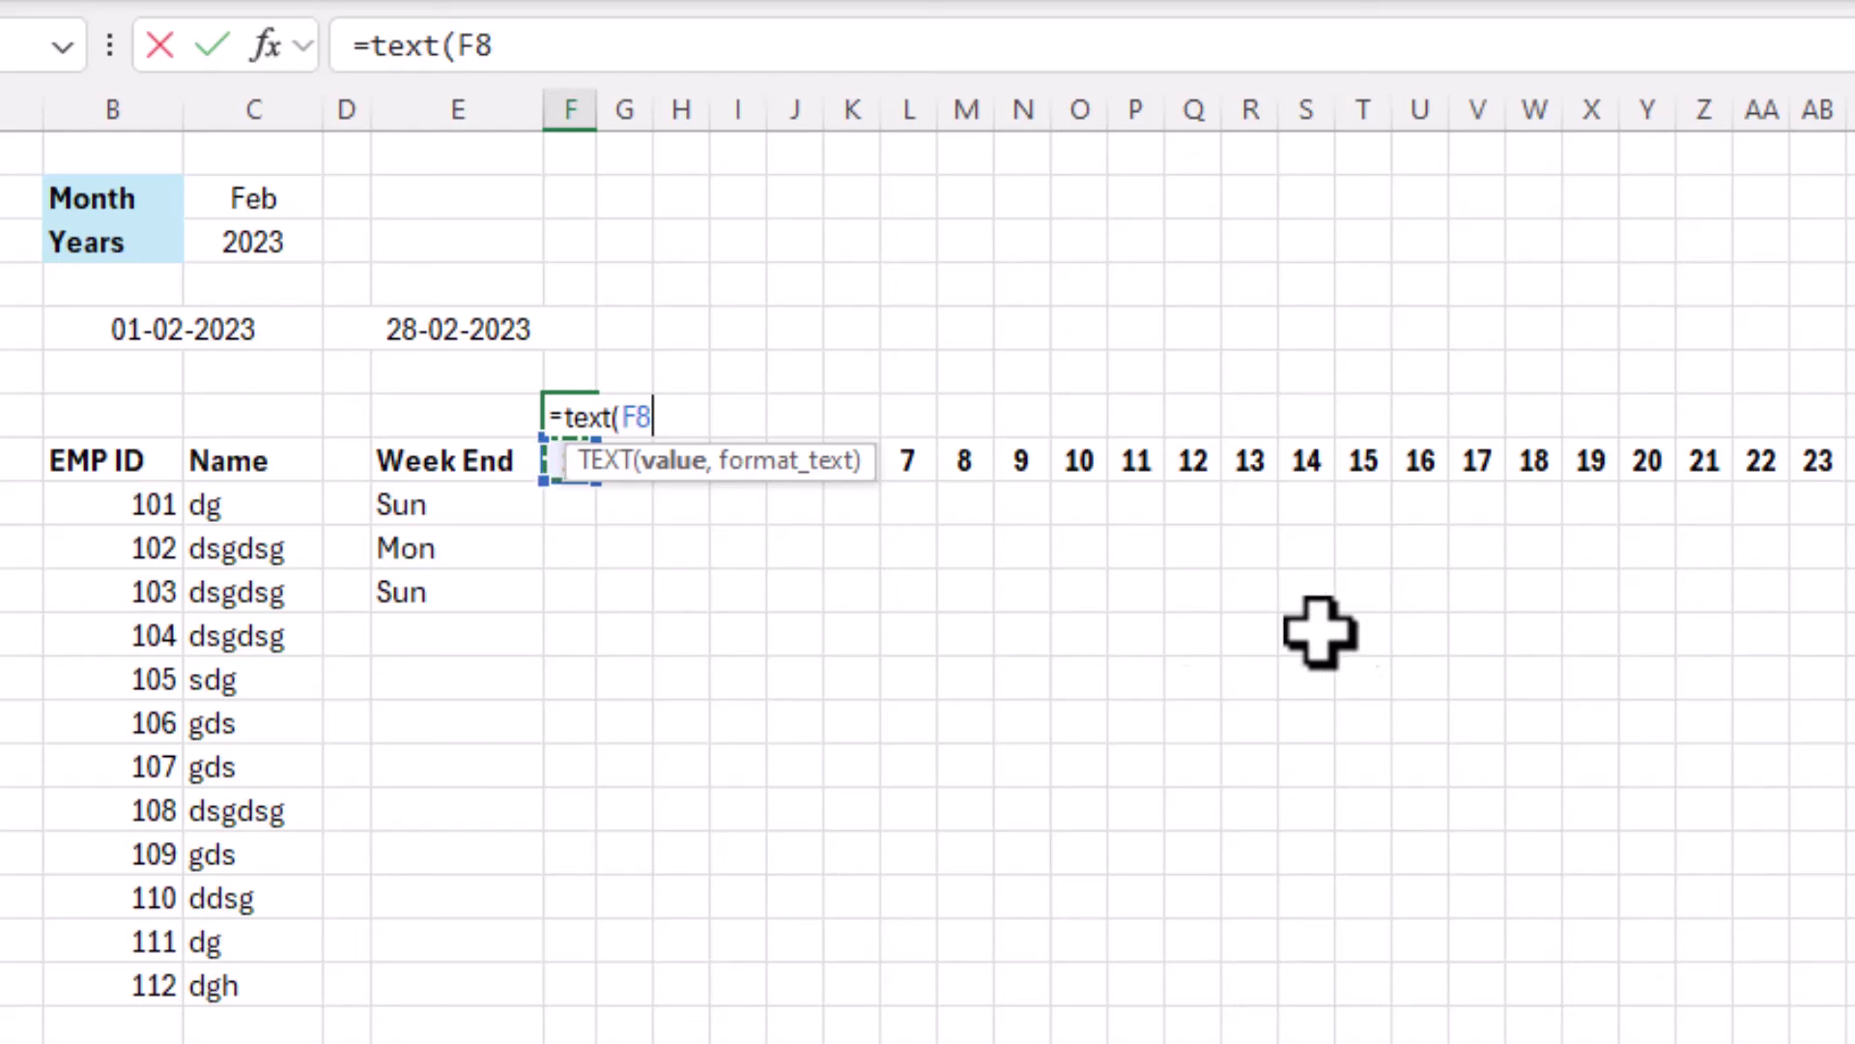
text(,"ddd)
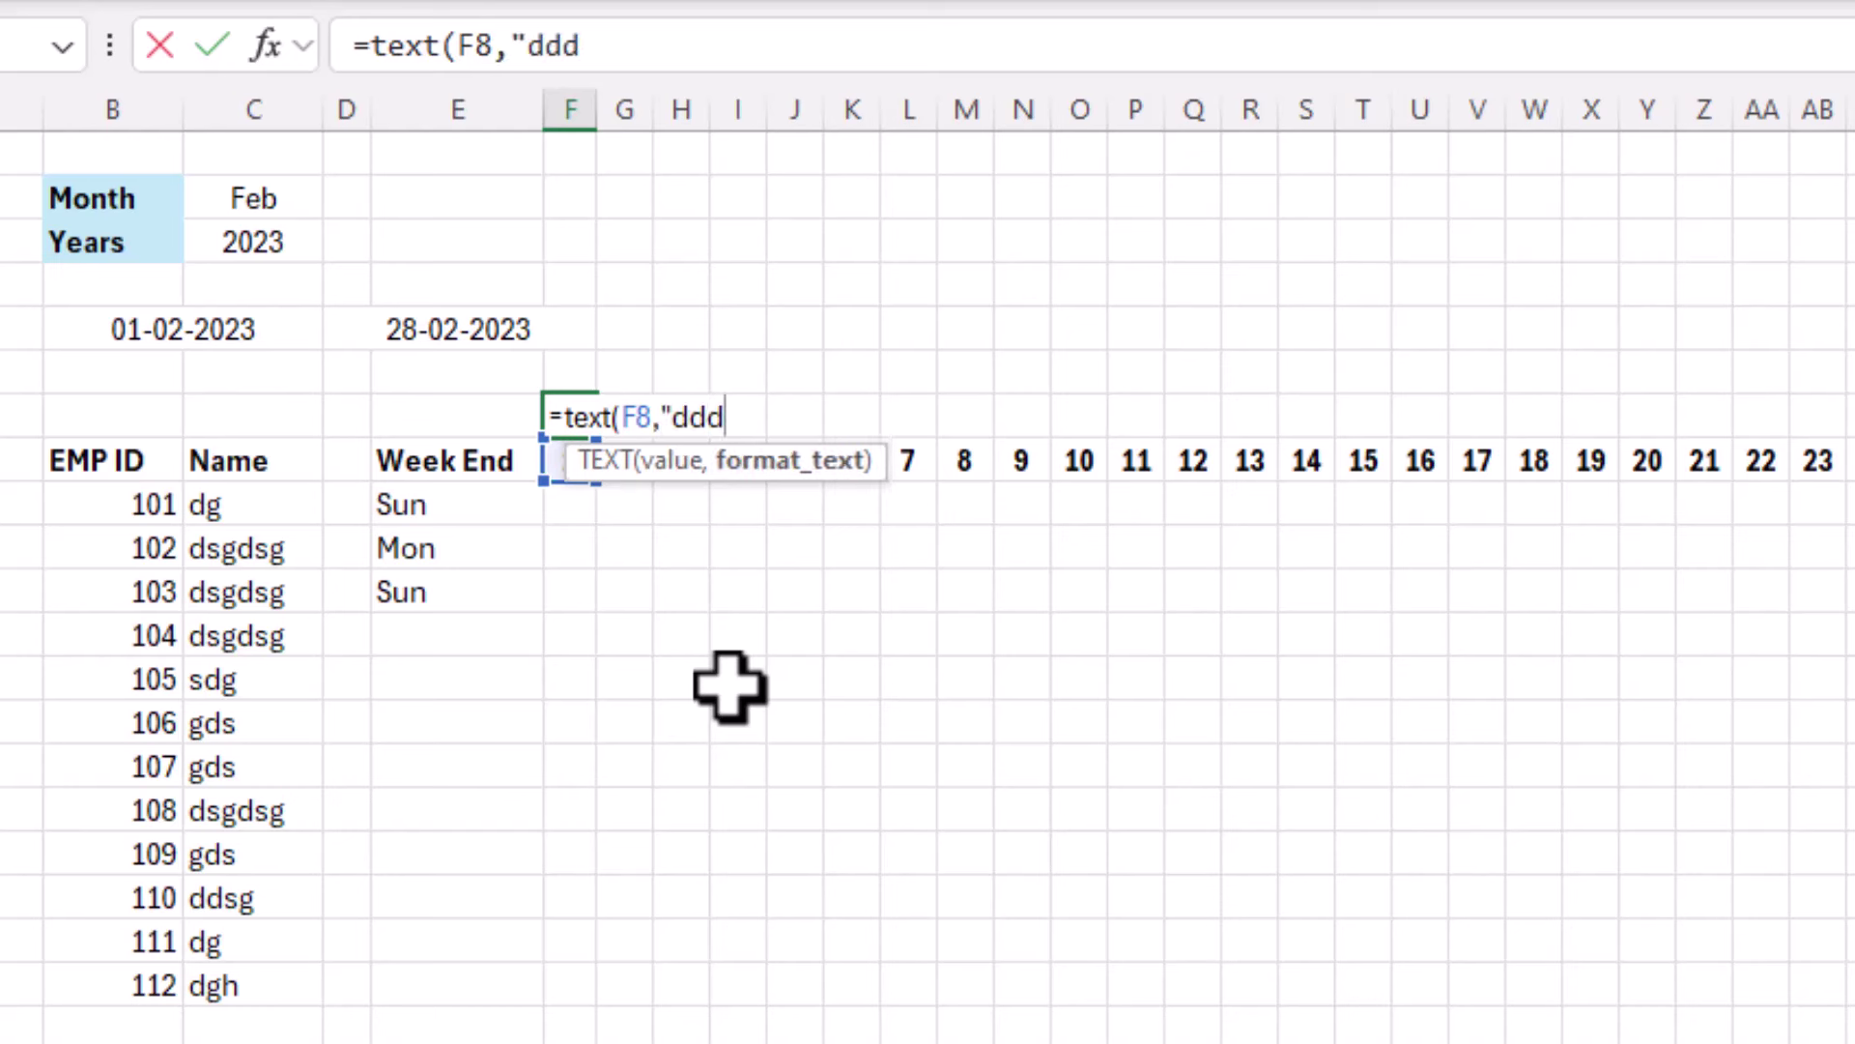
text("))
key(Return)
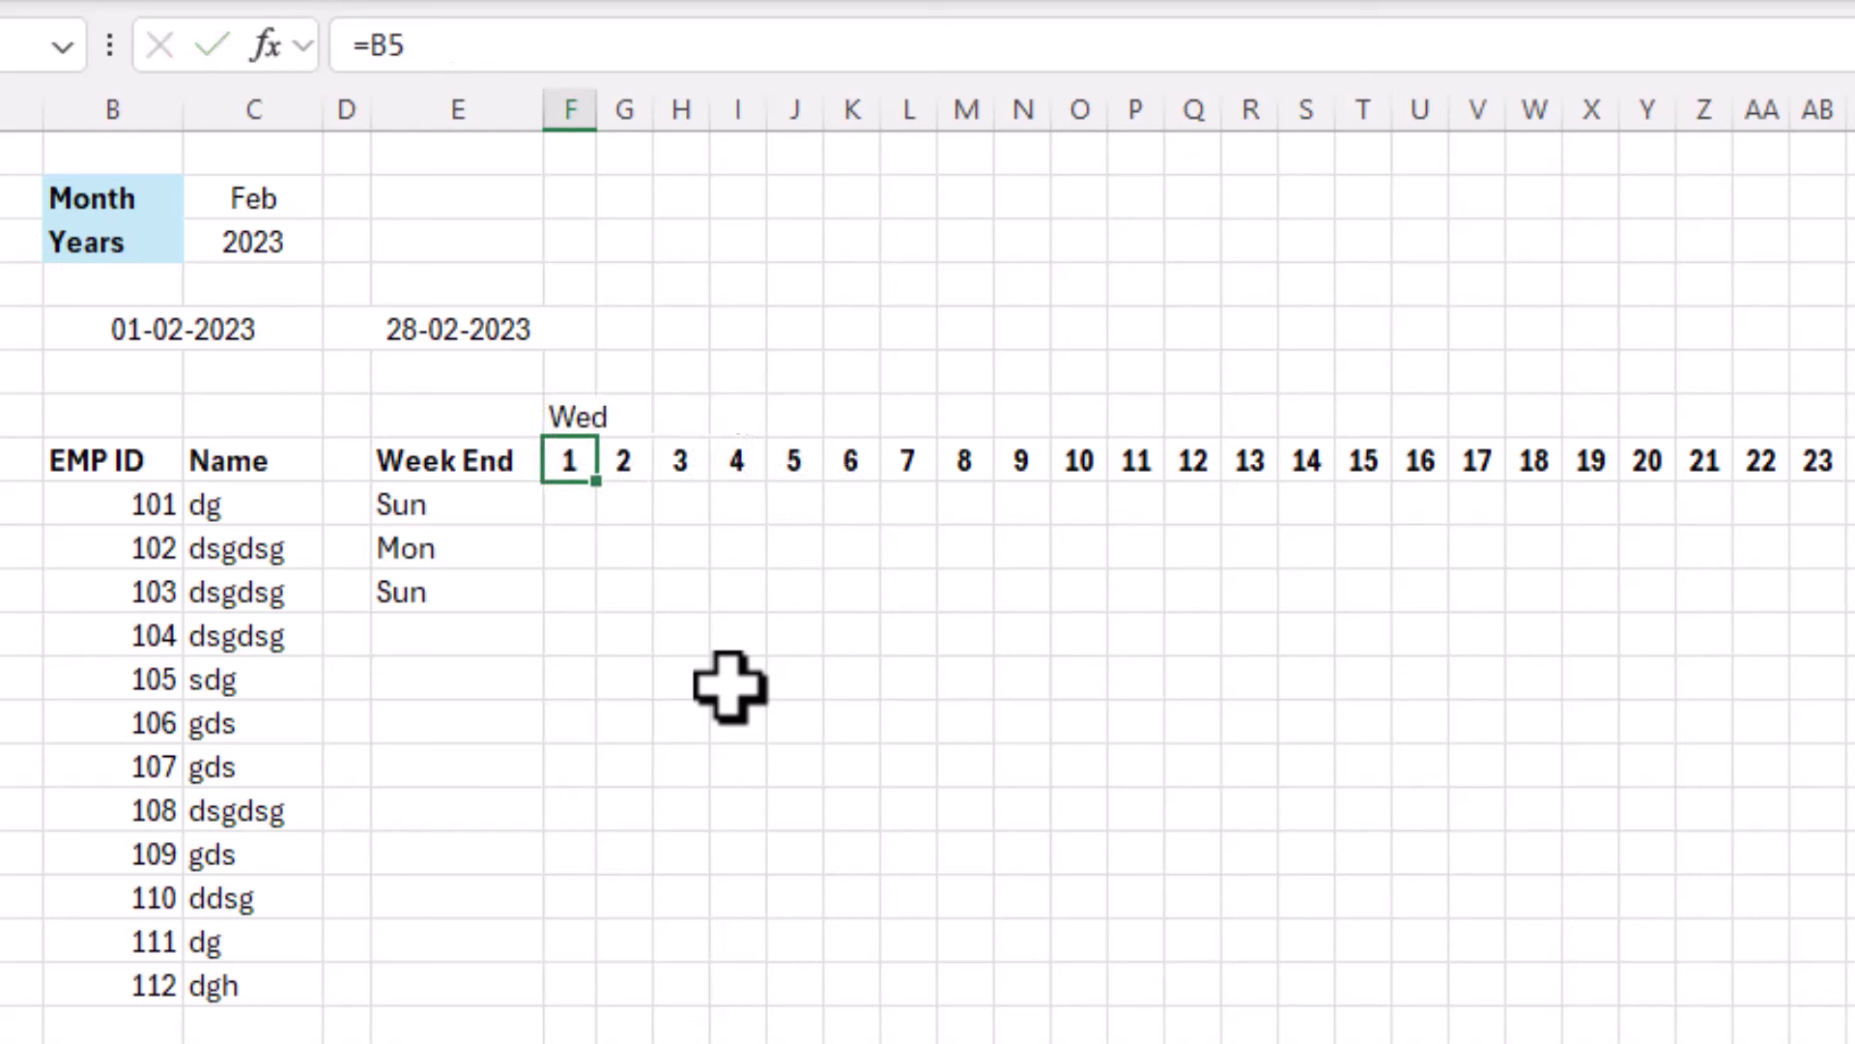
click(591, 417)
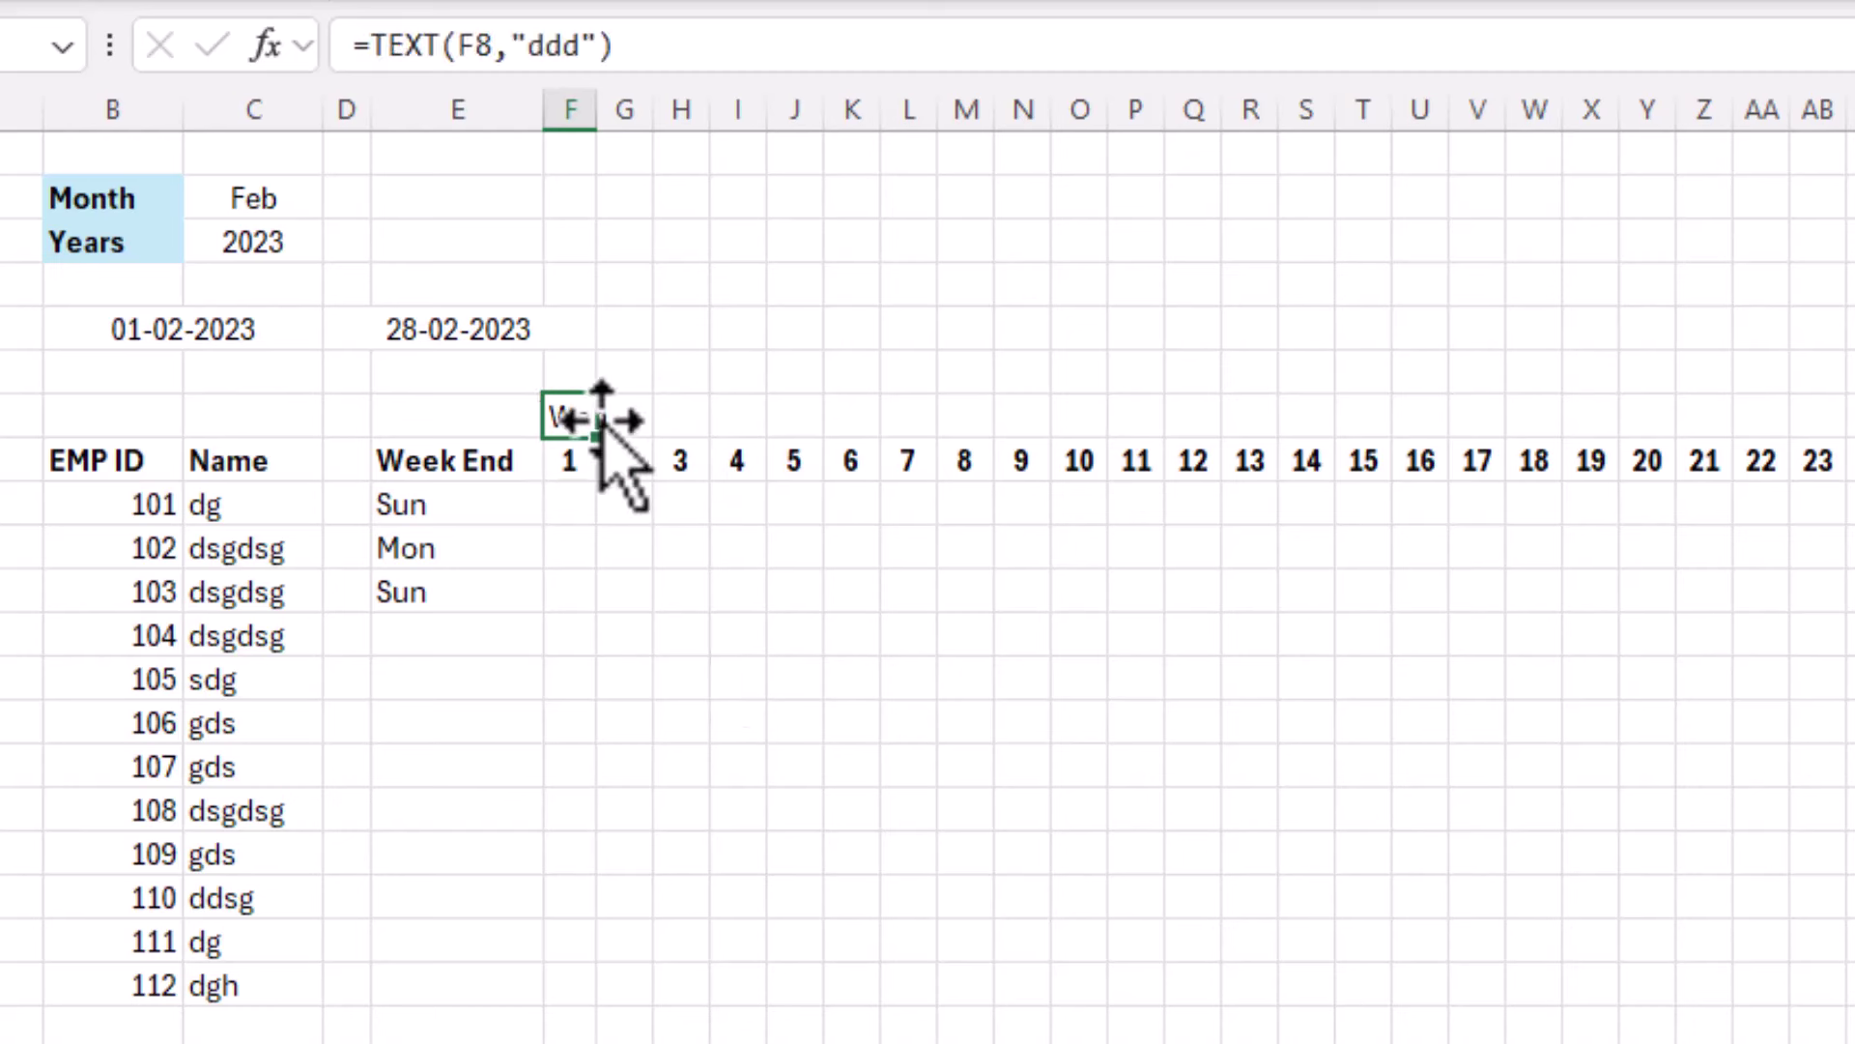
drag(612, 437, 1850, 440)
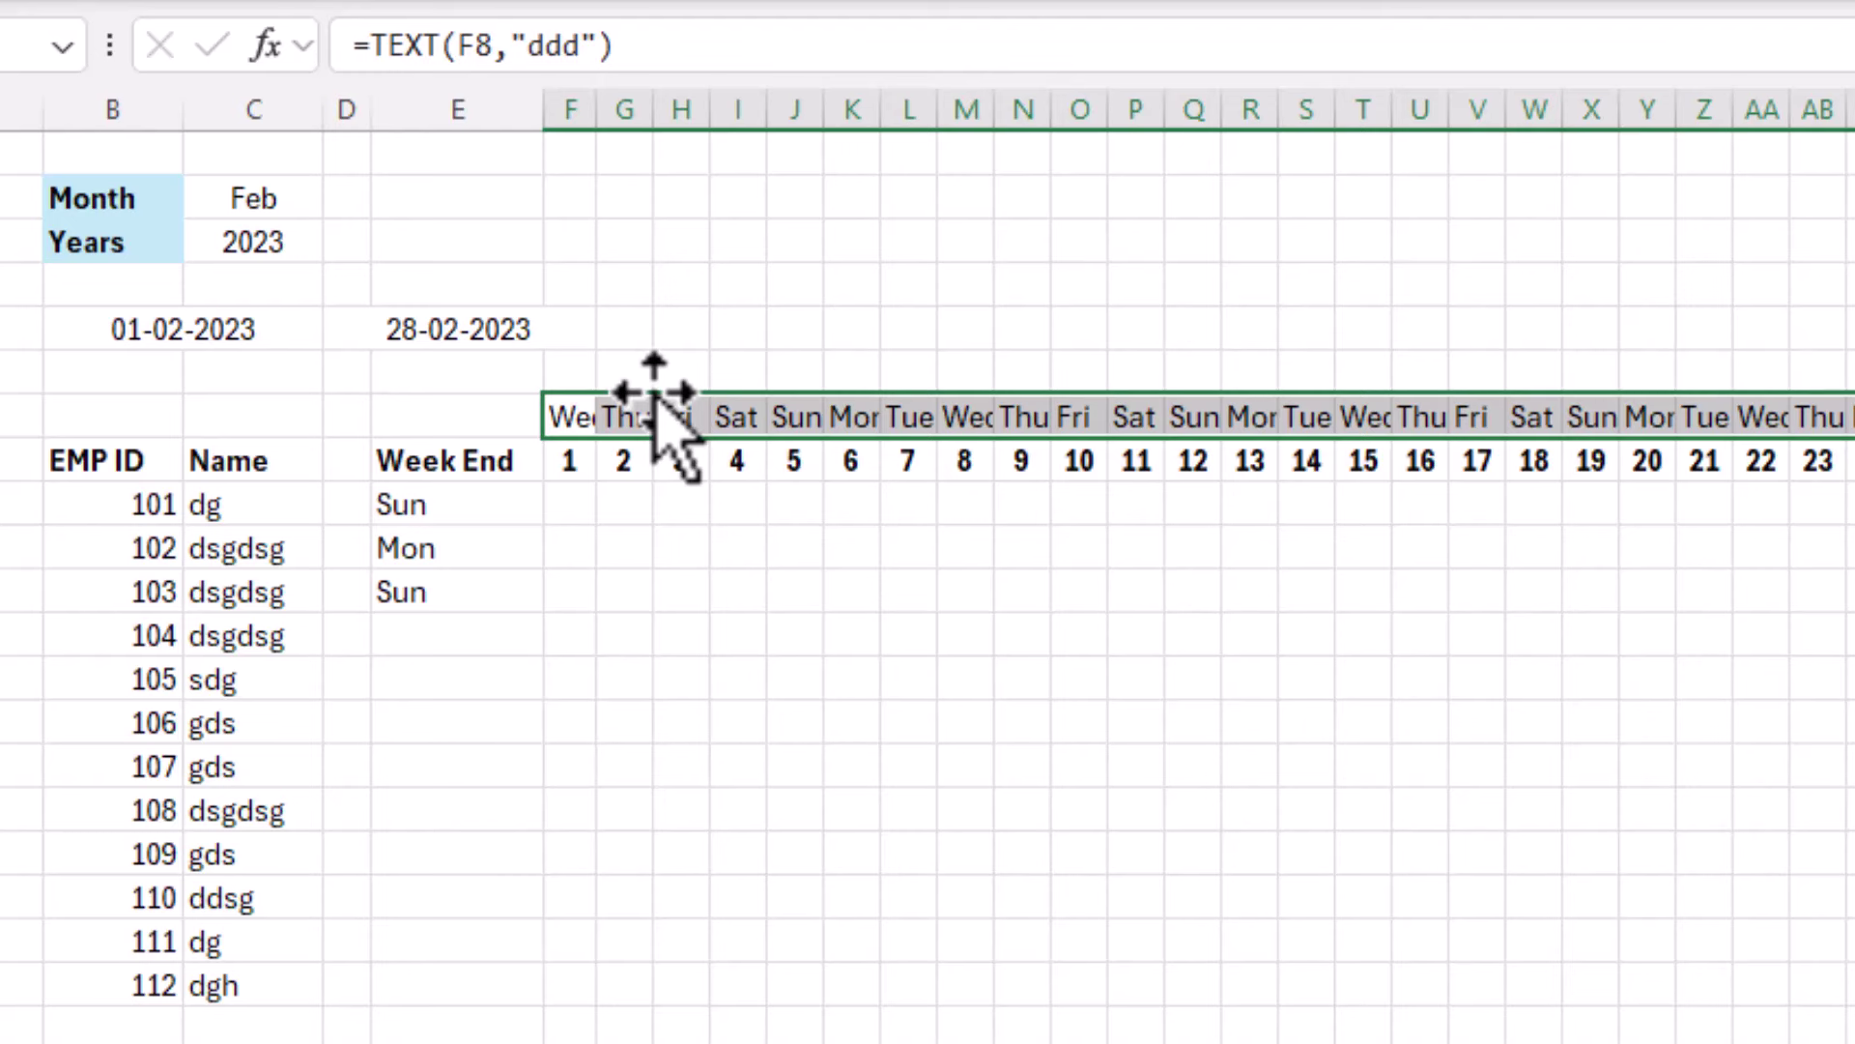
Rotate the weekday names in row 7 to read vertically upwards and make them bold.
key(ctrl+1)
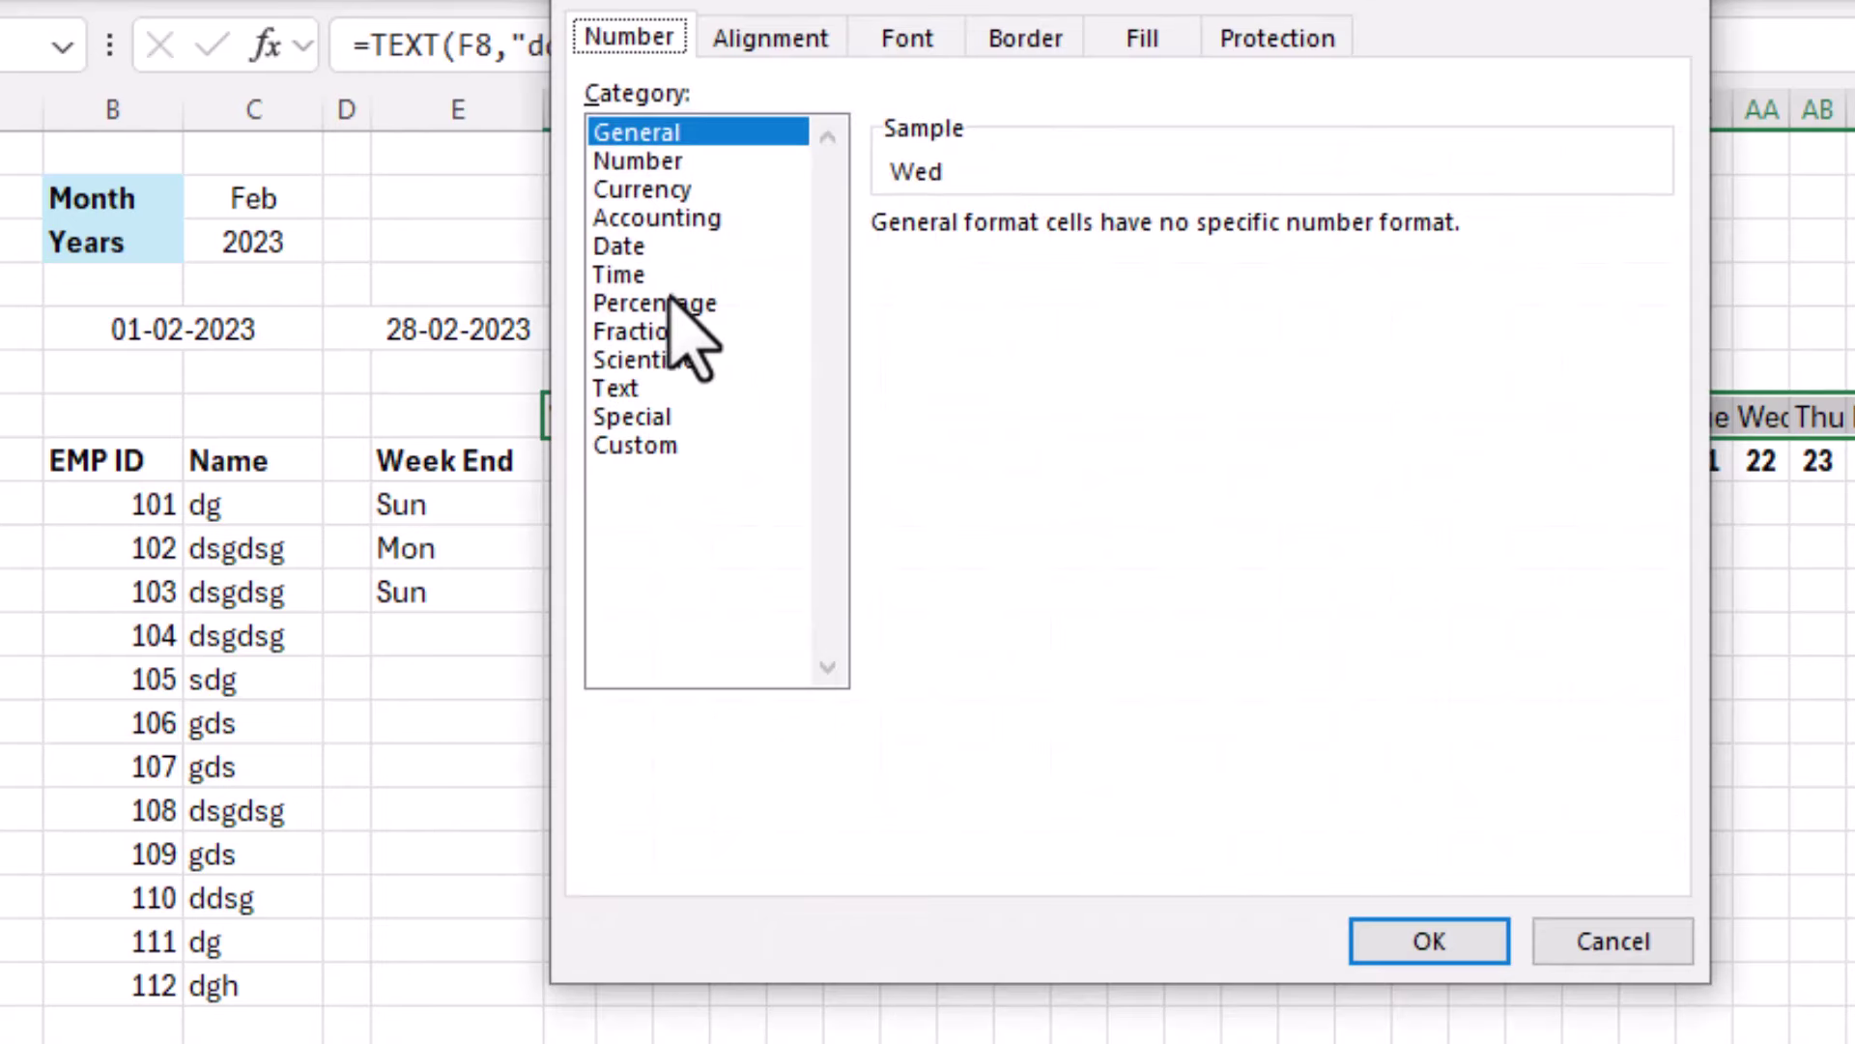
click(758, 43)
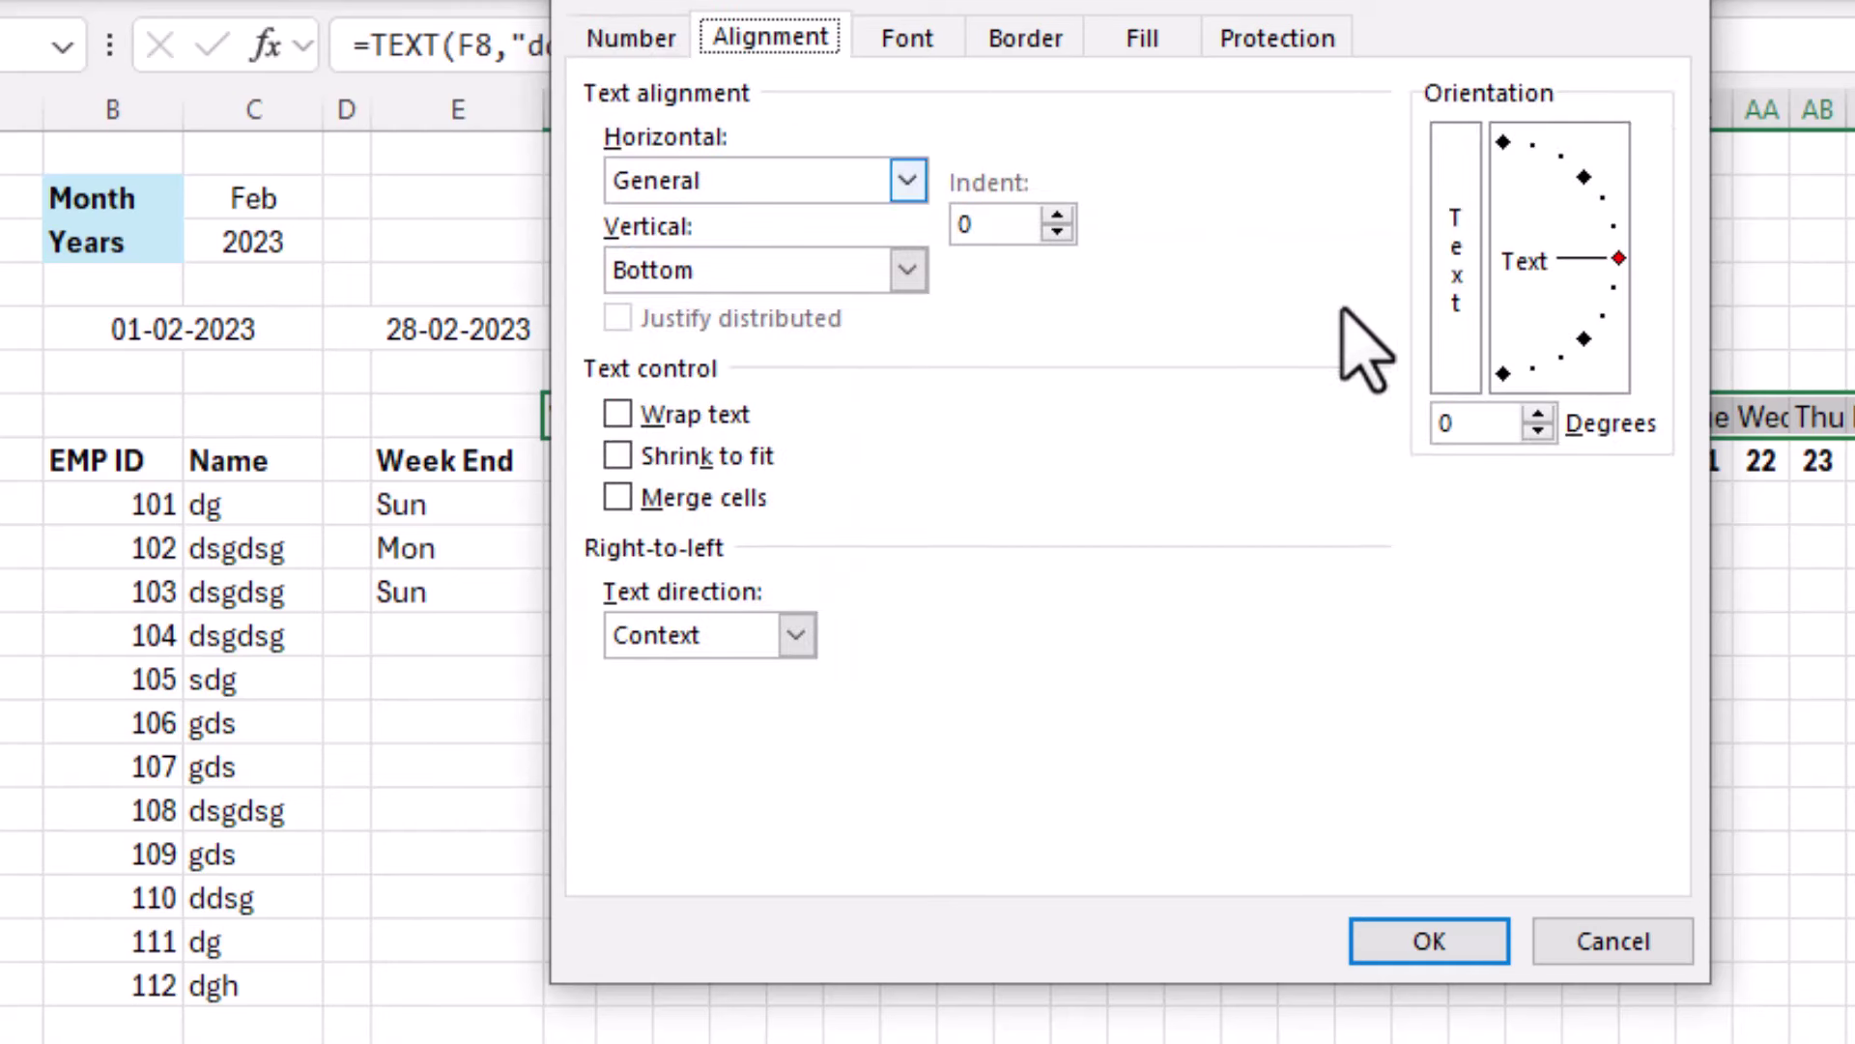
drag(1623, 259, 1502, 142)
click(1430, 939)
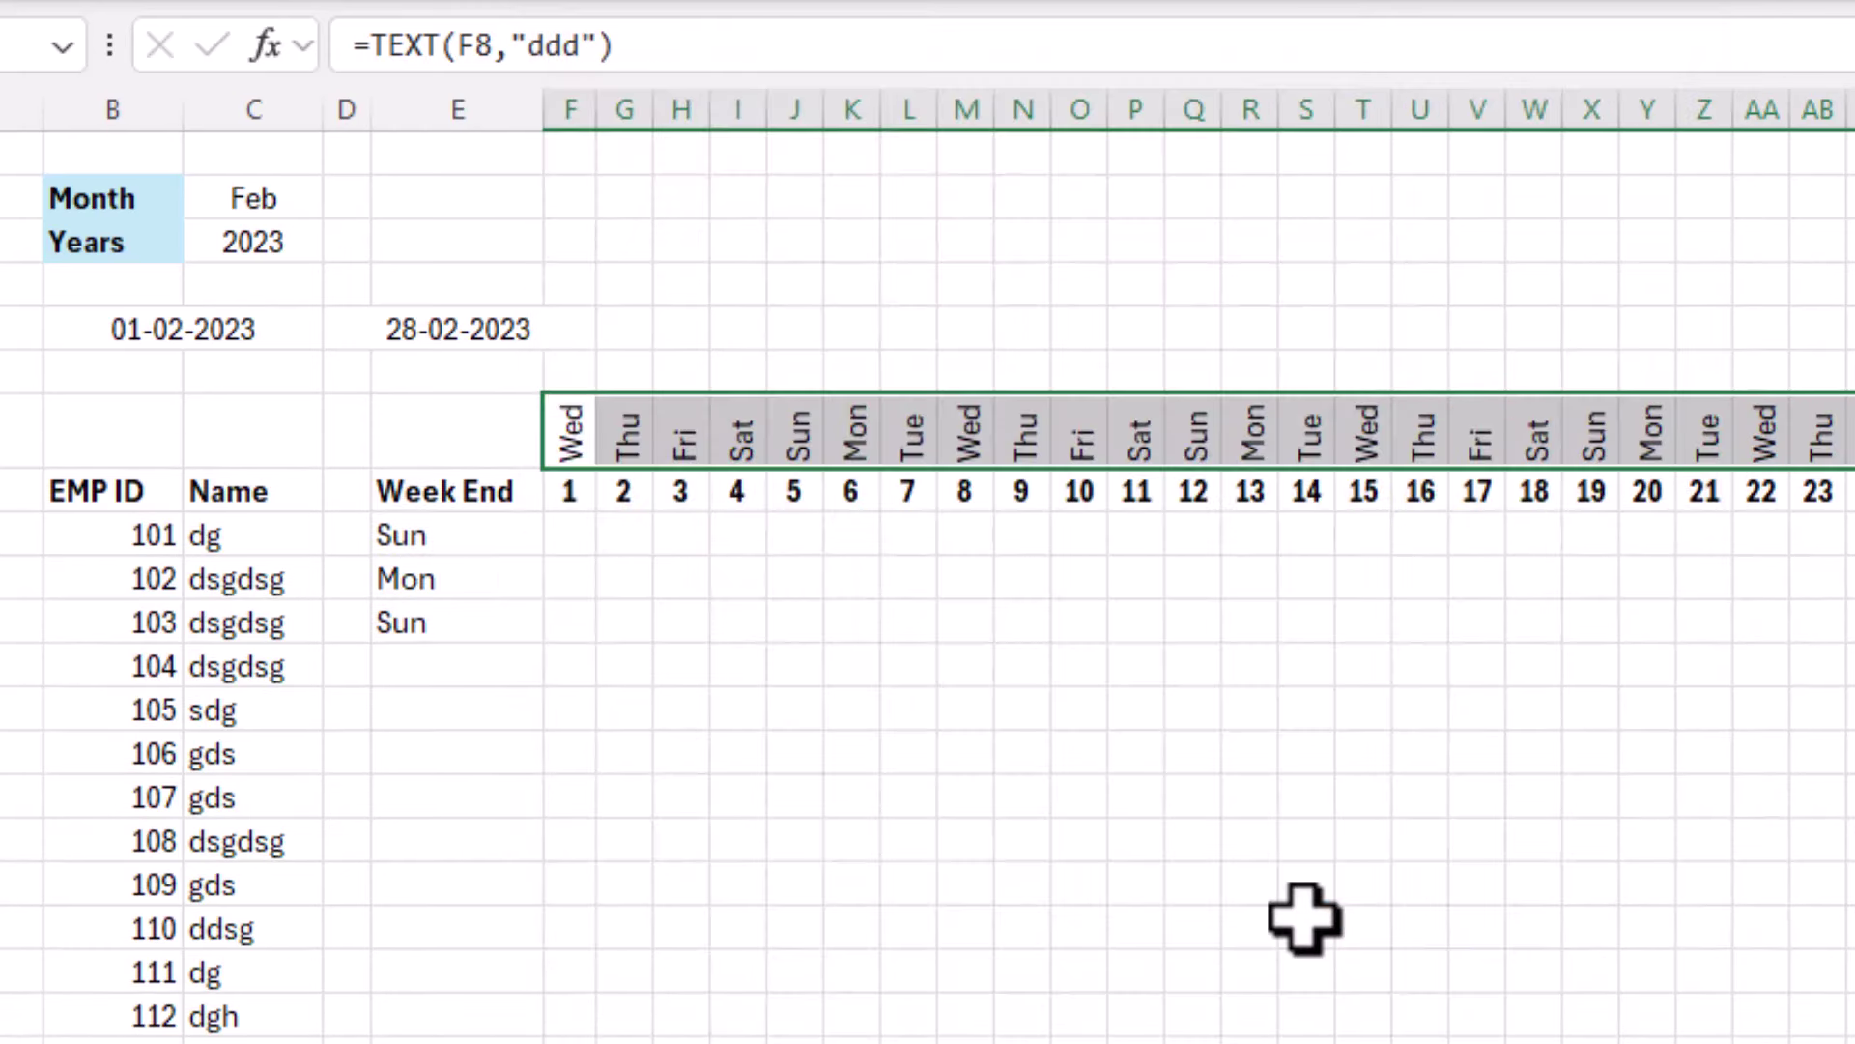
Merge and center the Week End, Name and EMP ID headers across rows 7 and 8 in columns E, C and B.
click(434, 435)
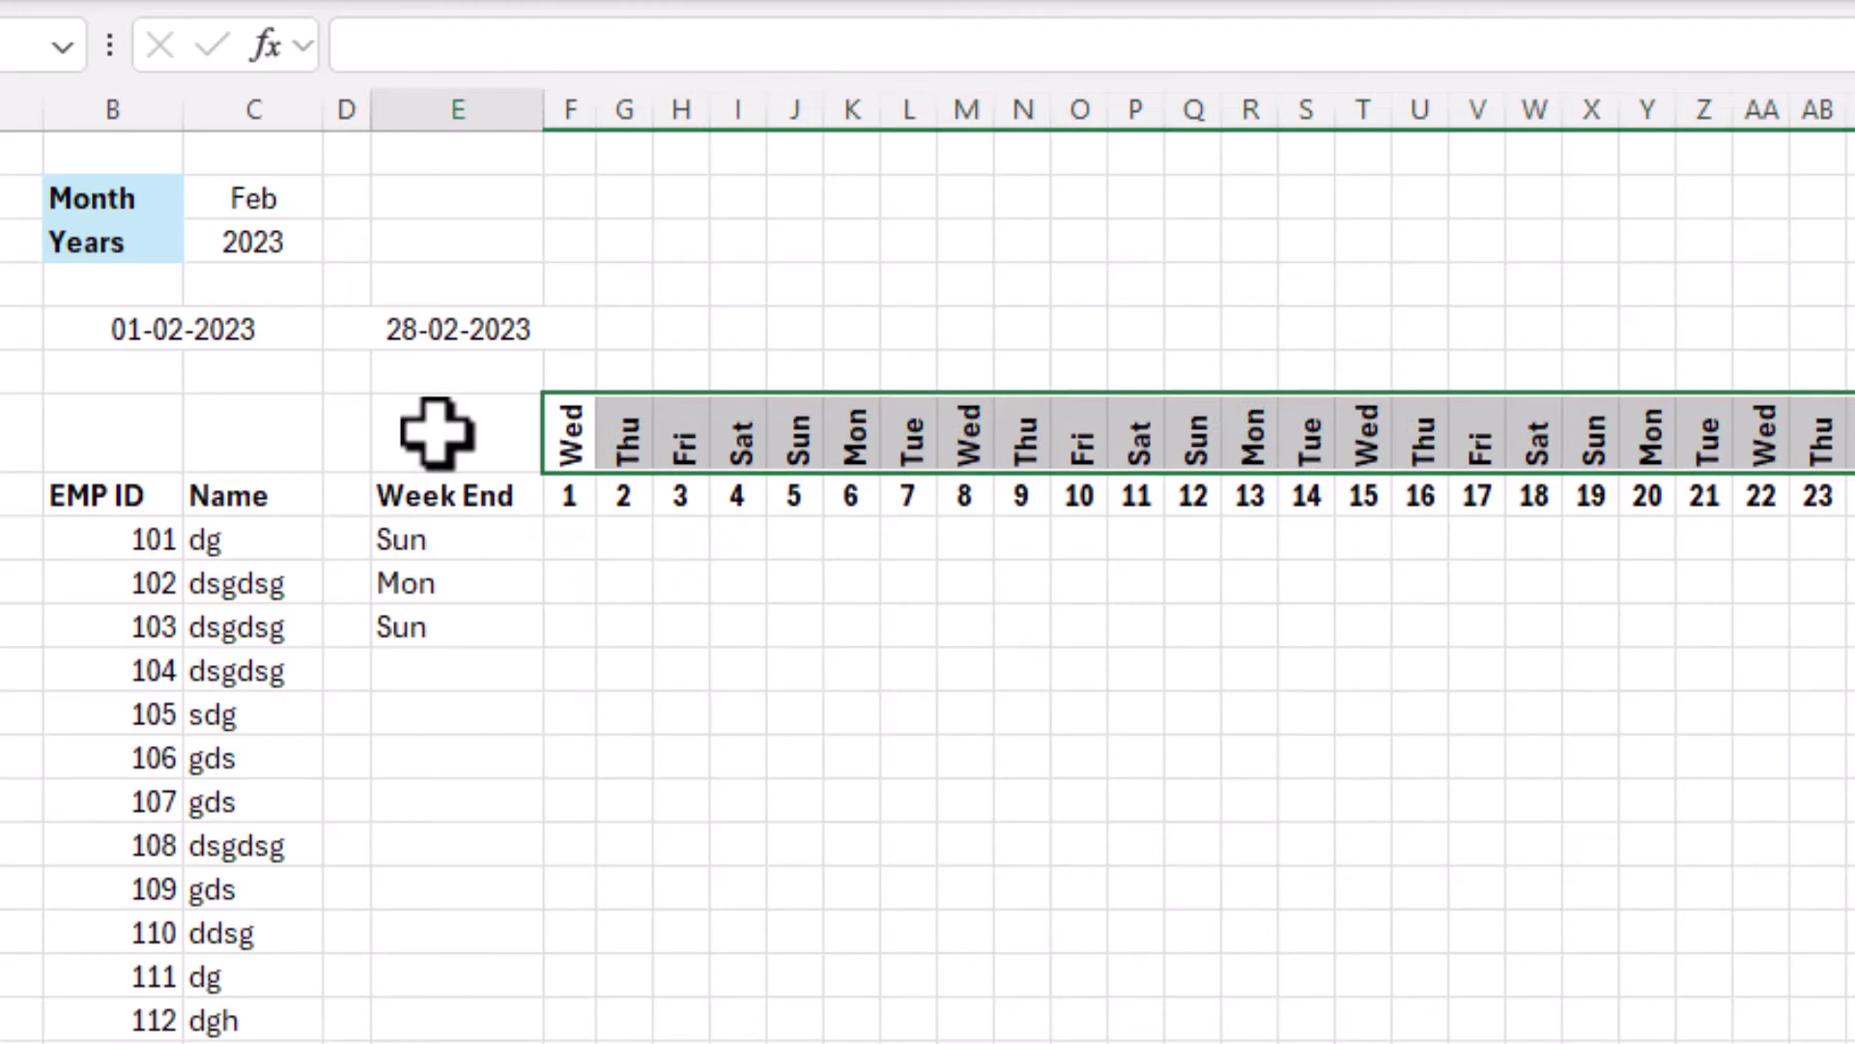
drag(434, 469, 435, 483)
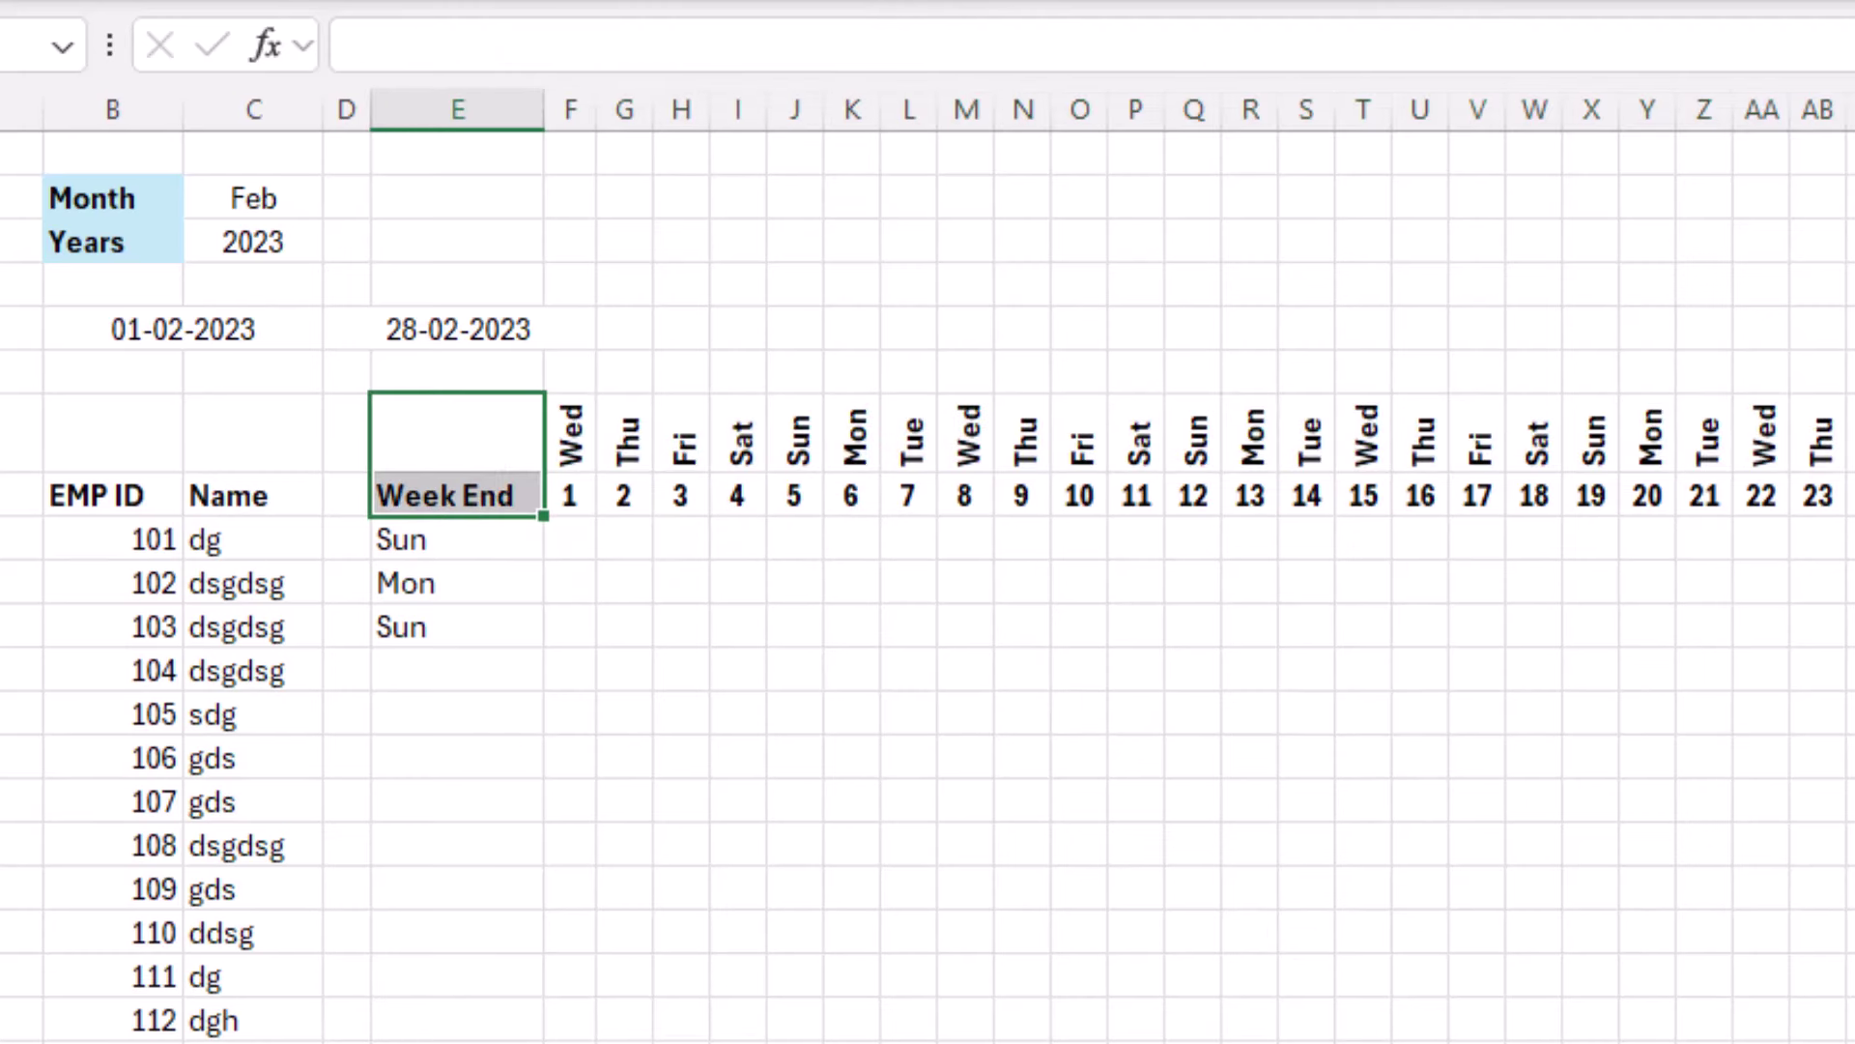
drag(272, 447, 272, 497)
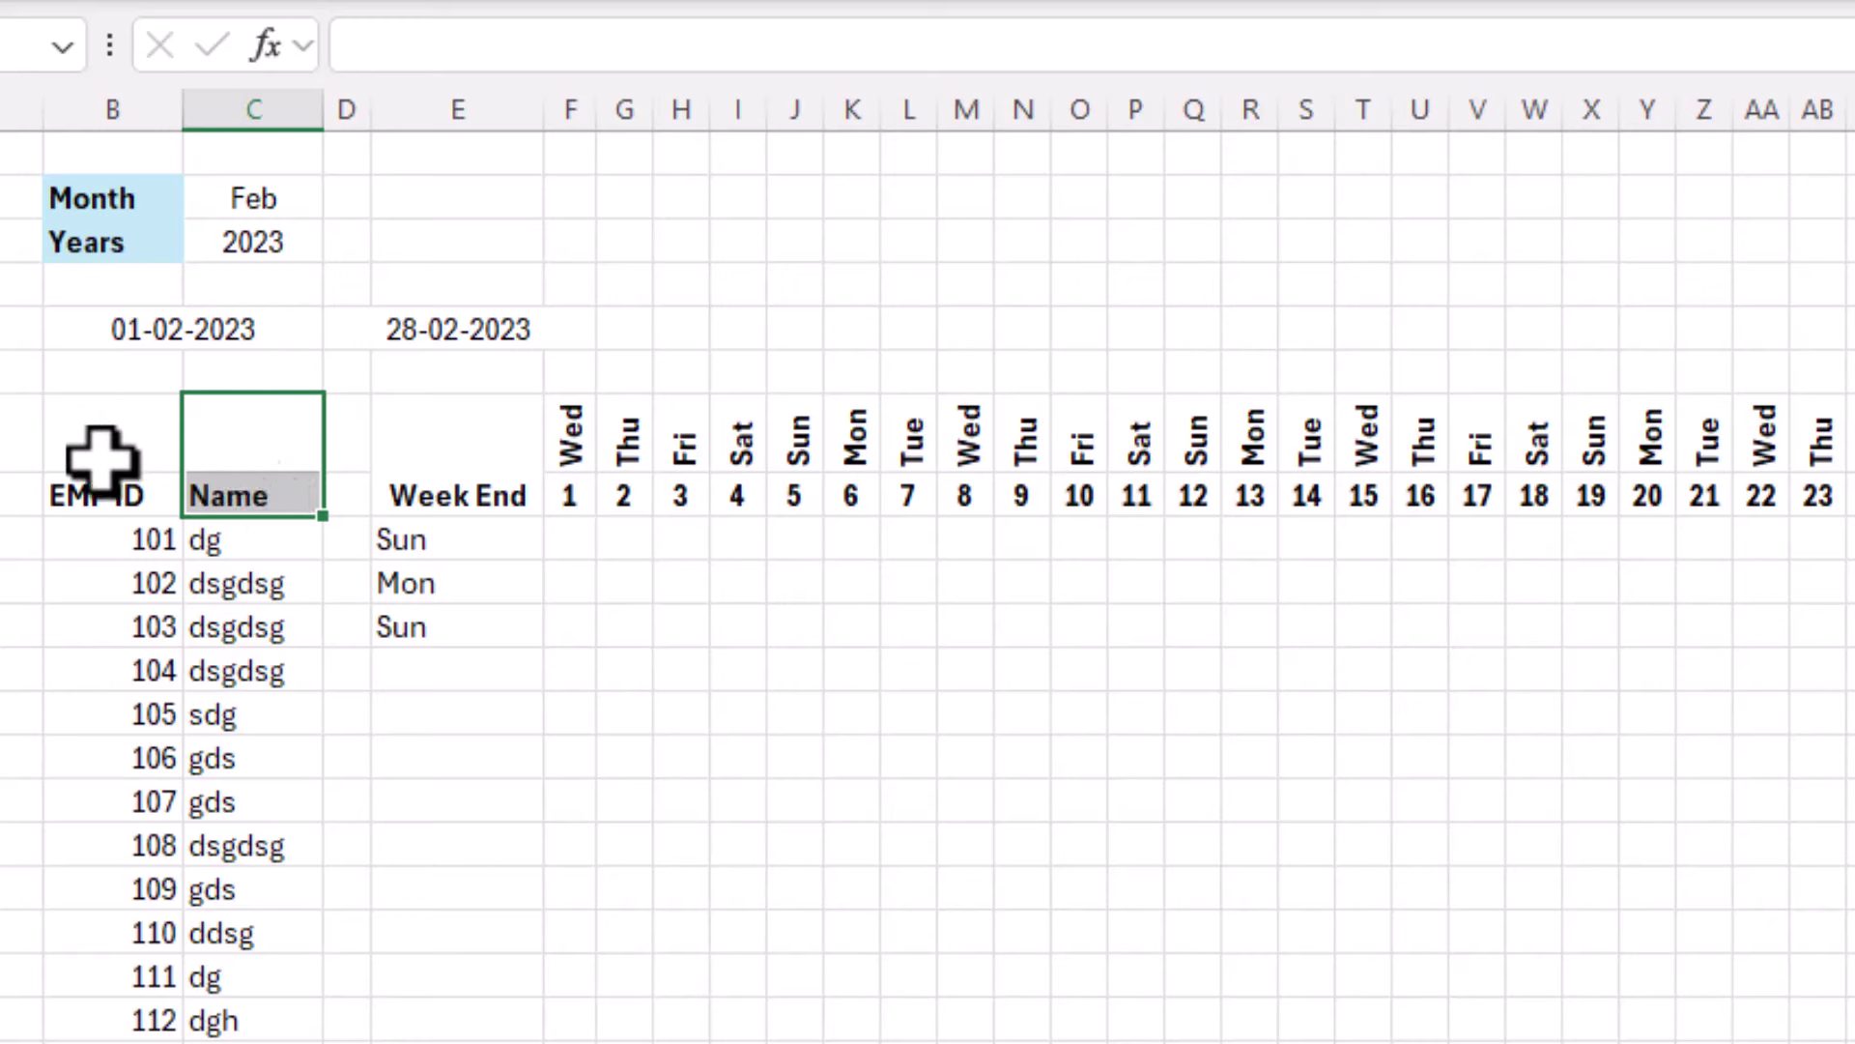
key(F4)
drag(97, 456, 95, 494)
key(F4)
click(436, 470)
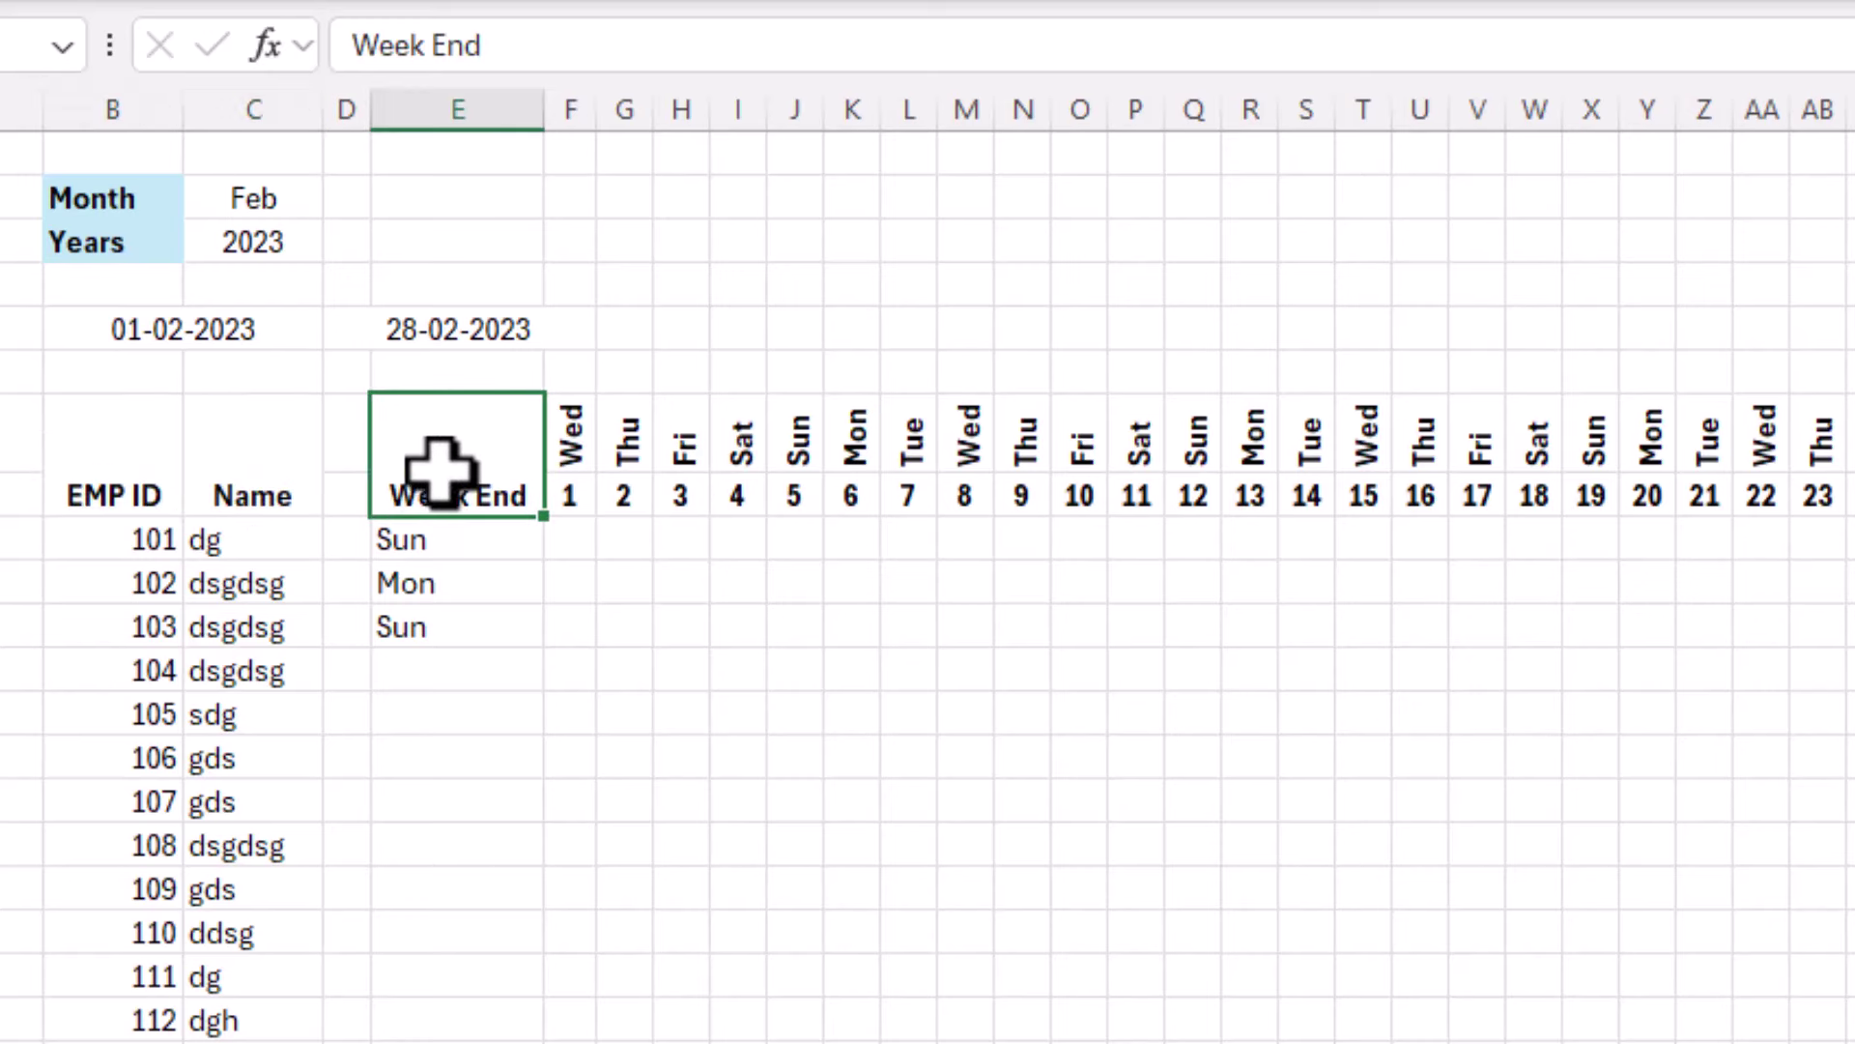
click(274, 483)
click(138, 469)
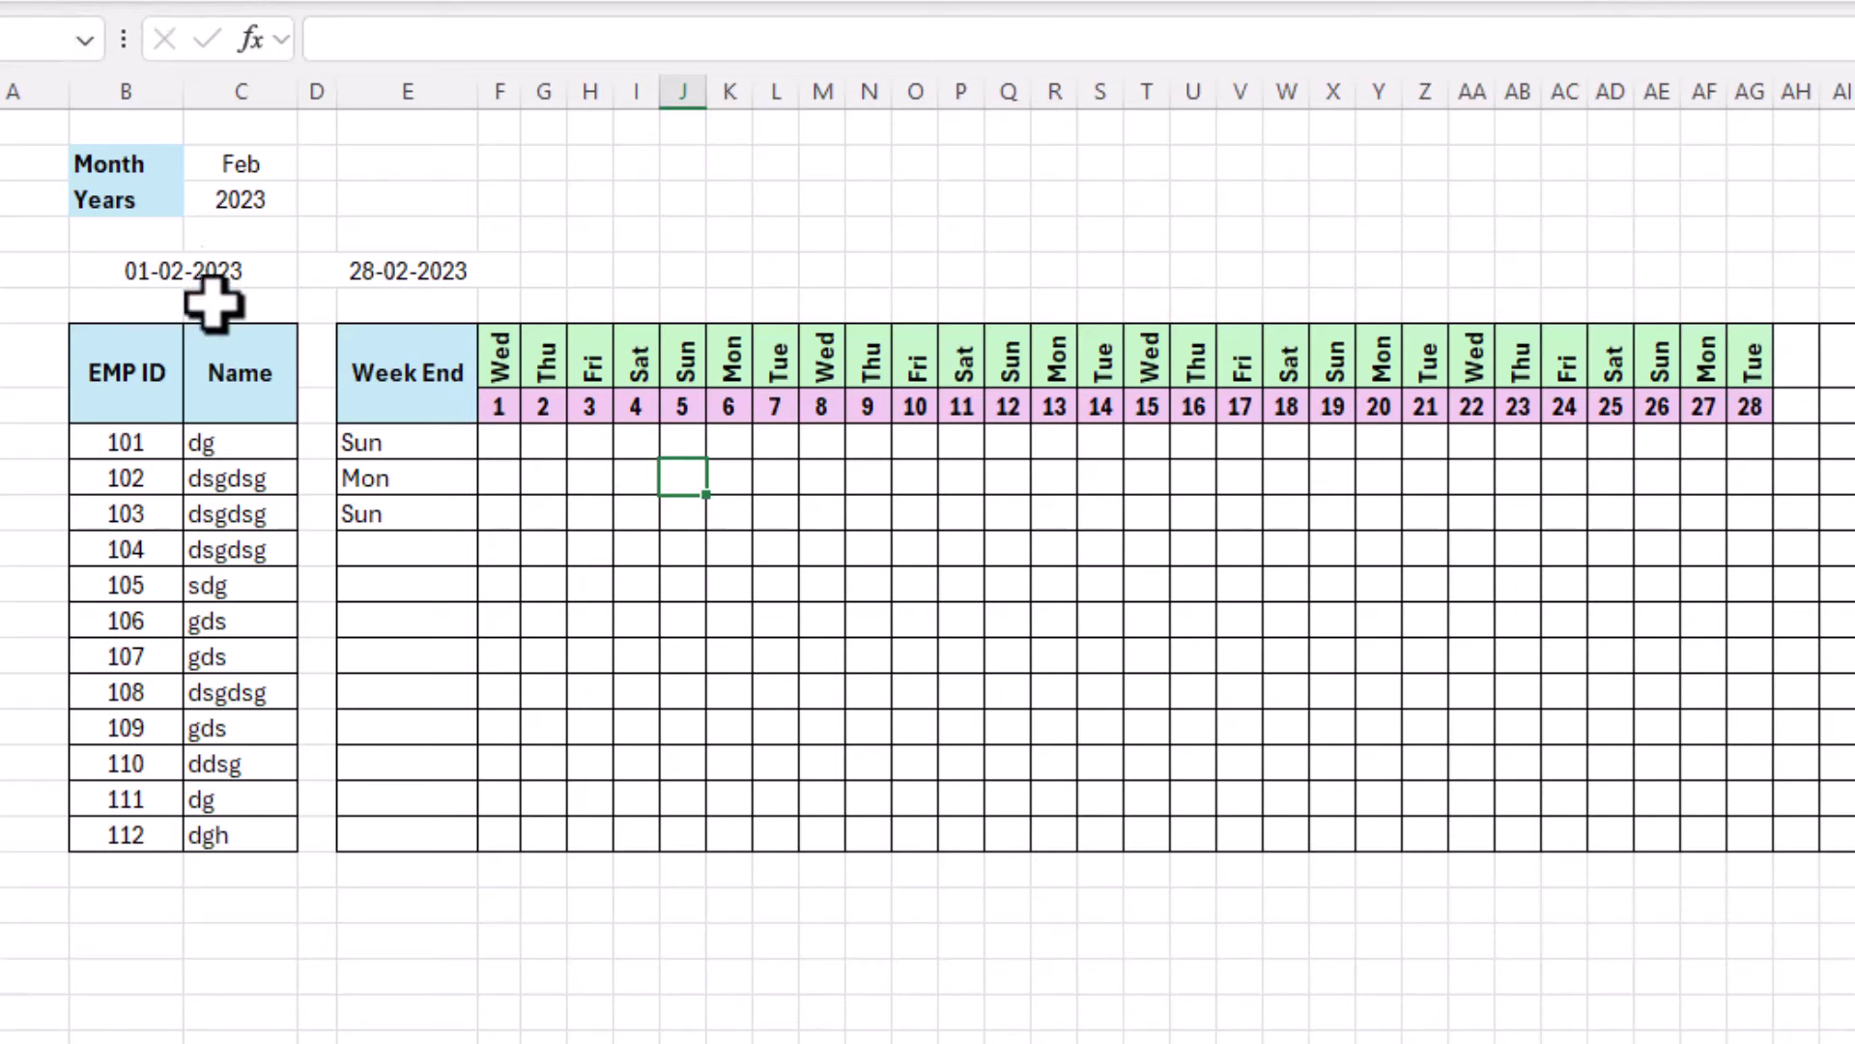
Give the date row from B5 to AJ5 a light gray fill and make the start and end dates bold.
drag(108, 273, 1851, 272)
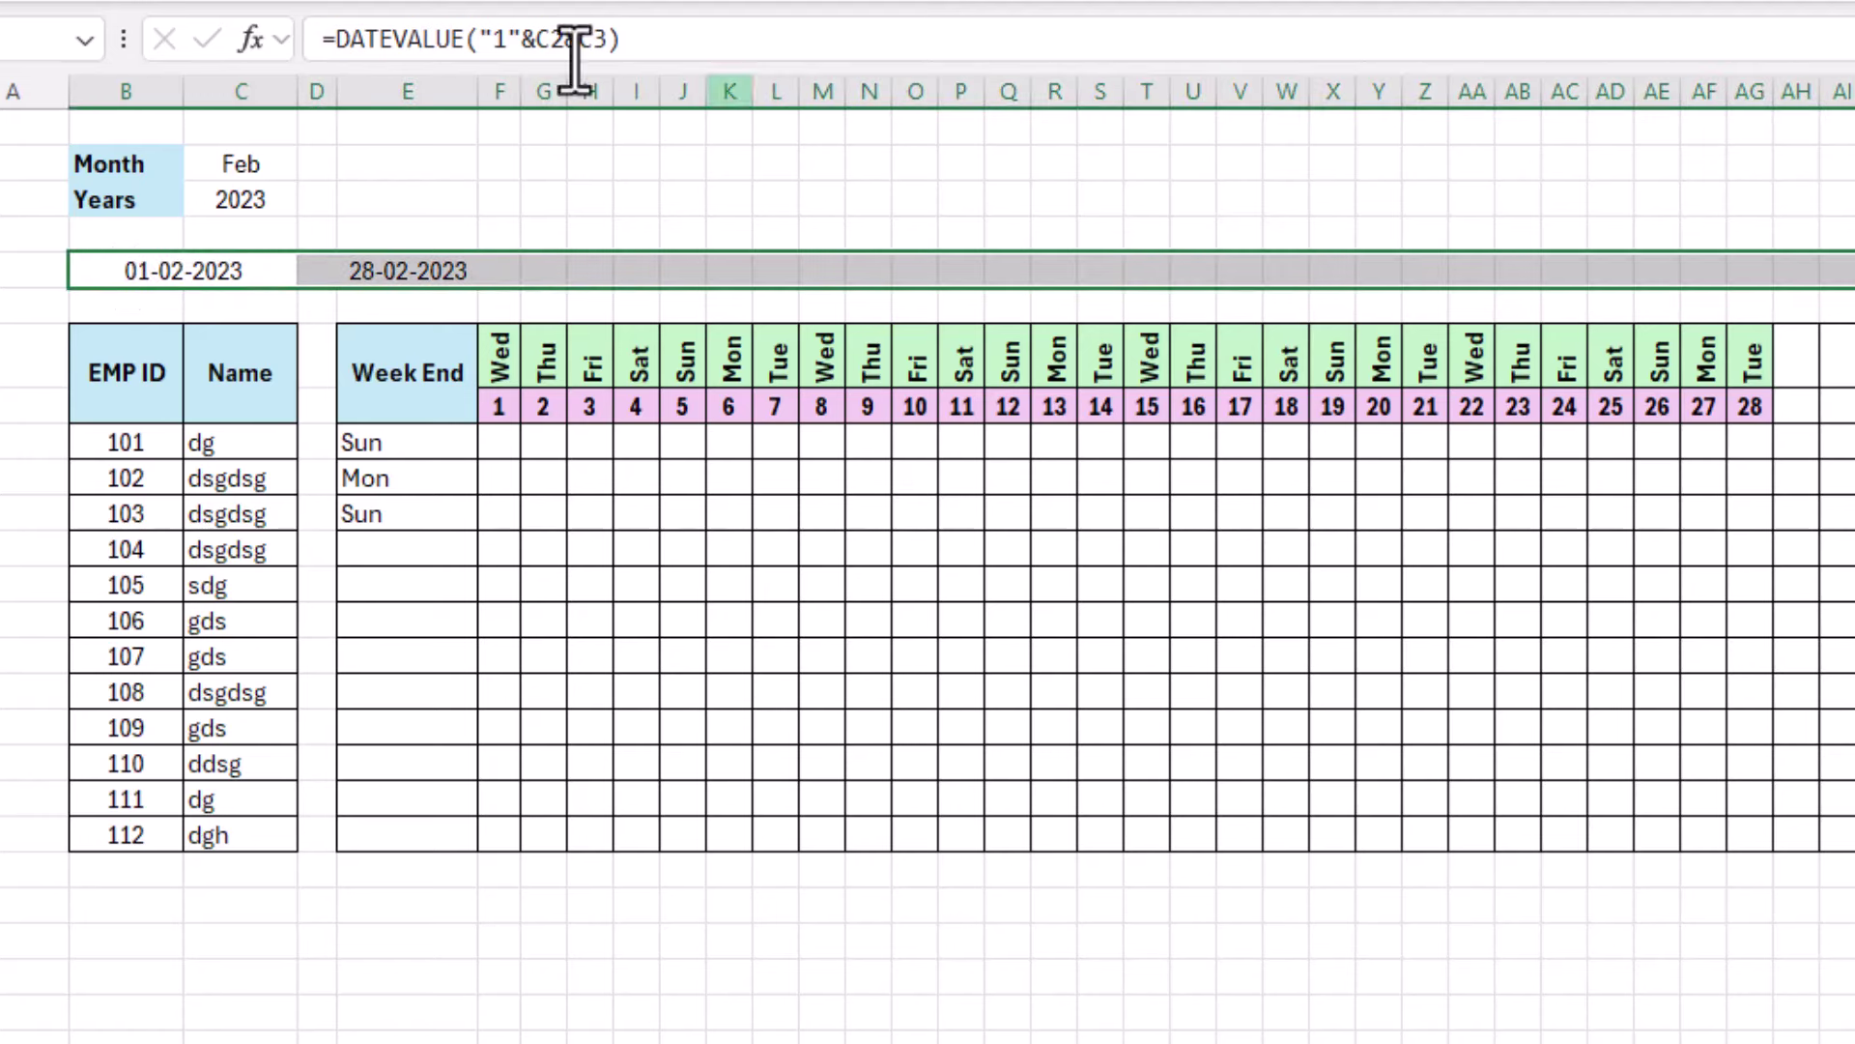
click(435, 1)
click(453, 92)
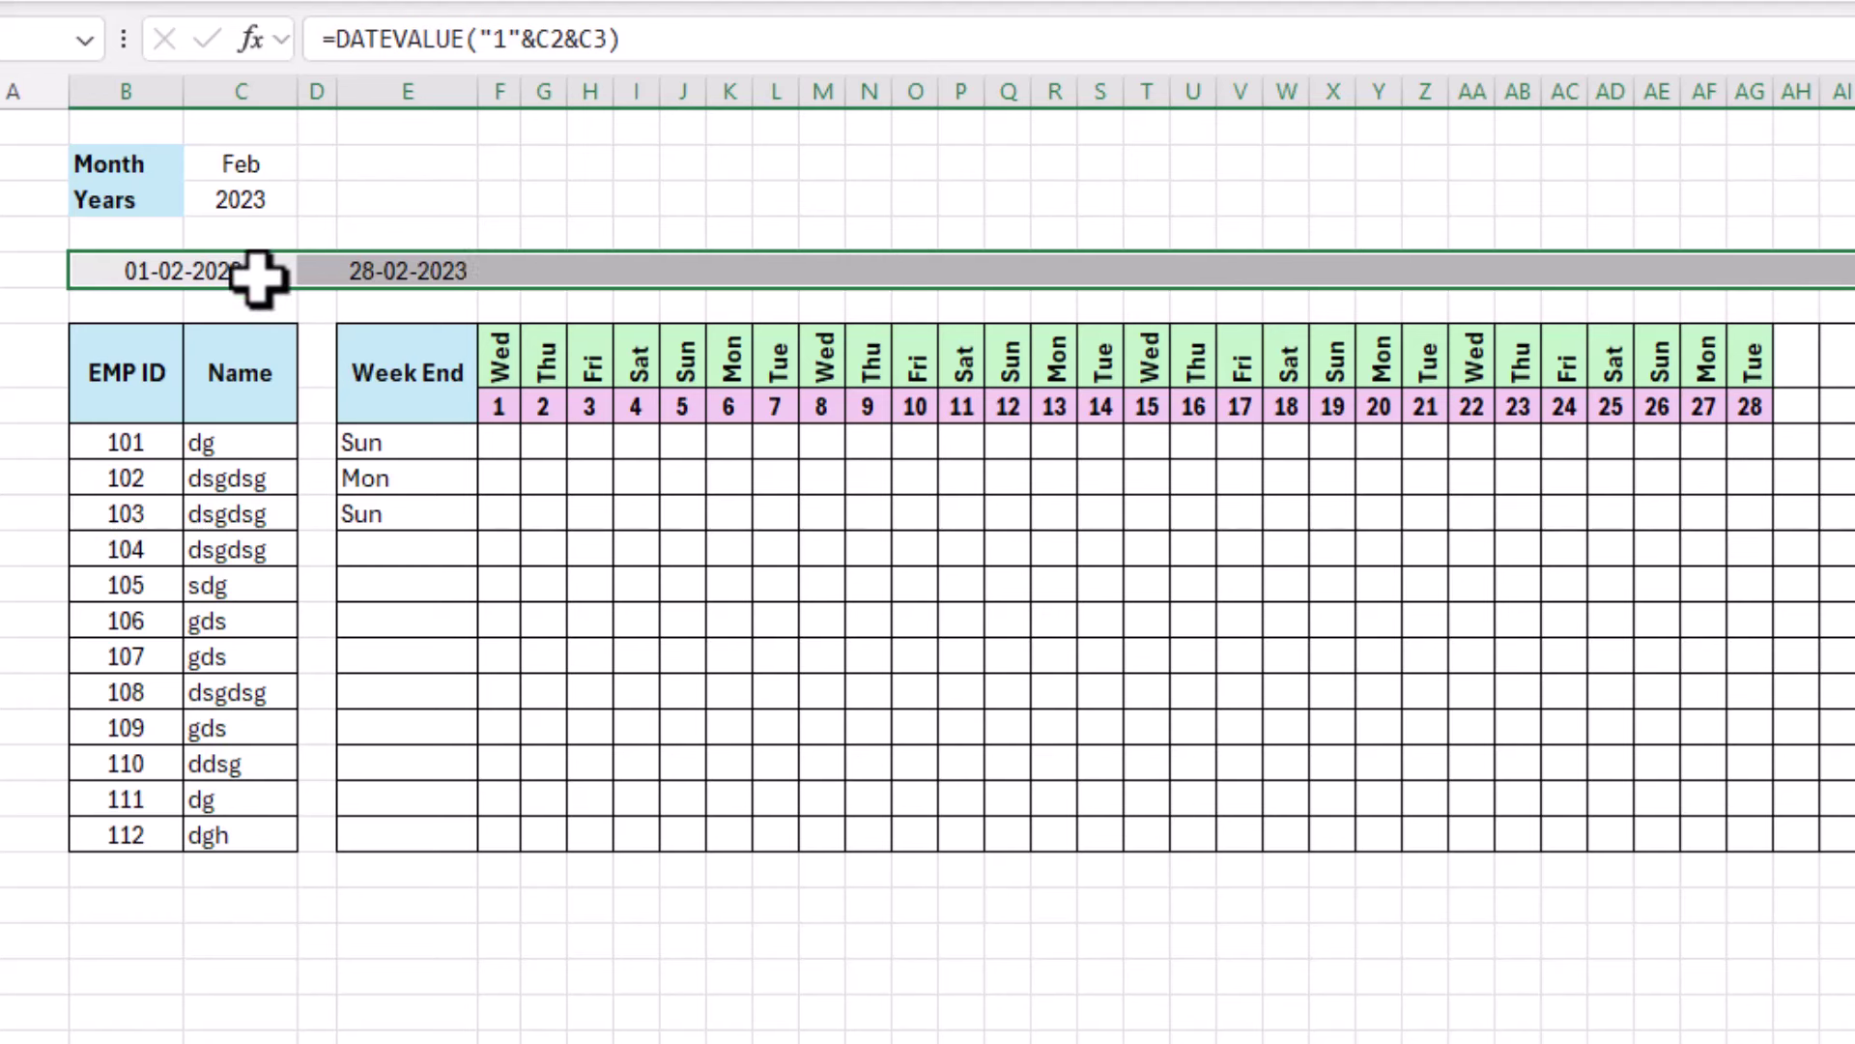
key(ctrl+b)
click(578, 230)
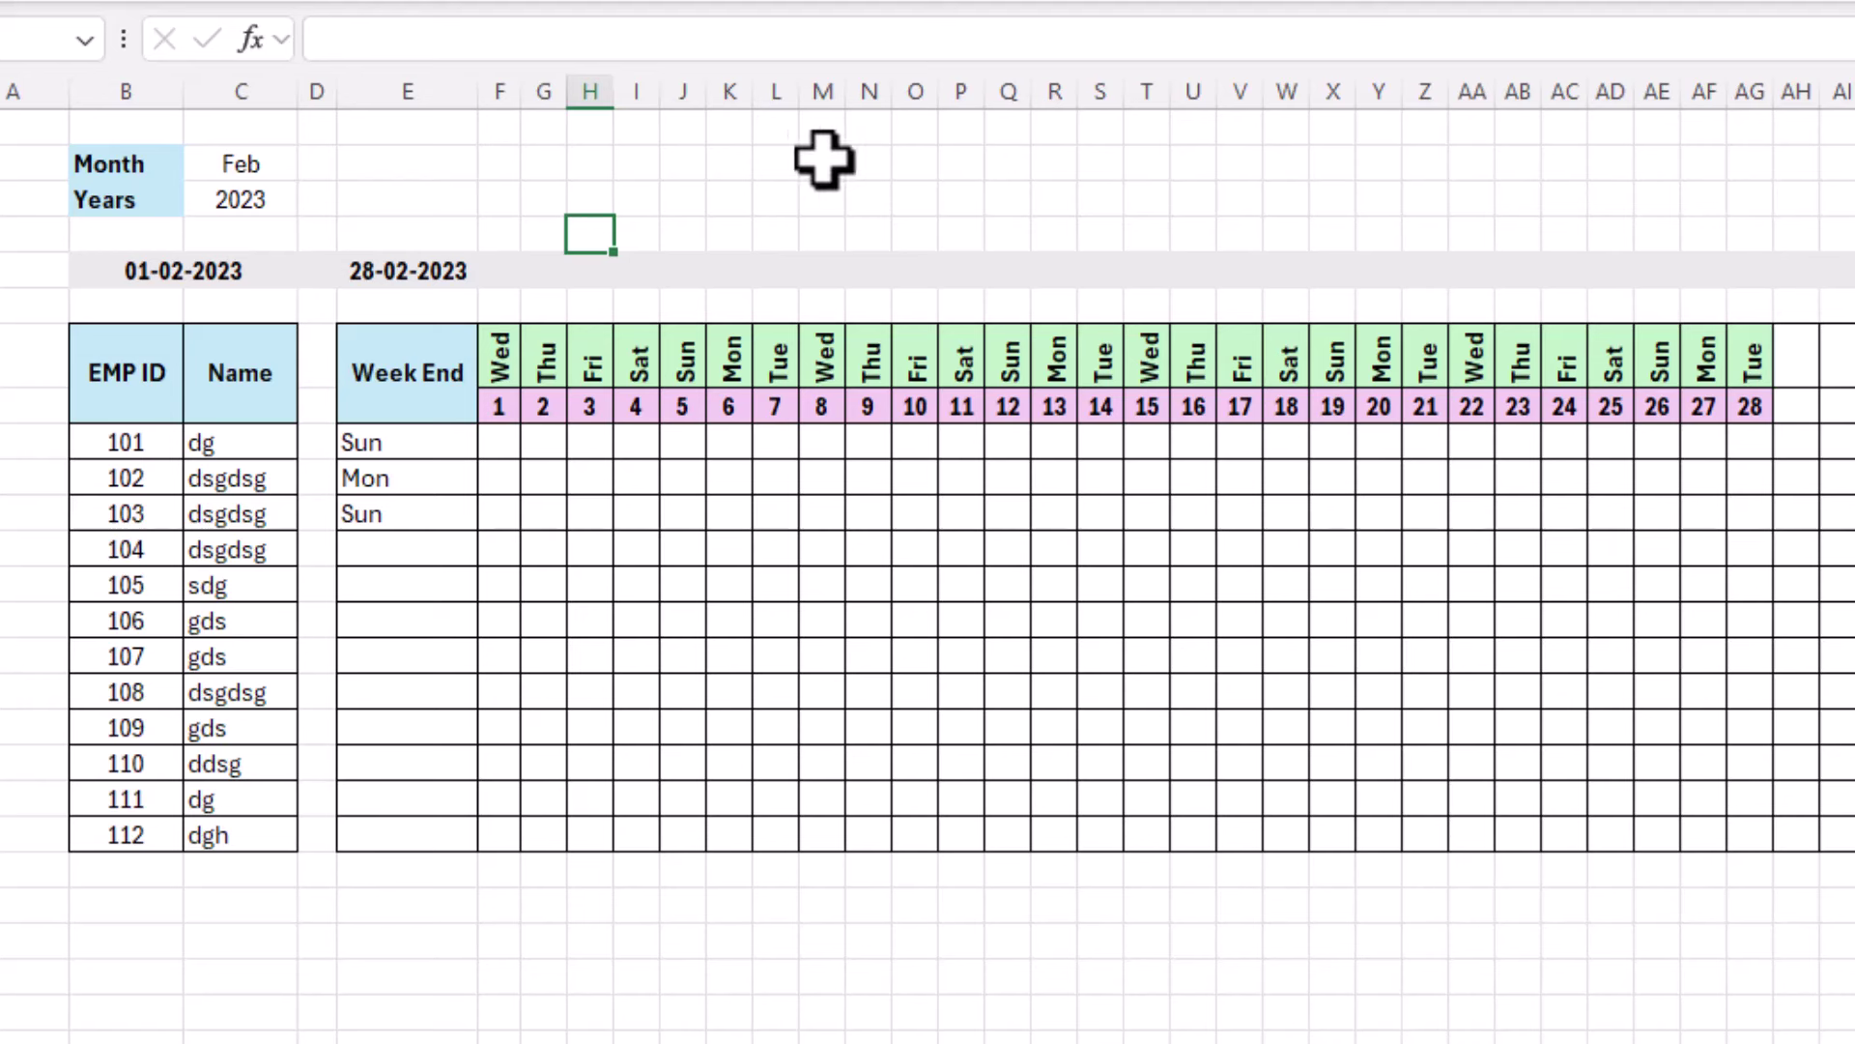
Merge P2:AJ3 and enter the title "Employee Attendance Sheet" in large bold text on a yellow fill.
drag(957, 164, 1848, 188)
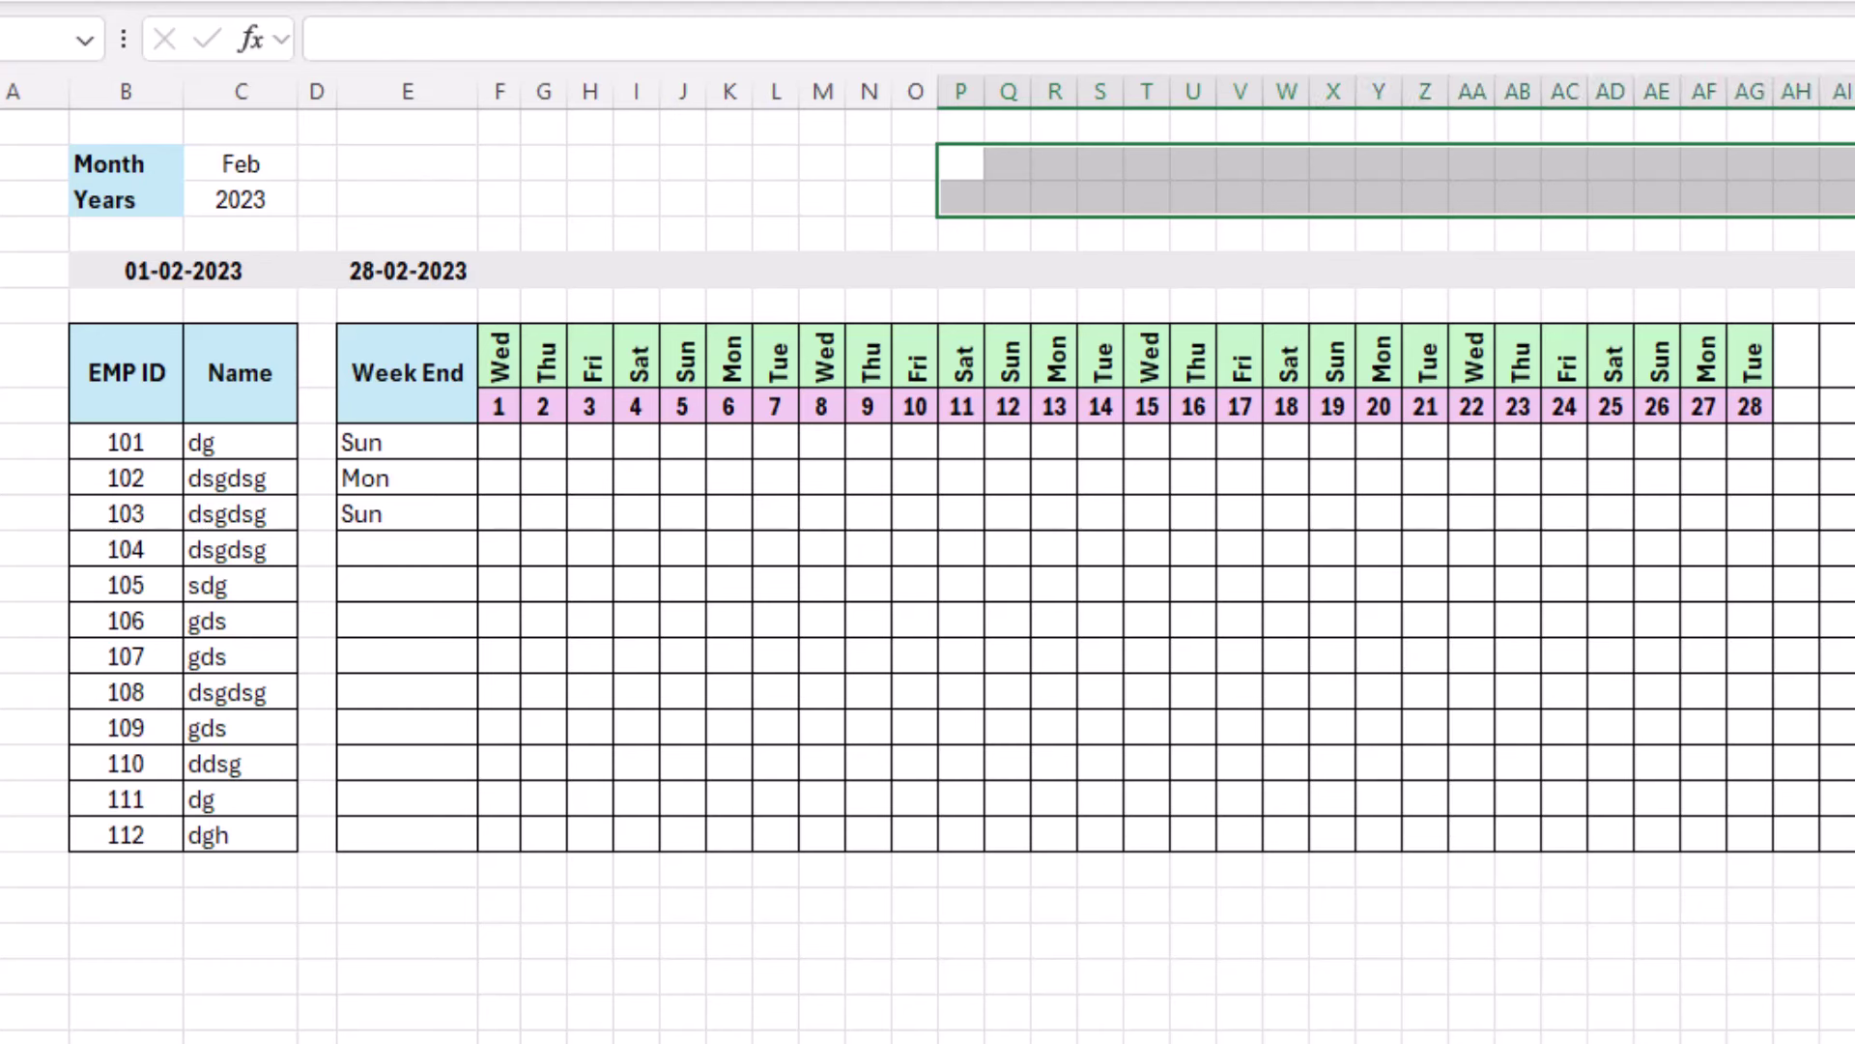
click(1076, 2)
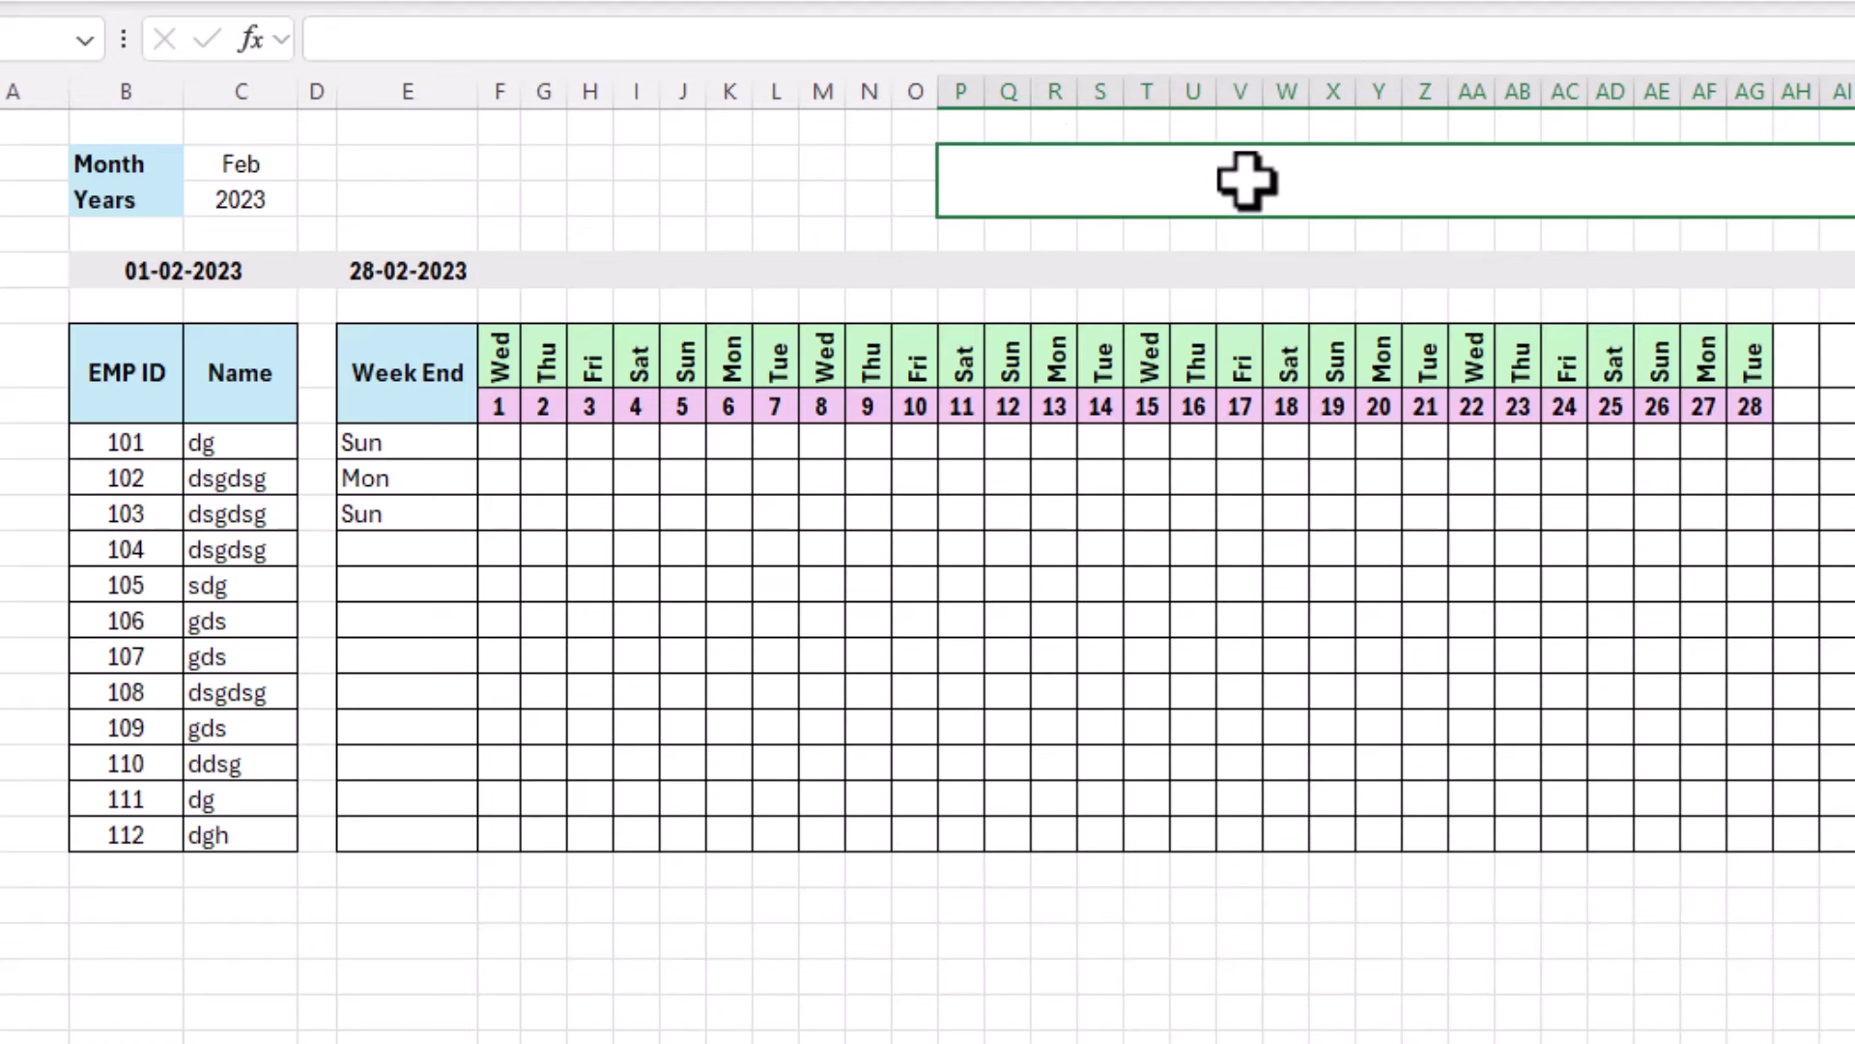
text(Employee Attendance Sheet)
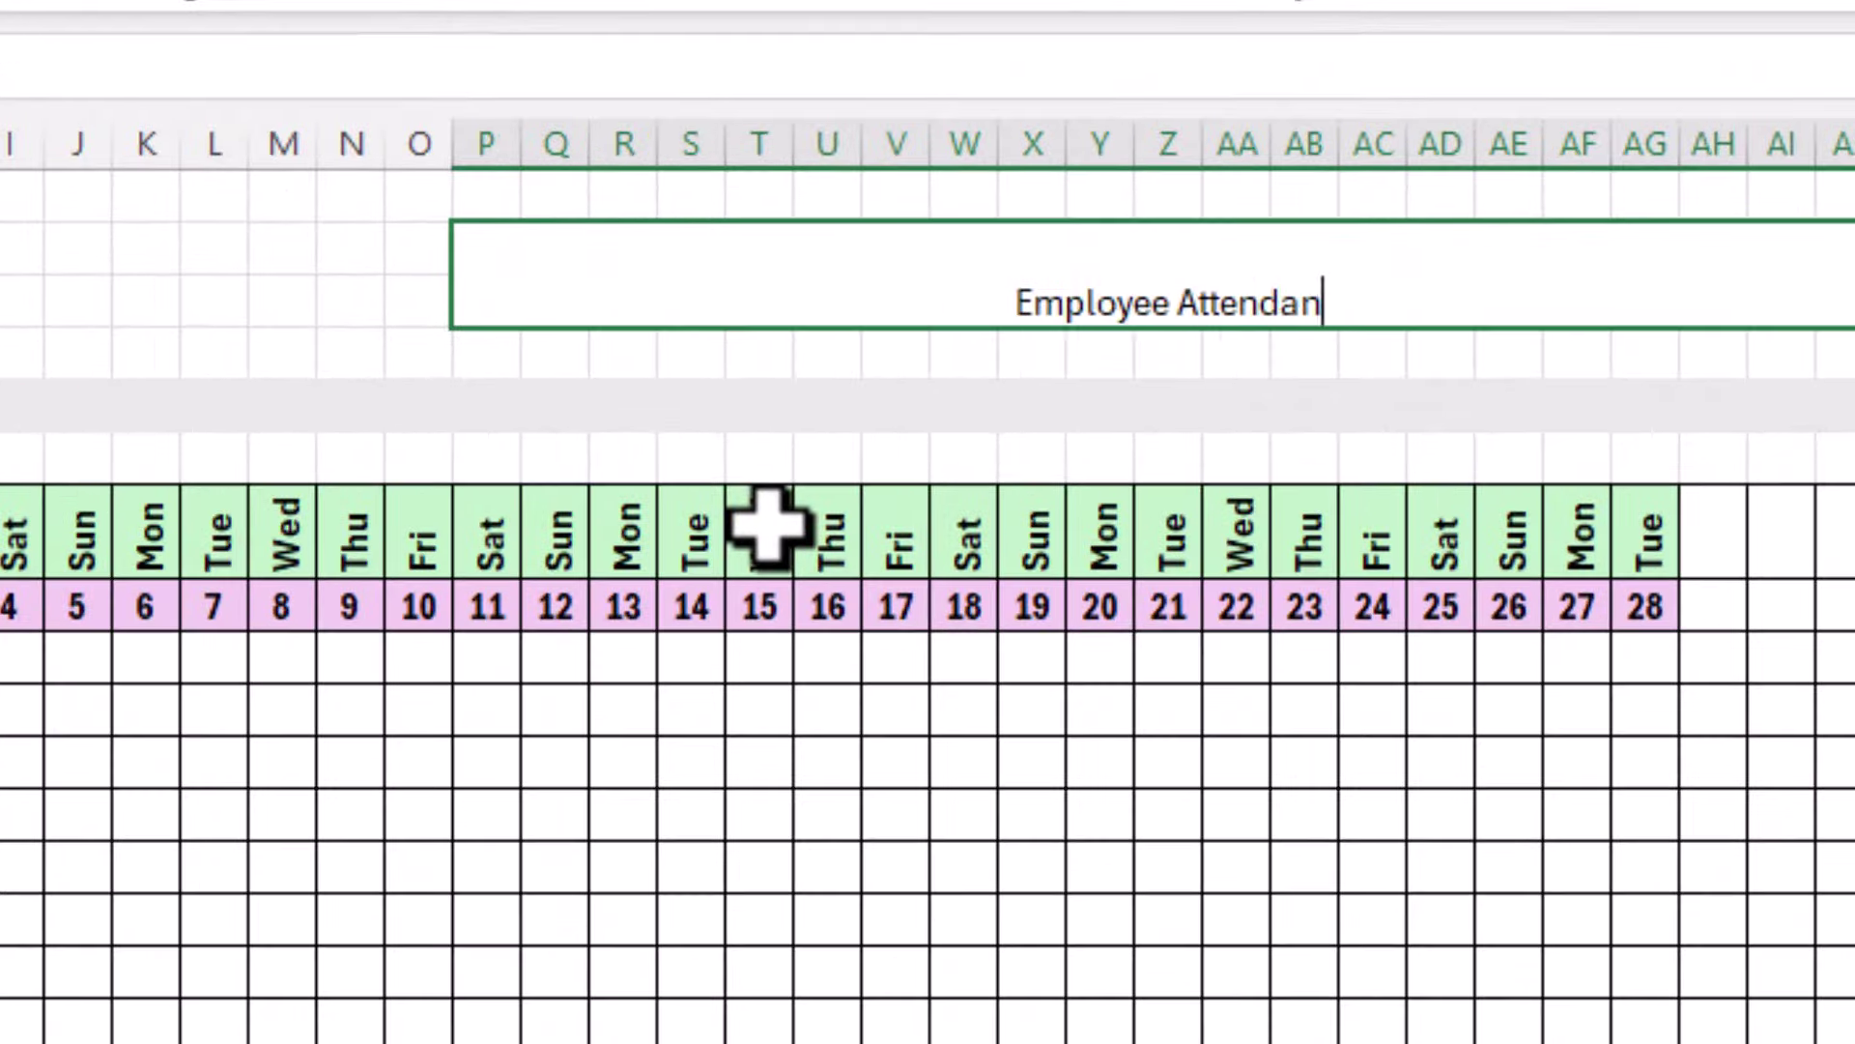
key(Return)
click(966, 276)
key(ctrl+b)
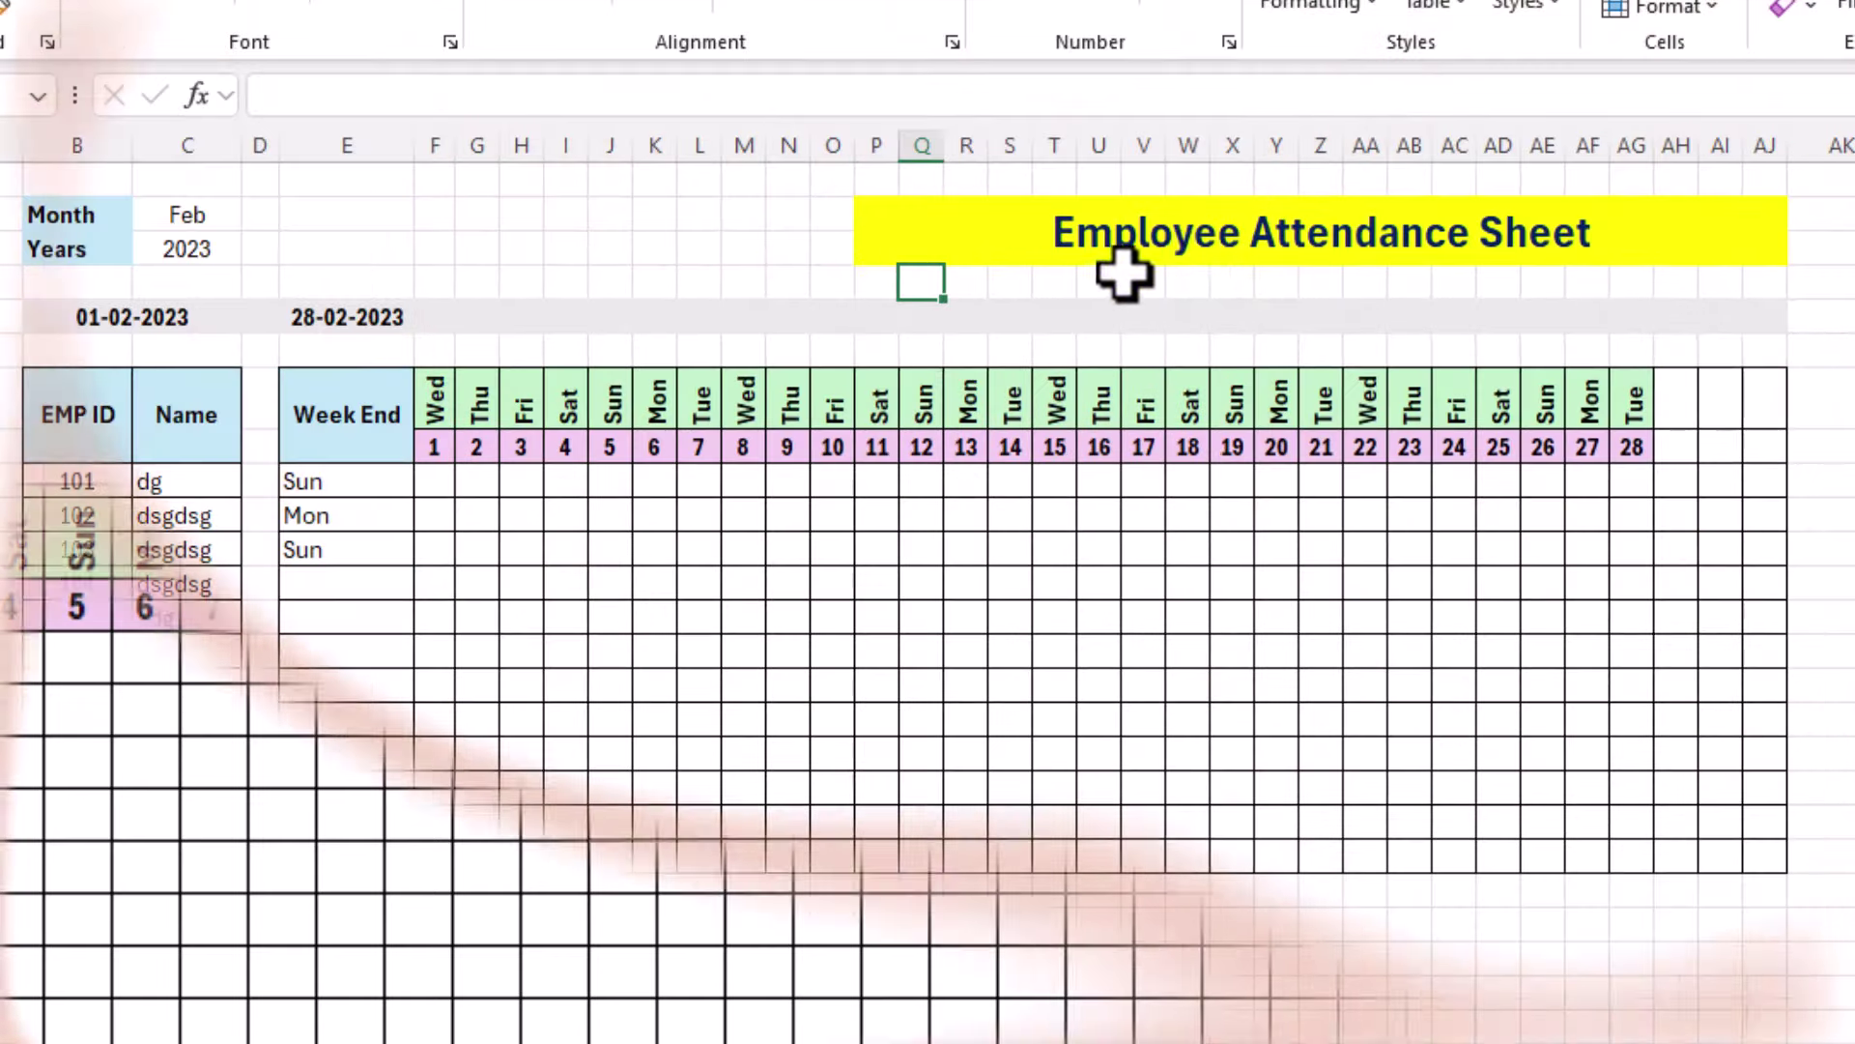
click(1191, 235)
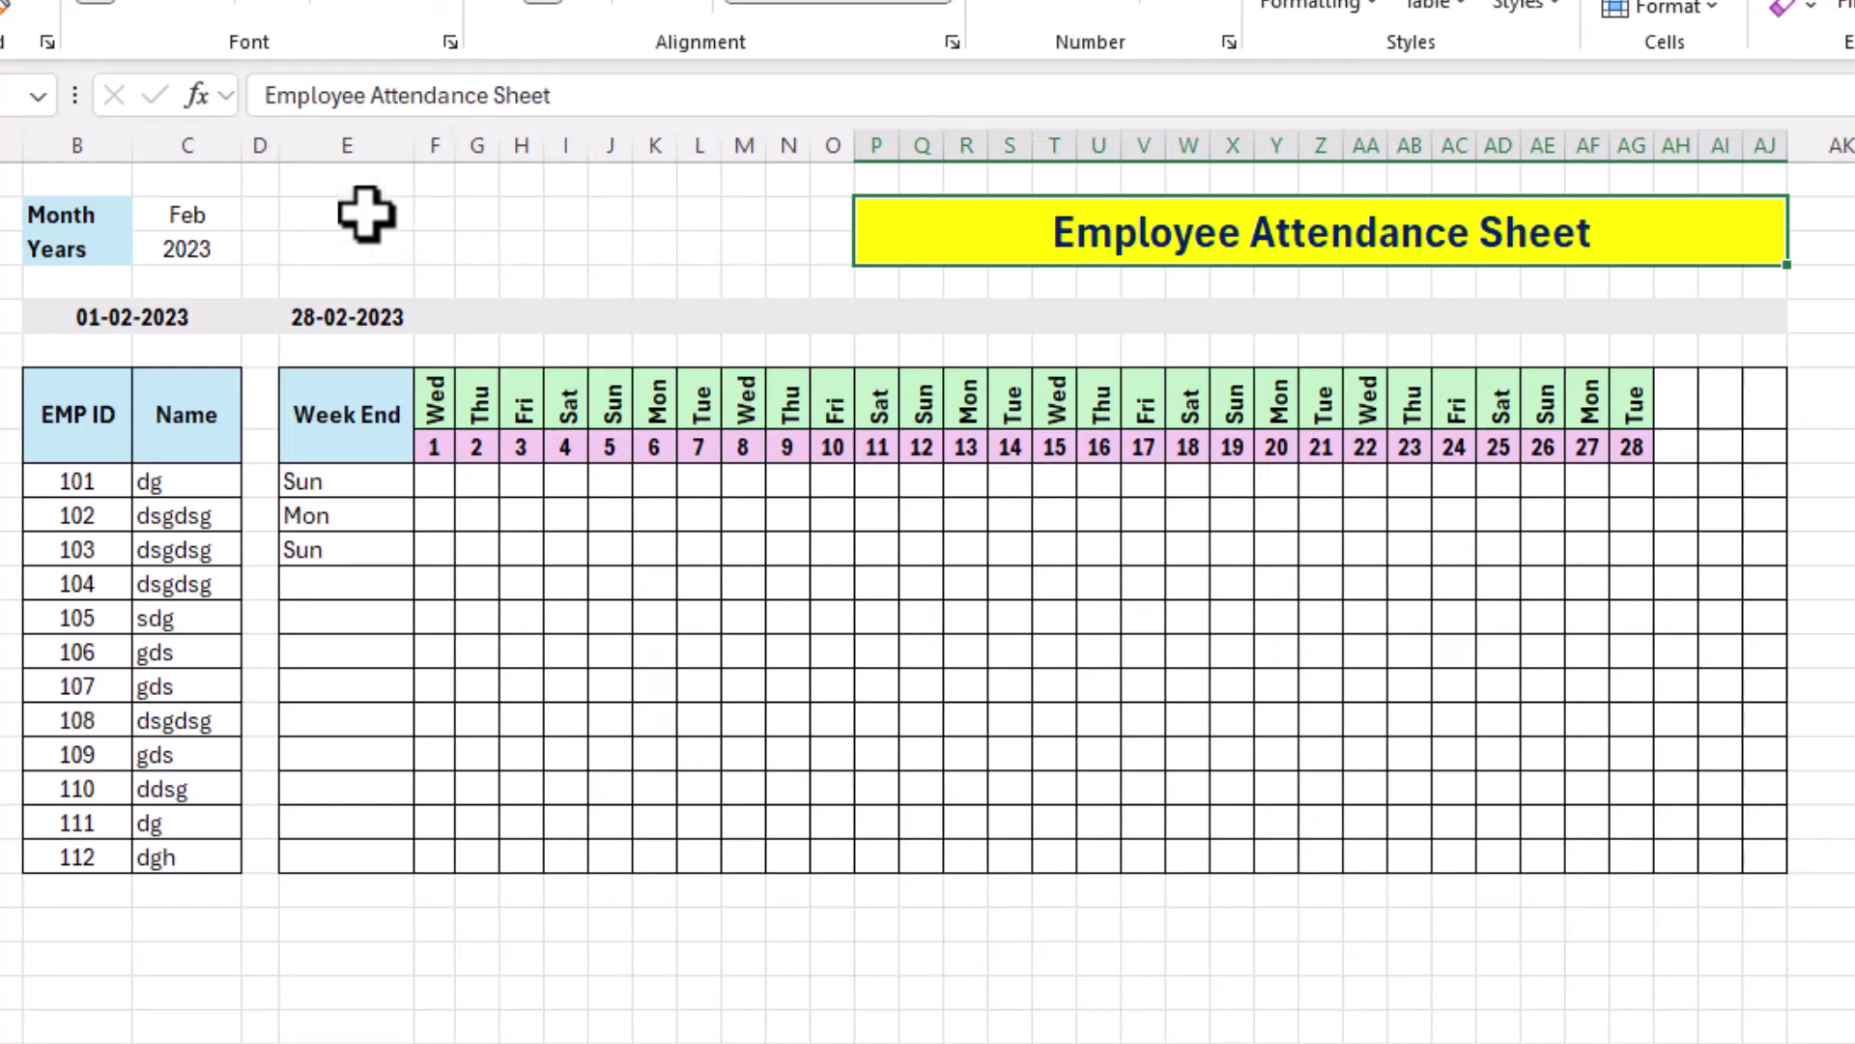
Examine employee 101's attendance row, comparing the Week End day in E9 with the weekday names above the day columns.
drag(373, 210, 791, 232)
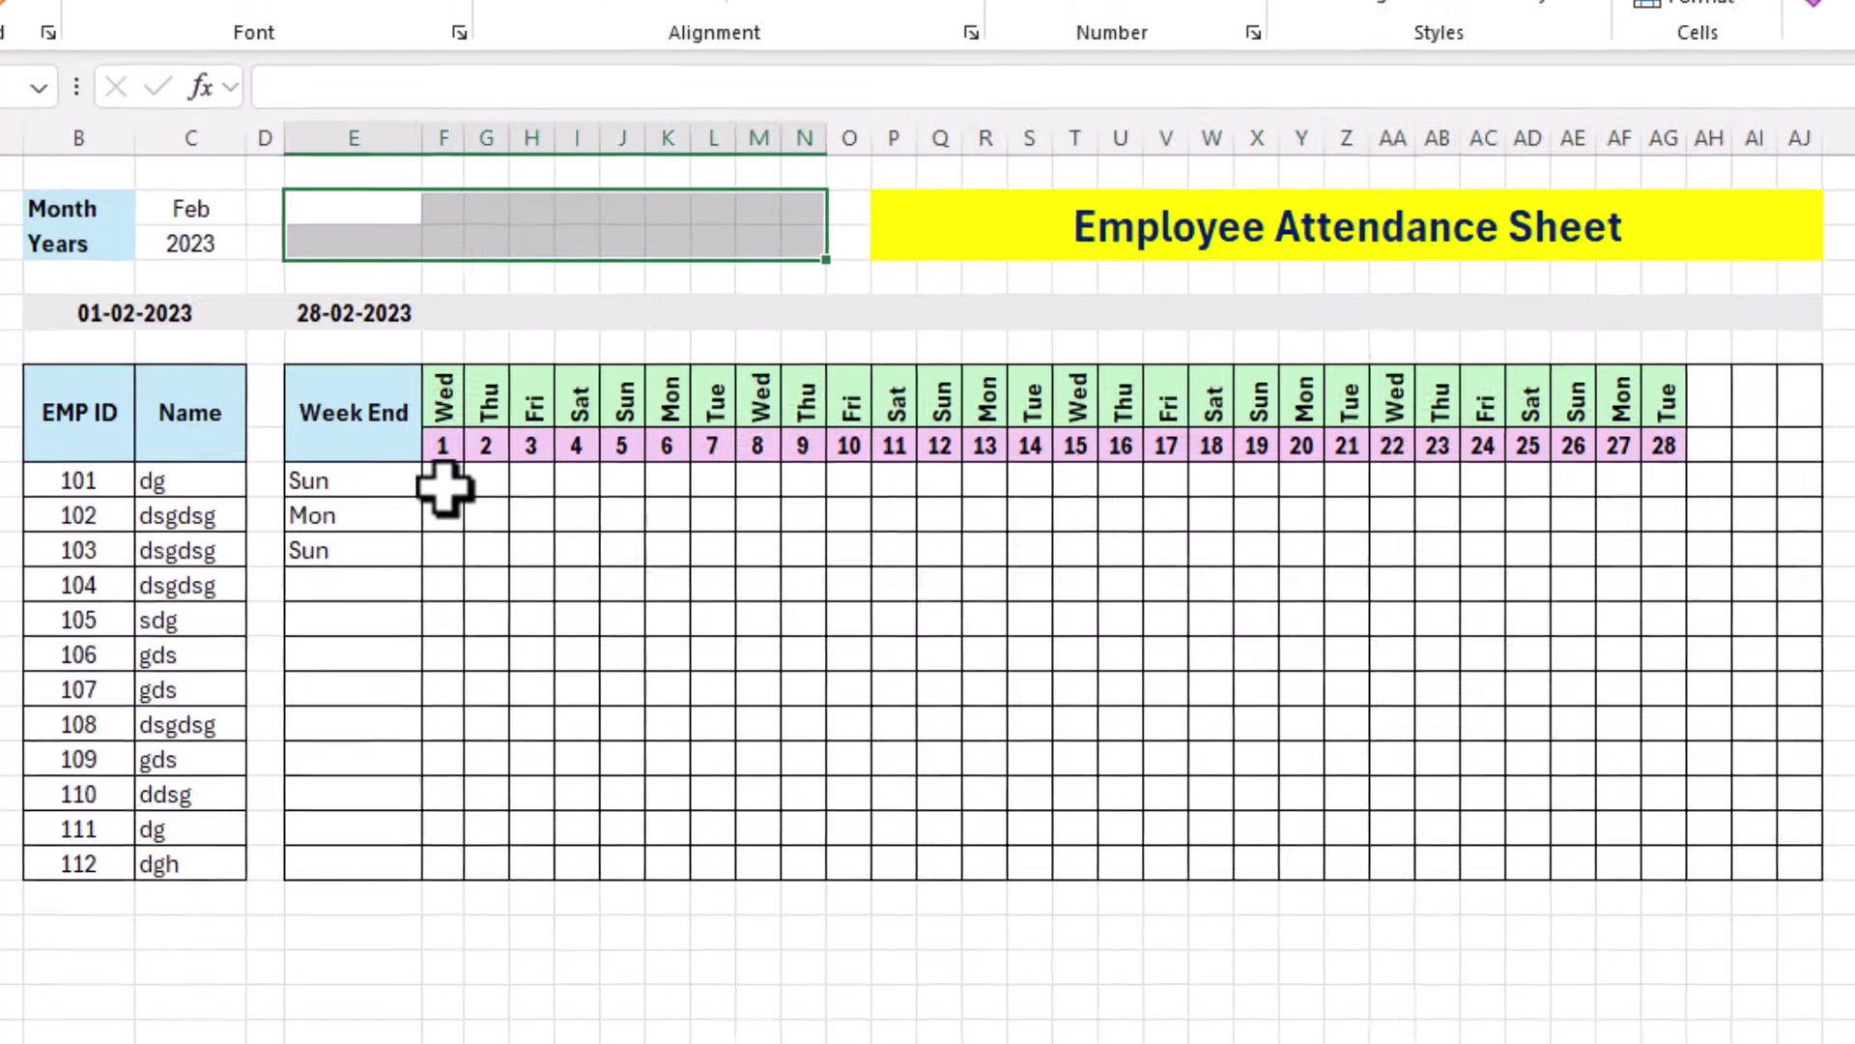
click(444, 488)
click(711, 483)
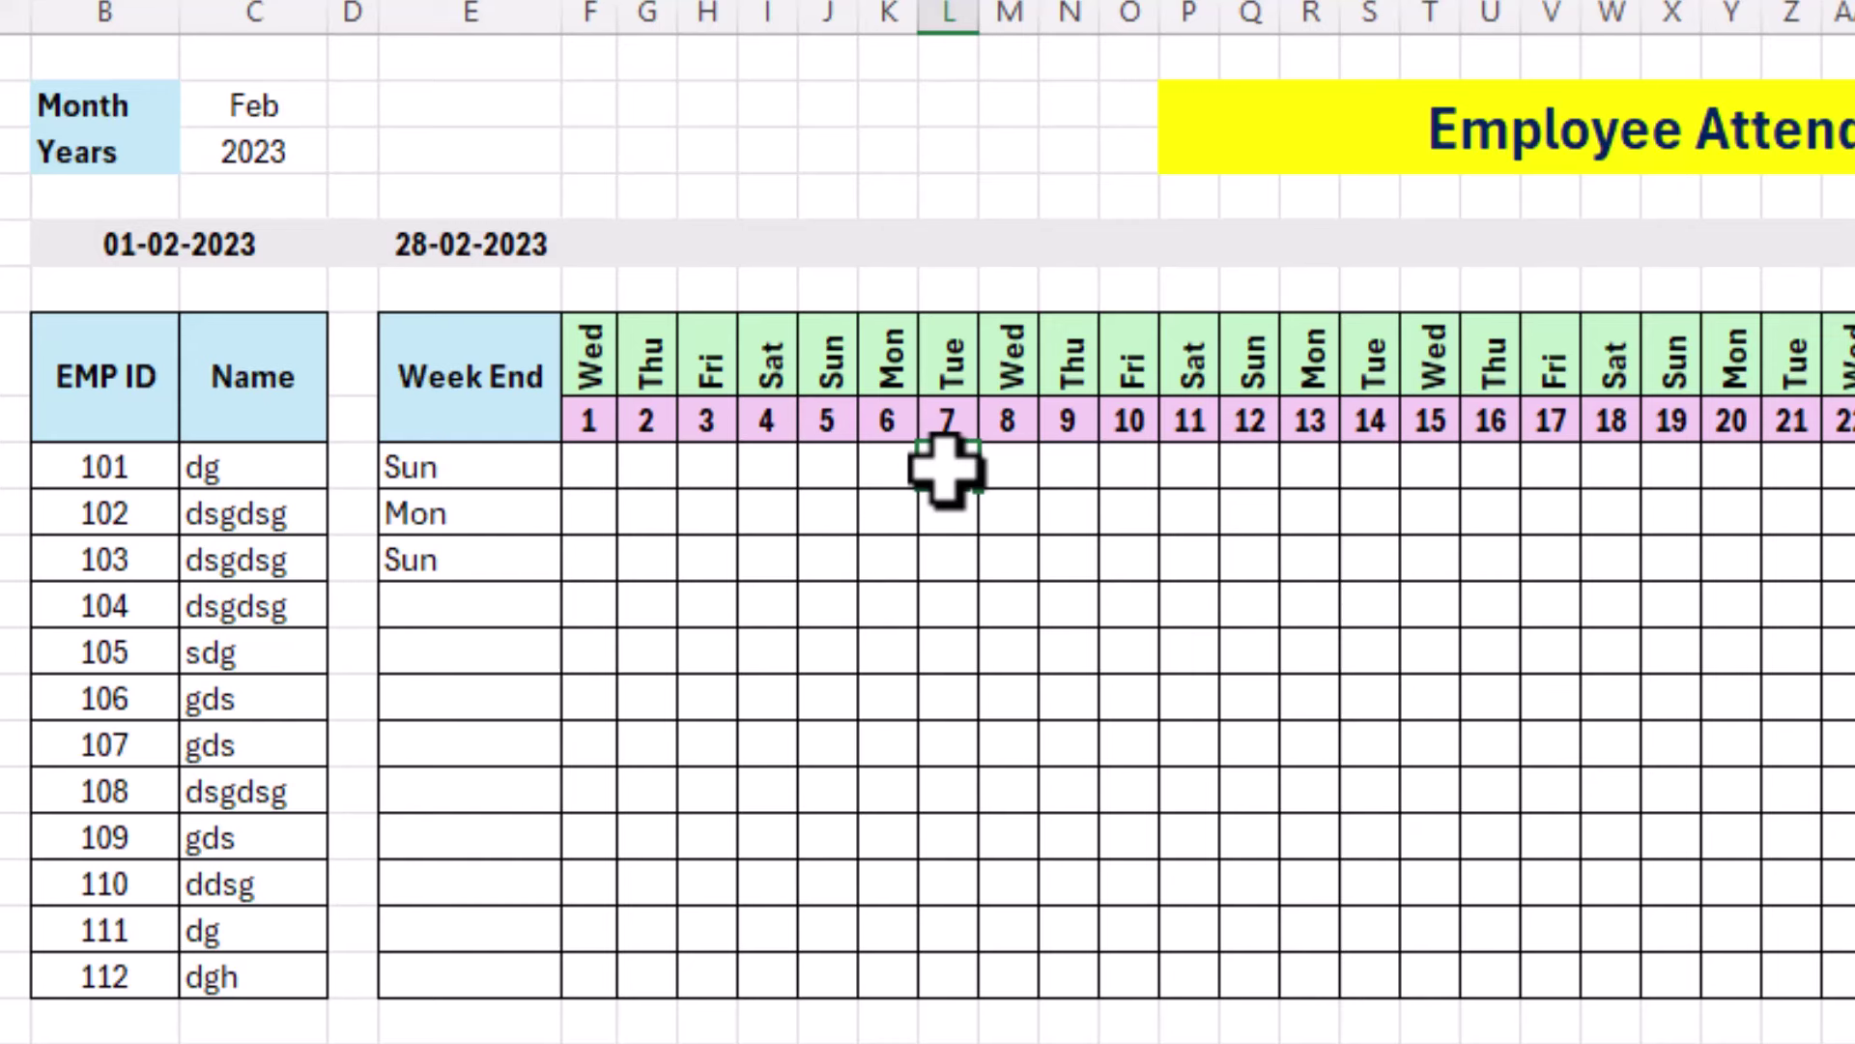
click(583, 467)
click(645, 468)
click(688, 468)
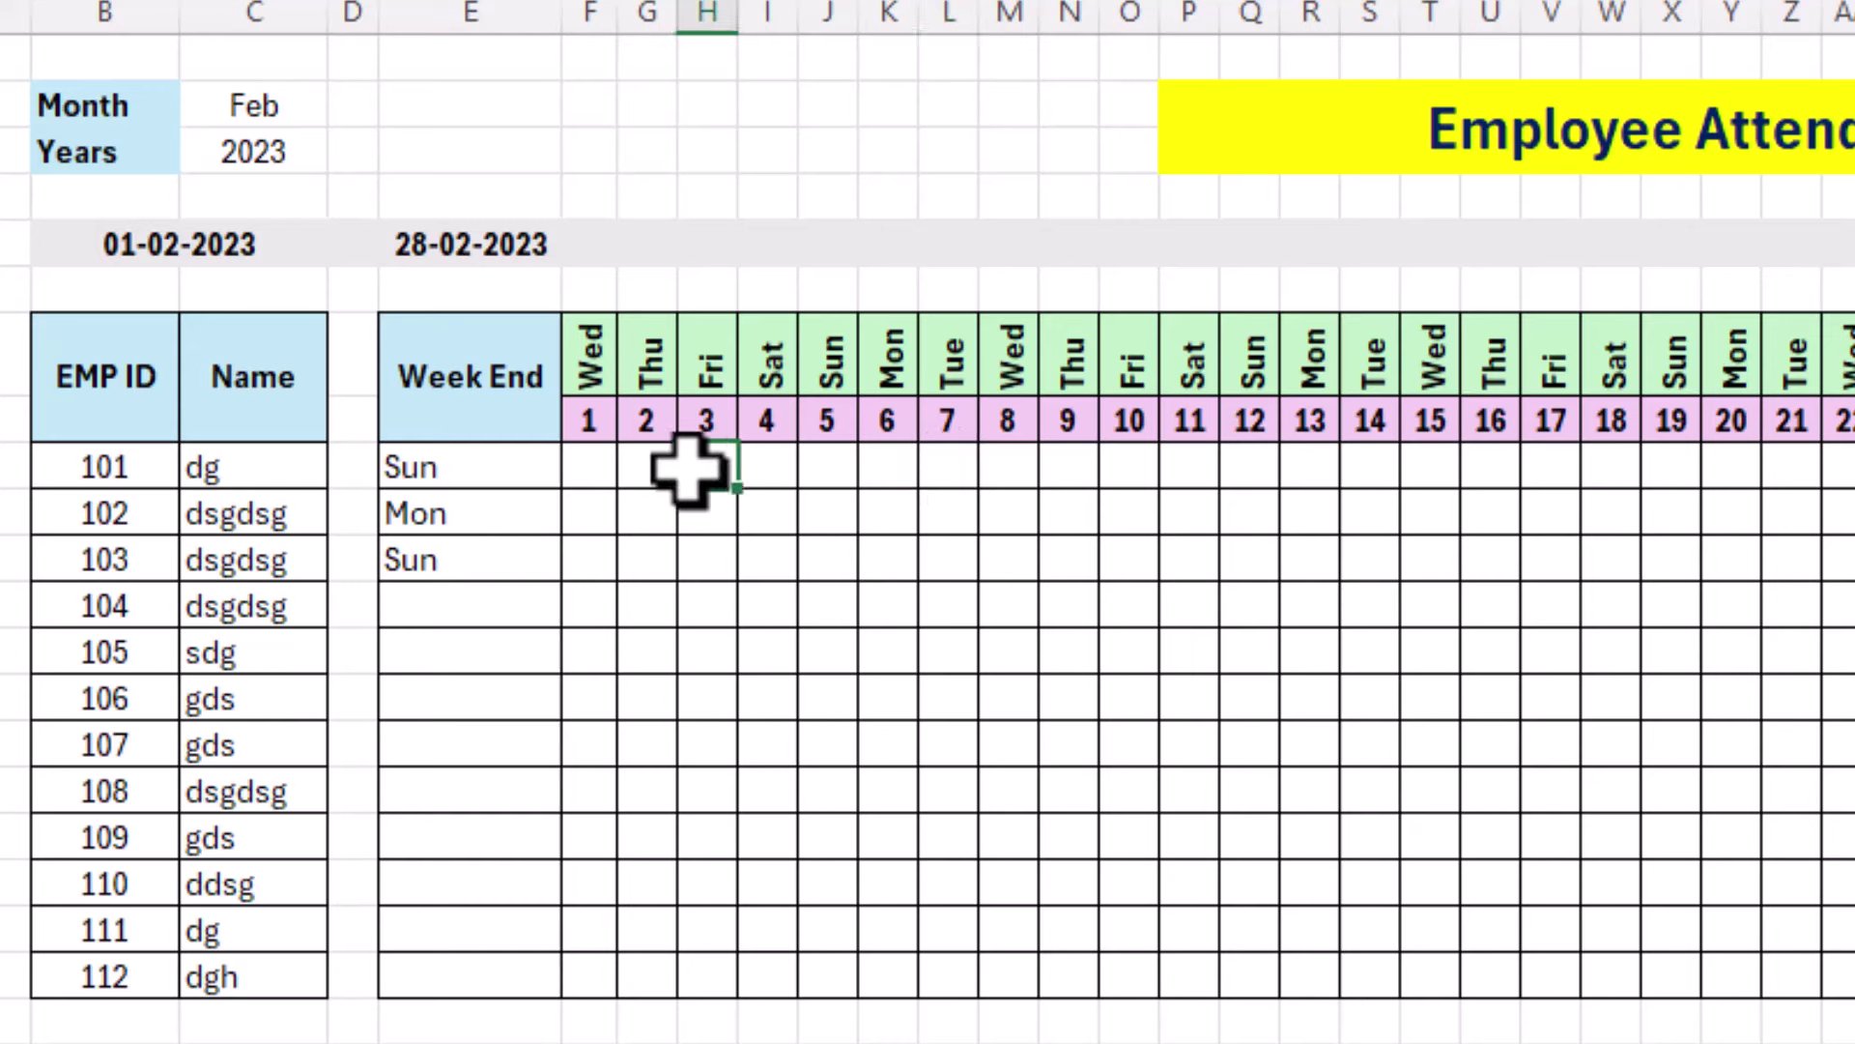
click(823, 468)
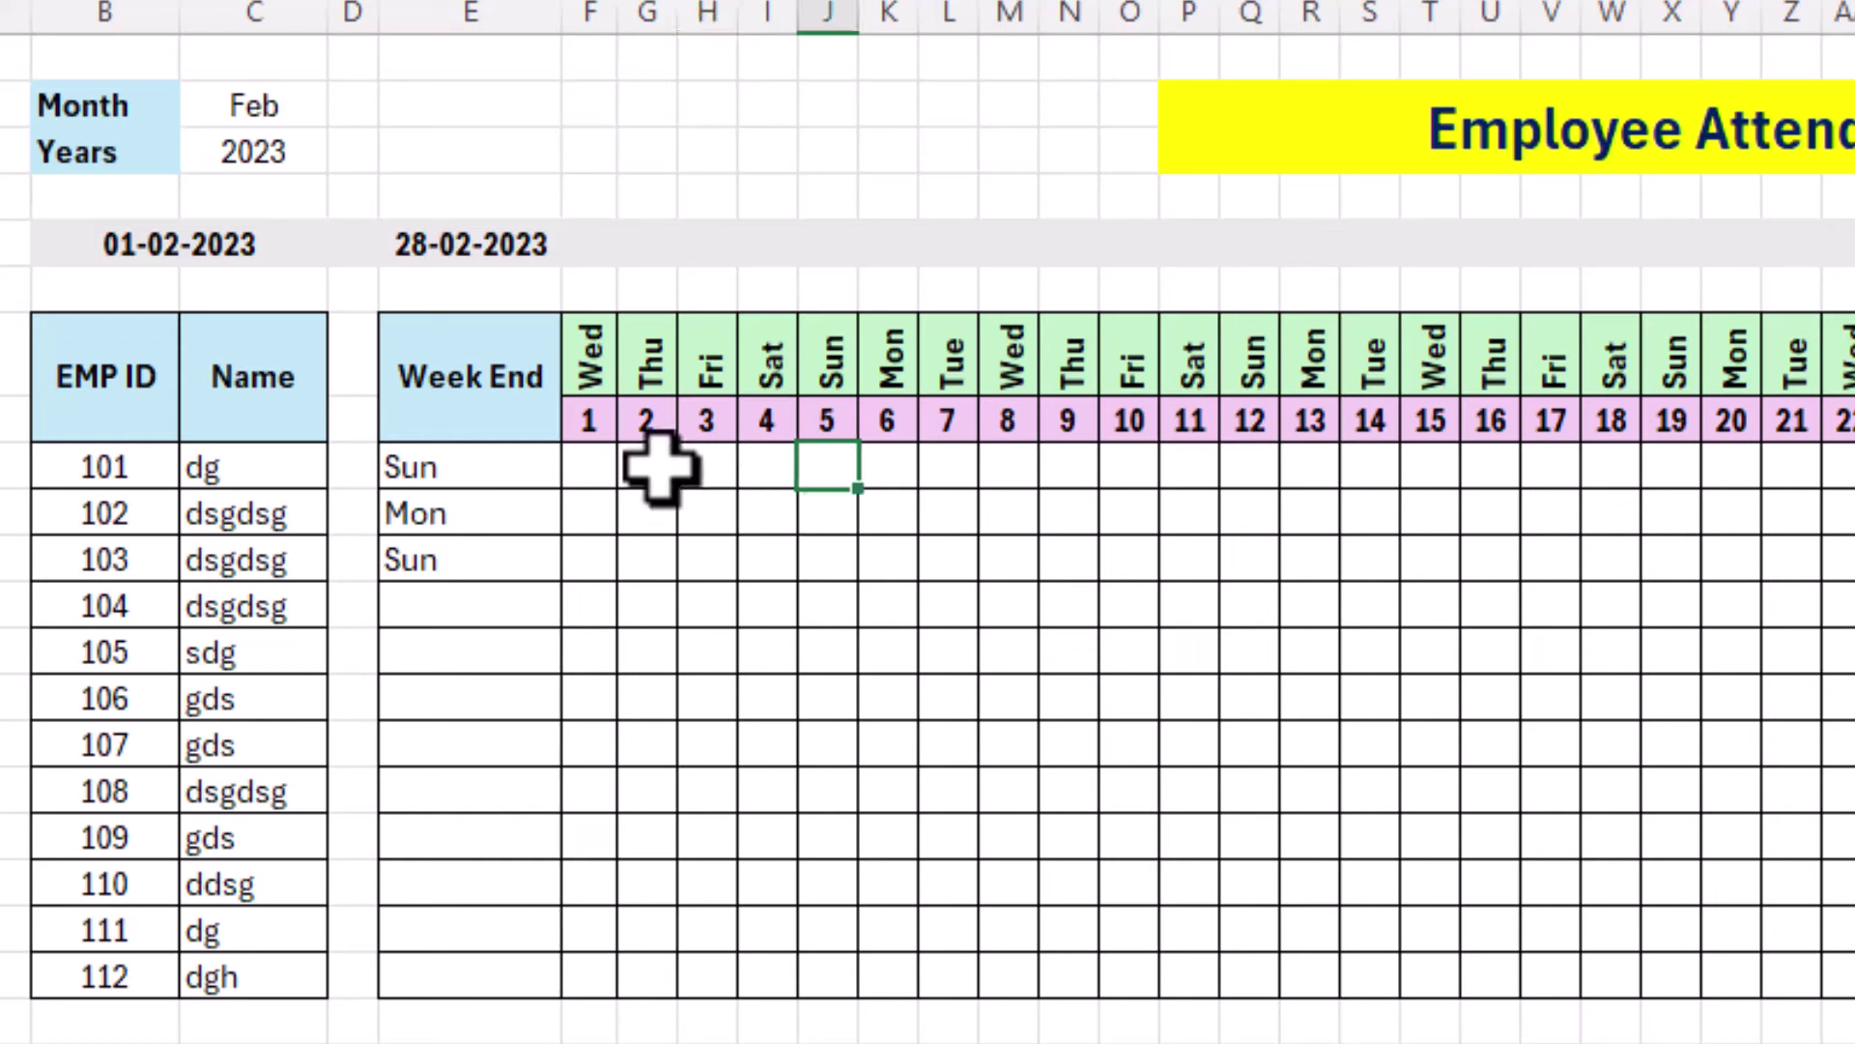
click(601, 467)
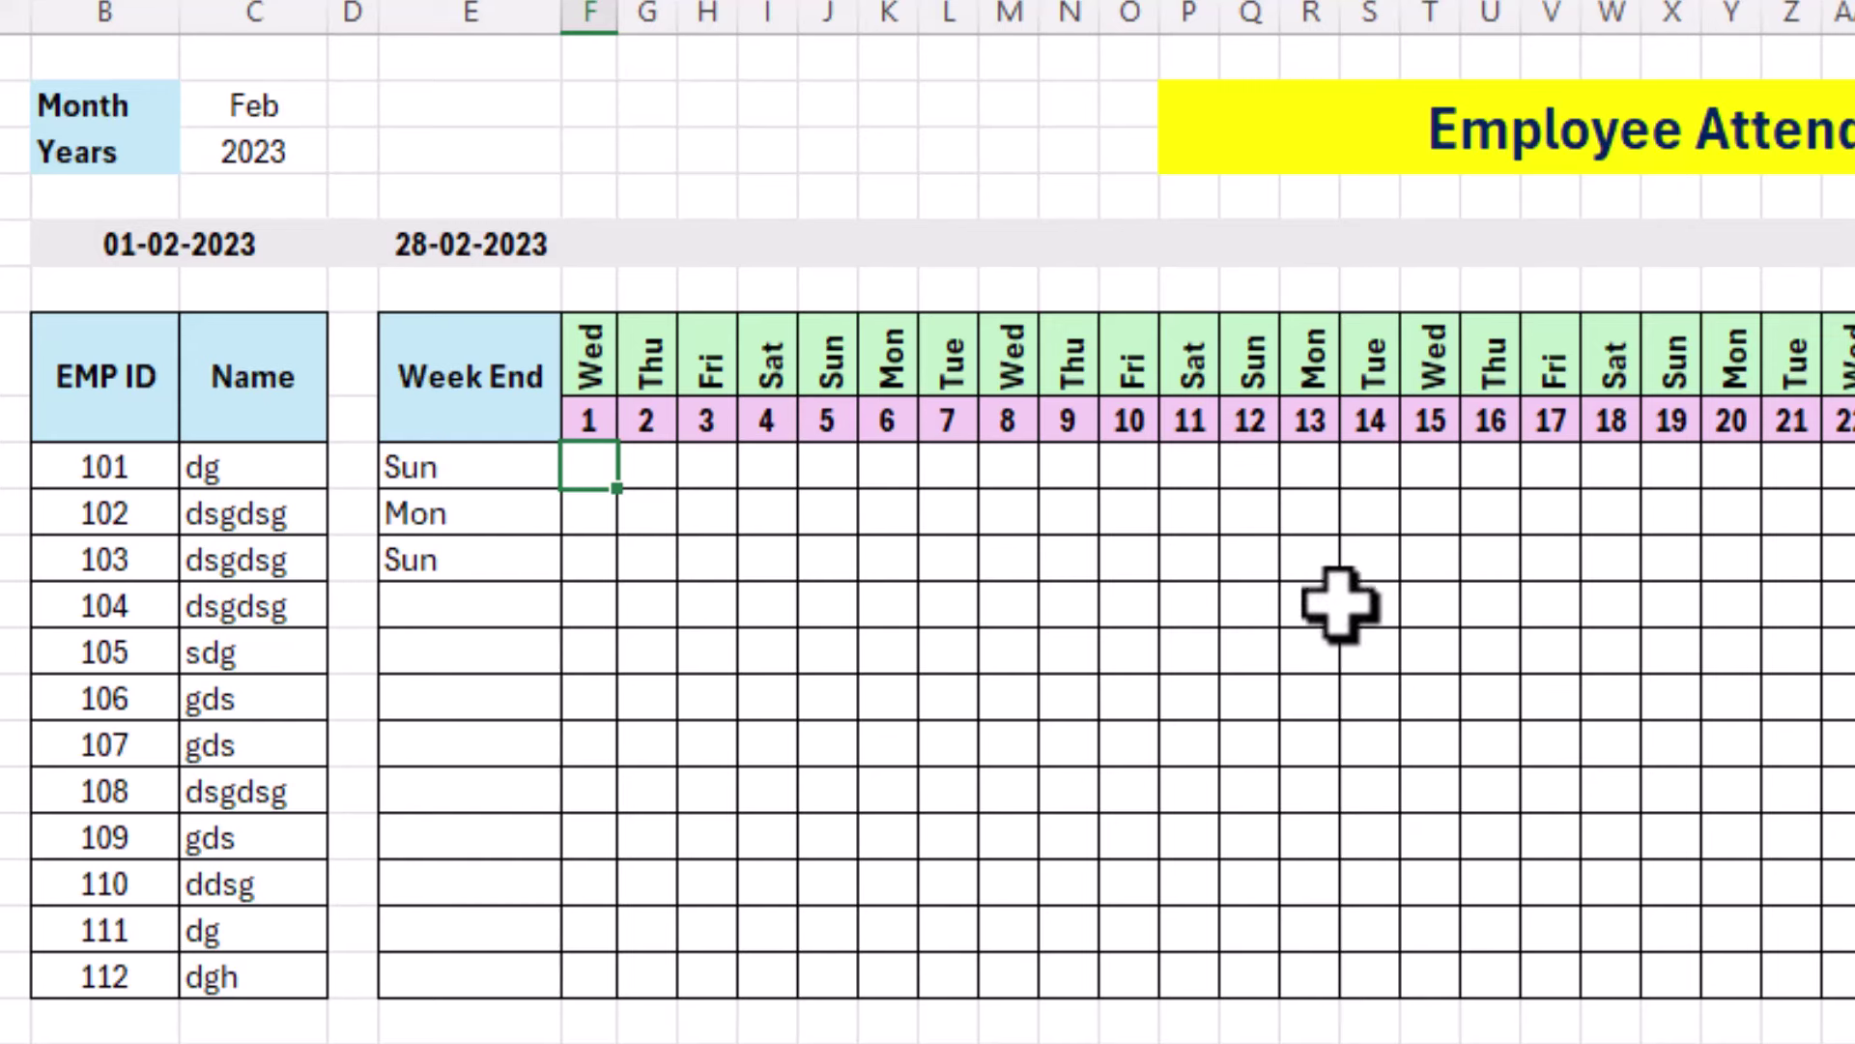
click(469, 476)
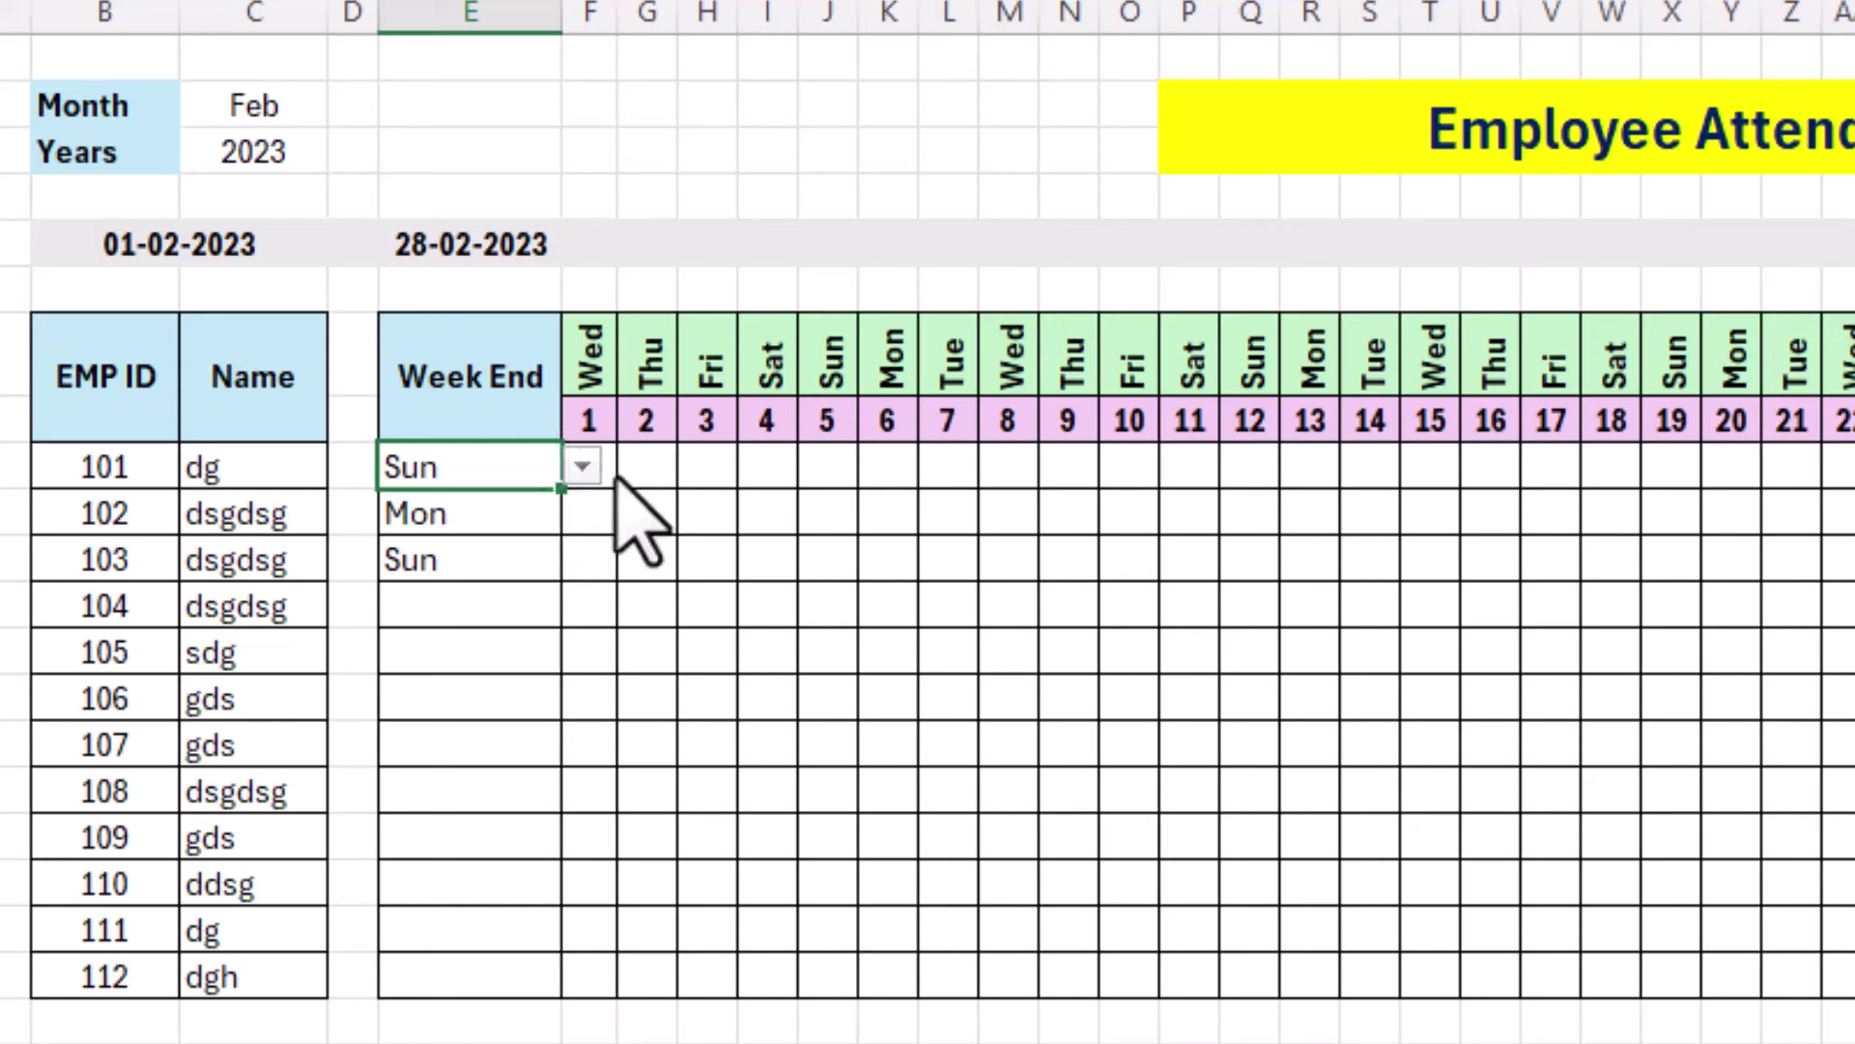
click(776, 466)
click(957, 468)
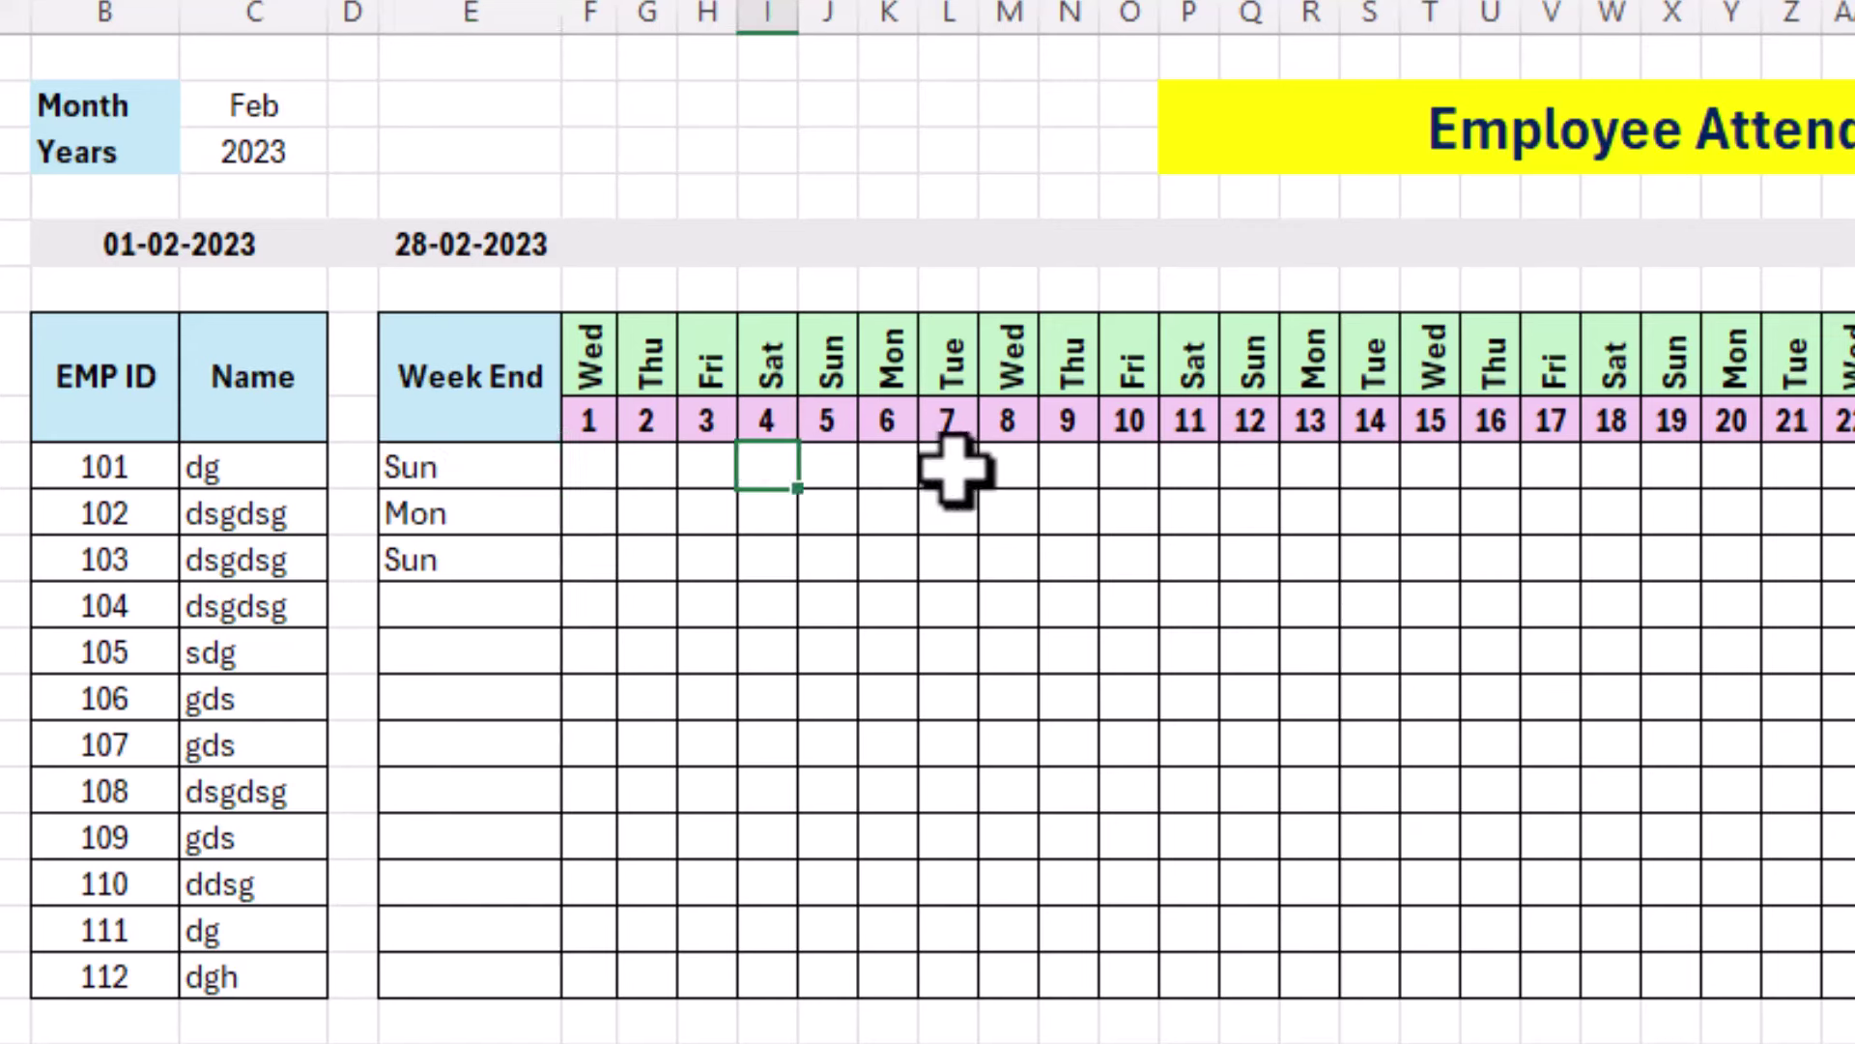
click(1253, 473)
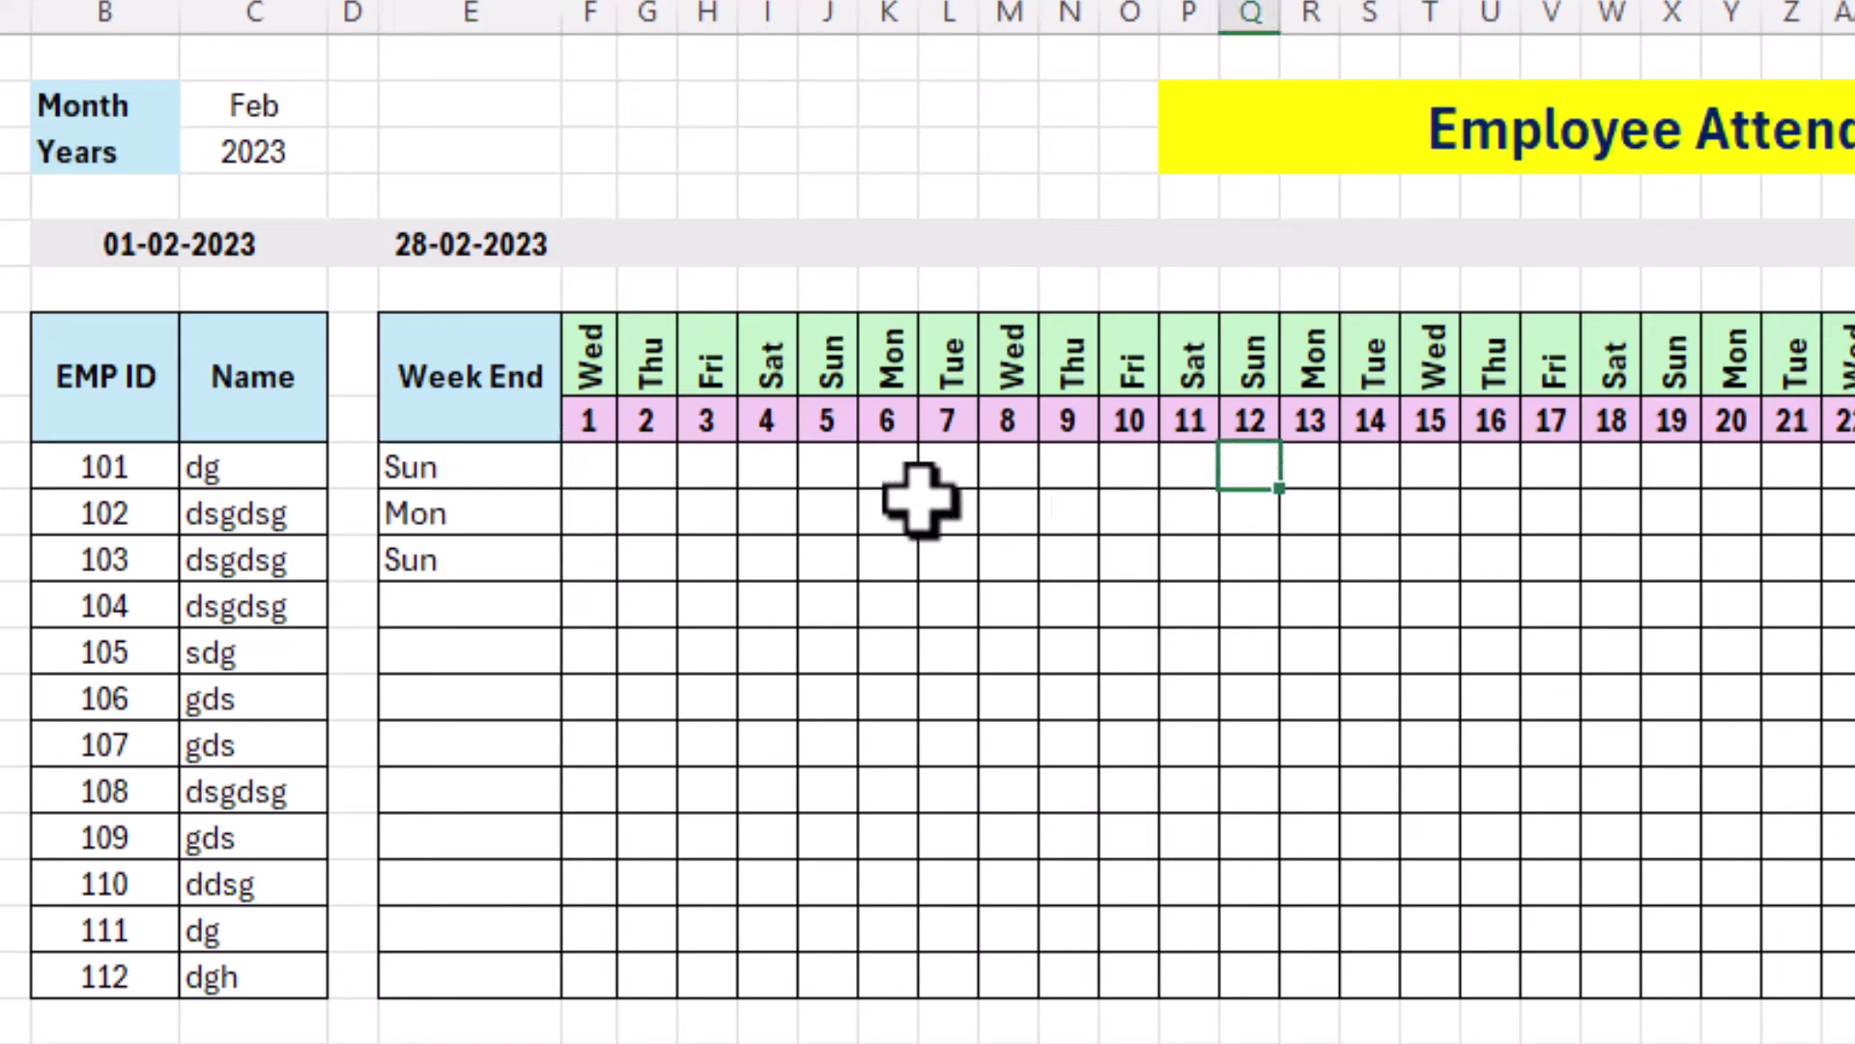
Create a formula-based conditional formatting rule for cell F9 using the formula =$E9=F$7.
click(587, 467)
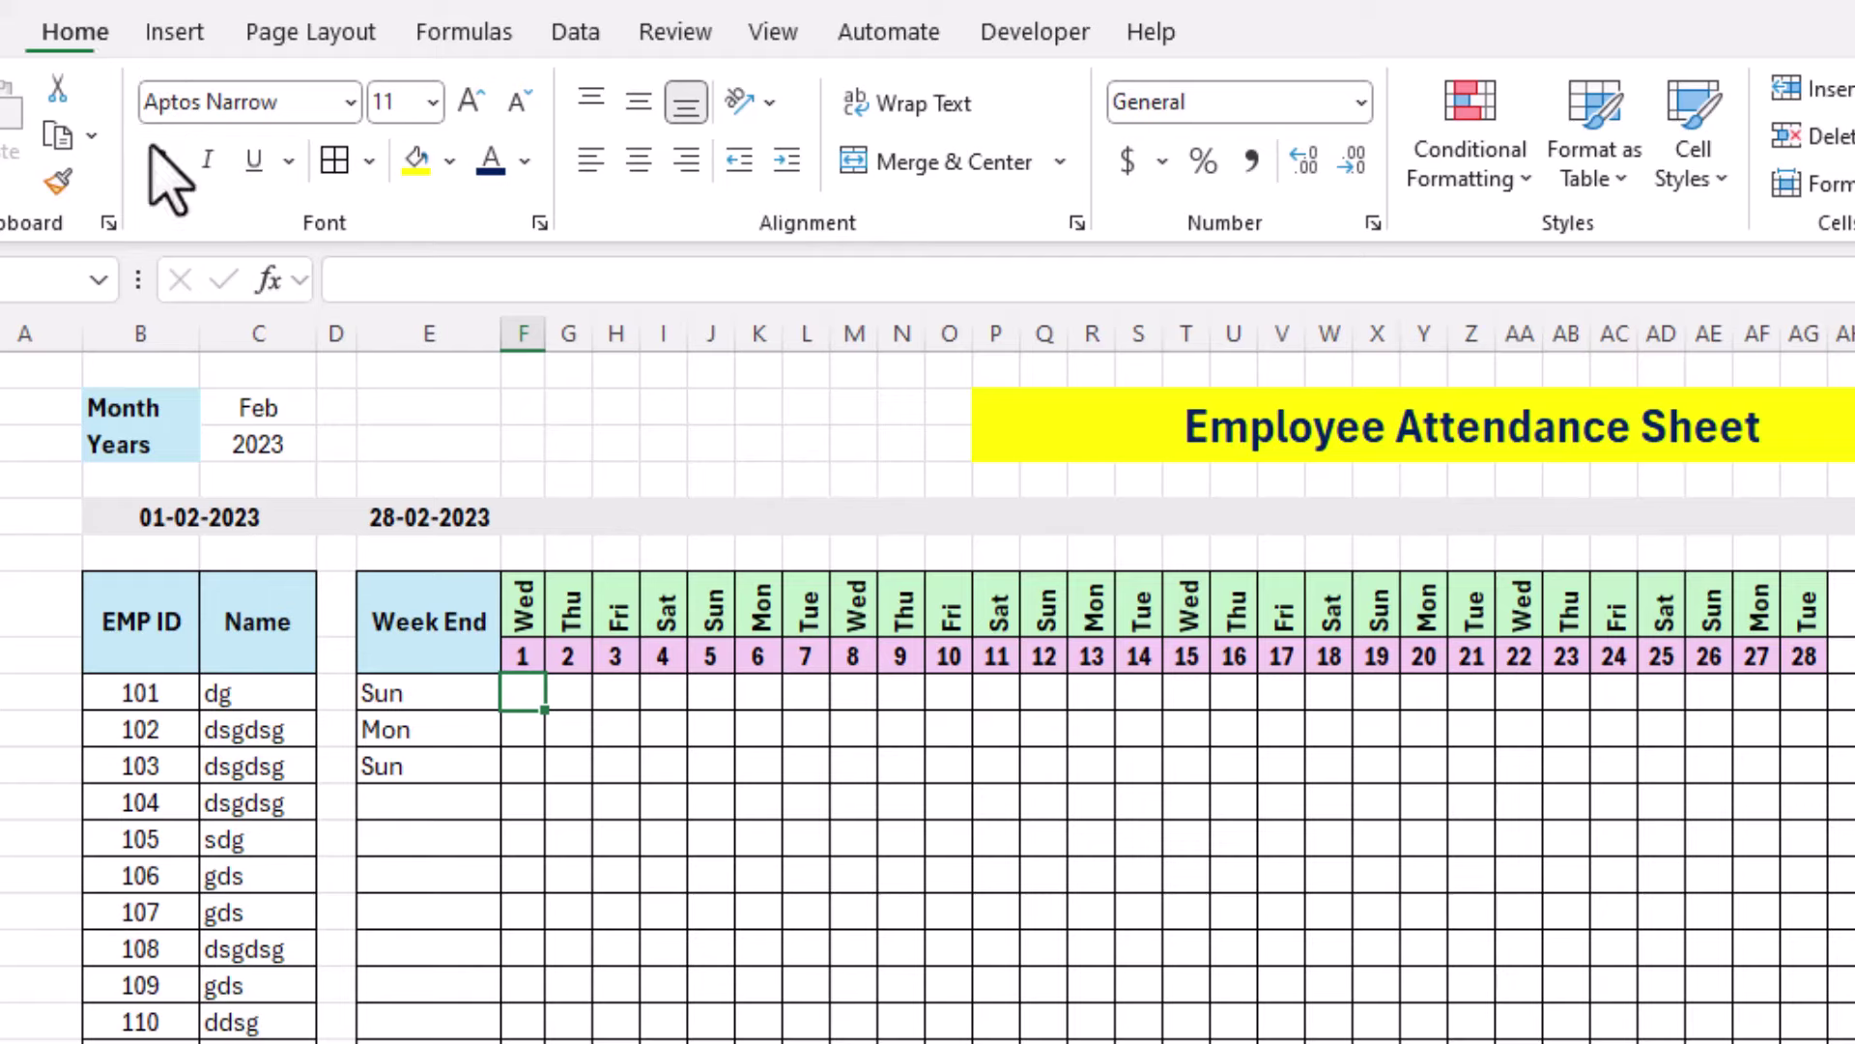
click(1517, 182)
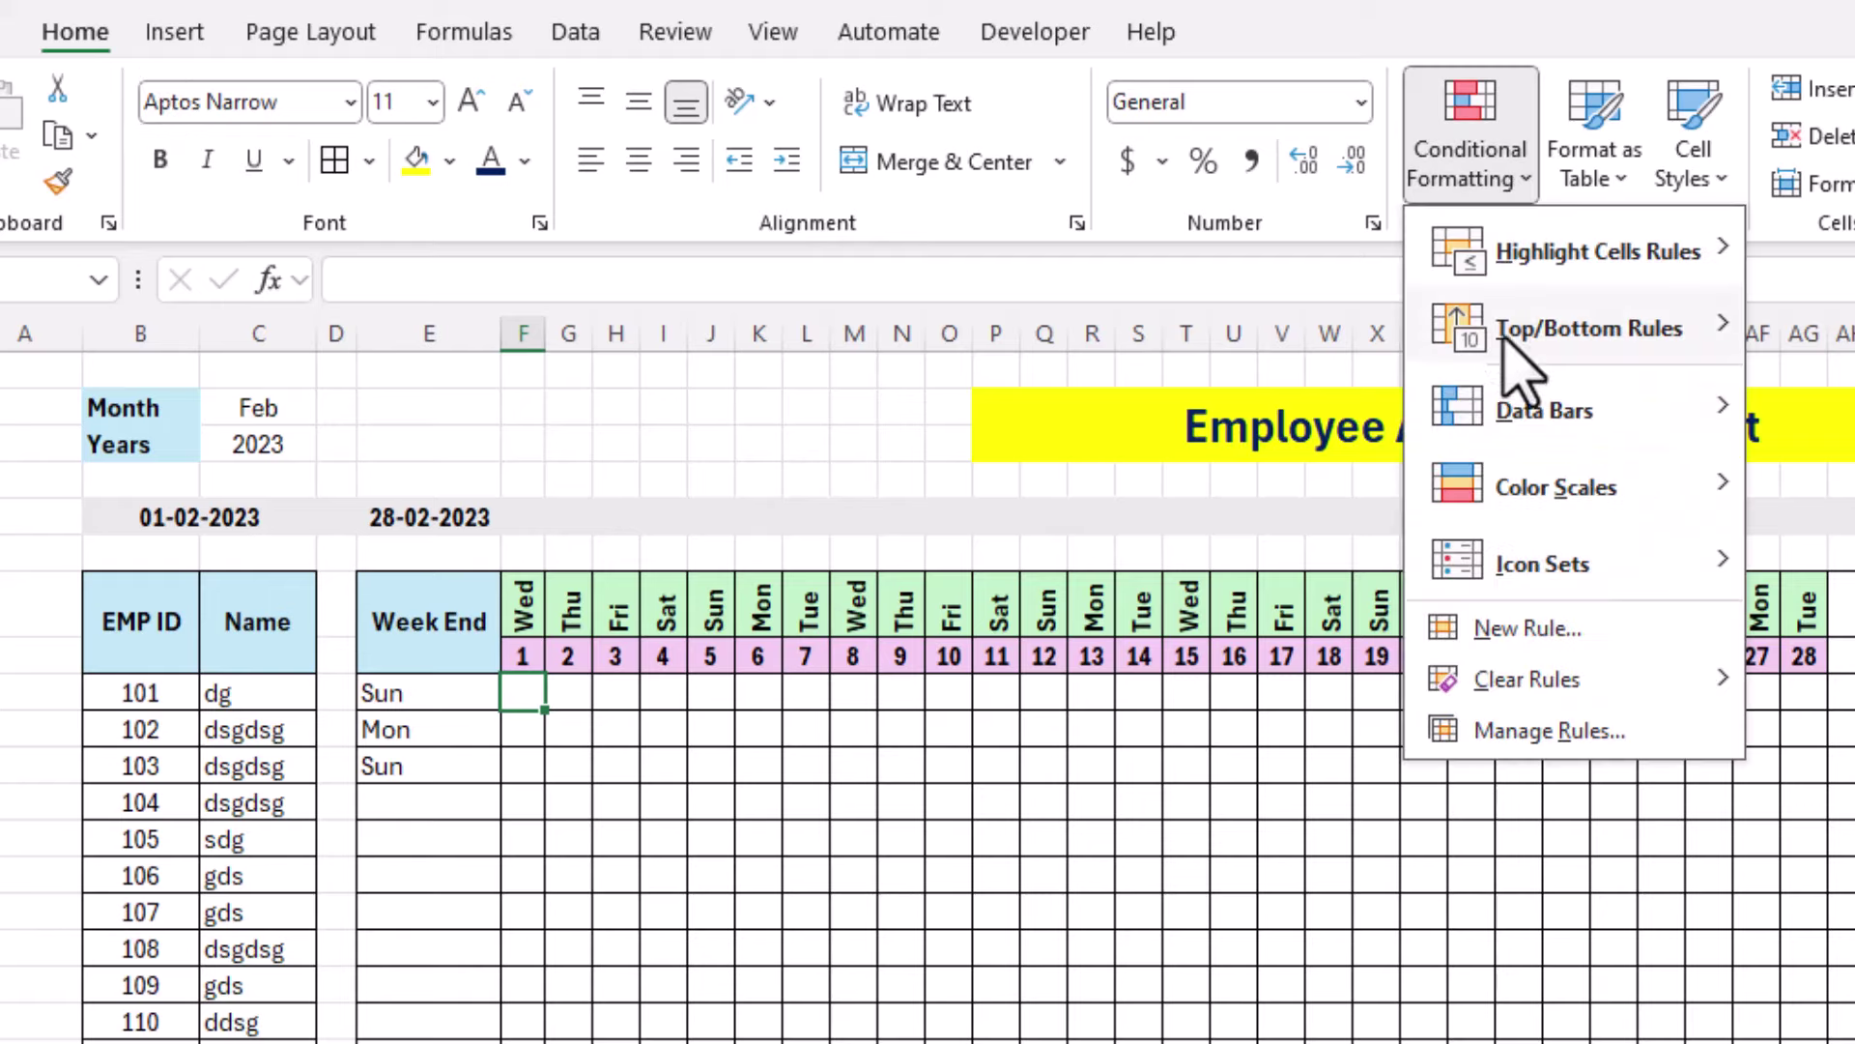
click(1501, 626)
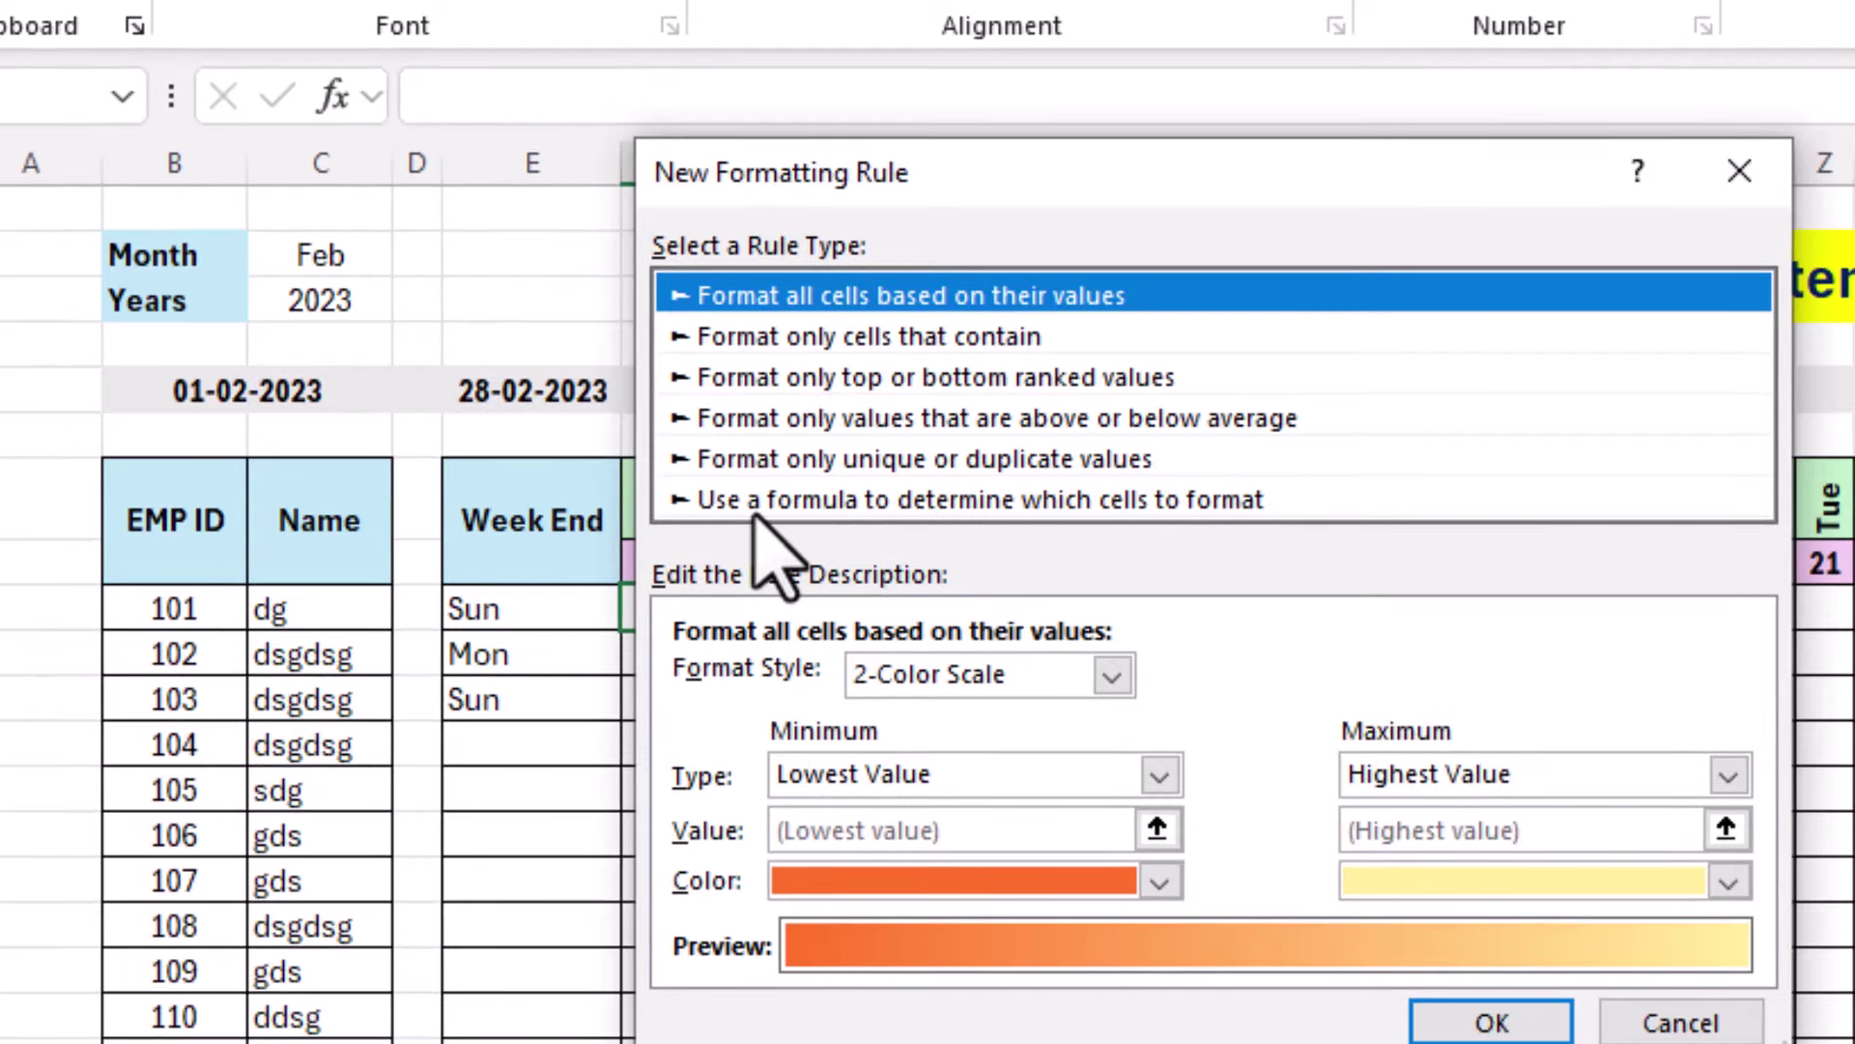
click(891, 501)
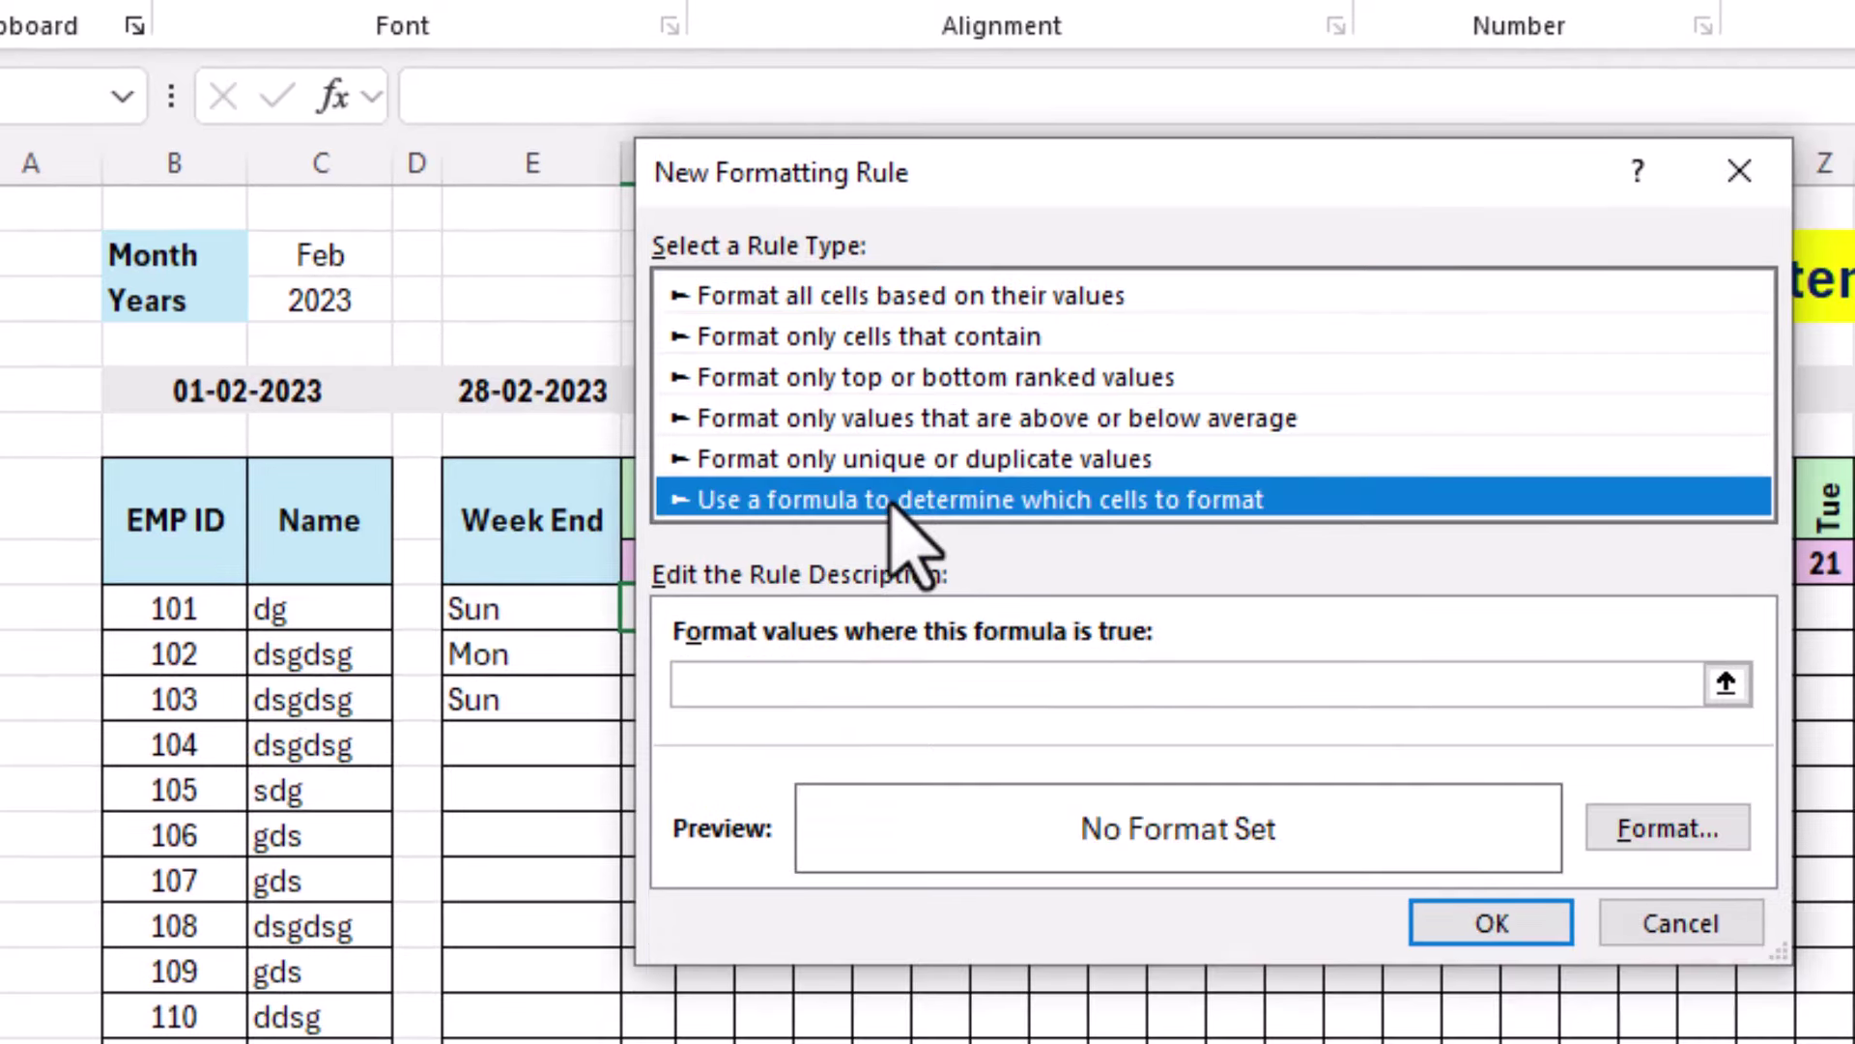
click(903, 687)
drag(1019, 182, 1298, 193)
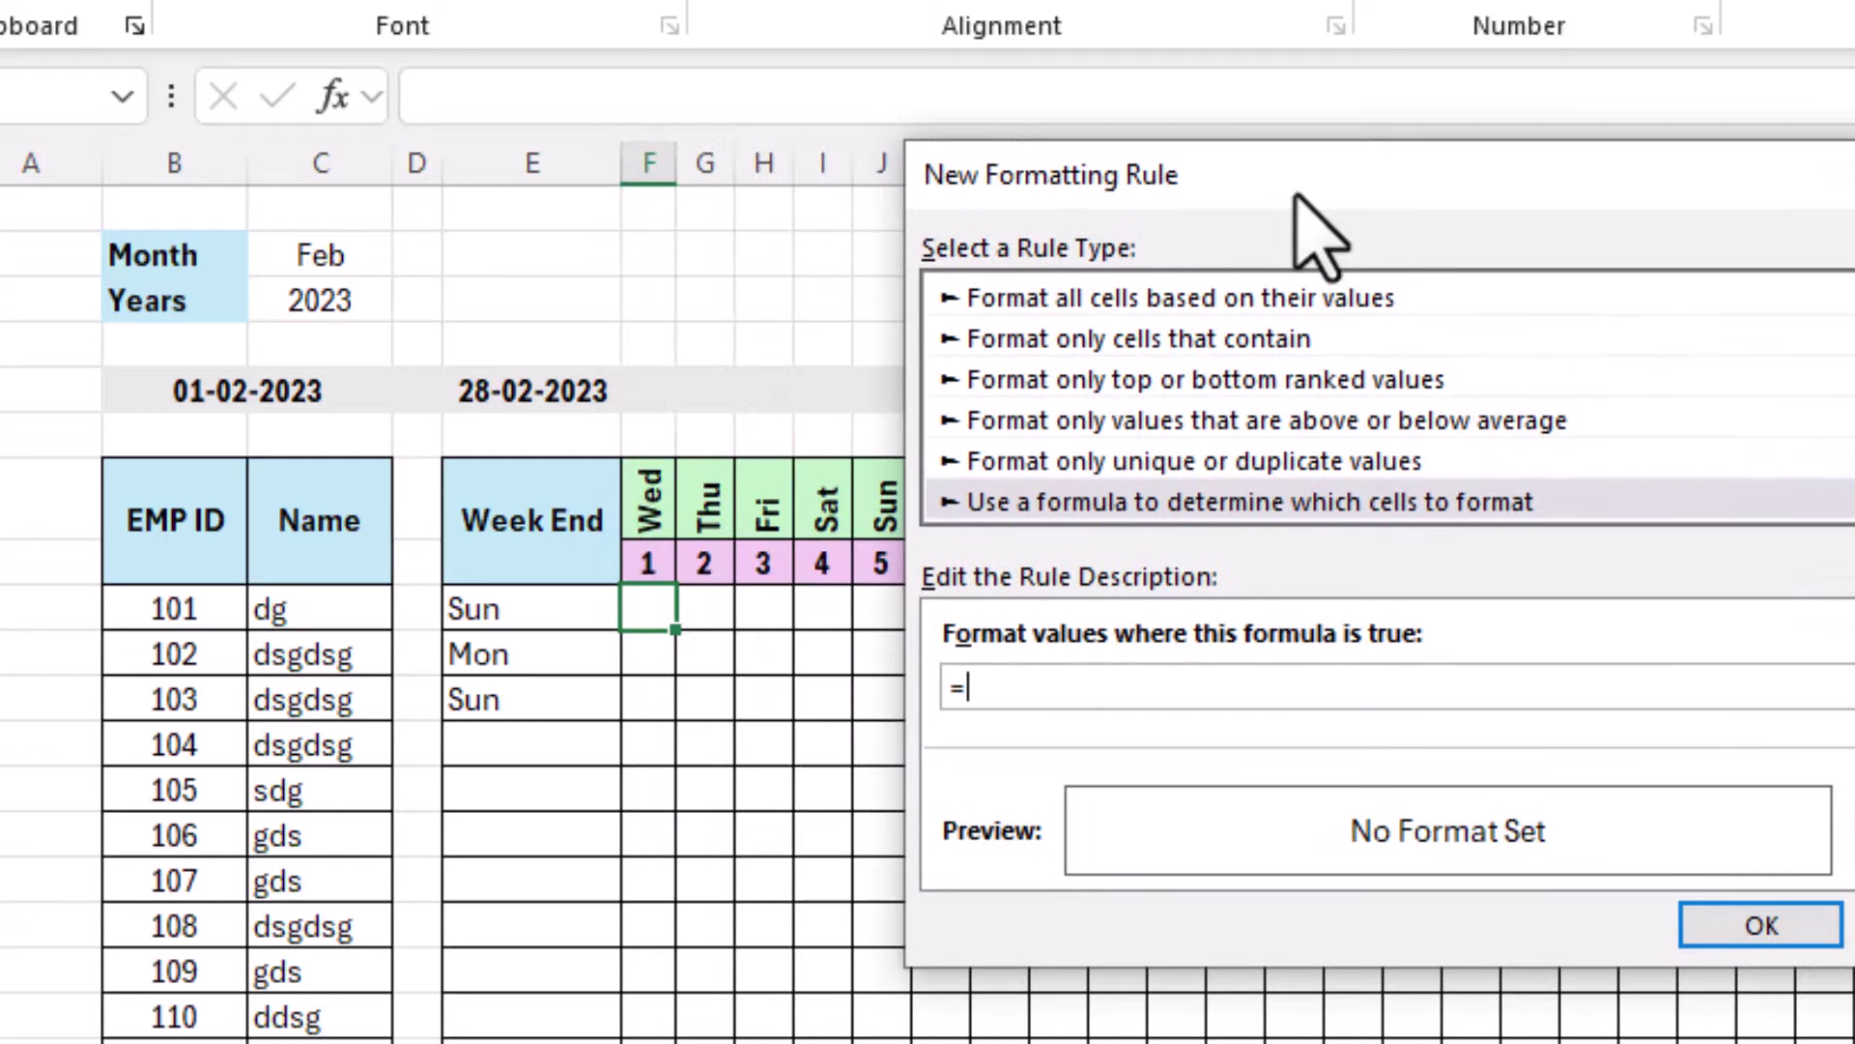
click(517, 604)
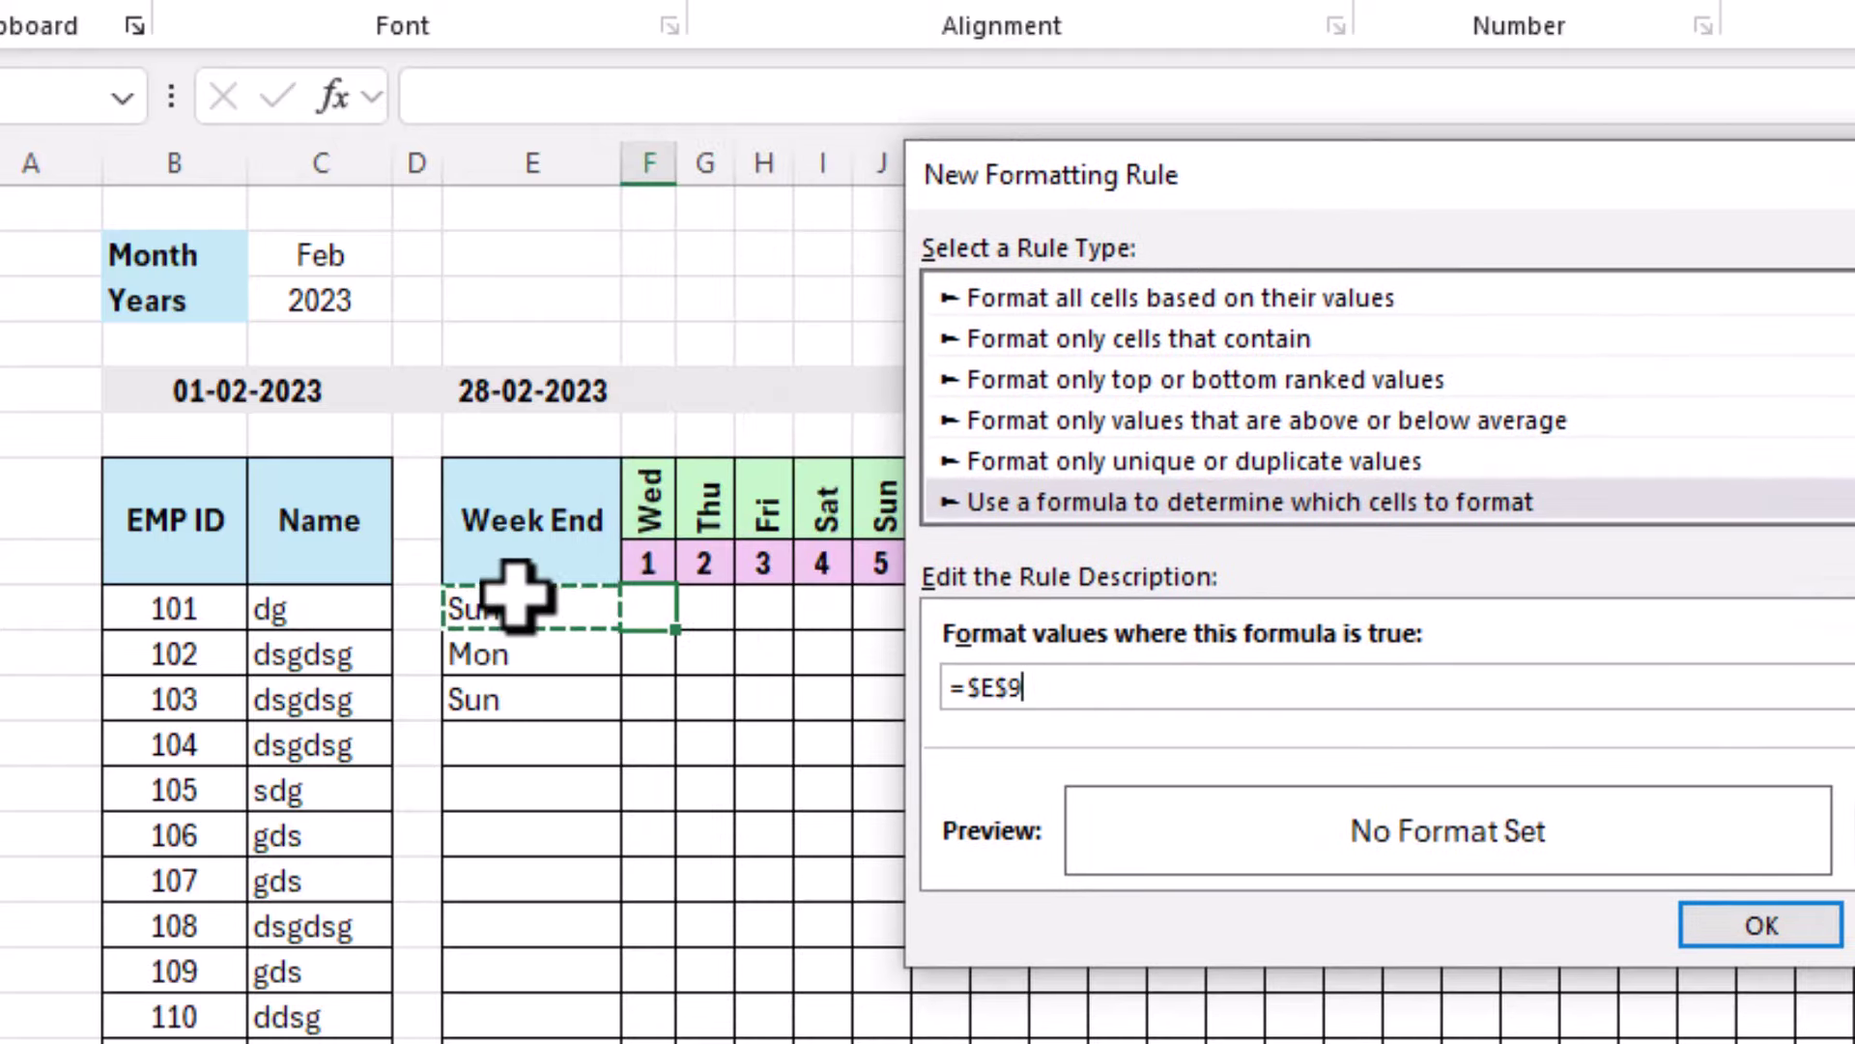
text(=)
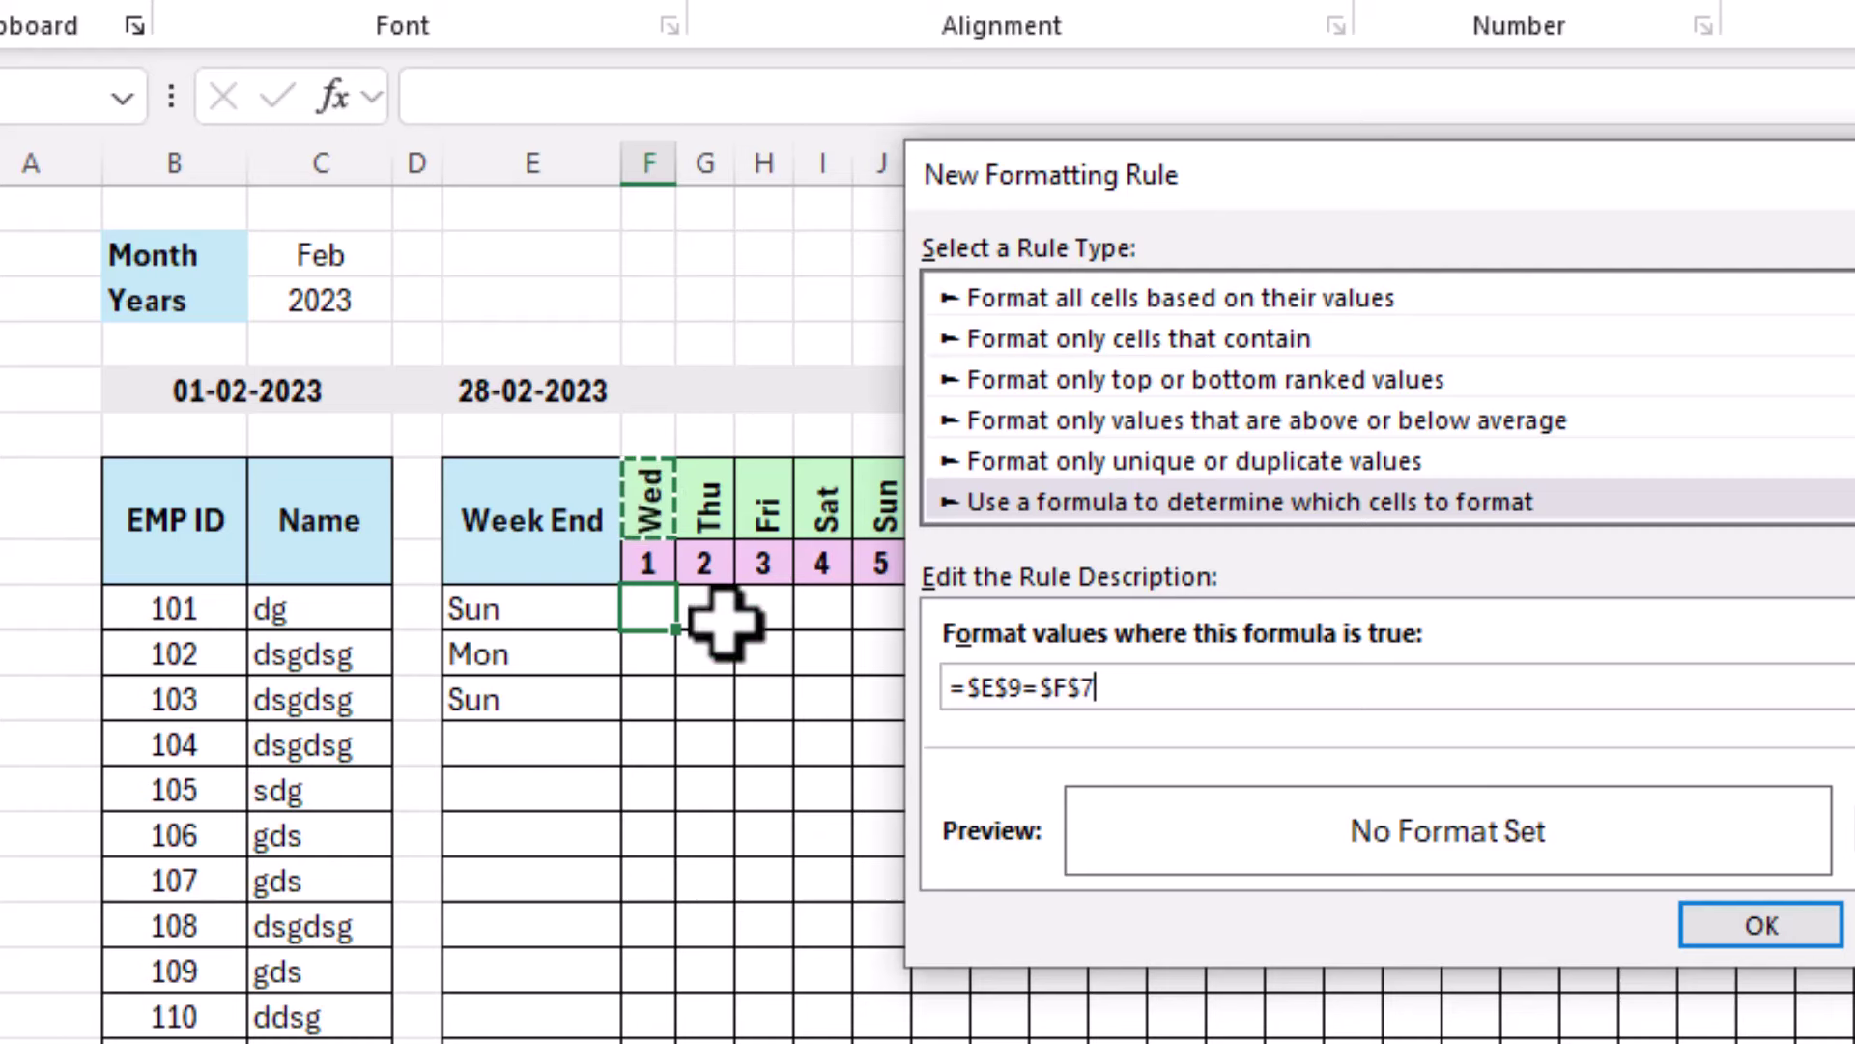
click(1011, 688)
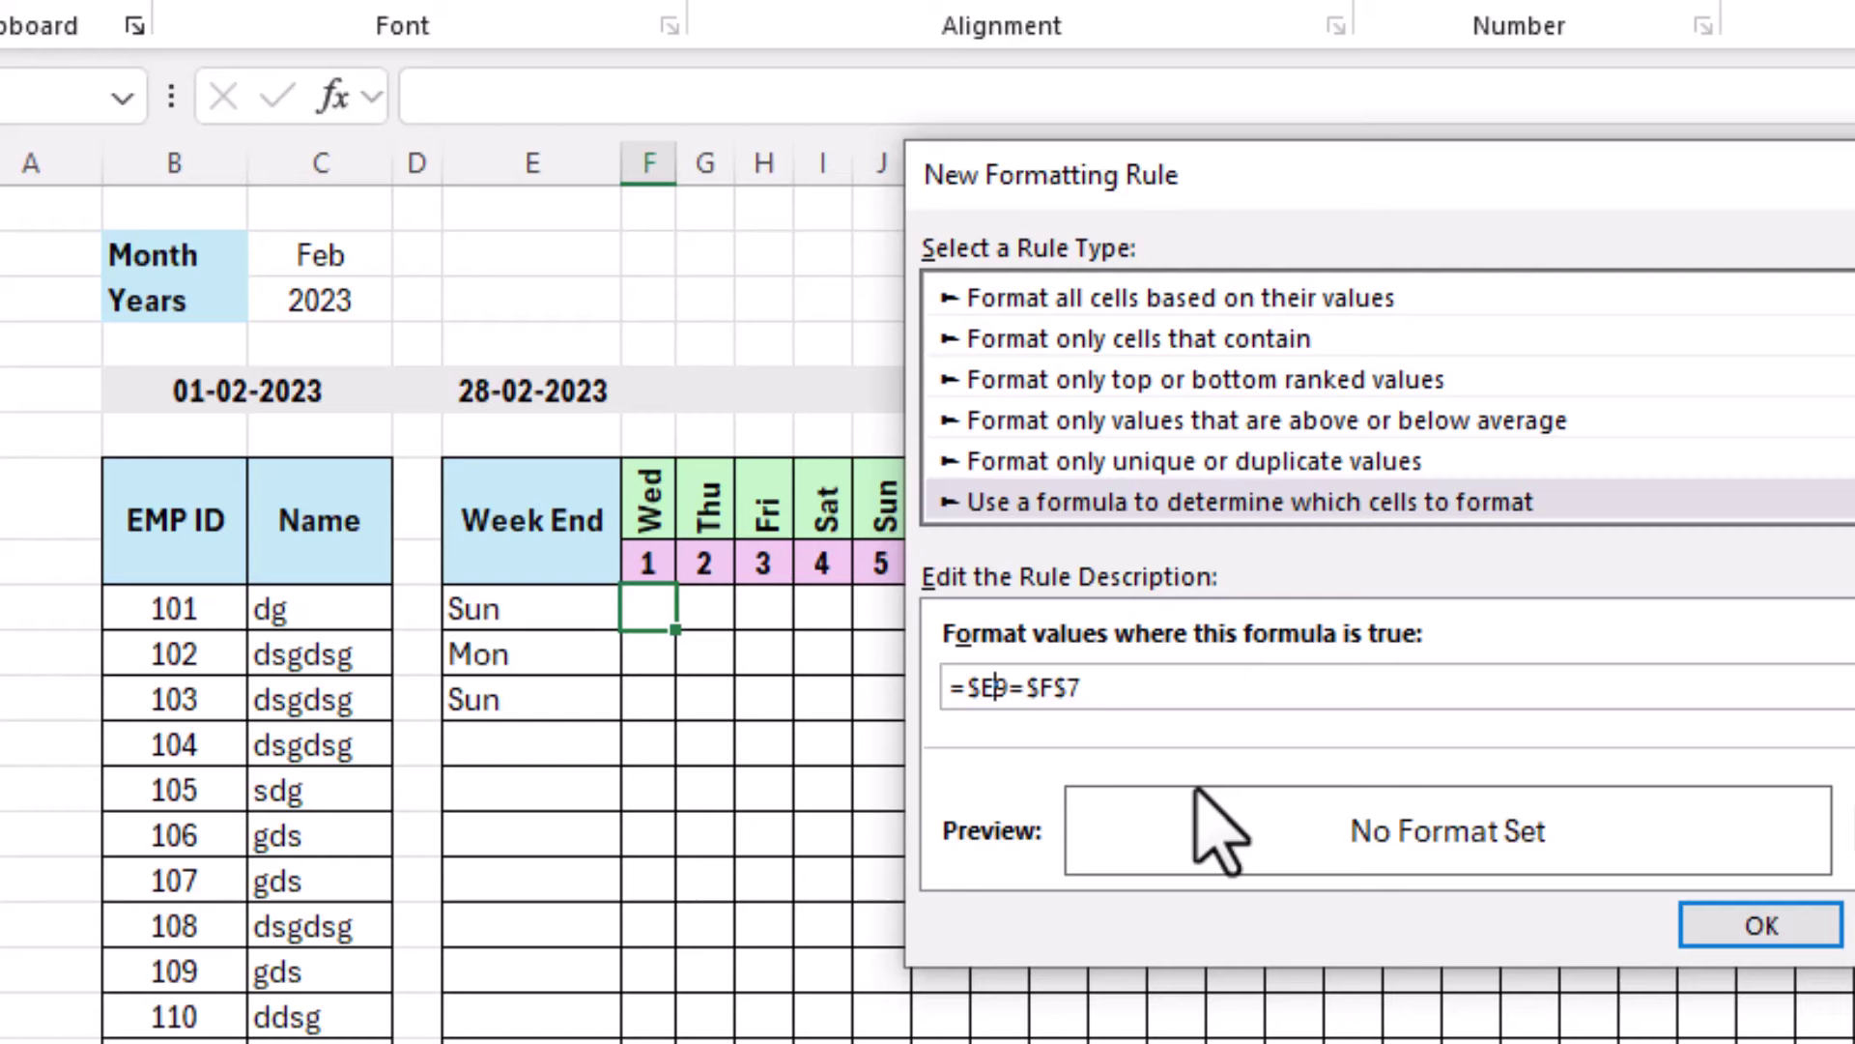
click(1041, 688)
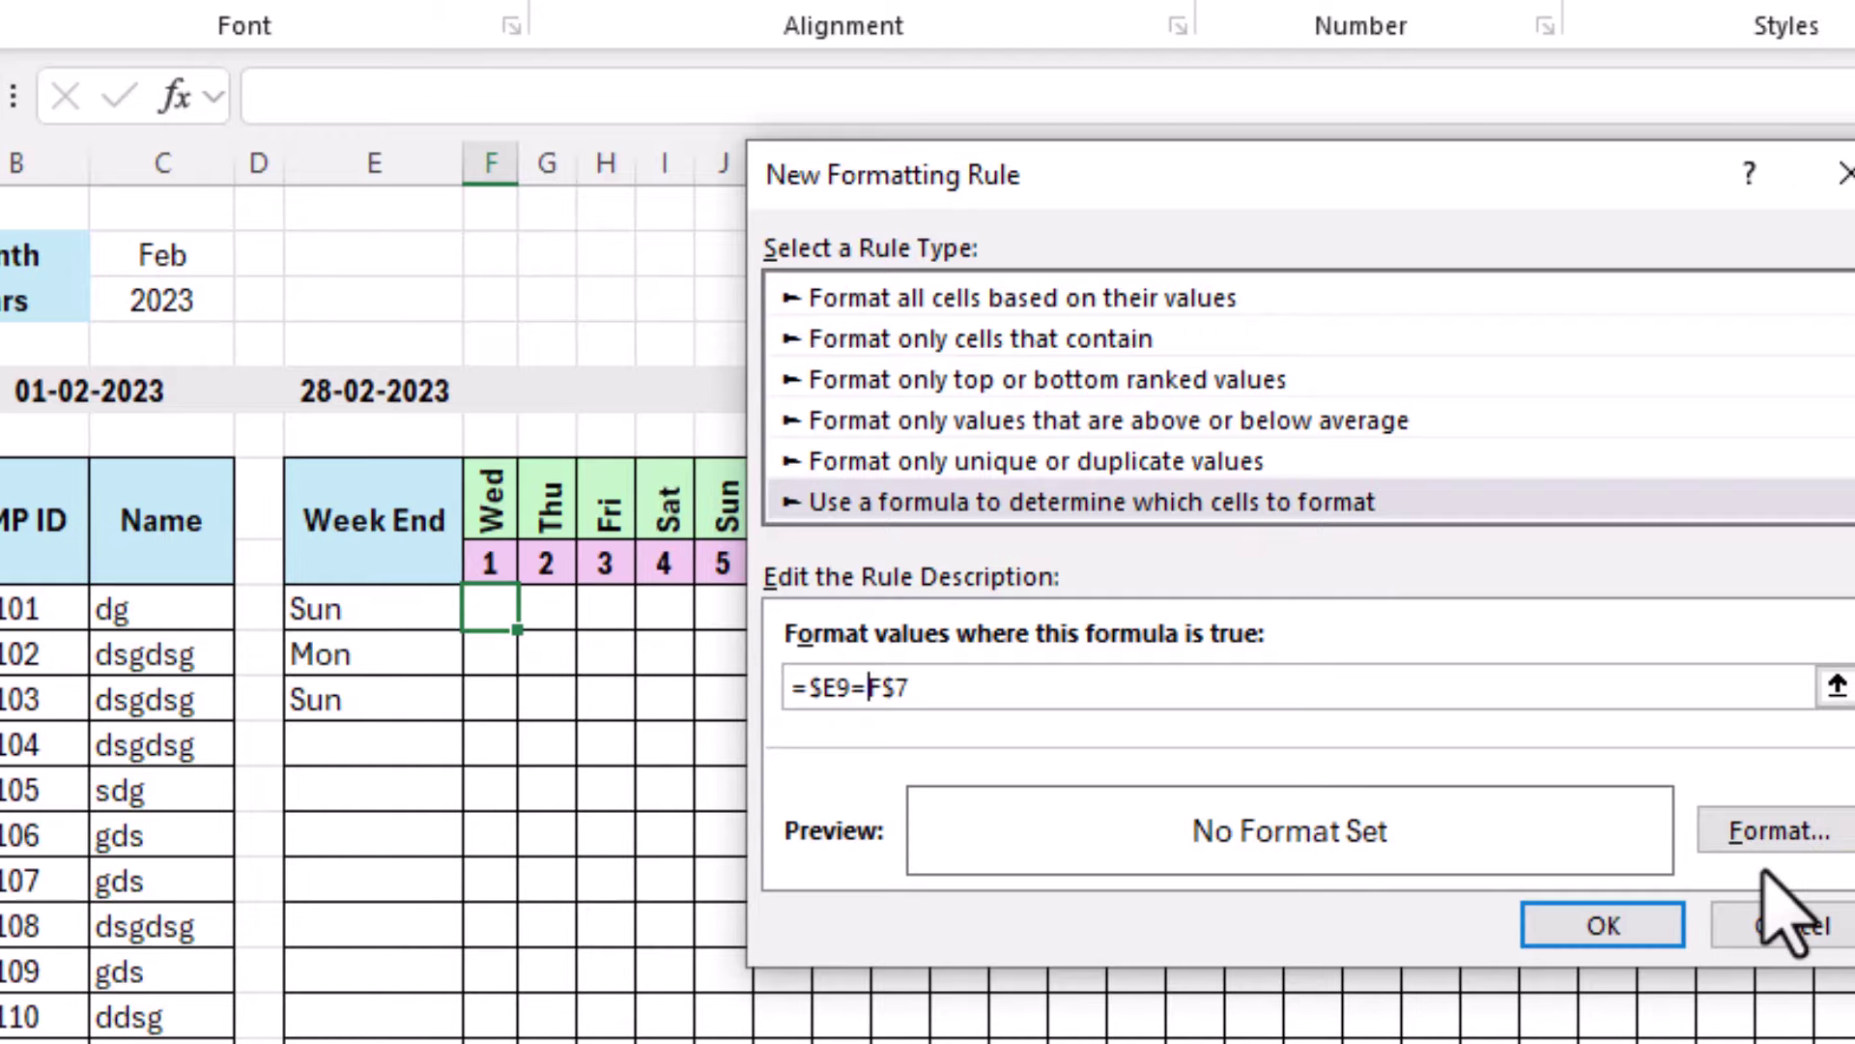
Give the weekly-off rule a red fill and fill F9 across the day columns and down to row 20.
click(1754, 841)
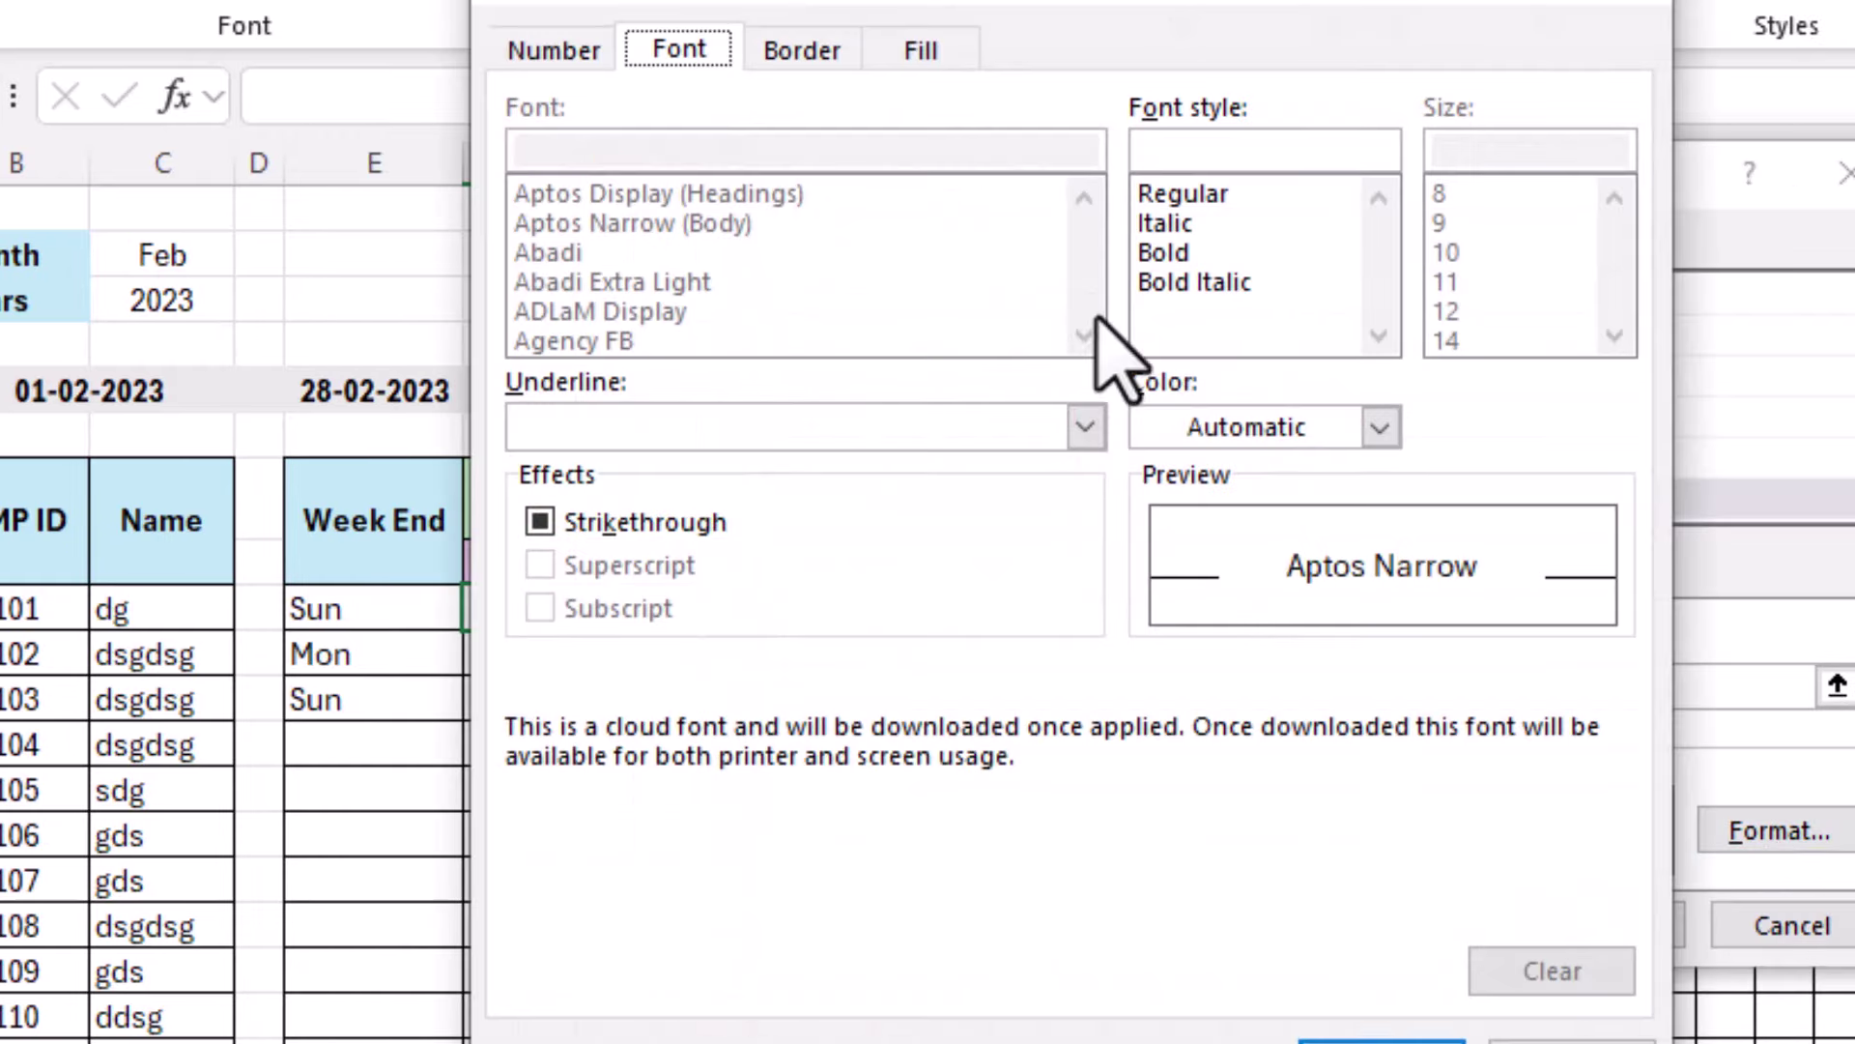
click(924, 56)
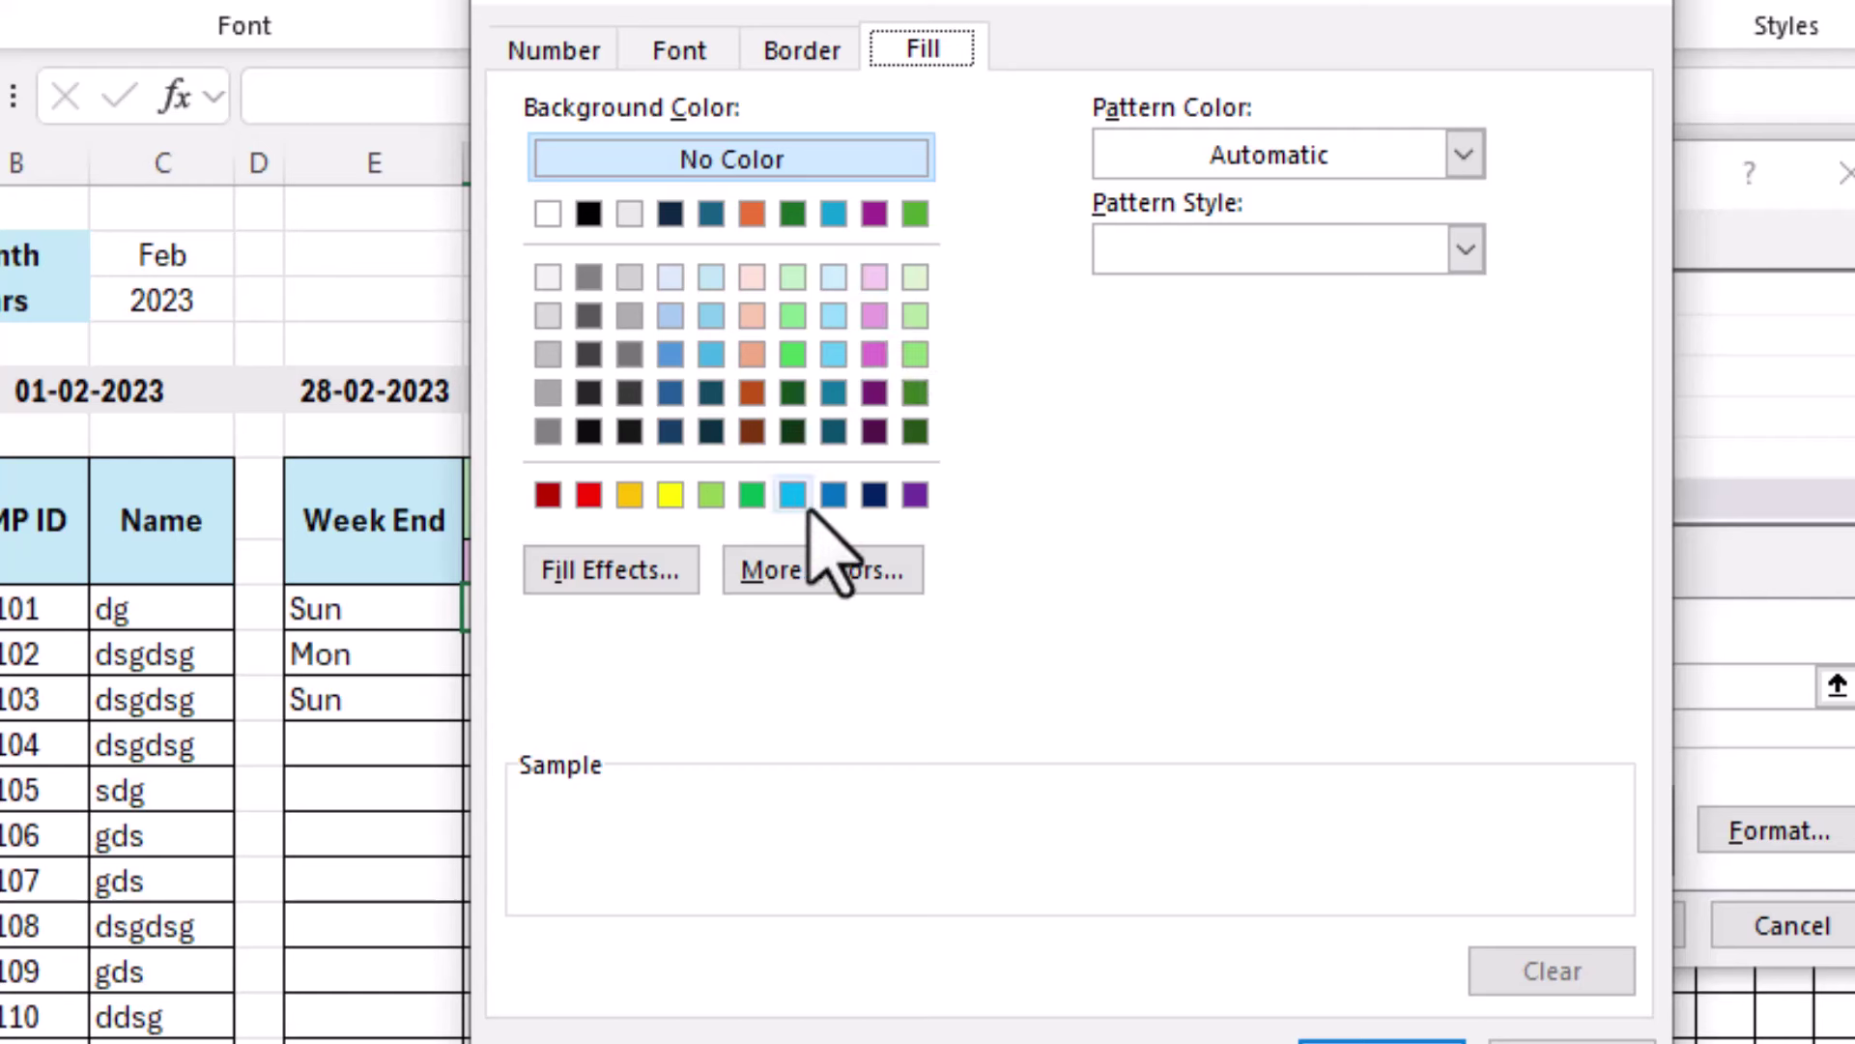
click(590, 494)
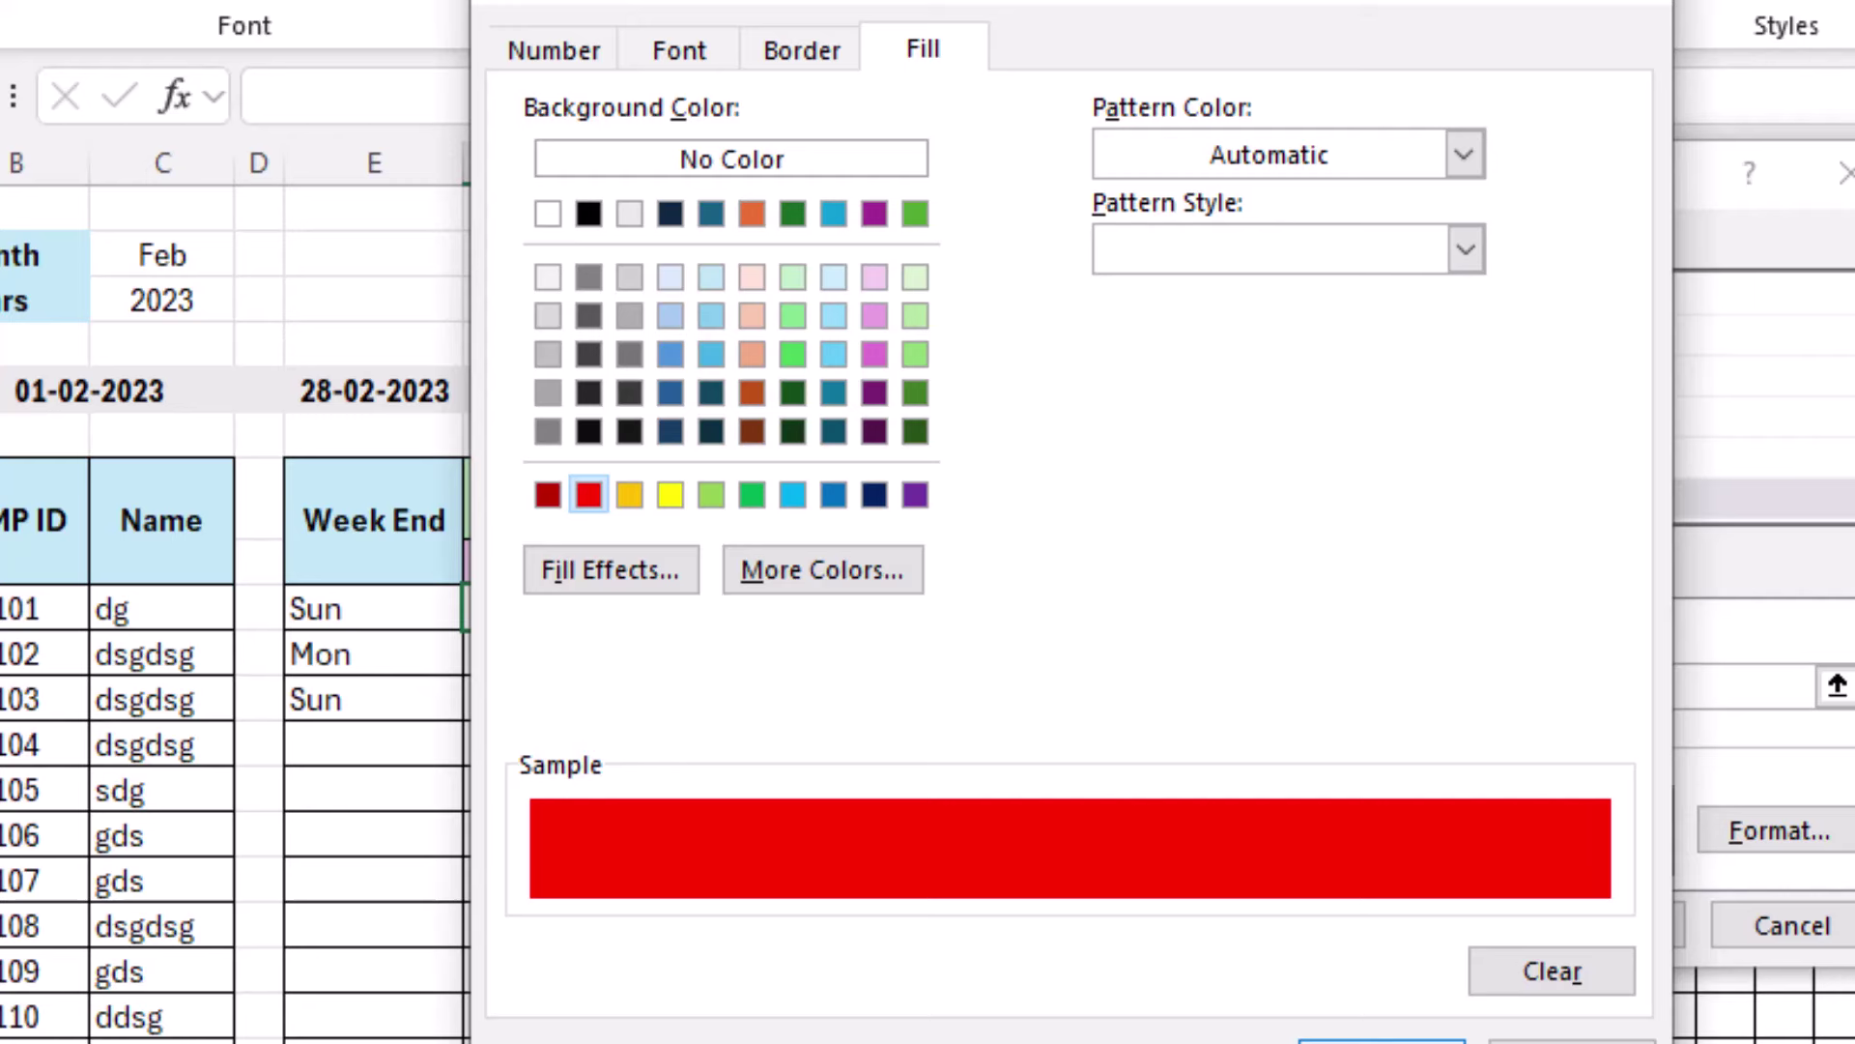
click(1382, 1040)
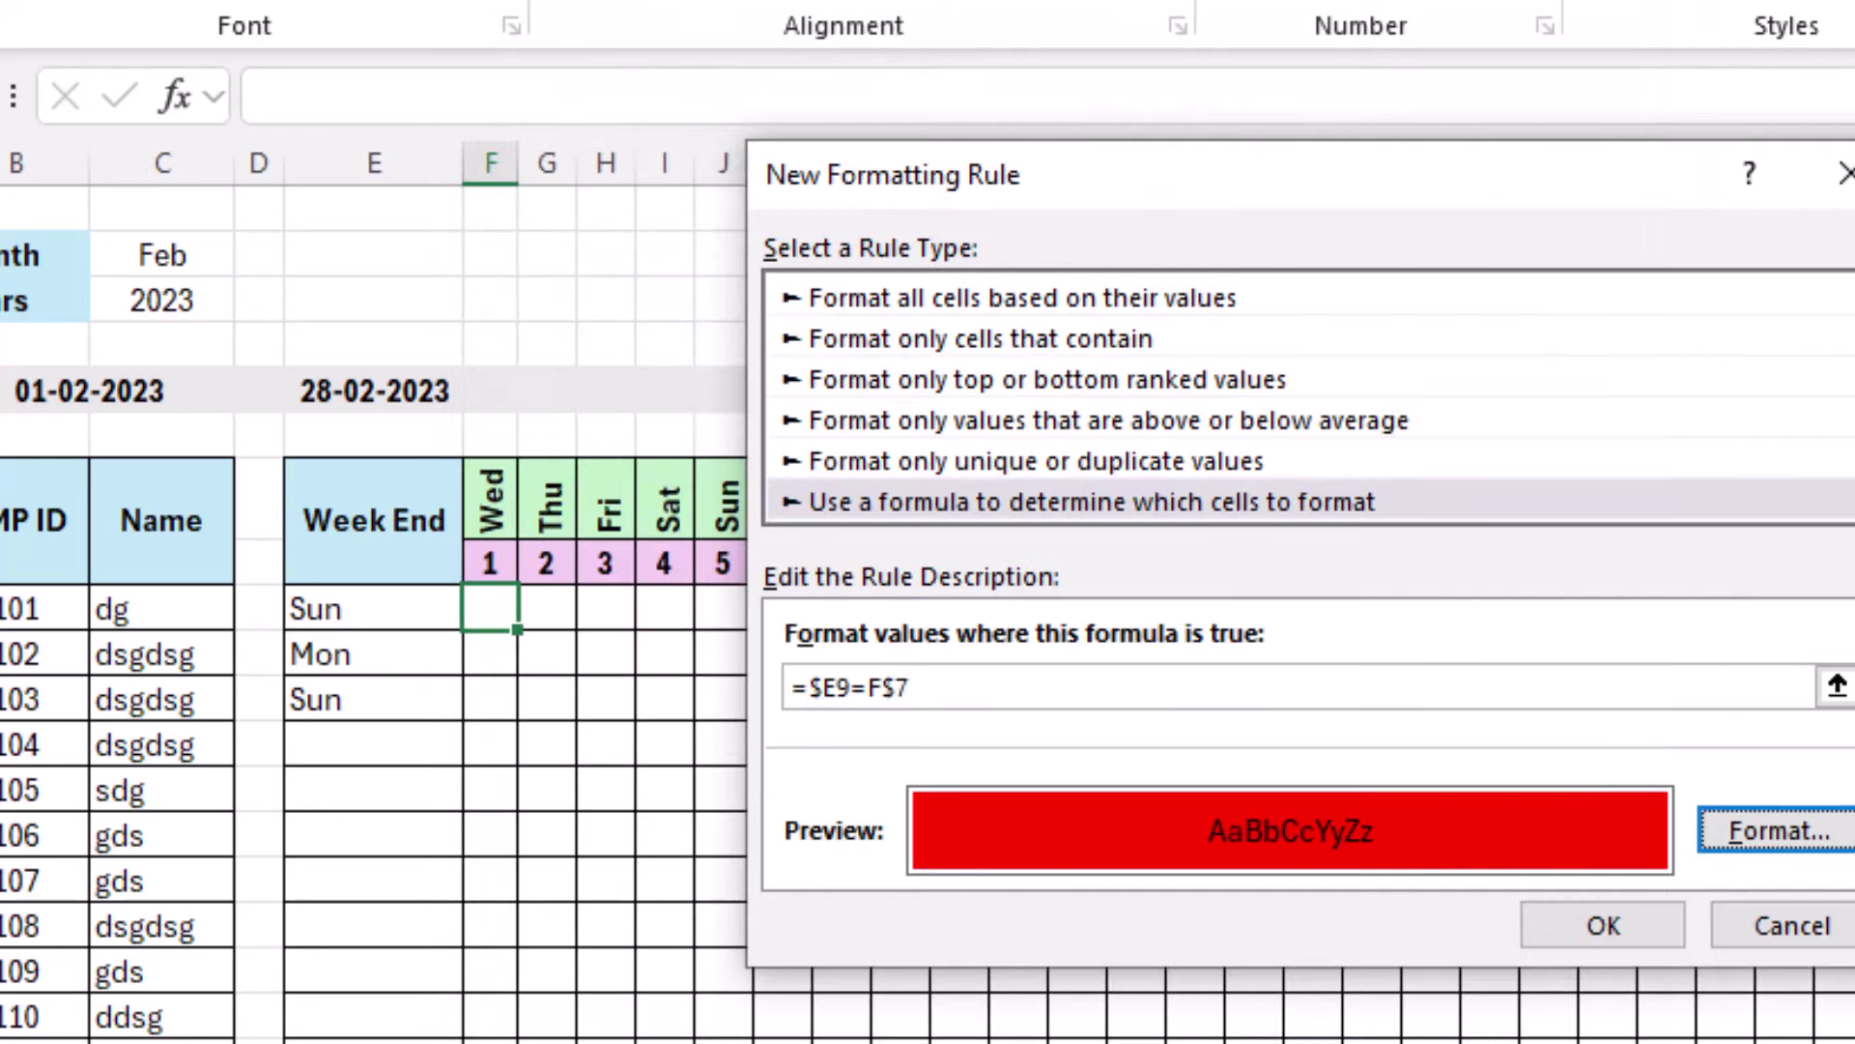
click(1640, 942)
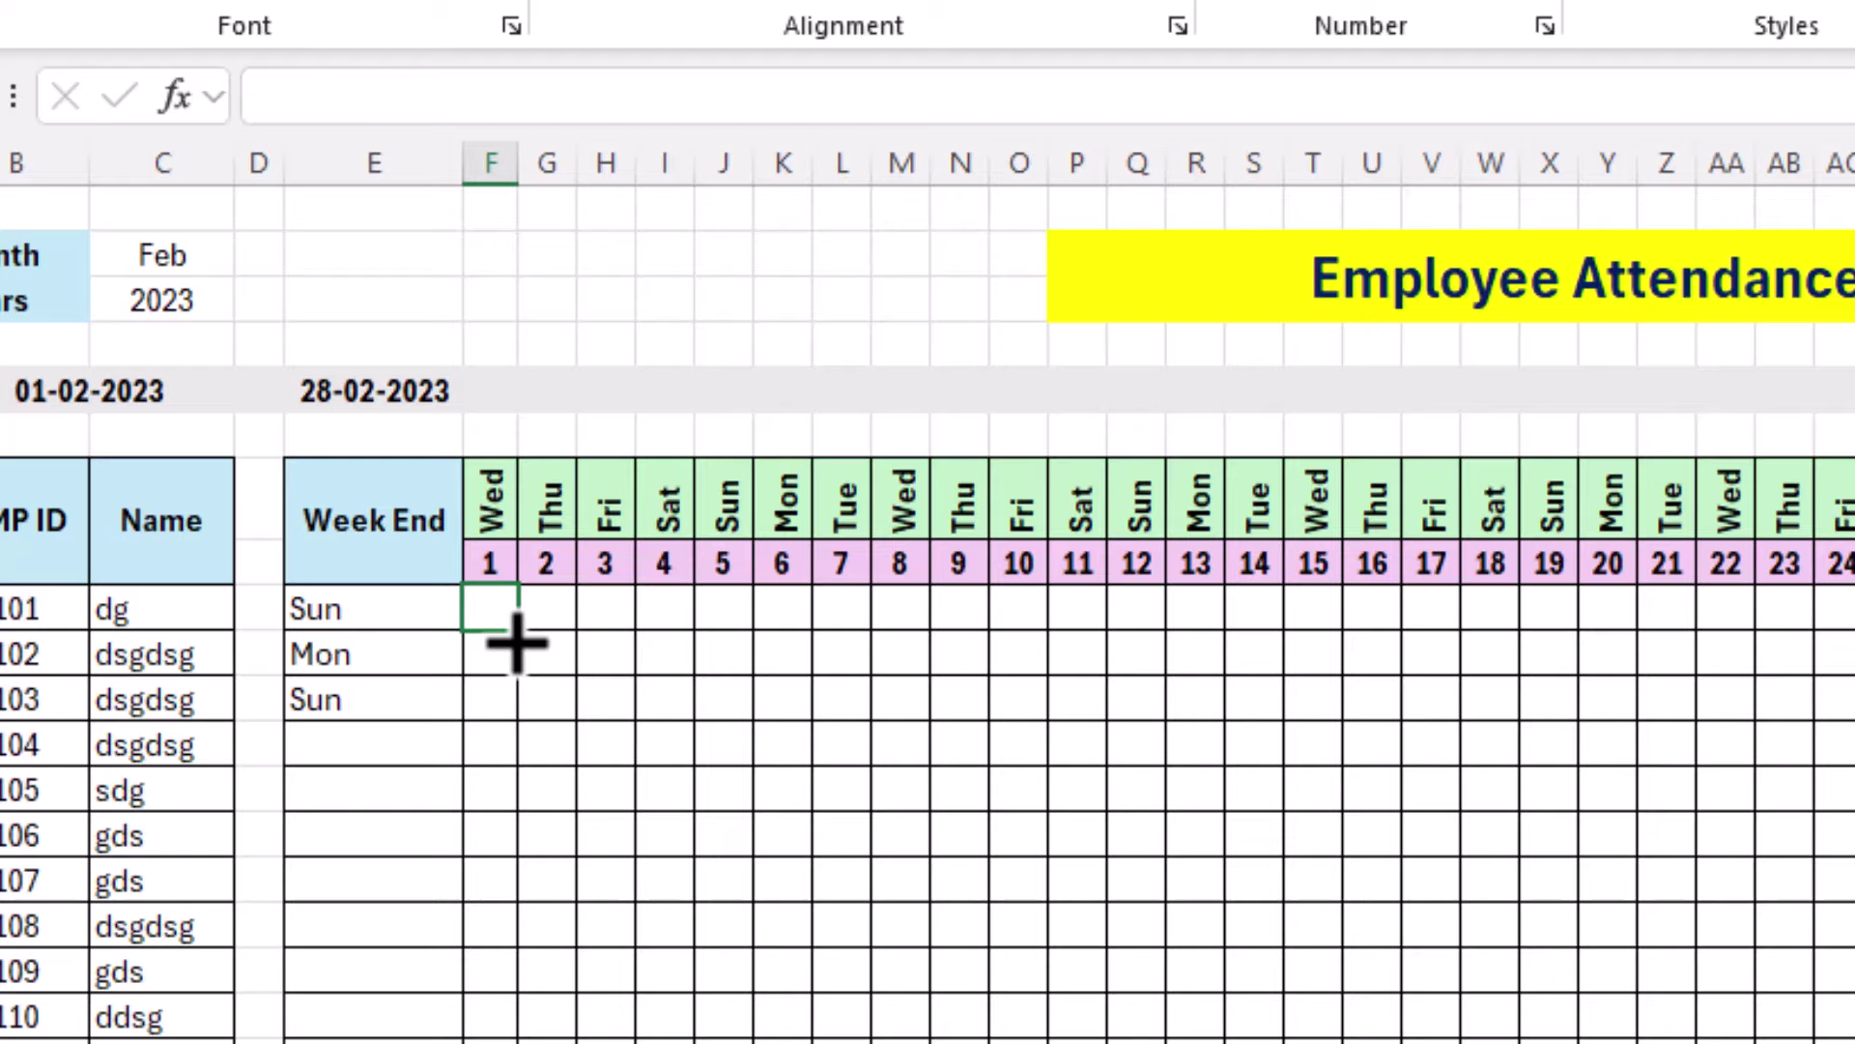
drag(518, 641, 1851, 624)
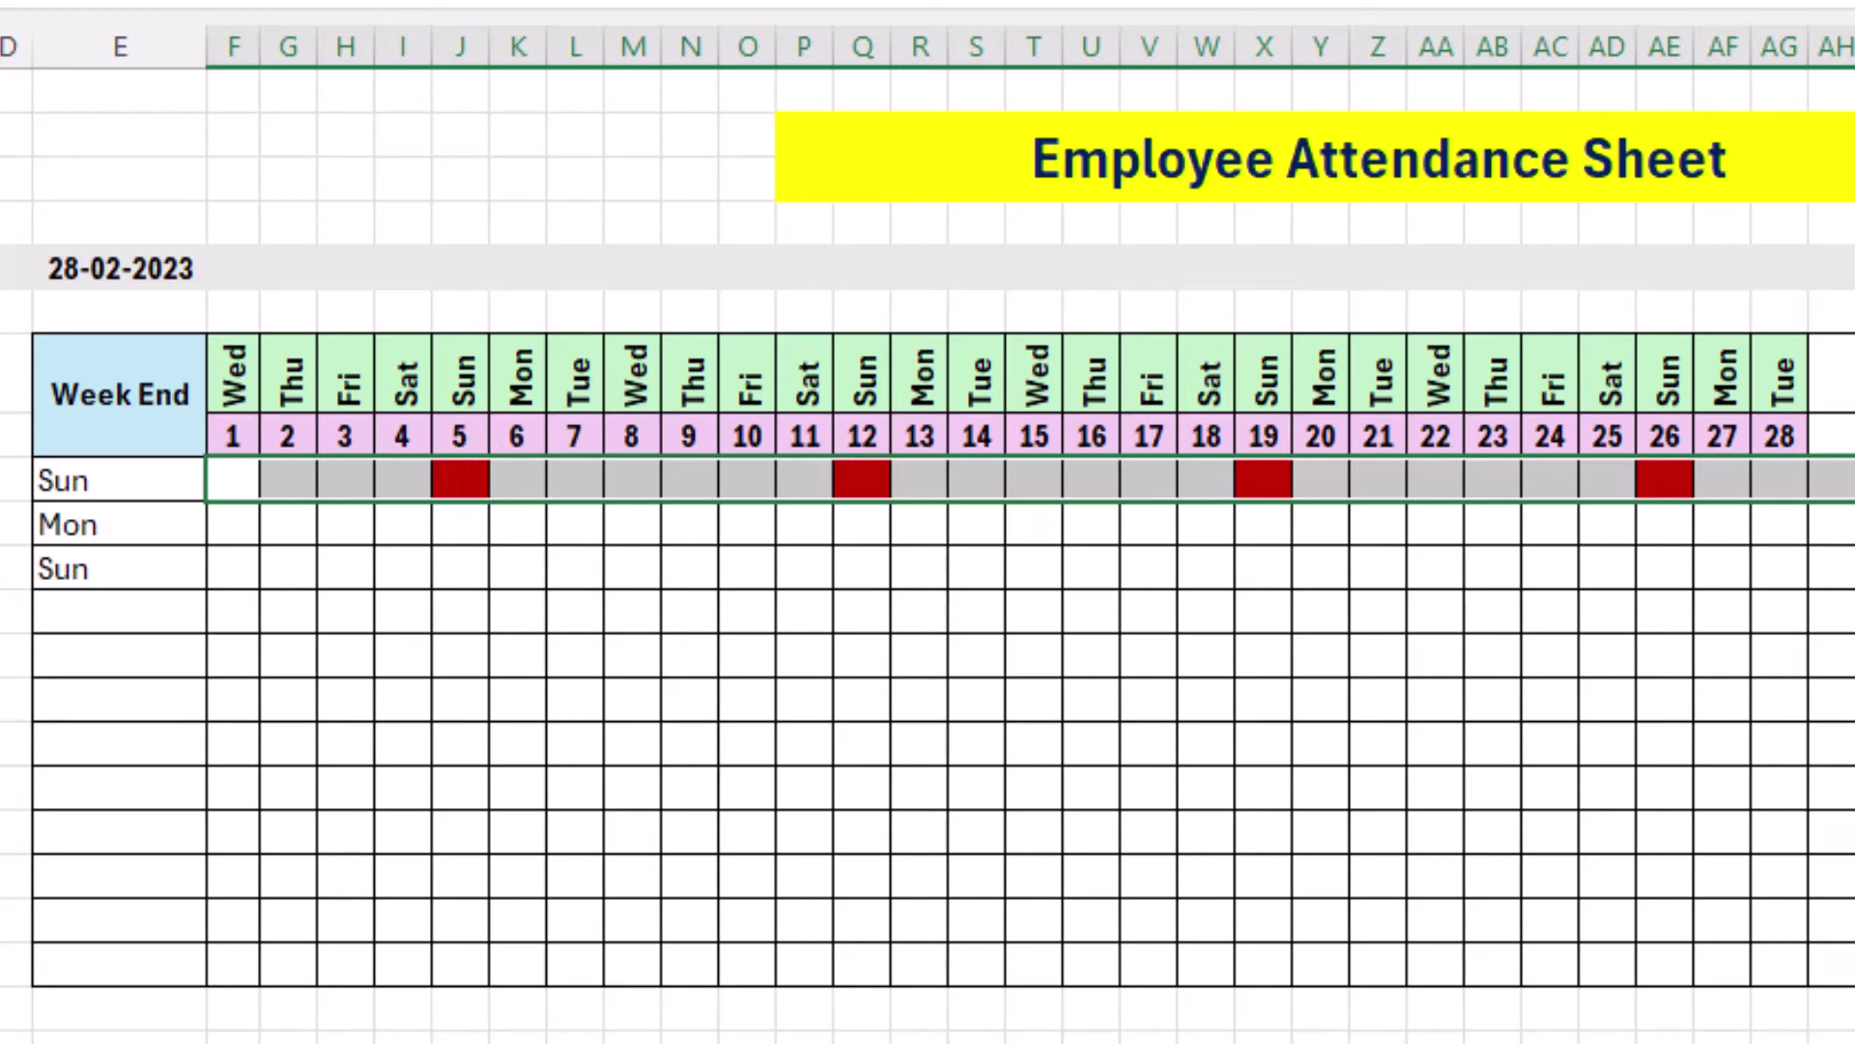
drag(1852, 501, 1852, 974)
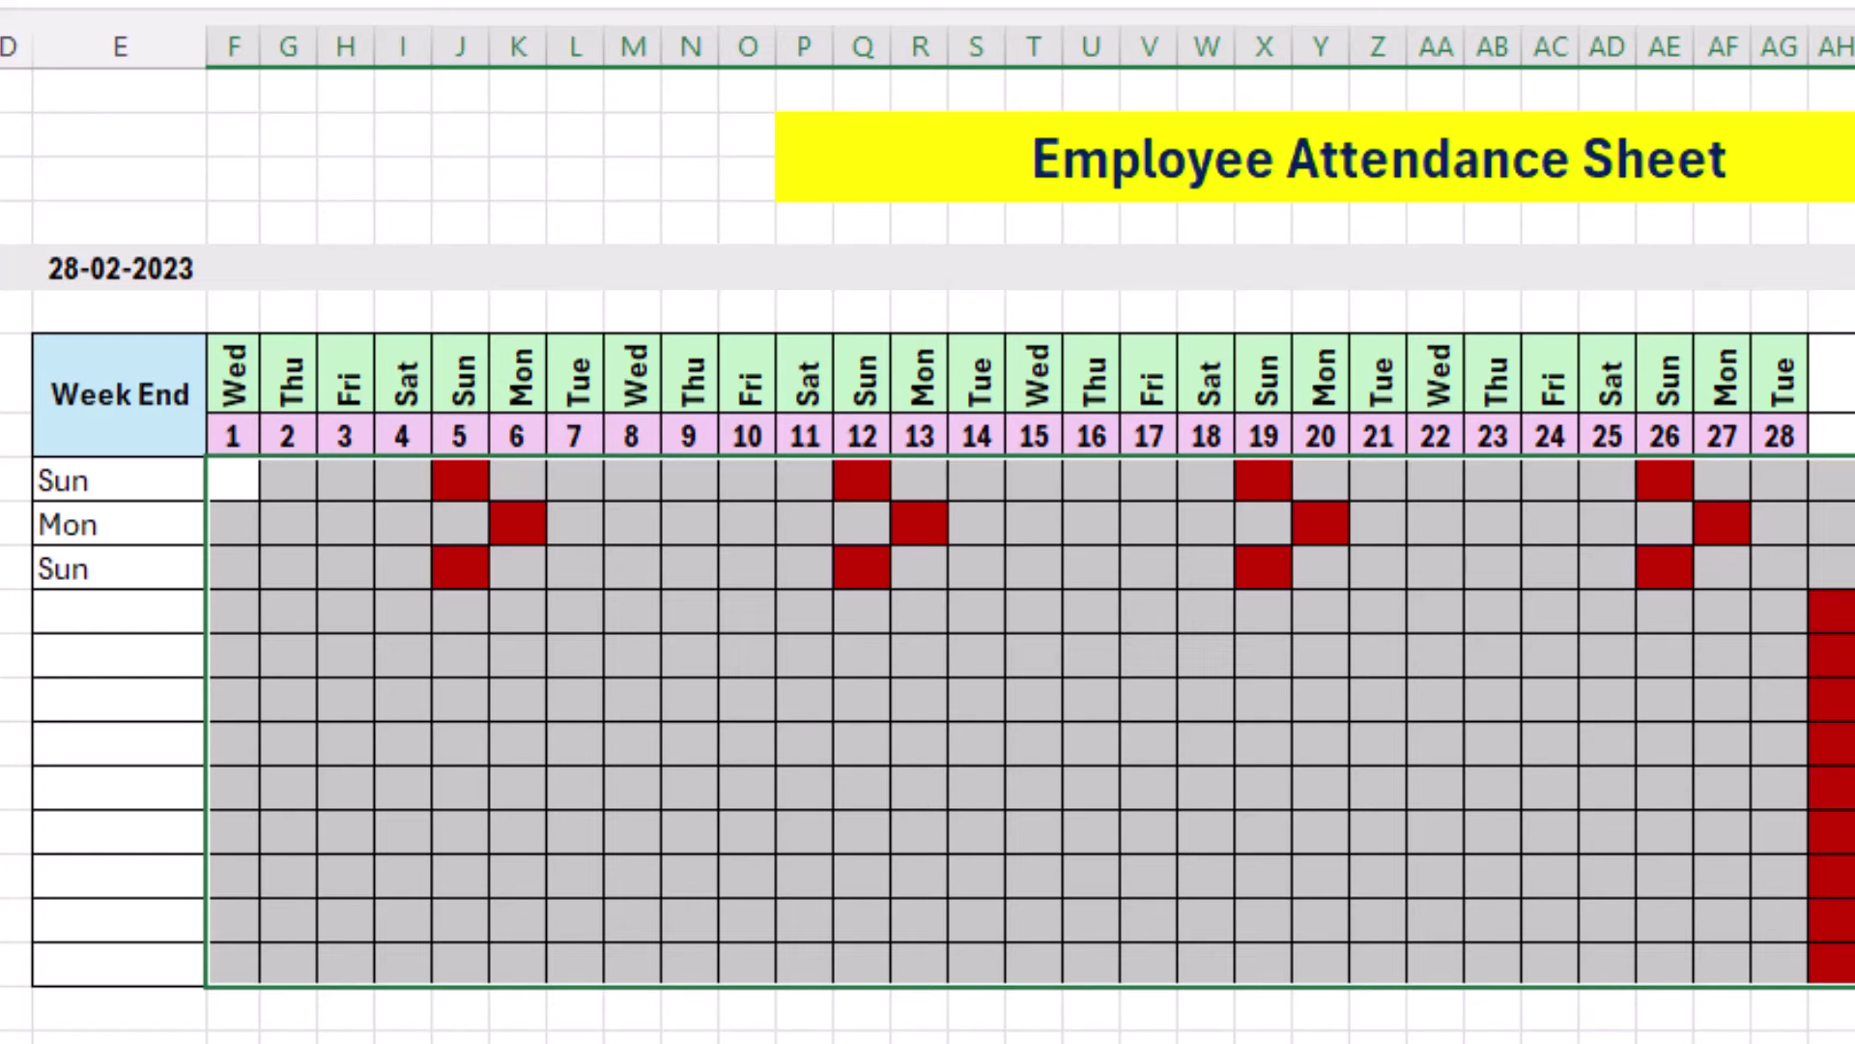
Choose Sun as the Week End day for employees 104, 105 and 106 in E12:E14.
click(99, 600)
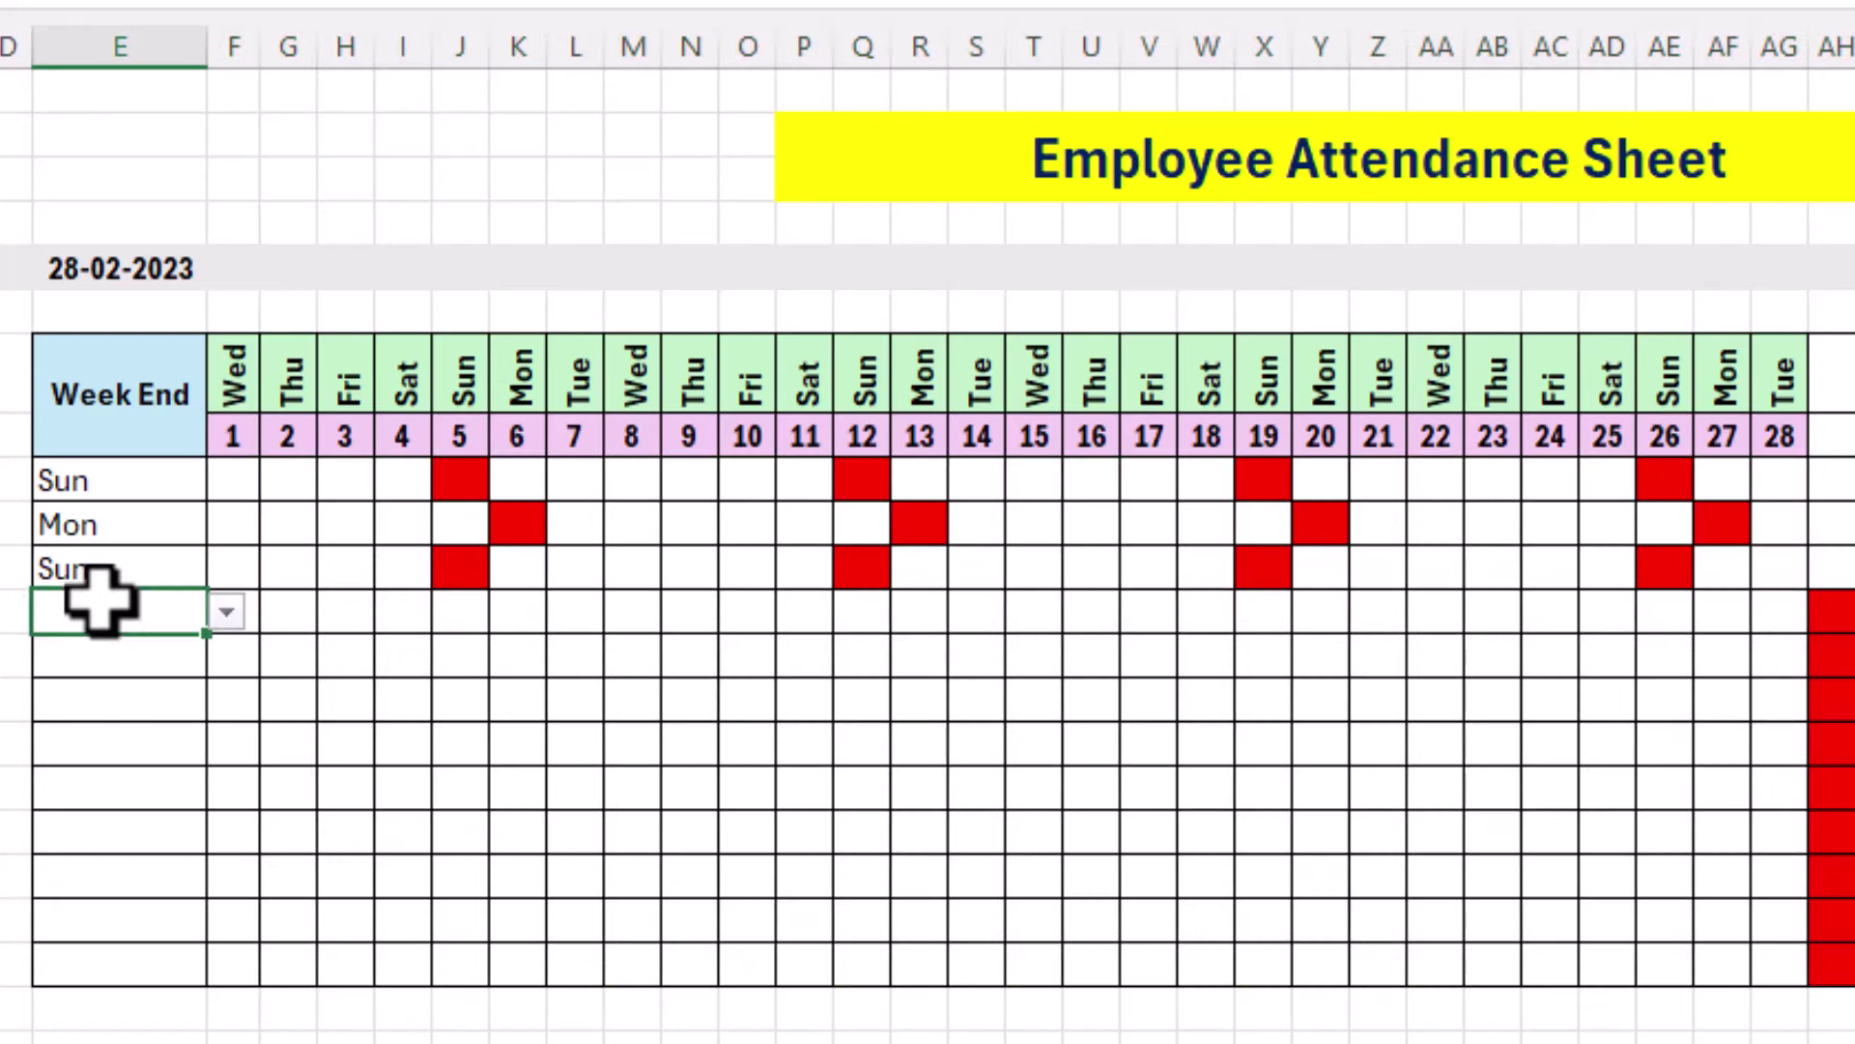
click(217, 615)
click(128, 695)
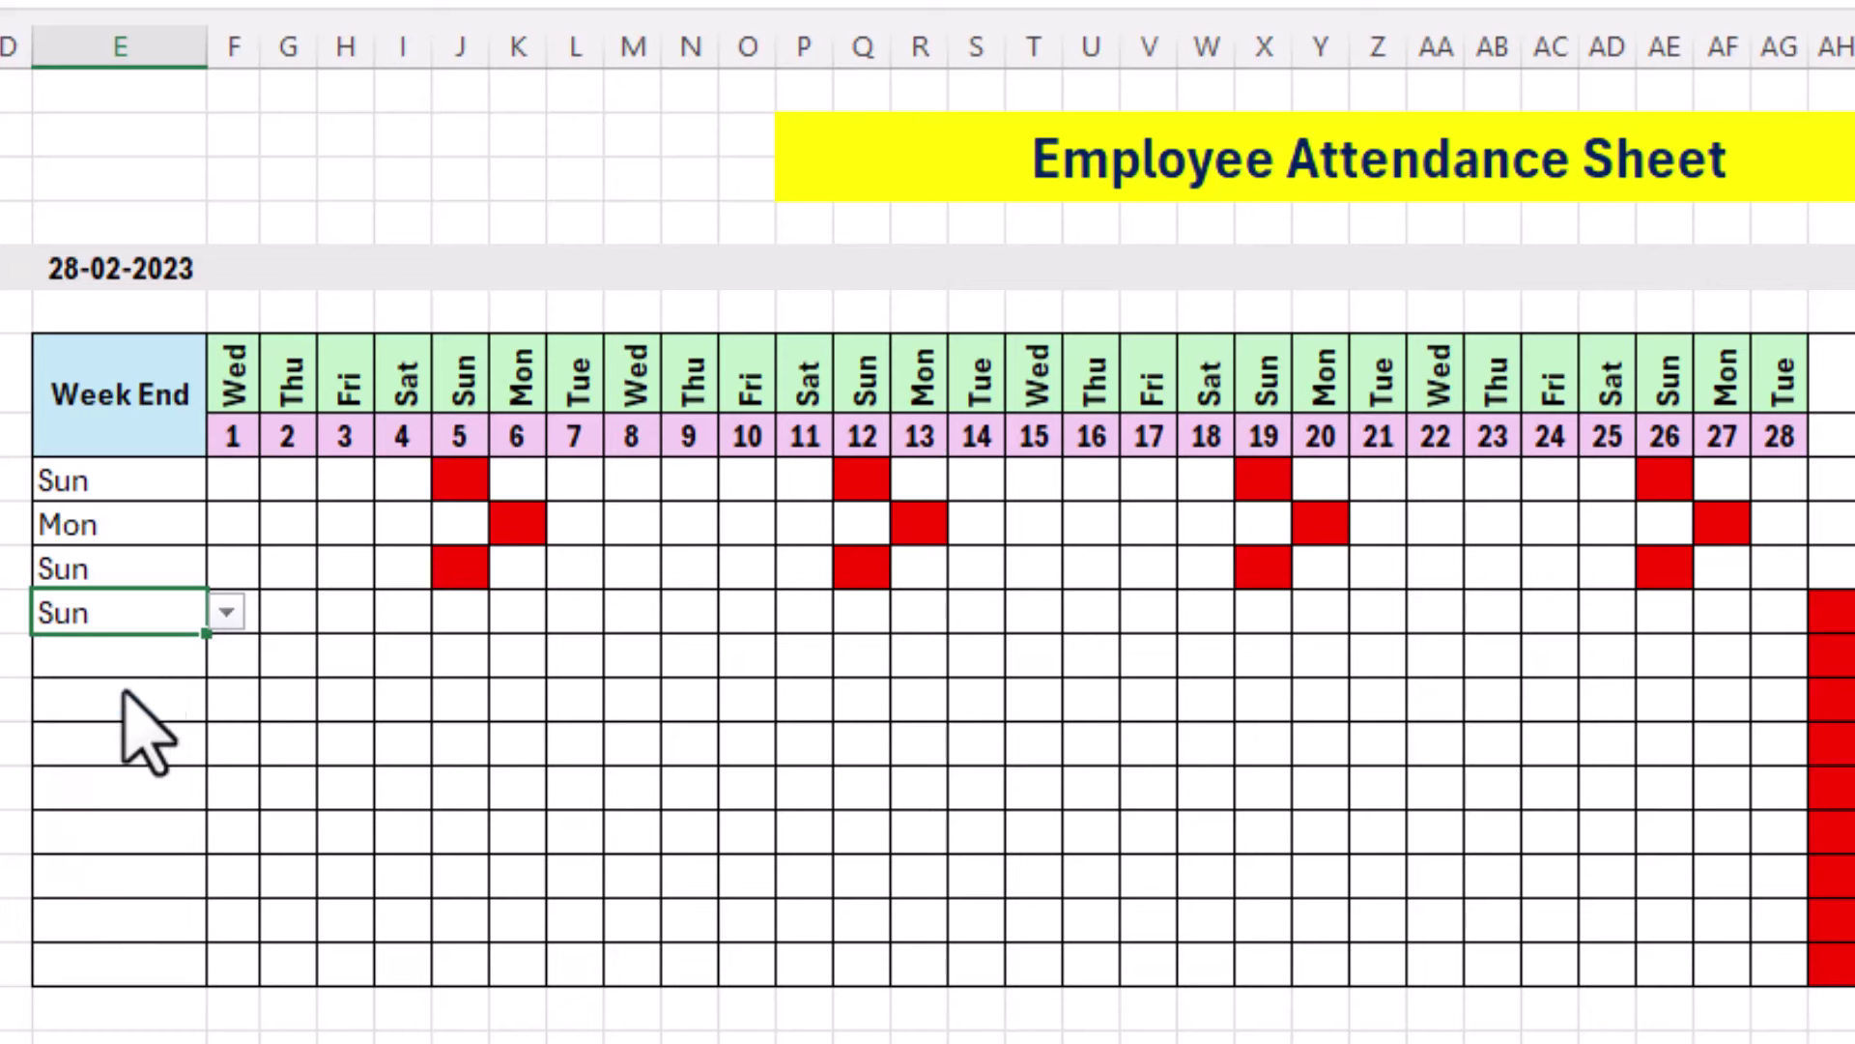
click(170, 667)
click(227, 656)
click(174, 739)
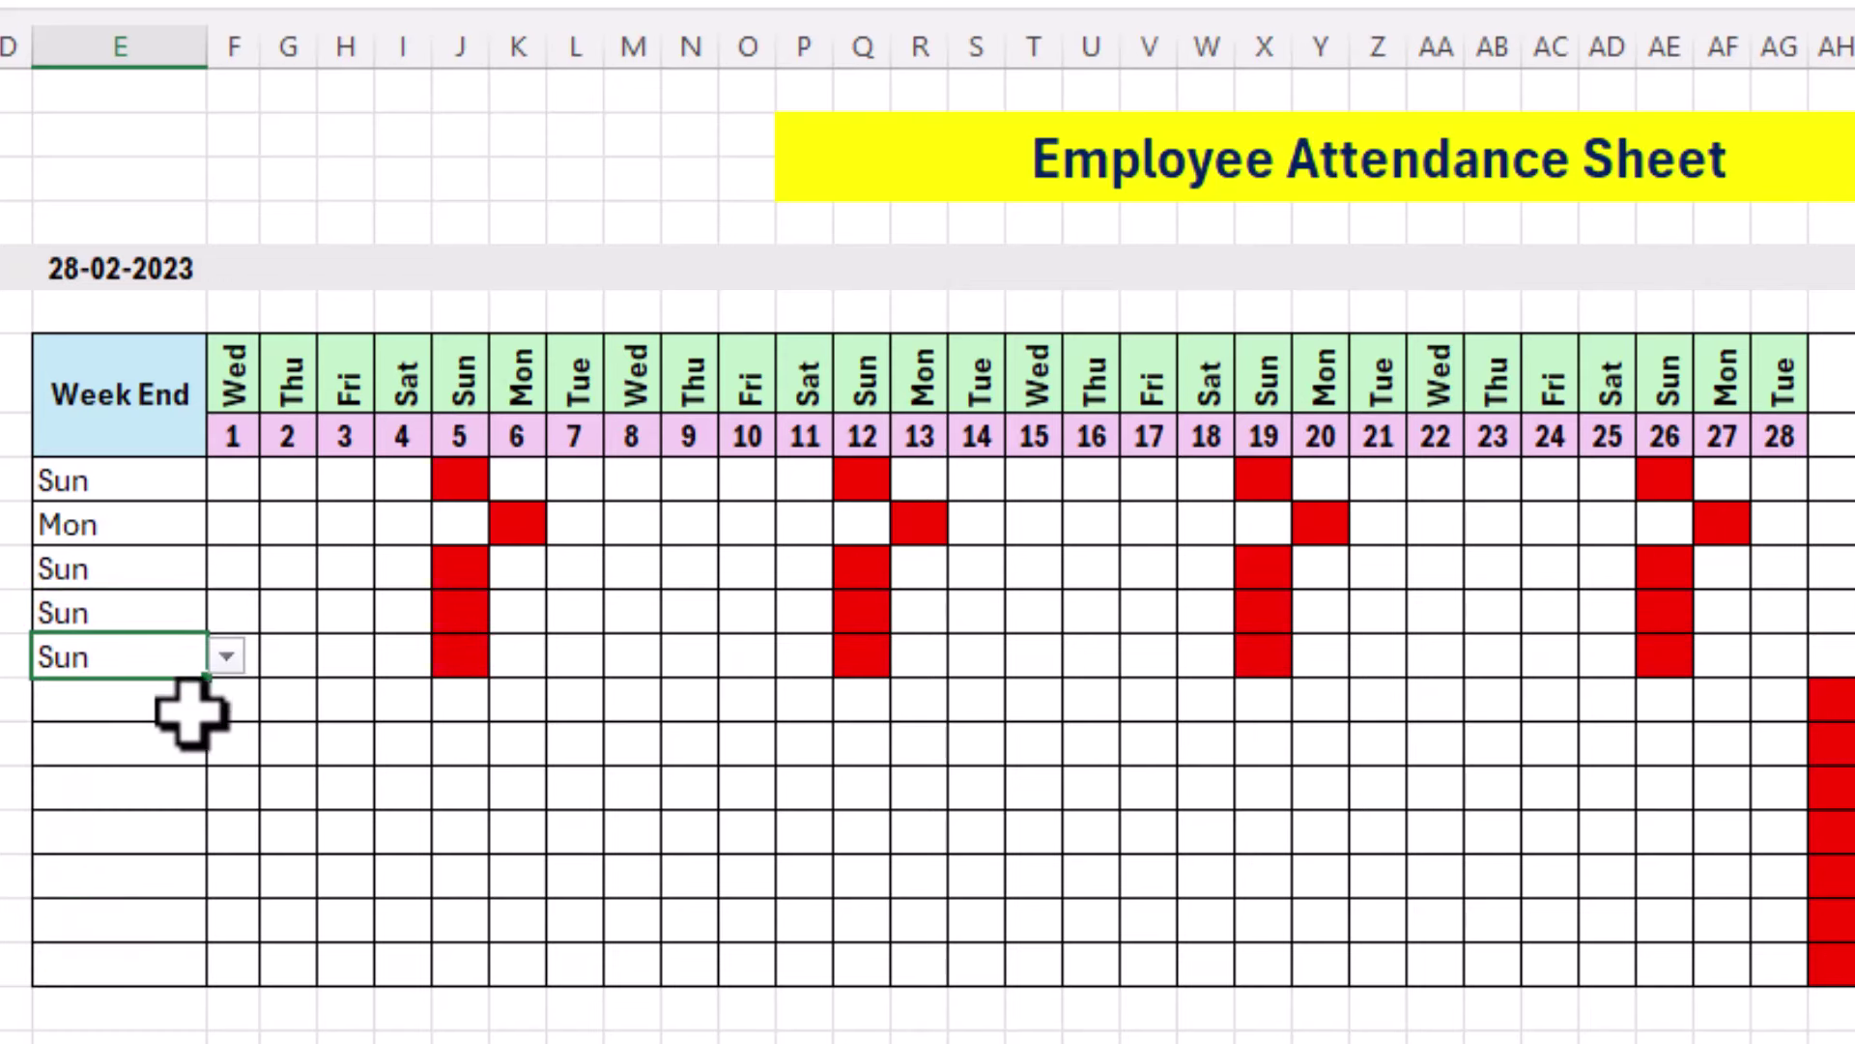
click(190, 712)
click(227, 701)
click(150, 778)
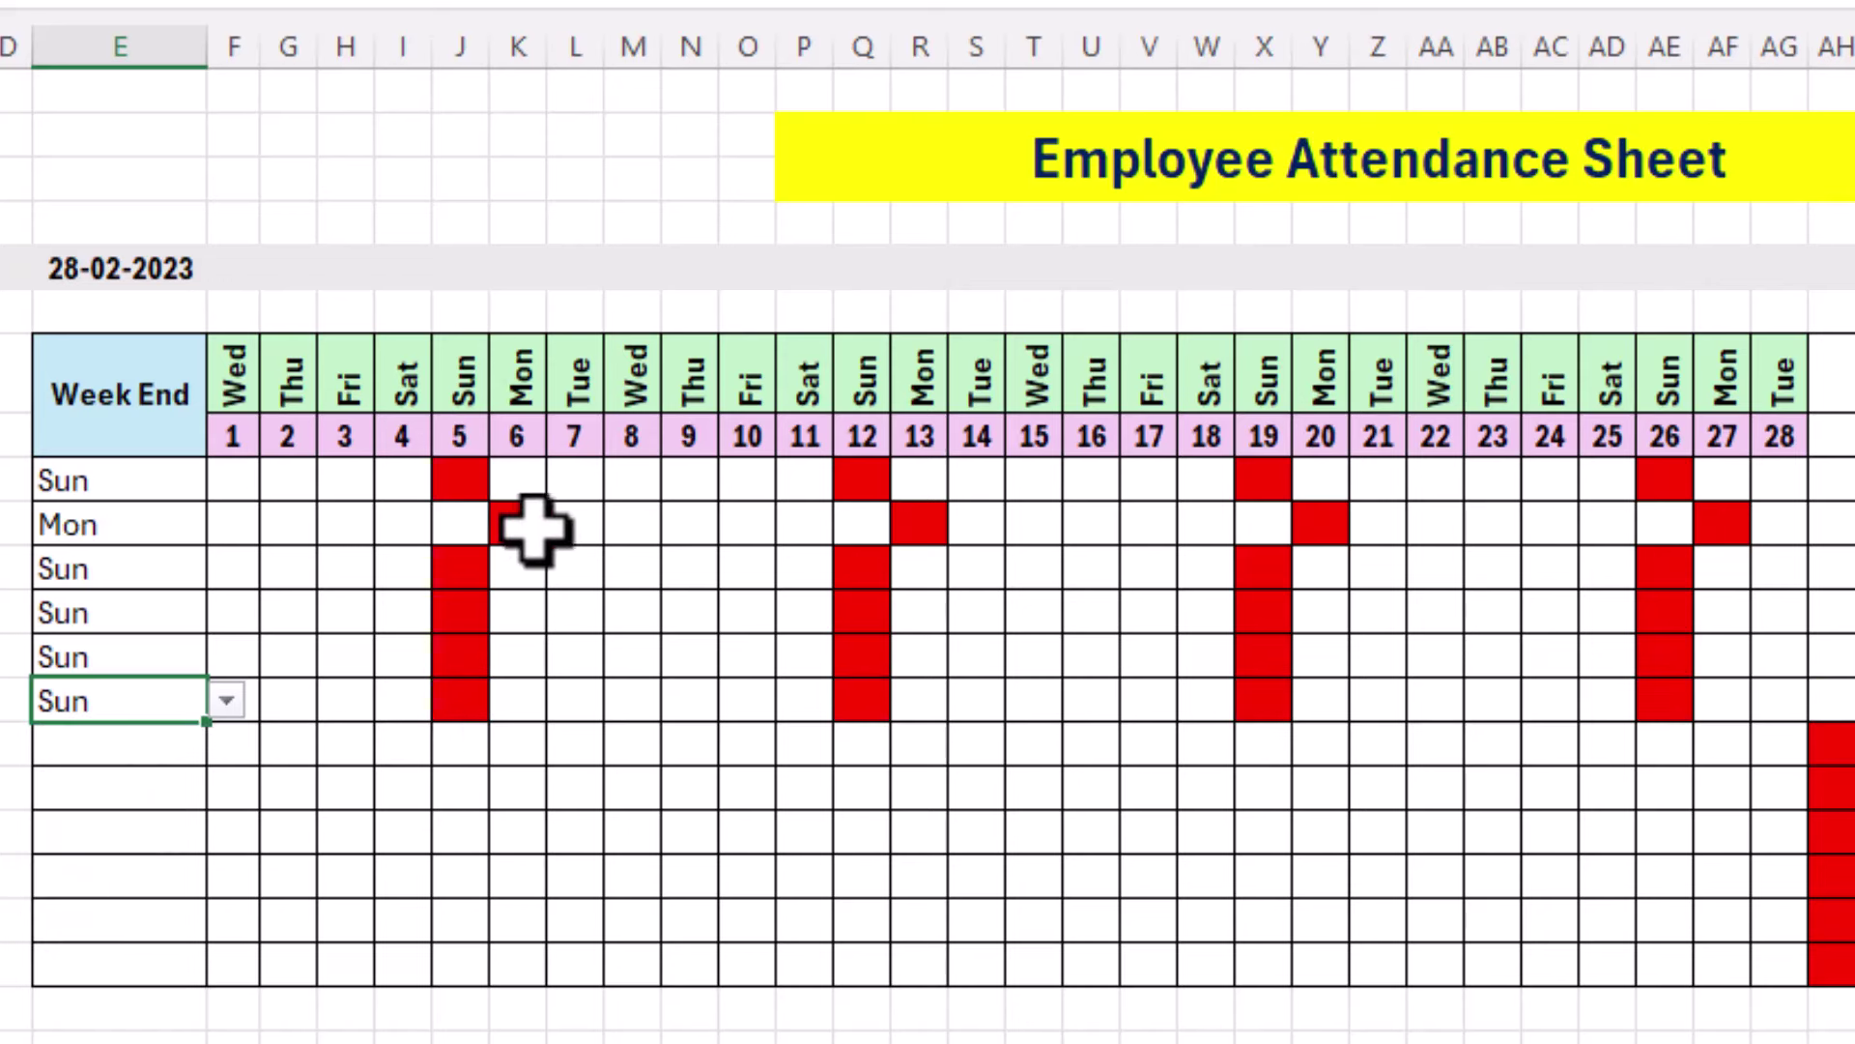
Try entering 8 in employee 102's red weekly-off cell K10, and clear the entry.
click(328, 526)
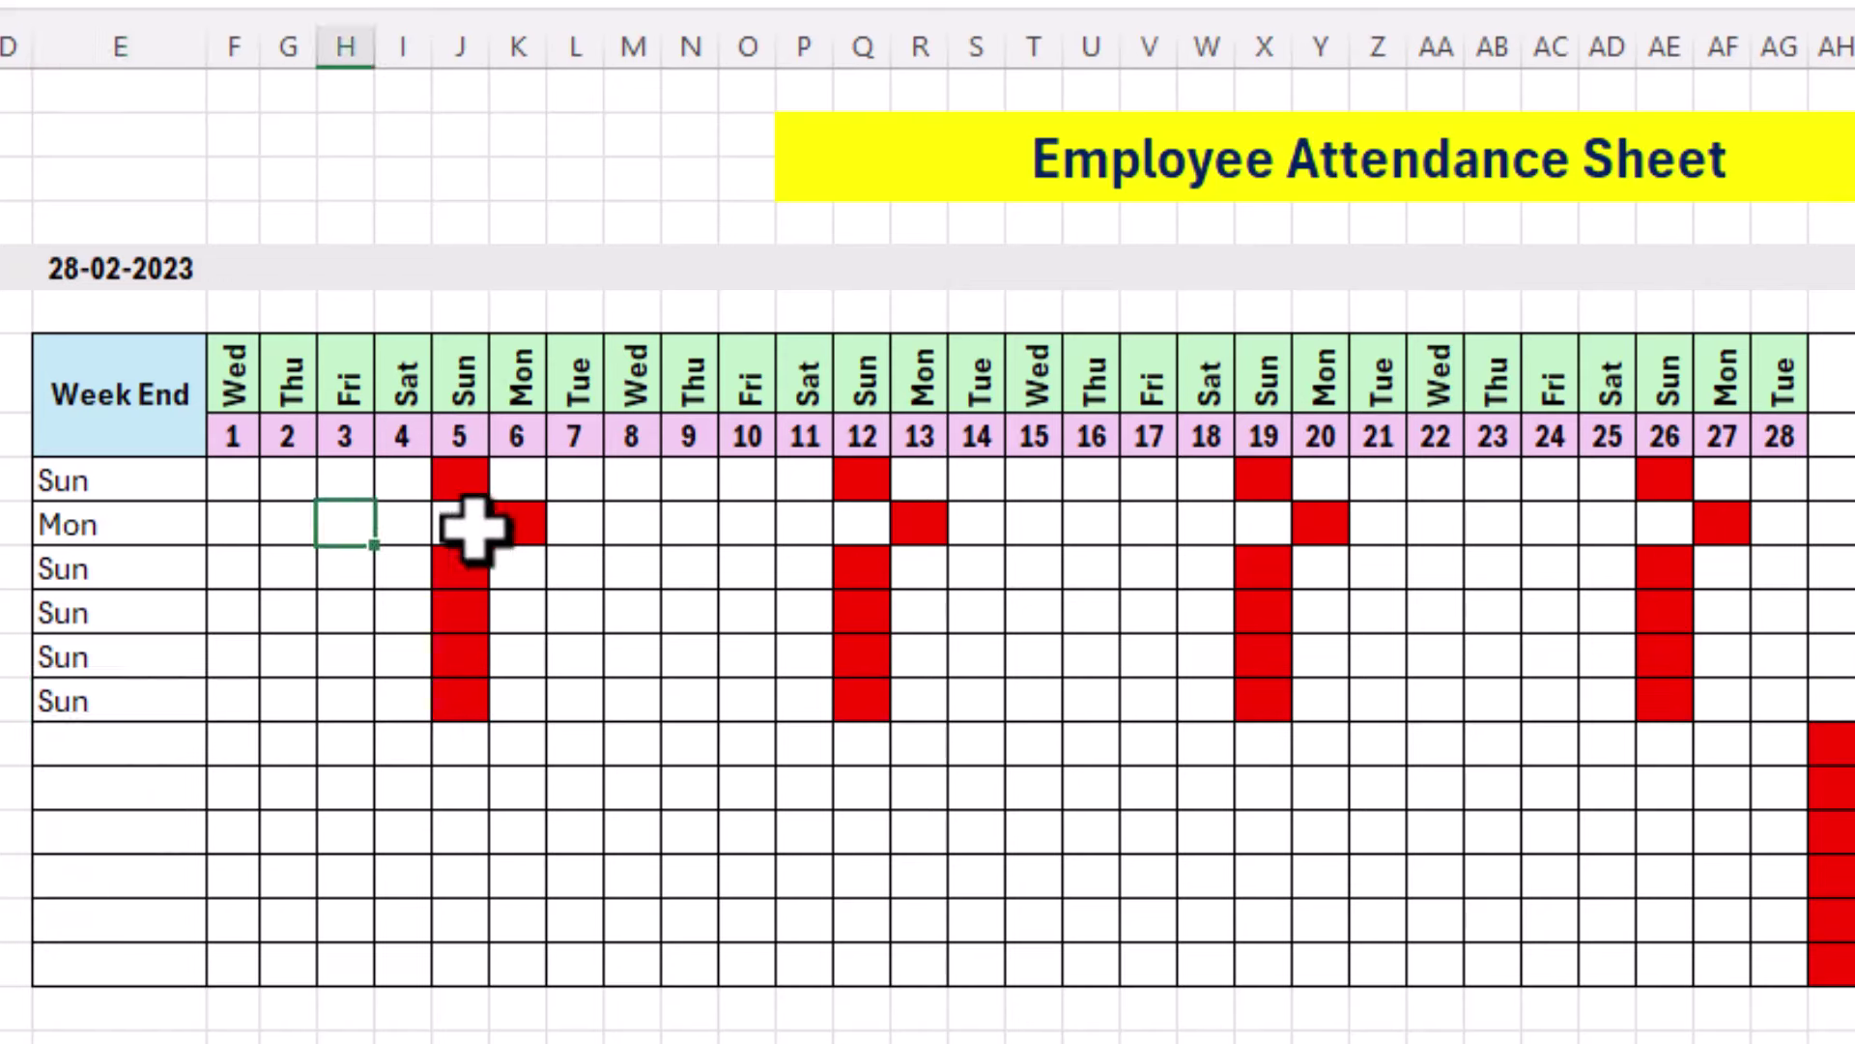
click(510, 526)
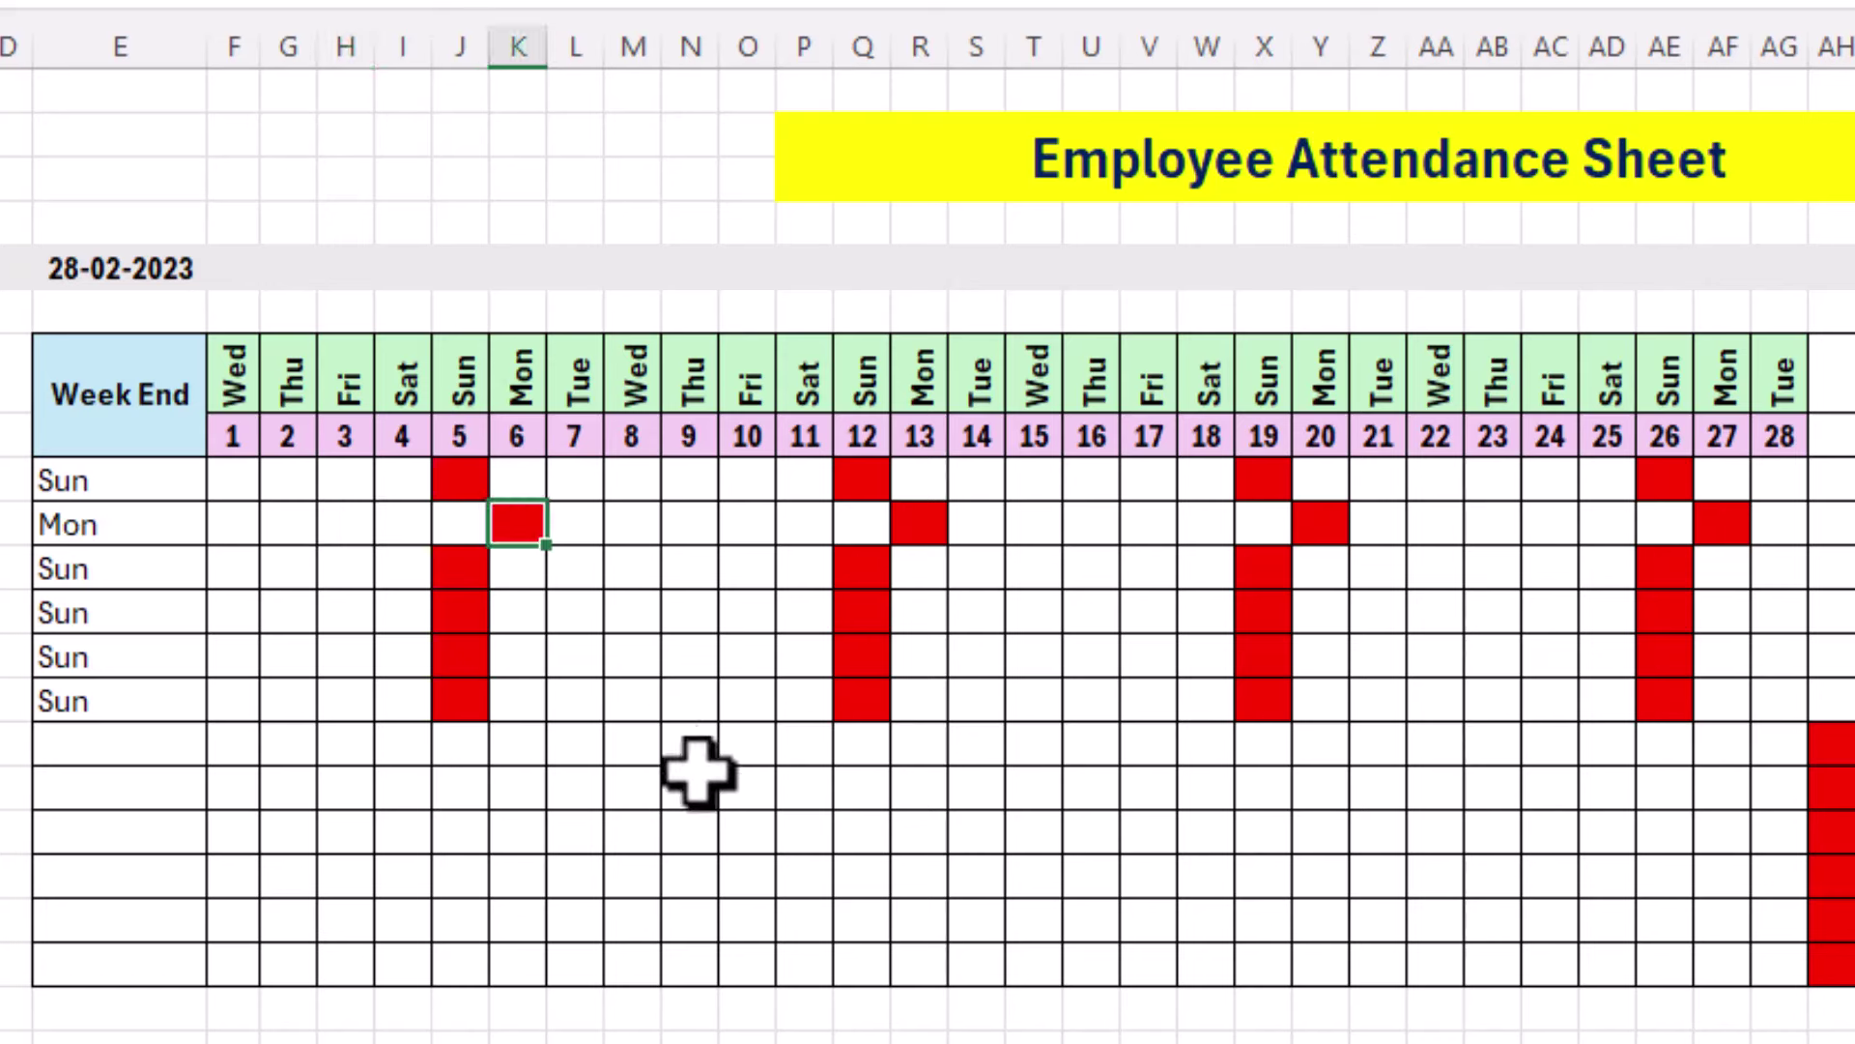
text(8)
key(Return)
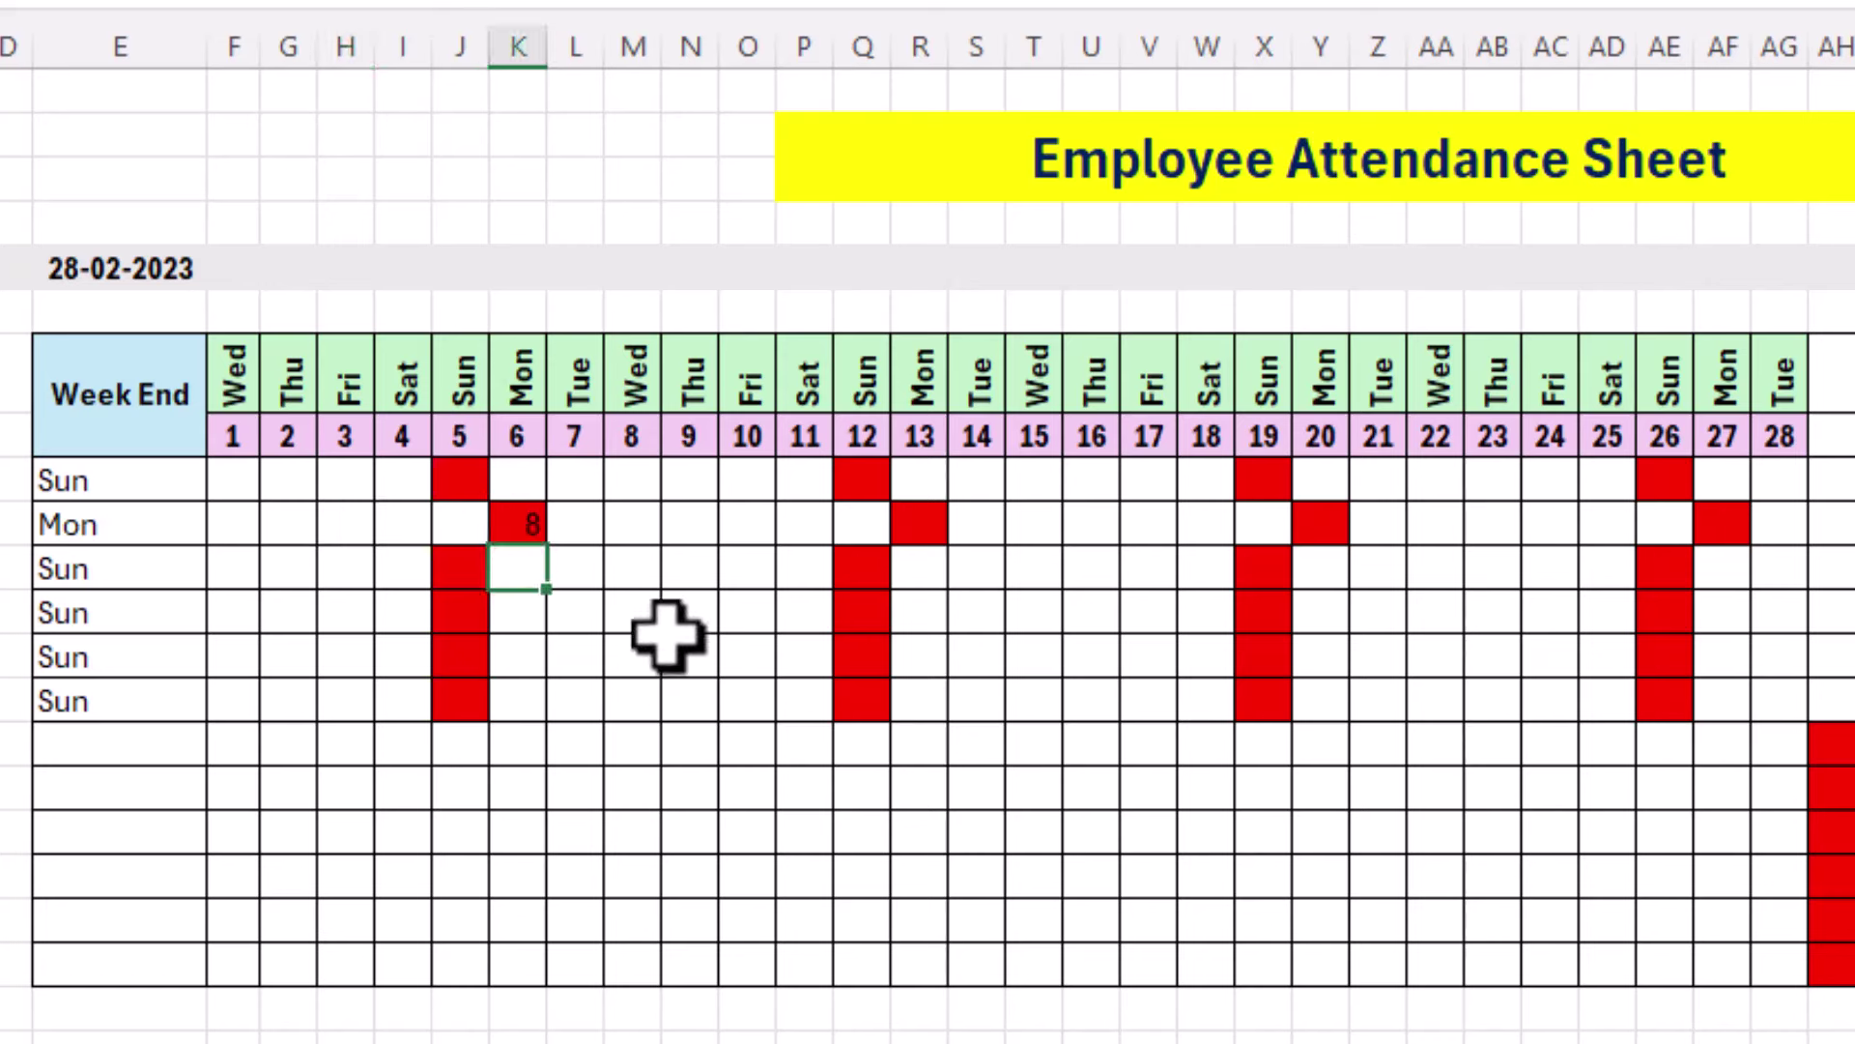
click(536, 524)
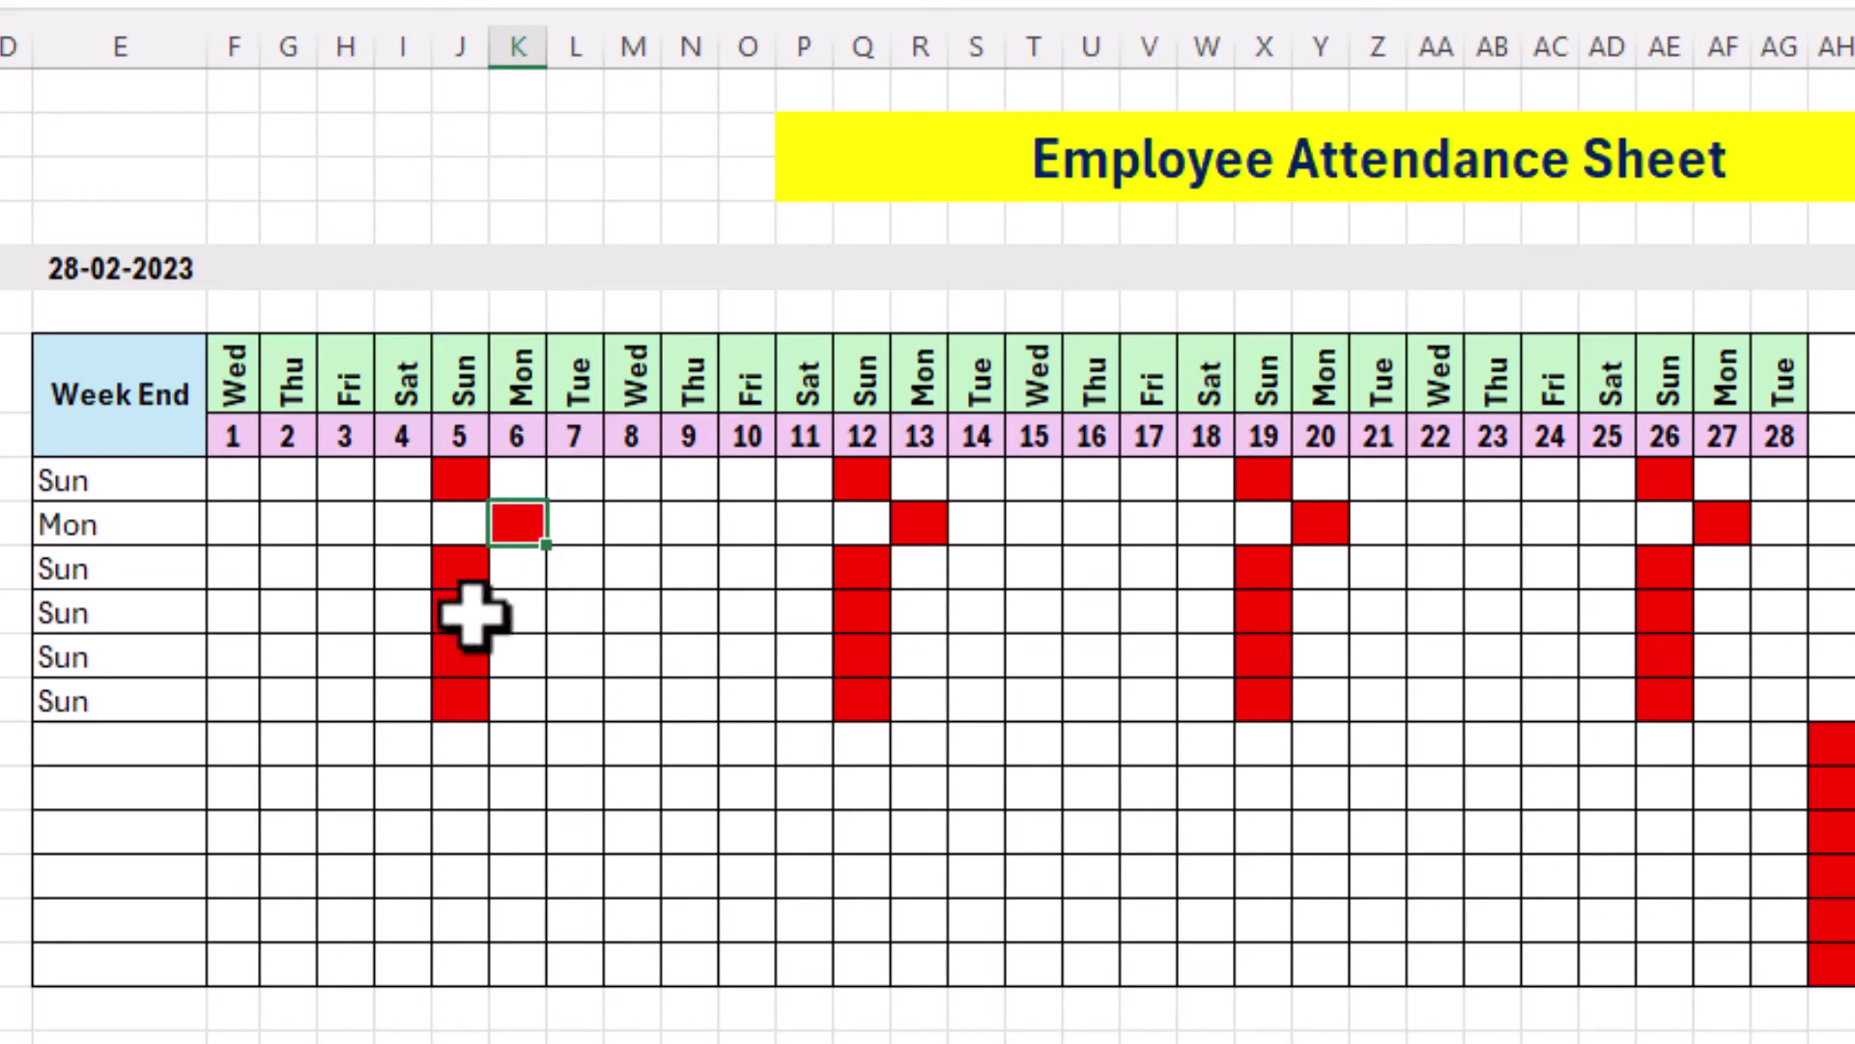
Center the contents of the attendance grid's day cells from F9 down to row 20.
drag(236, 484, 1777, 958)
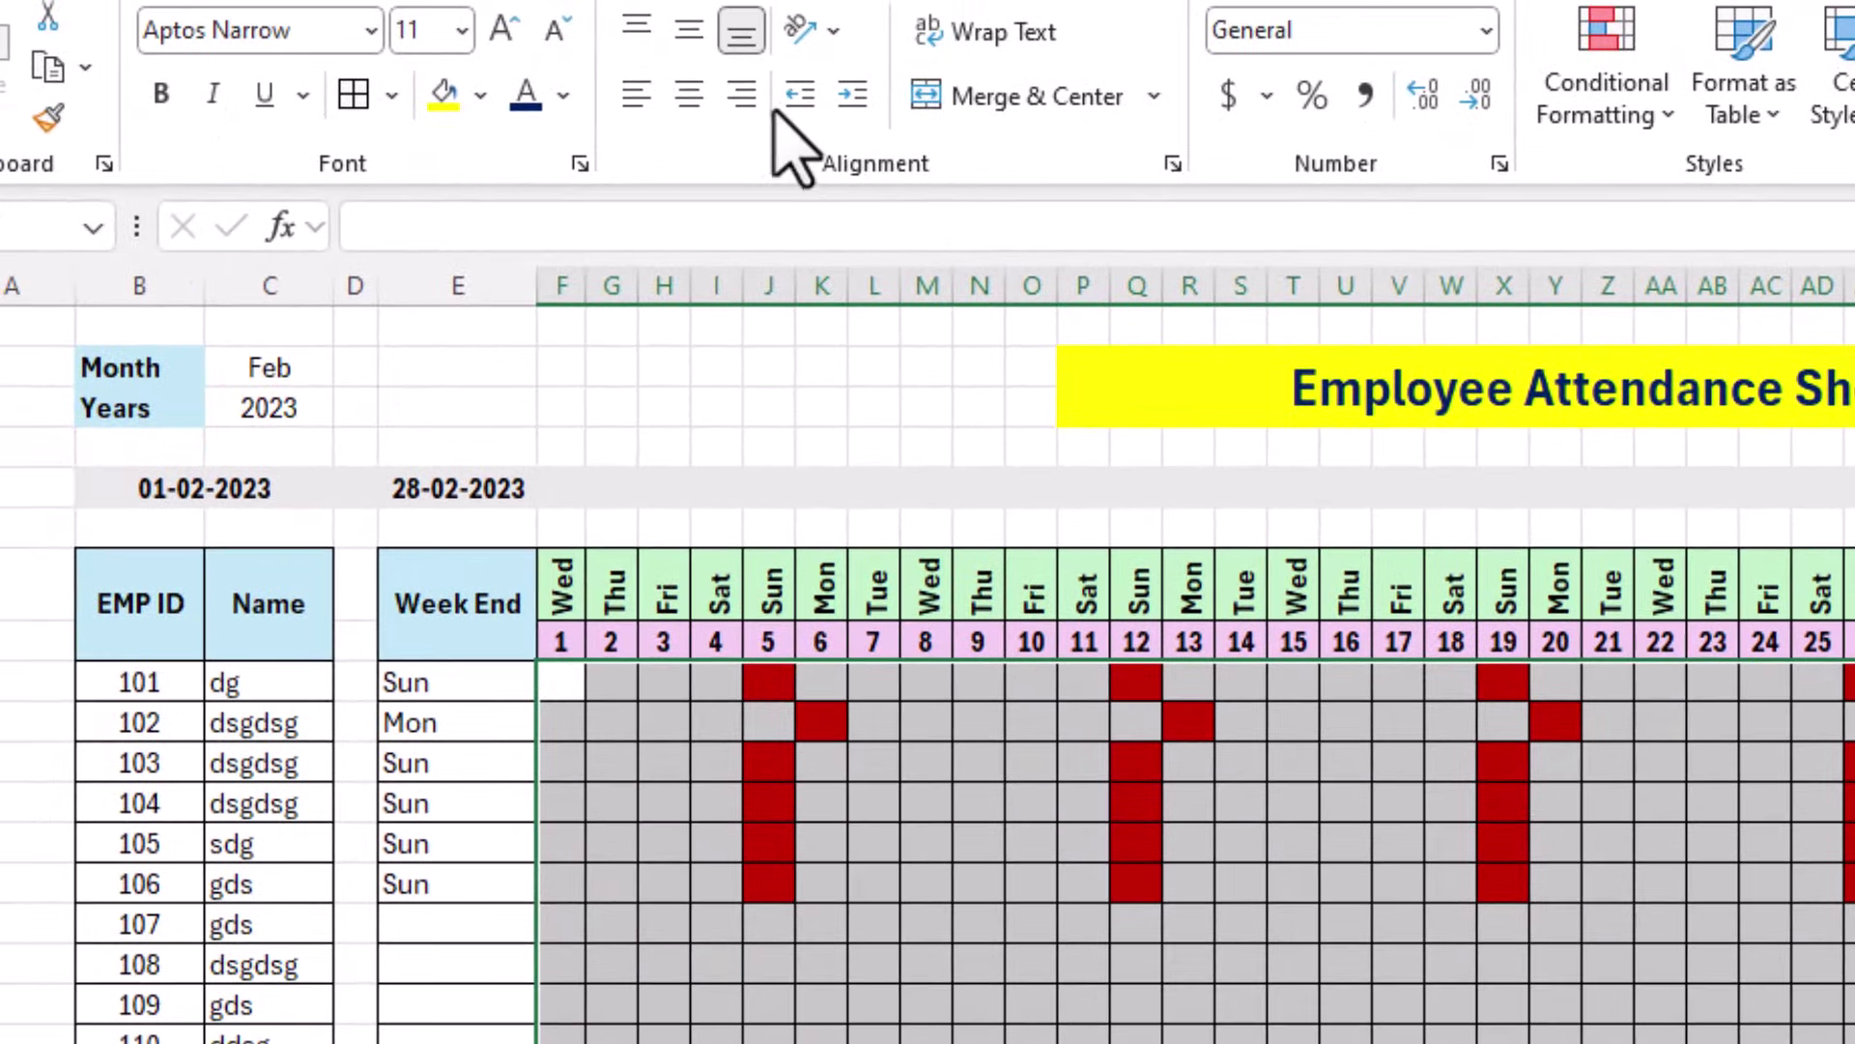
click(690, 93)
click(867, 797)
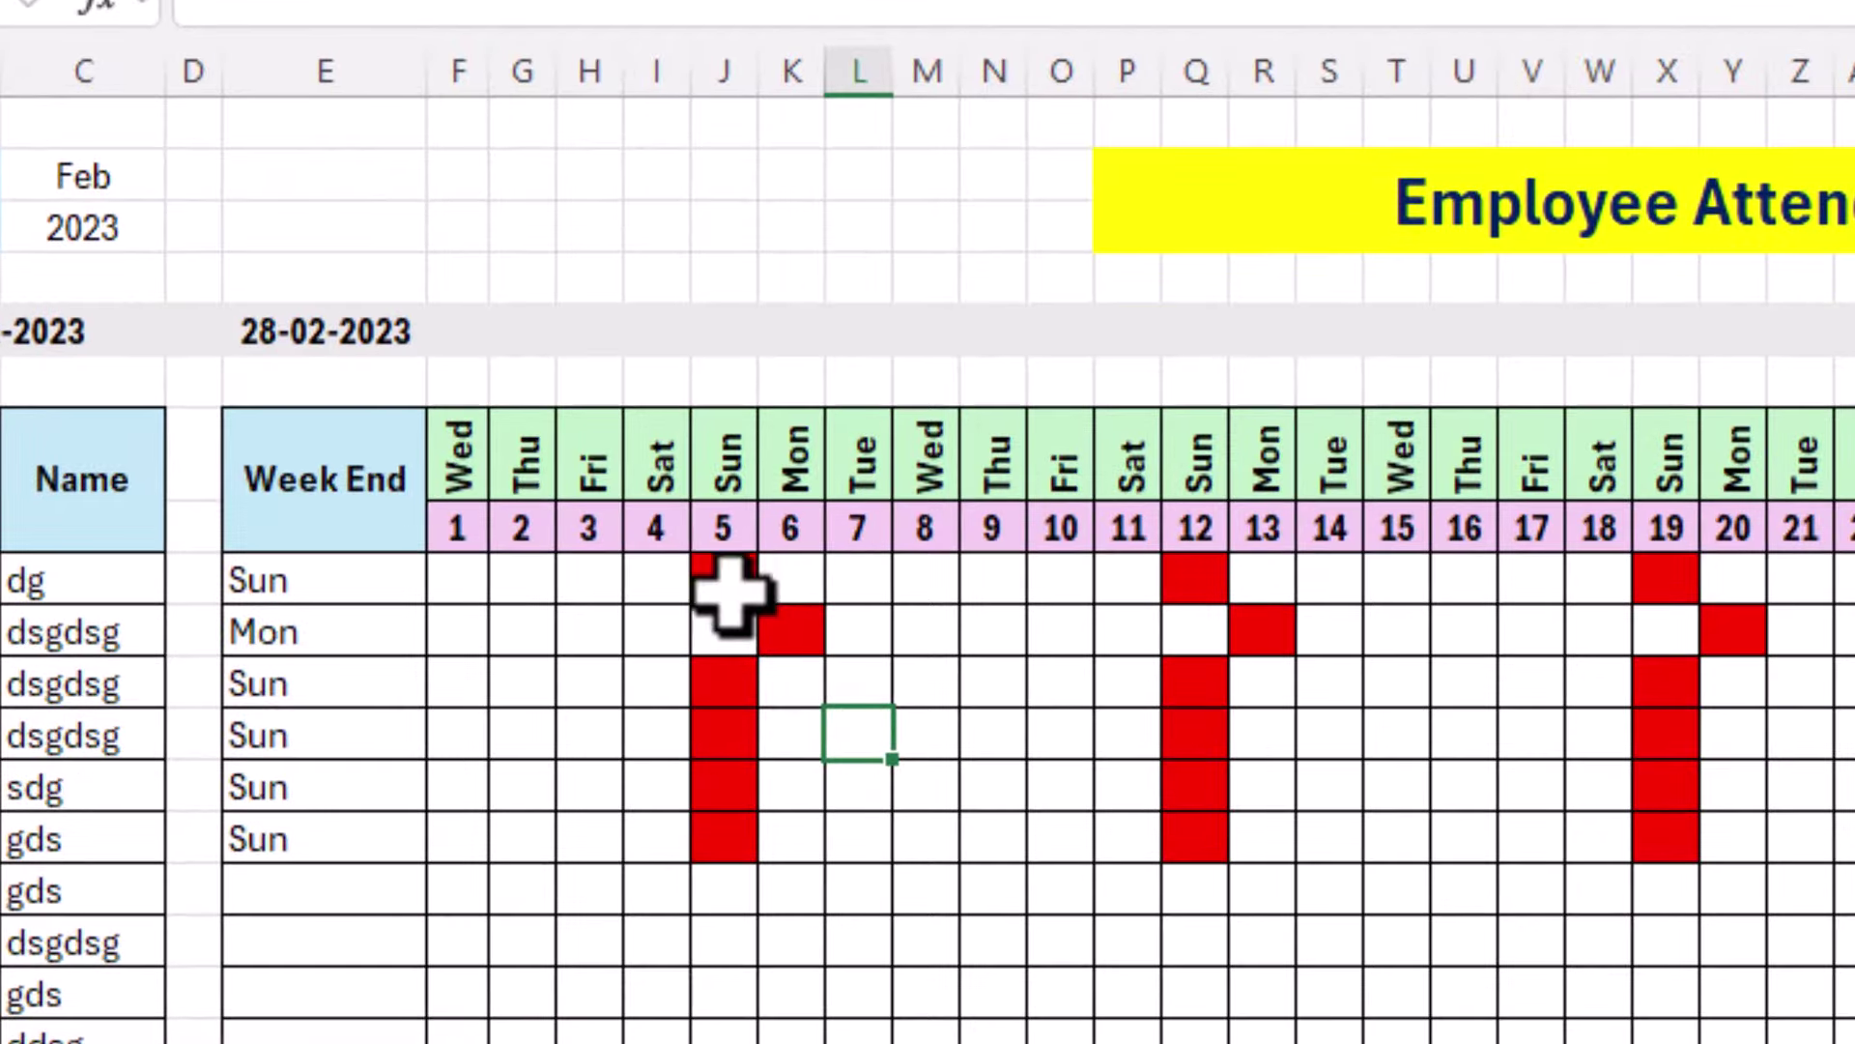
click(762, 668)
Give cell F9 a custom data validation rule with the formula =E9<>F7, comparing the employee's Week End with the day header.
click(468, 580)
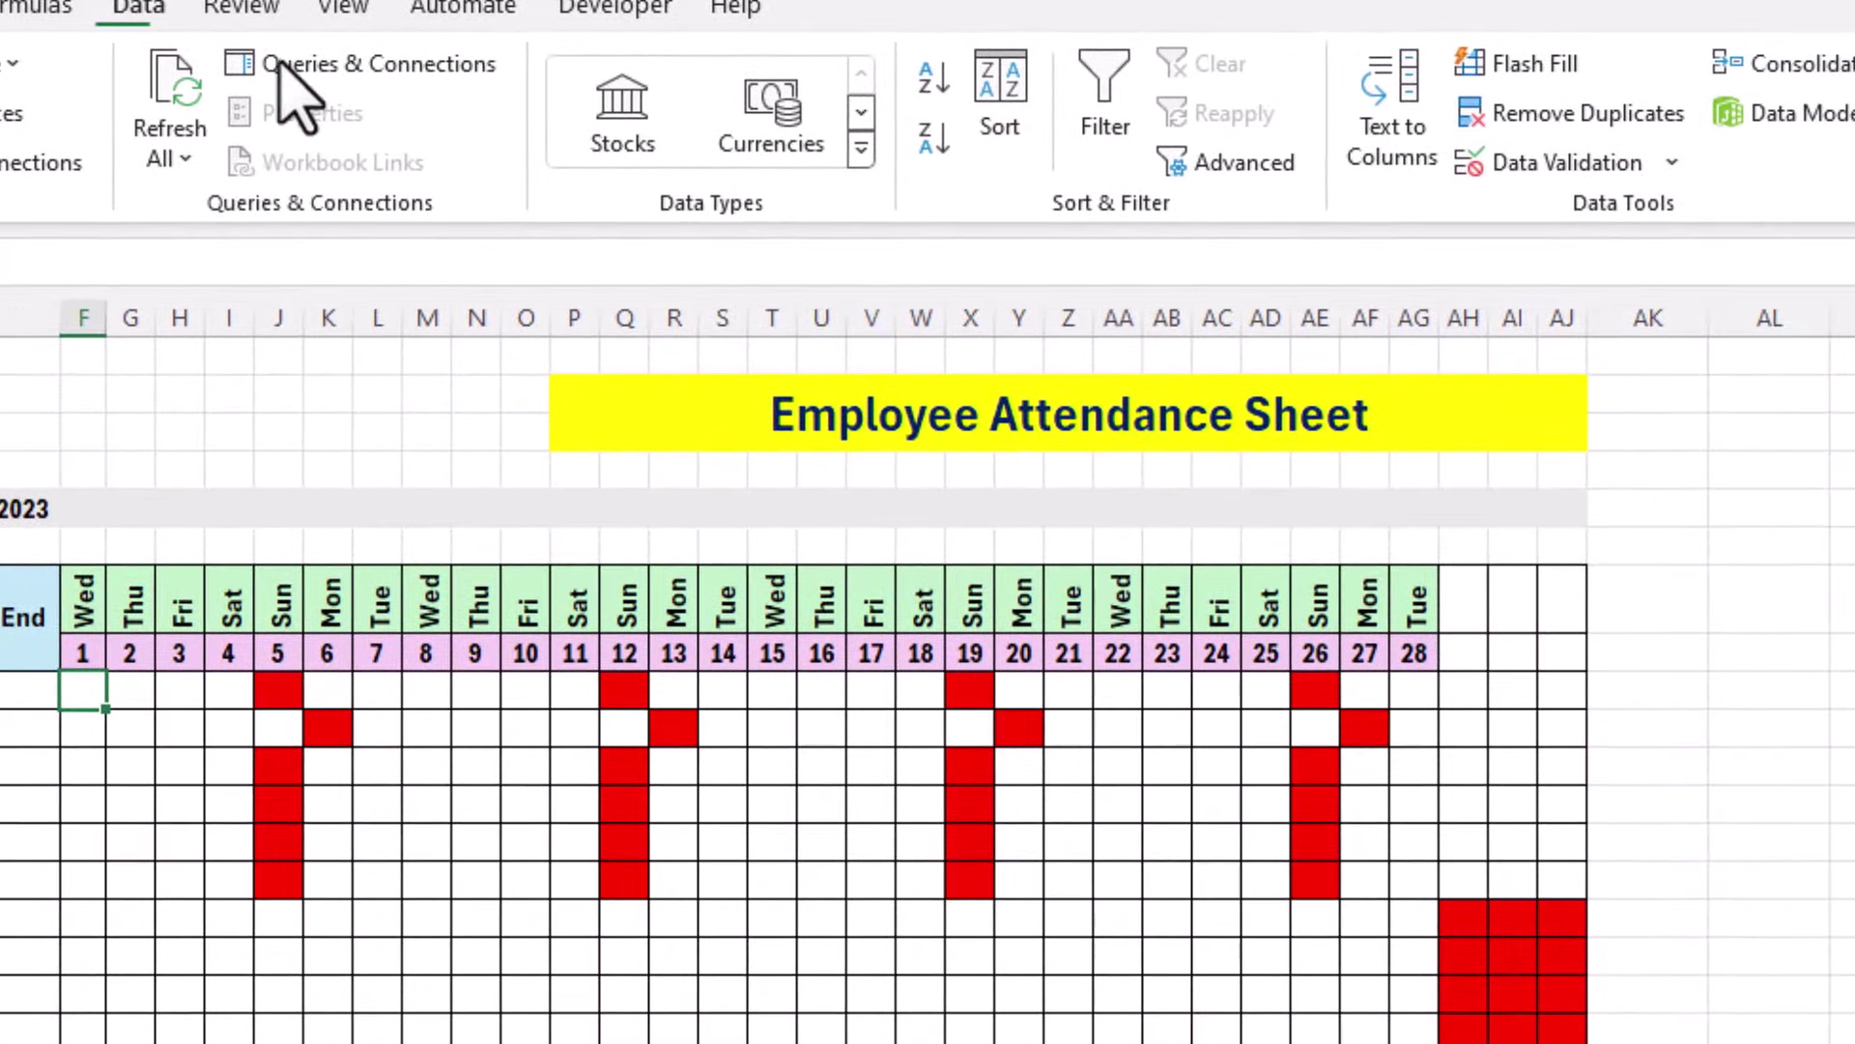
click(1537, 163)
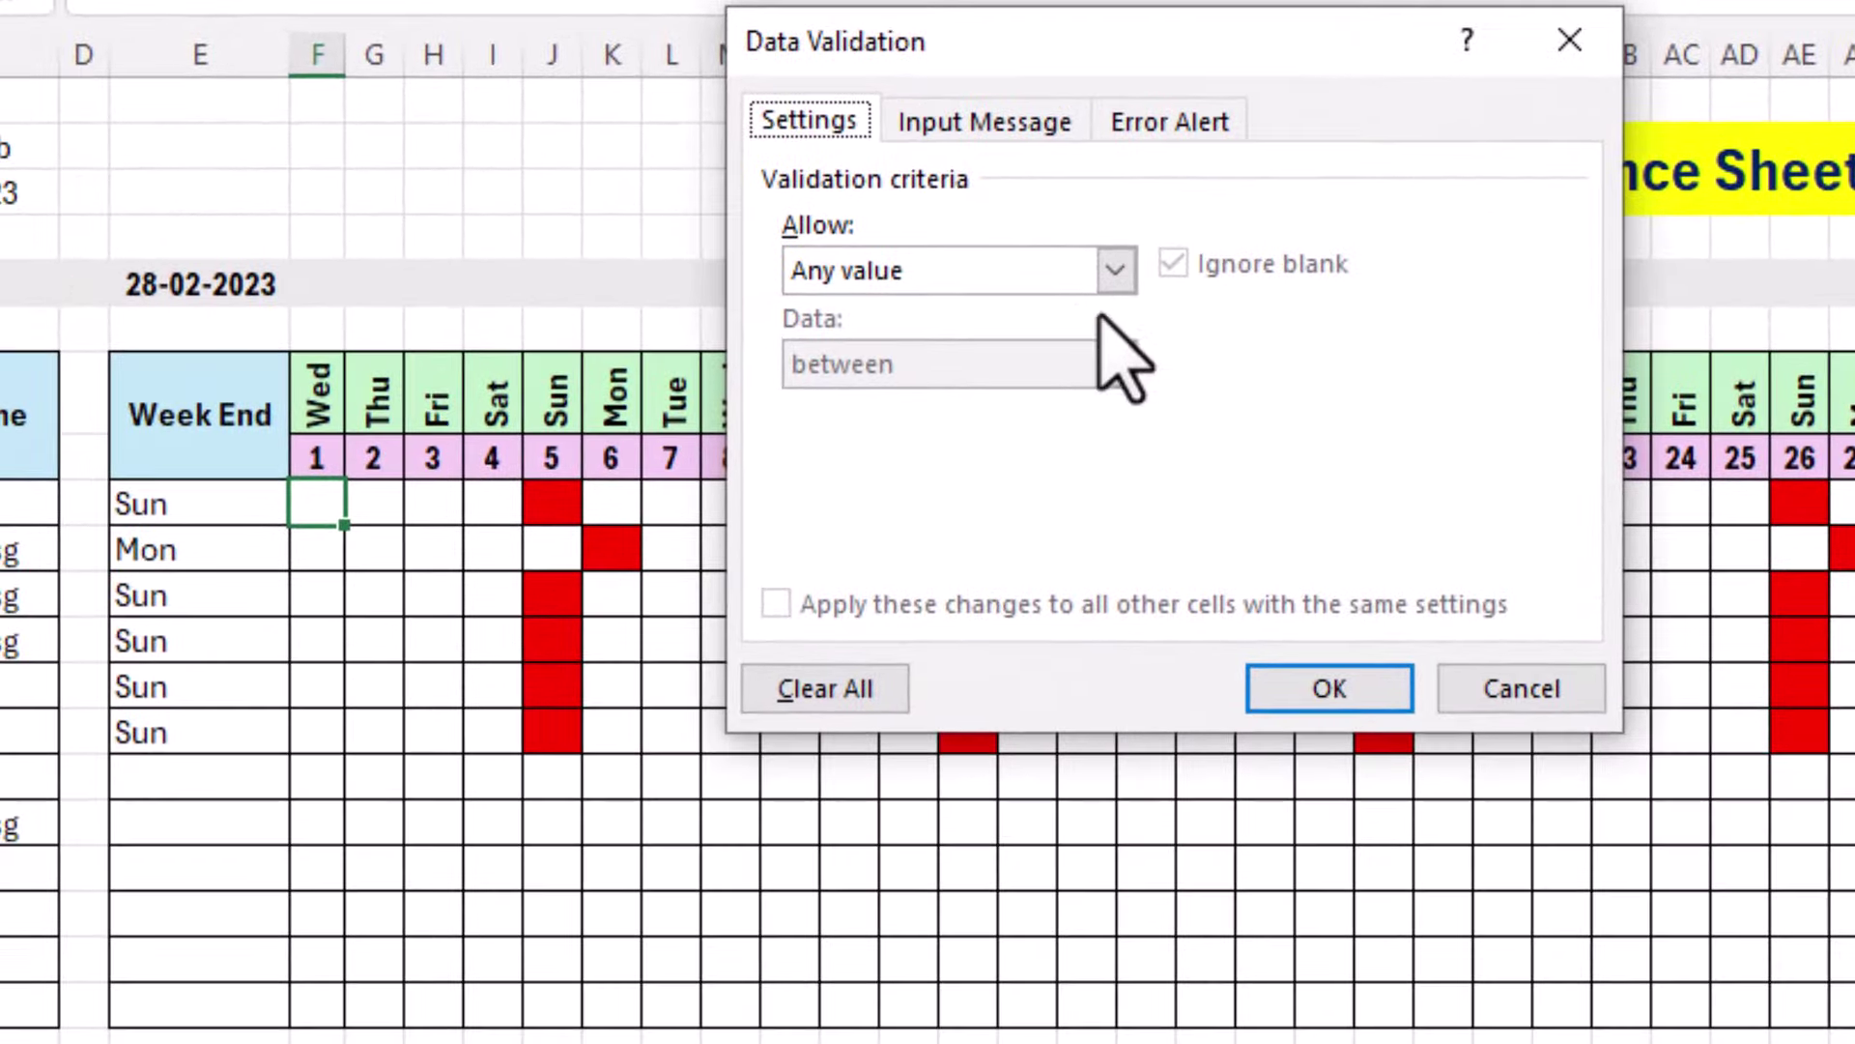
click(1114, 272)
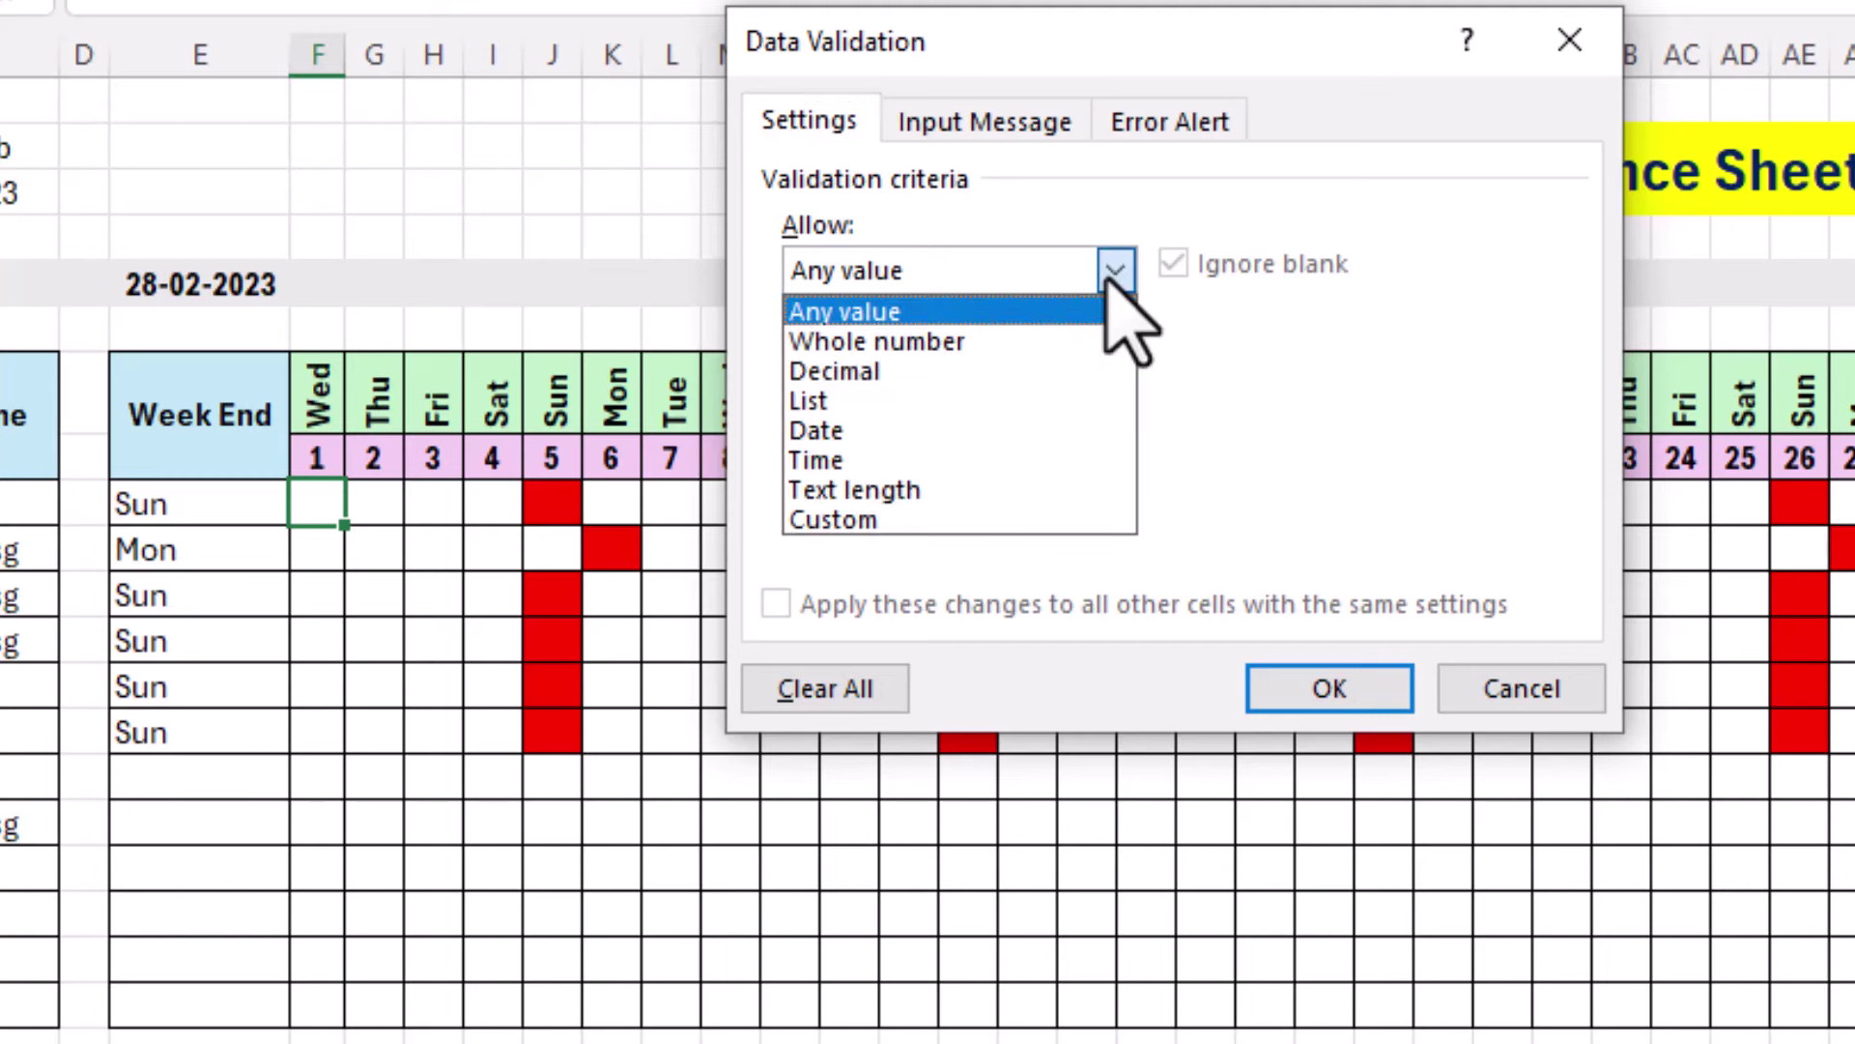
click(874, 520)
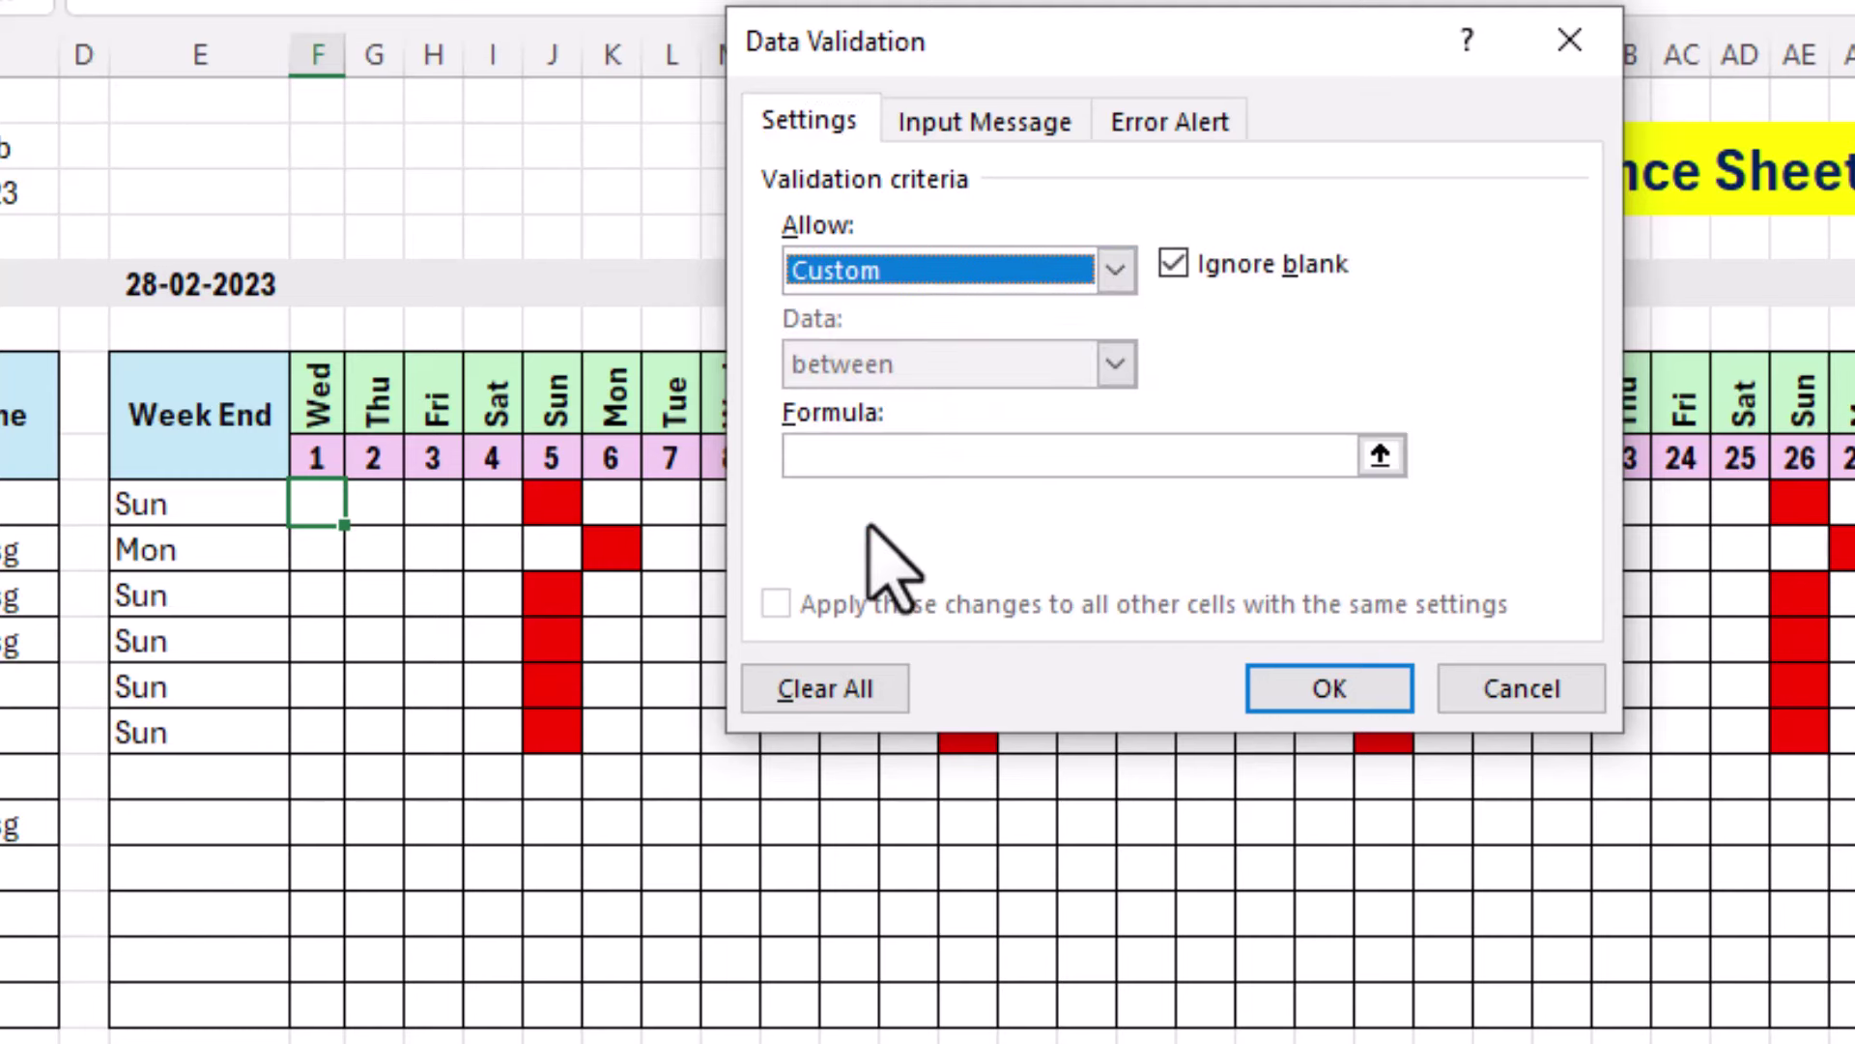
click(903, 459)
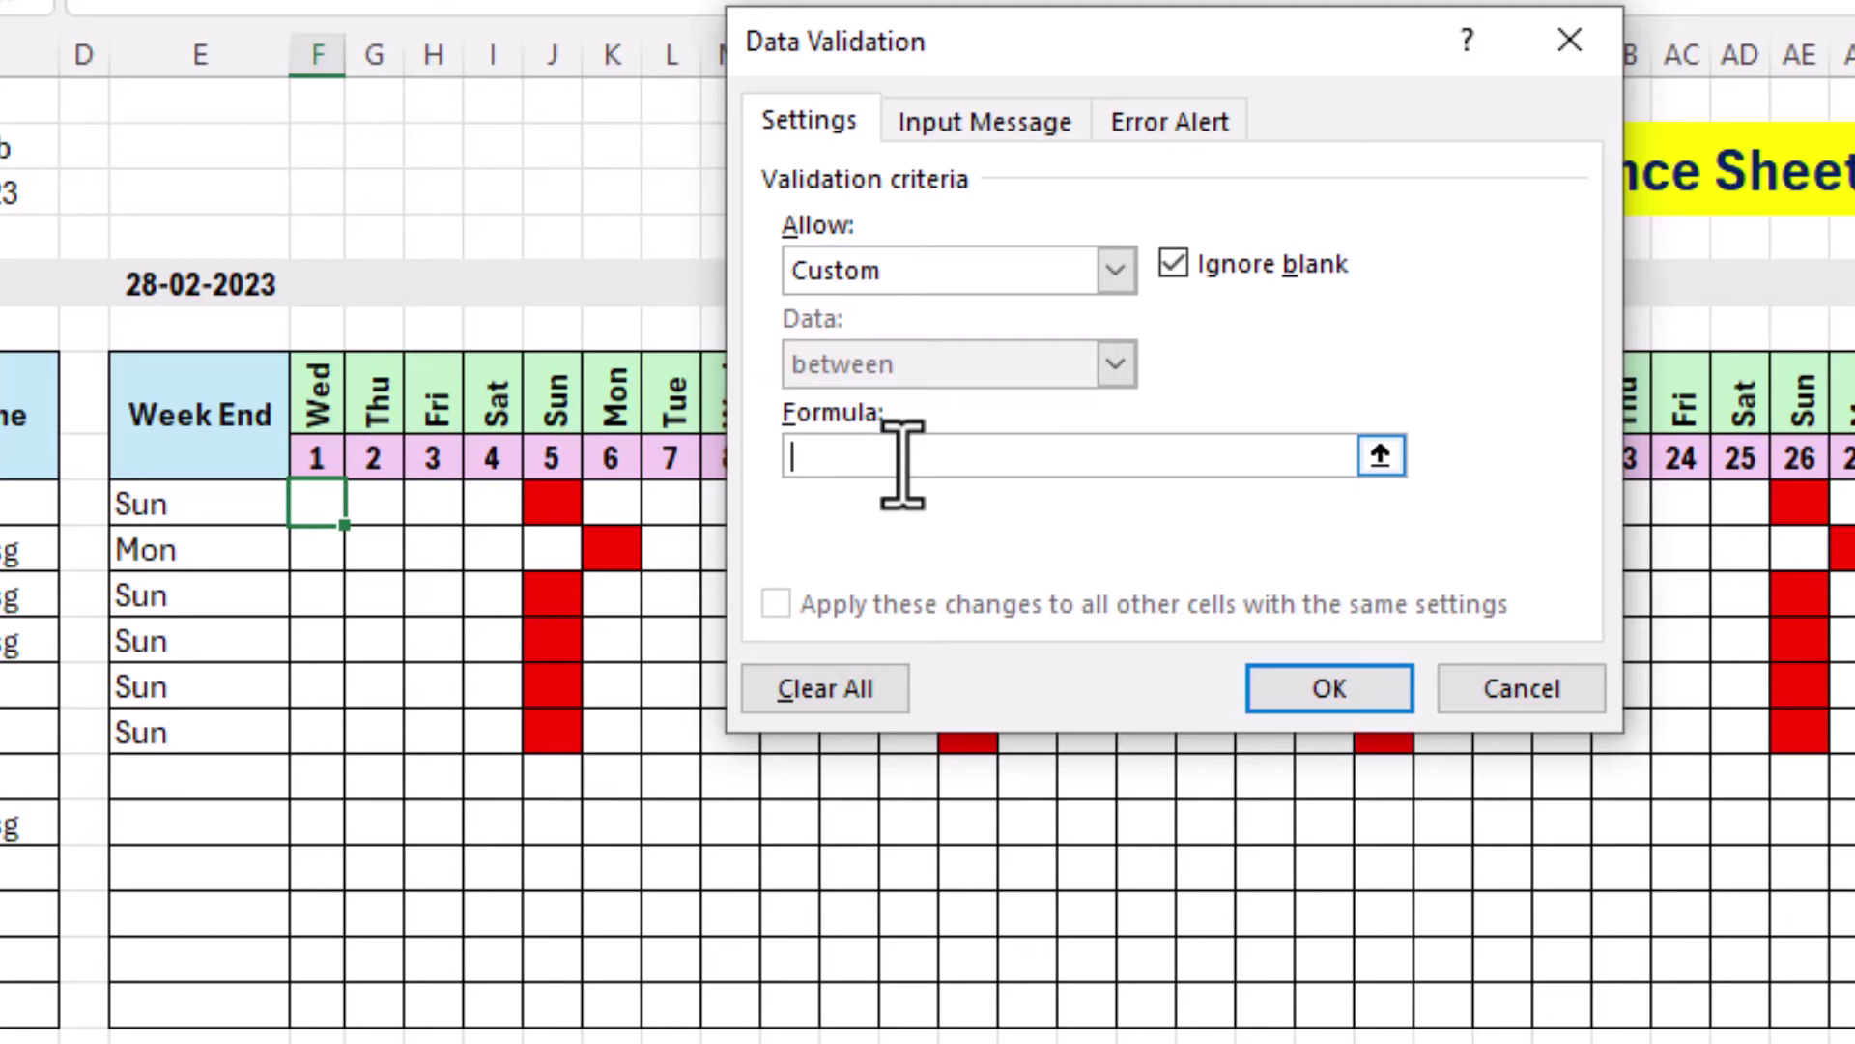
text(=)
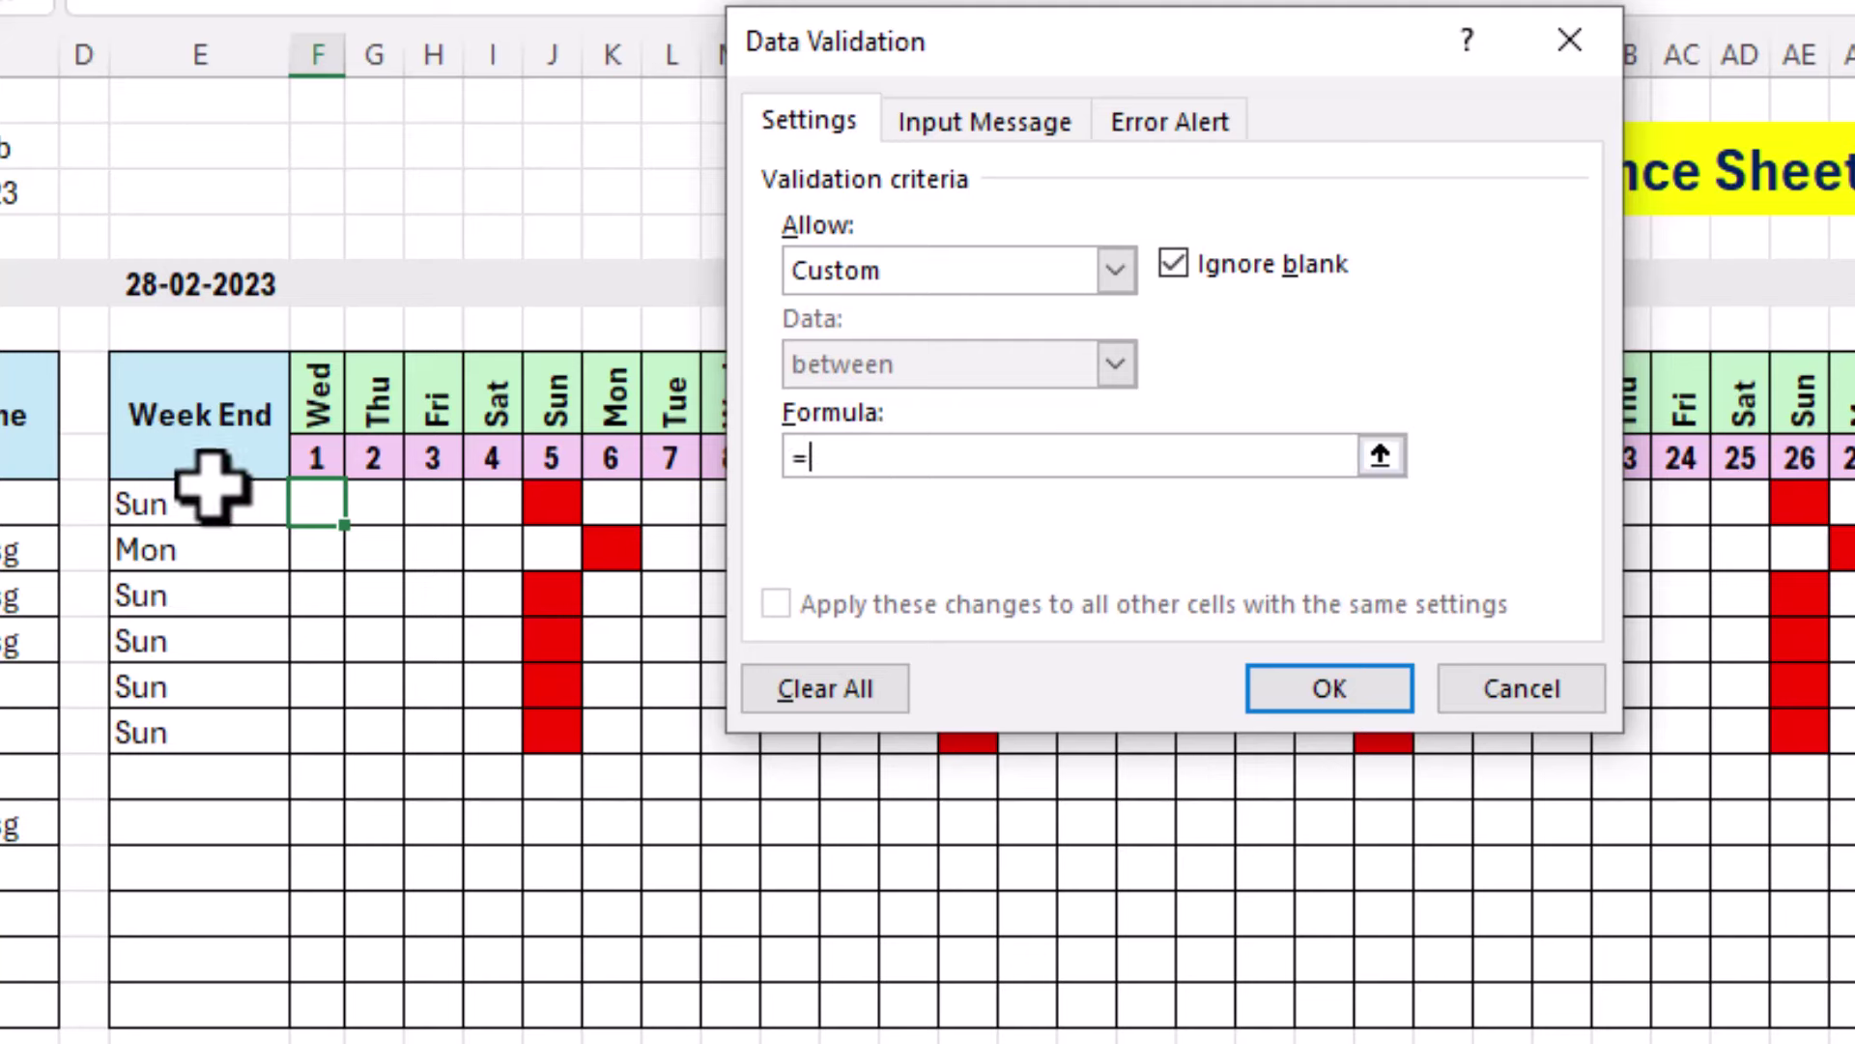
click(208, 497)
text(=)
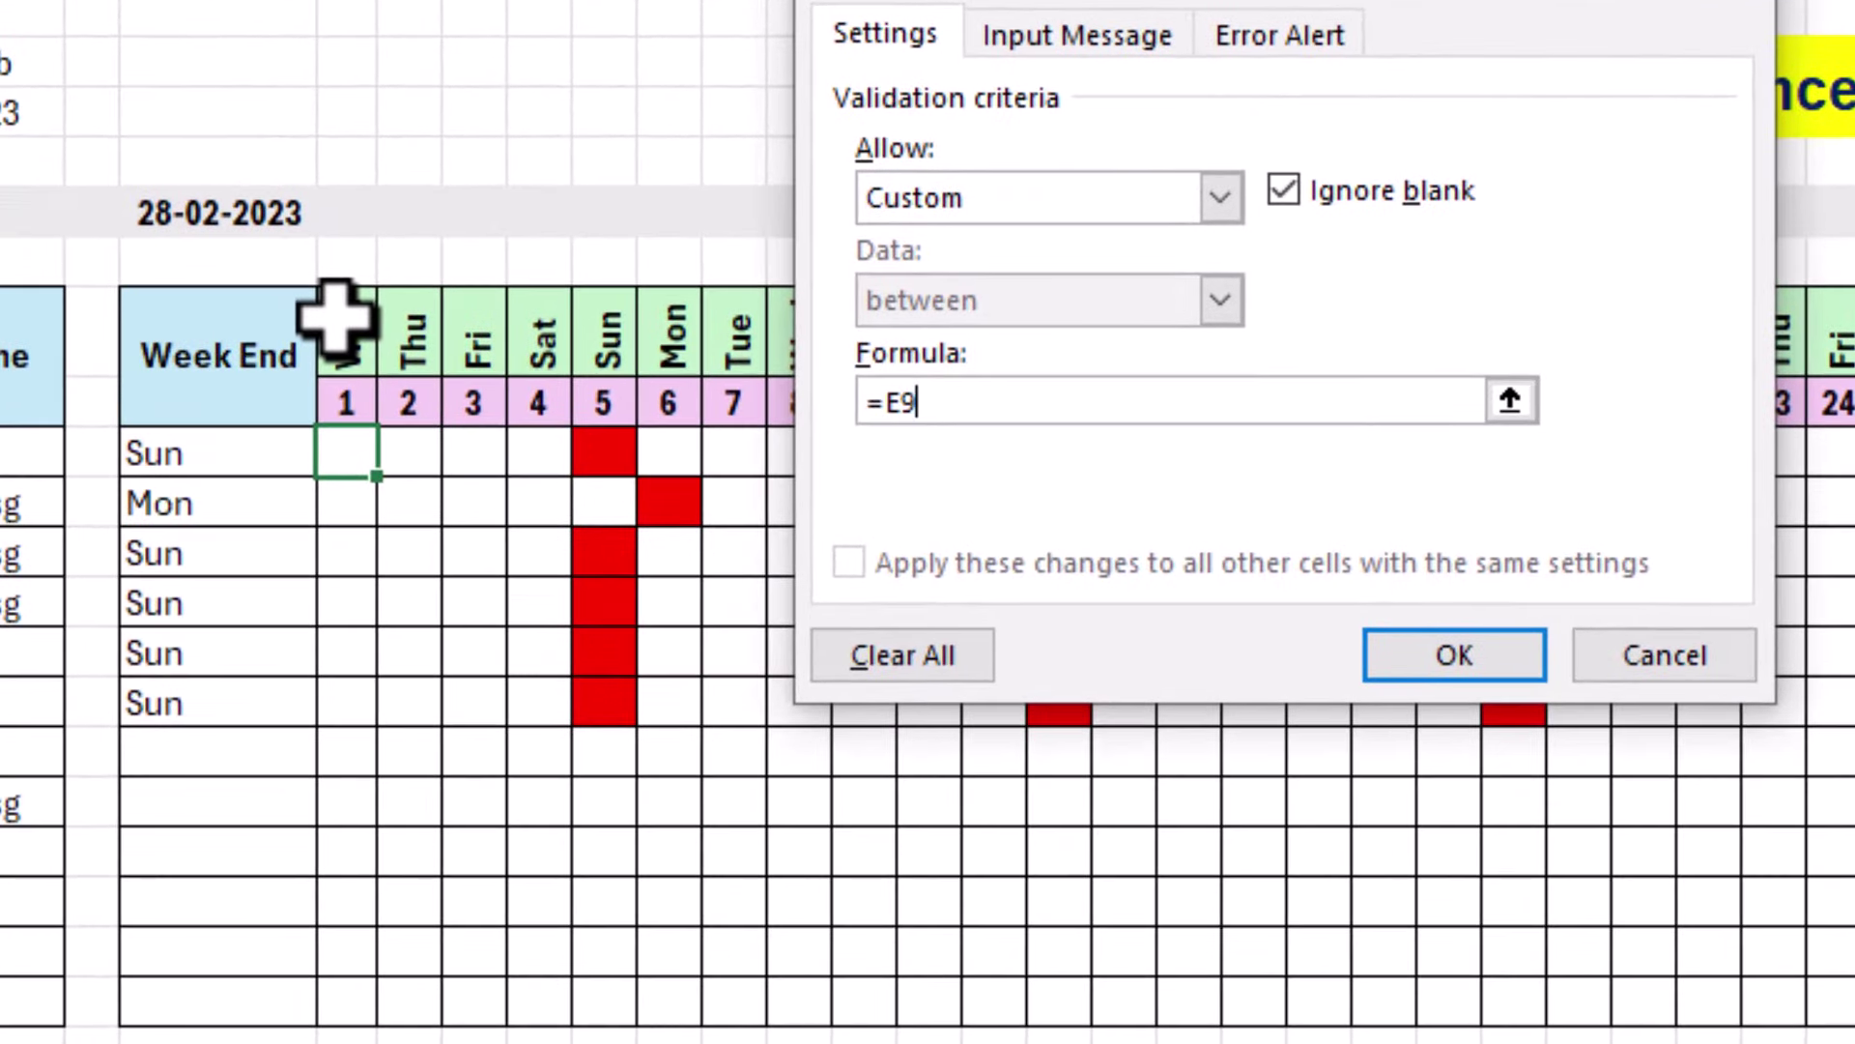
click(336, 316)
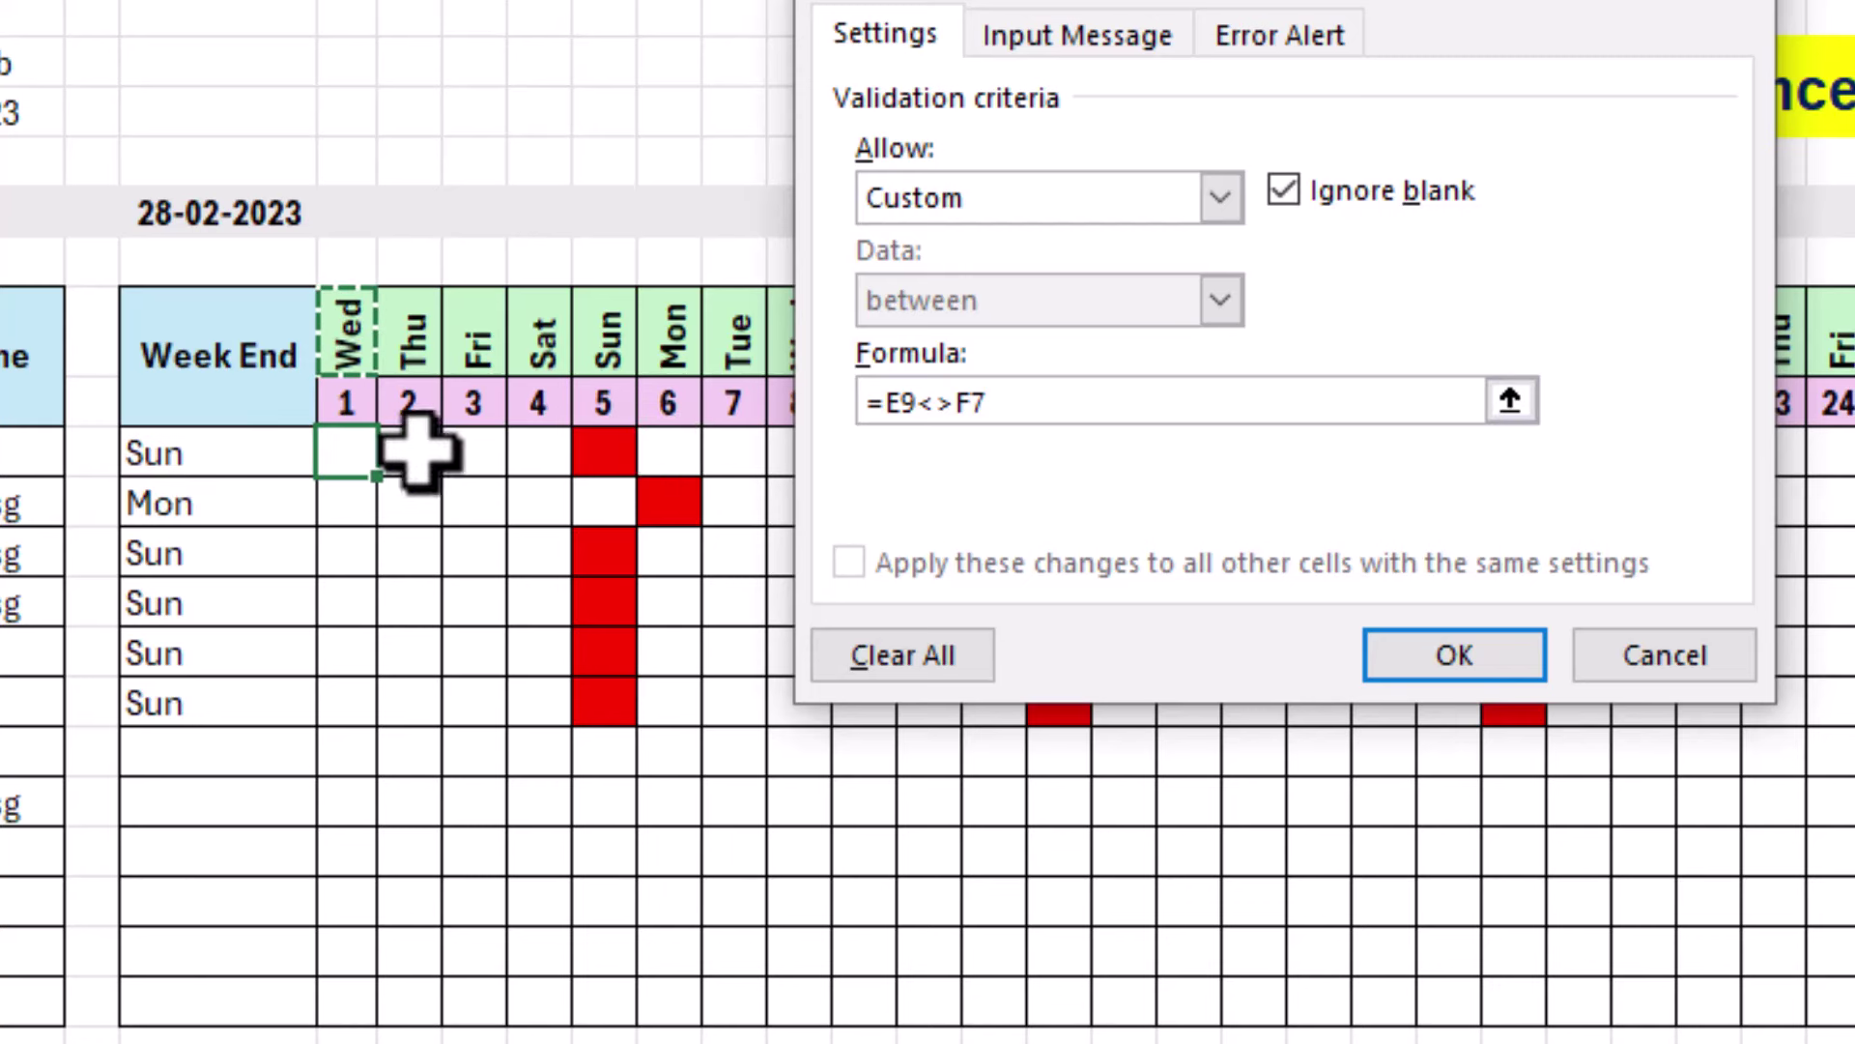
Anchor the validation formula as =$E9<>F$7, apply it, and fill F9 across the day columns down to row 20.
click(894, 405)
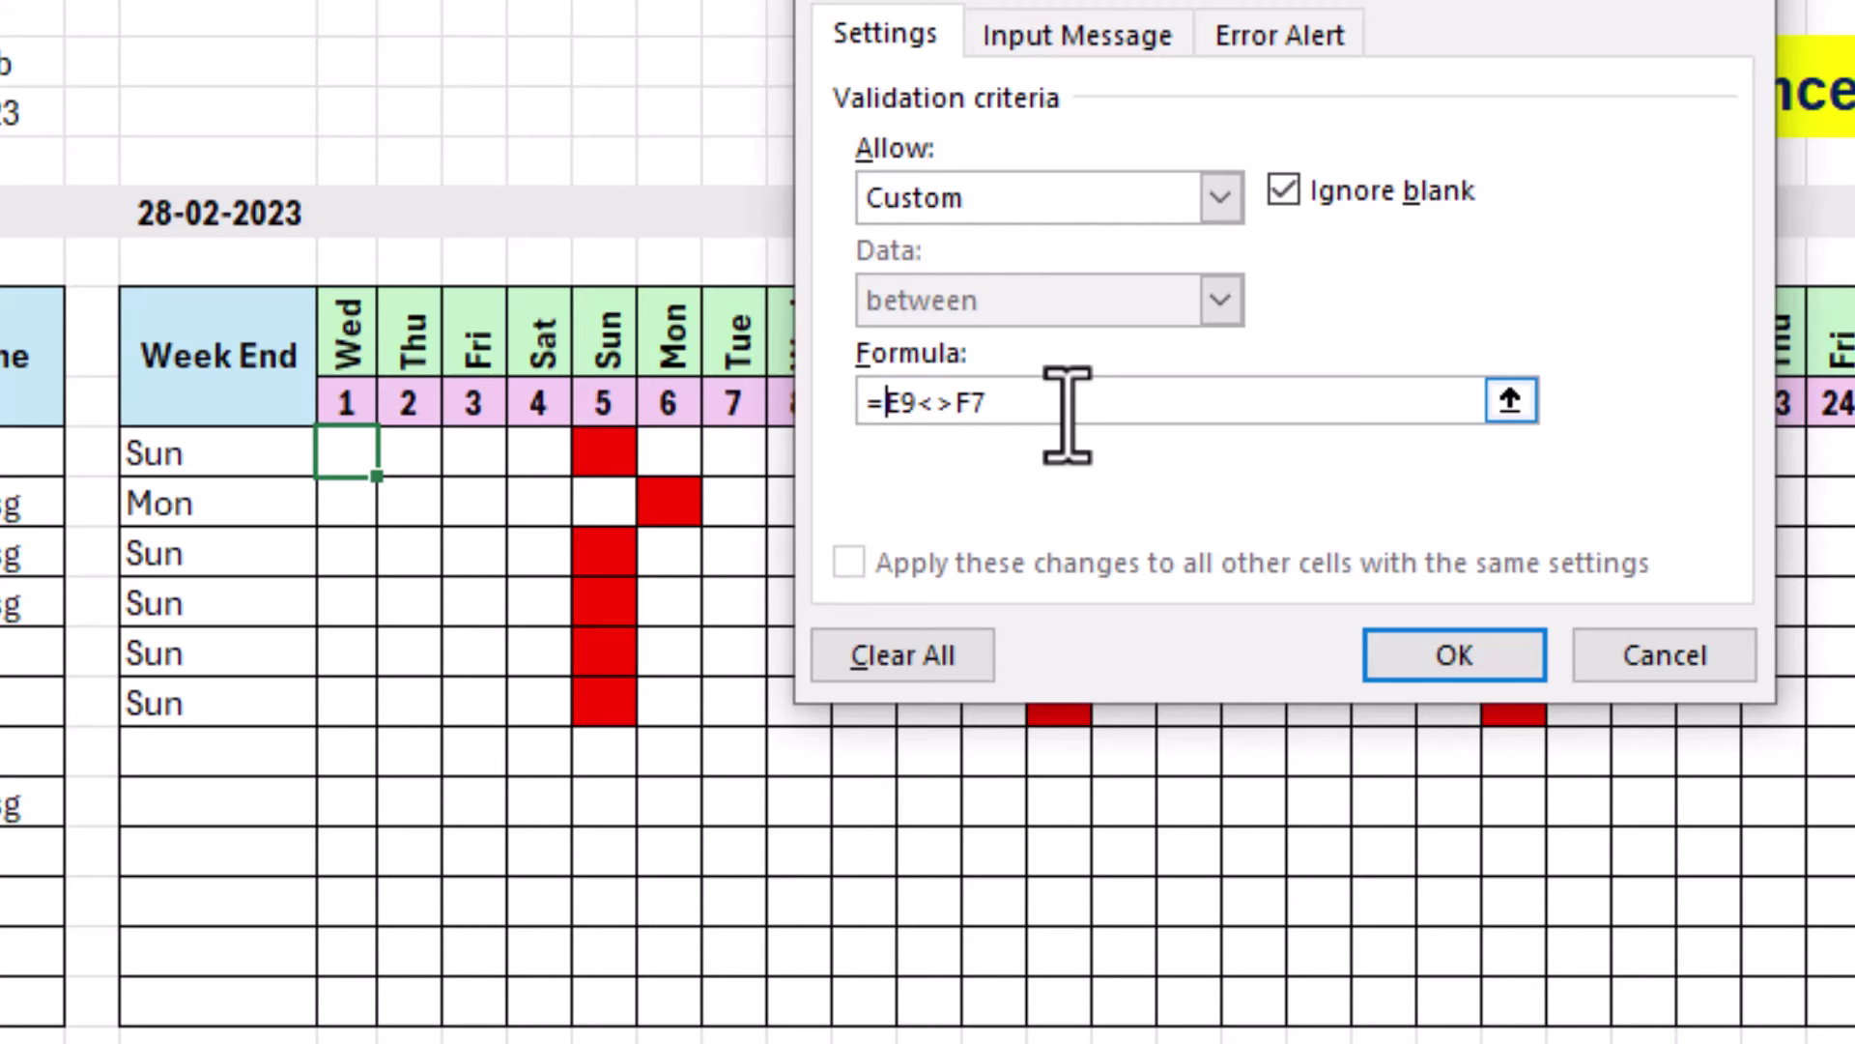
text($)
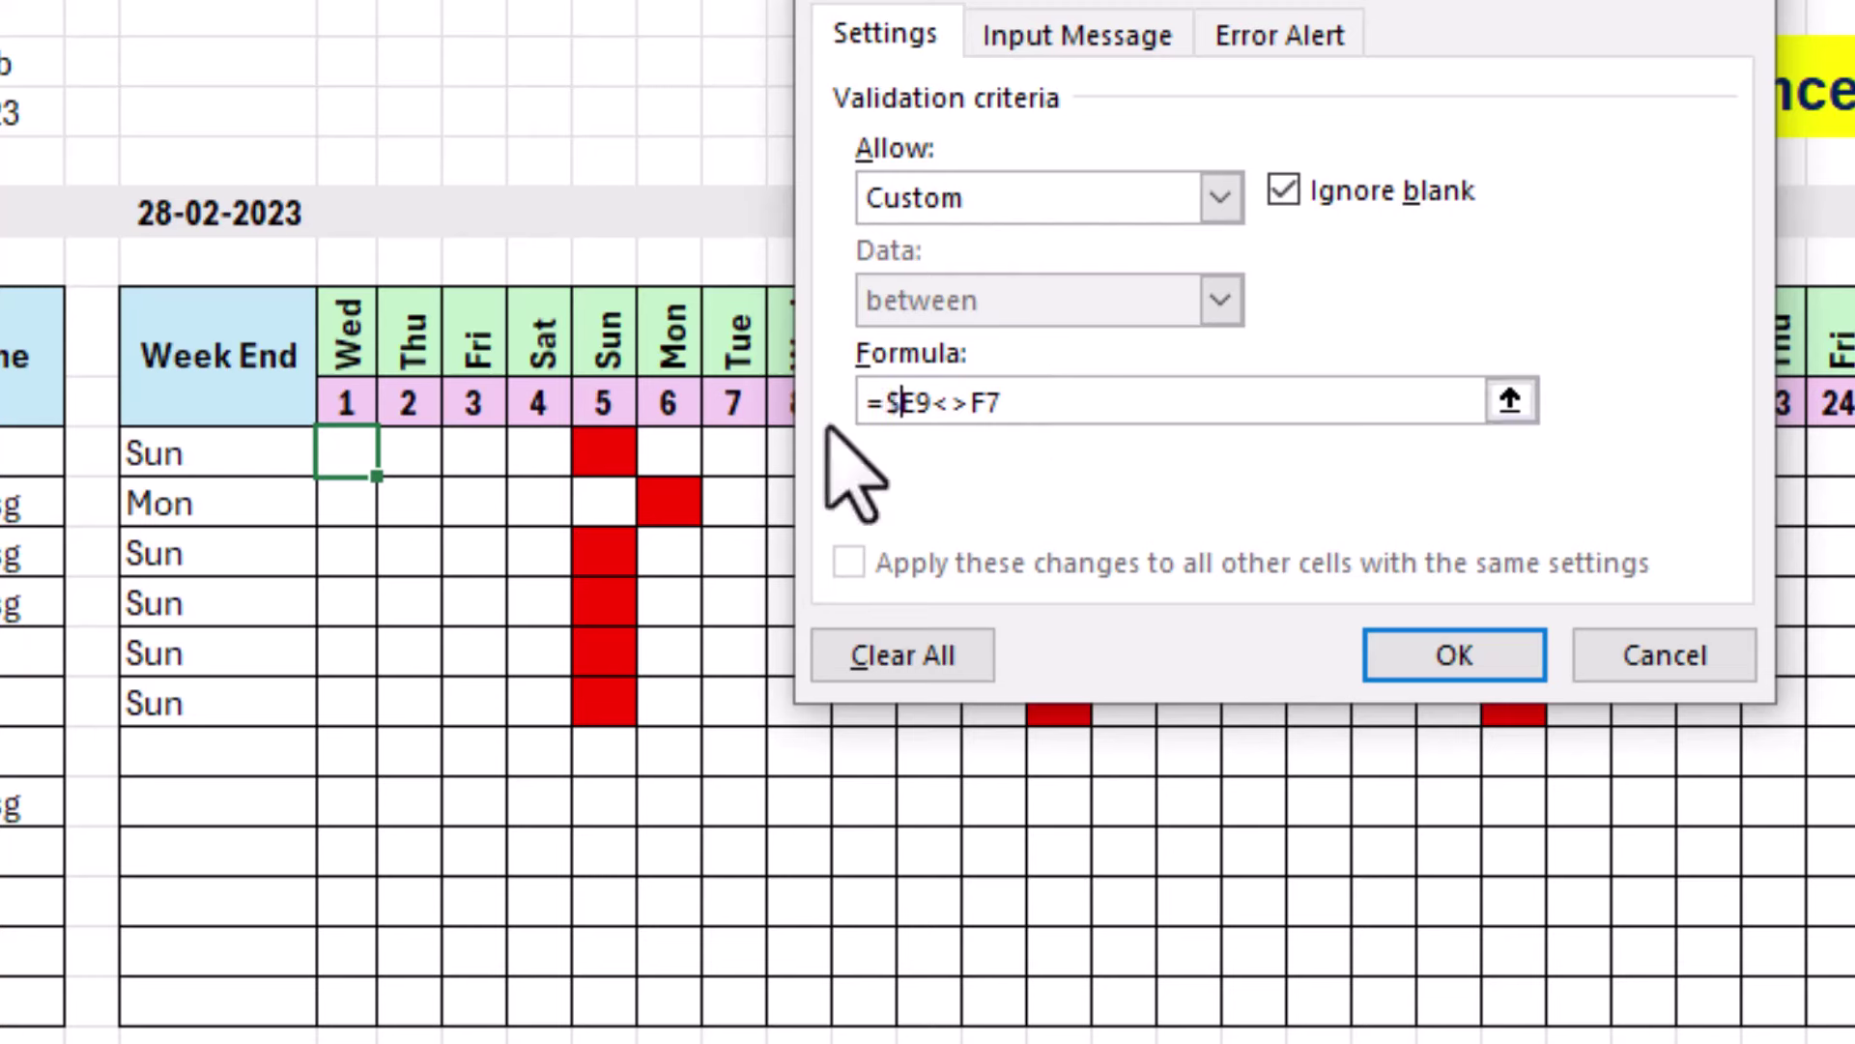
click(983, 402)
text($)
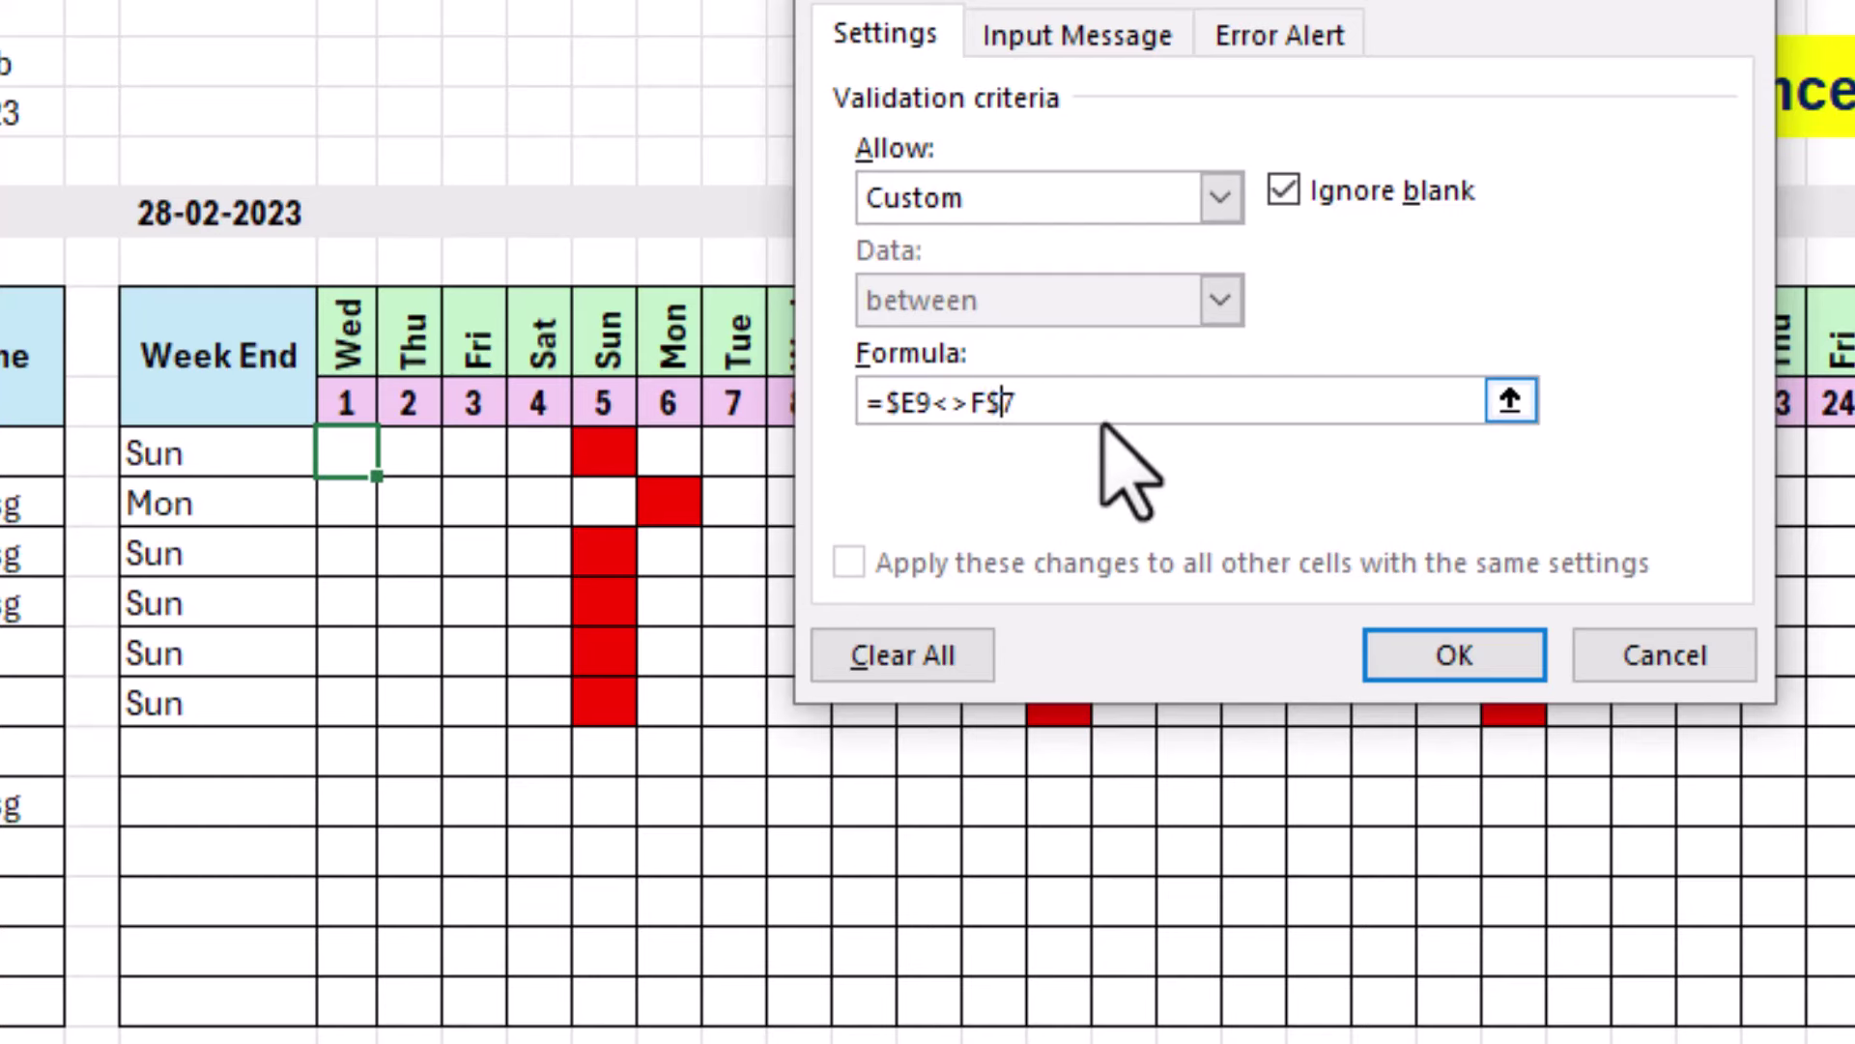
click(1535, 661)
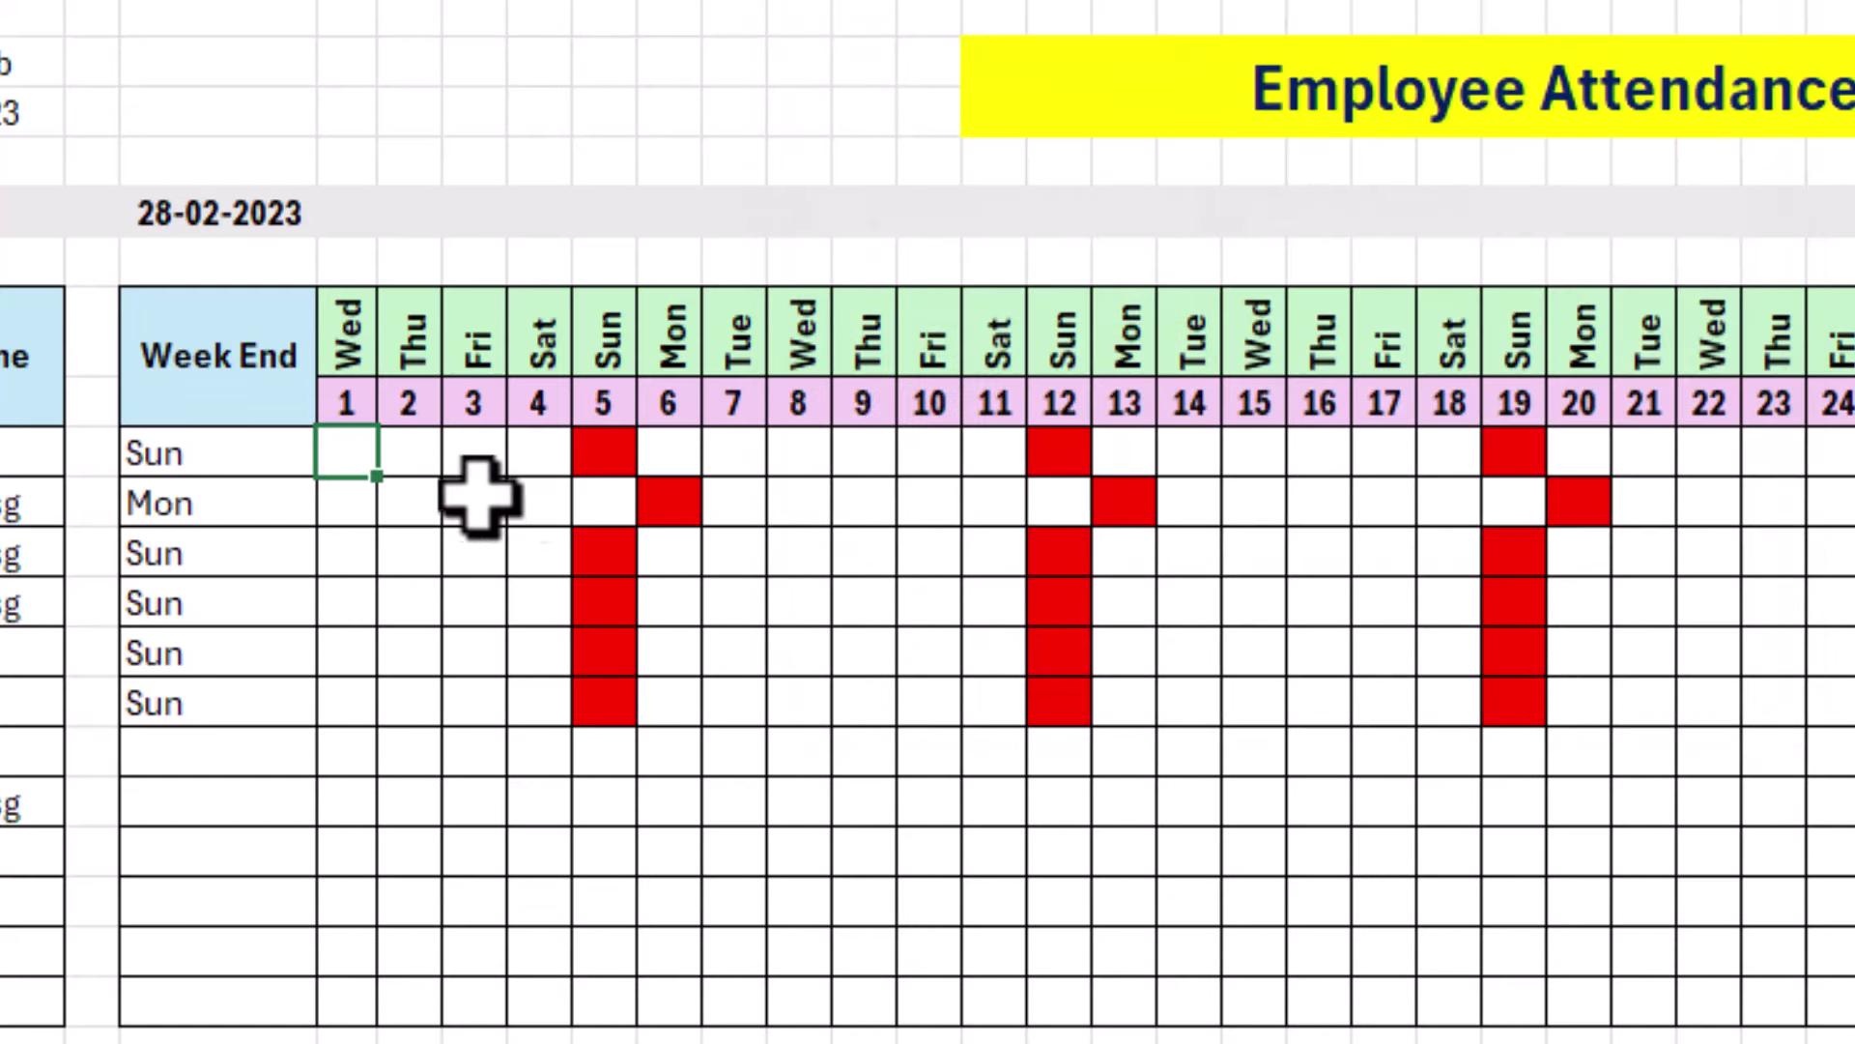
mouse_move(385, 484)
mouse_down()
mouse_move(1851, 478)
mouse_move(1851, 1023)
mouse_up()
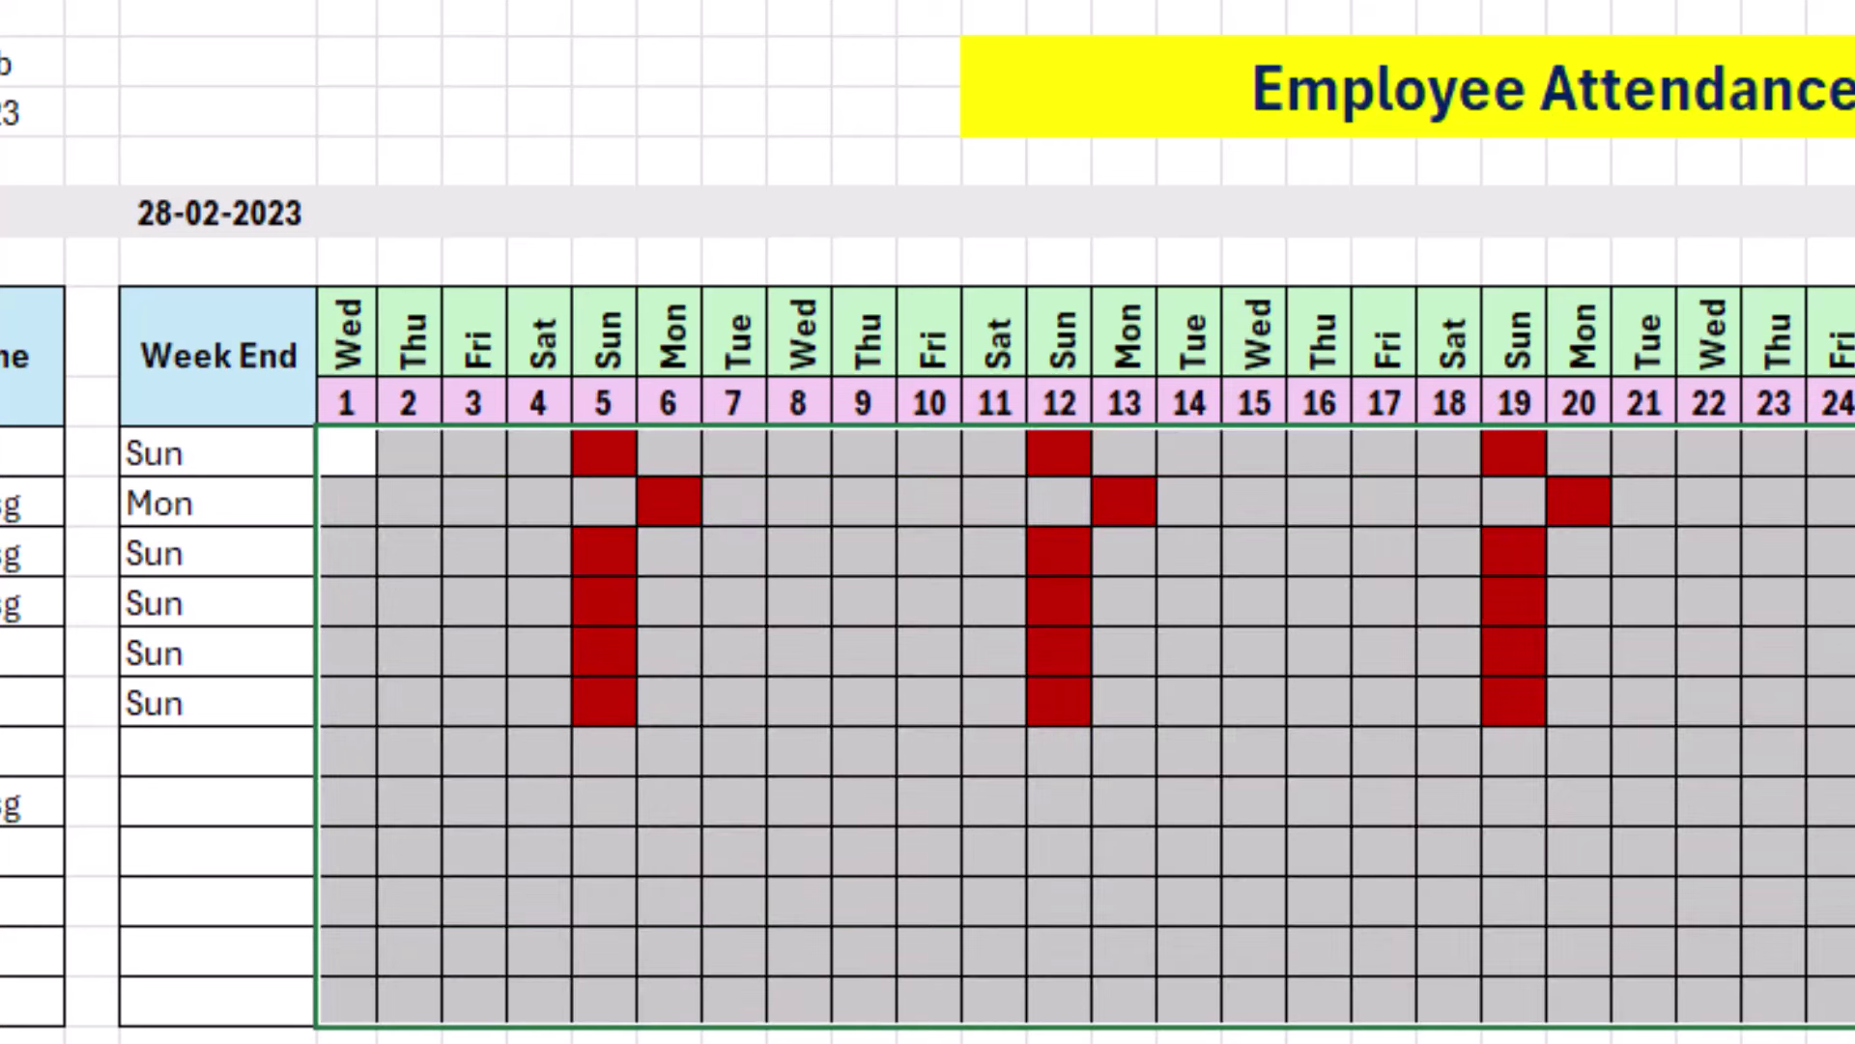
Enter 8 in I10 and J10, try entering 8 in the red weekly-off cell K10, and discard that last entry.
click(518, 502)
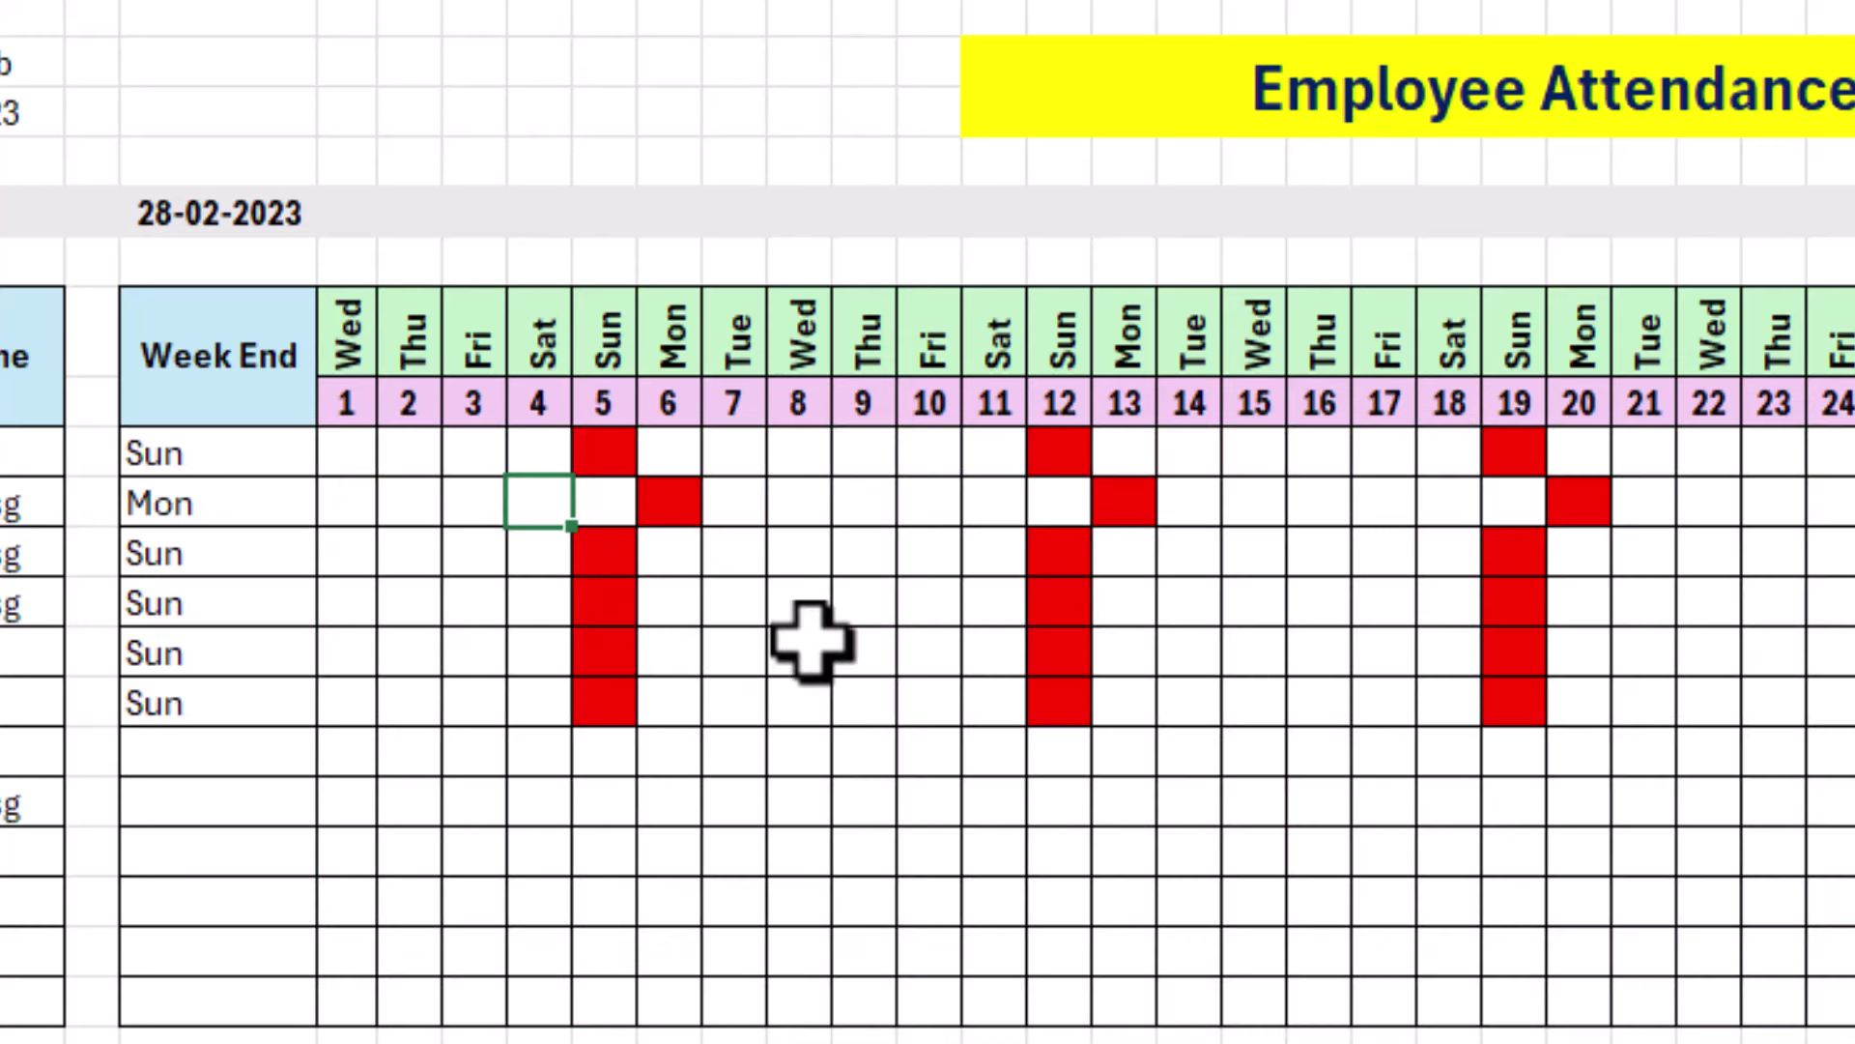
key(Right)
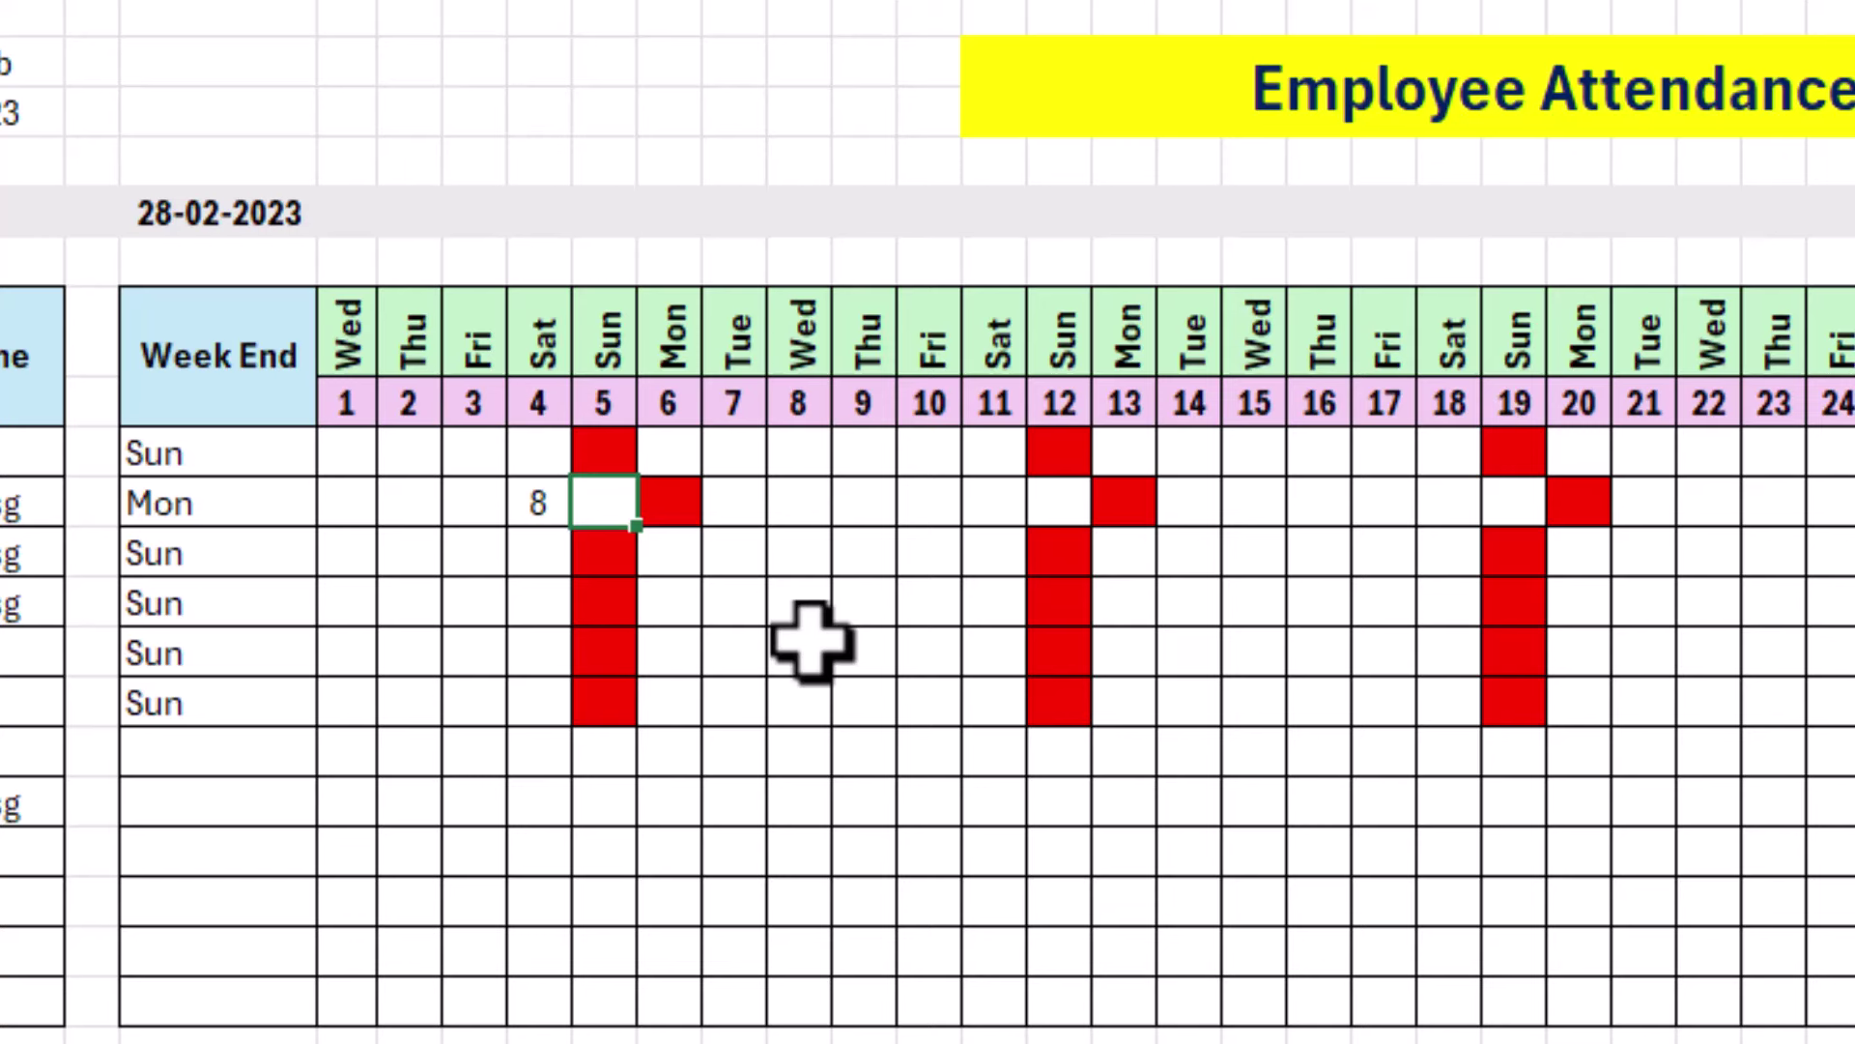
text(8)
key(Right)
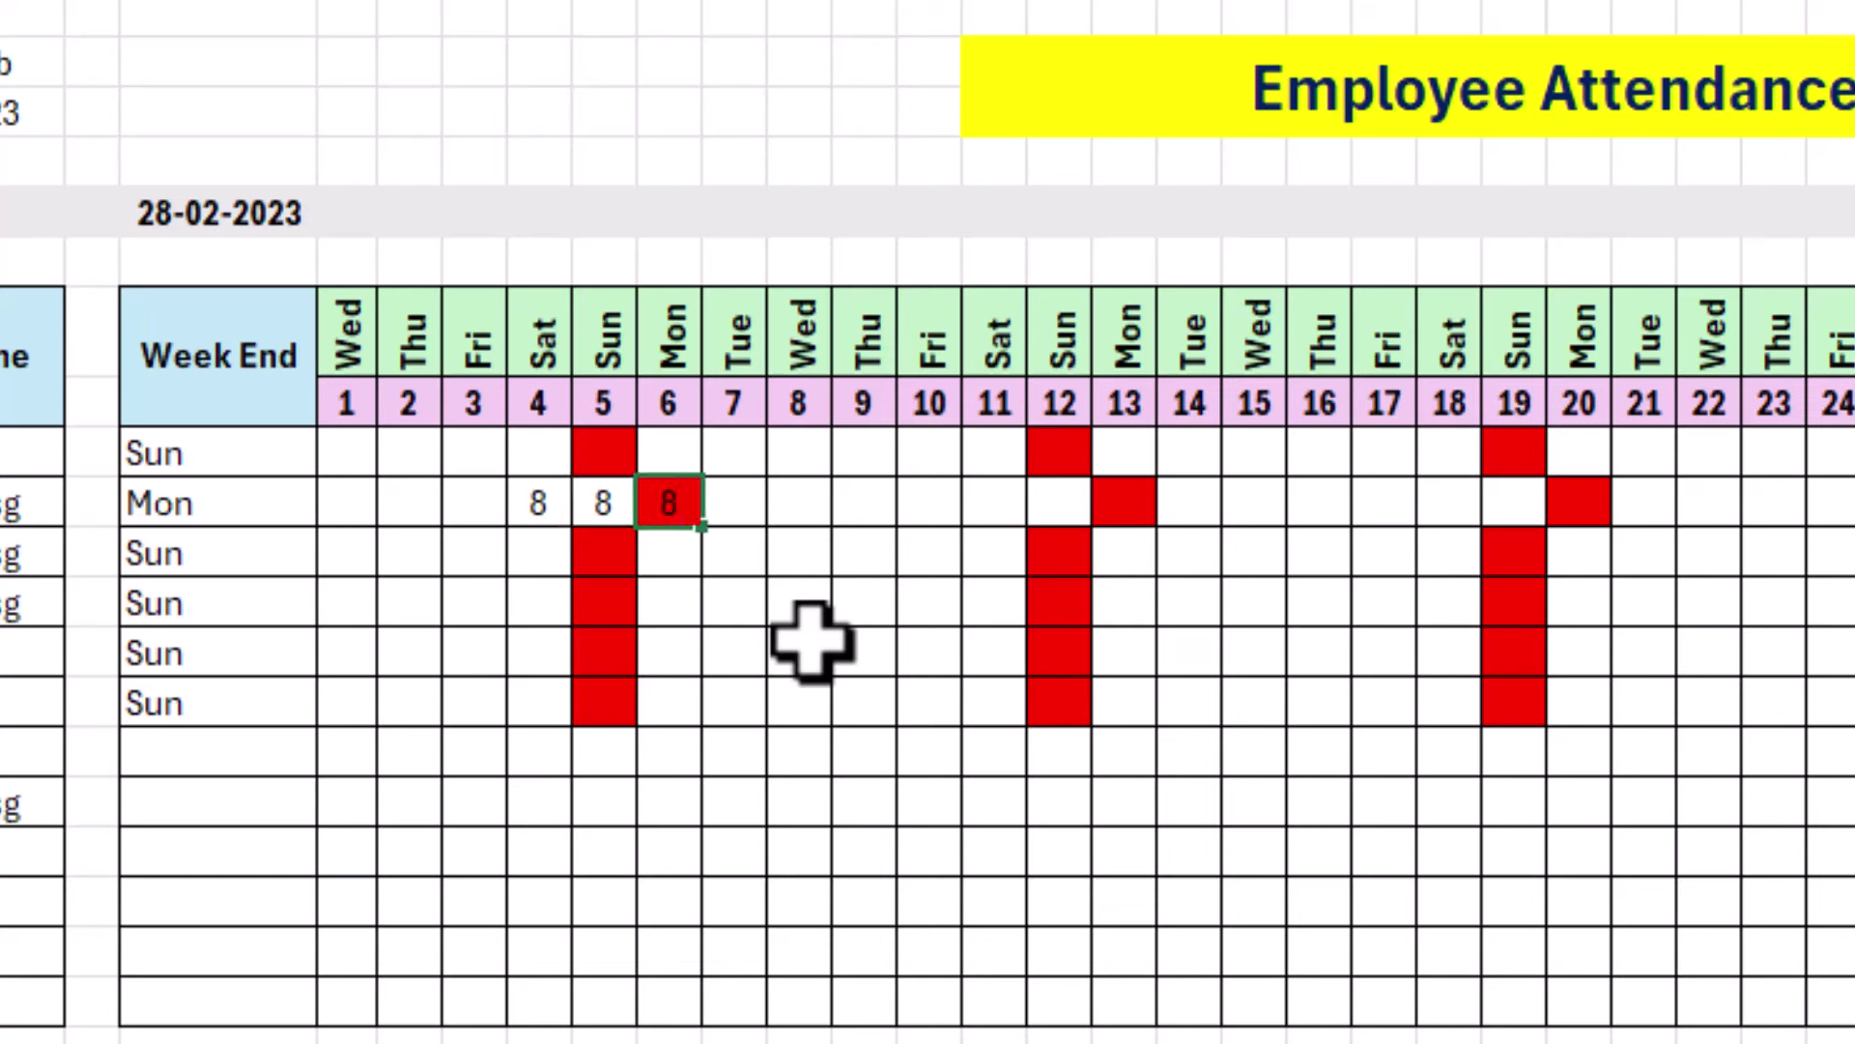
text(8)
key(Right)
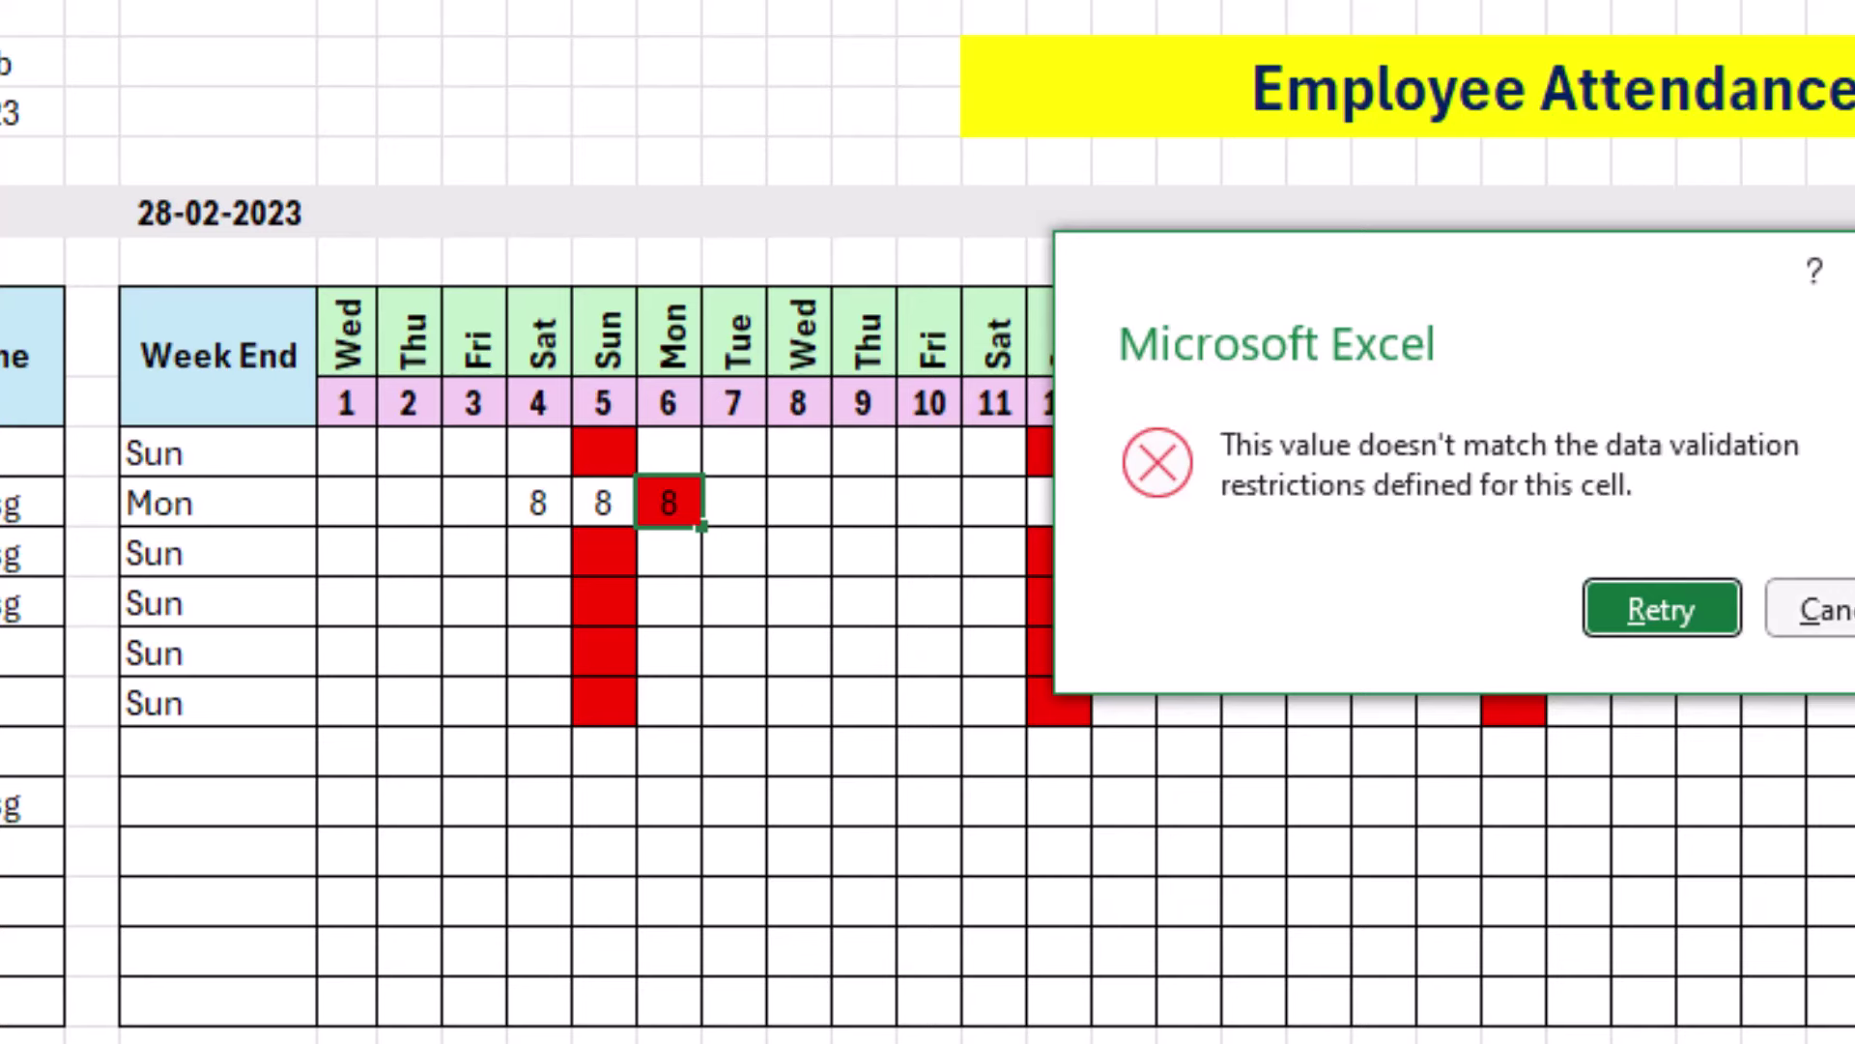
click(1817, 609)
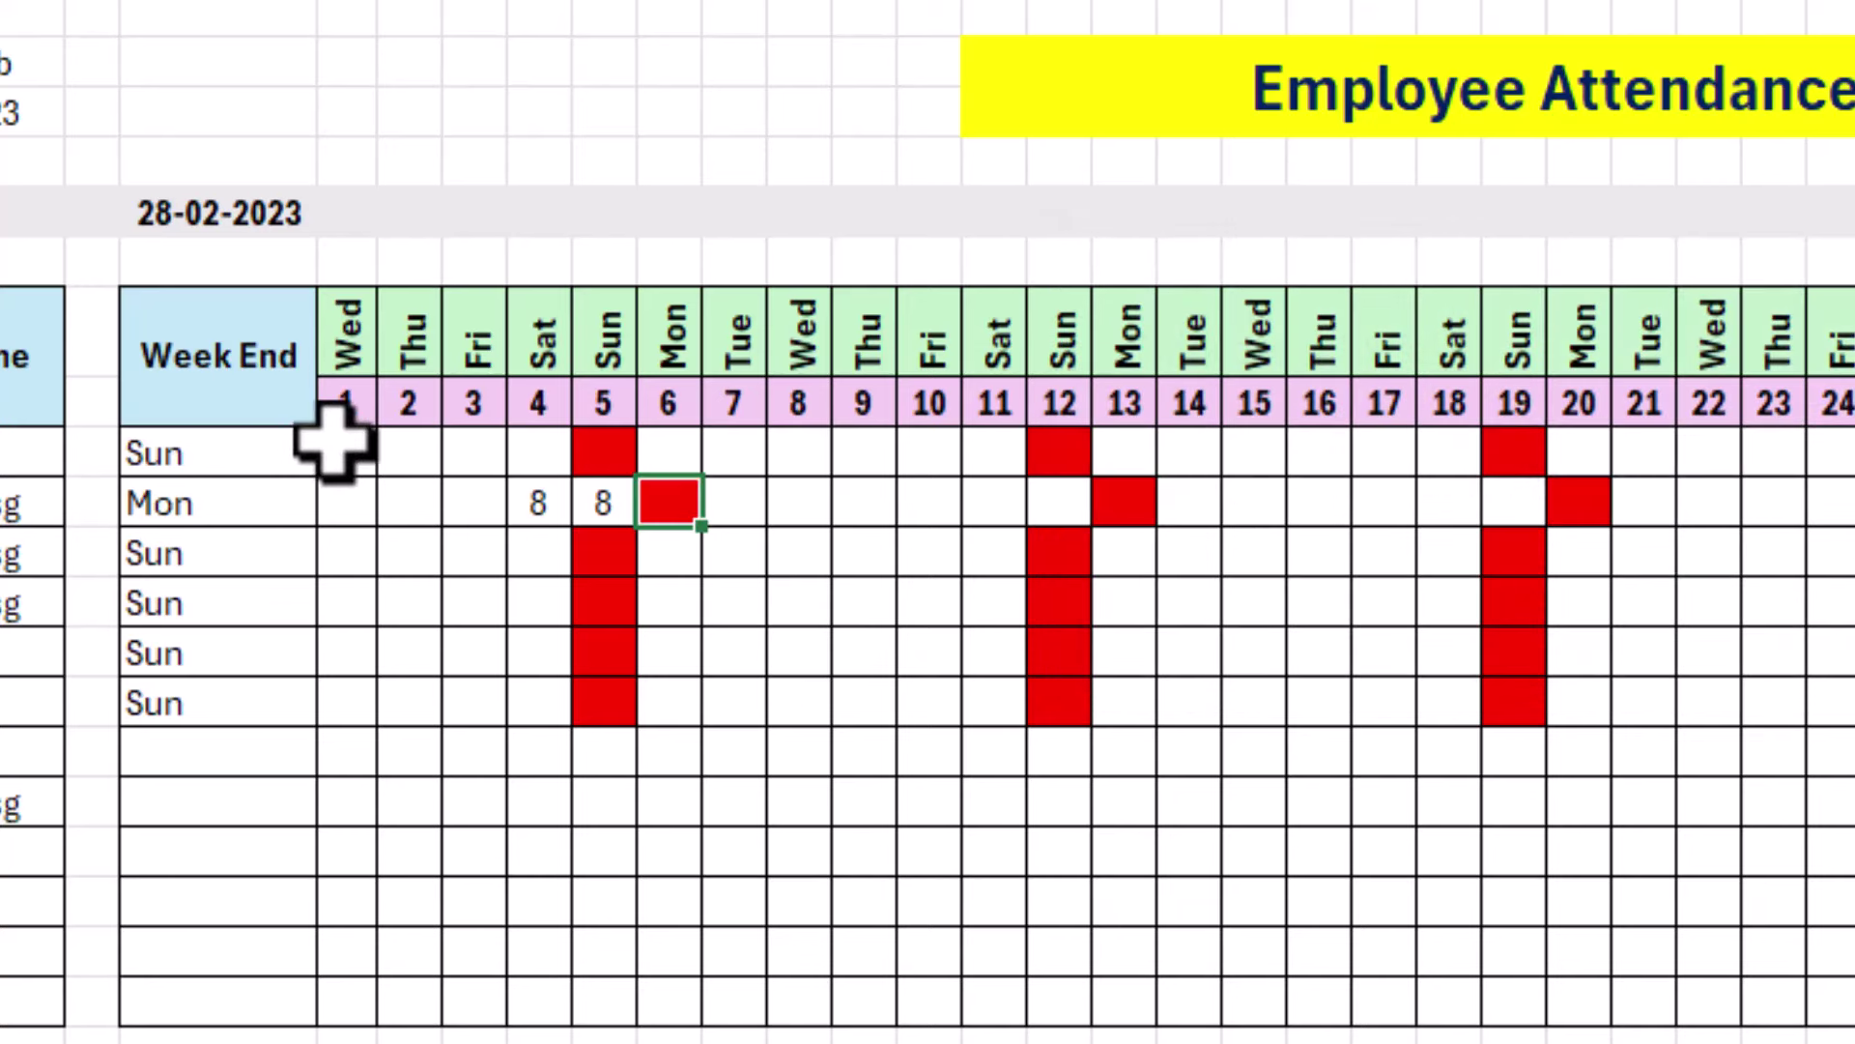
Give the attendance grid's validation from F9 to AJ20 an error alert titled "Off Day" with the message "It is a off day".
drag(333, 444, 1846, 1024)
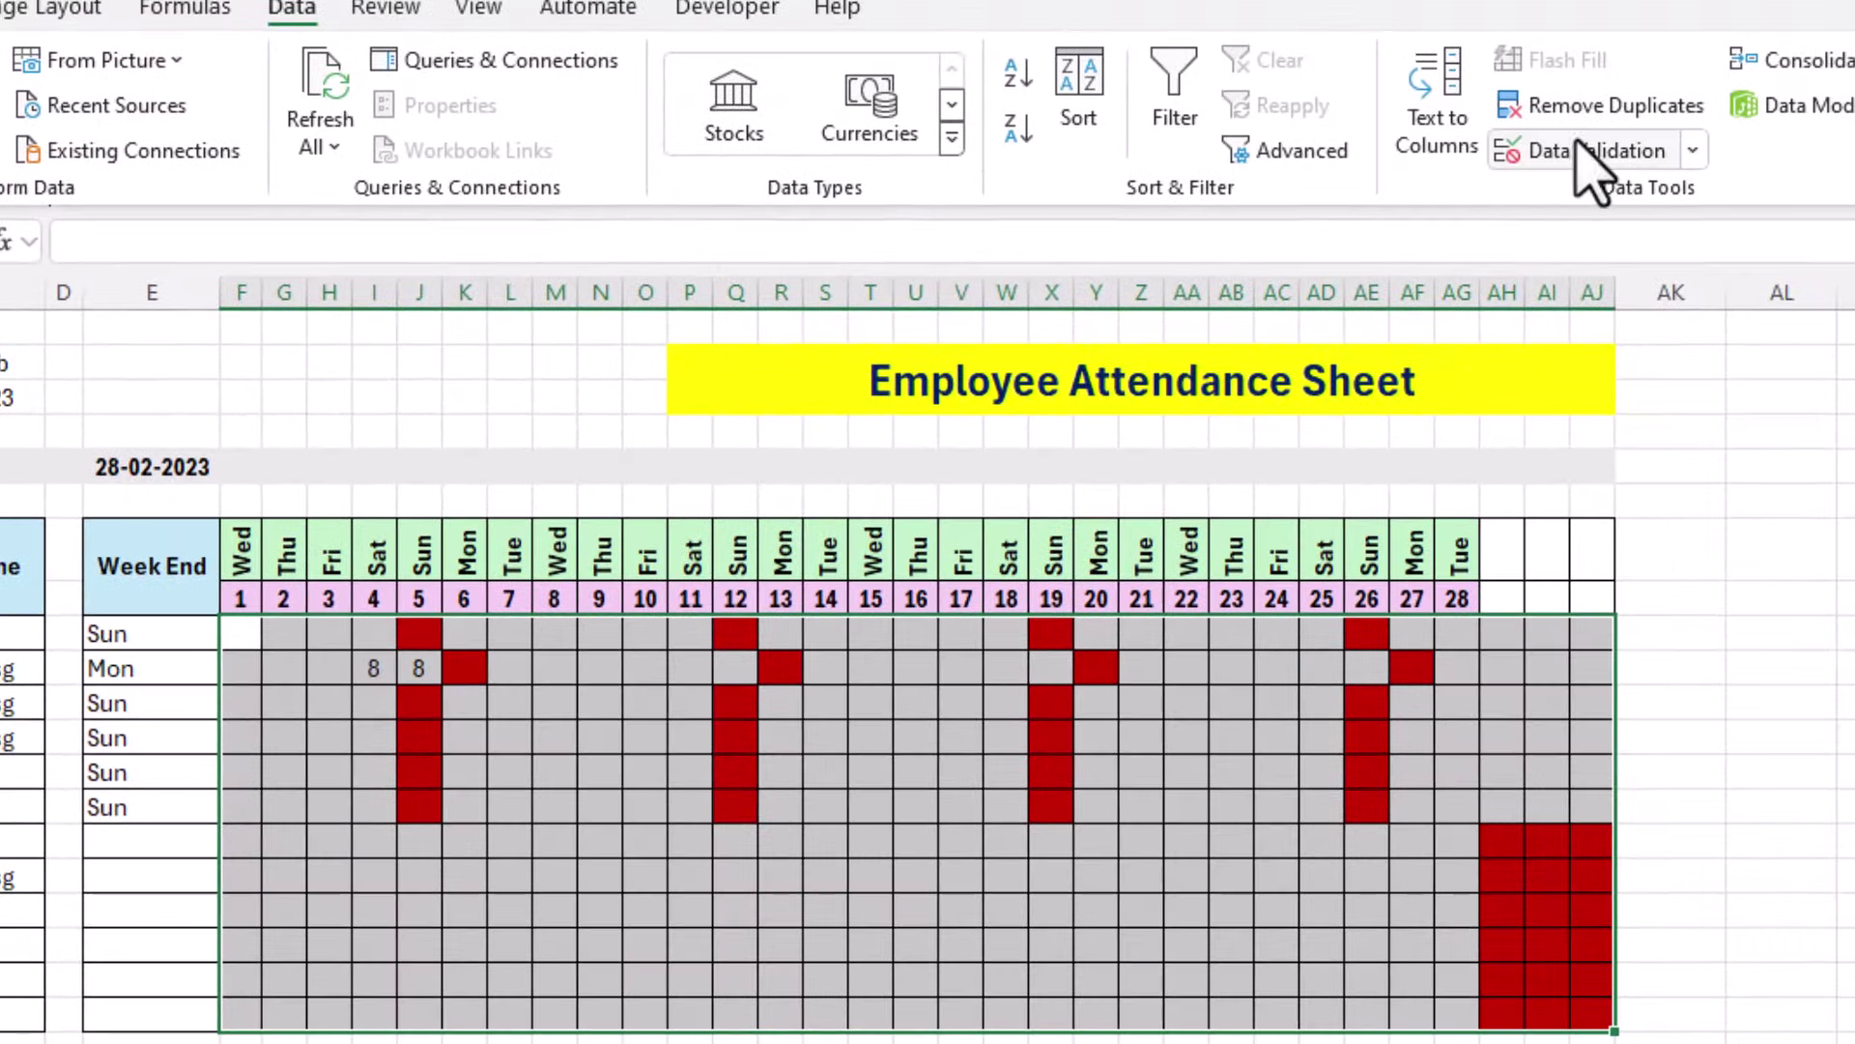
click(1588, 145)
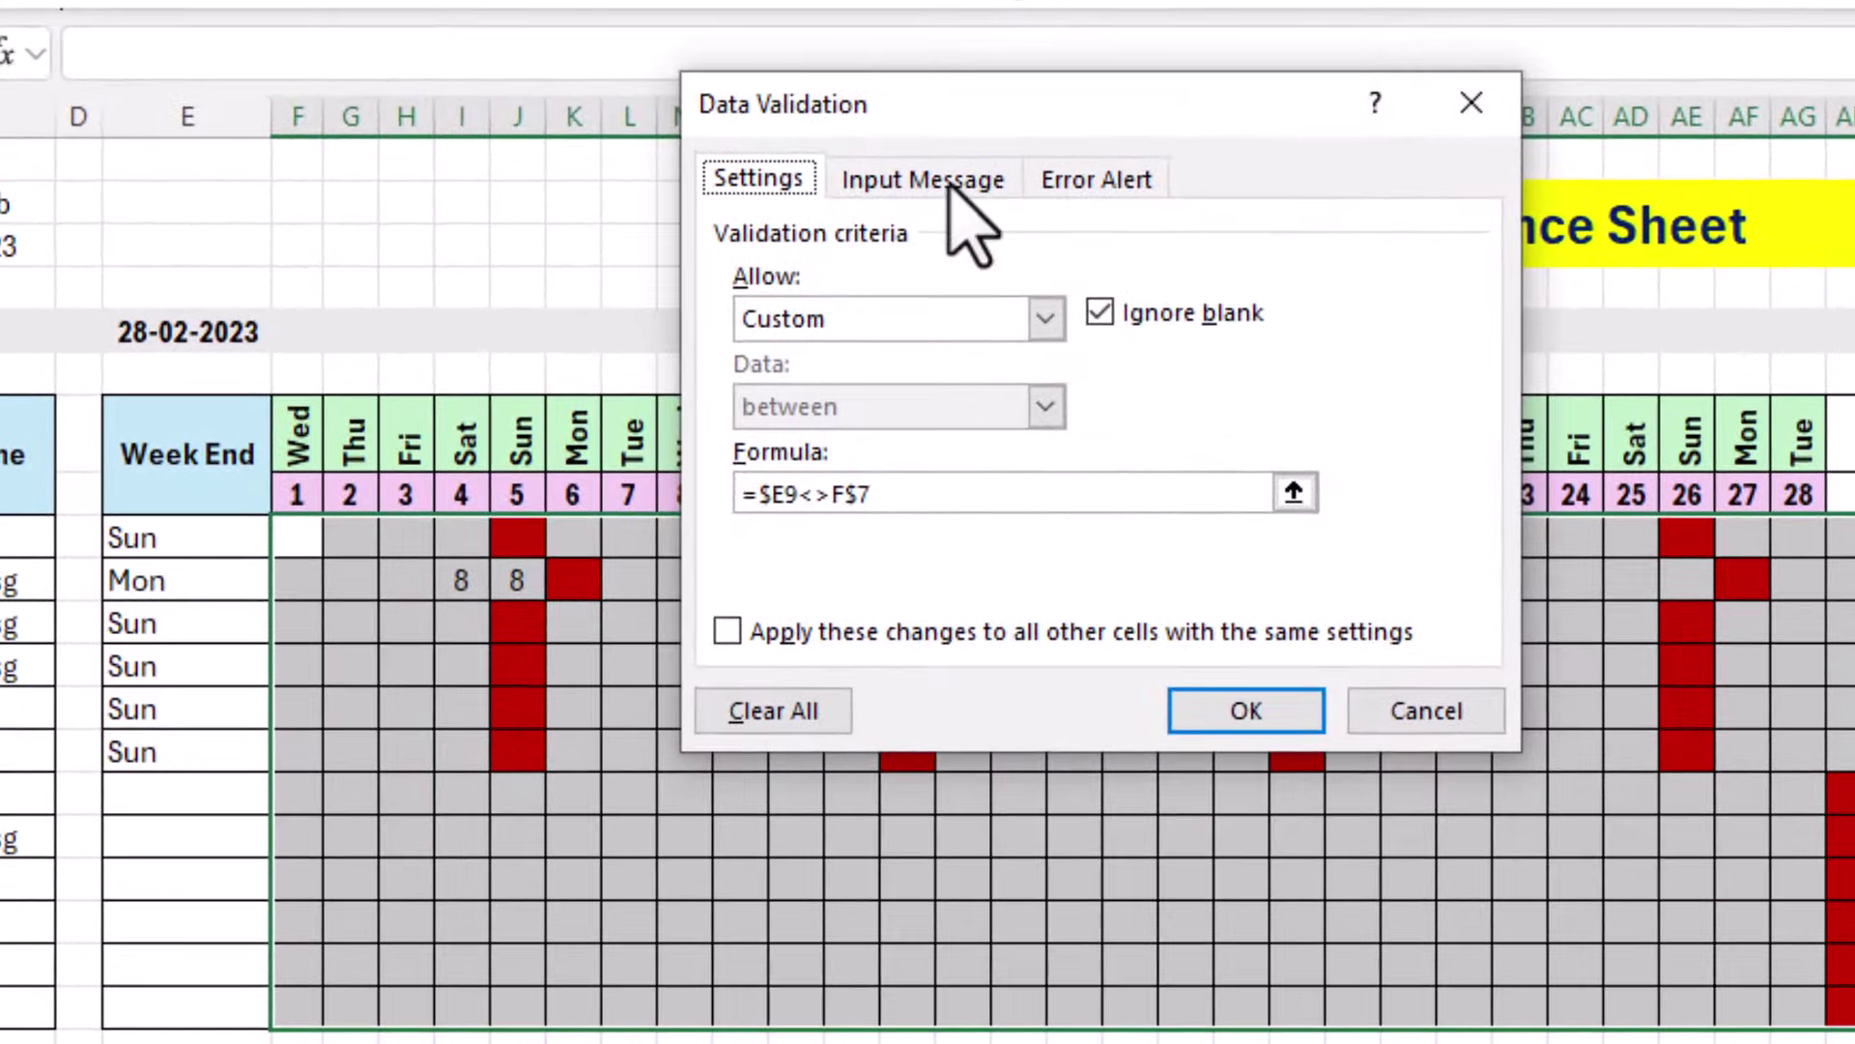
click(1063, 184)
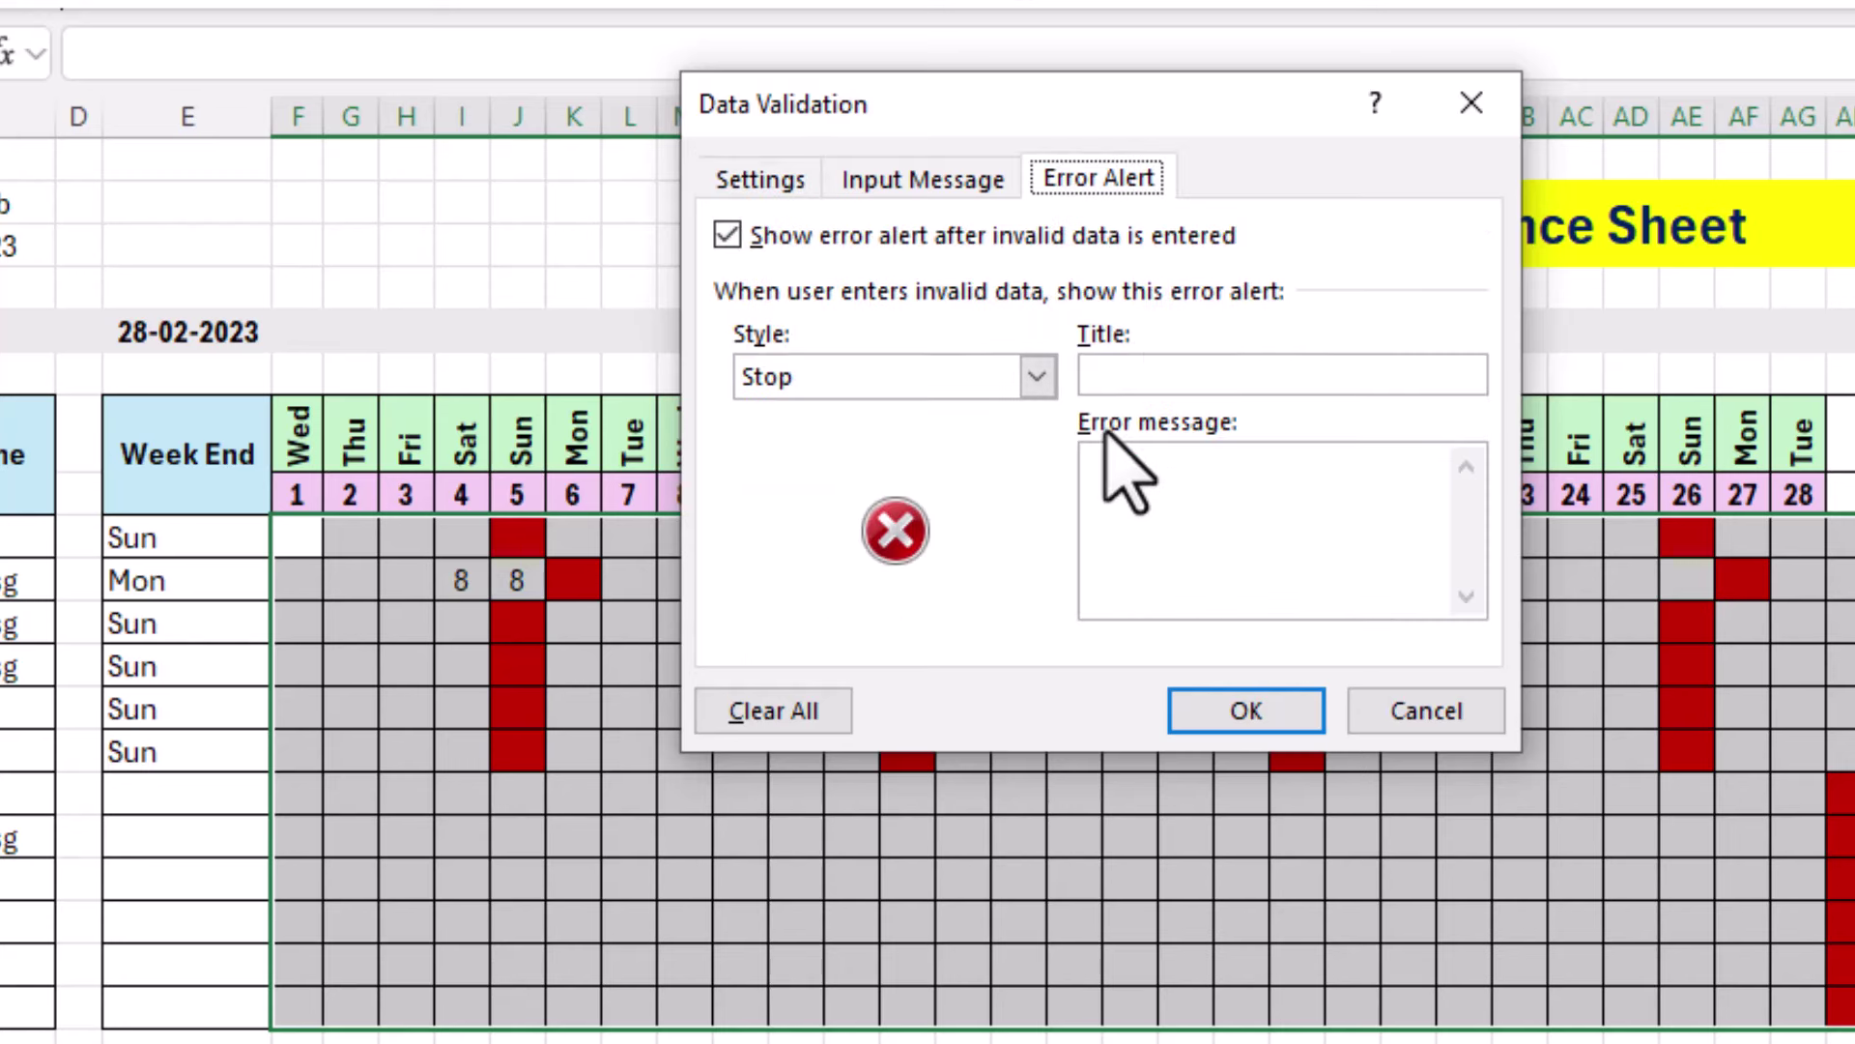
click(1169, 377)
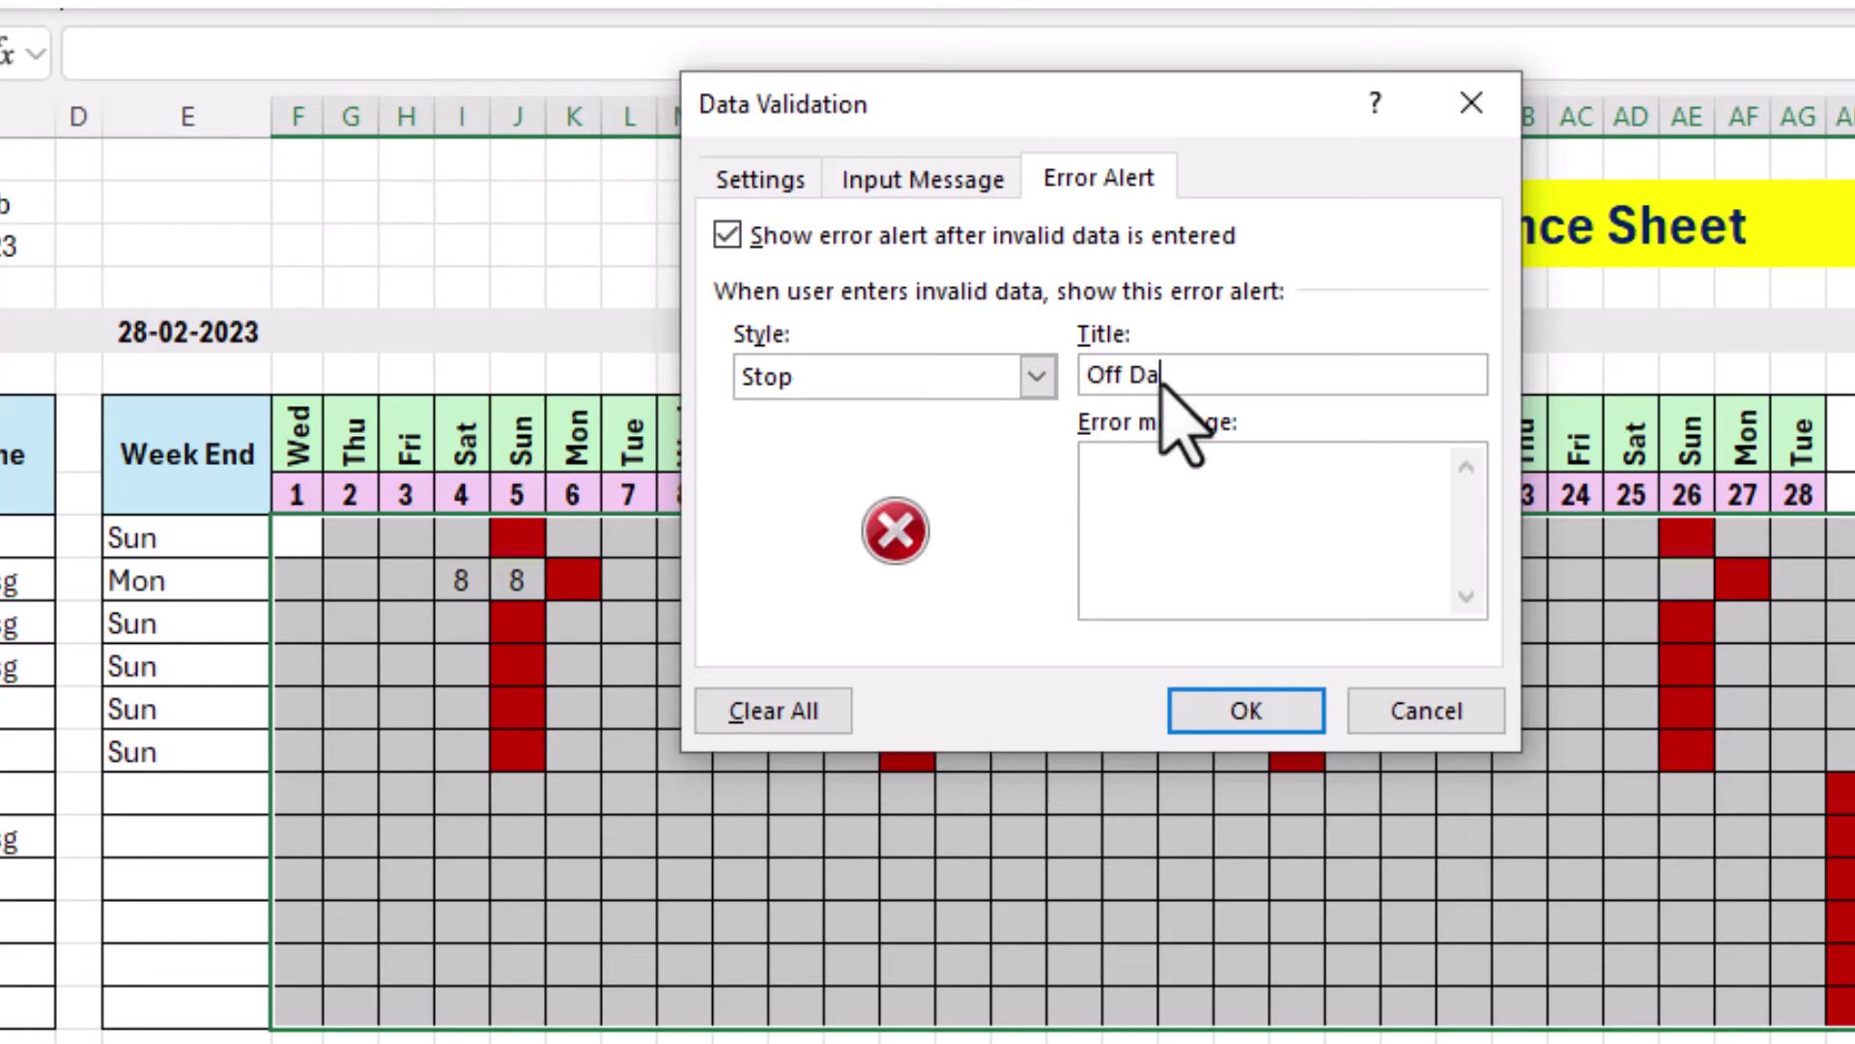
click(1256, 513)
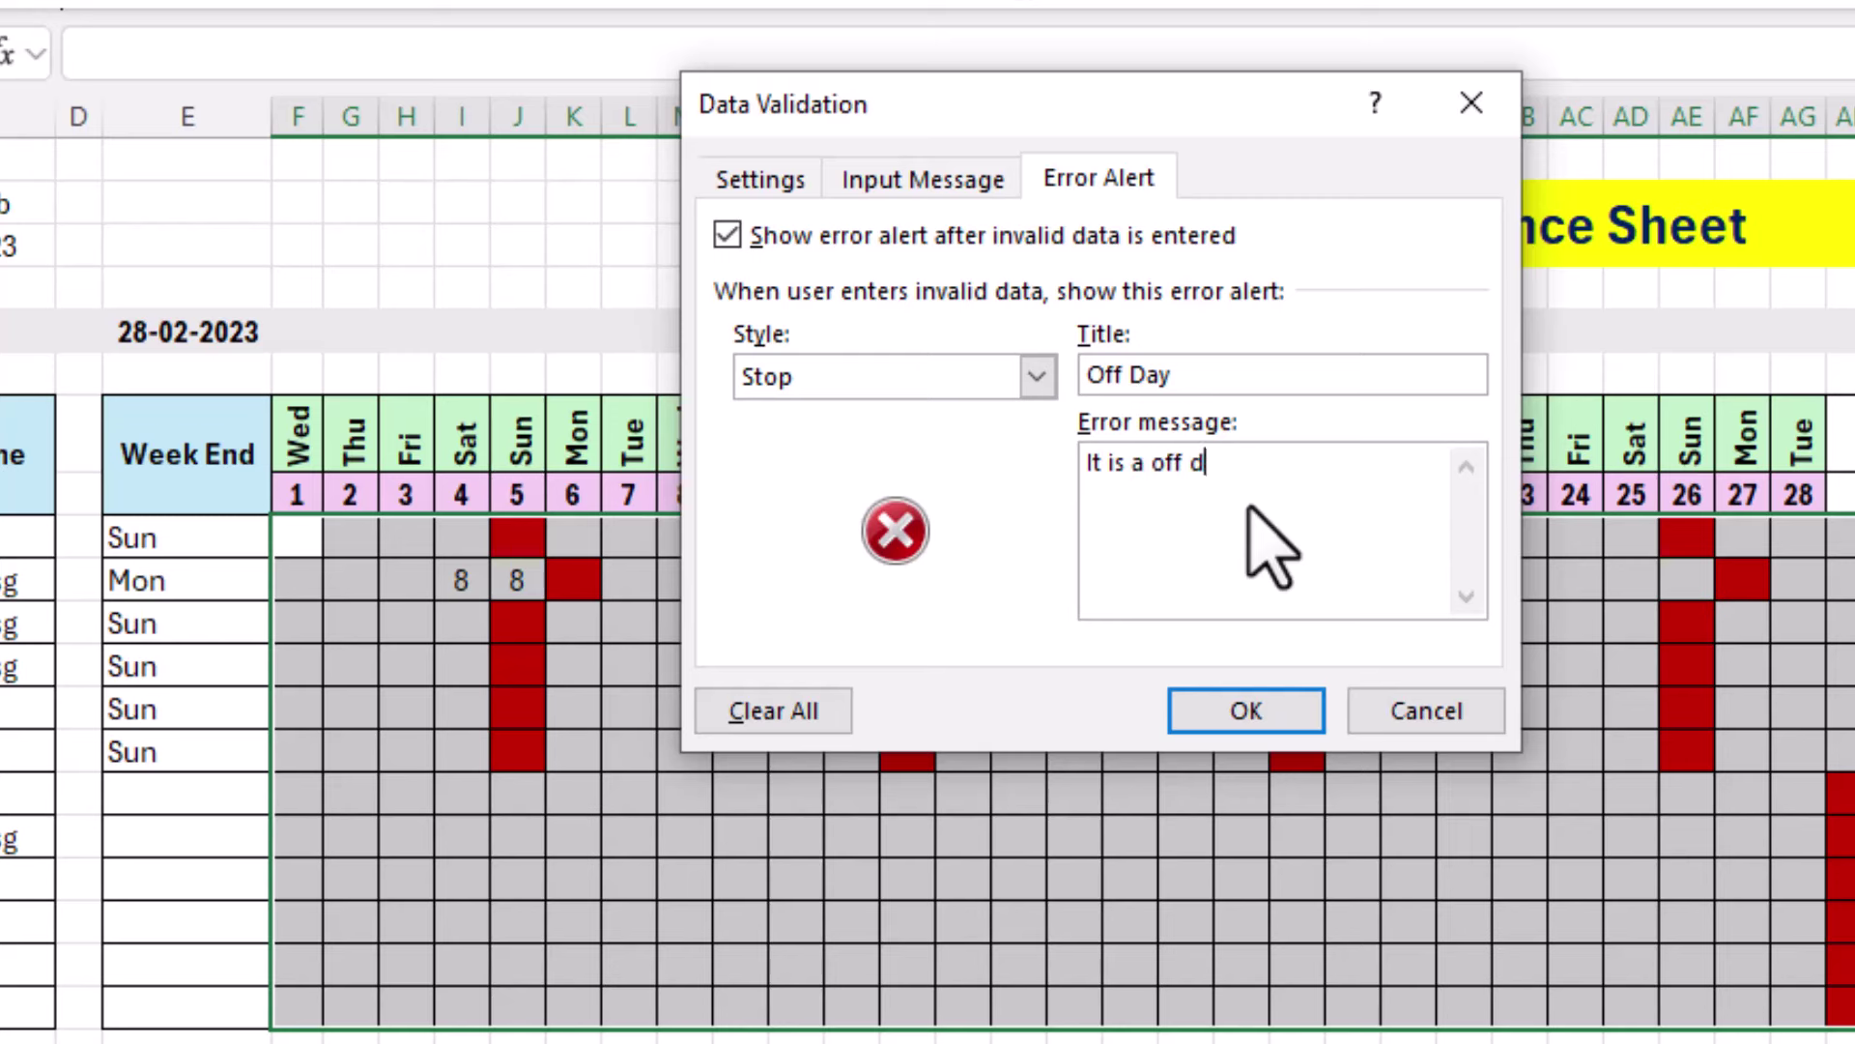
click(1256, 711)
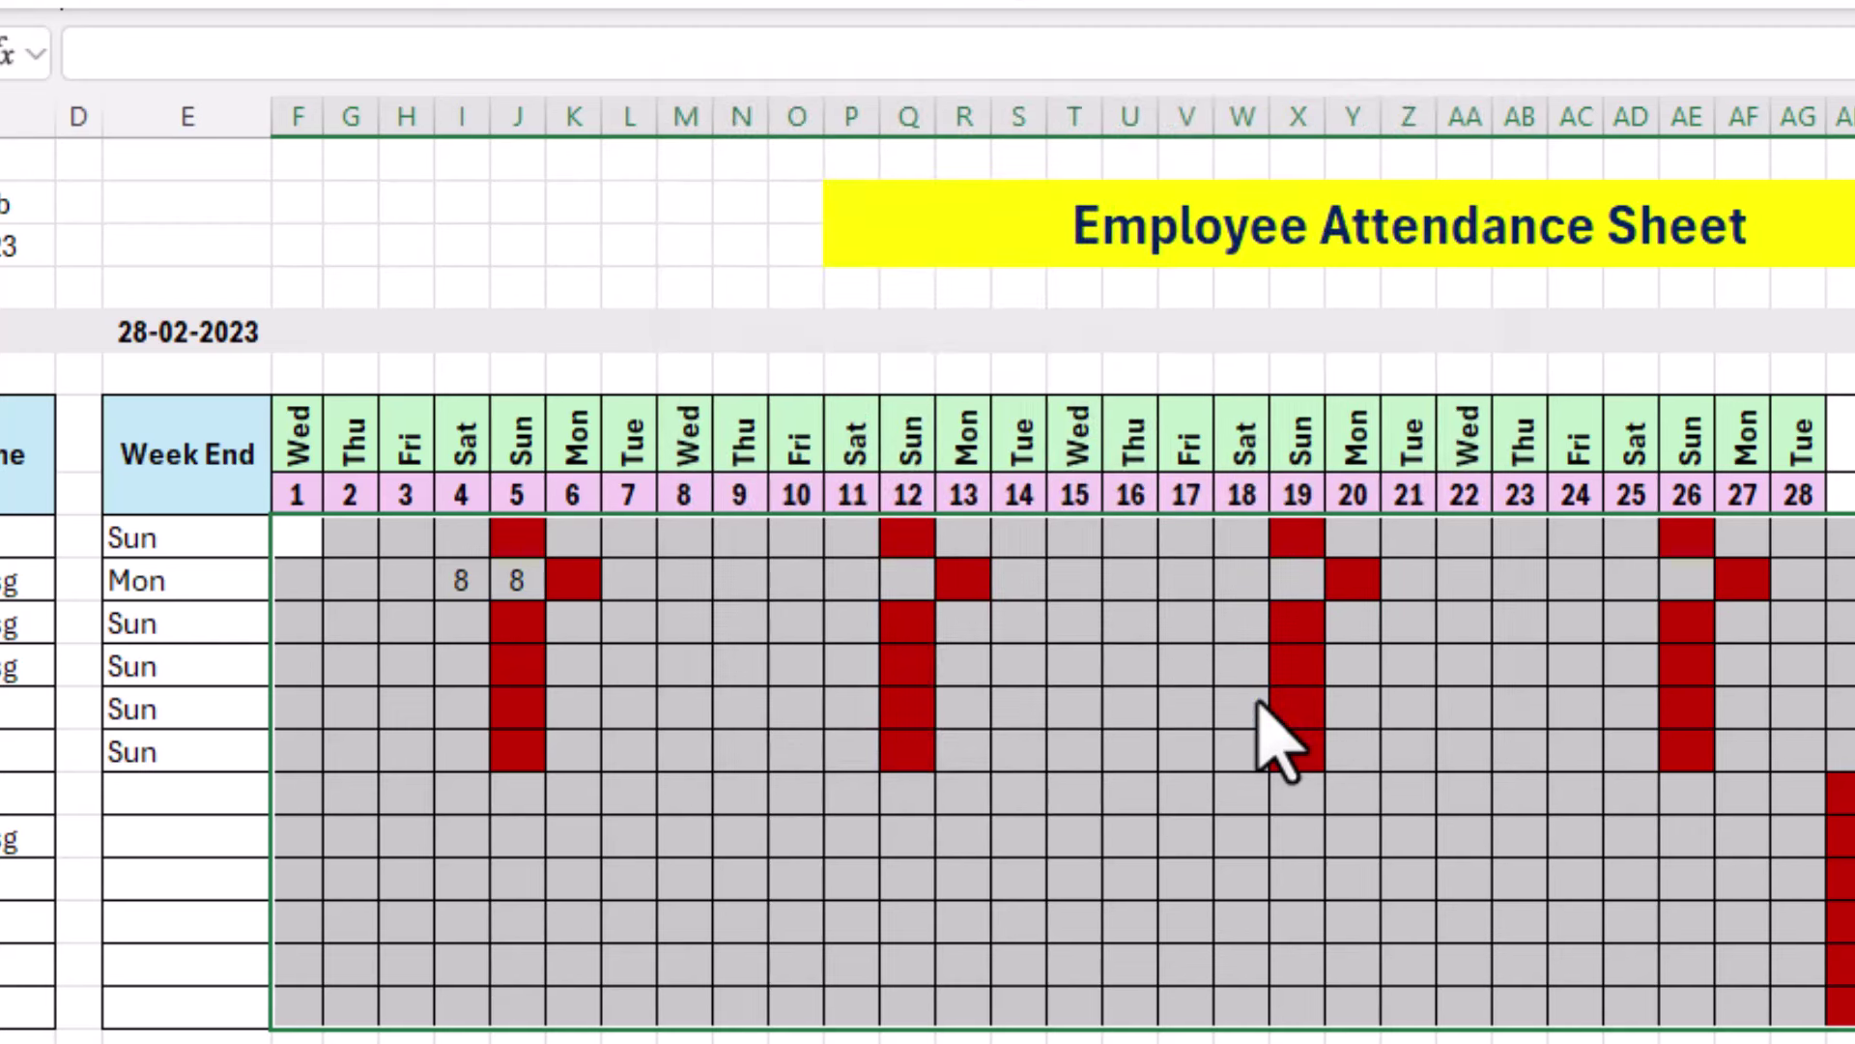
Test the custom alert by entering 8 in the red weekly-off cell K10, and cancel the entry.
click(798, 580)
click(580, 580)
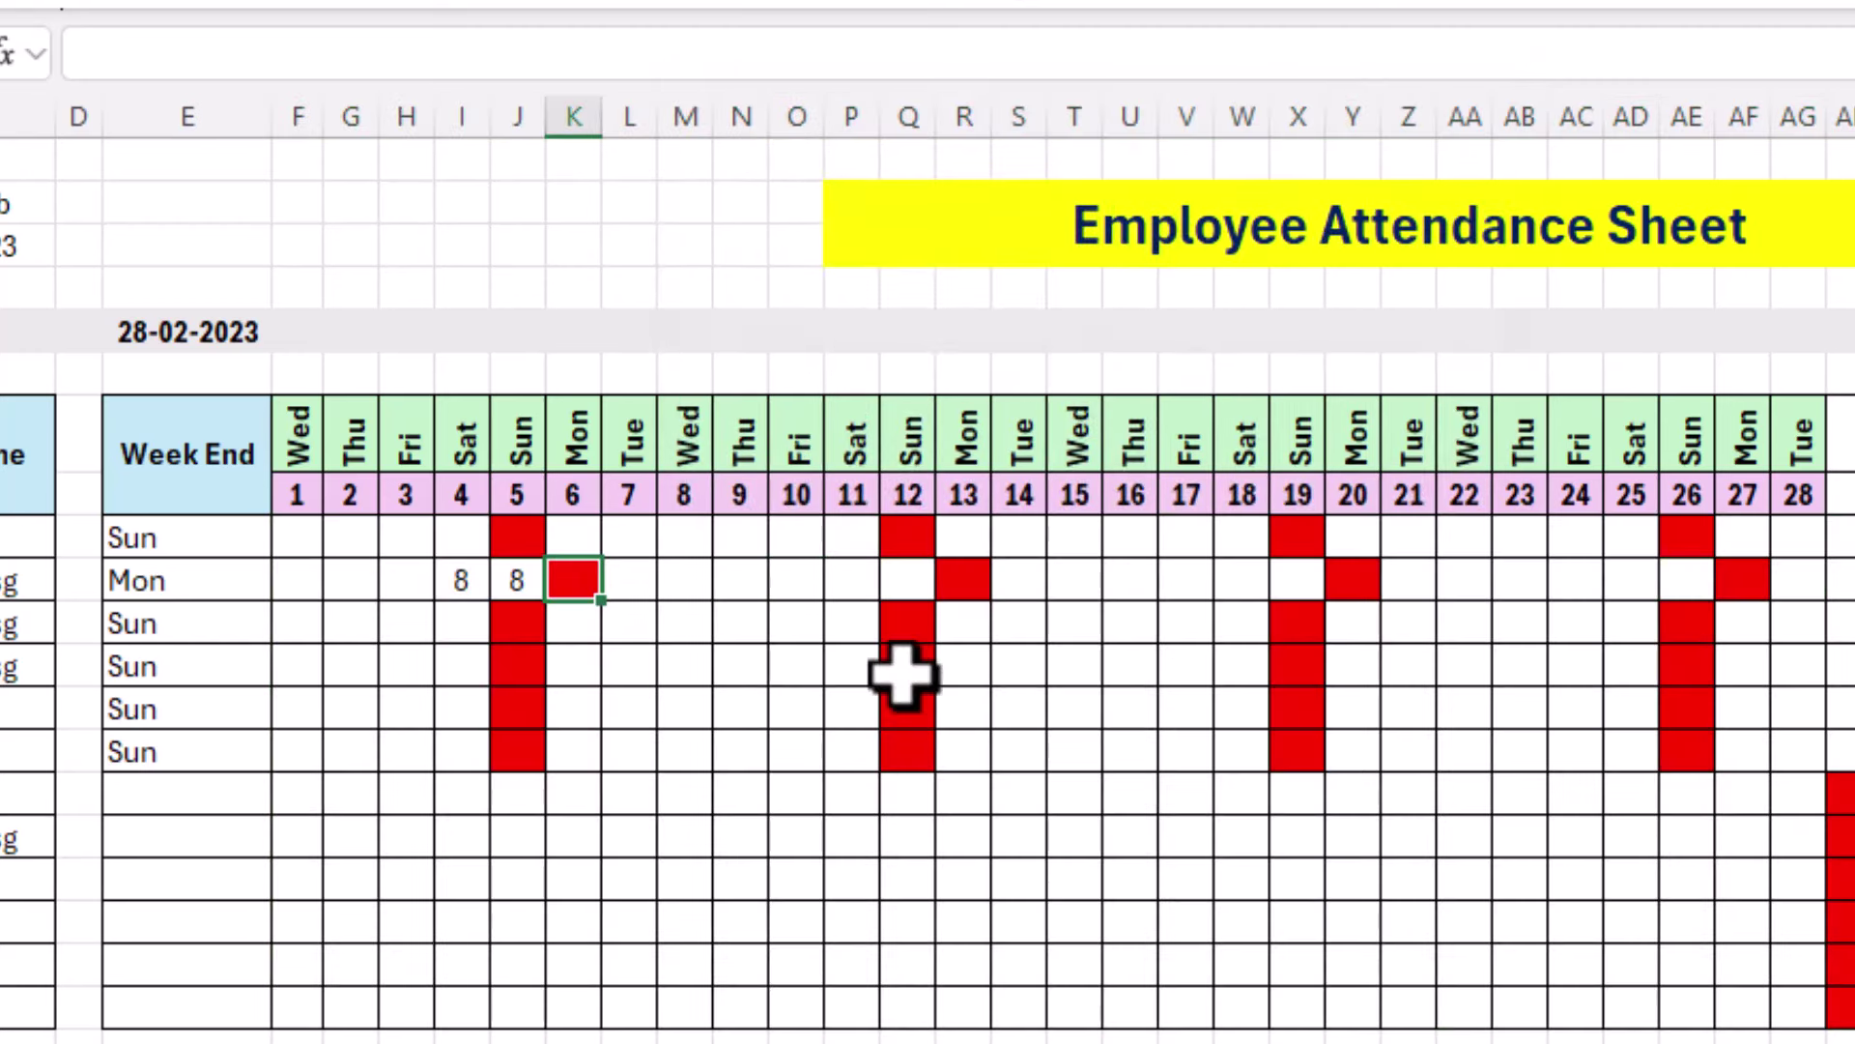
key(Return)
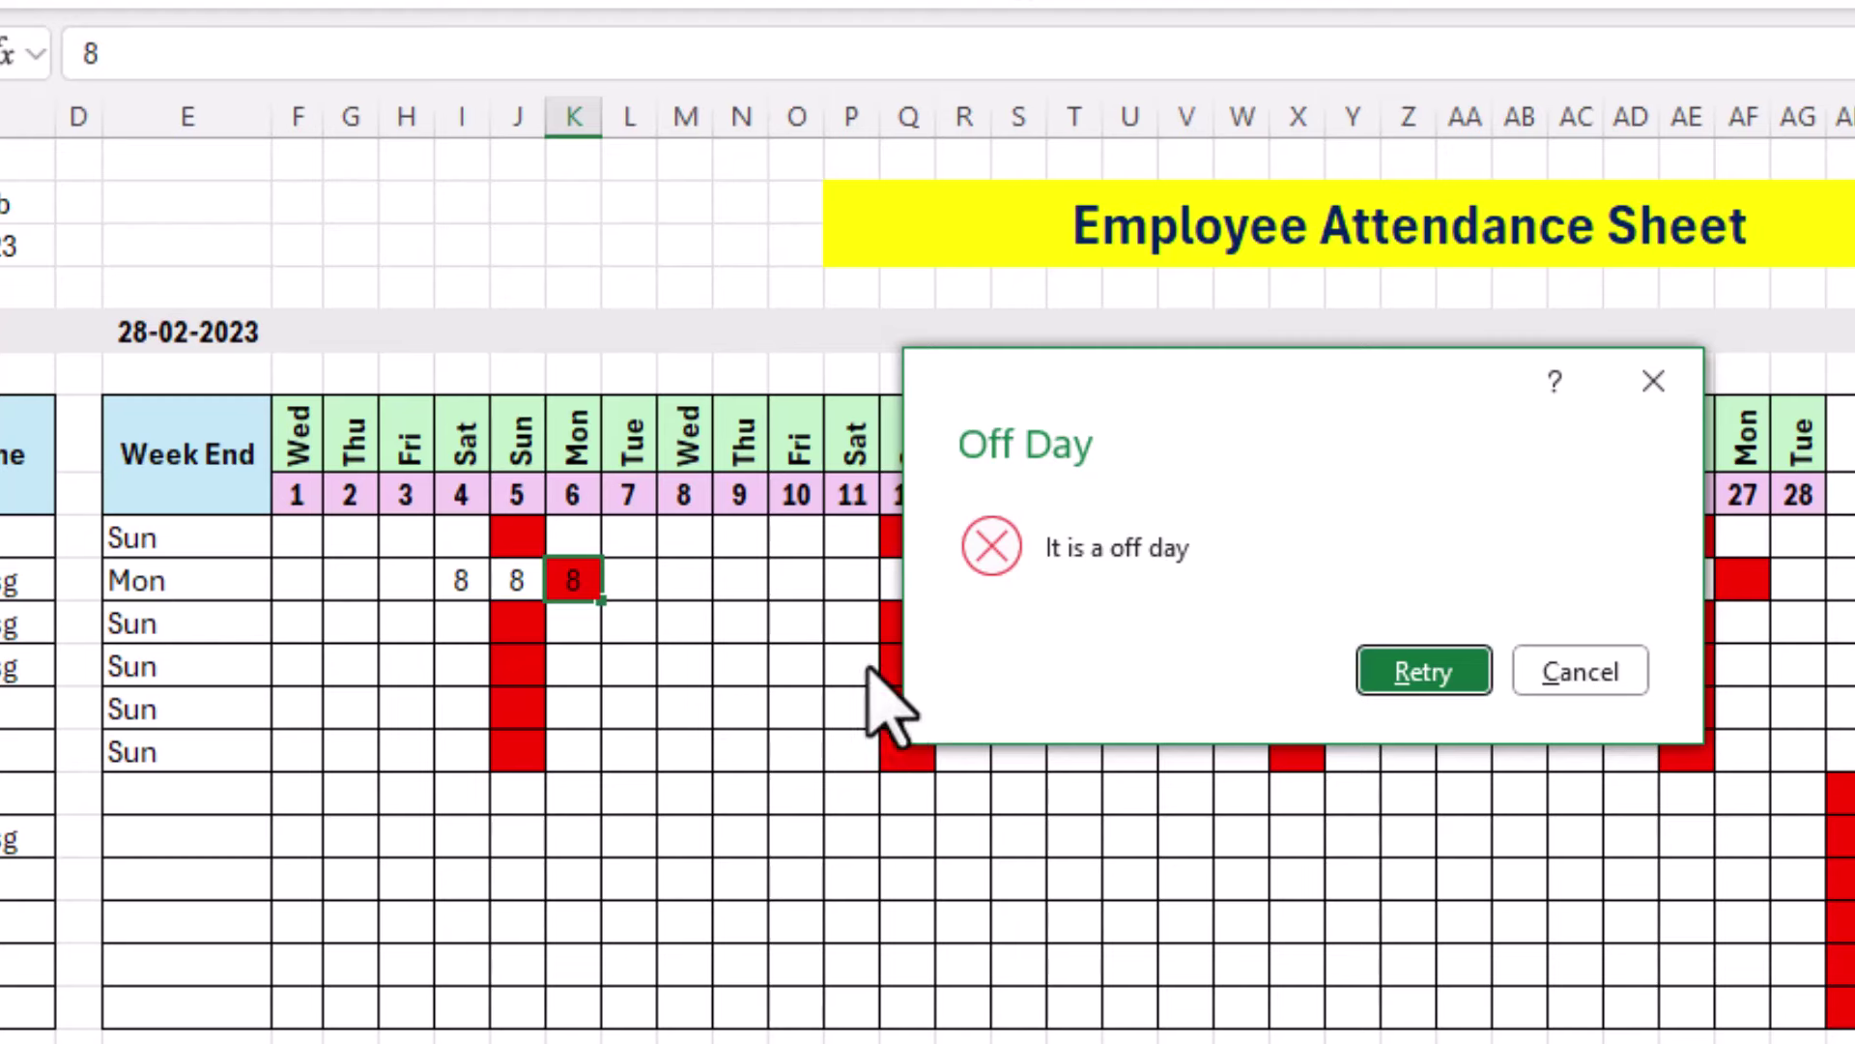
click(1575, 674)
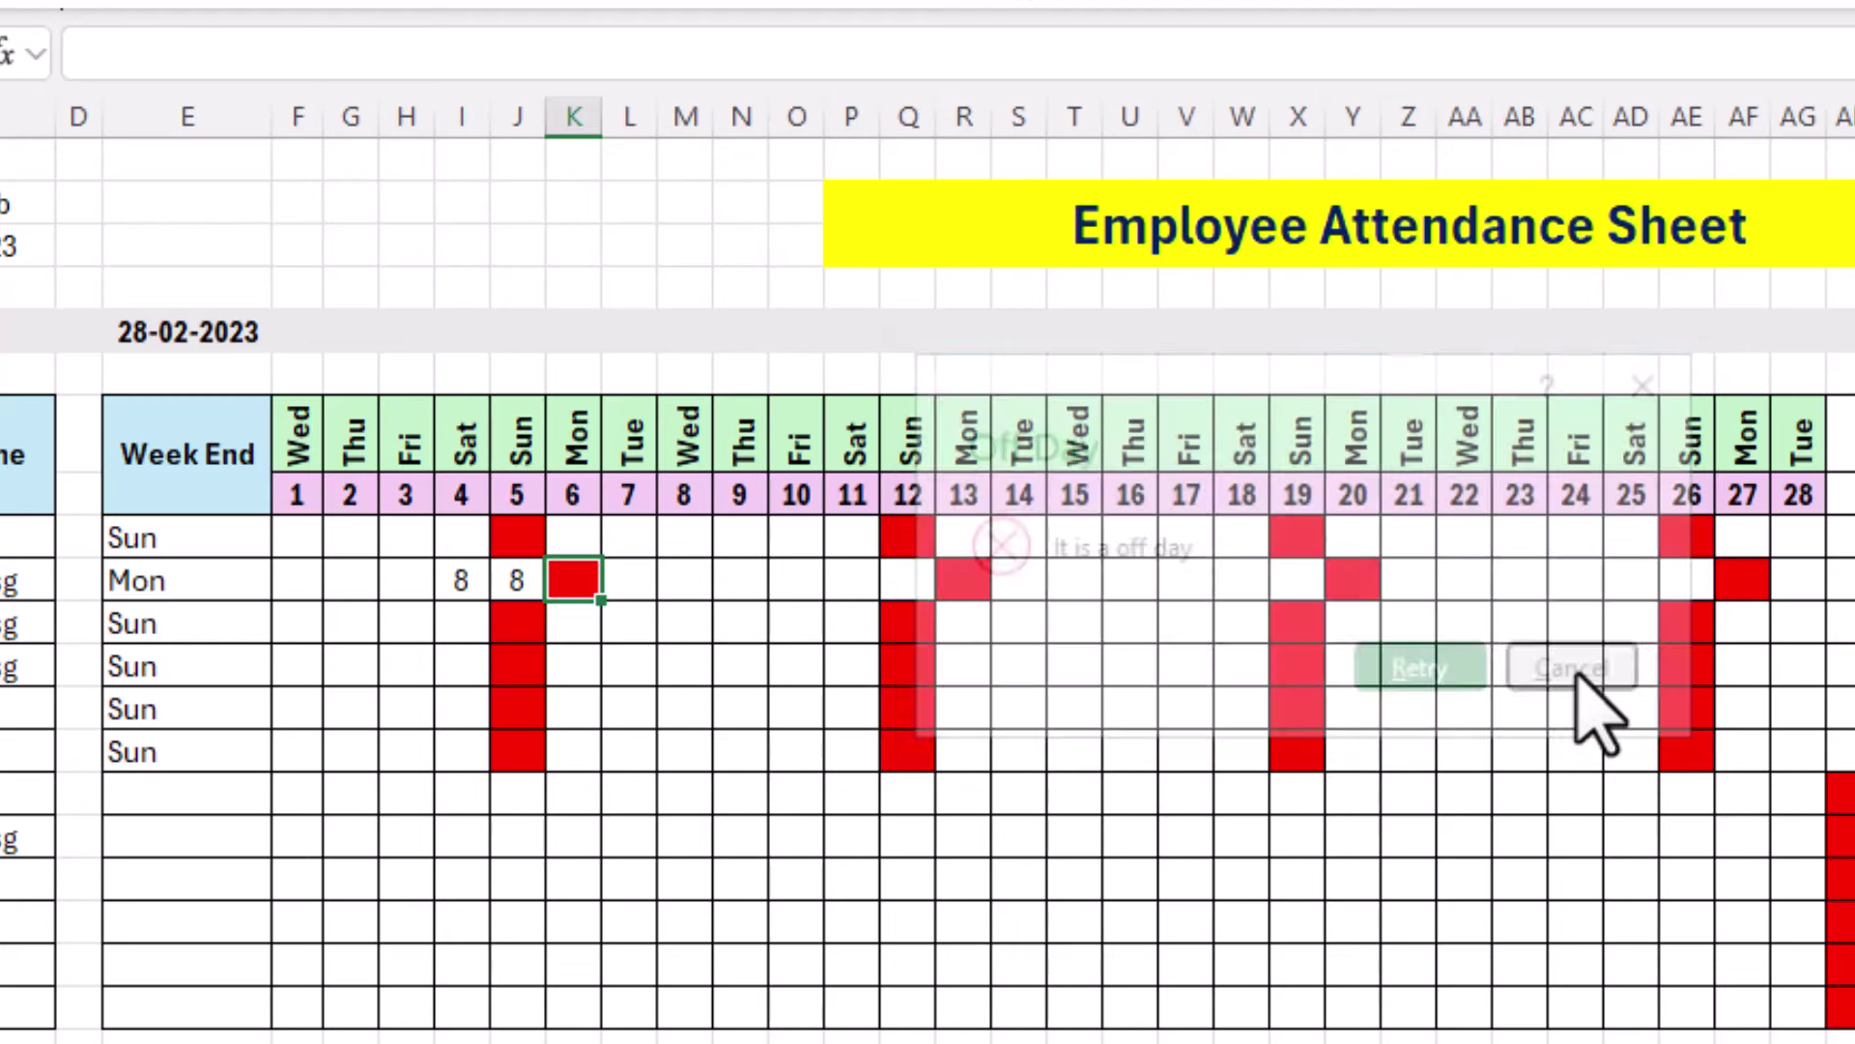
click(764, 723)
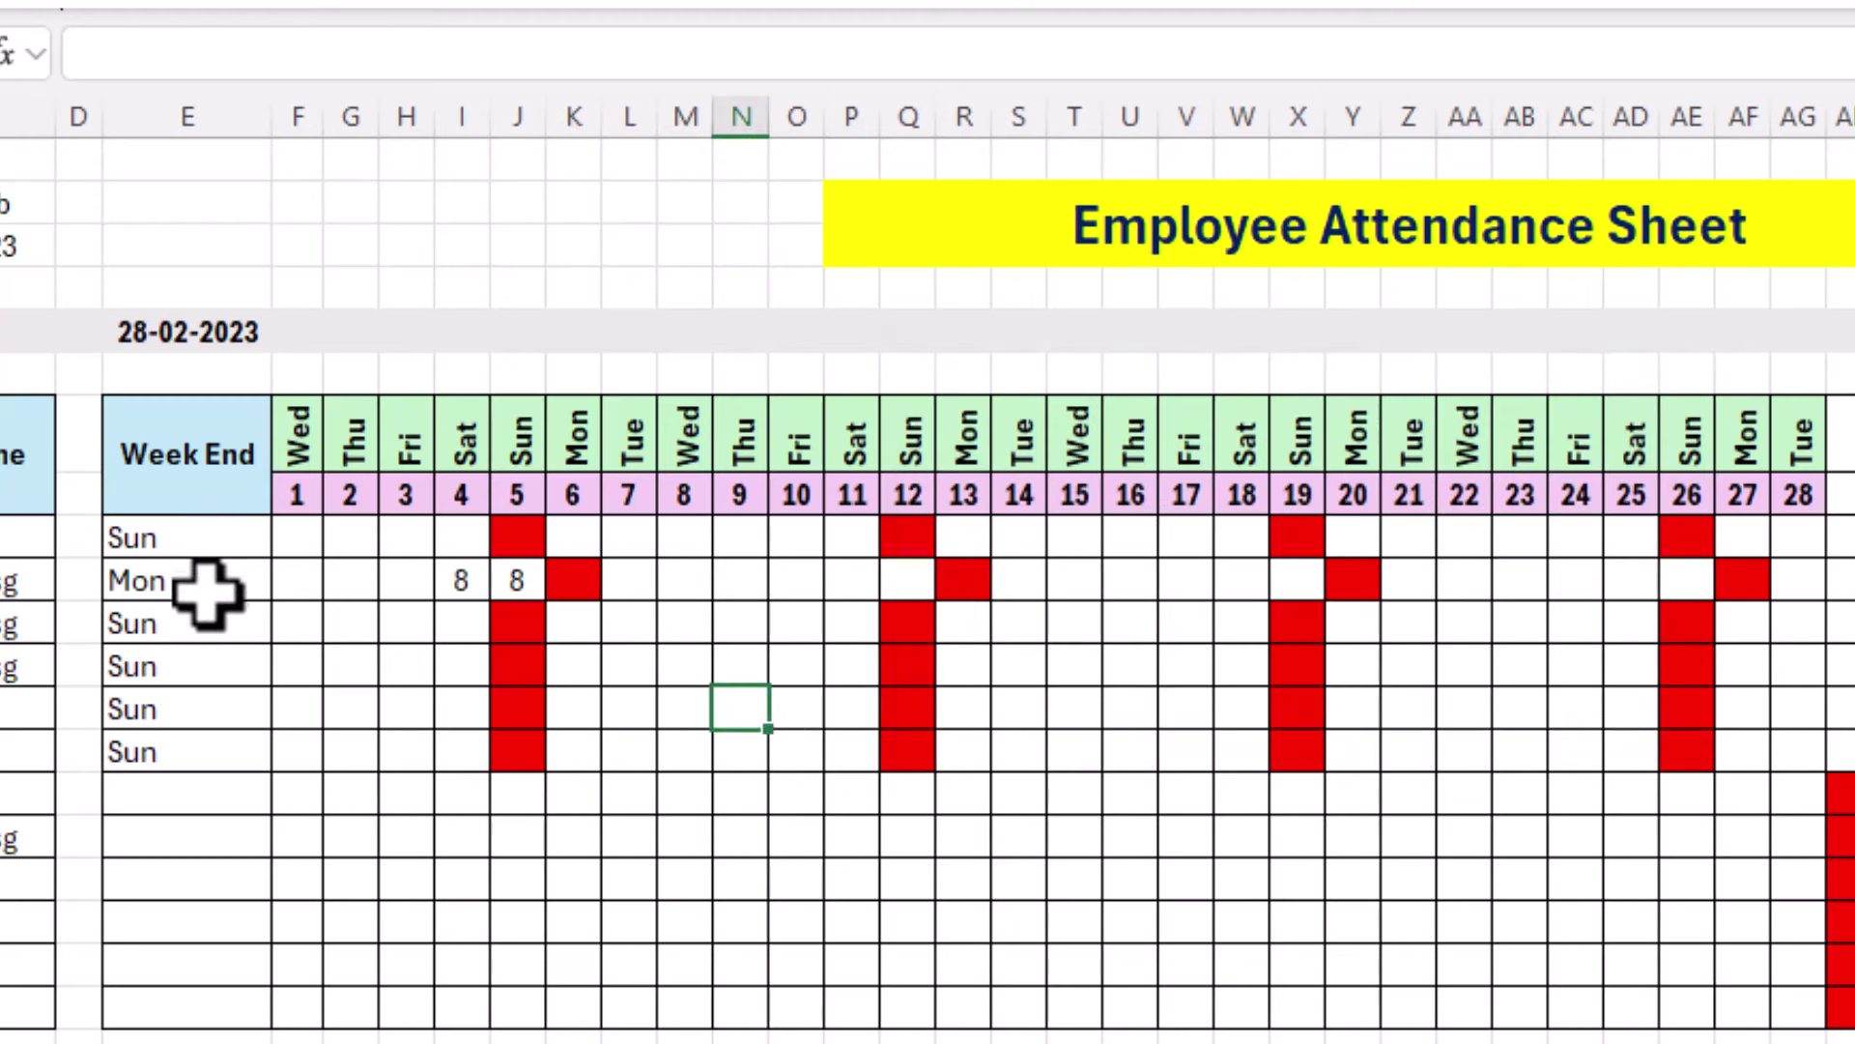
Choose No Off Day as the Week End value in E12.
click(186, 663)
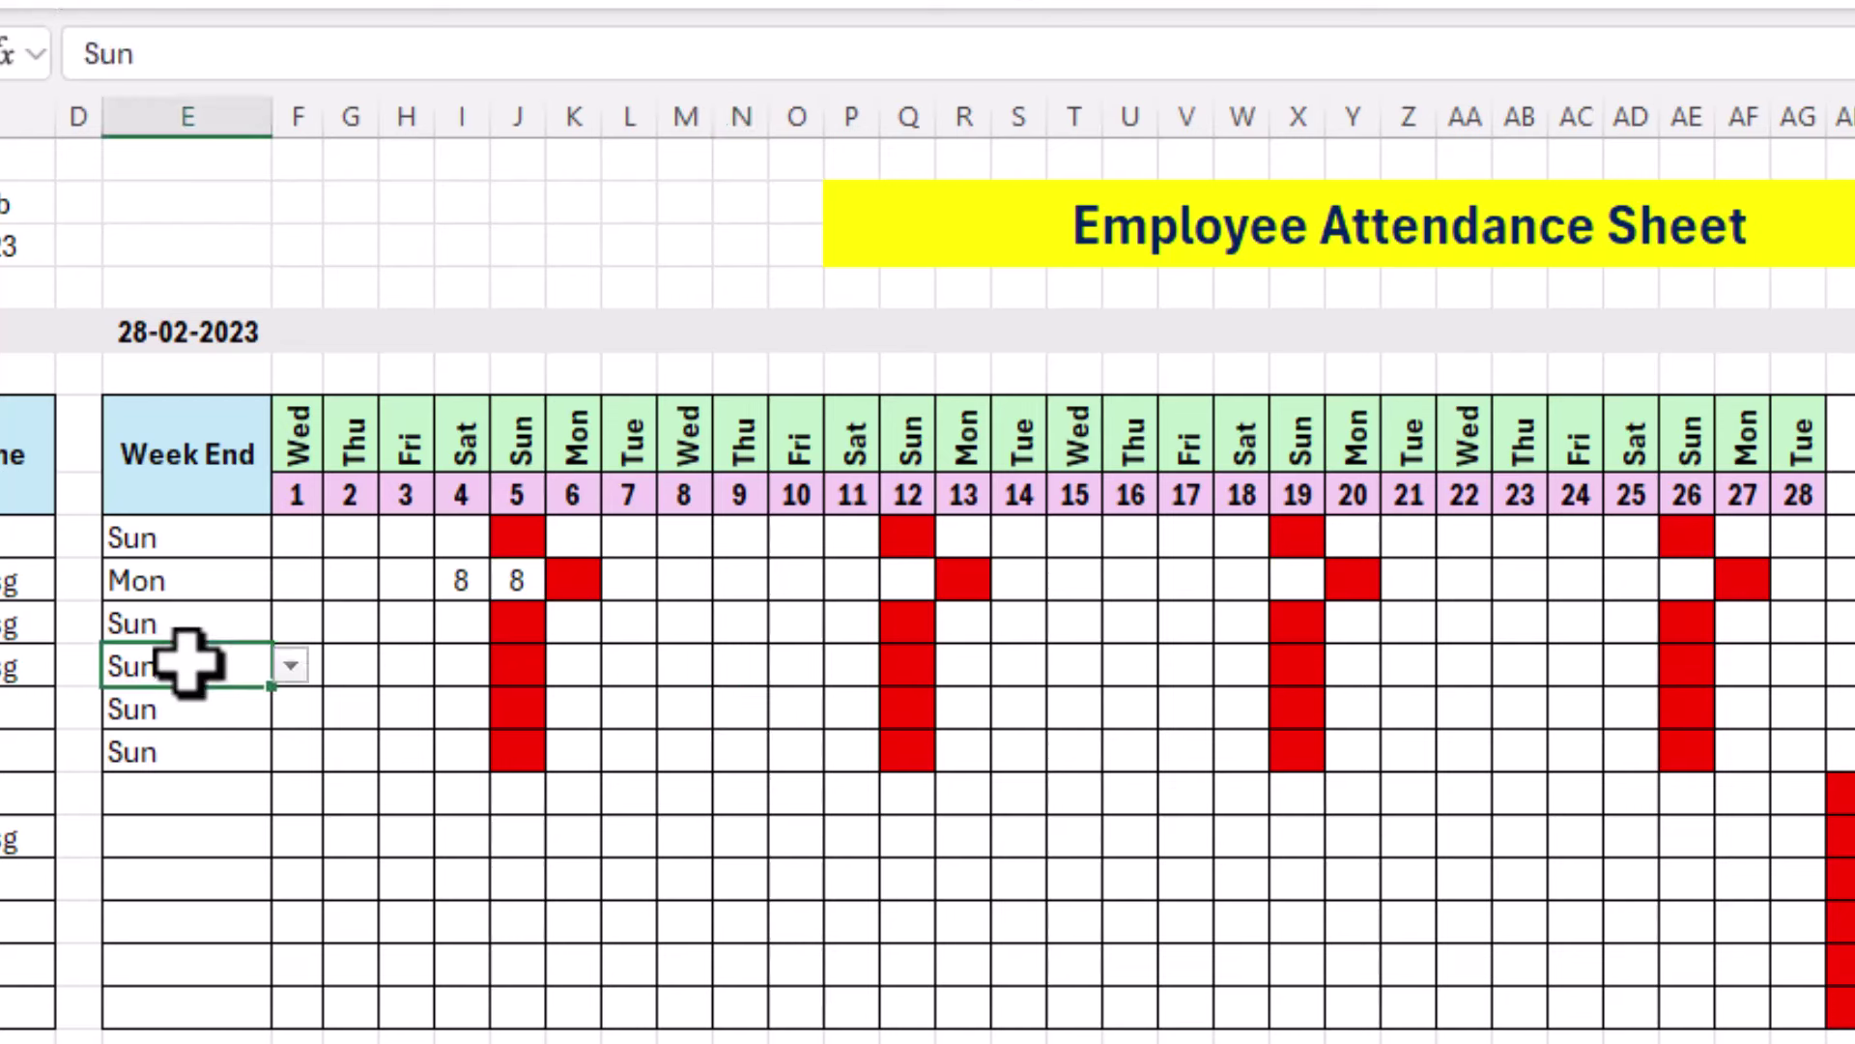
click(290, 665)
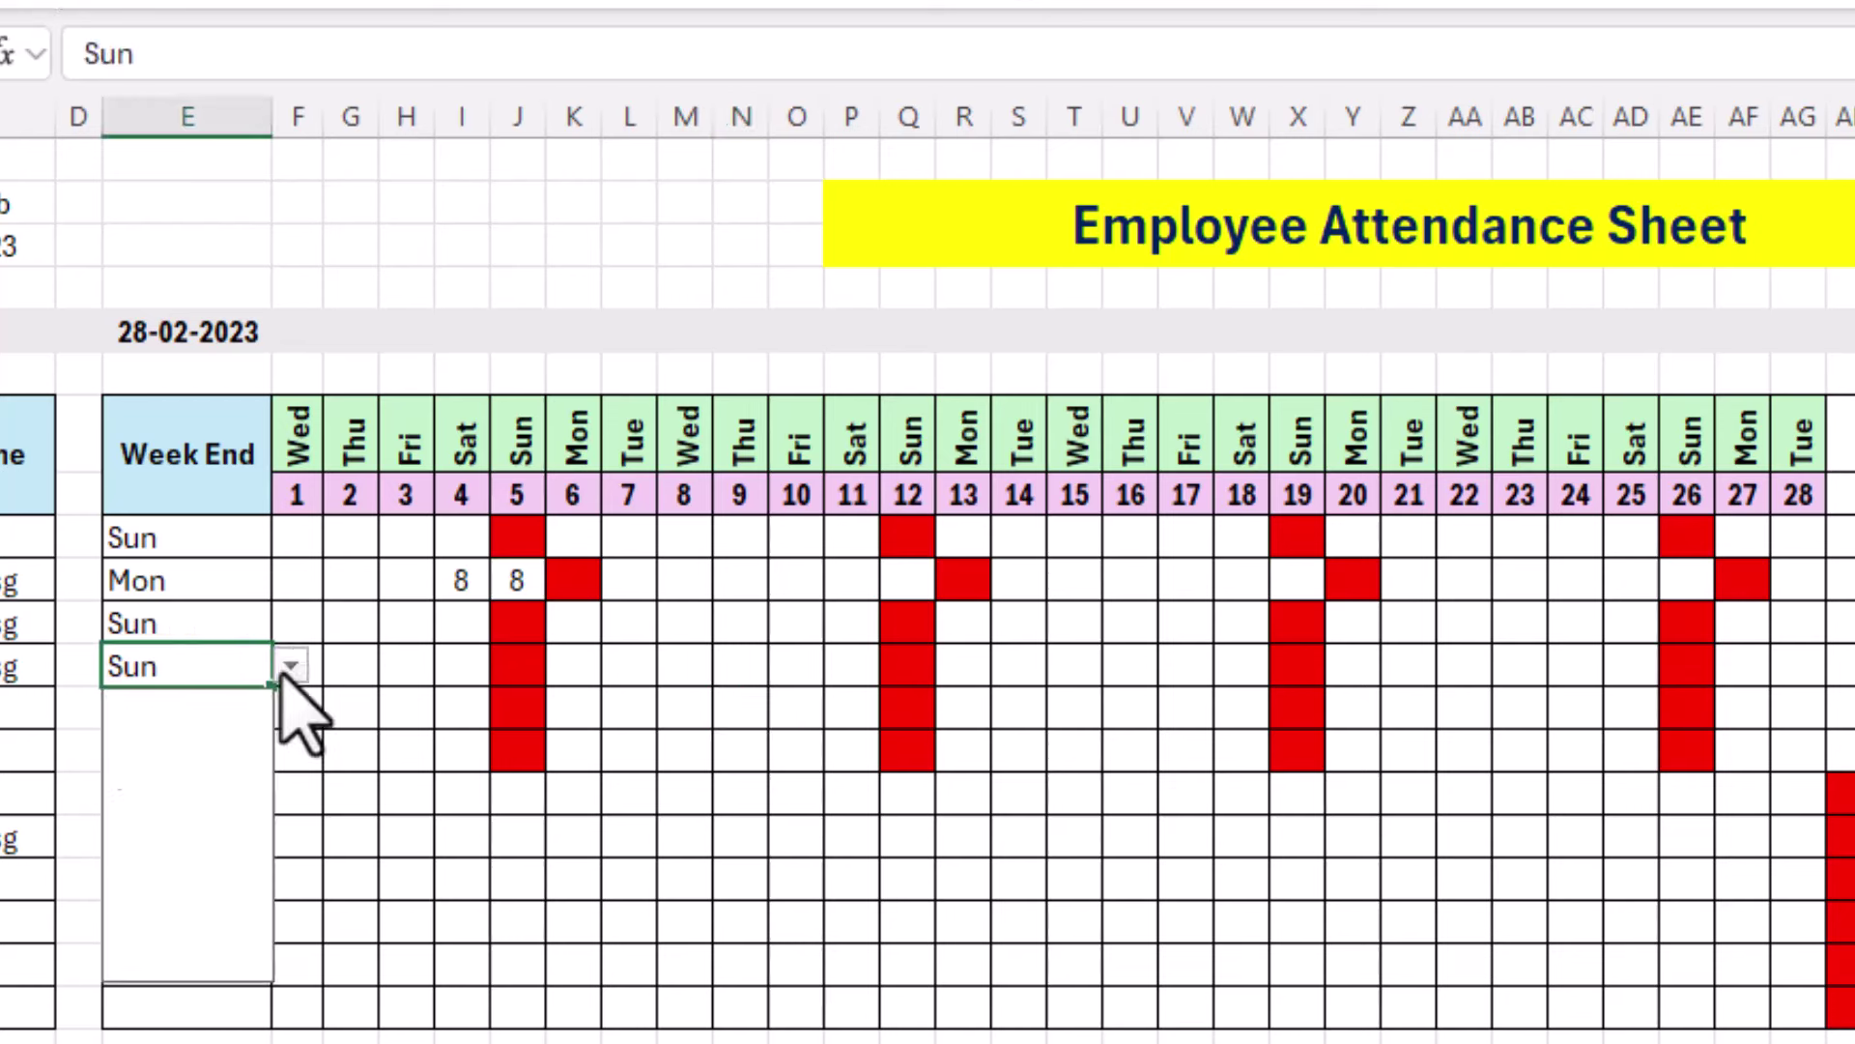
click(172, 714)
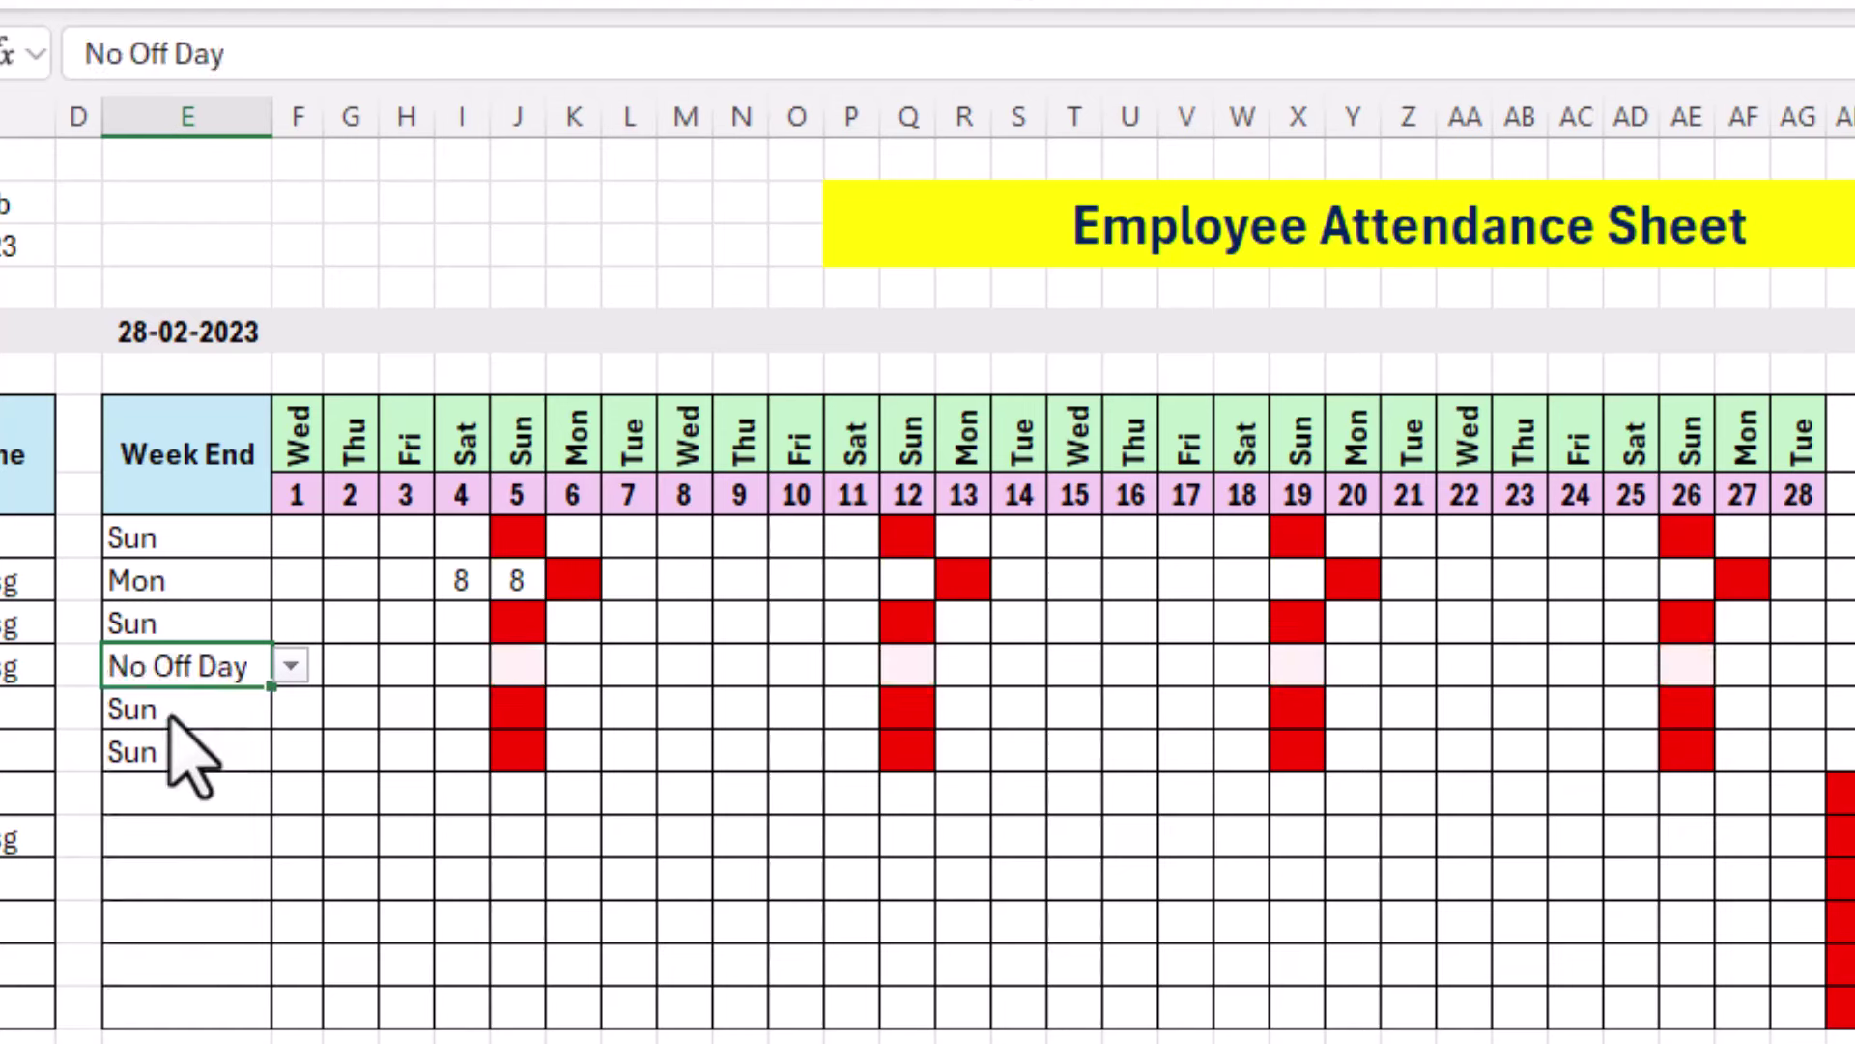
click(404, 667)
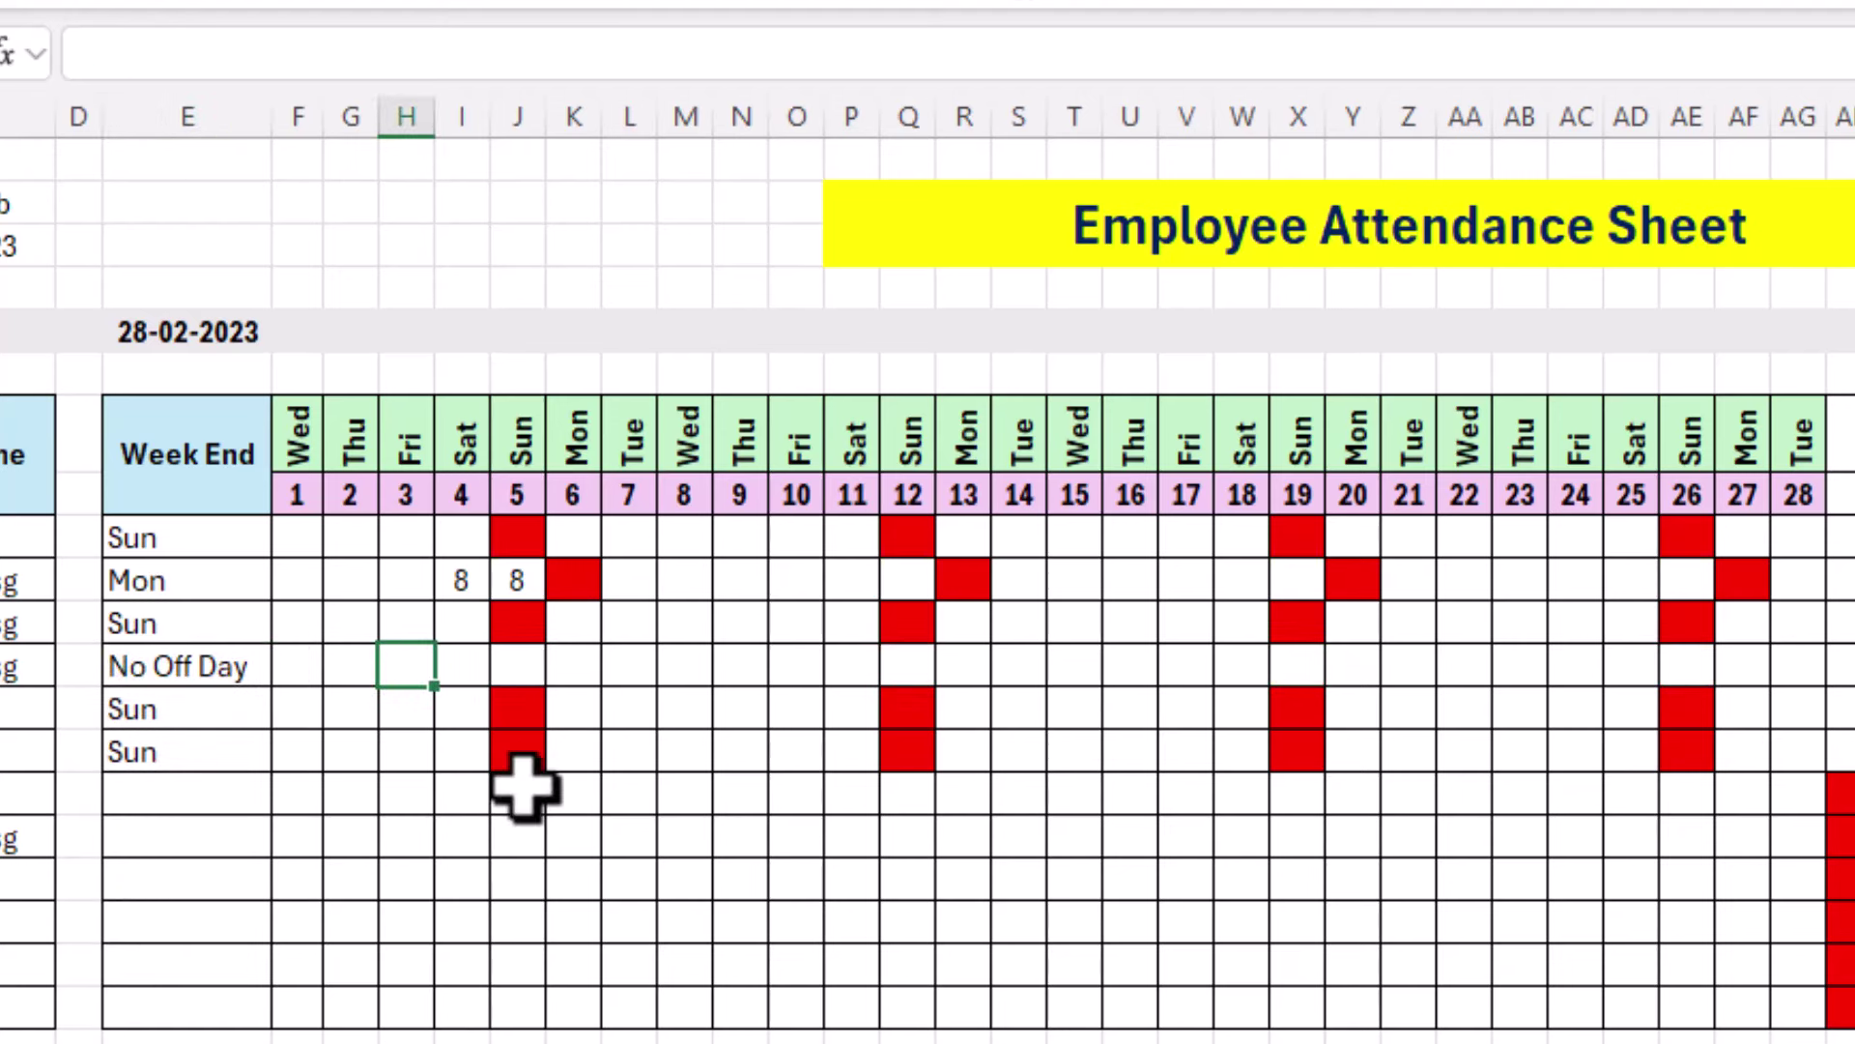
click(462, 785)
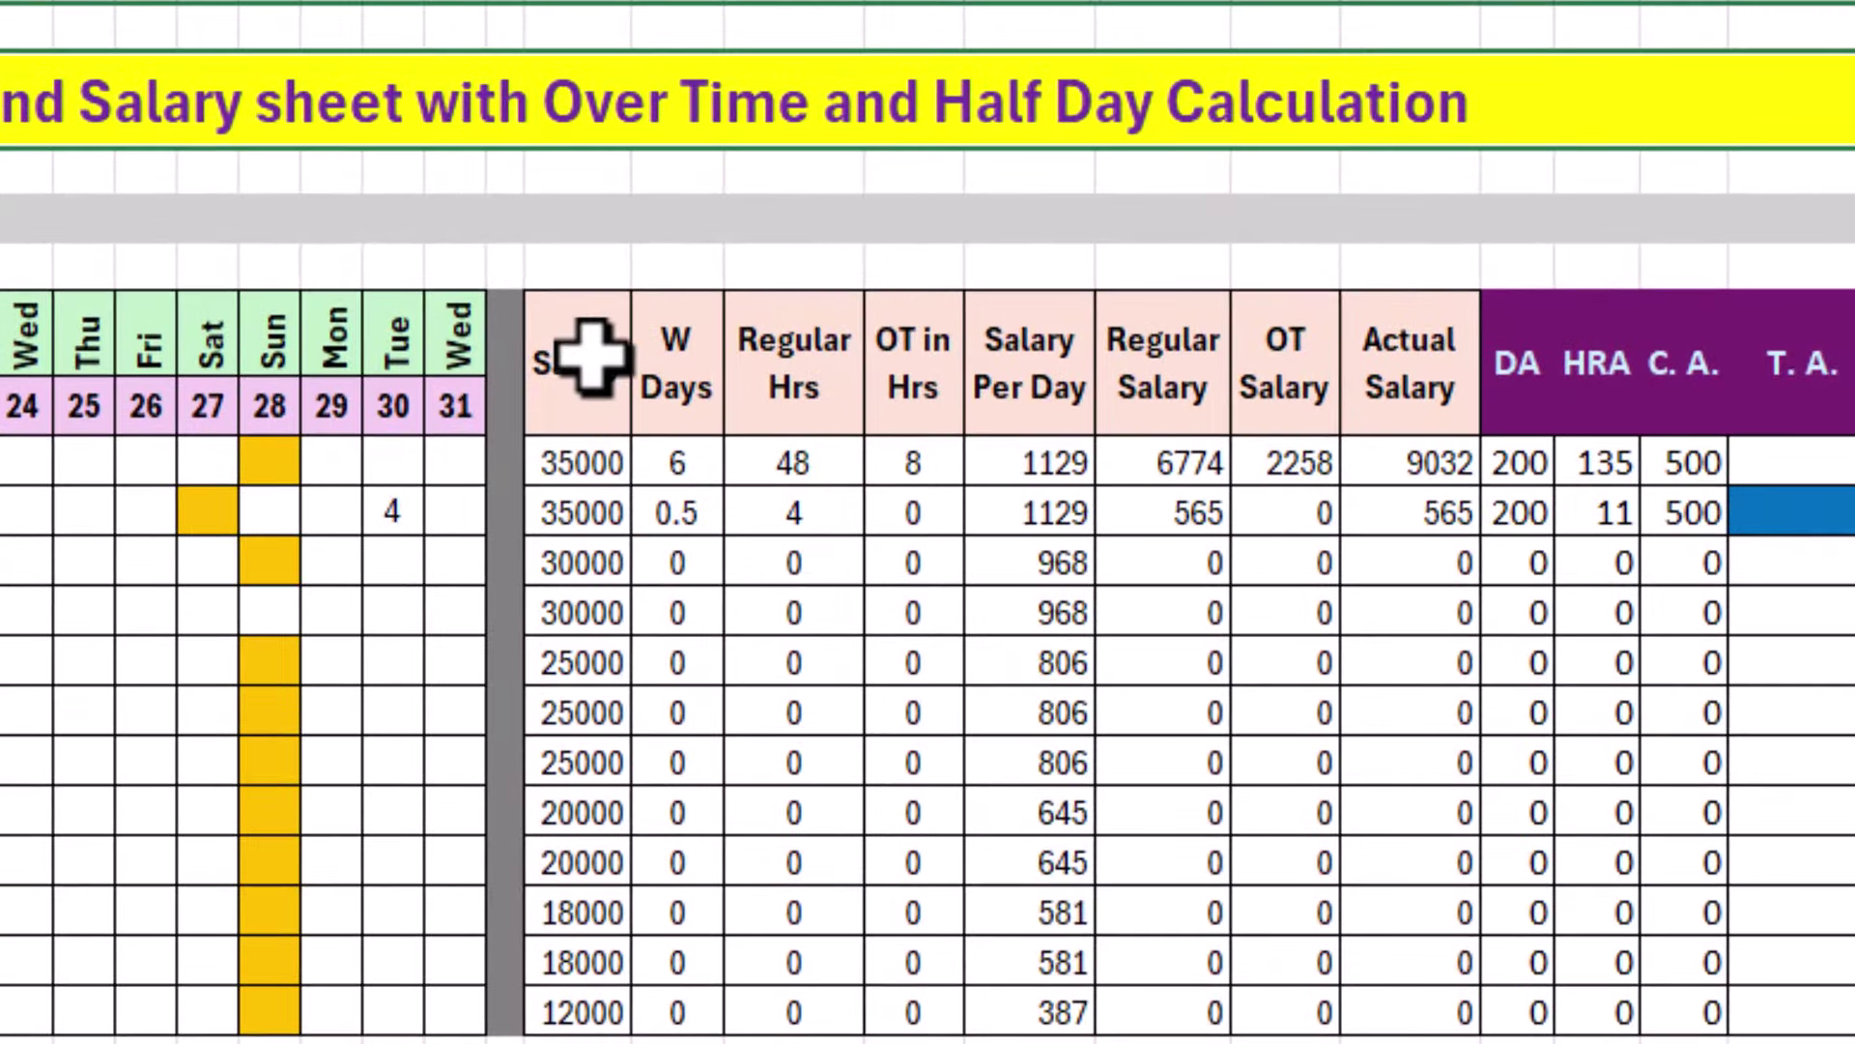
Copy the Salary through Actual Salary columns from the finished salary sheet into the attendance sheet starting at AL7, and narrow spacer column AK.
mouse_move(592, 355)
mouse_down()
mouse_move(1014, 393)
mouse_move(1836, 663)
mouse_move(1836, 962)
mouse_move(1710, 919)
mouse_move(677, 860)
mouse_move(1420, 870)
mouse_move(1428, 1007)
mouse_up()
key(ctrl+c)
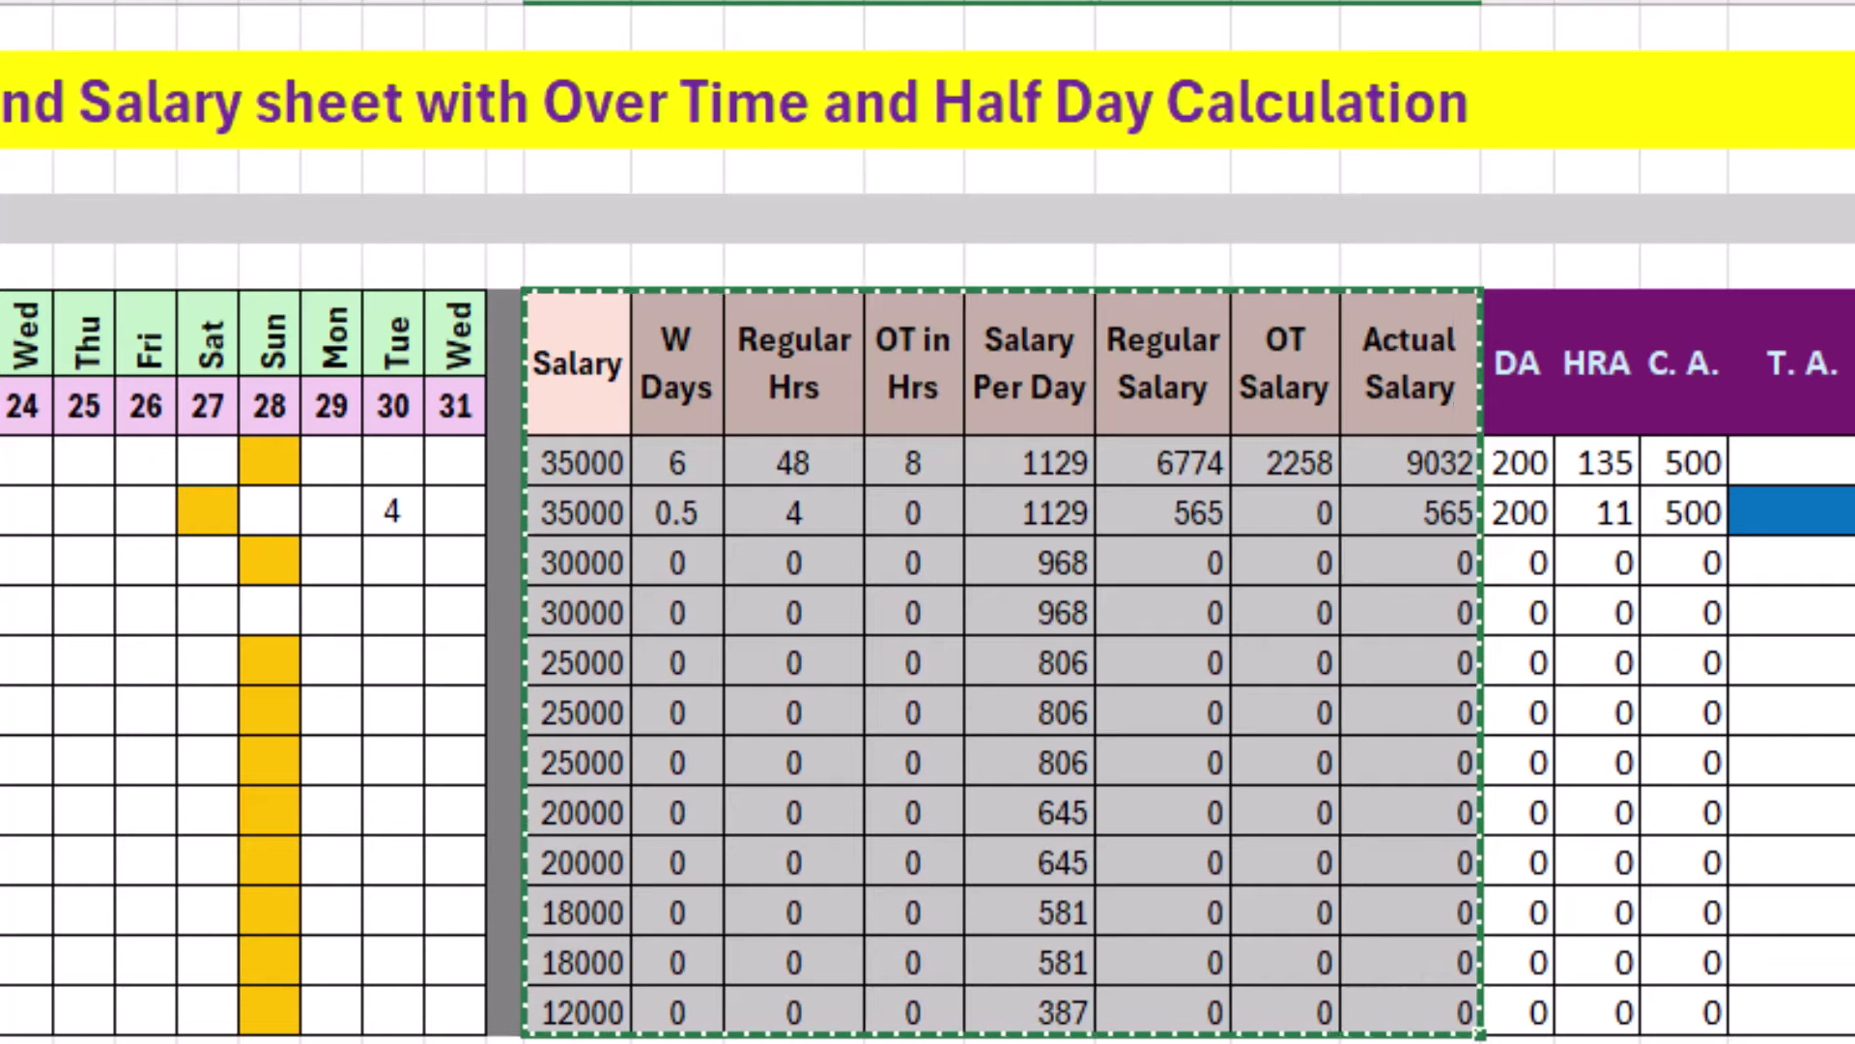
click(367, 1042)
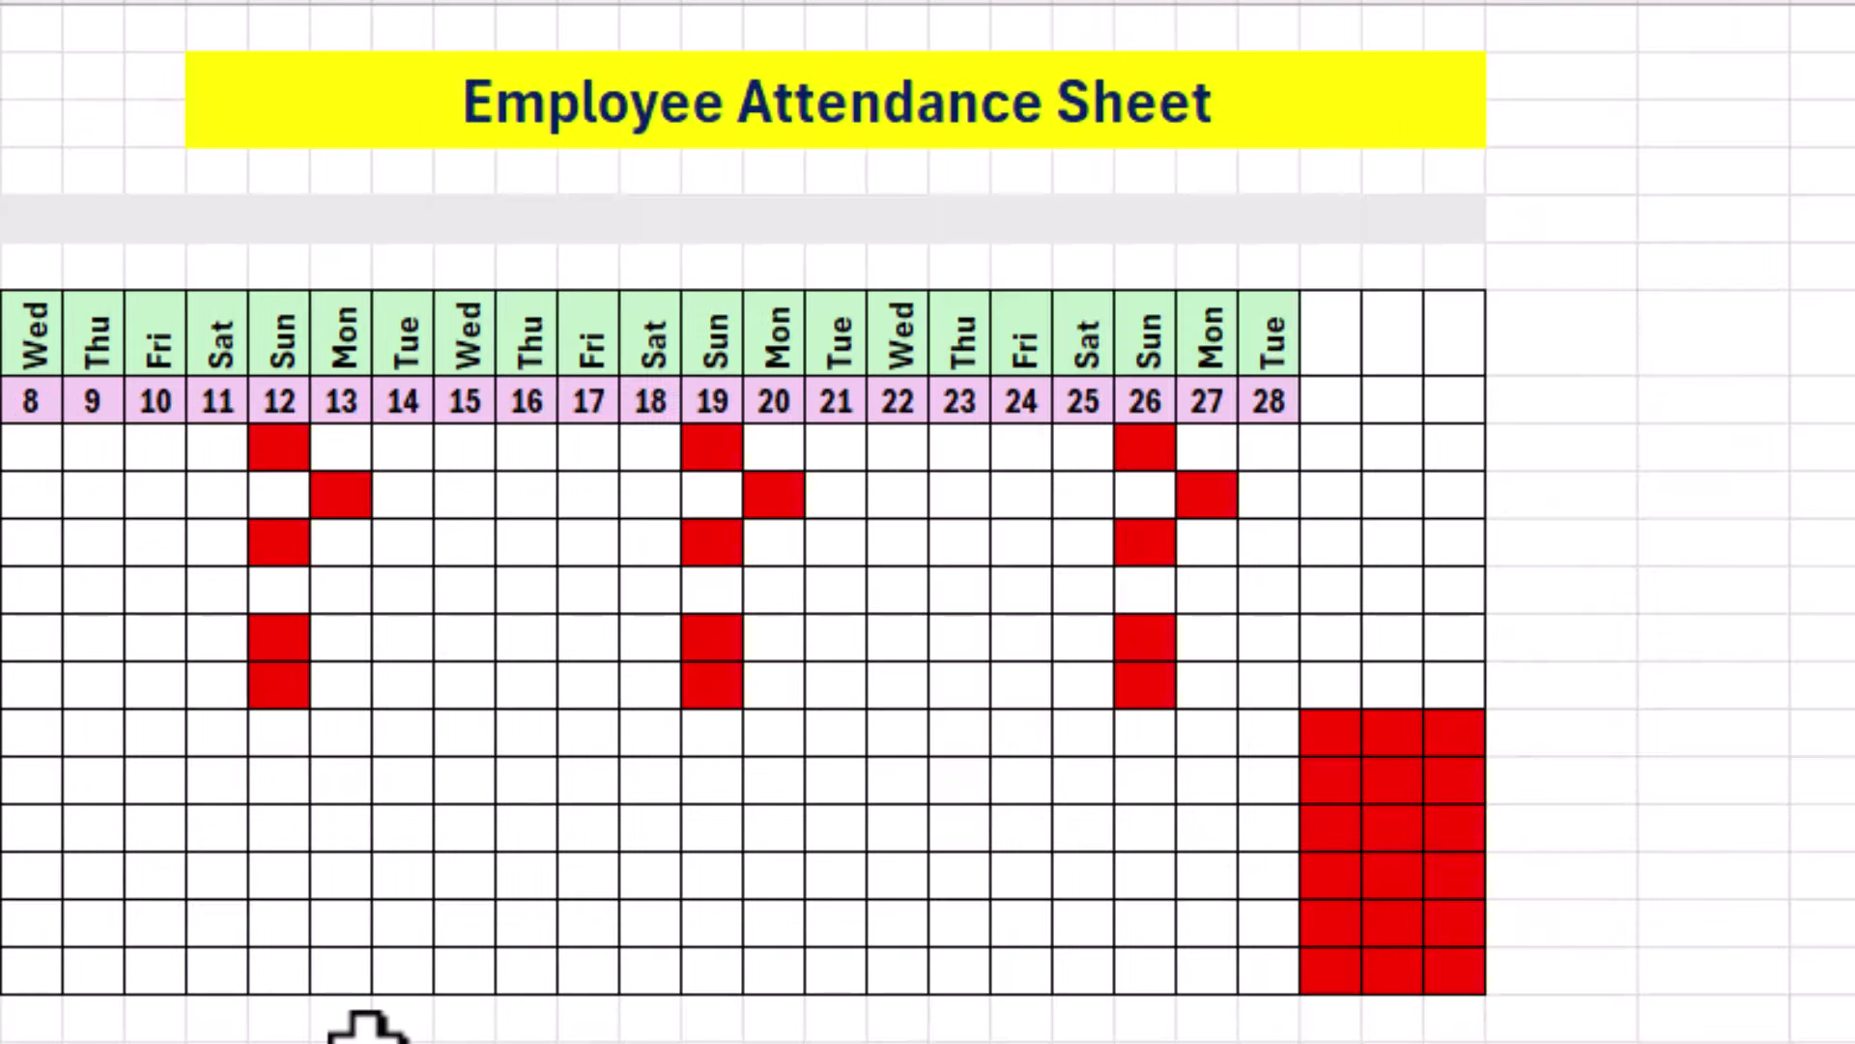
click(1698, 322)
key(ctrl+v)
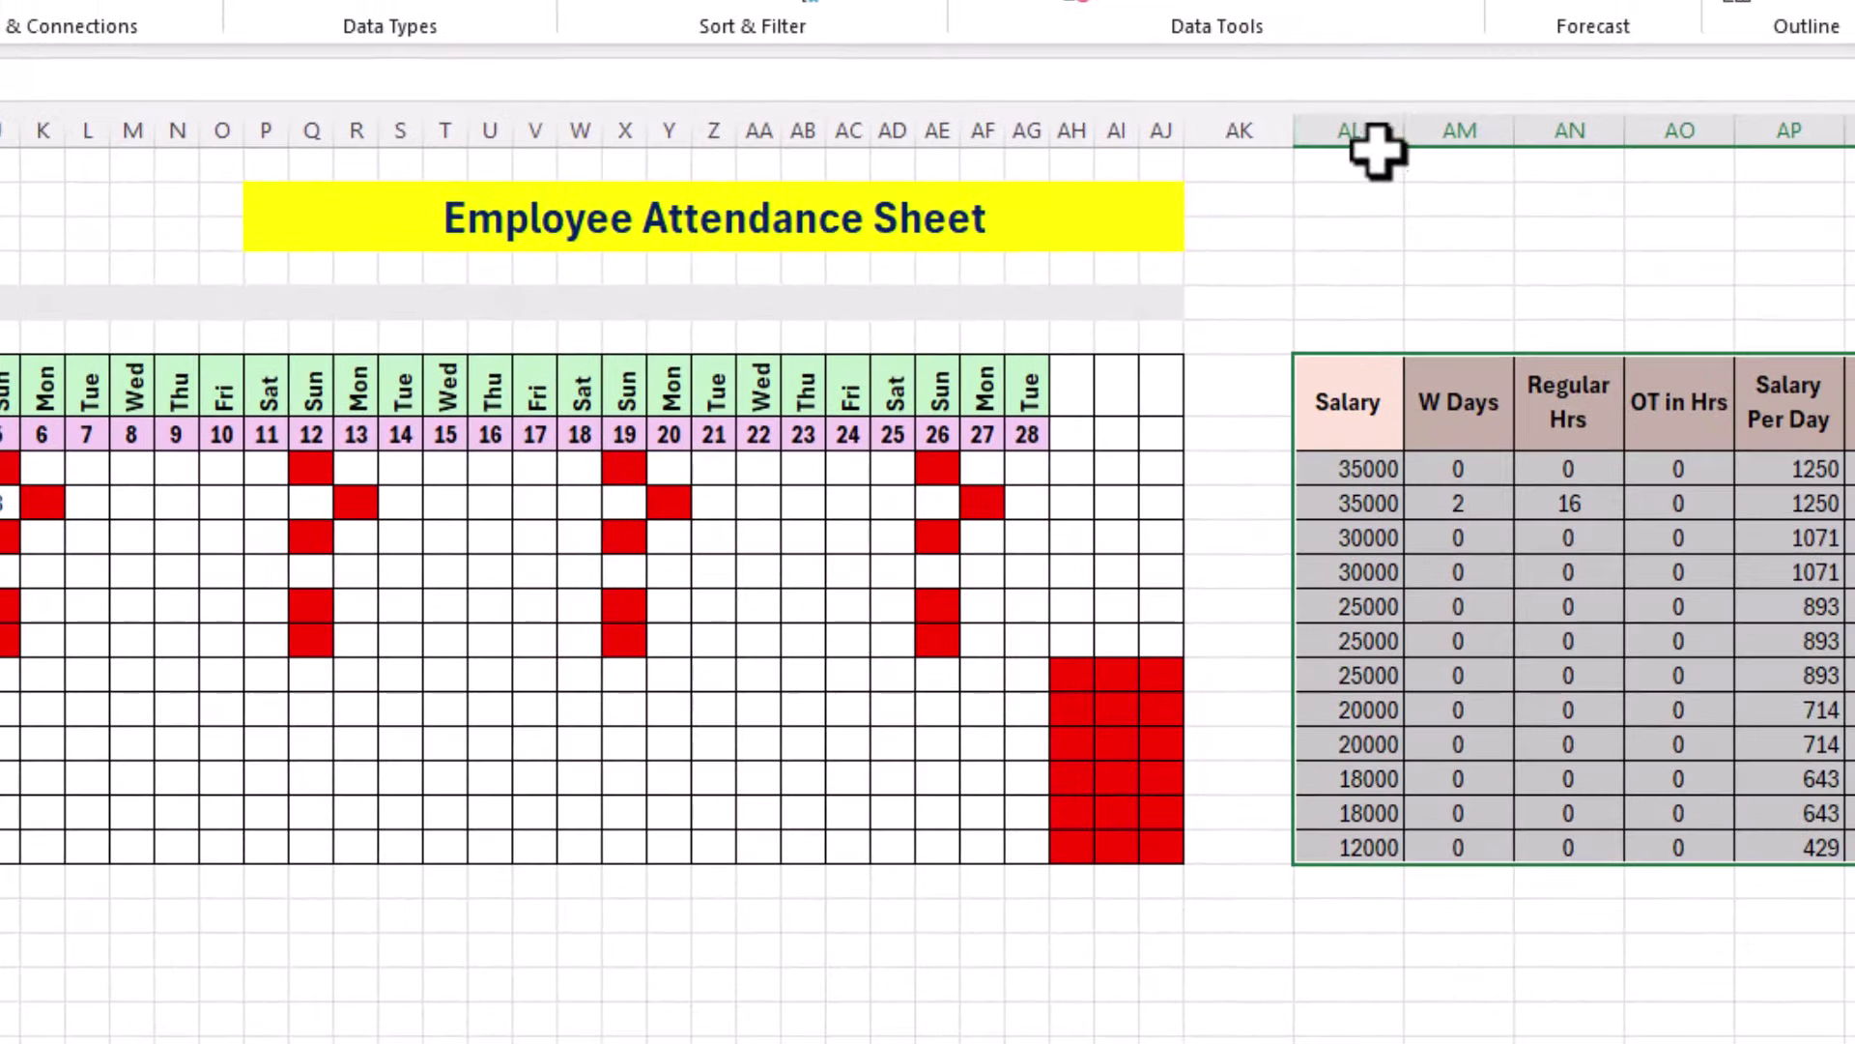
drag(1373, 104, 1215, 135)
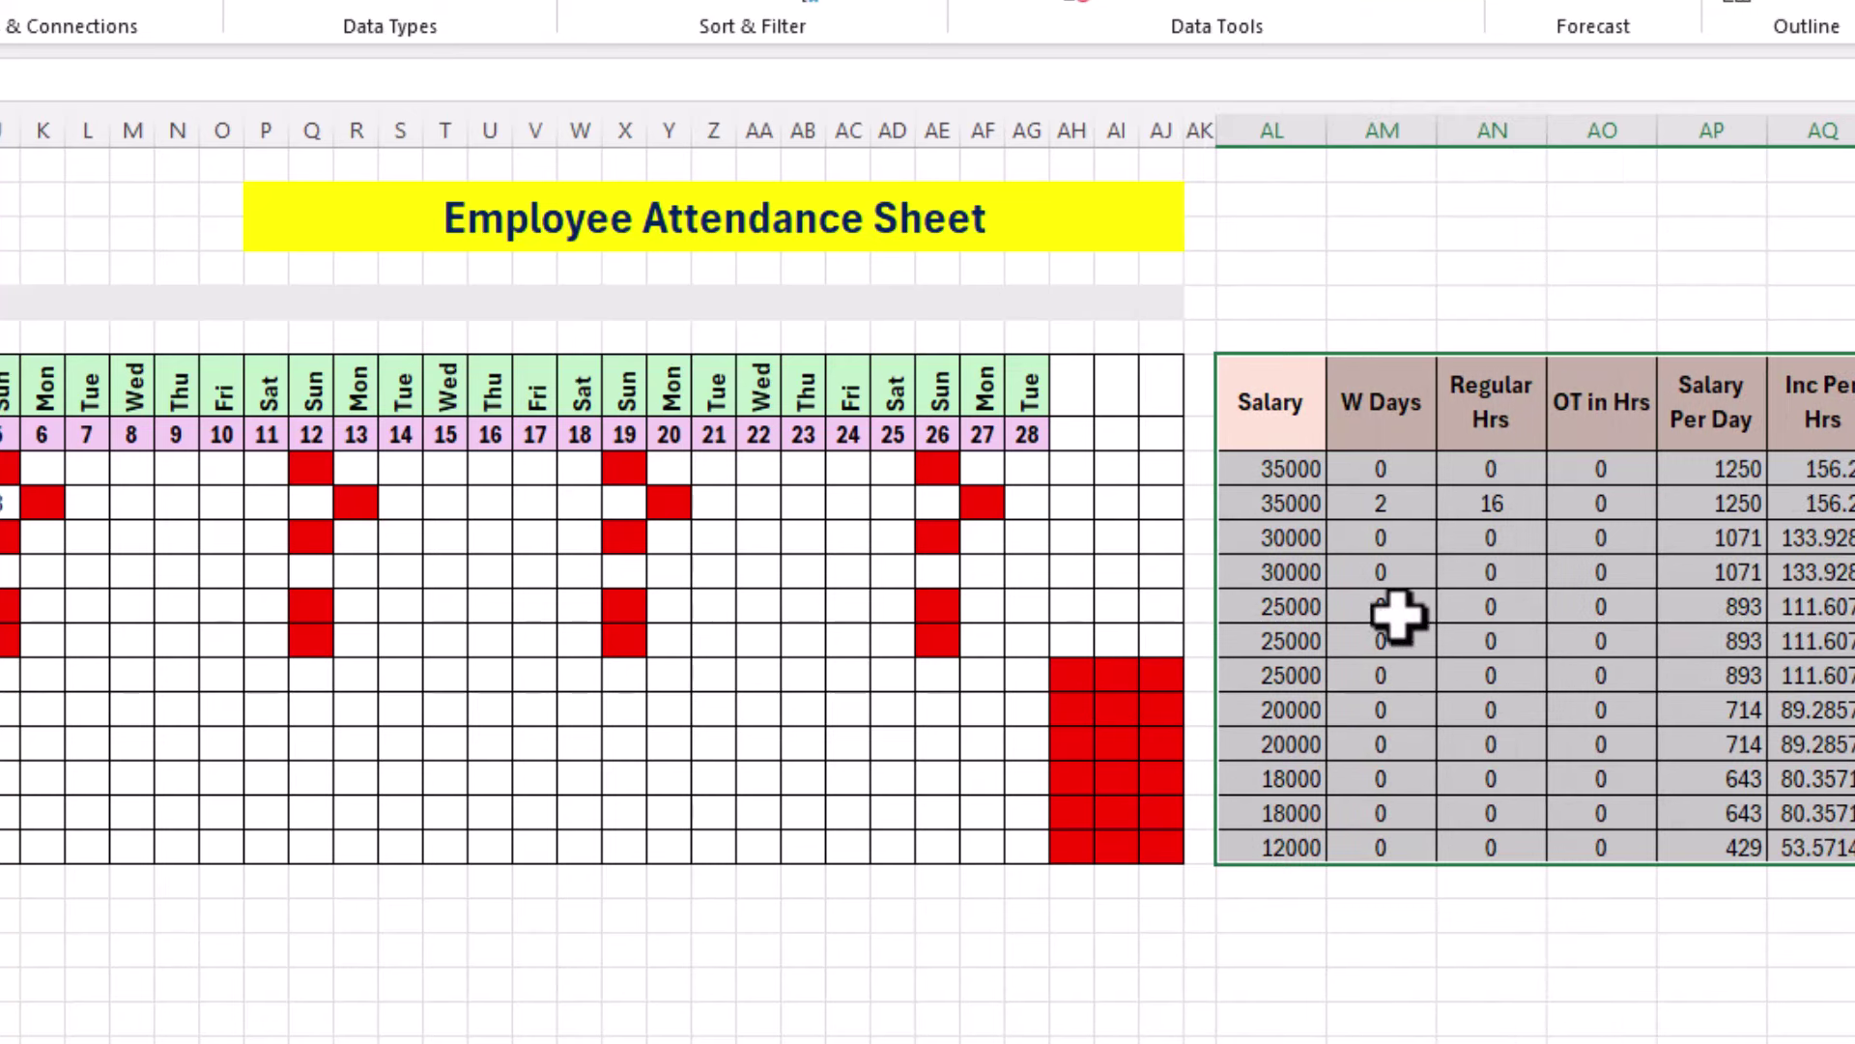
Examine the W Days and OT in Hrs formulas in the first employee's row of the salary columns.
click(1363, 467)
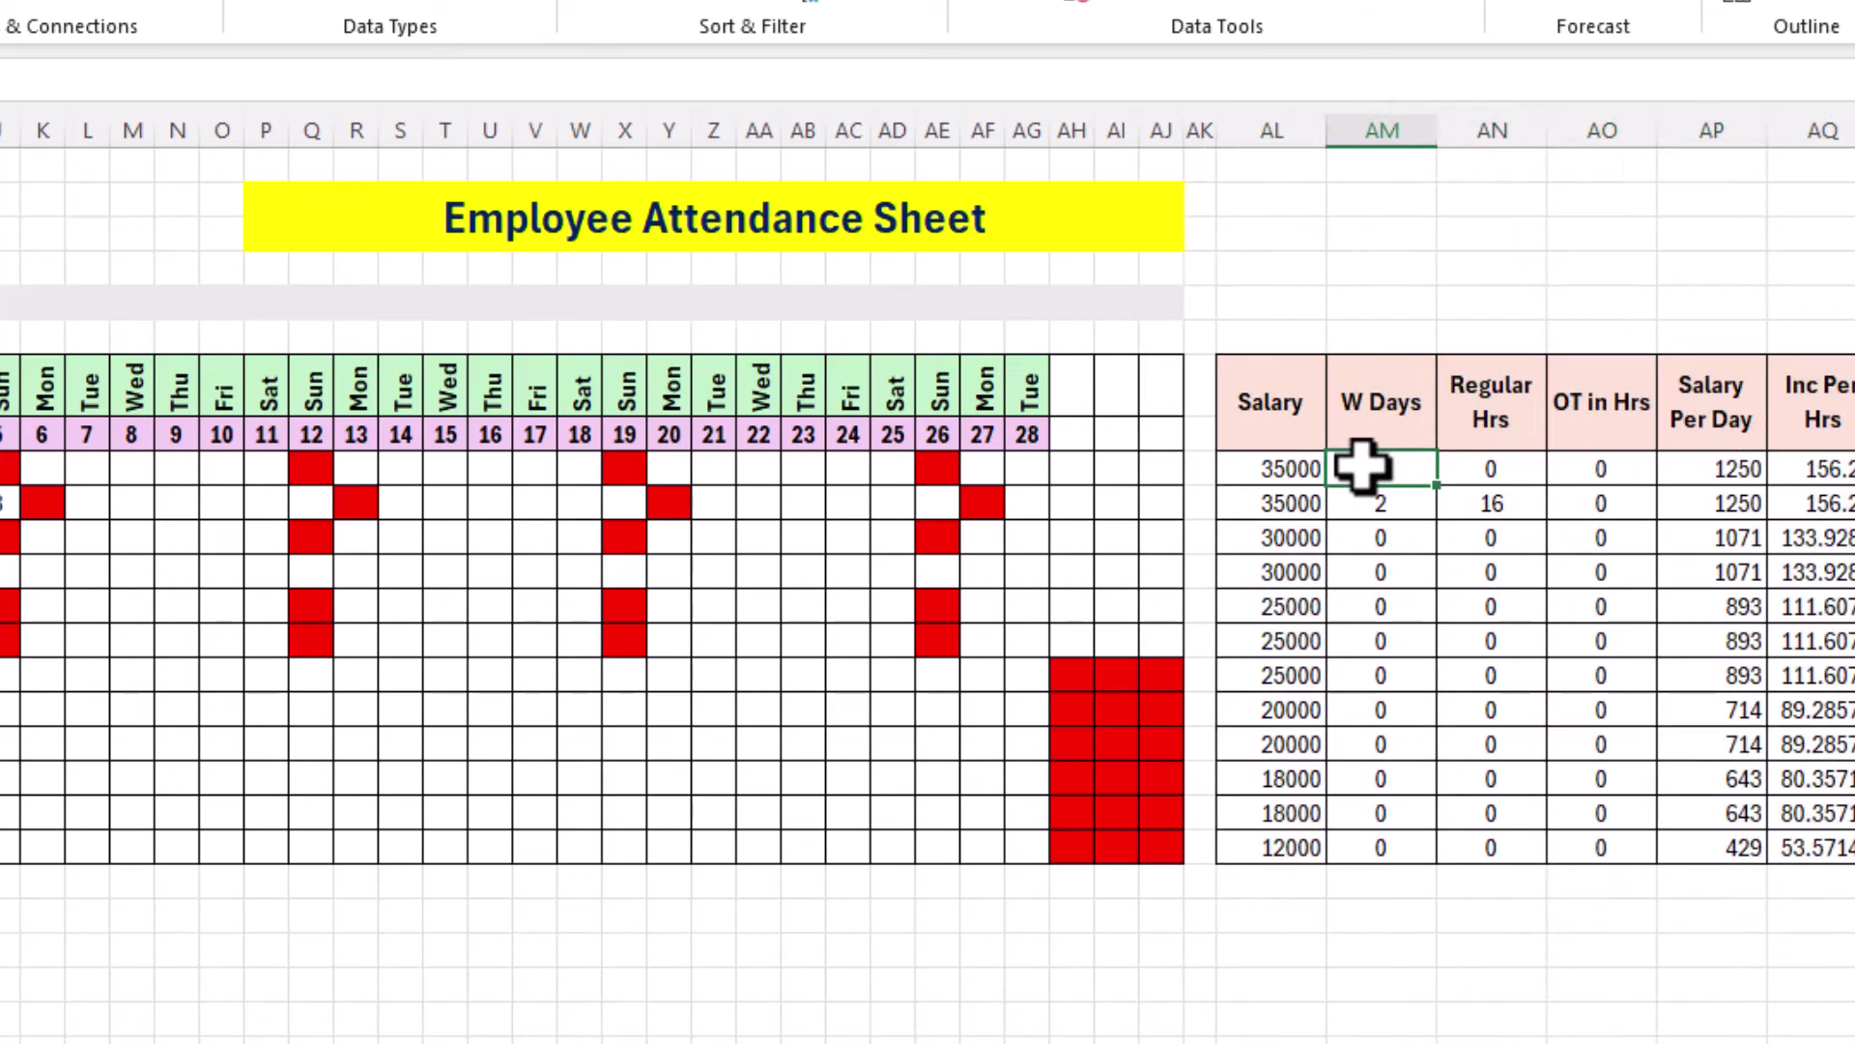
click(1611, 468)
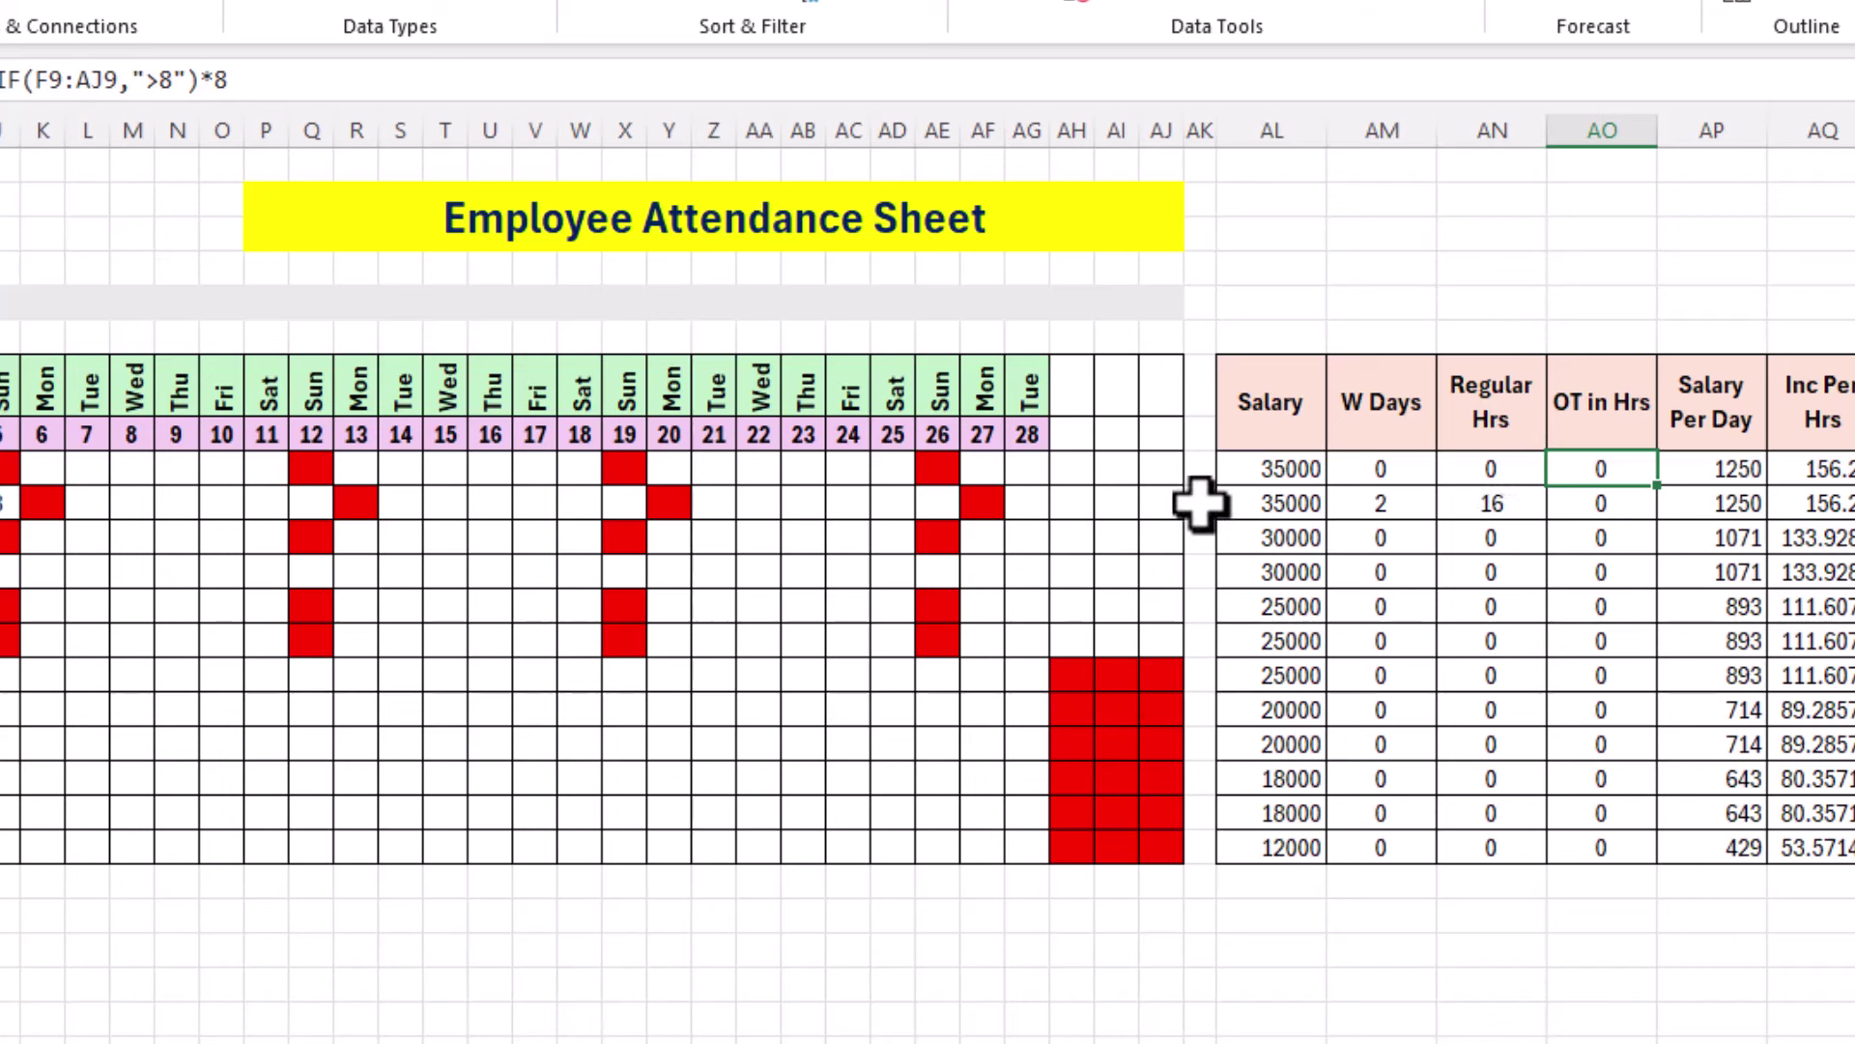
click(791, 474)
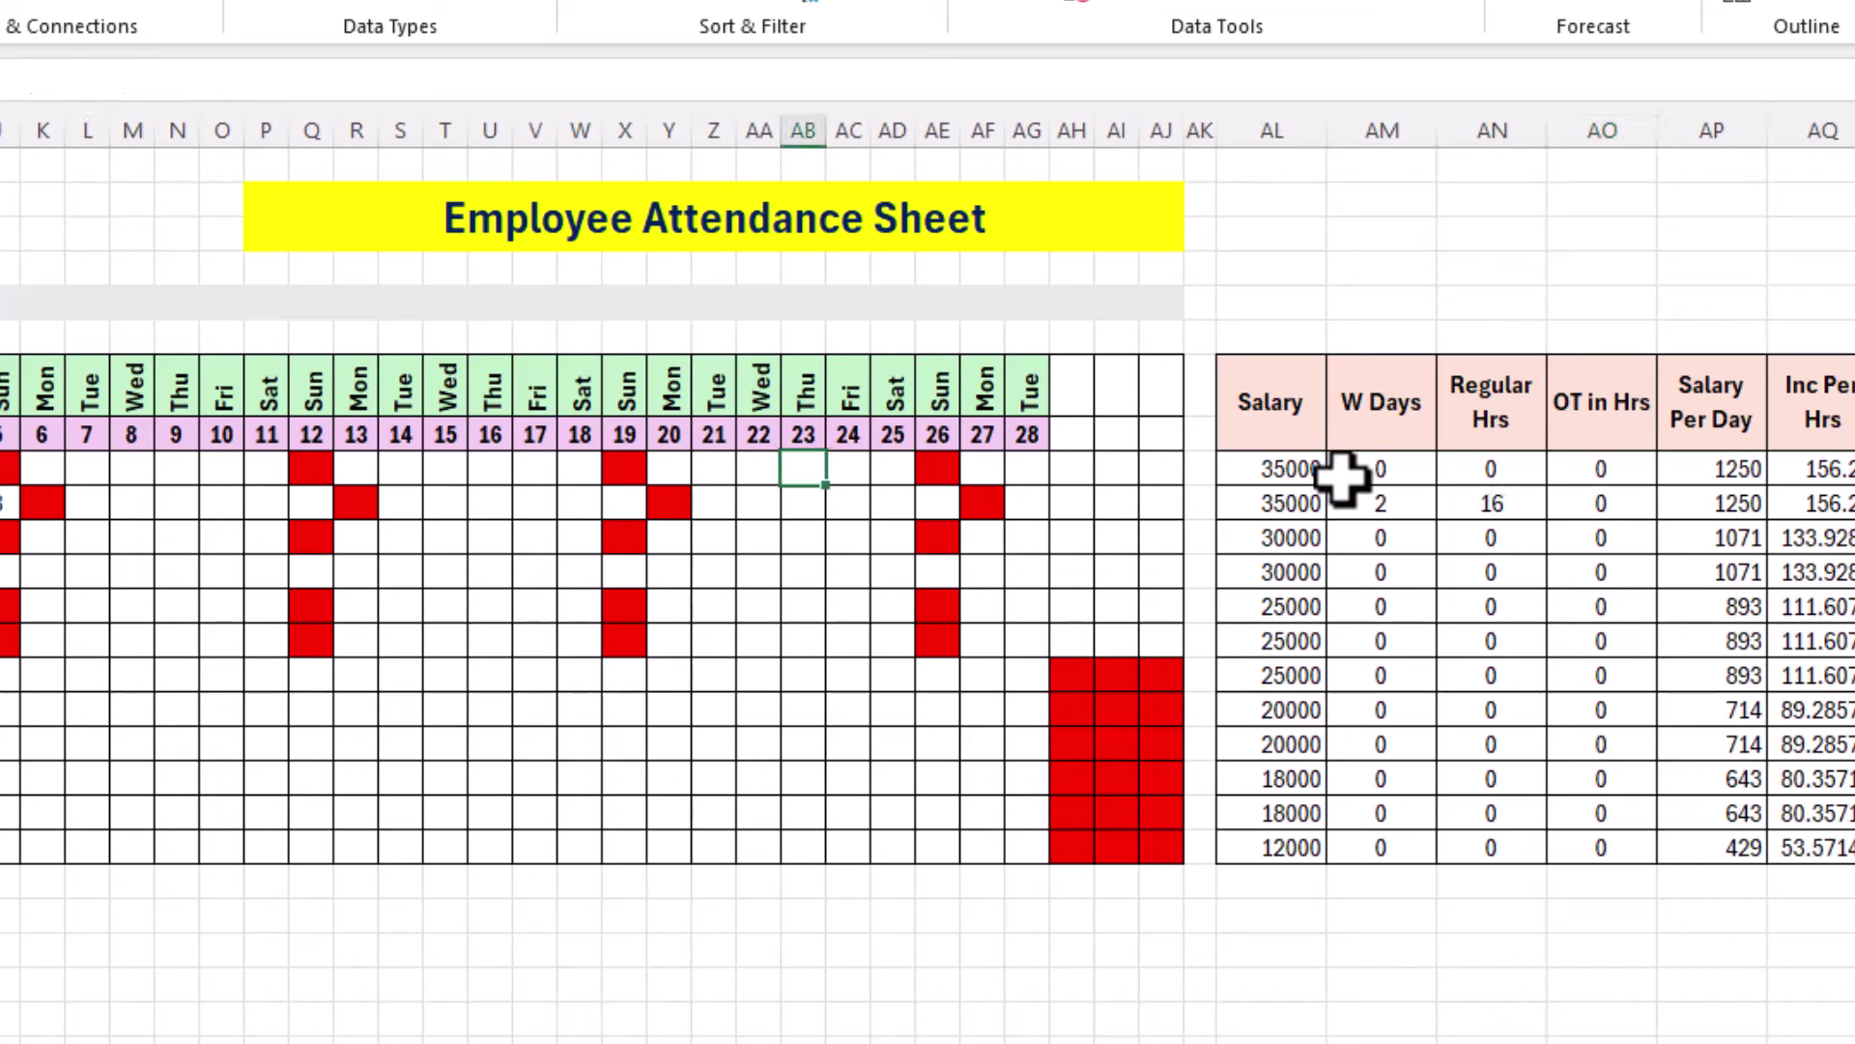
click(1395, 468)
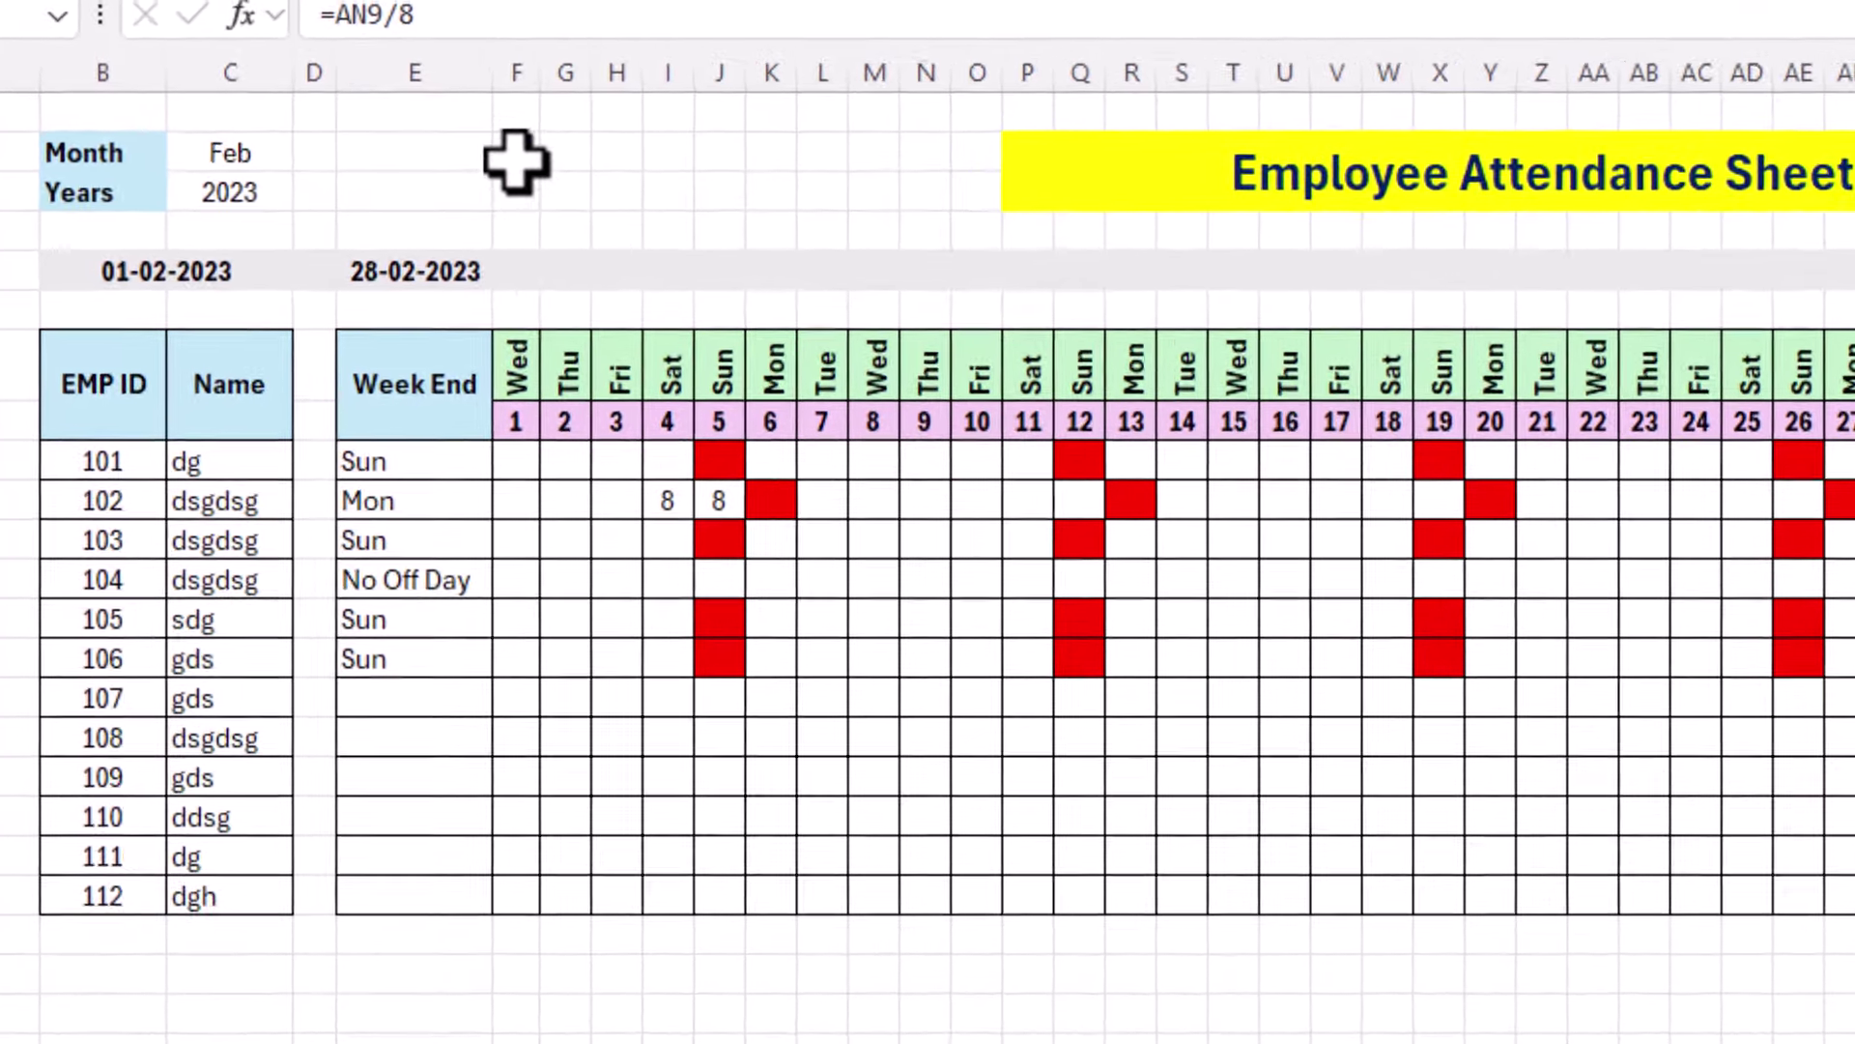
Enter the label T Emp in E2, in the Month row above the attendance table.
click(488, 203)
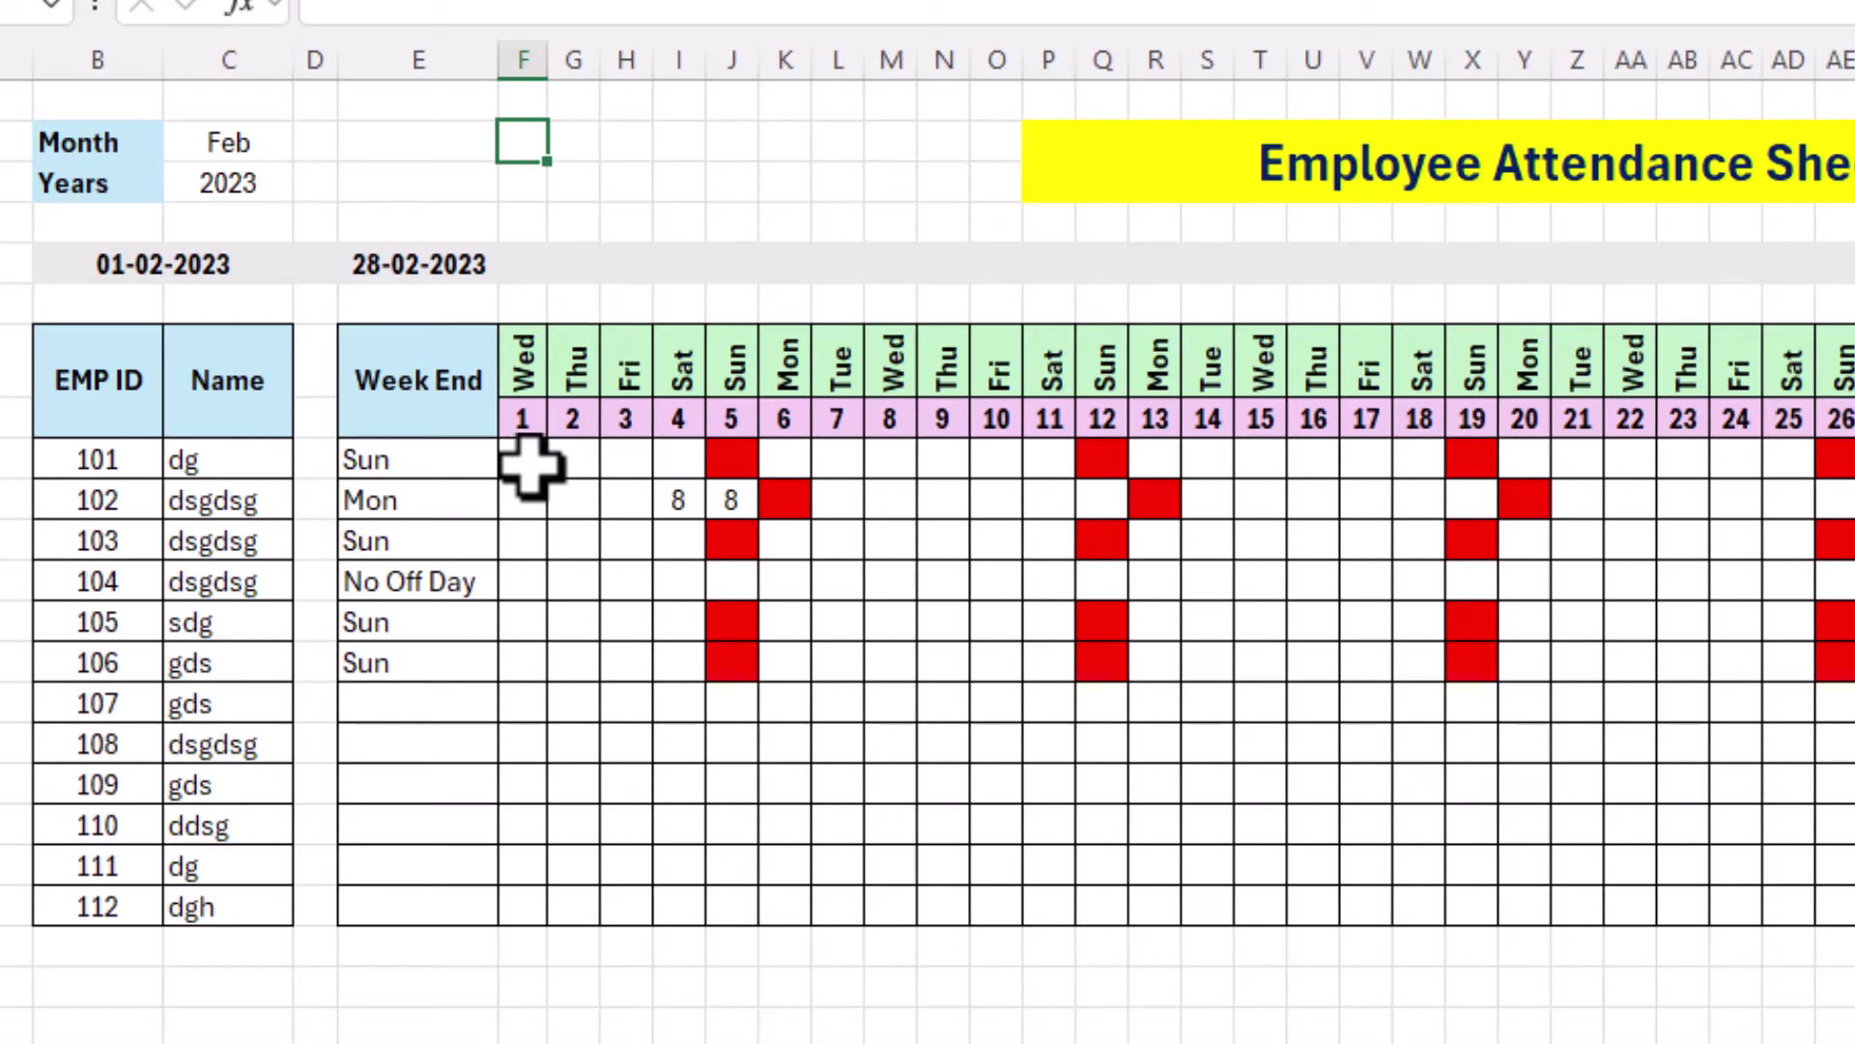
click(567, 459)
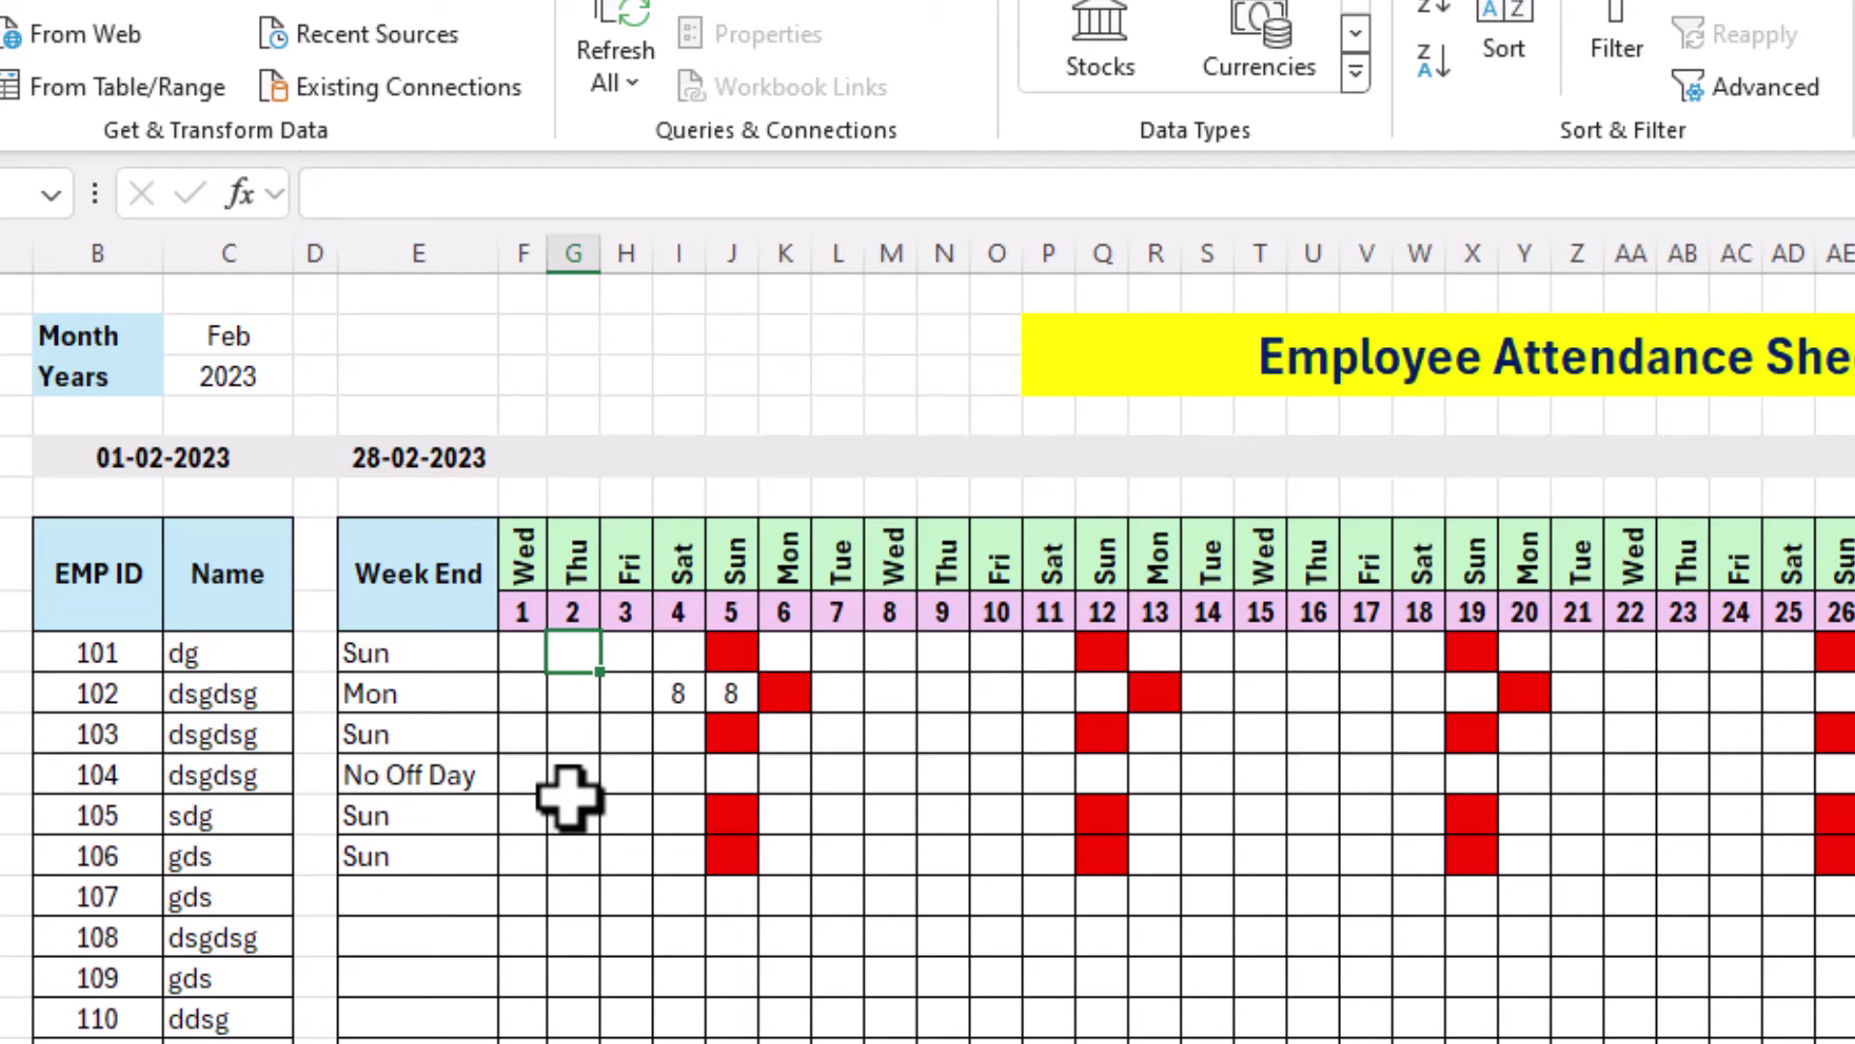
click(572, 411)
click(468, 333)
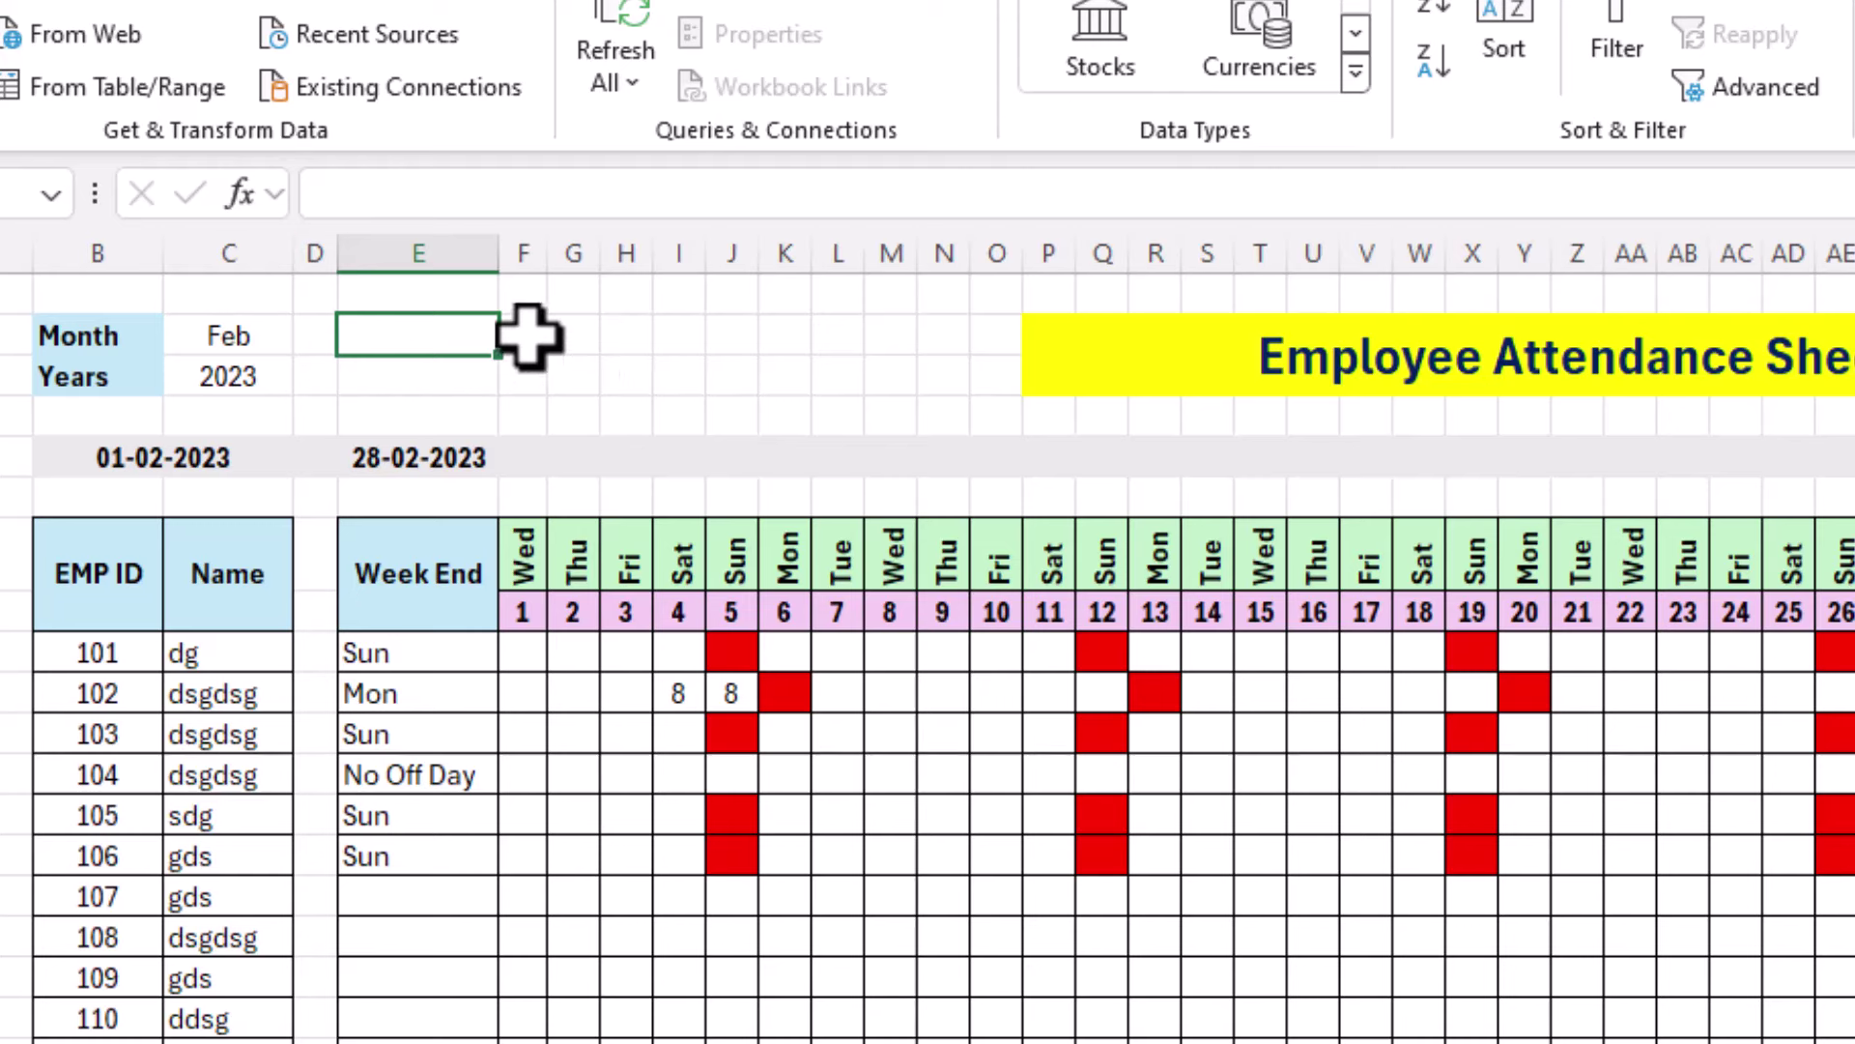
text(T)
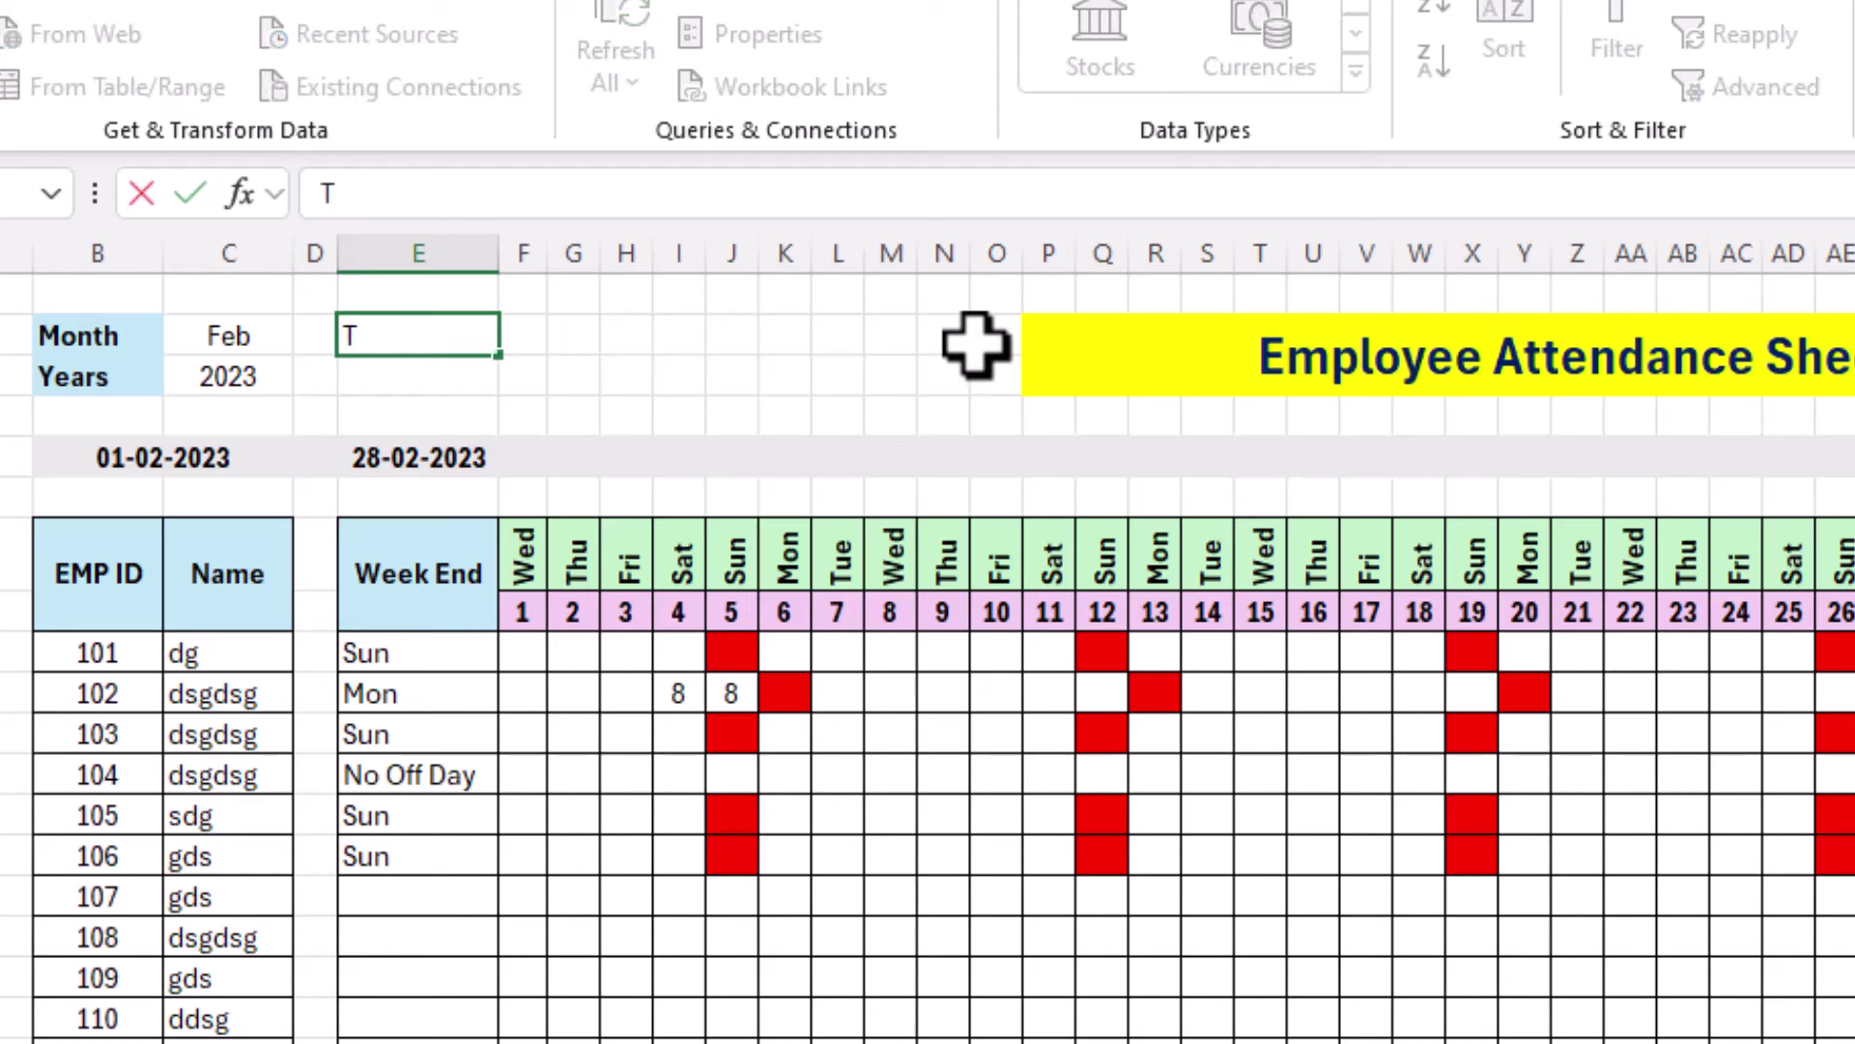
text( Emp)
key(Tab)
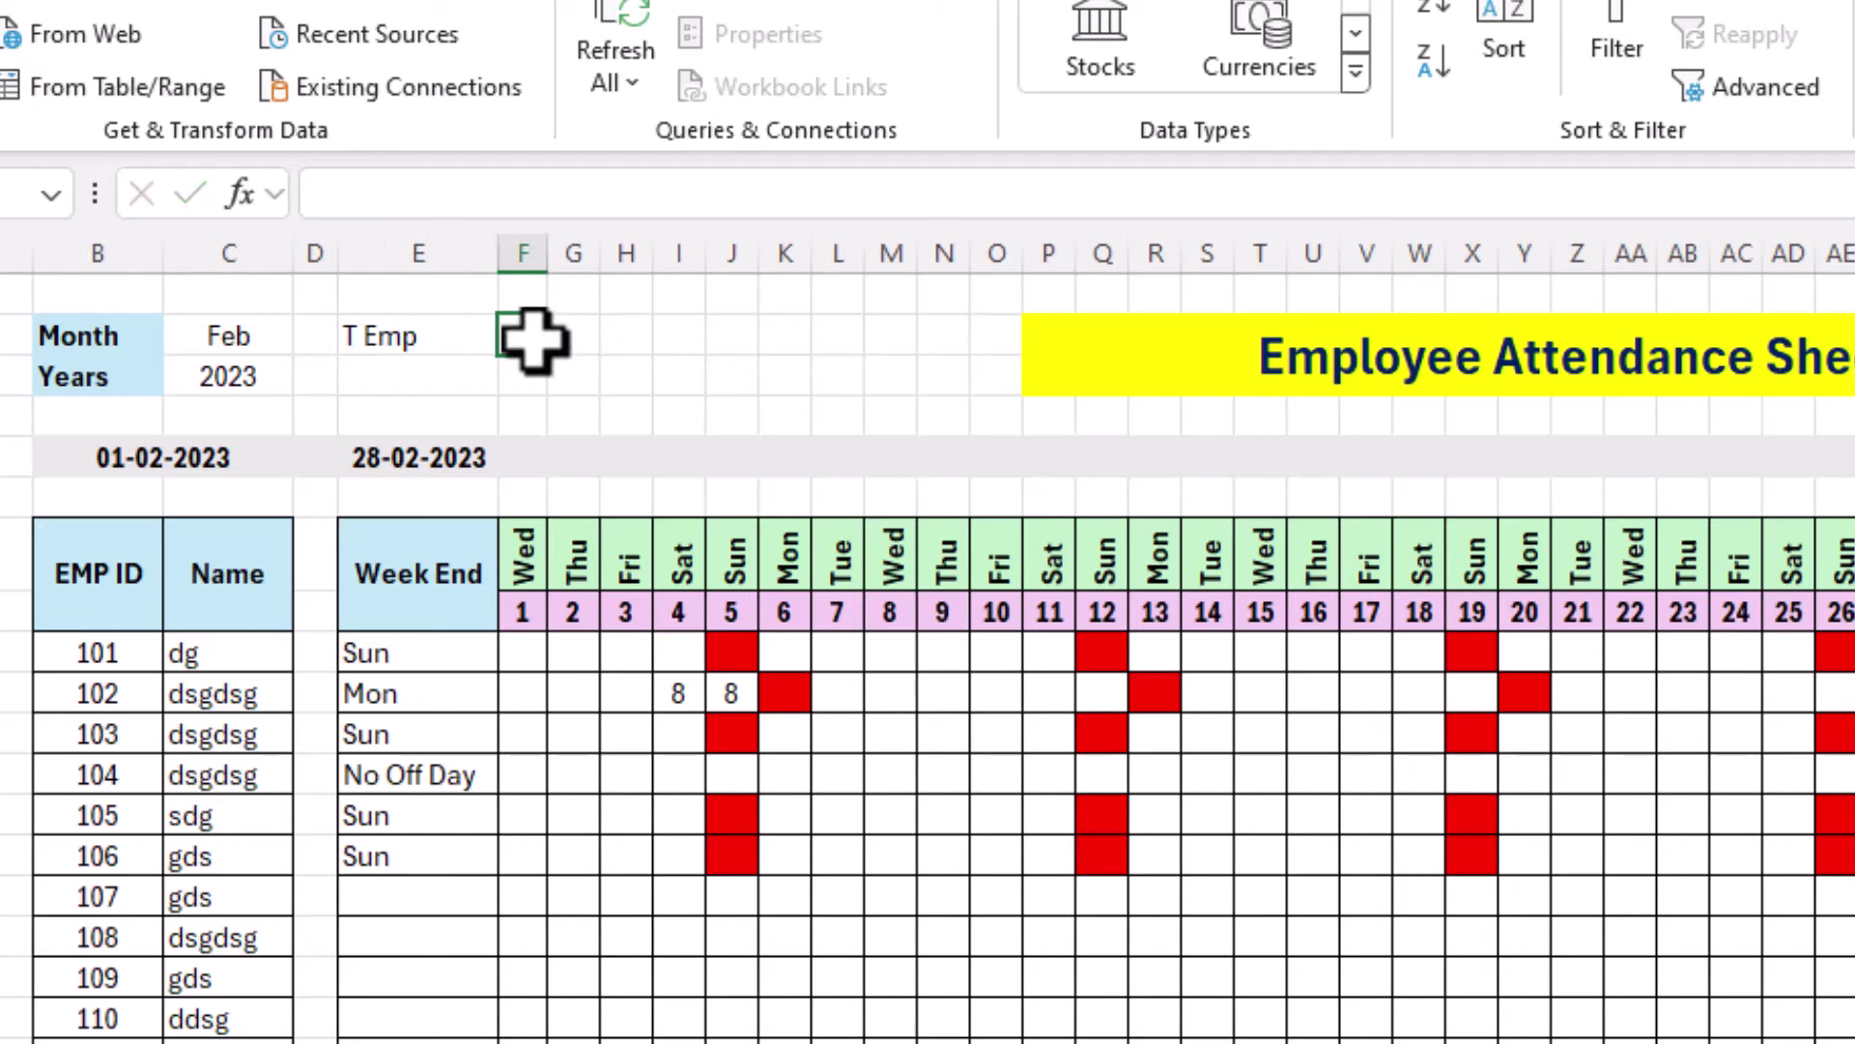
Merge and center G2:I2 and K2:M2 as two label cells beside T Emp.
drag(585, 338, 670, 339)
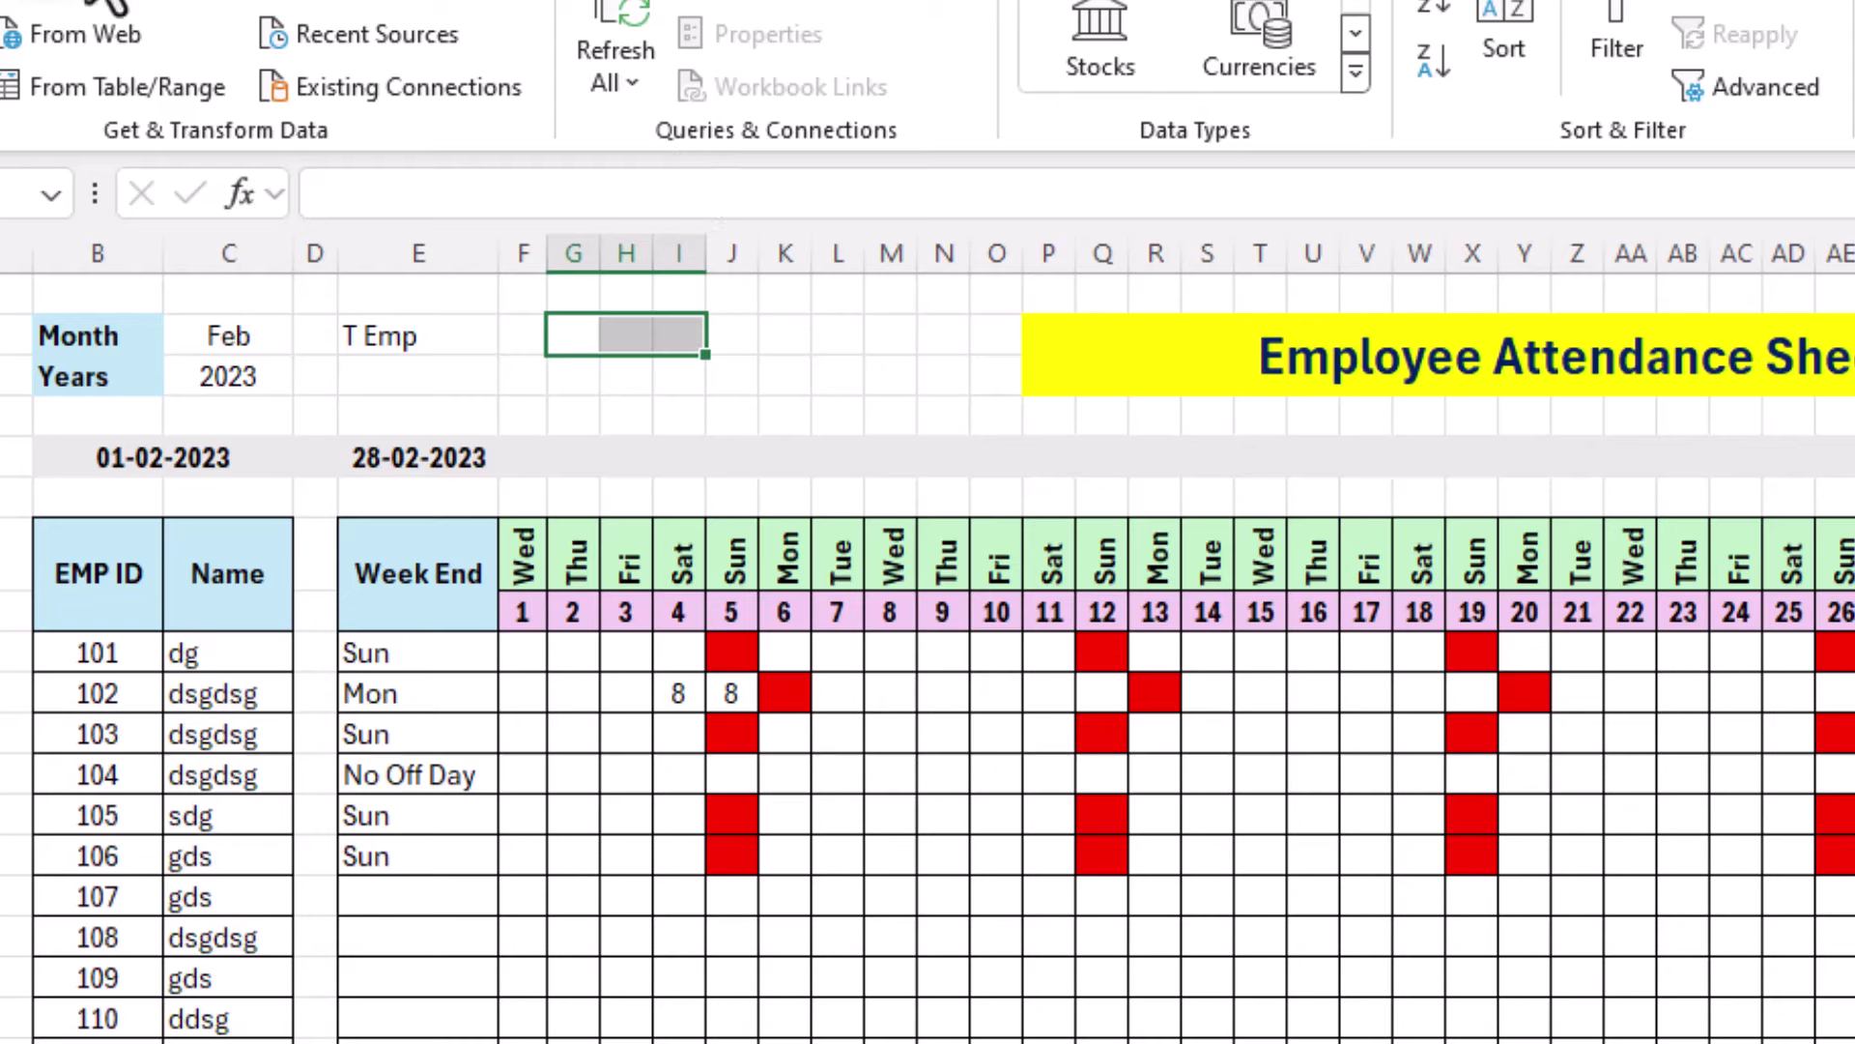
click(108, 5)
click(923, 77)
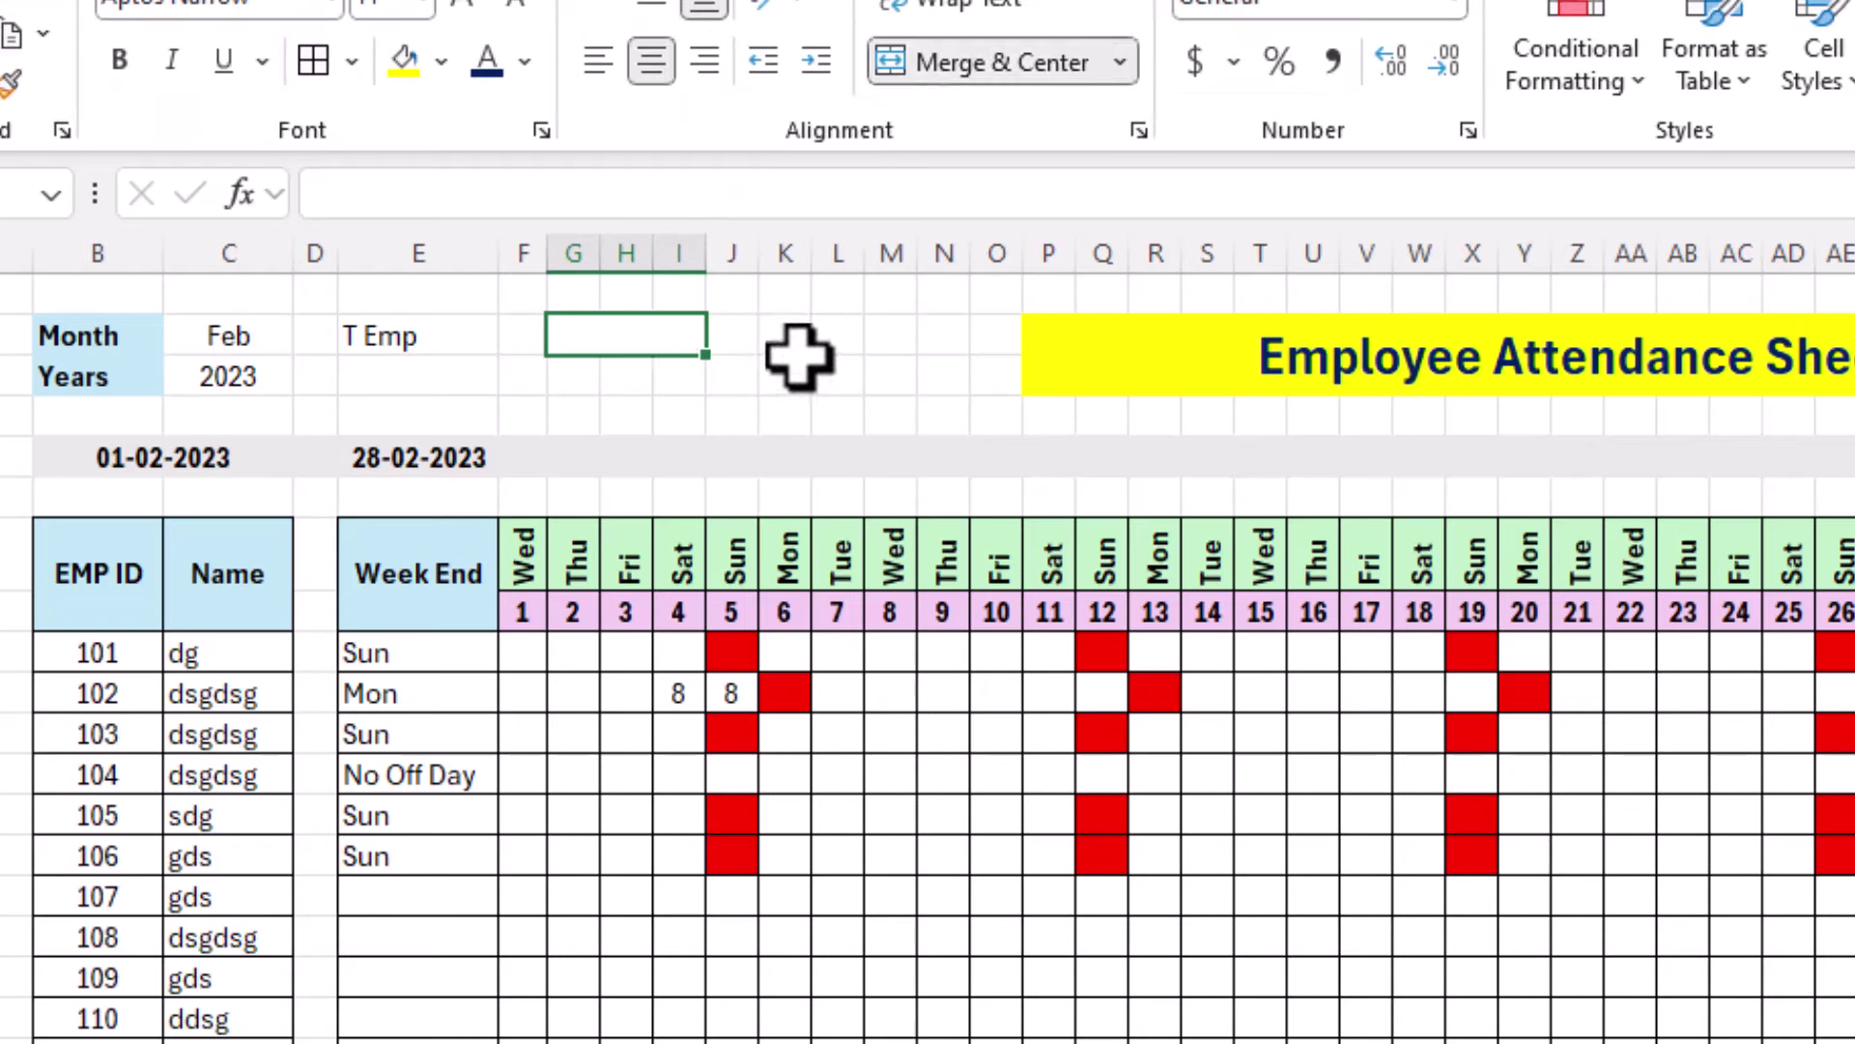
drag(787, 339, 900, 338)
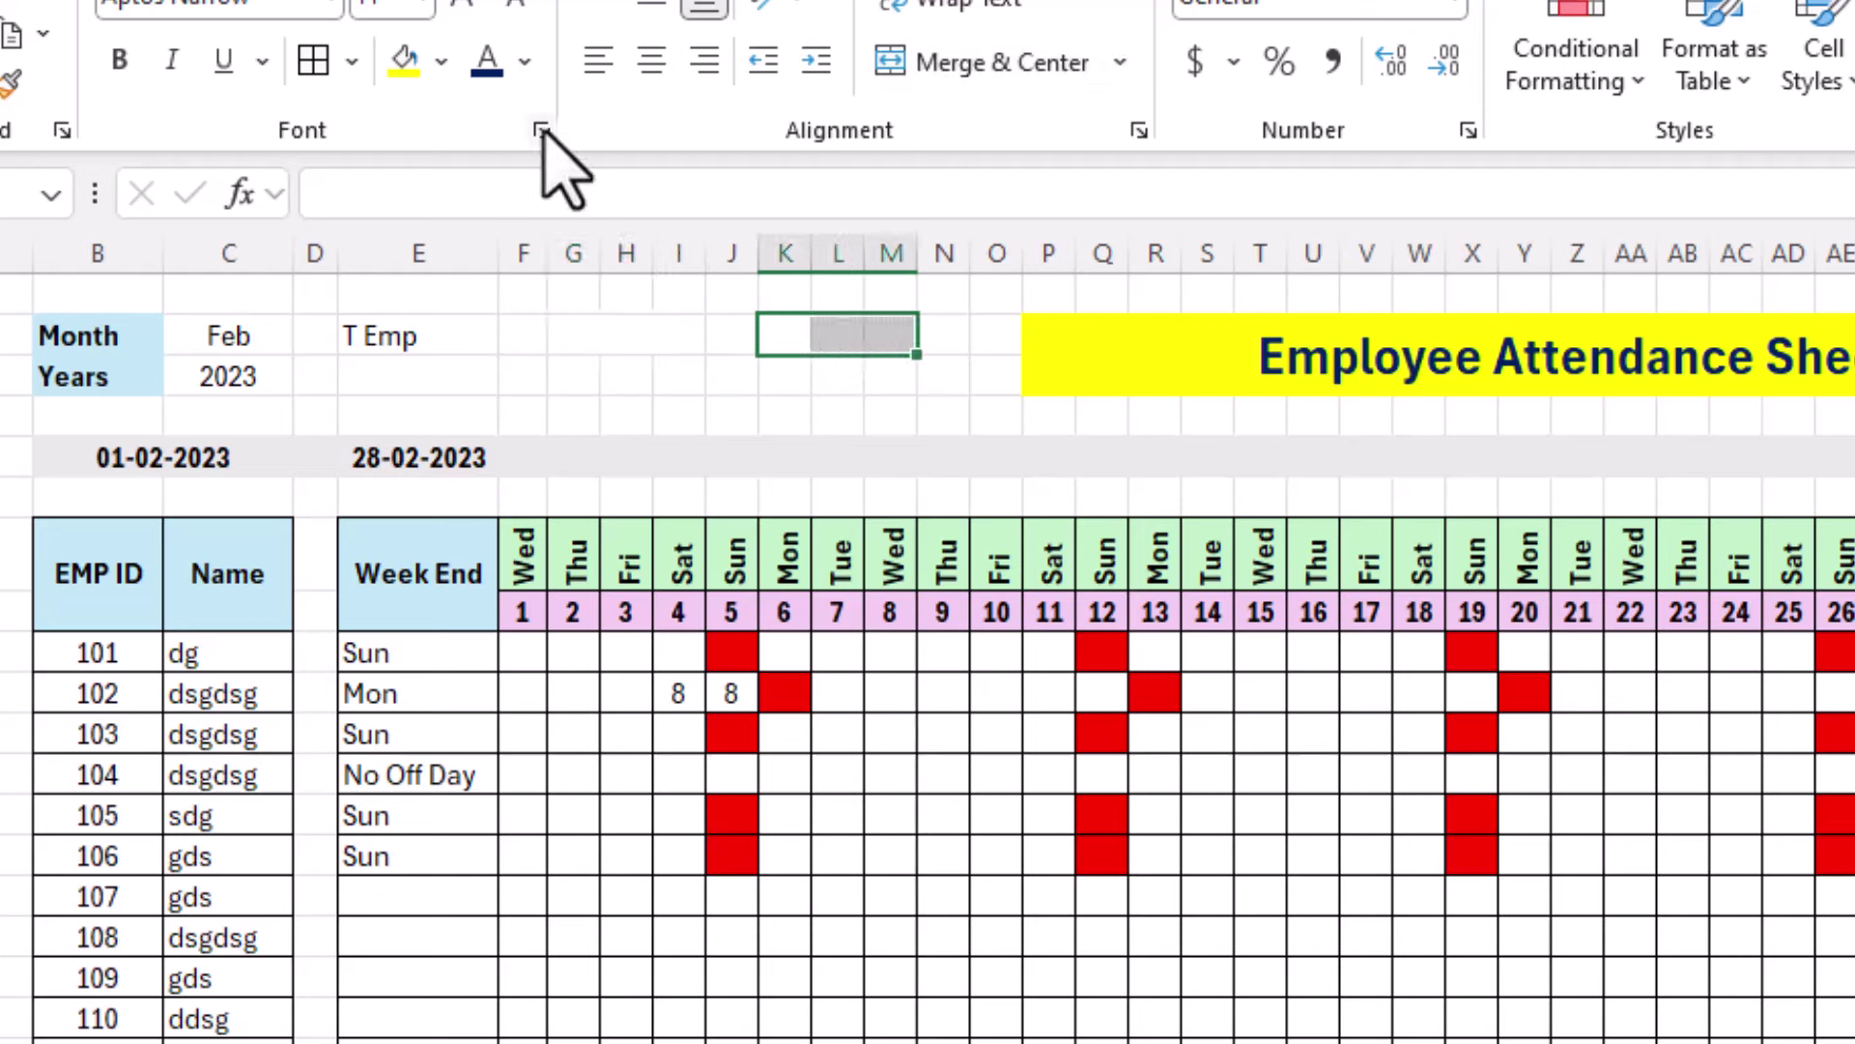
click(895, 66)
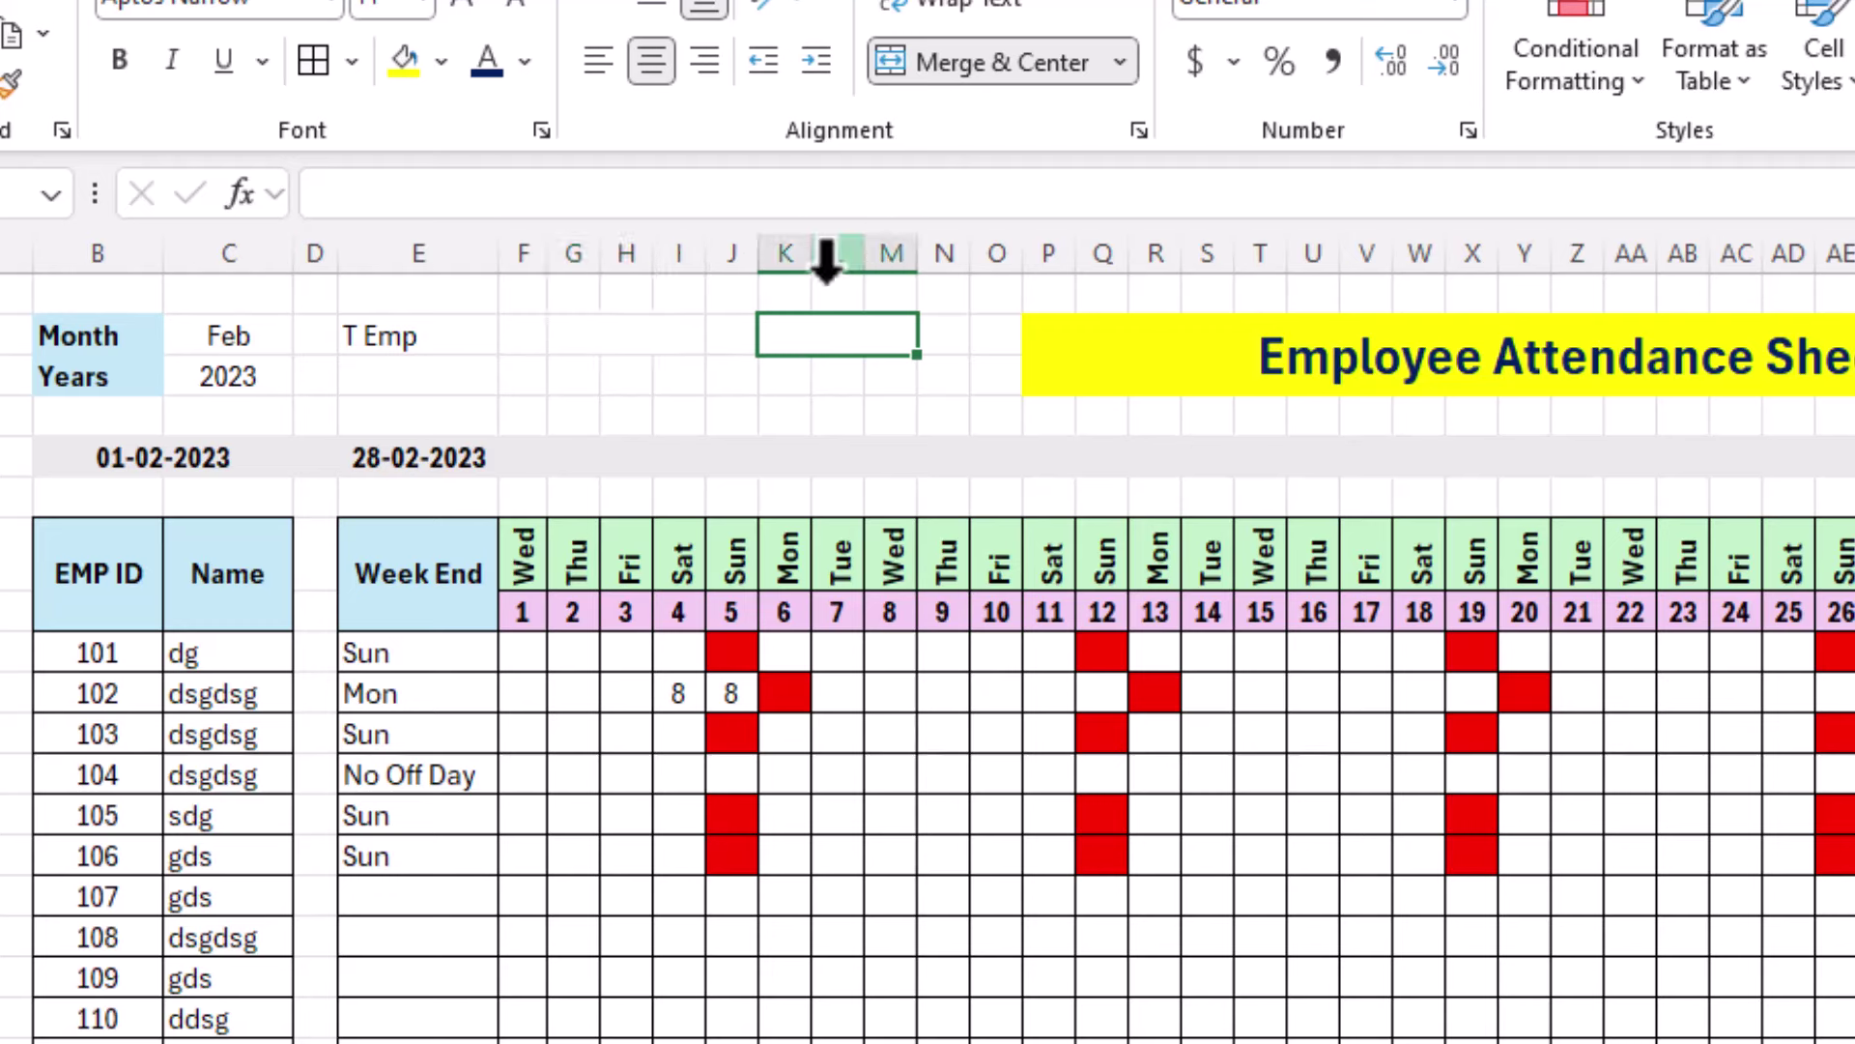
Label the two merged cells P. Emp and A. Emp, and center the T Emp label in E2.
click(615, 340)
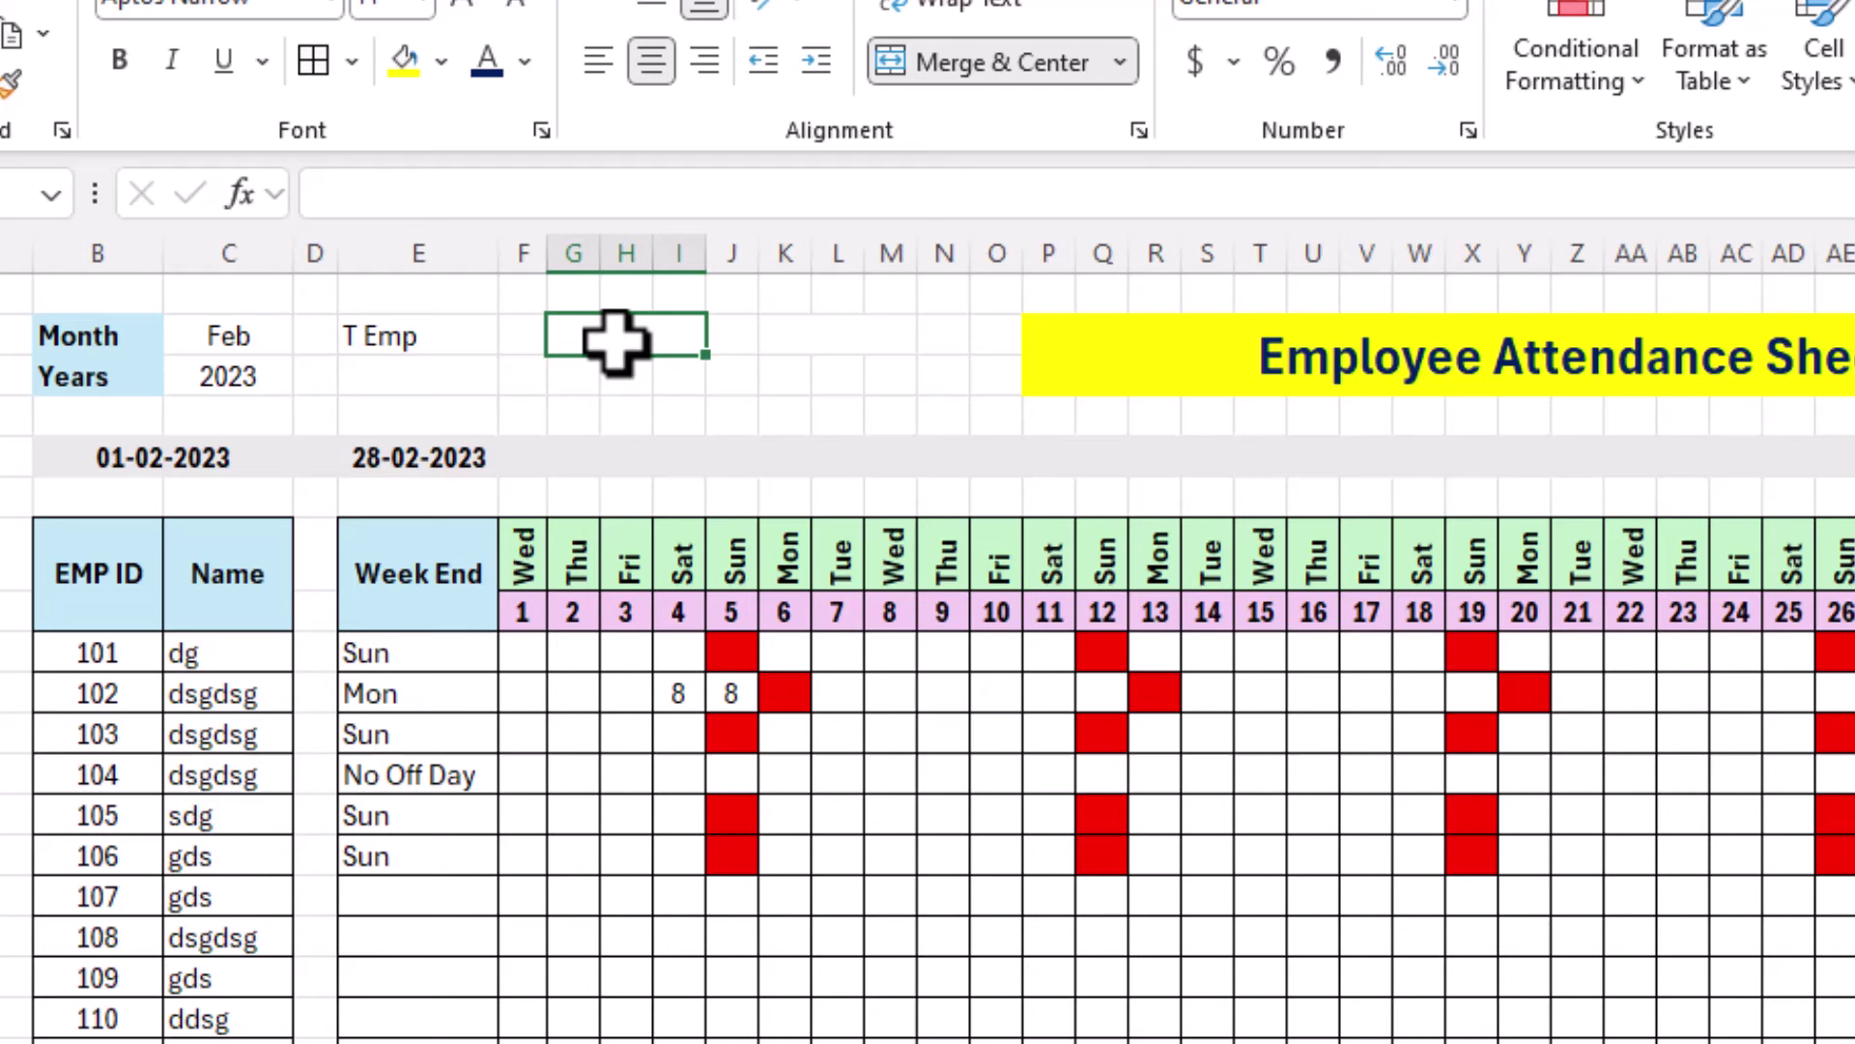
text(P)
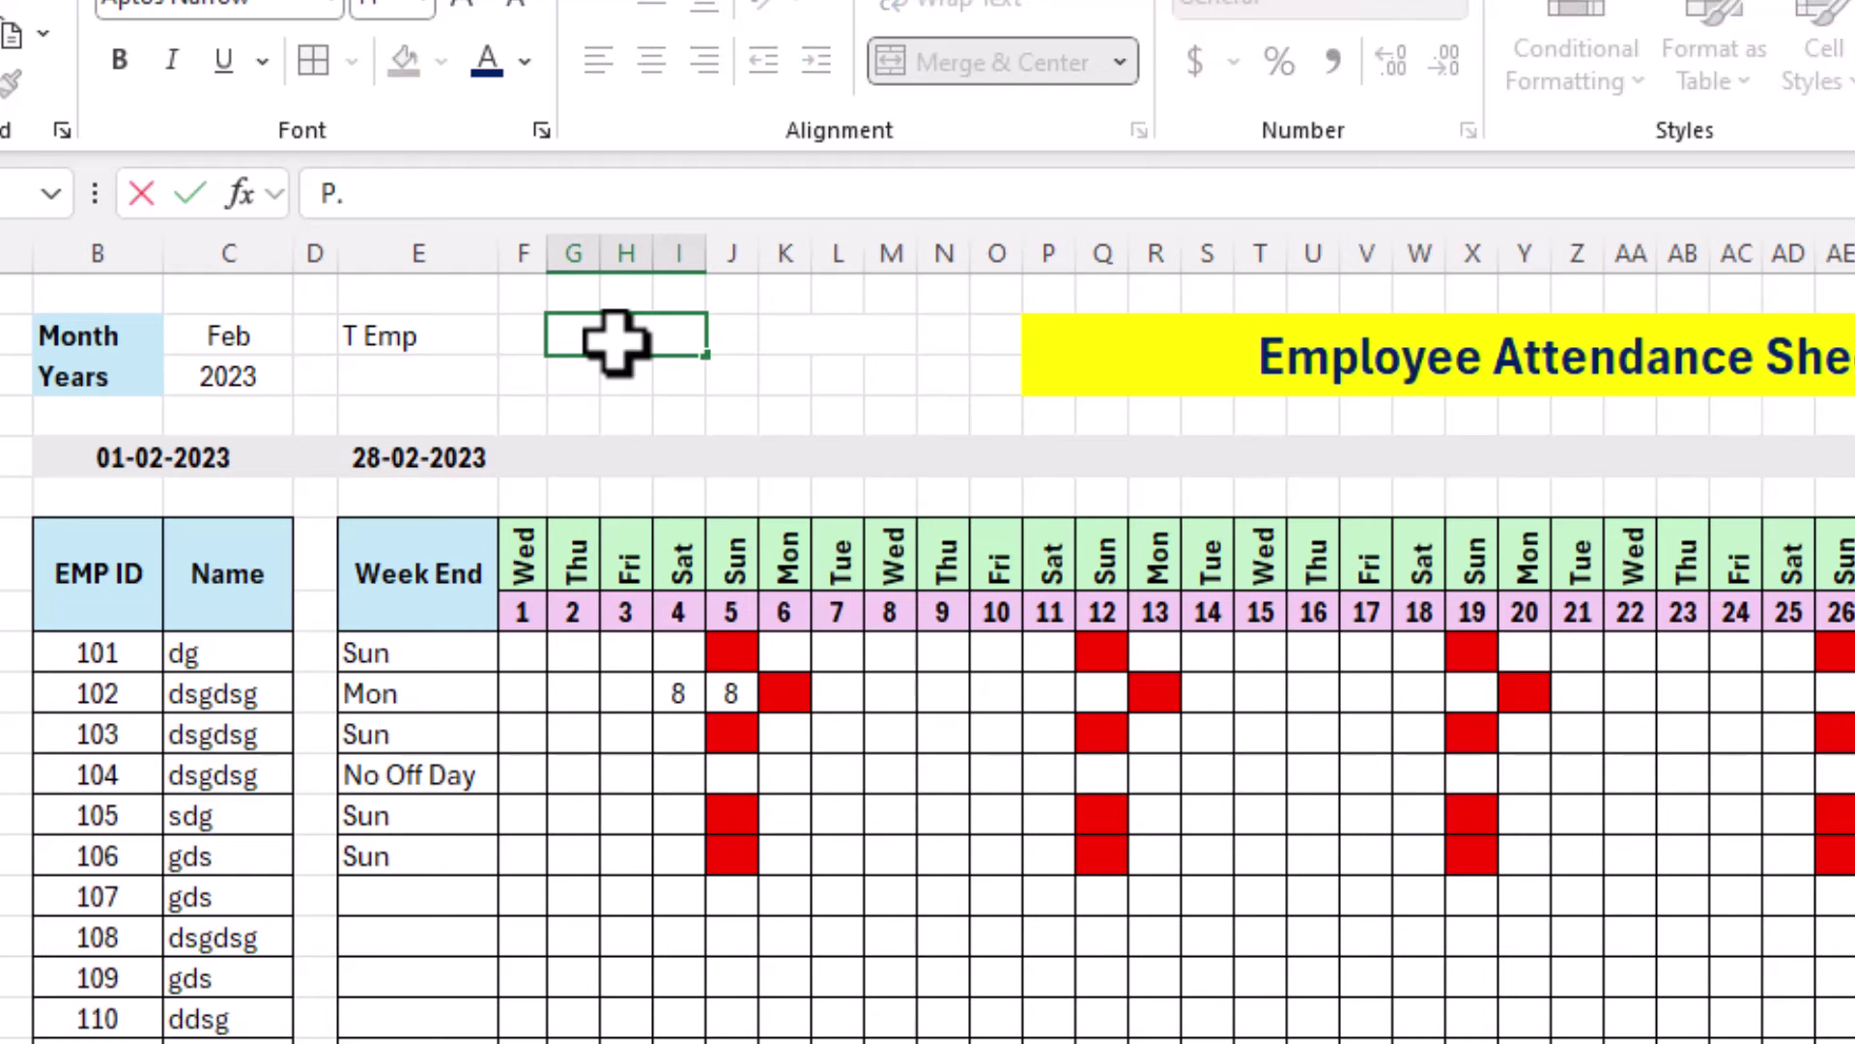
text(. Emp)
key(Tab)
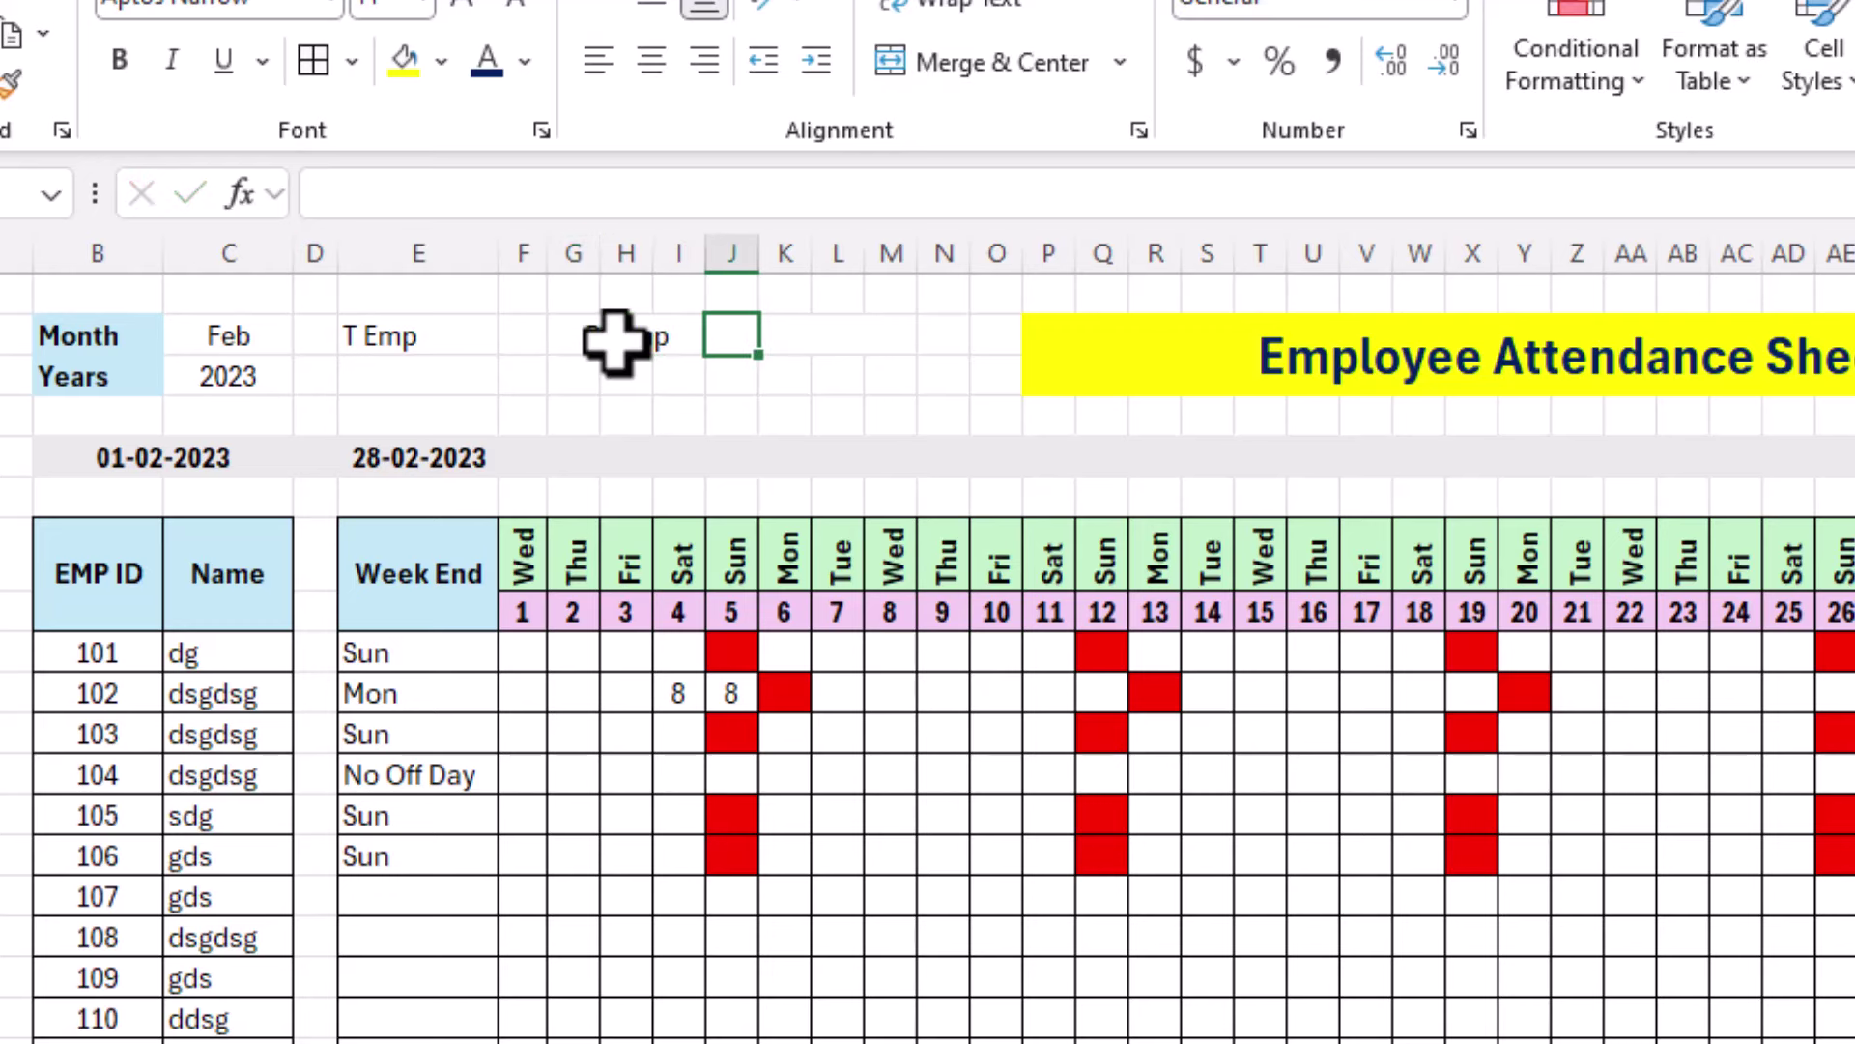
key(Tab)
text(A. Emp)
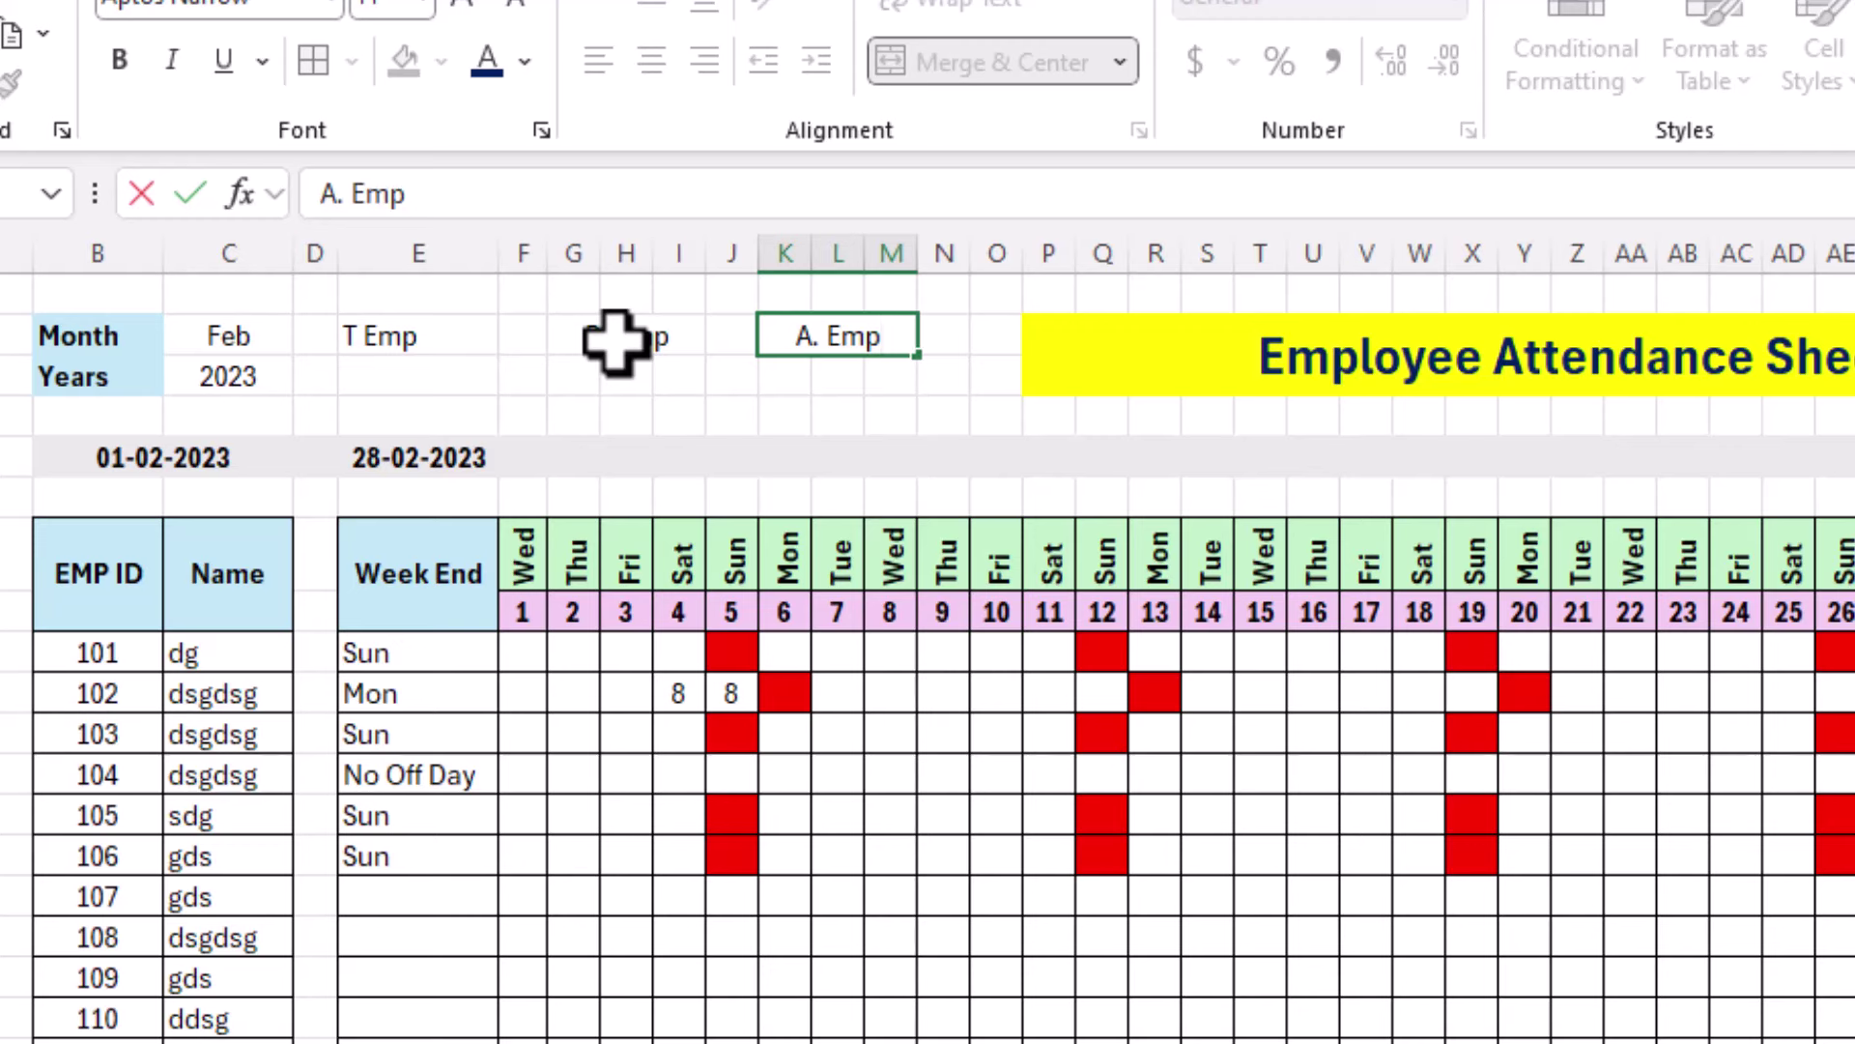
key(Return)
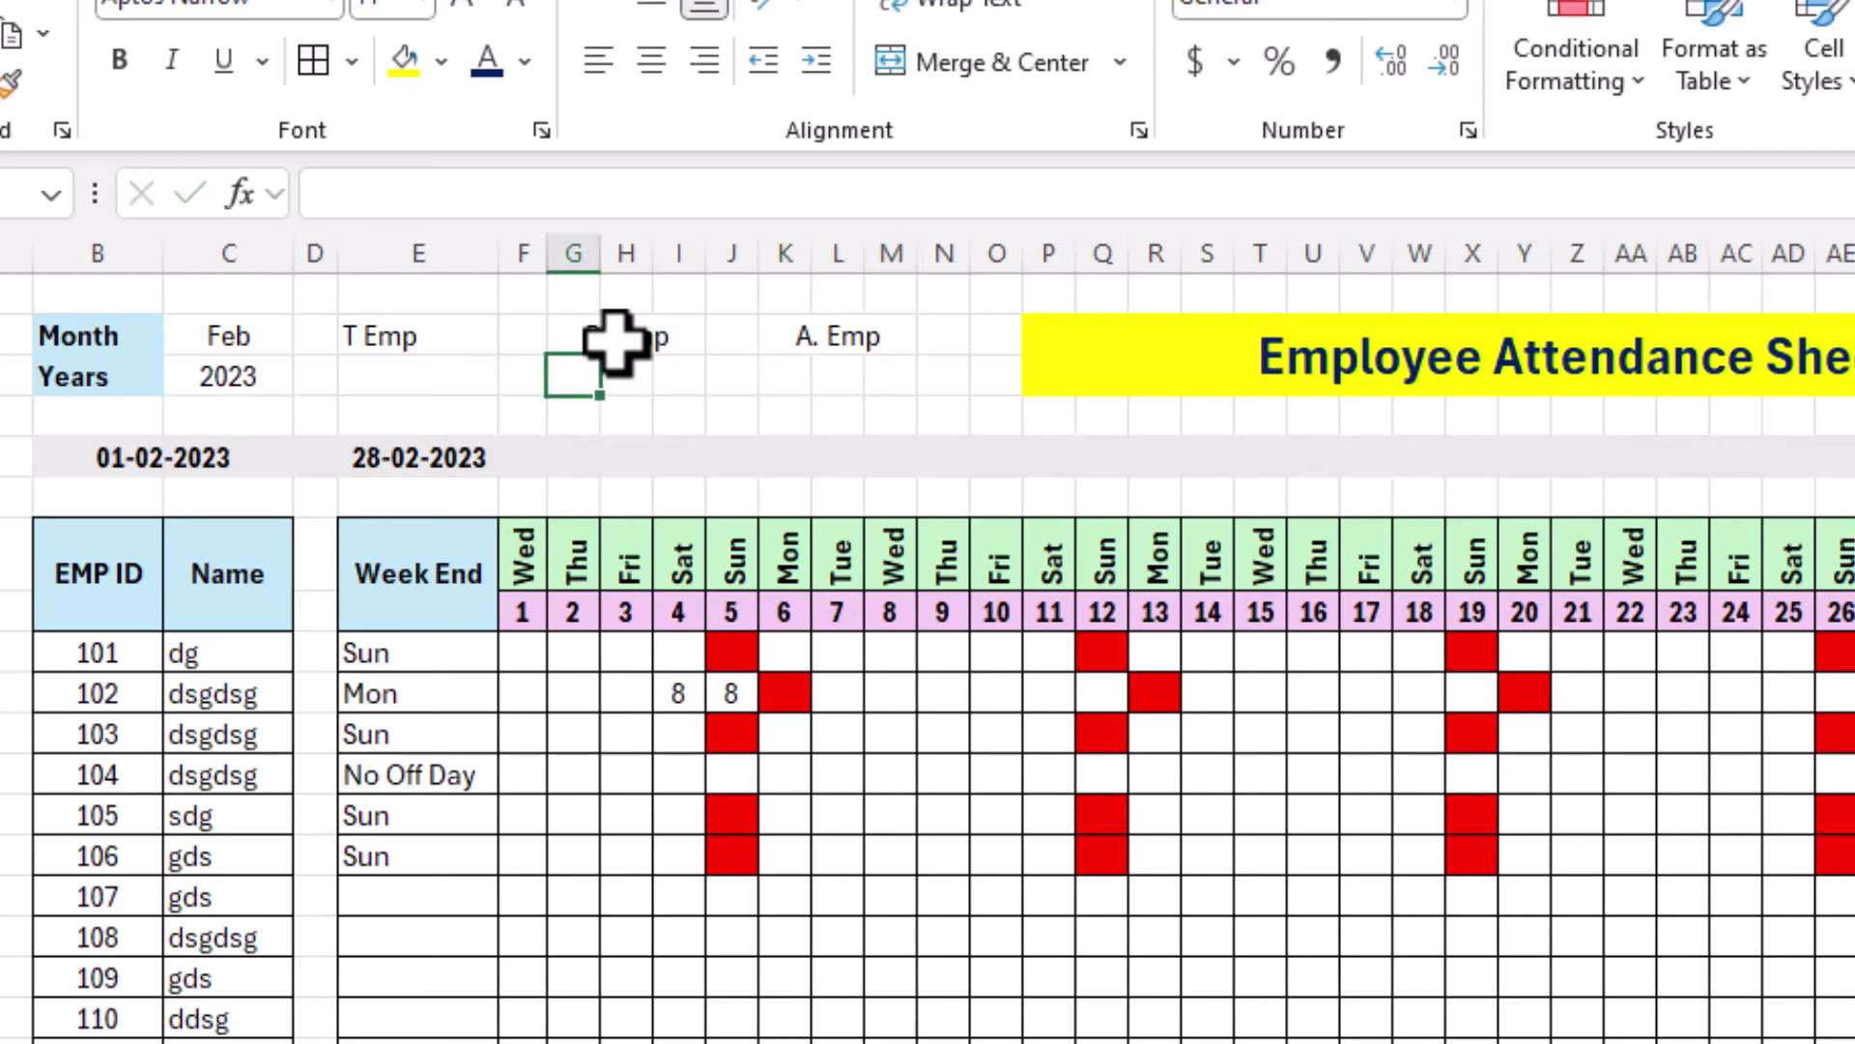
click(490, 333)
click(652, 60)
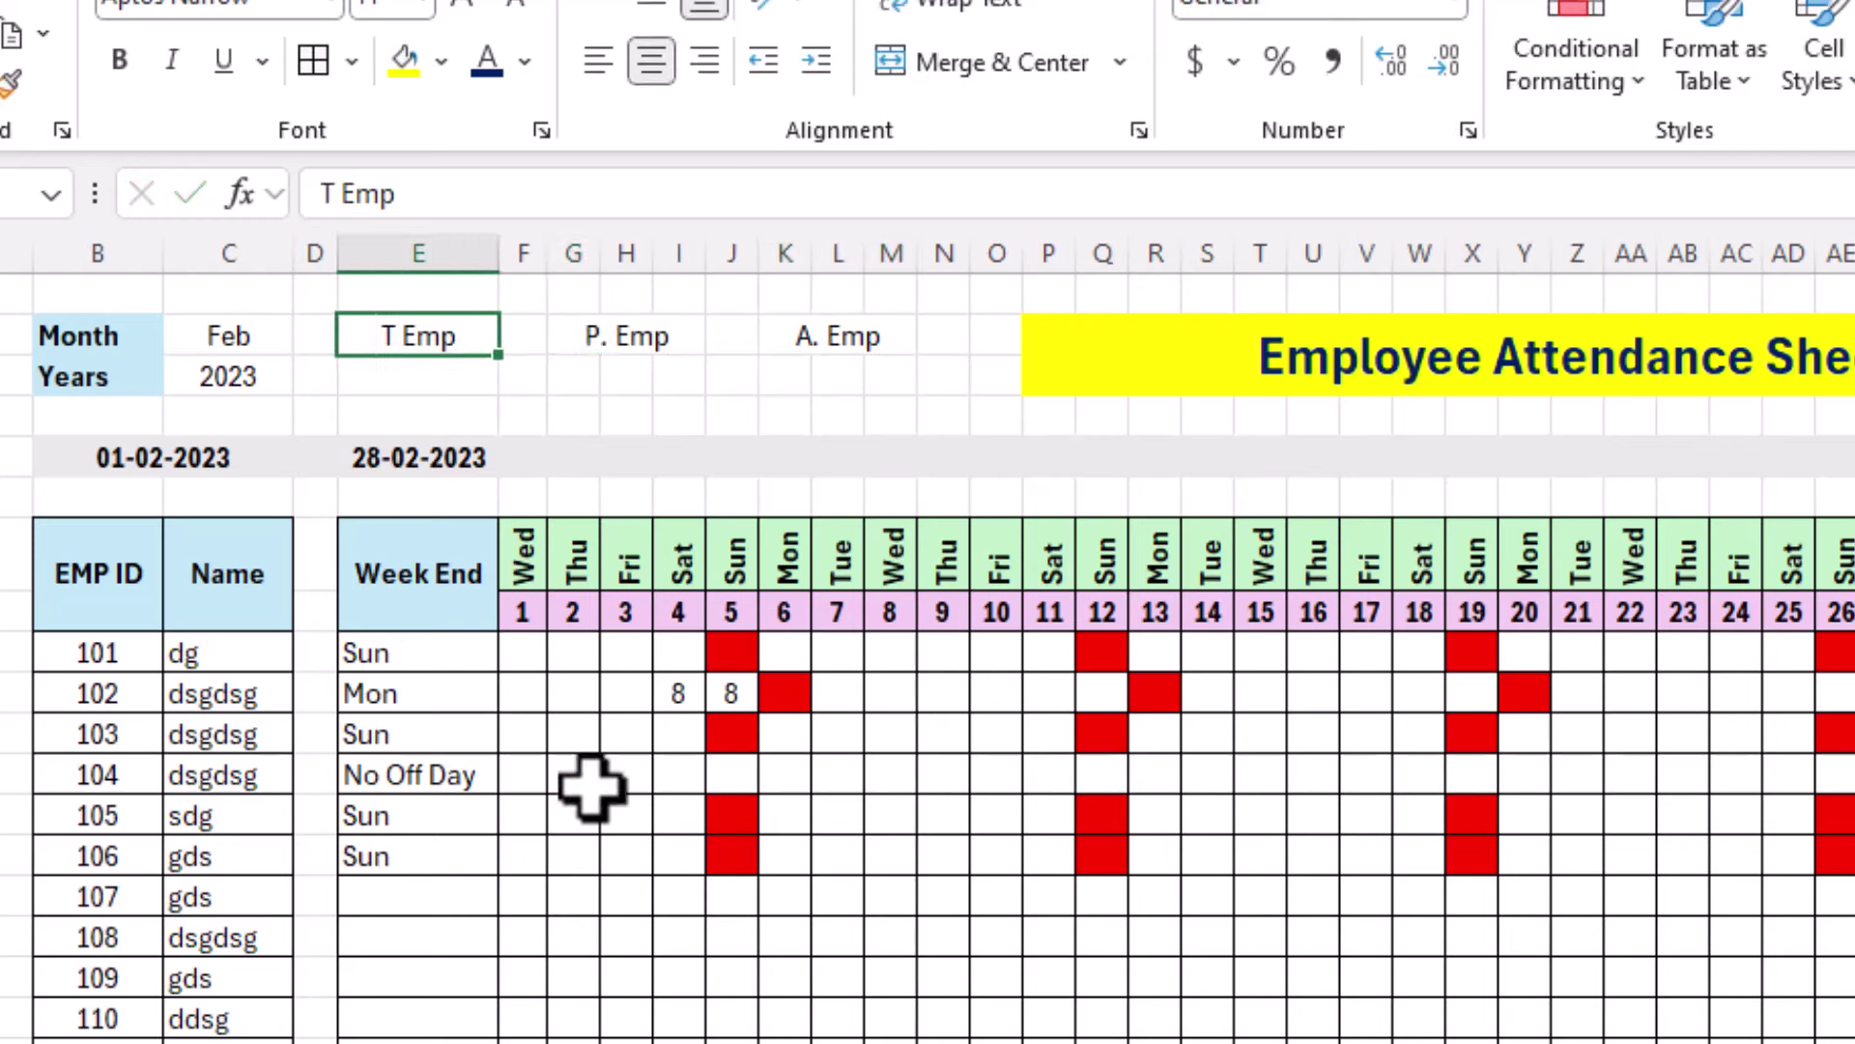
click(618, 661)
click(828, 705)
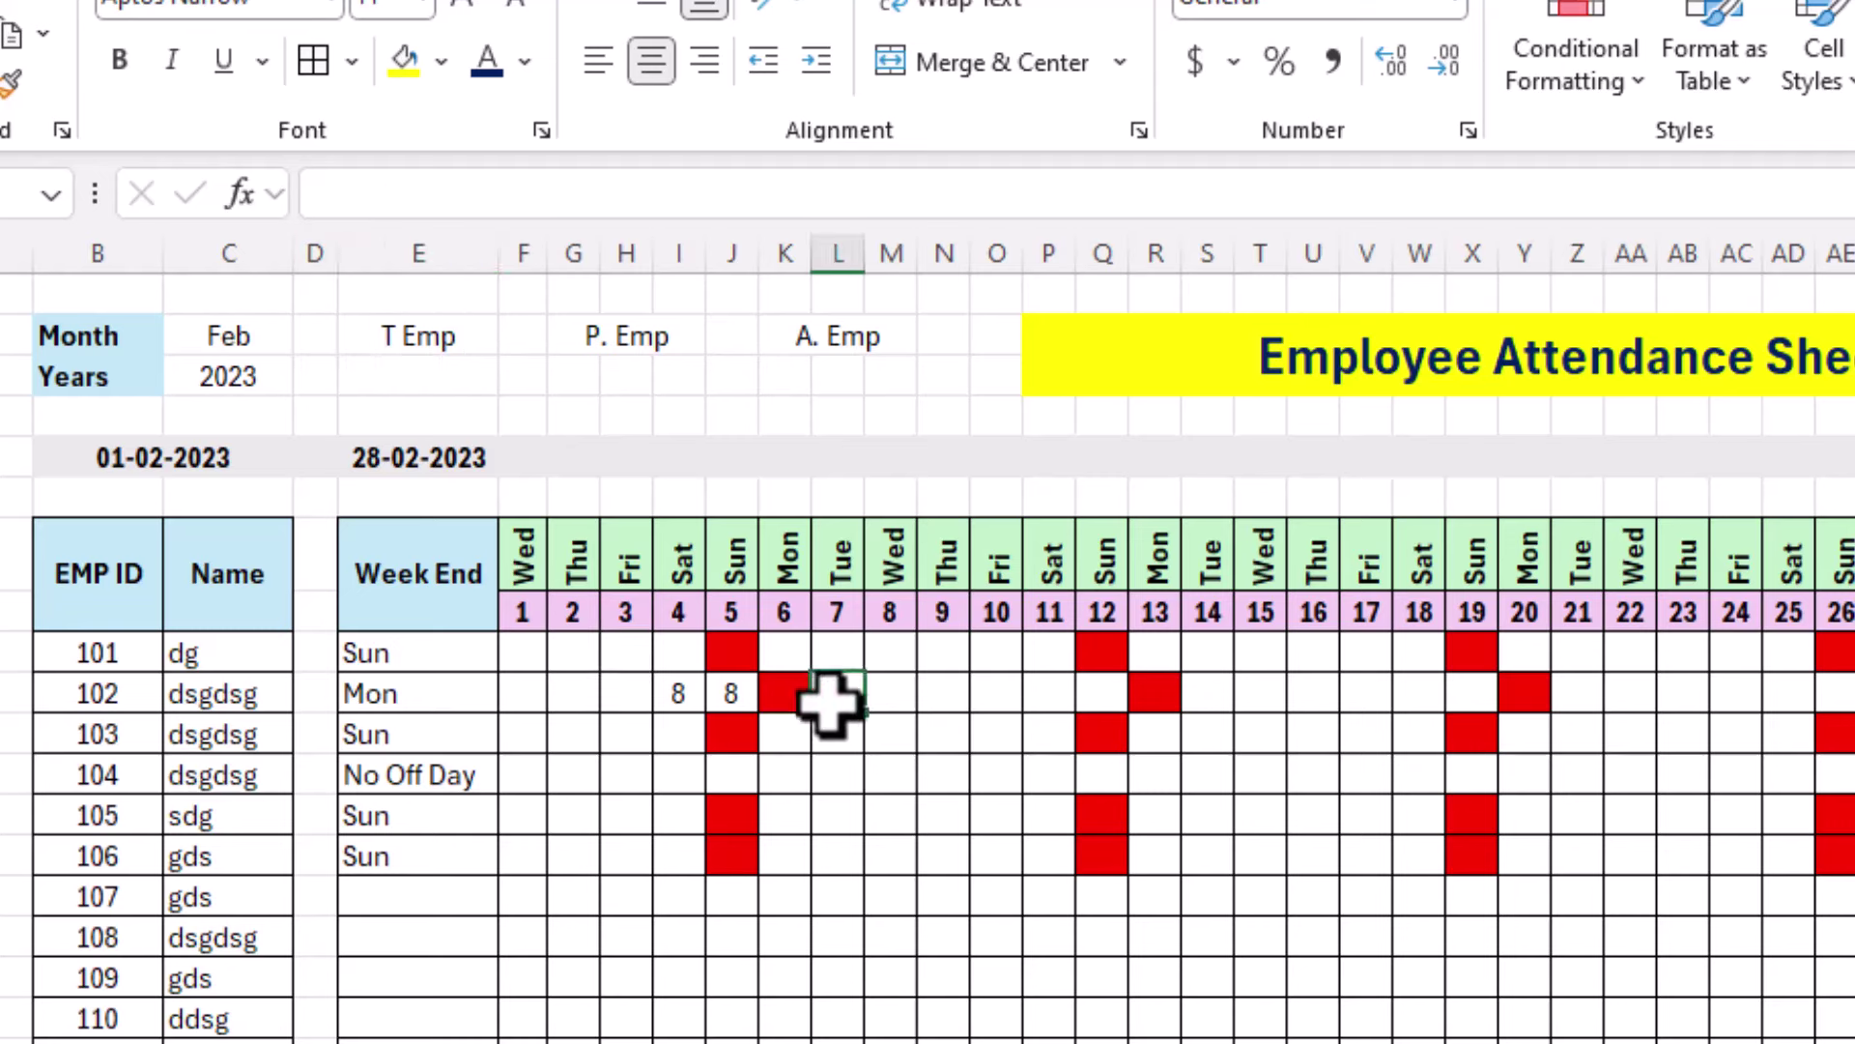
click(884, 720)
click(640, 667)
click(642, 729)
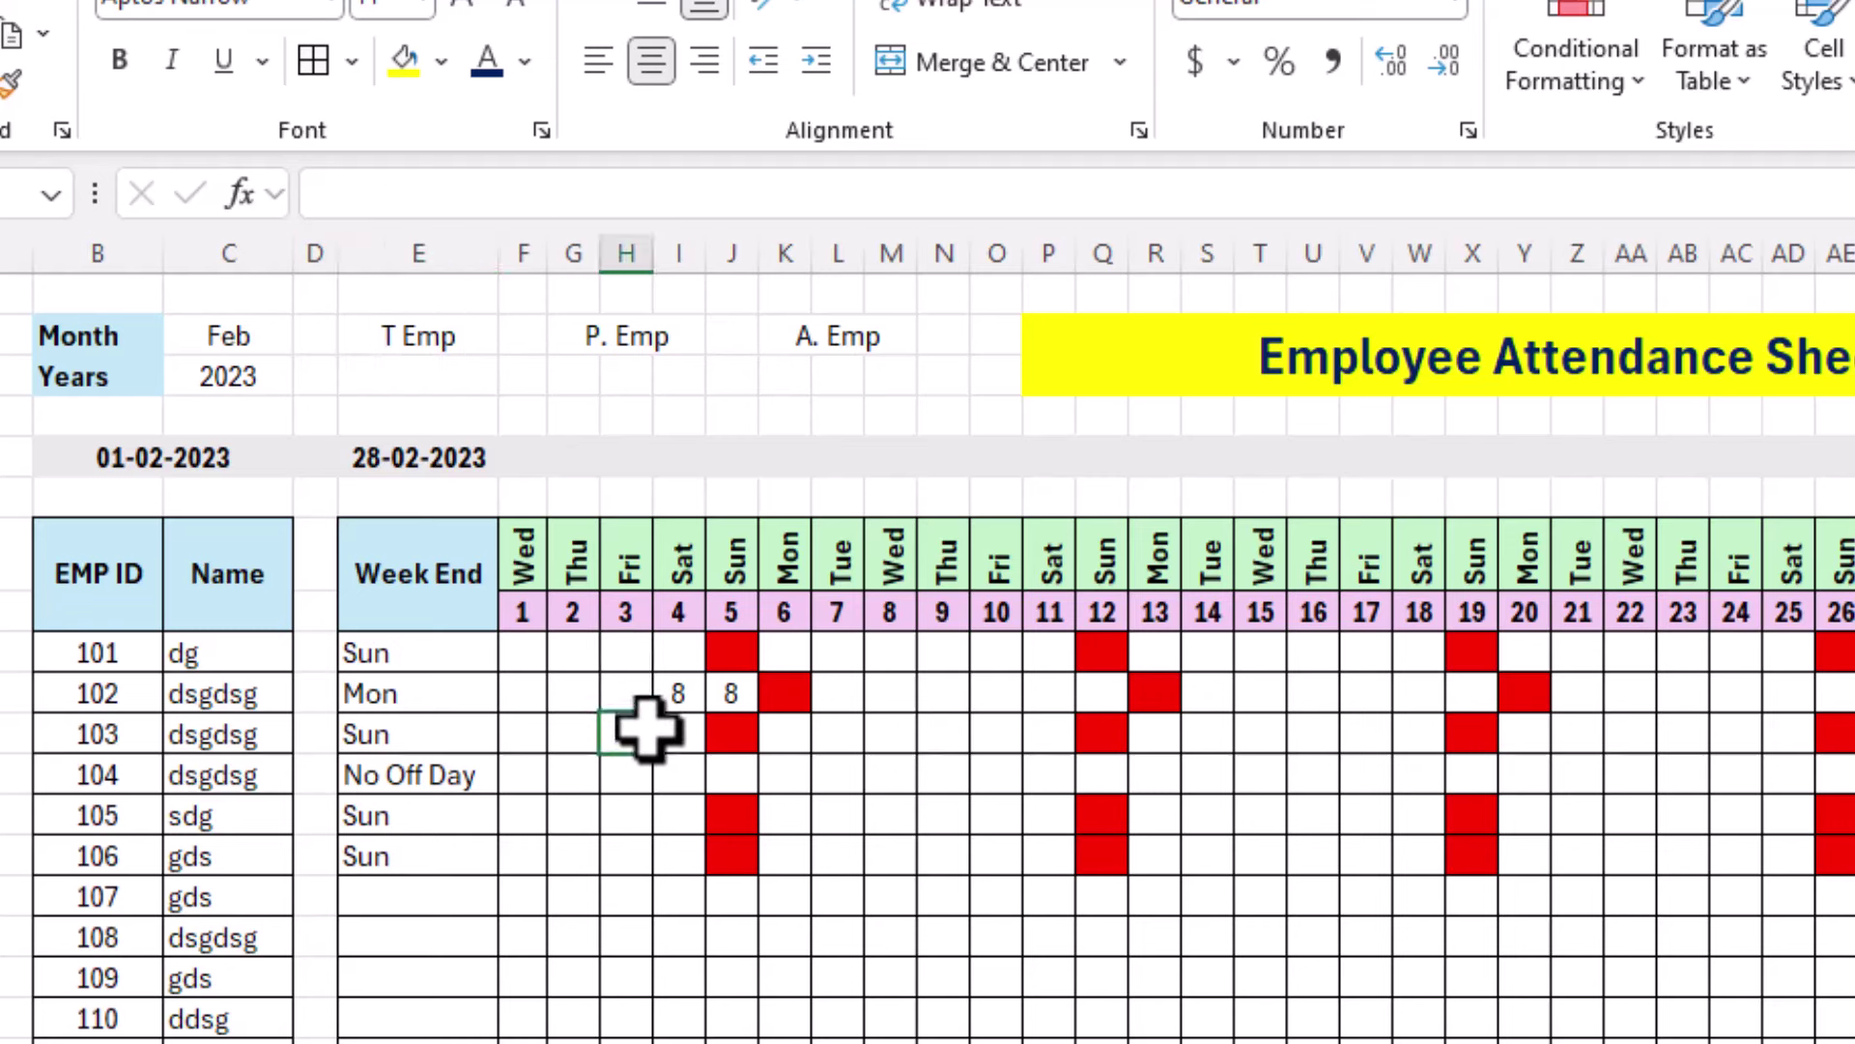
click(867, 737)
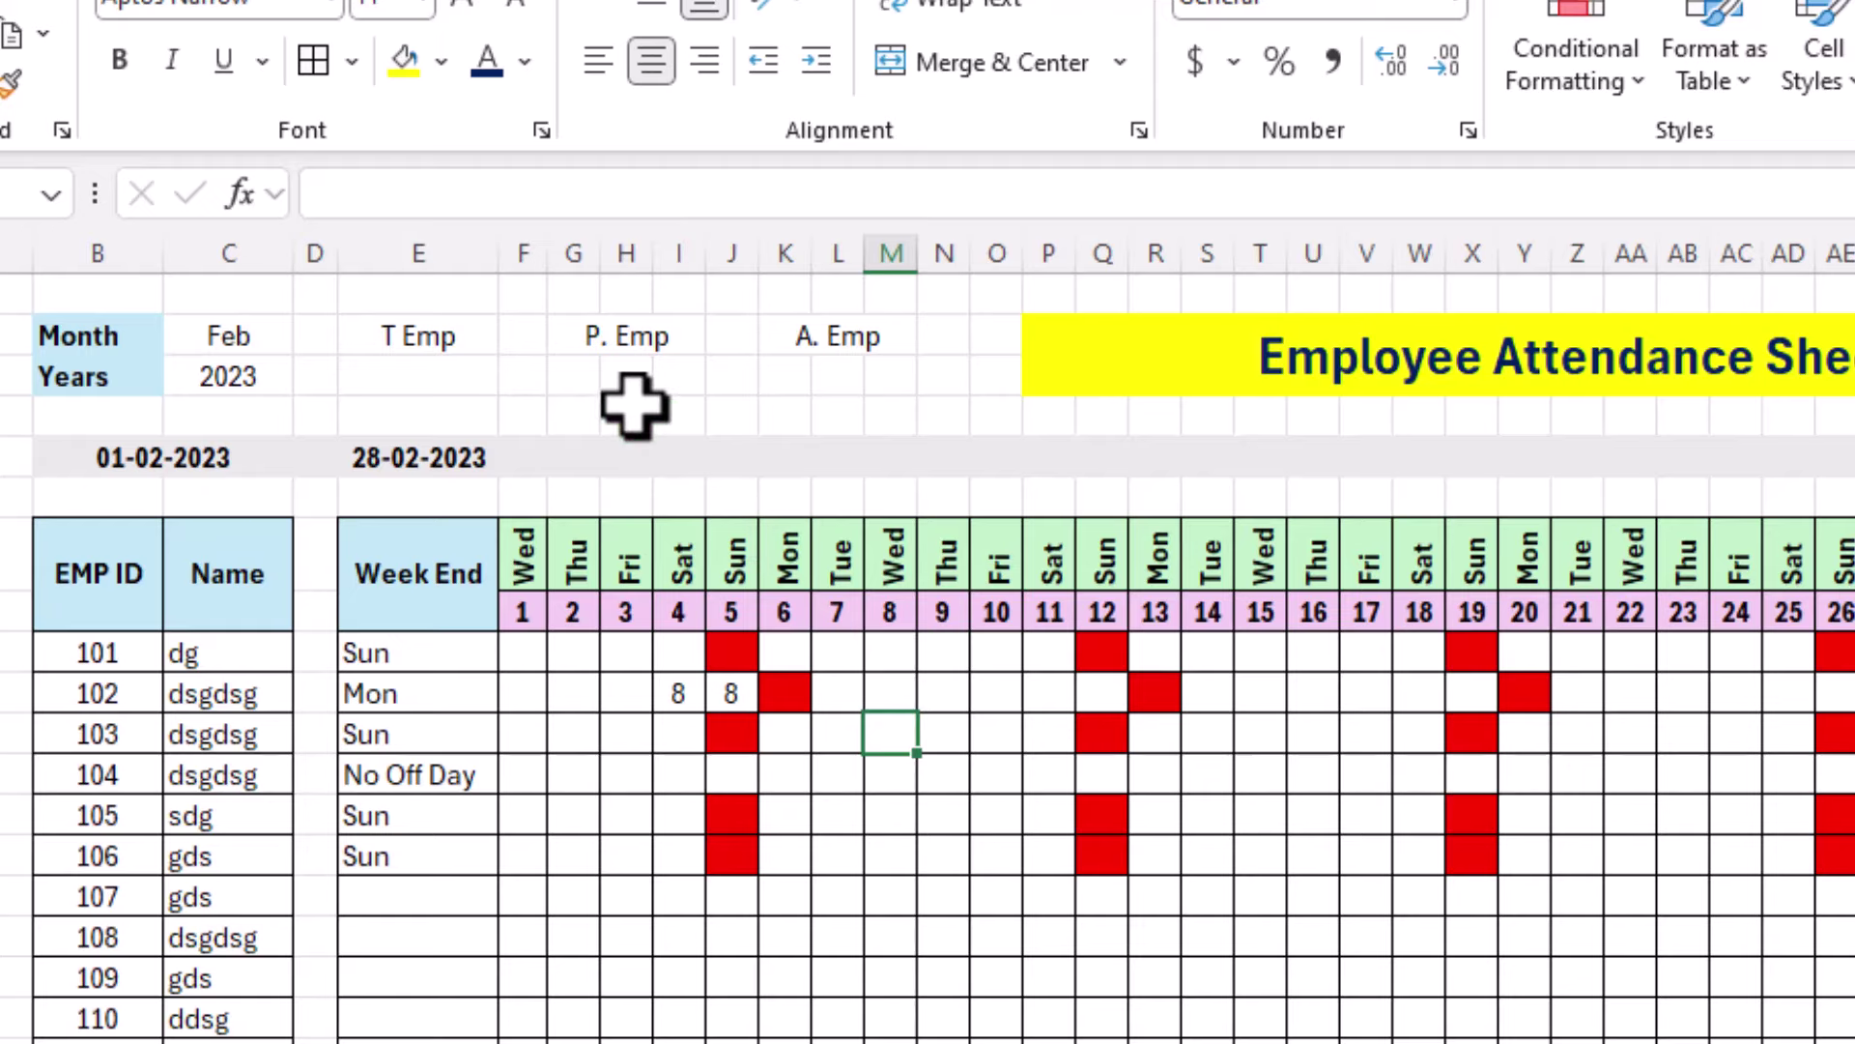
Merge and center G3:I3 and K3:M3 as the value cells below P. Emp and A. Emp.
drag(567, 381, 684, 381)
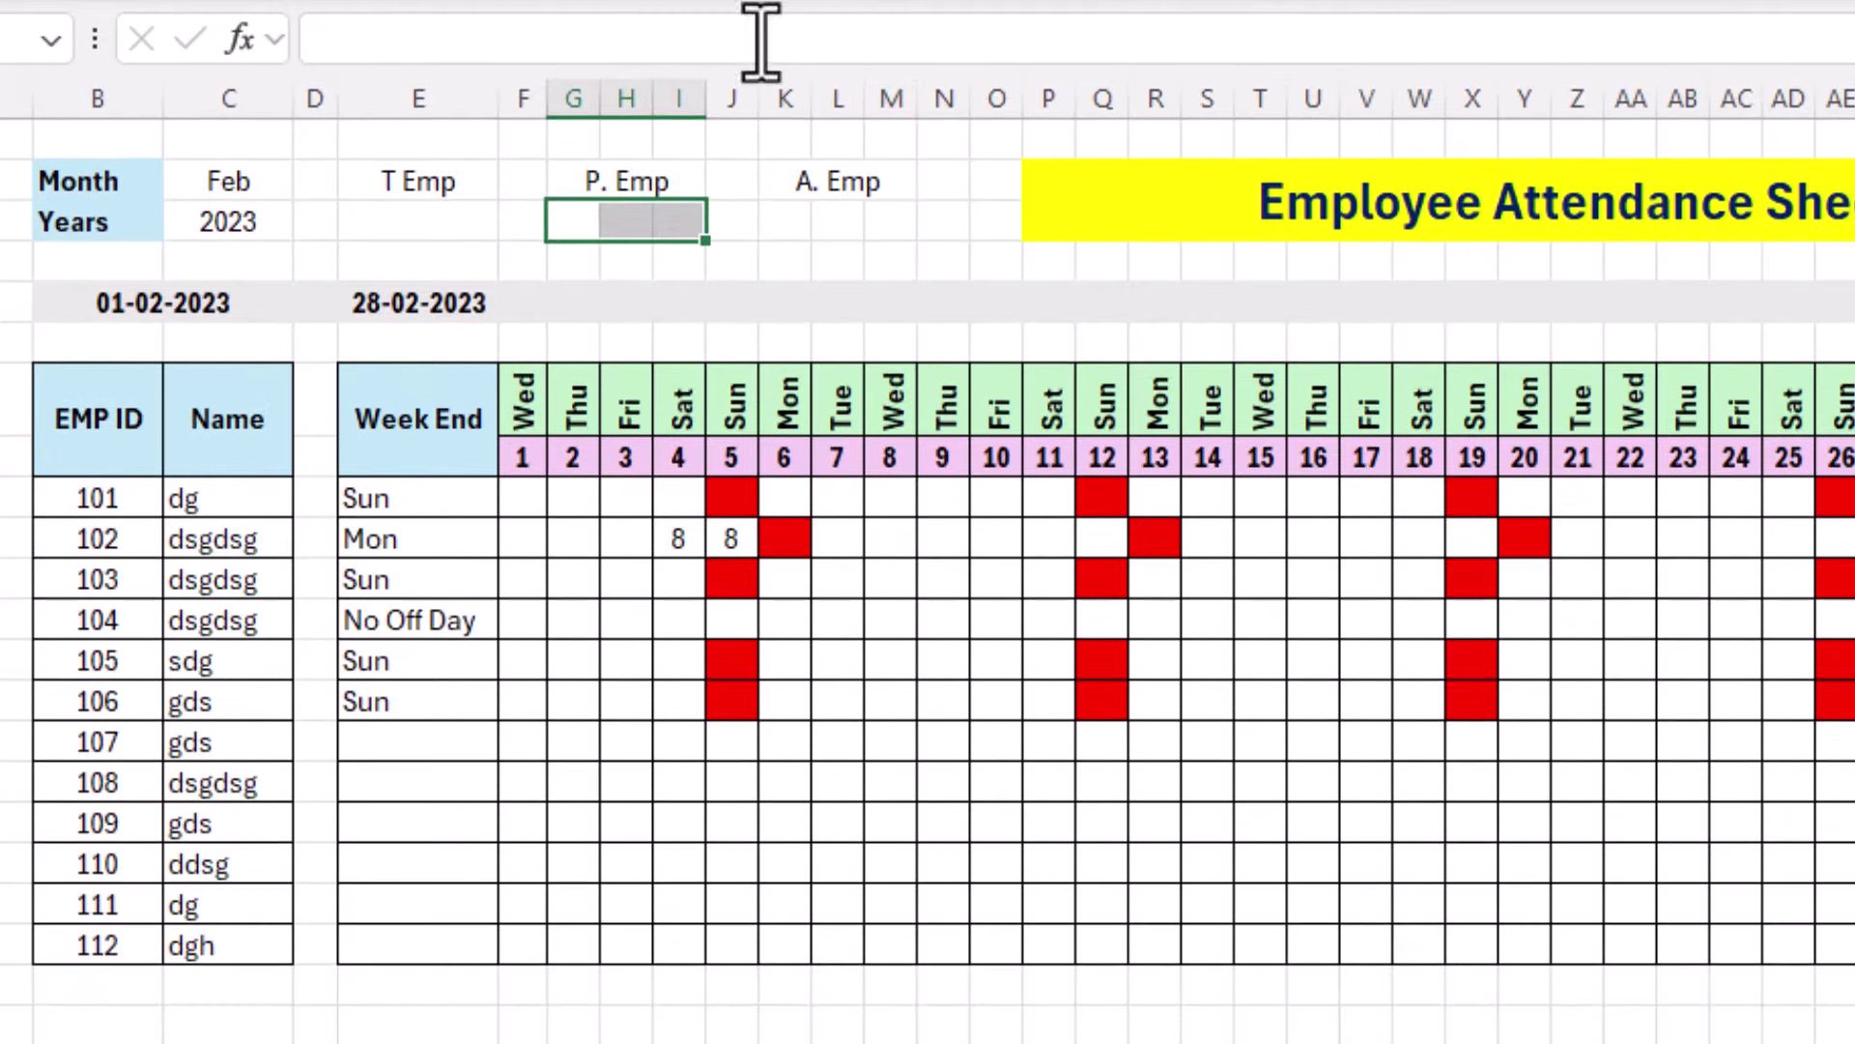
drag(796, 224, 889, 217)
click(967, 2)
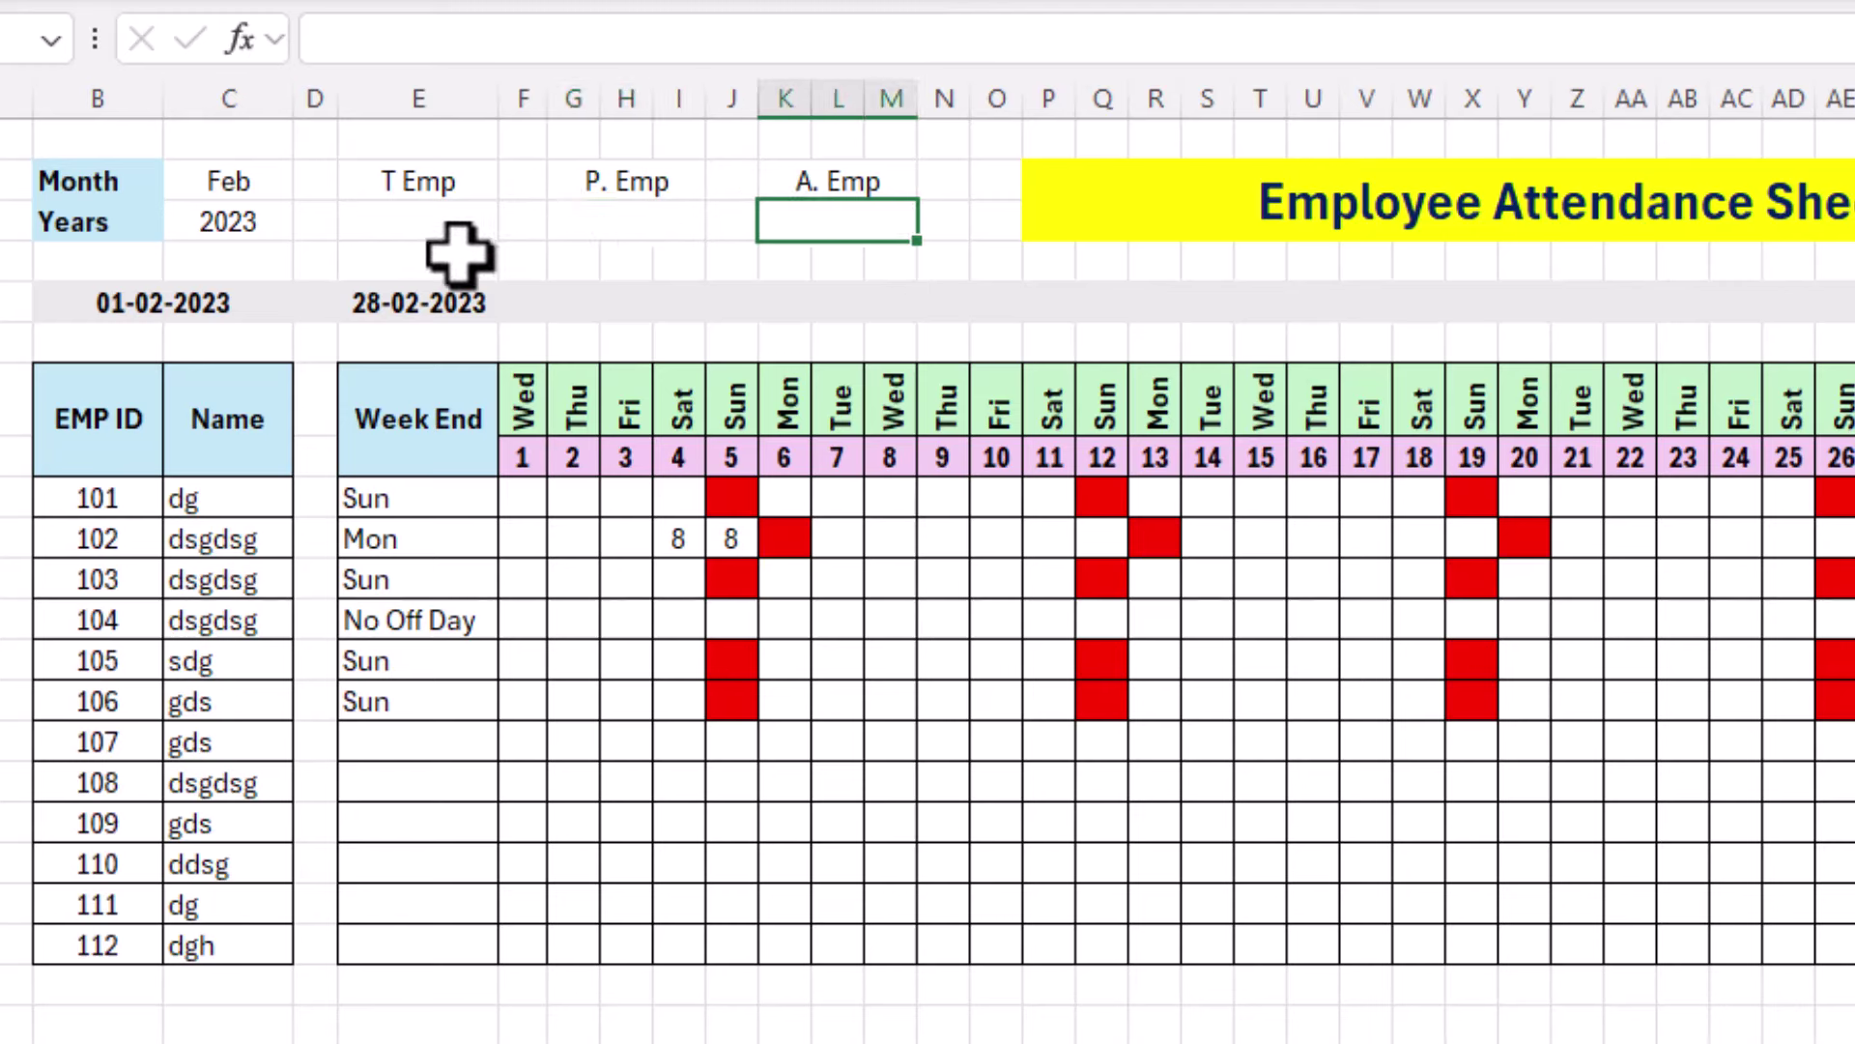
click(646, 573)
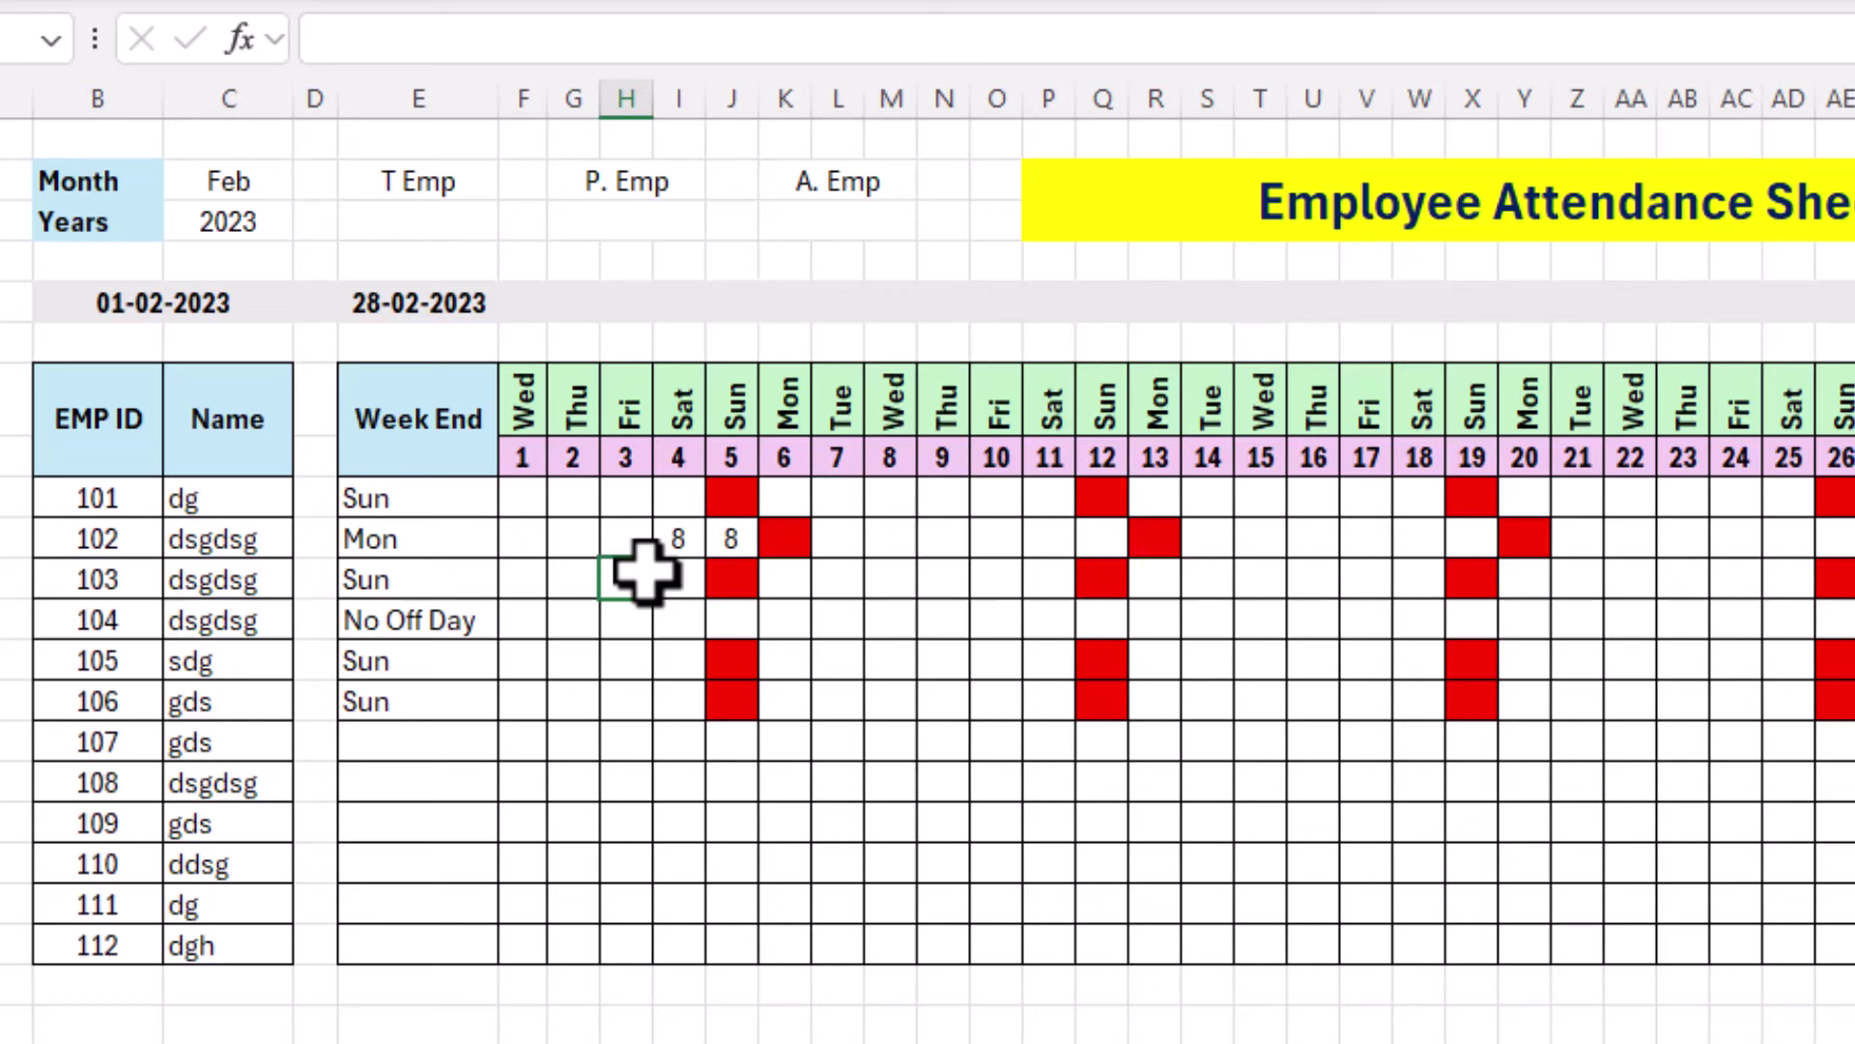
click(418, 222)
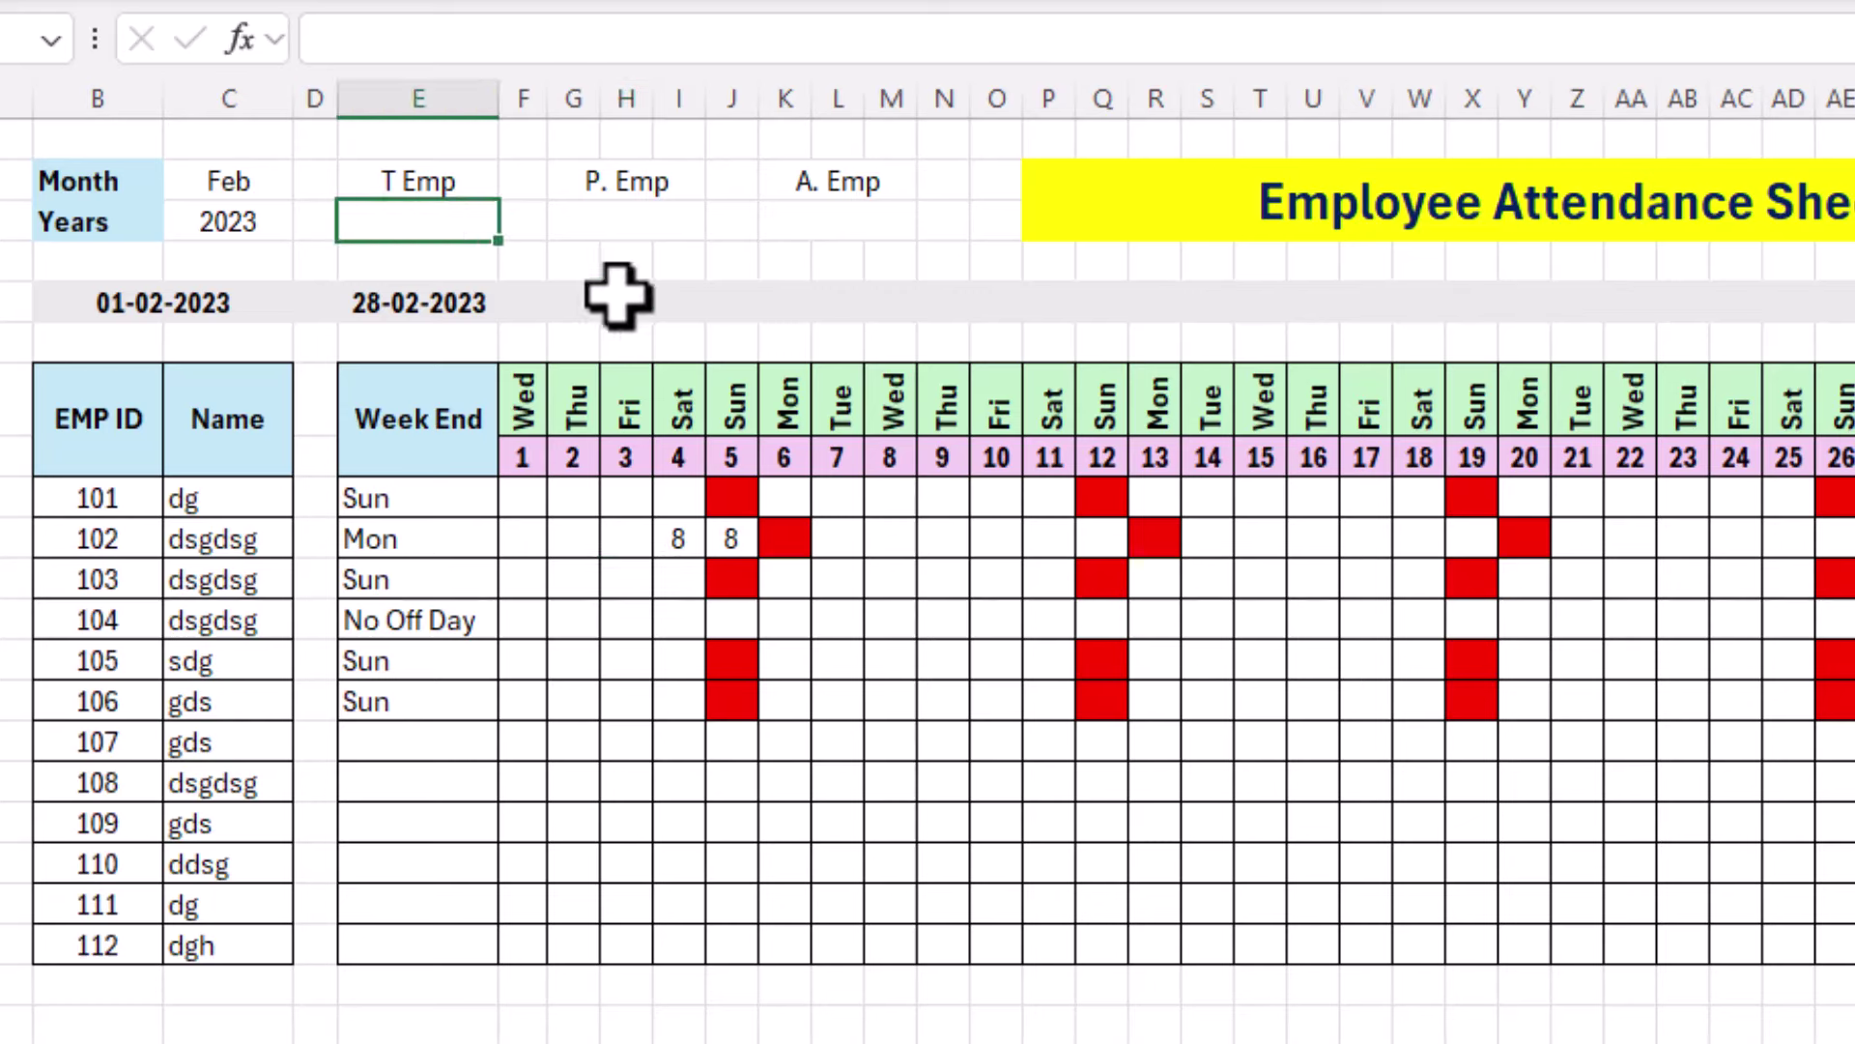
text(=if)
key(Escape)
key(Escape)
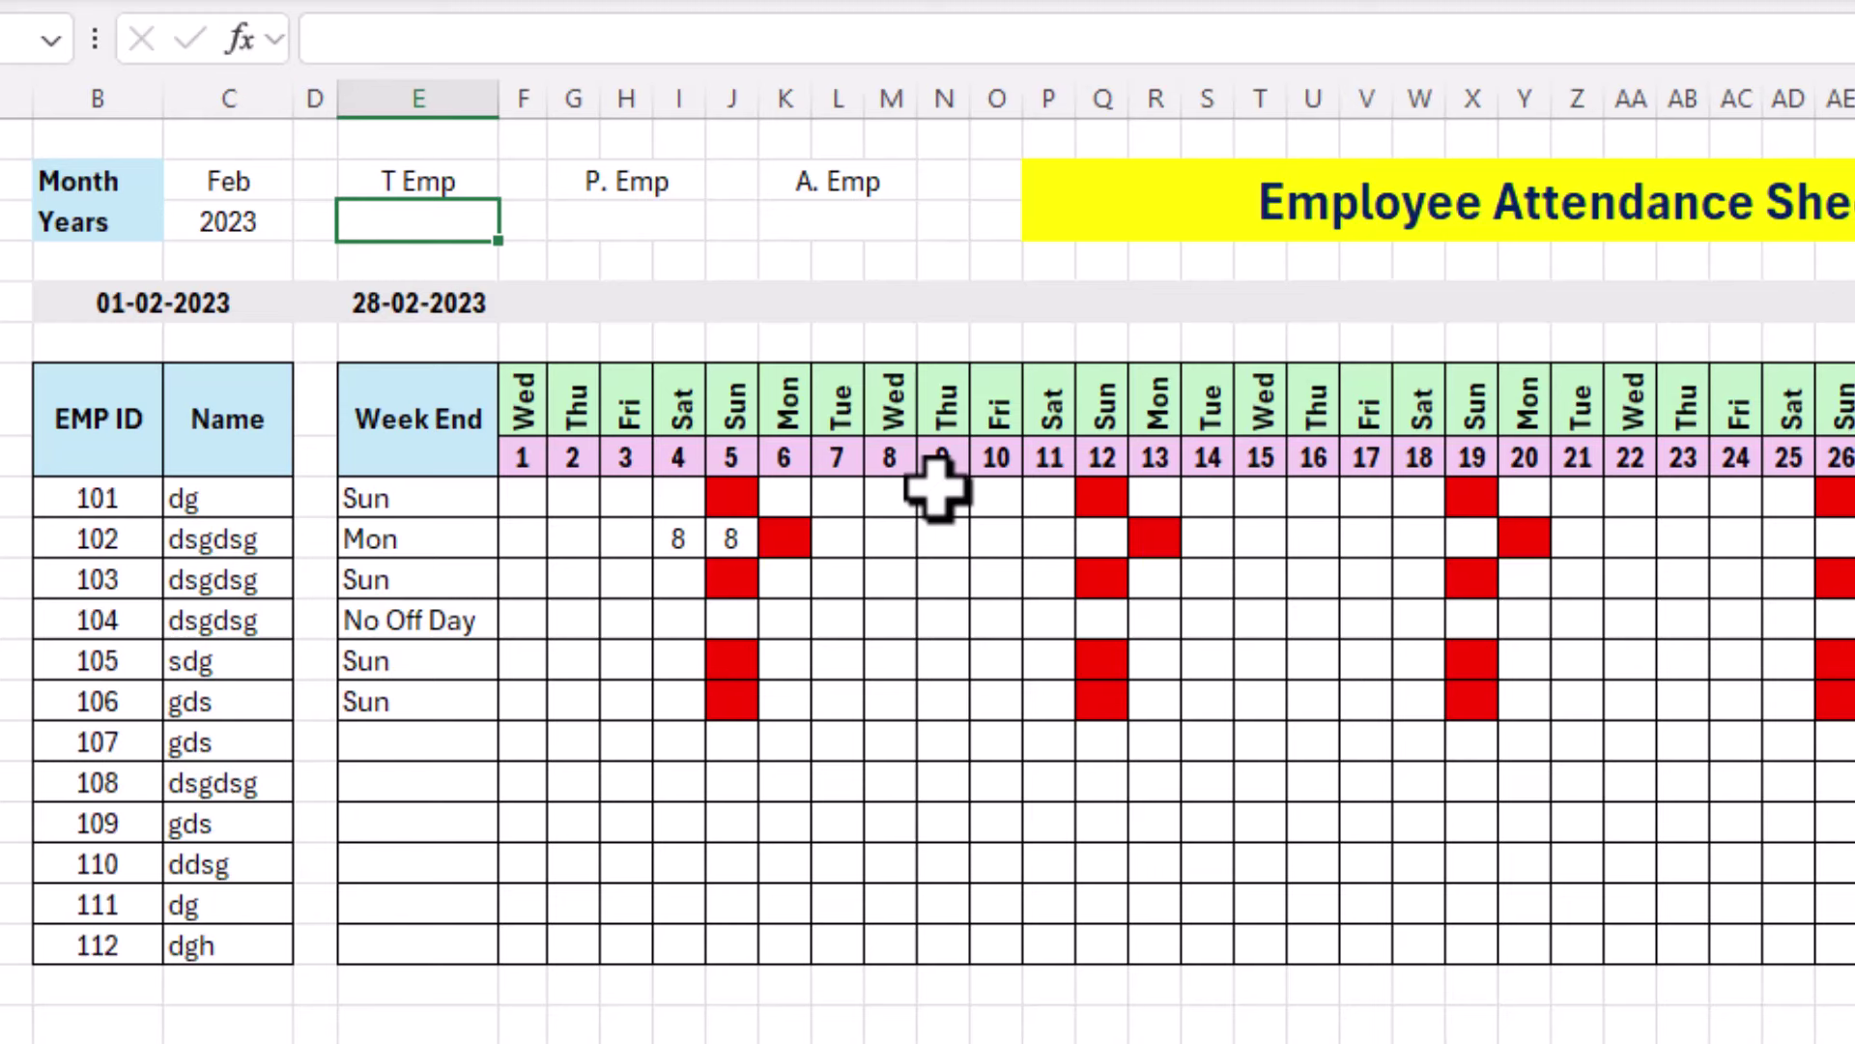
Enter 12 centered in E3 below T Emp, and bold the T Emp, P. Emp and A. Emp labels.
text(12)
key(Tab)
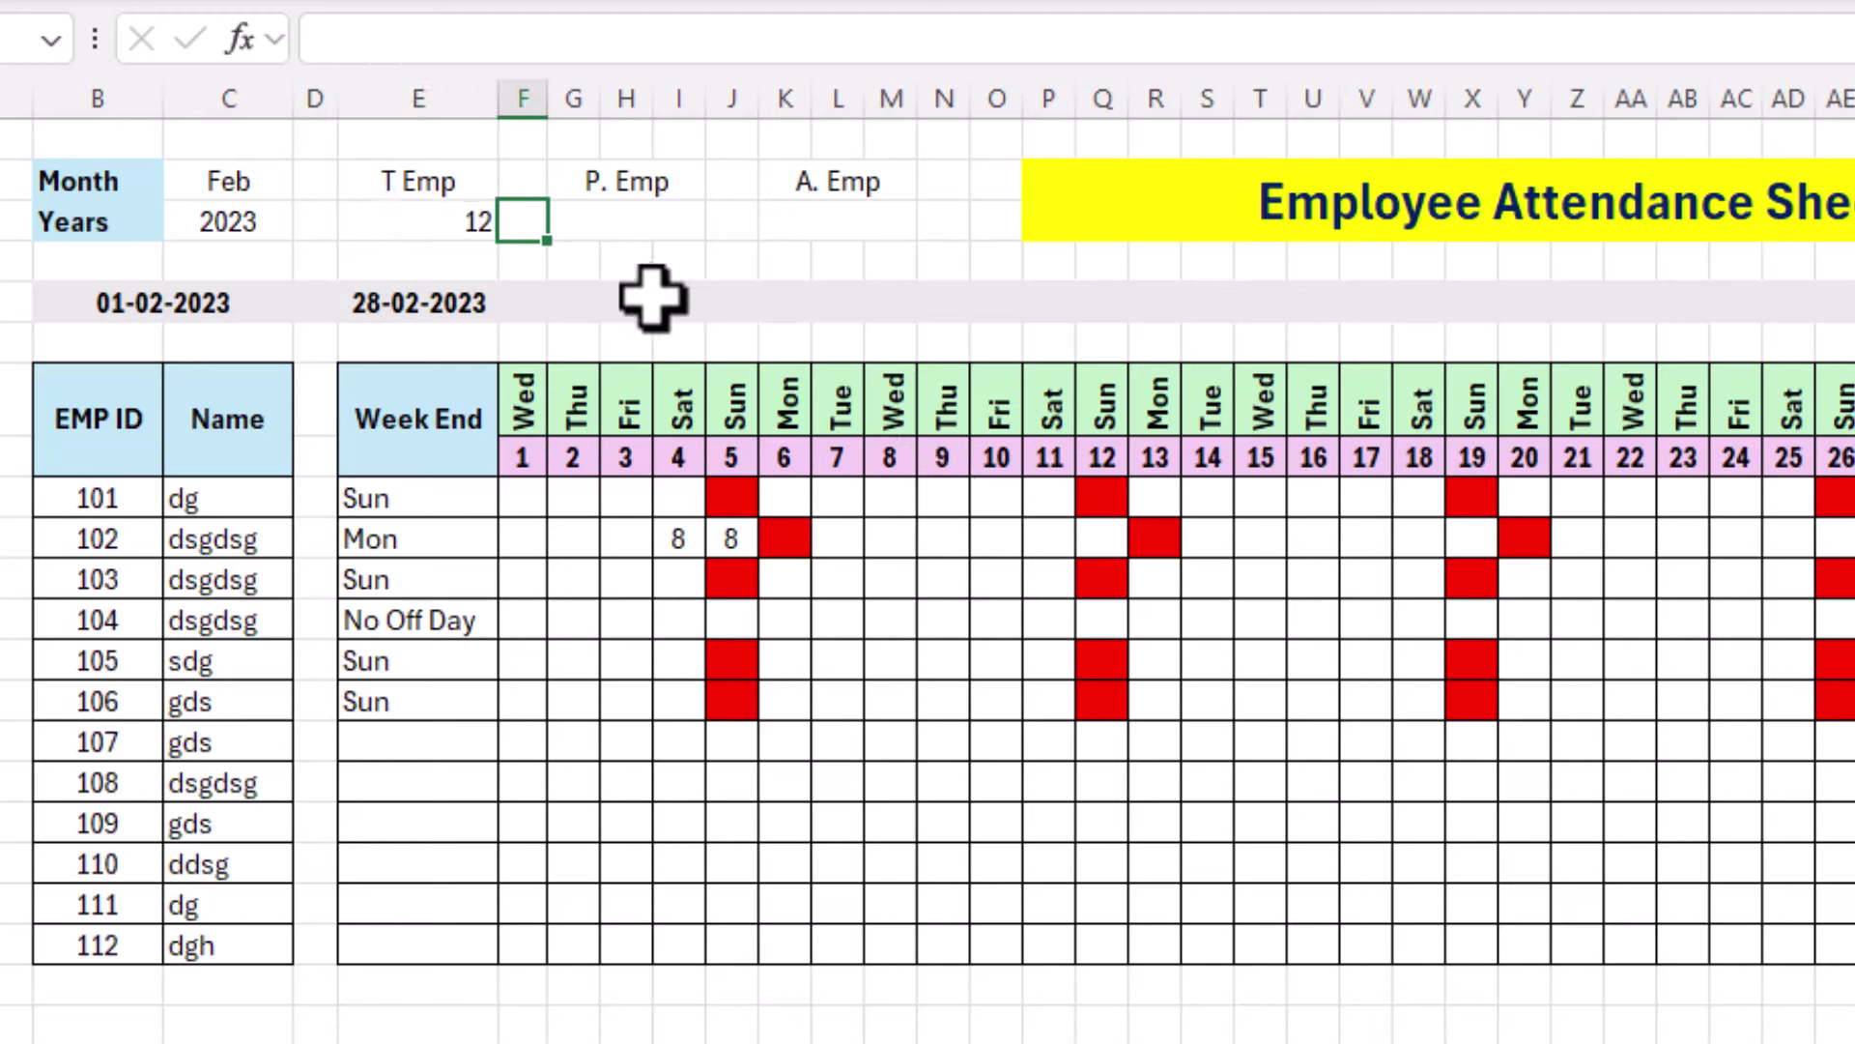
click(456, 224)
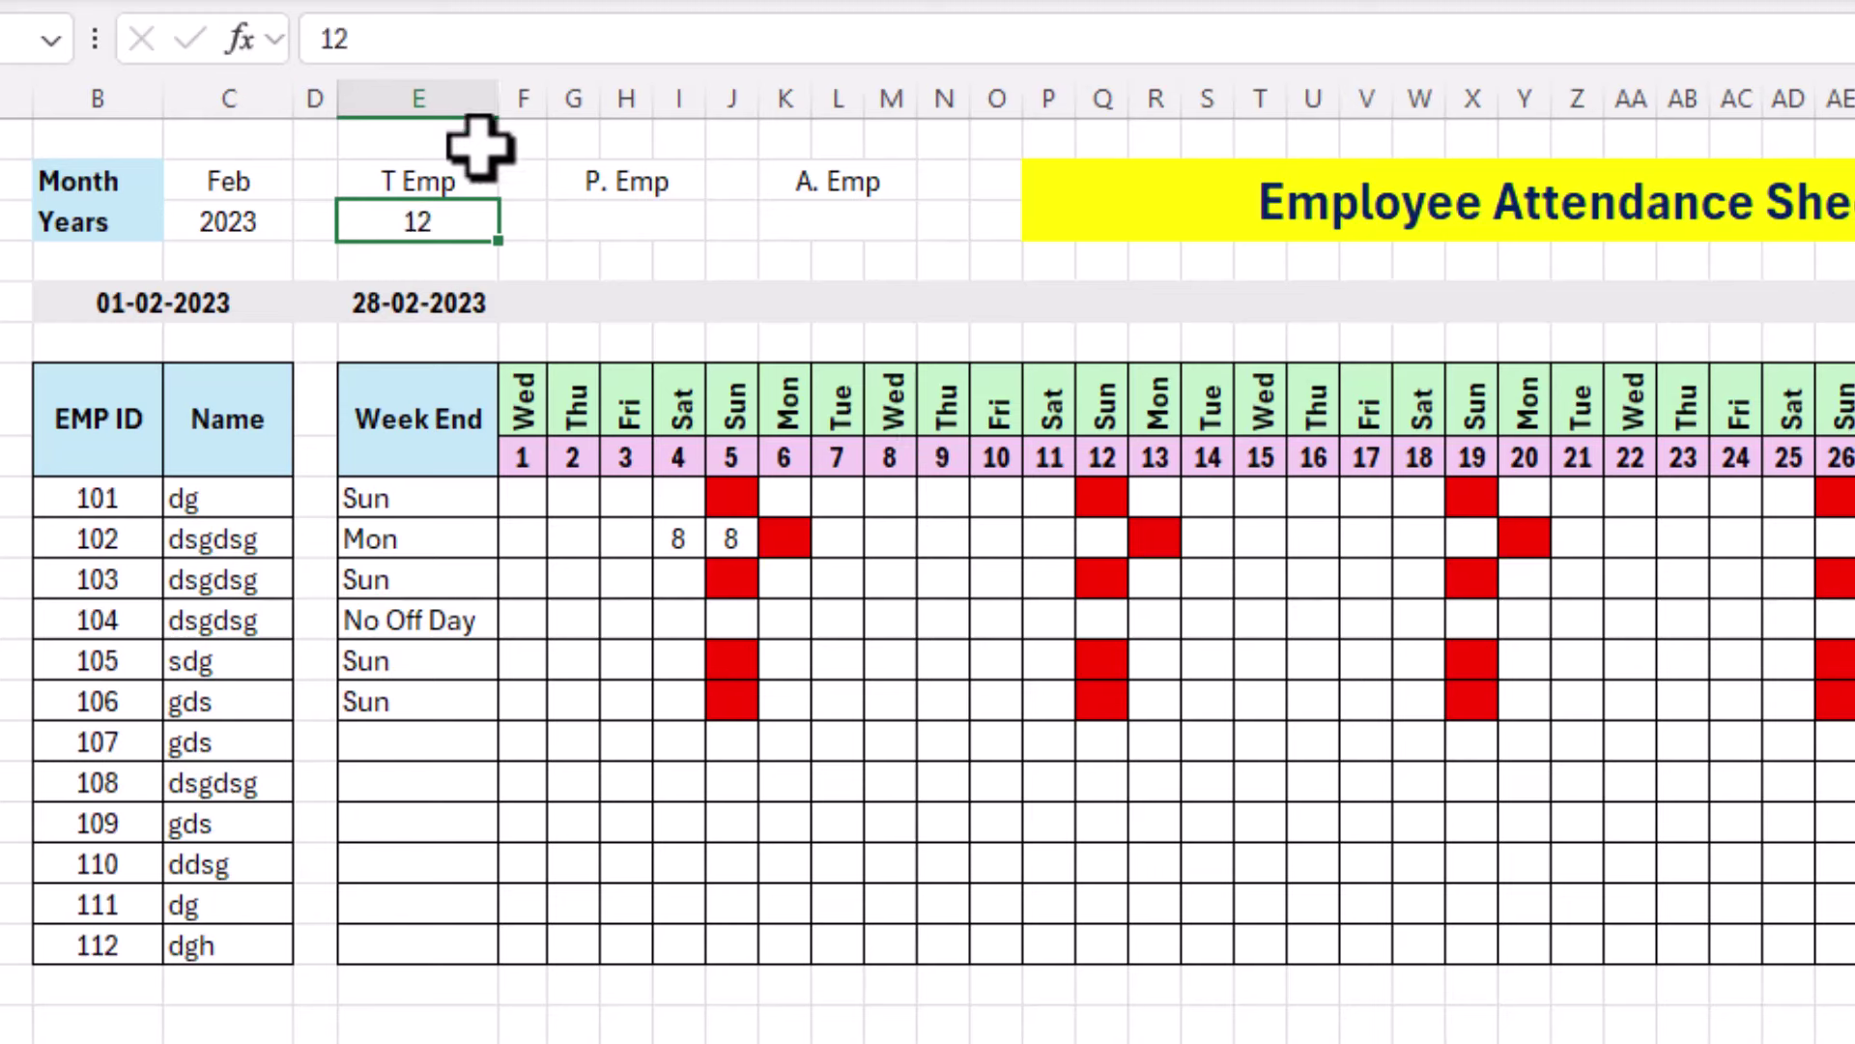
drag(439, 183, 768, 181)
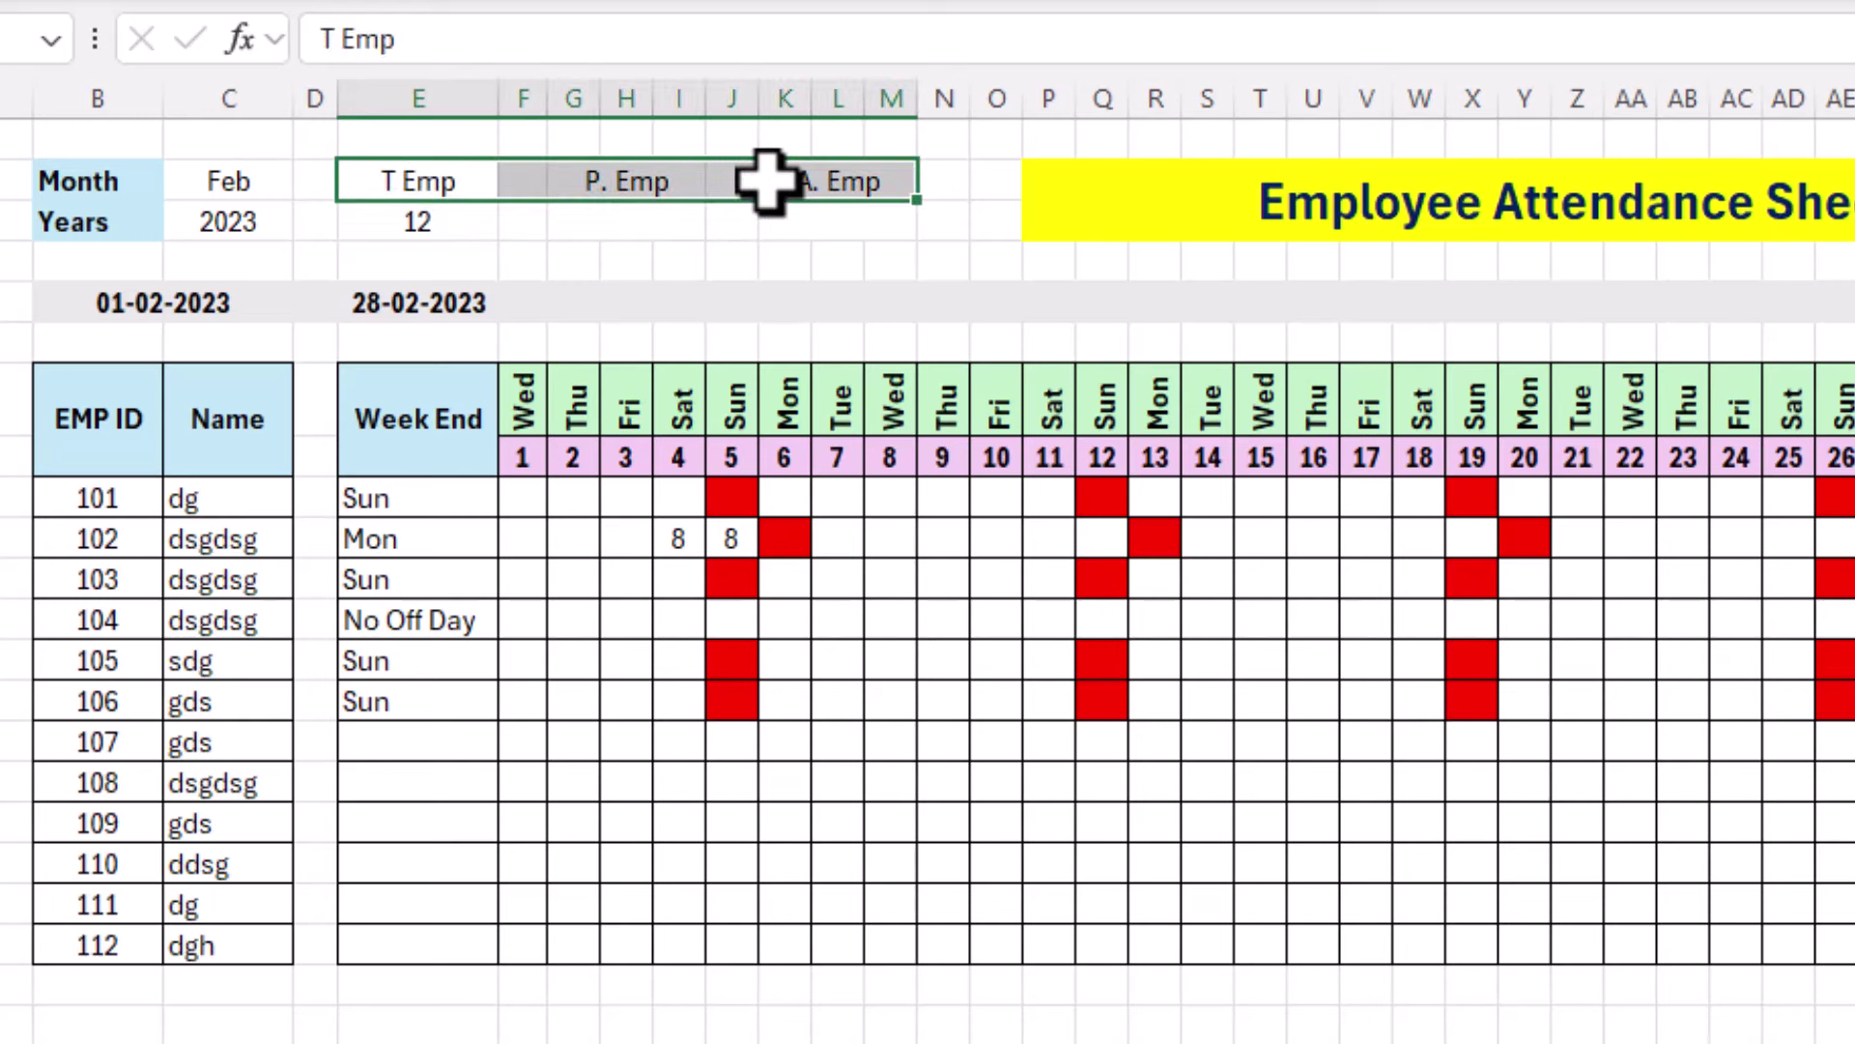
key(ctrl+b)
click(575, 230)
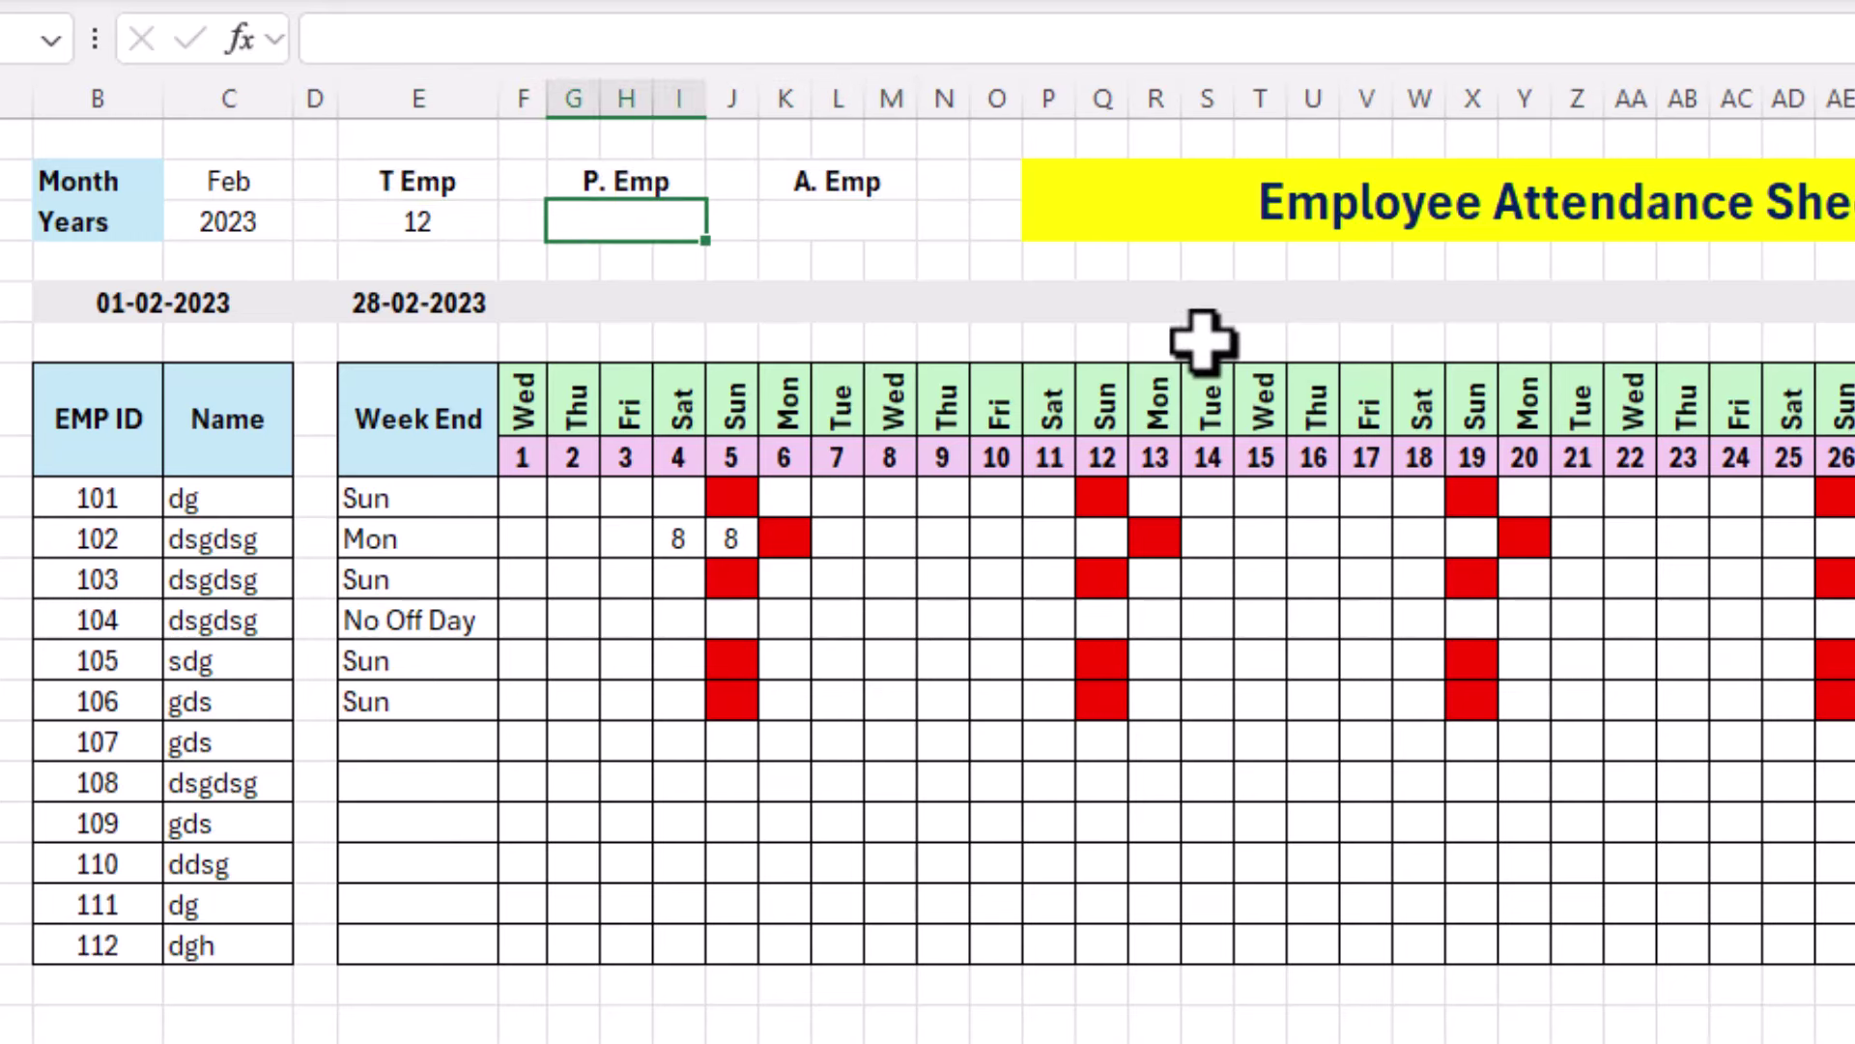
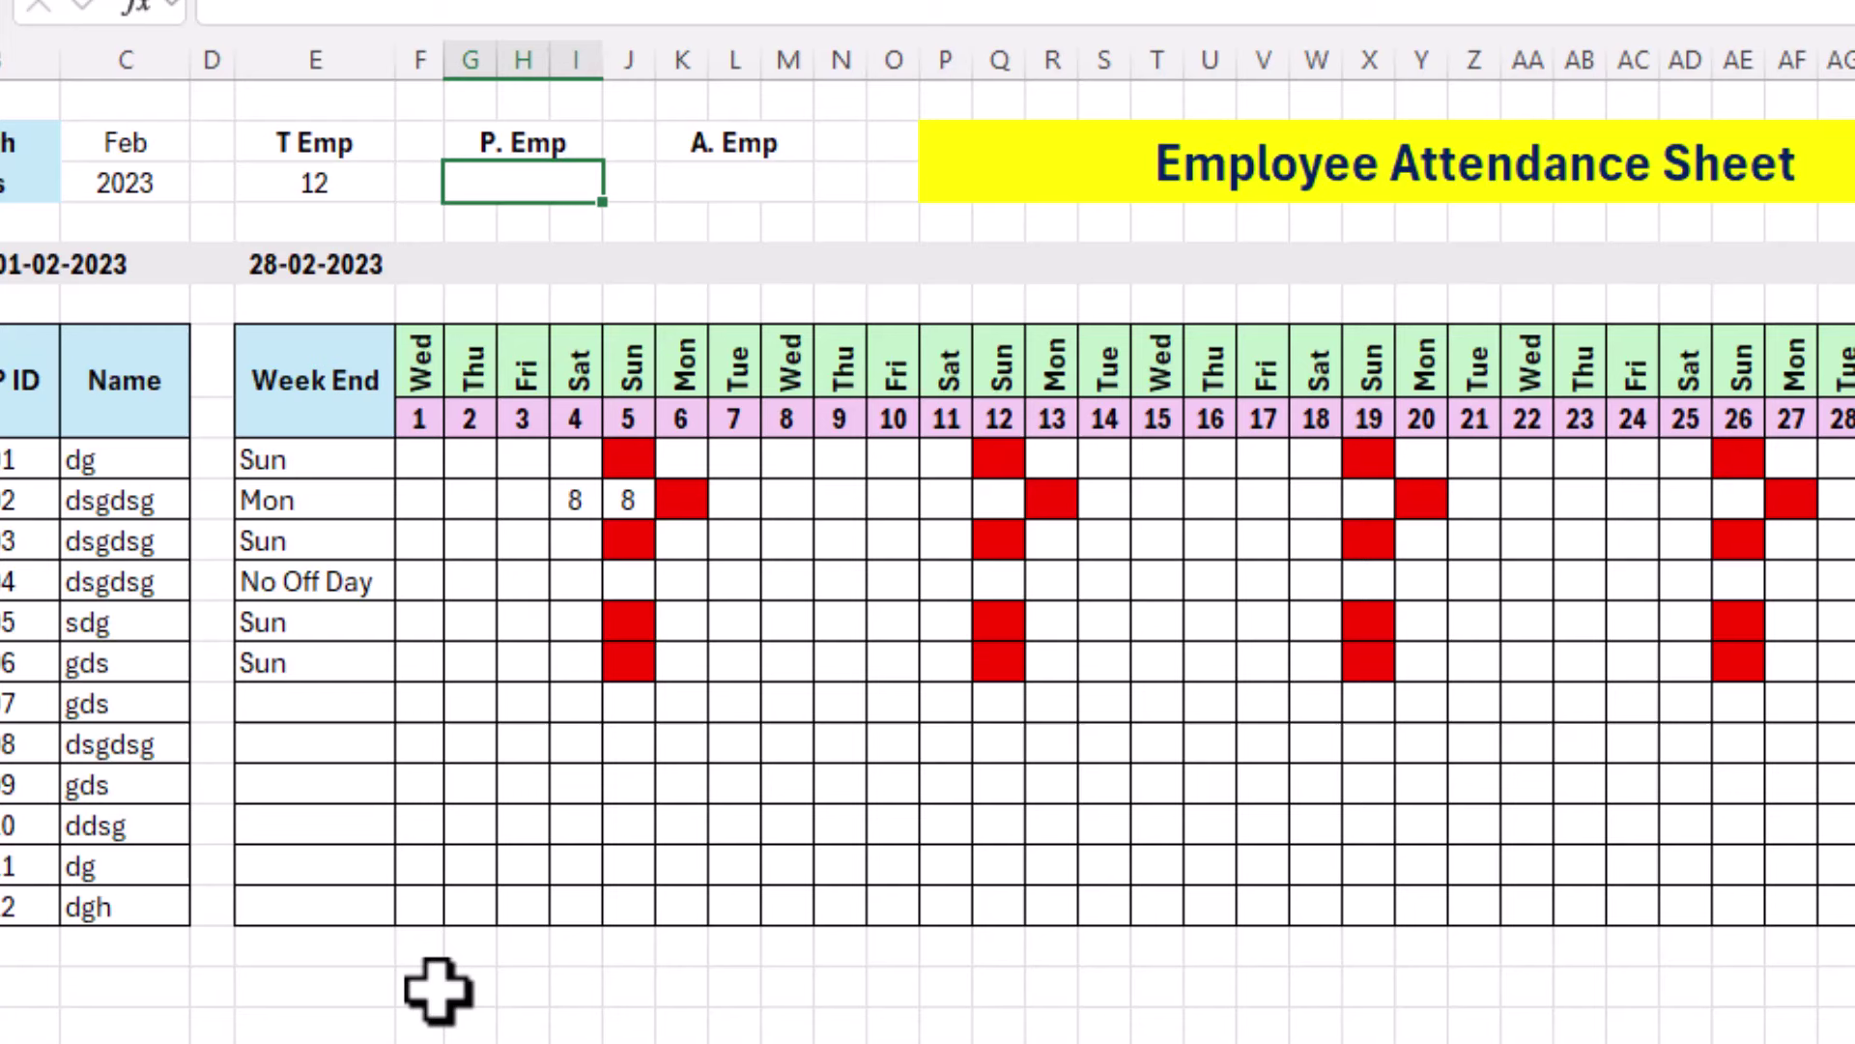
Label two helper rows below the attendance table with p in E22 and a in E23.
click(438, 990)
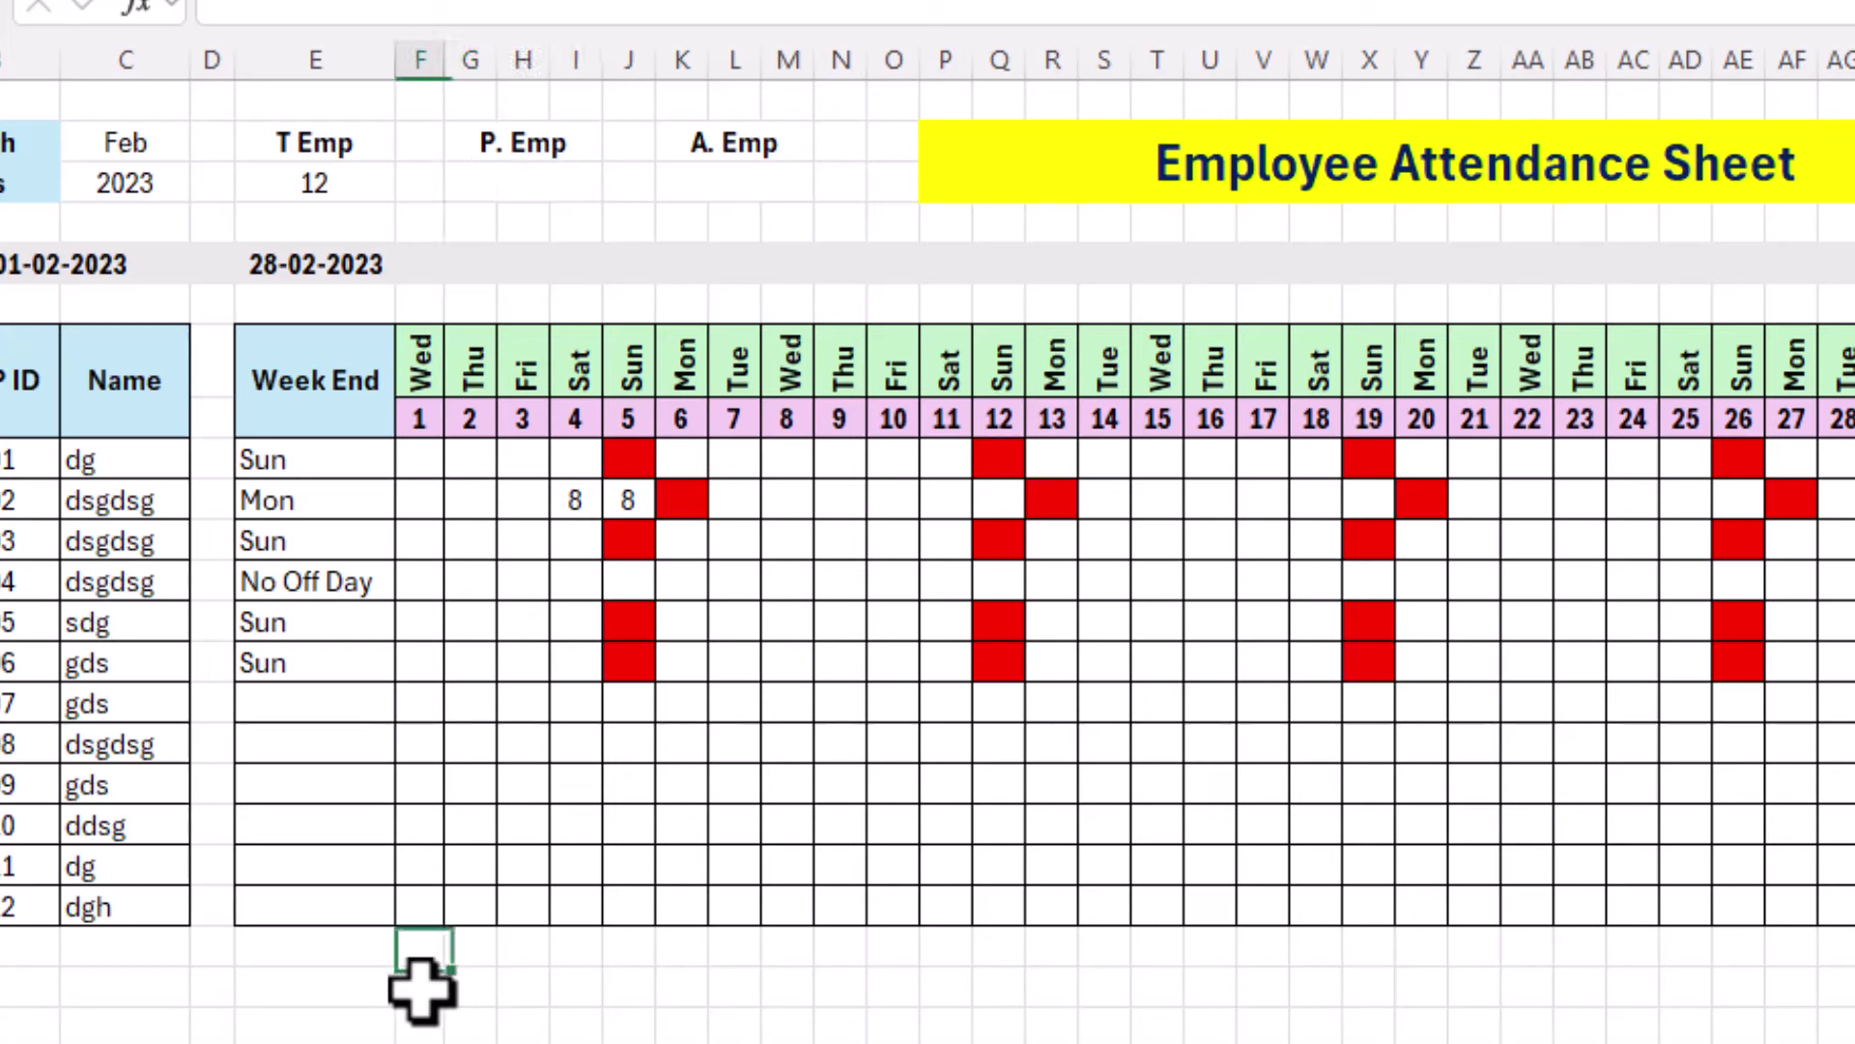
click(338, 993)
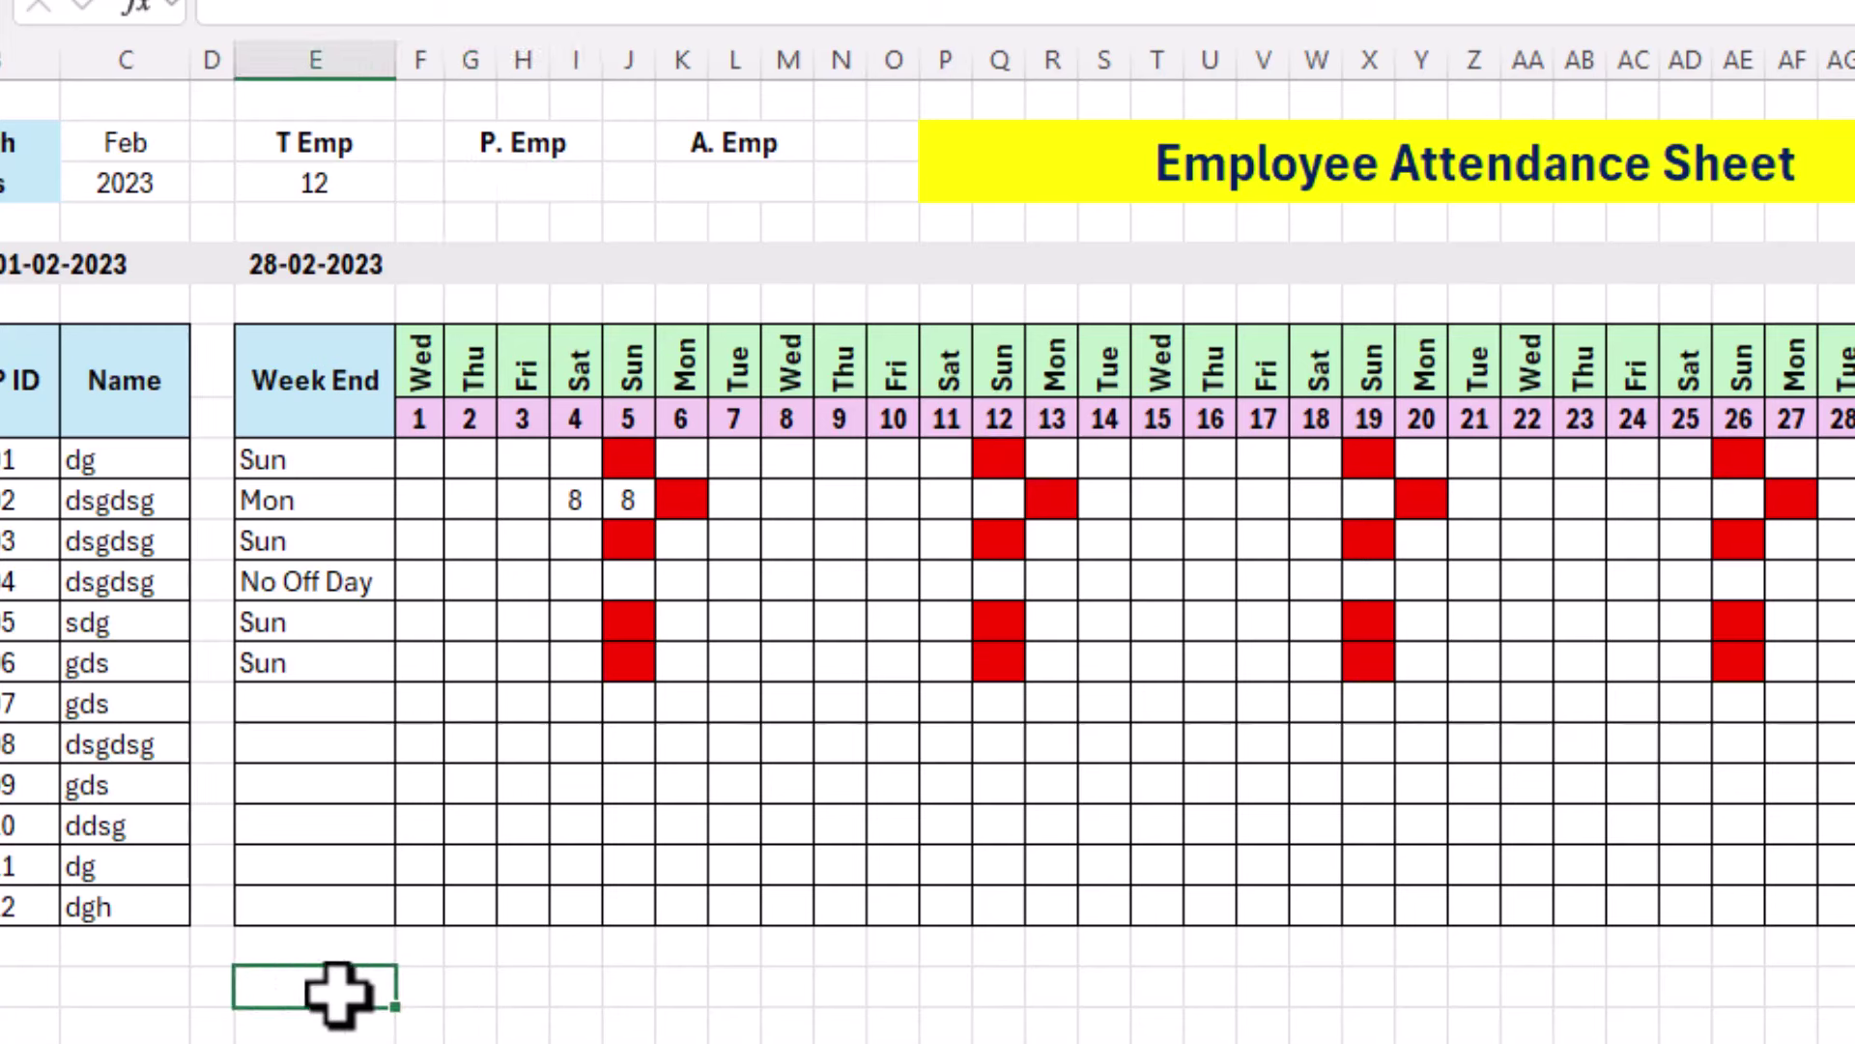
text(p)
key(Return)
text(a)
key(Tab)
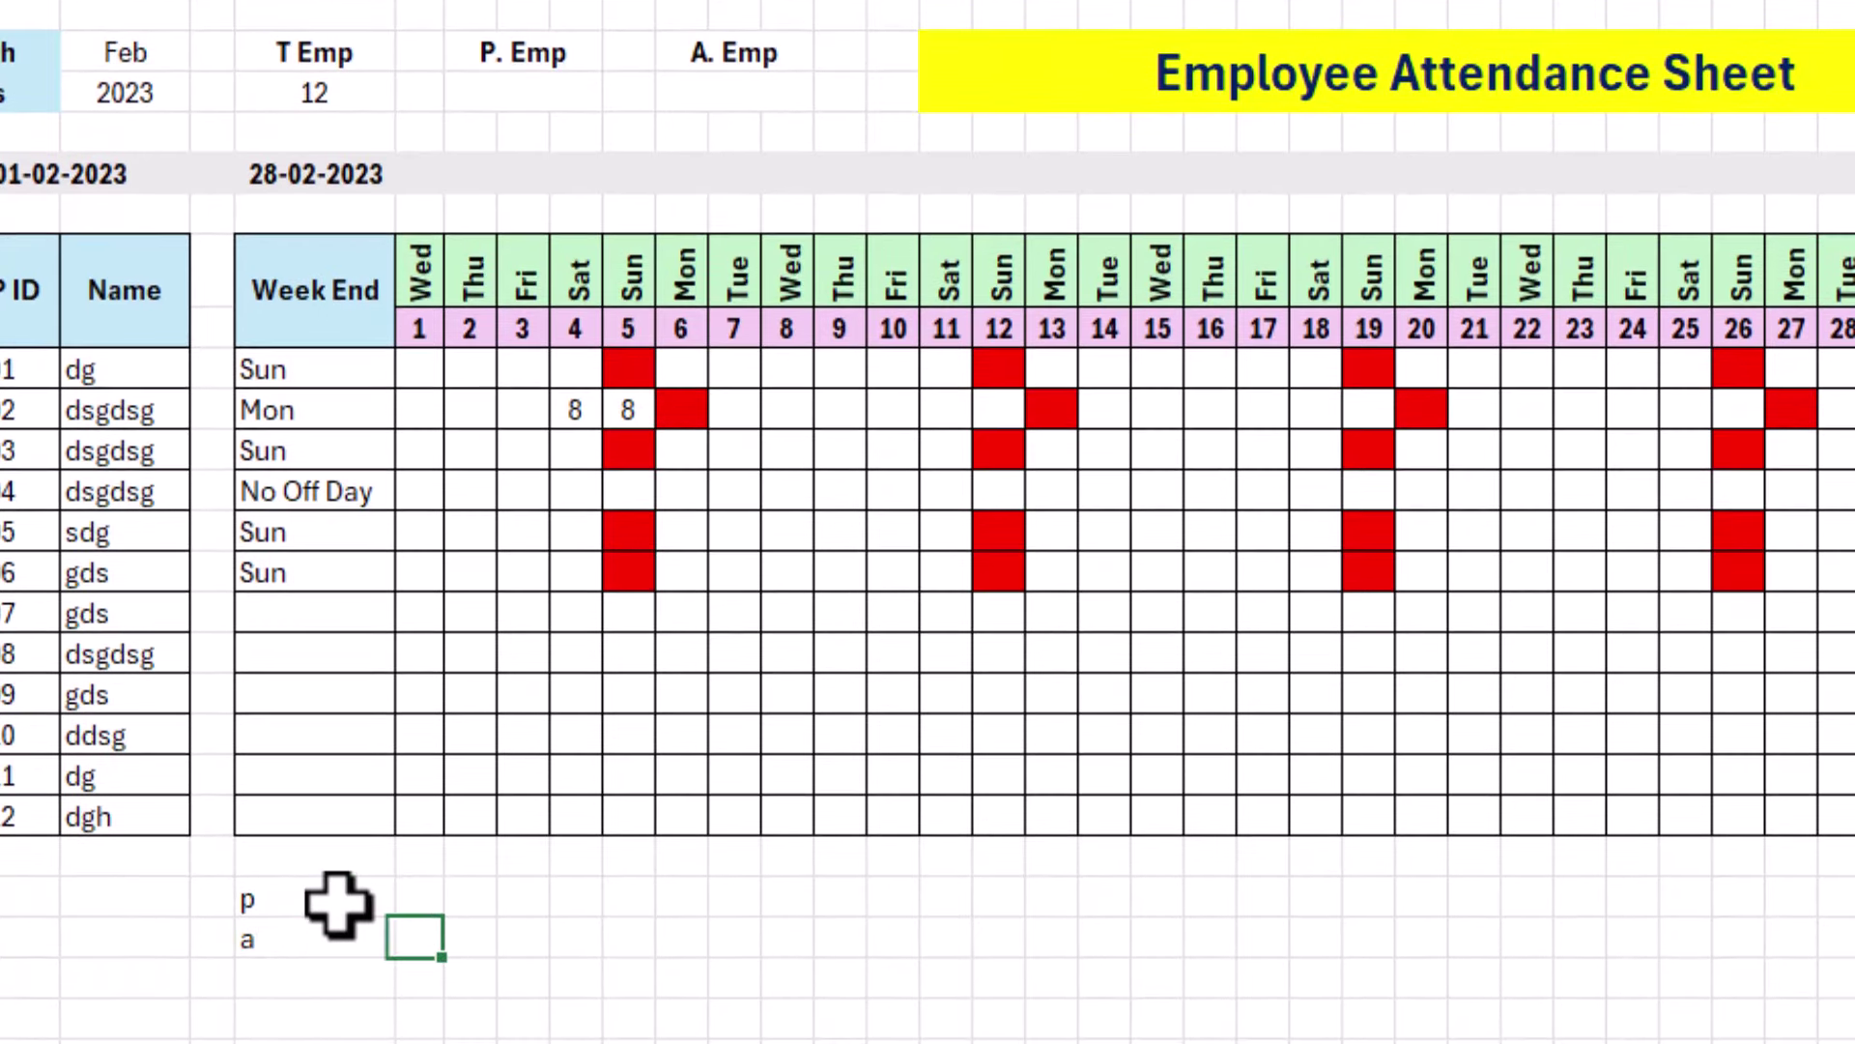
Begin the p row's formula in F22 with an IF test comparing the date in F7 with TODAY().
key(Up)
text(=if()
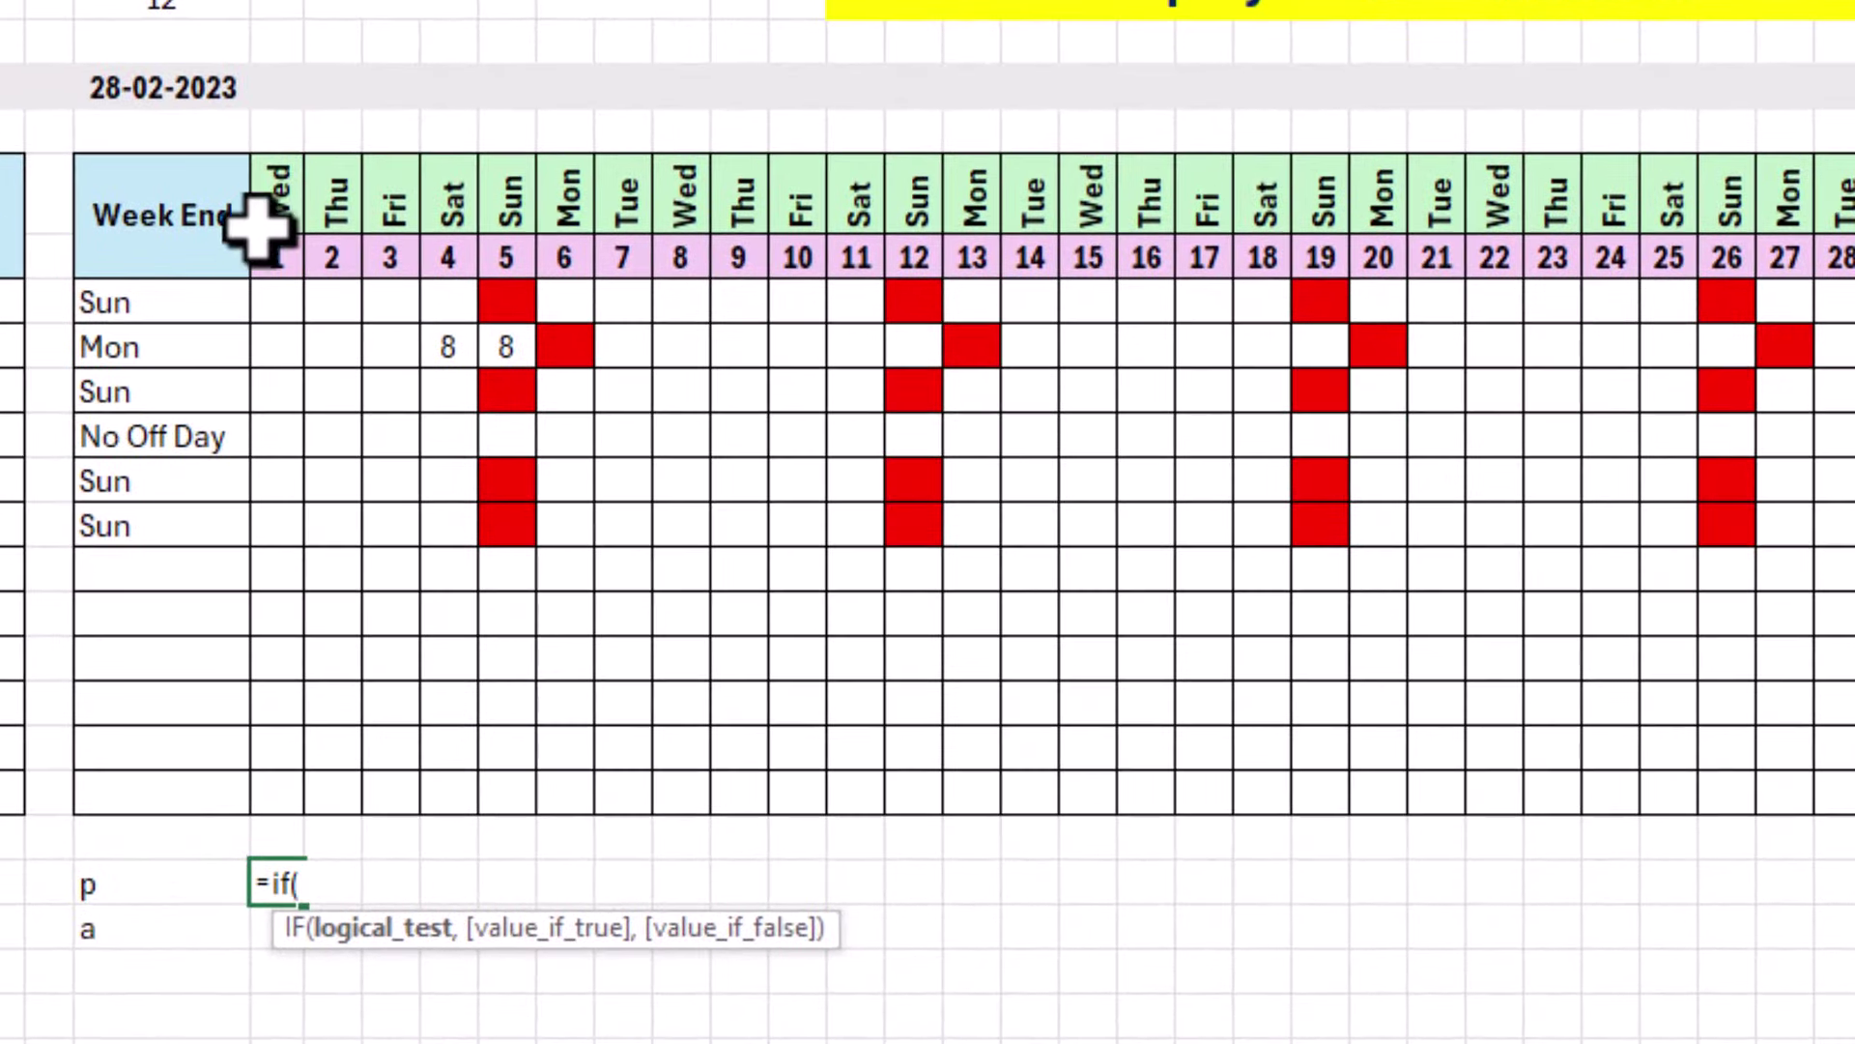
click(275, 191)
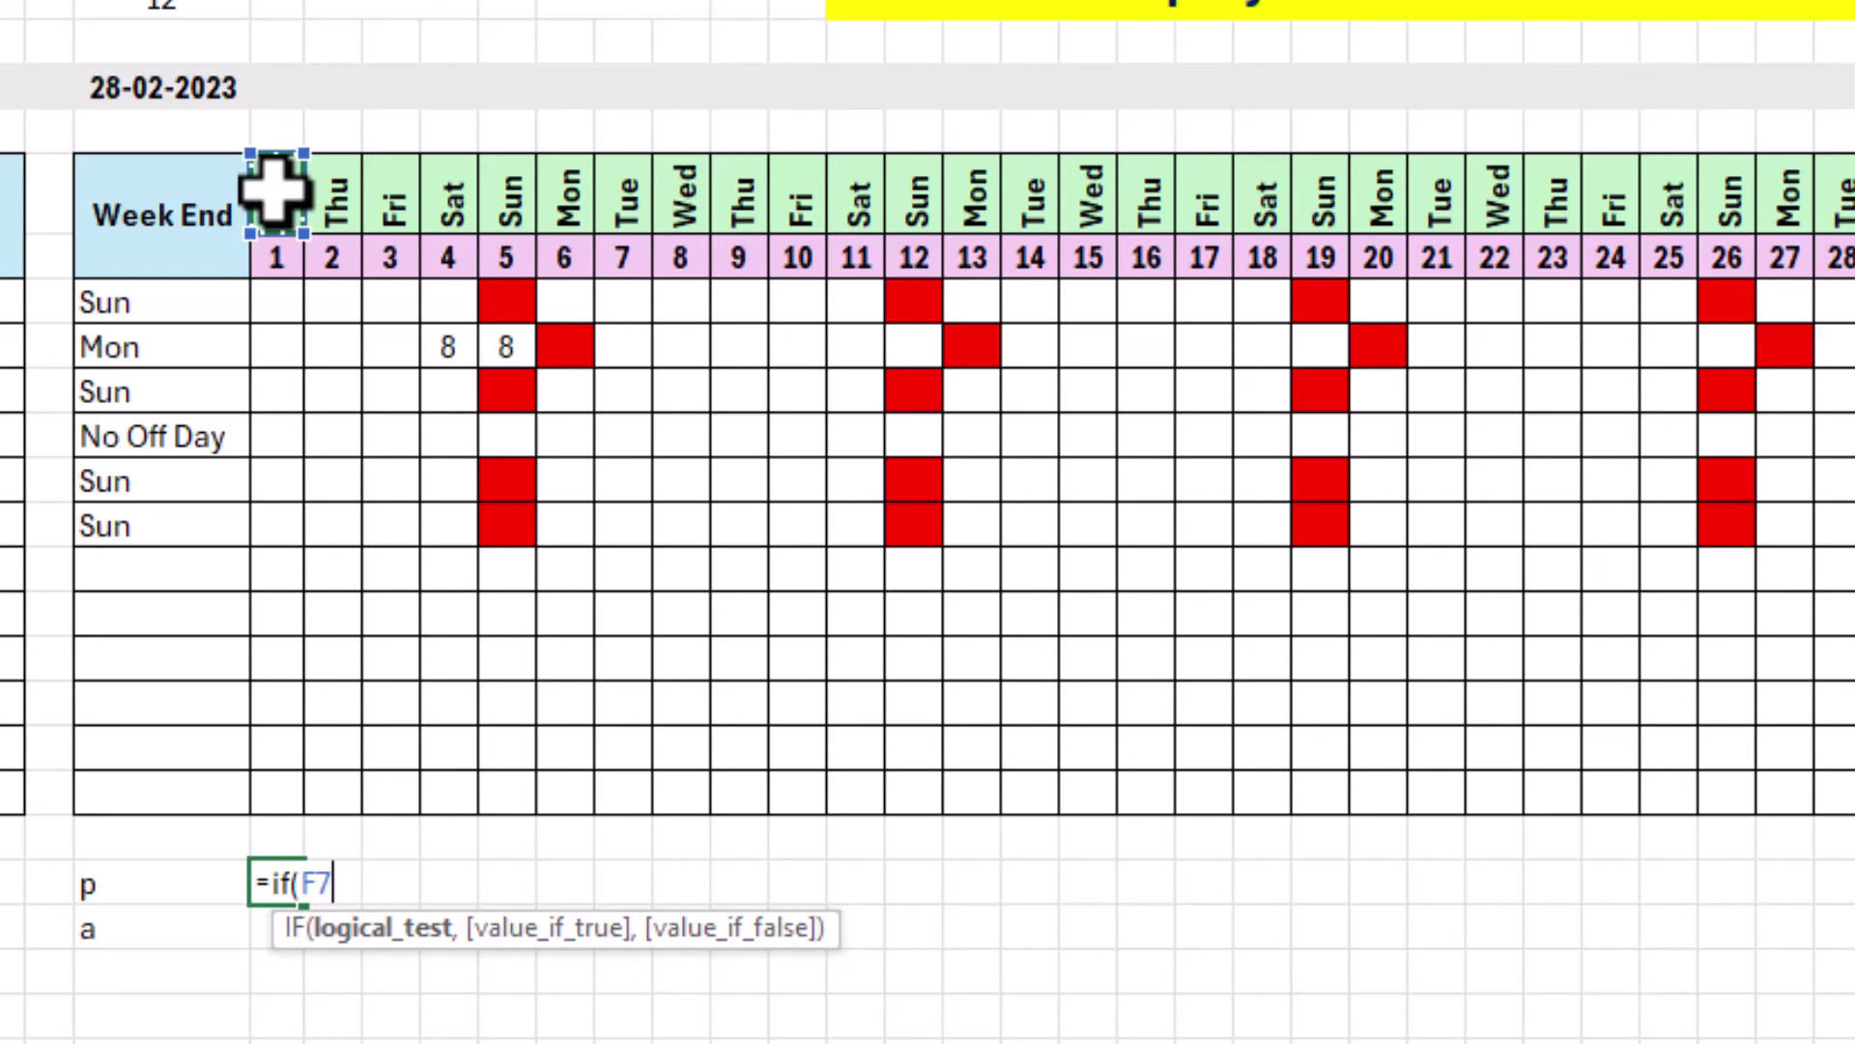
text(=)
text(to)
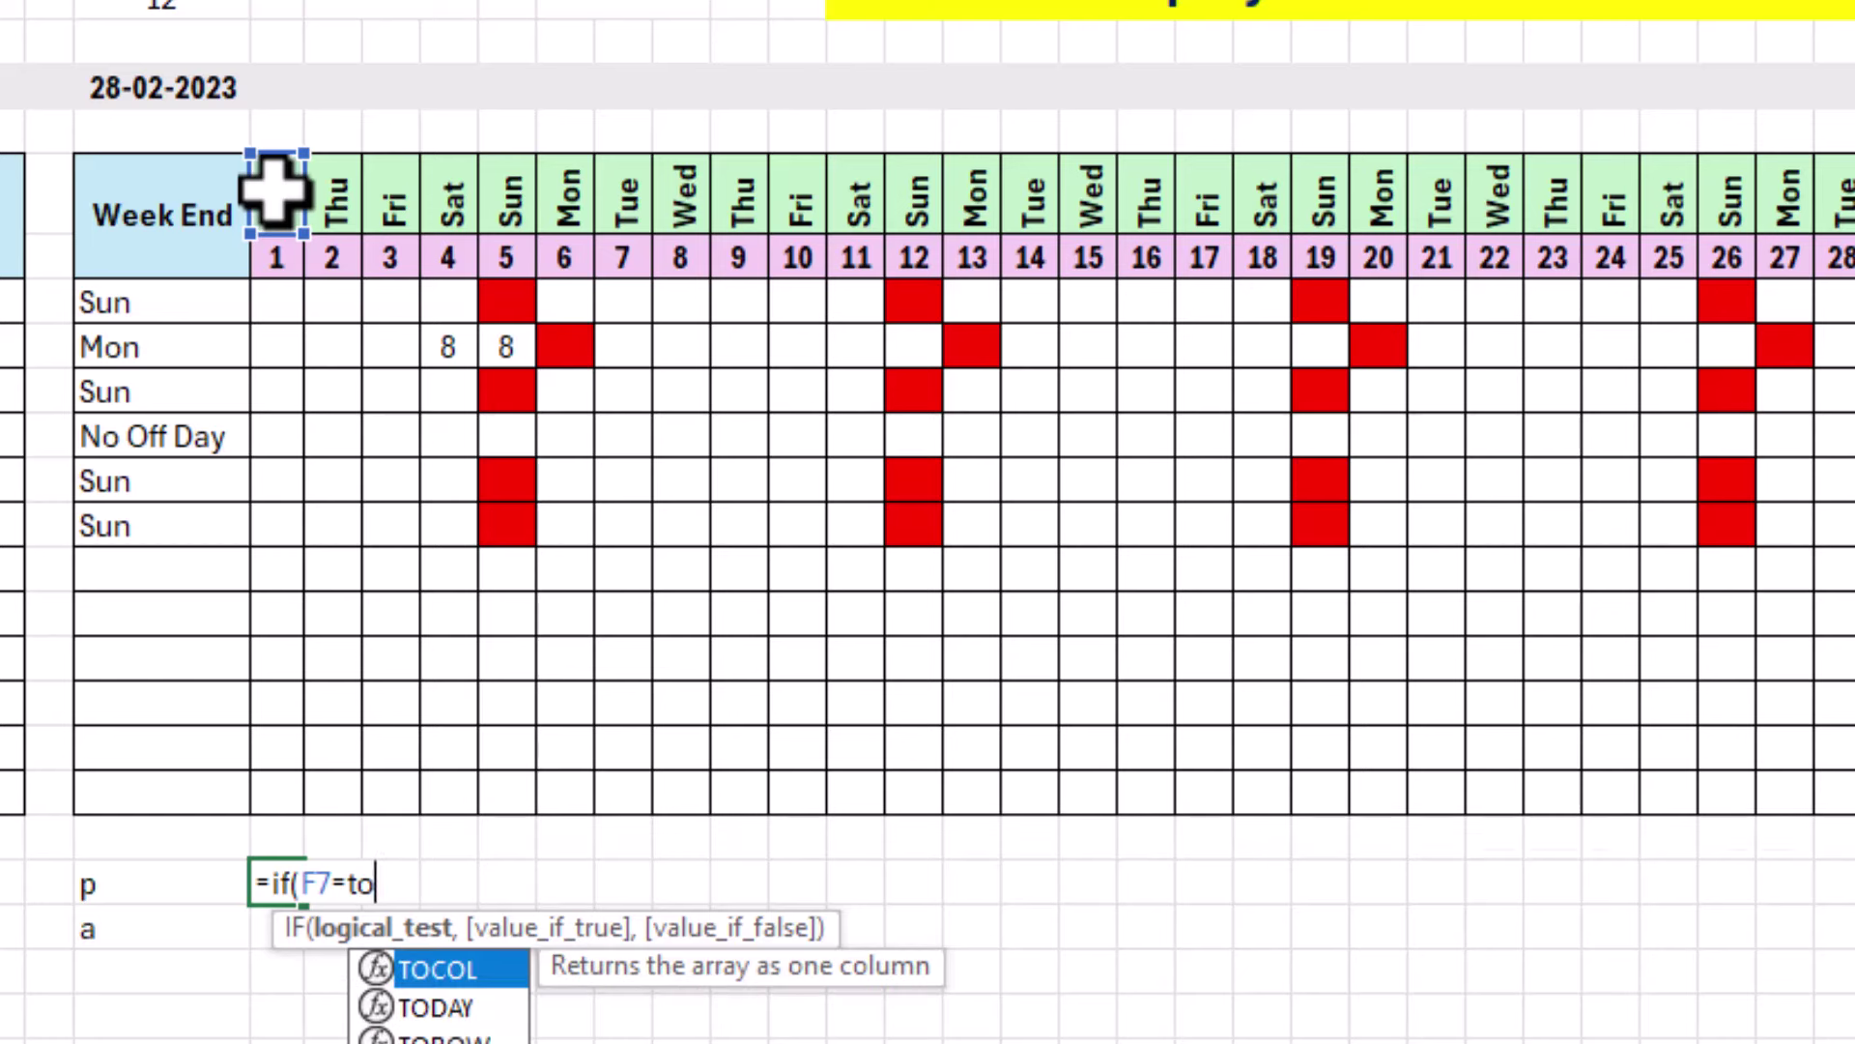
text(day())
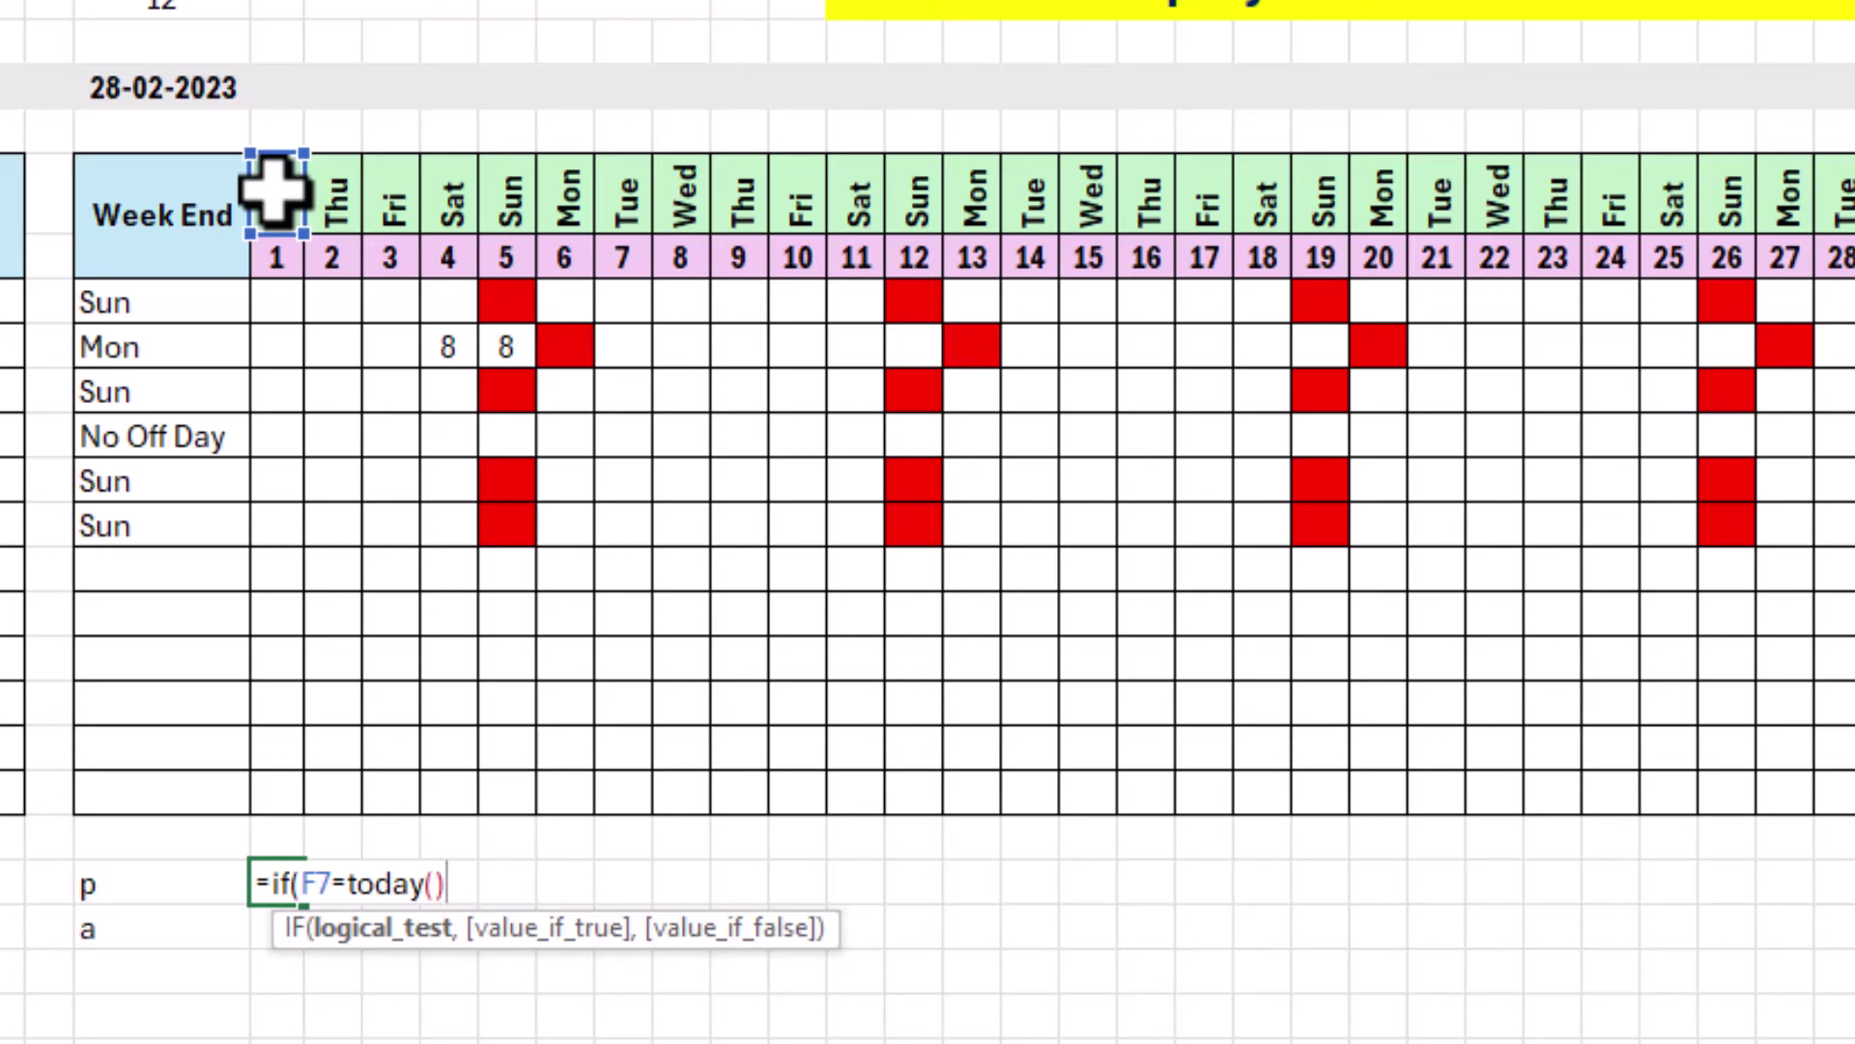
text(,)
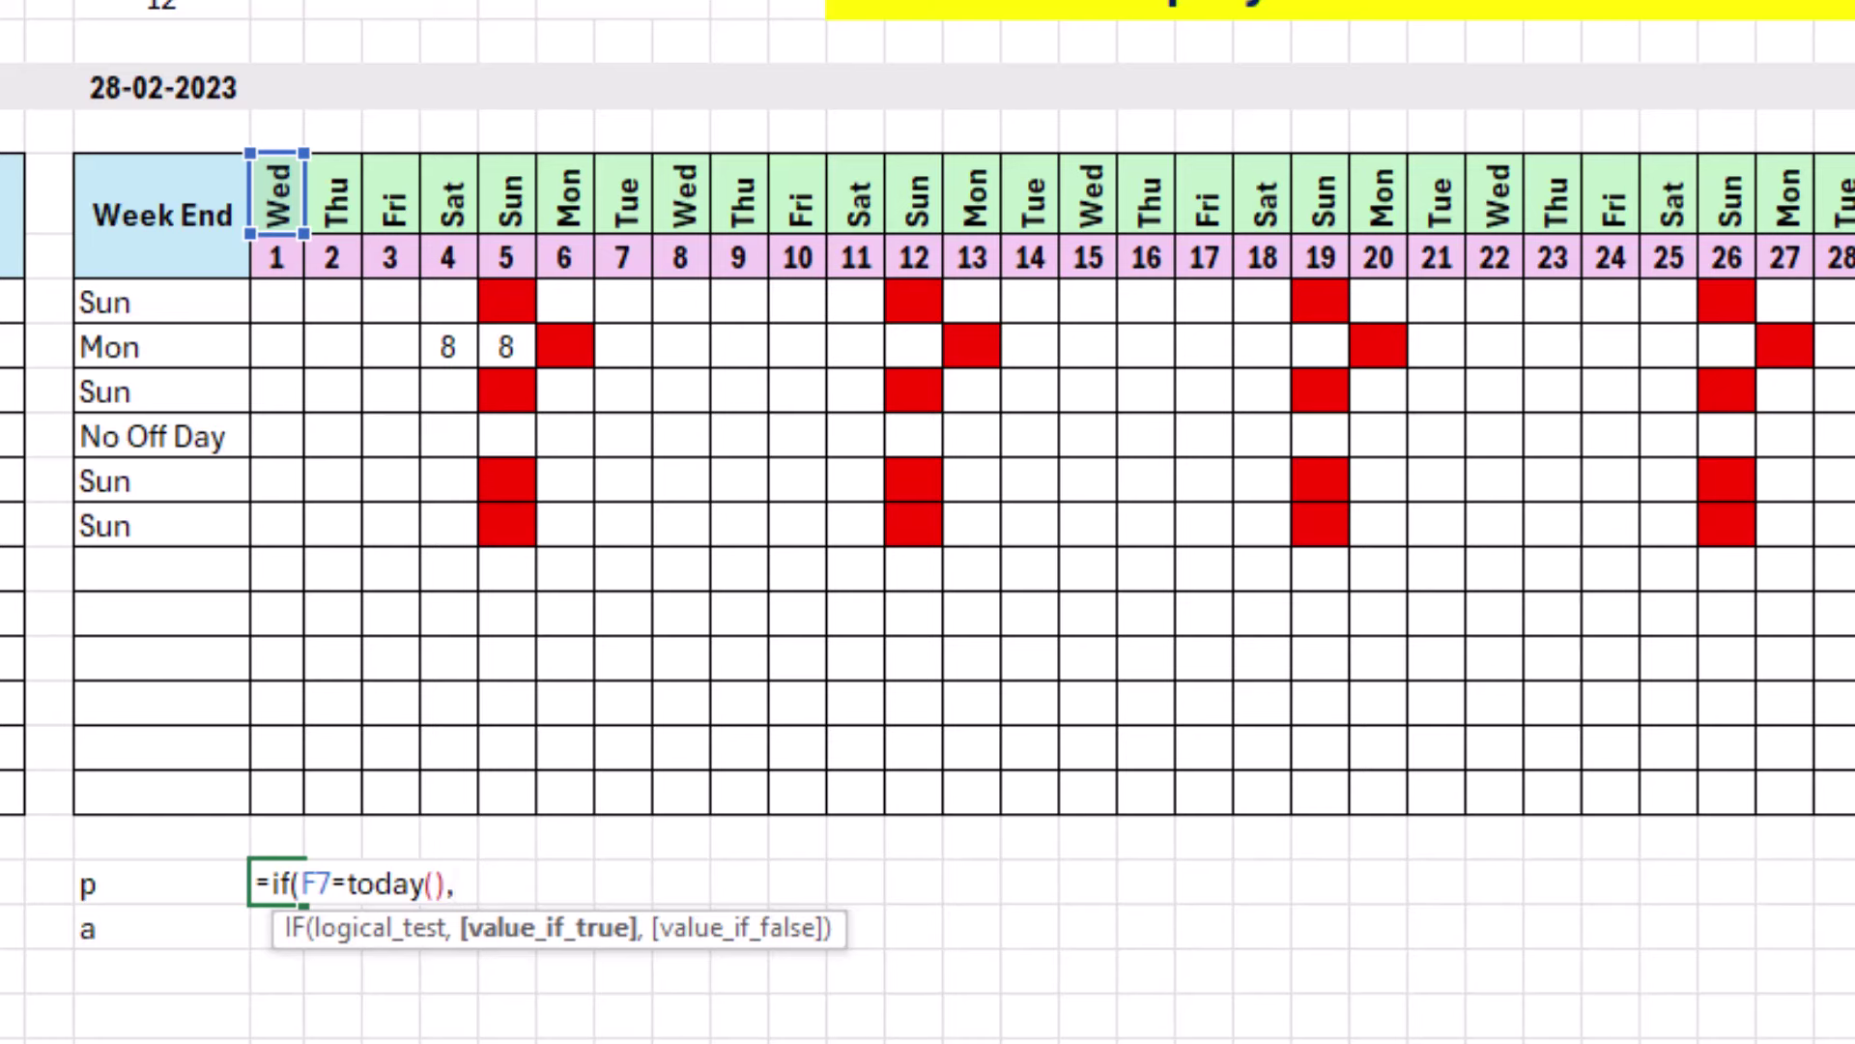
Complete the F22 formula with COUNTIF(F9:F20,">0") if true and "" if false, and fill it across the day columns.
text(cou)
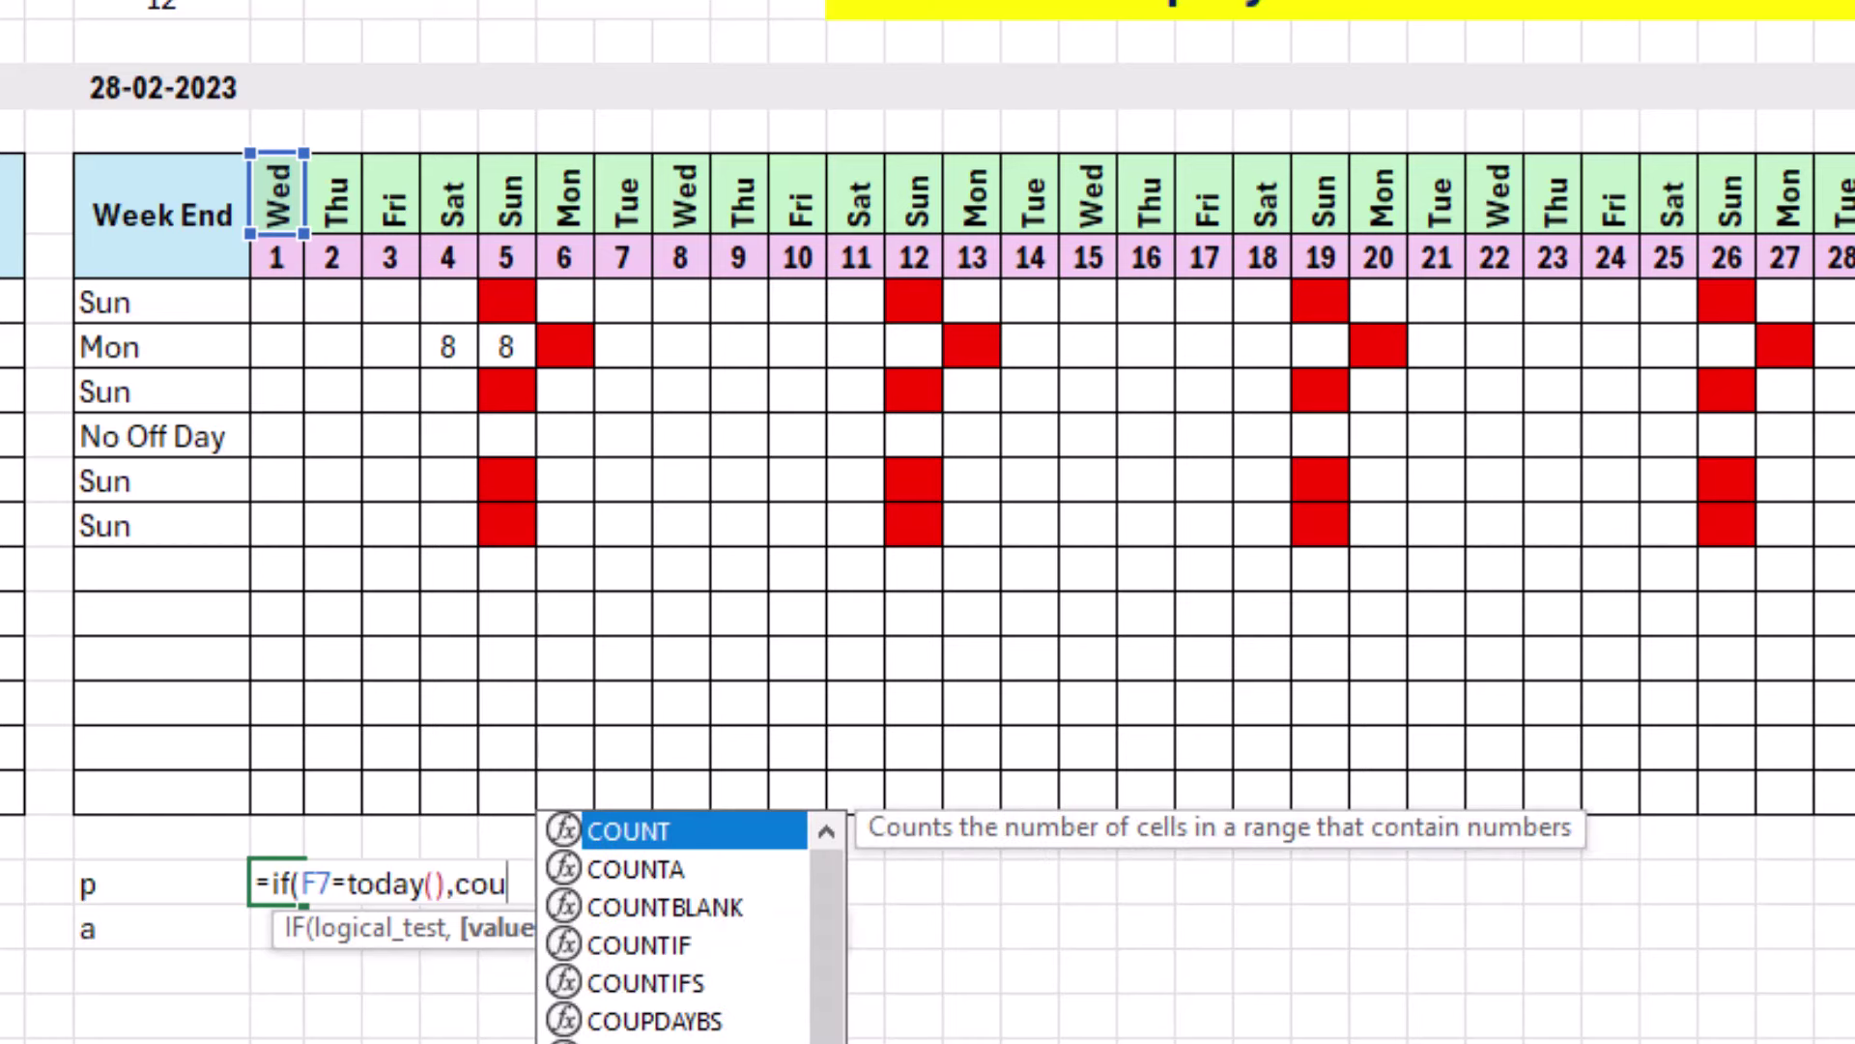
text(nt)
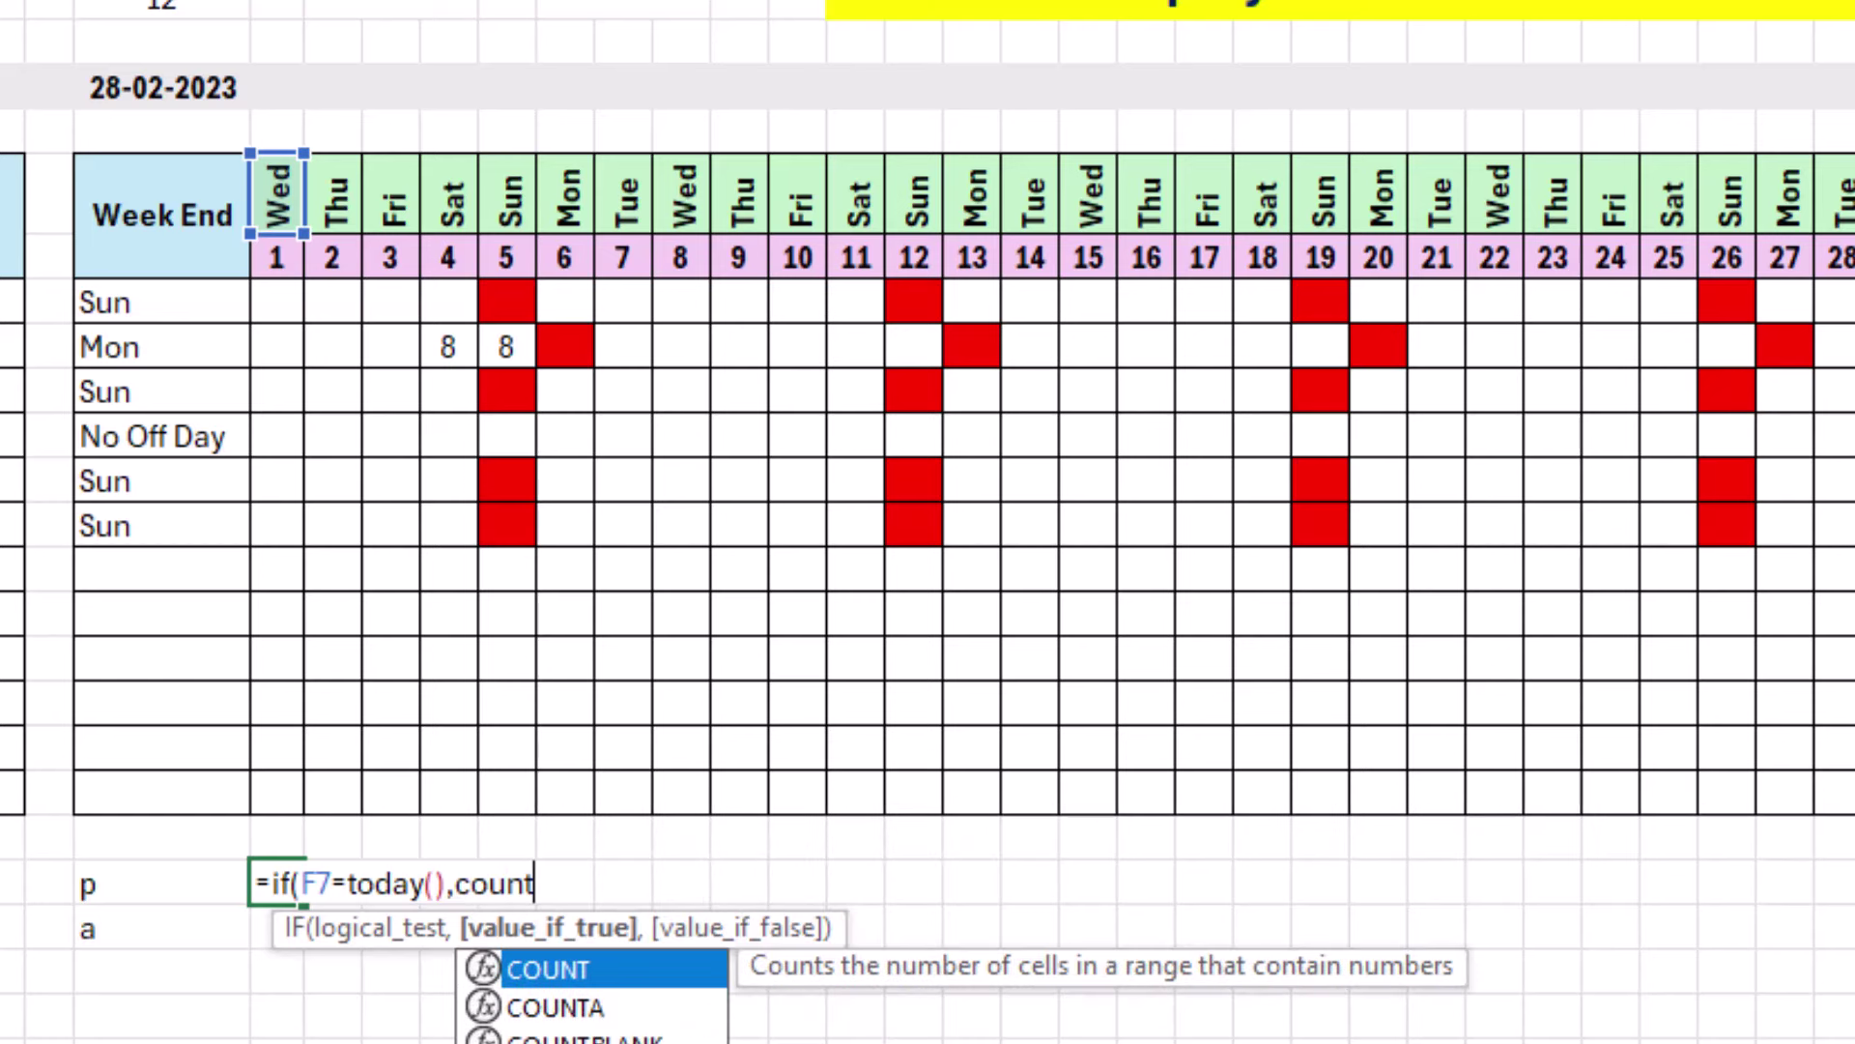
text(if()
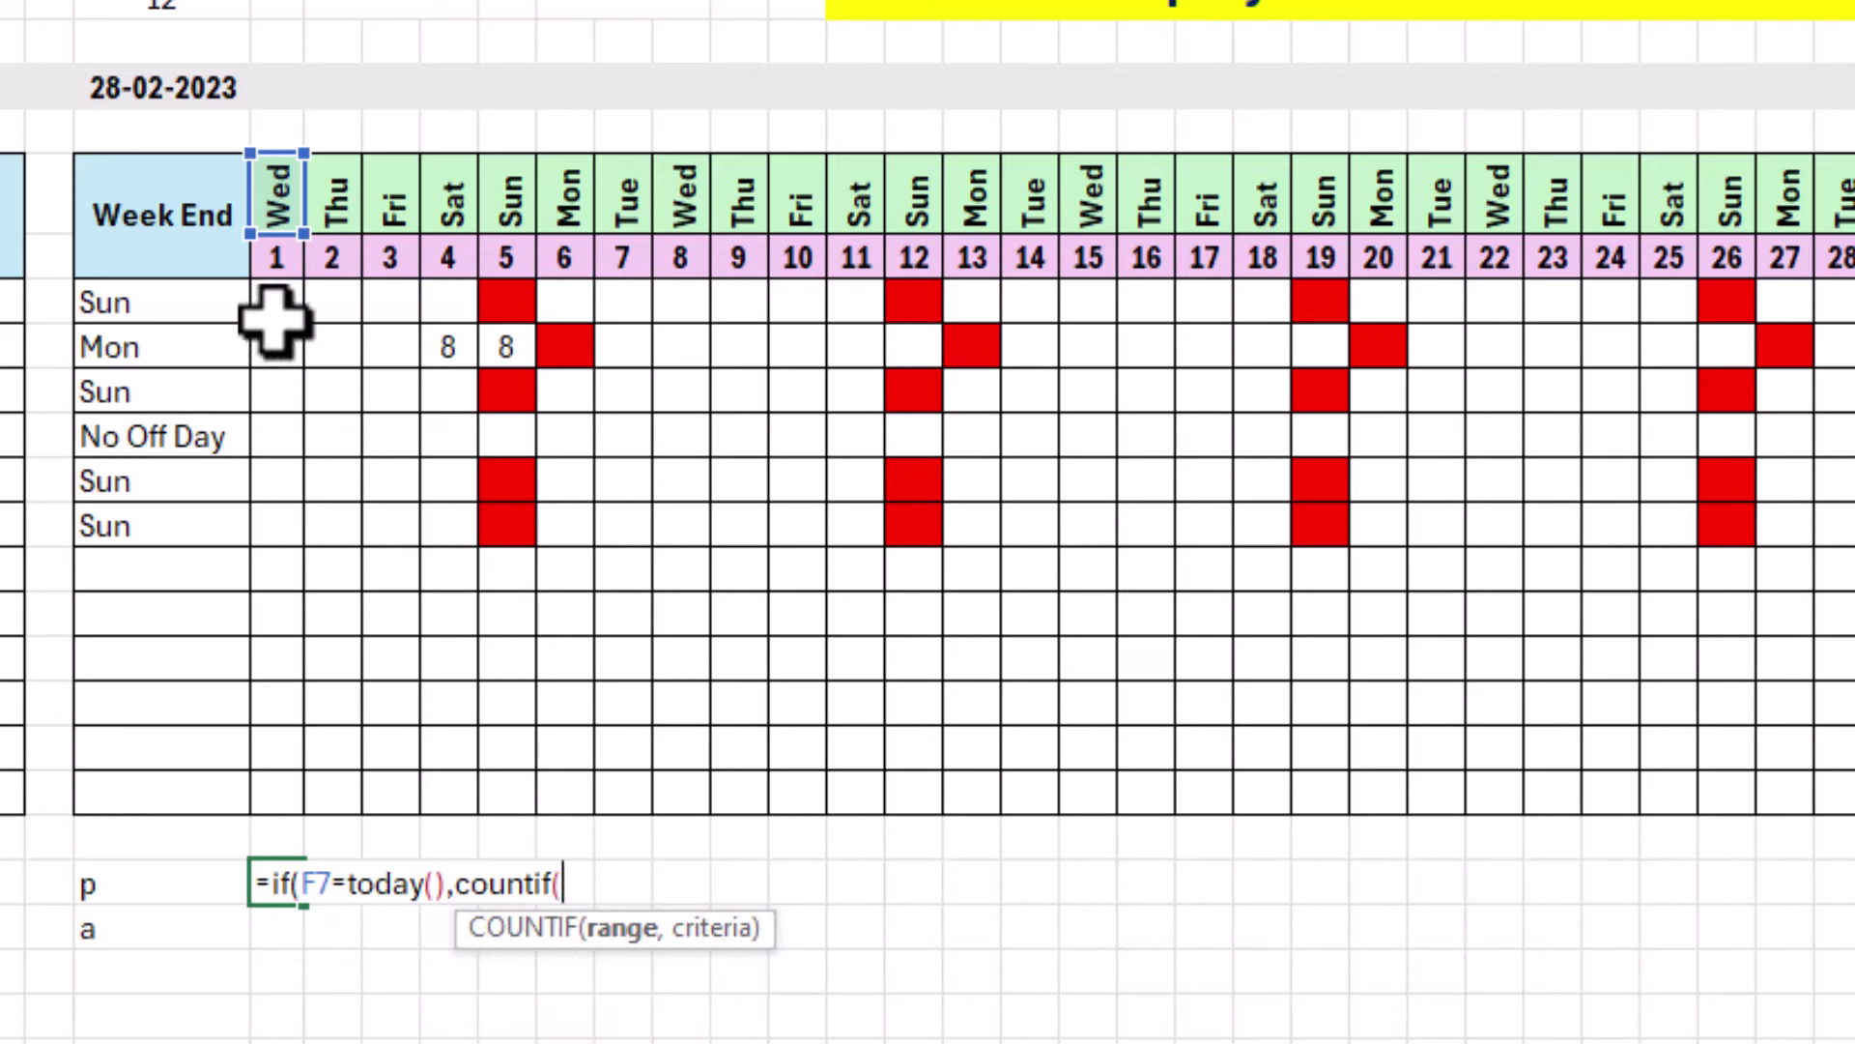
drag(275, 307, 279, 784)
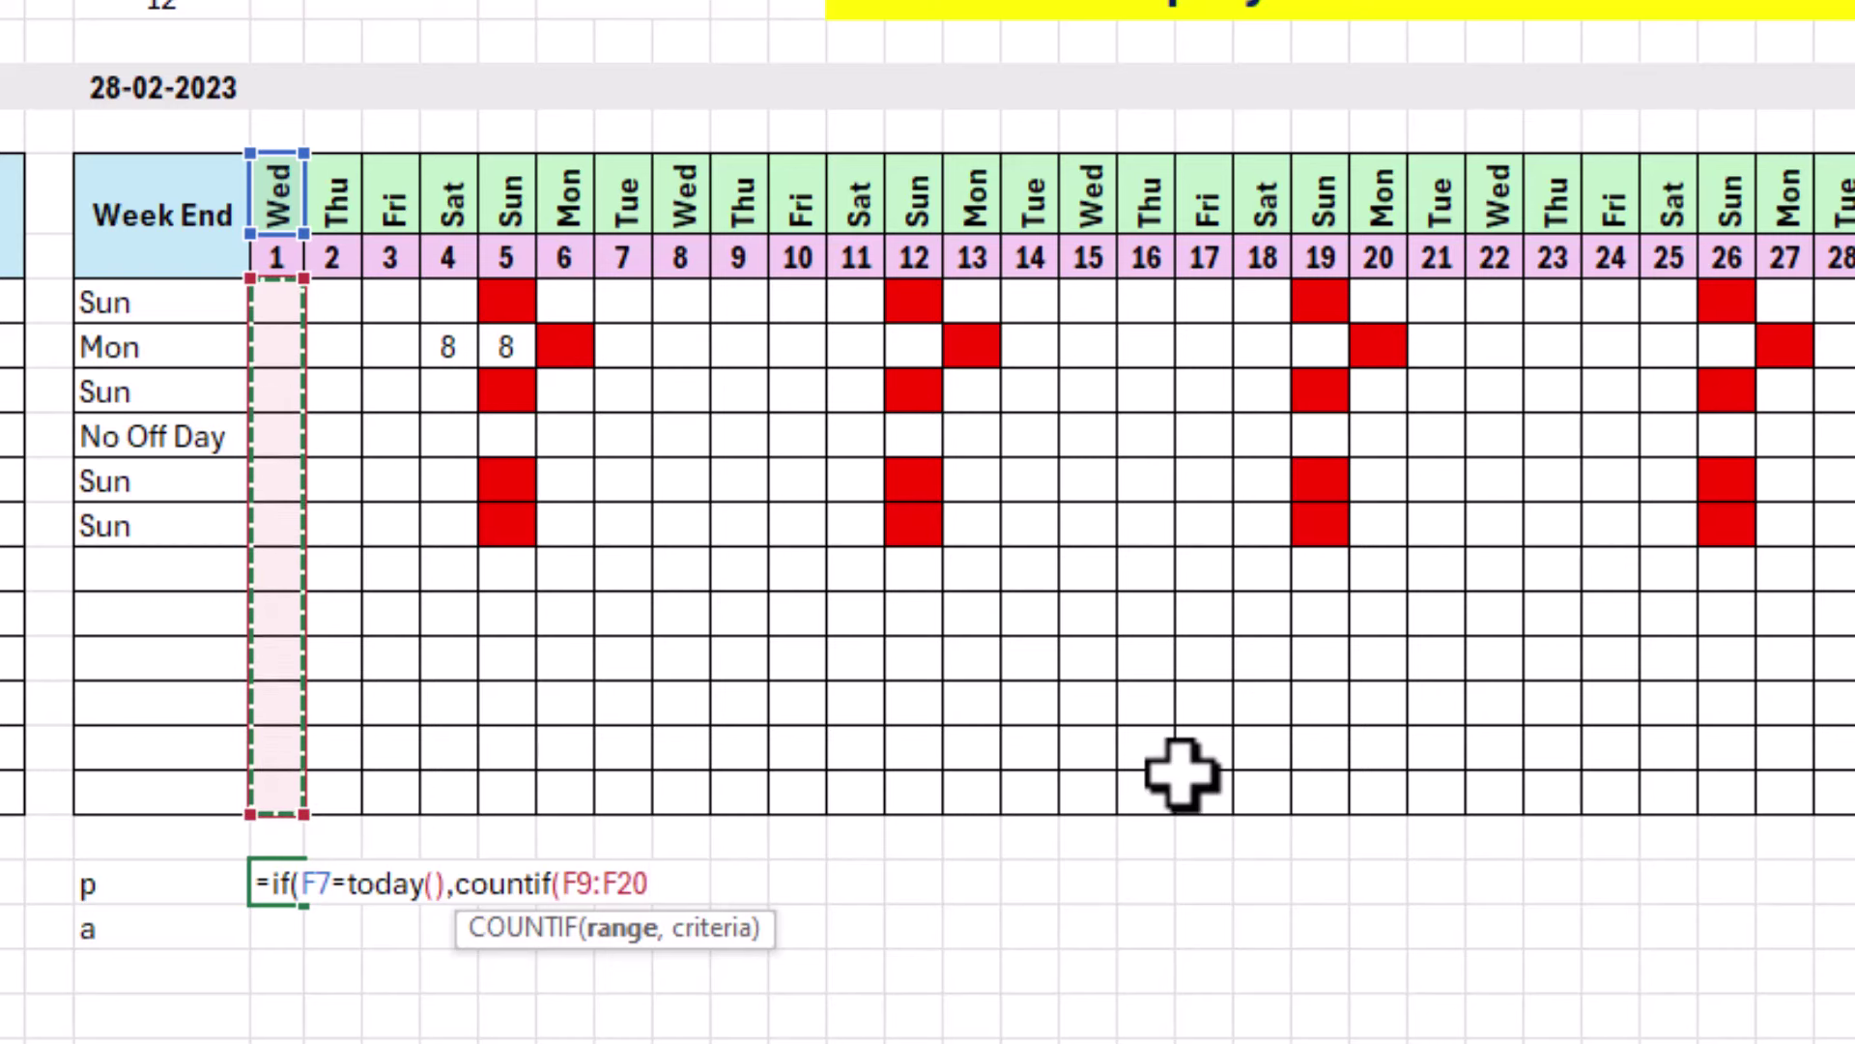
text(,)
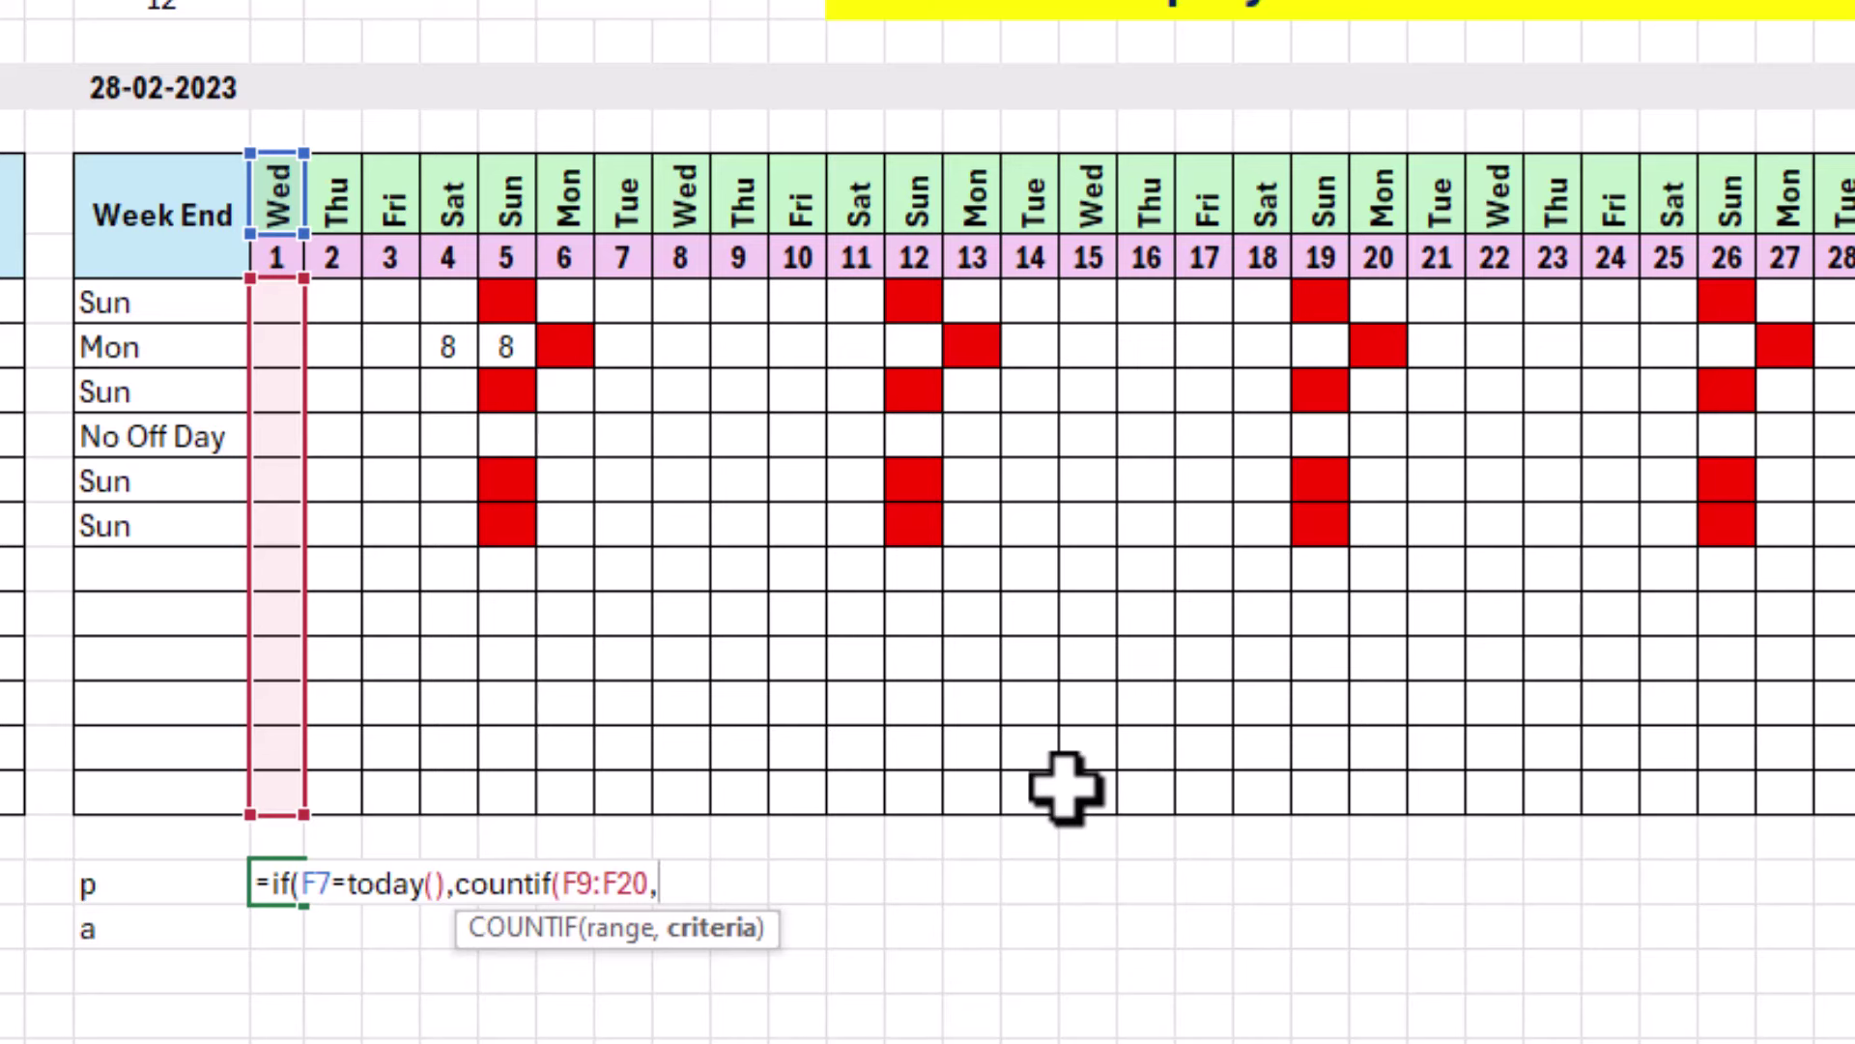
text(">0"))
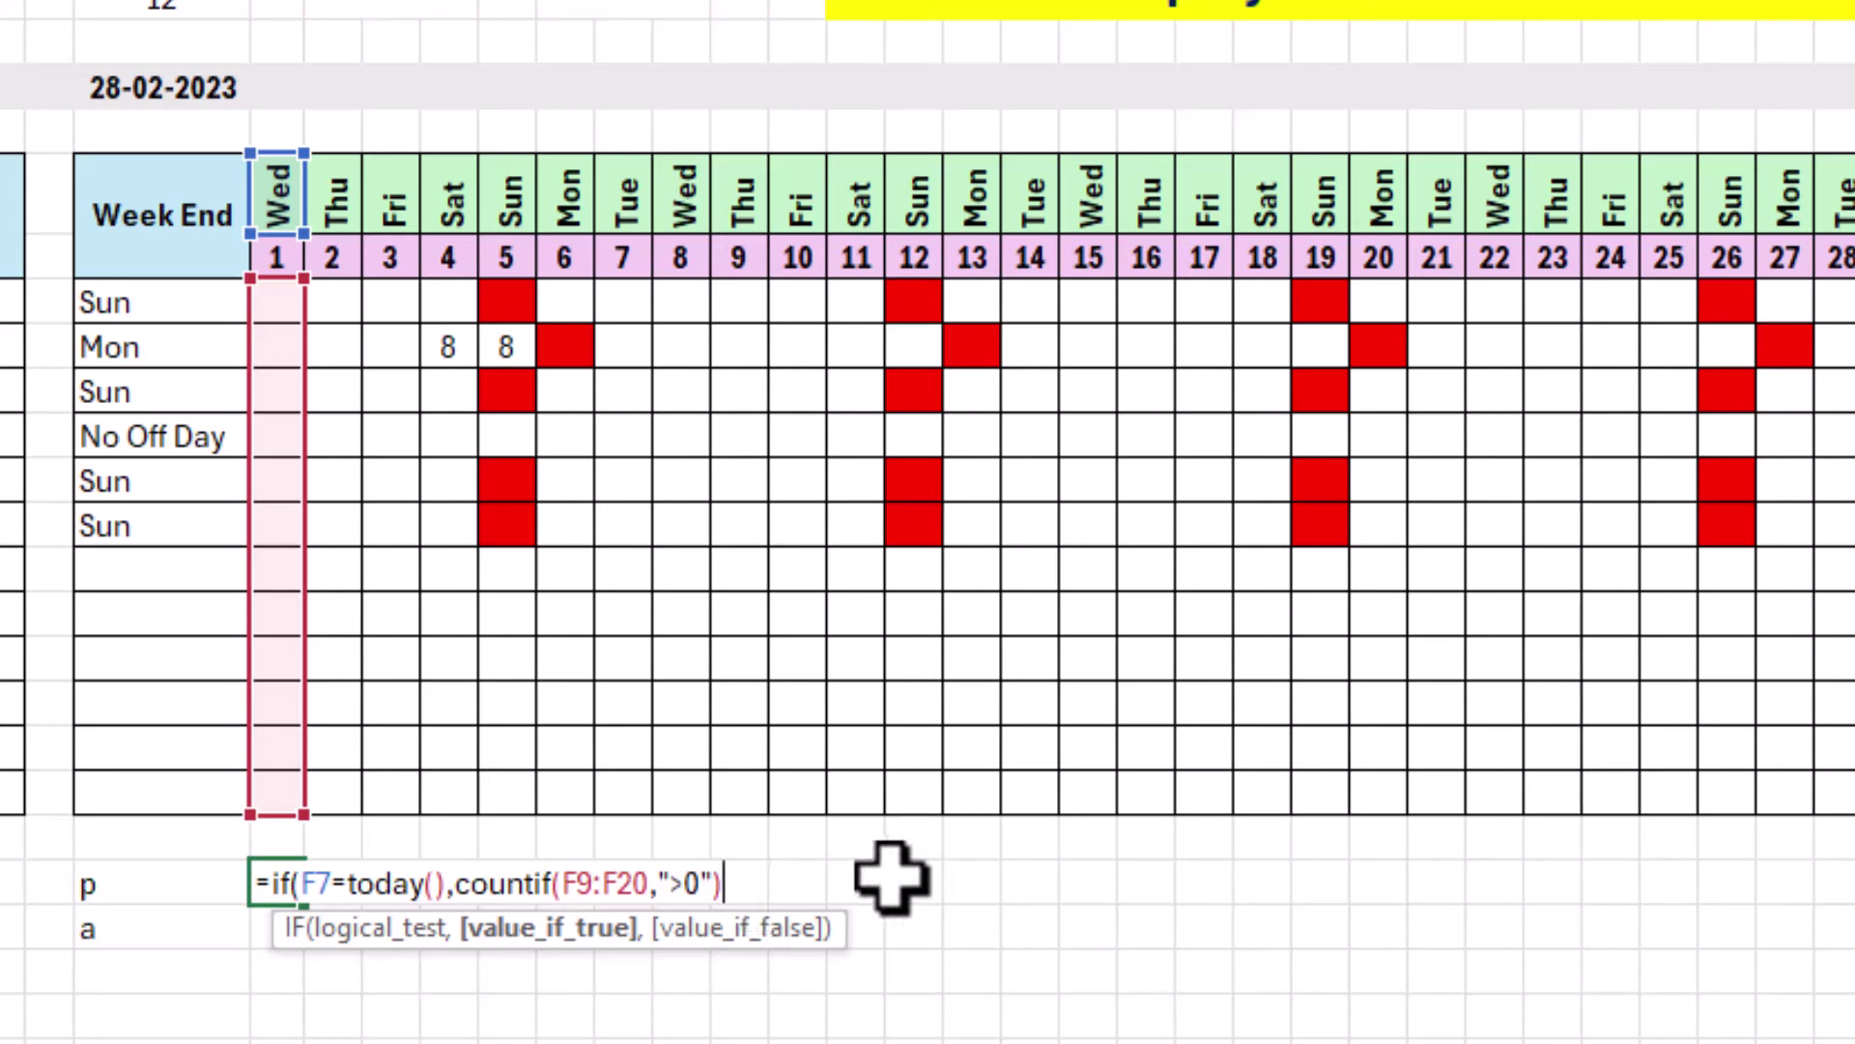
text(,)
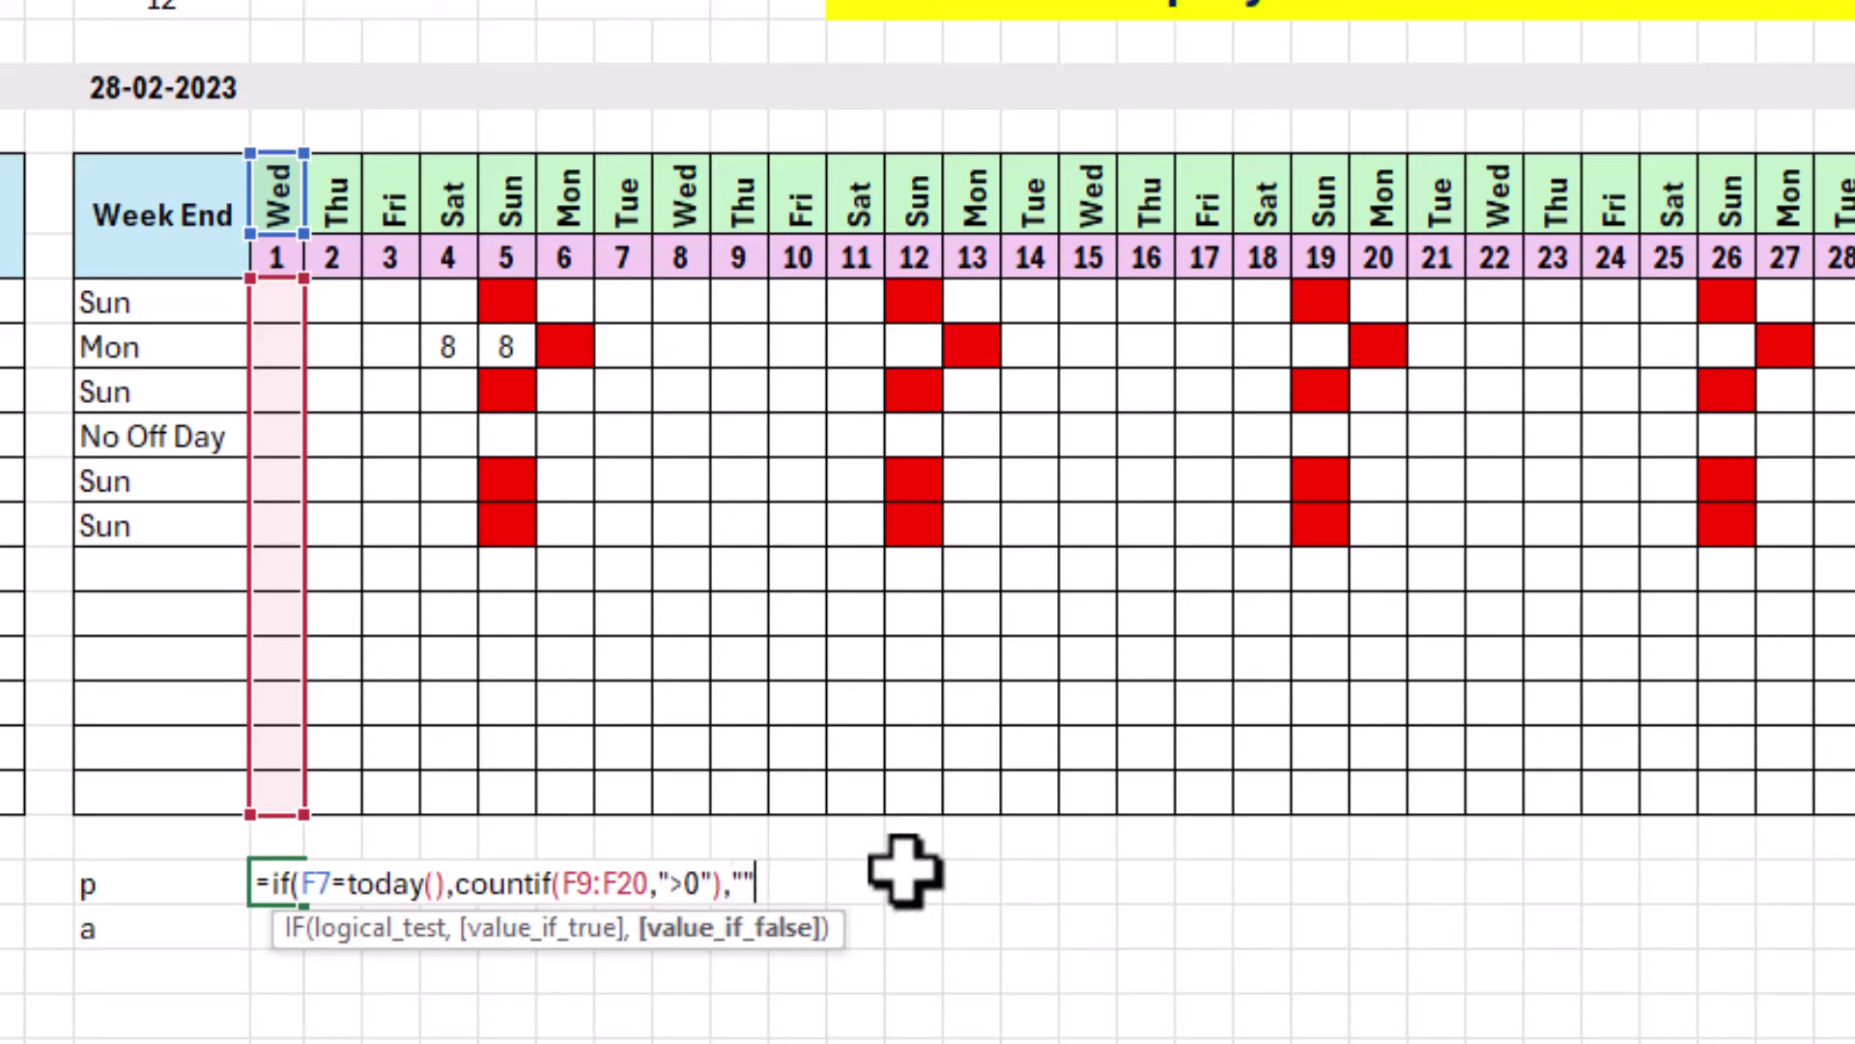
text(""))
key(Return)
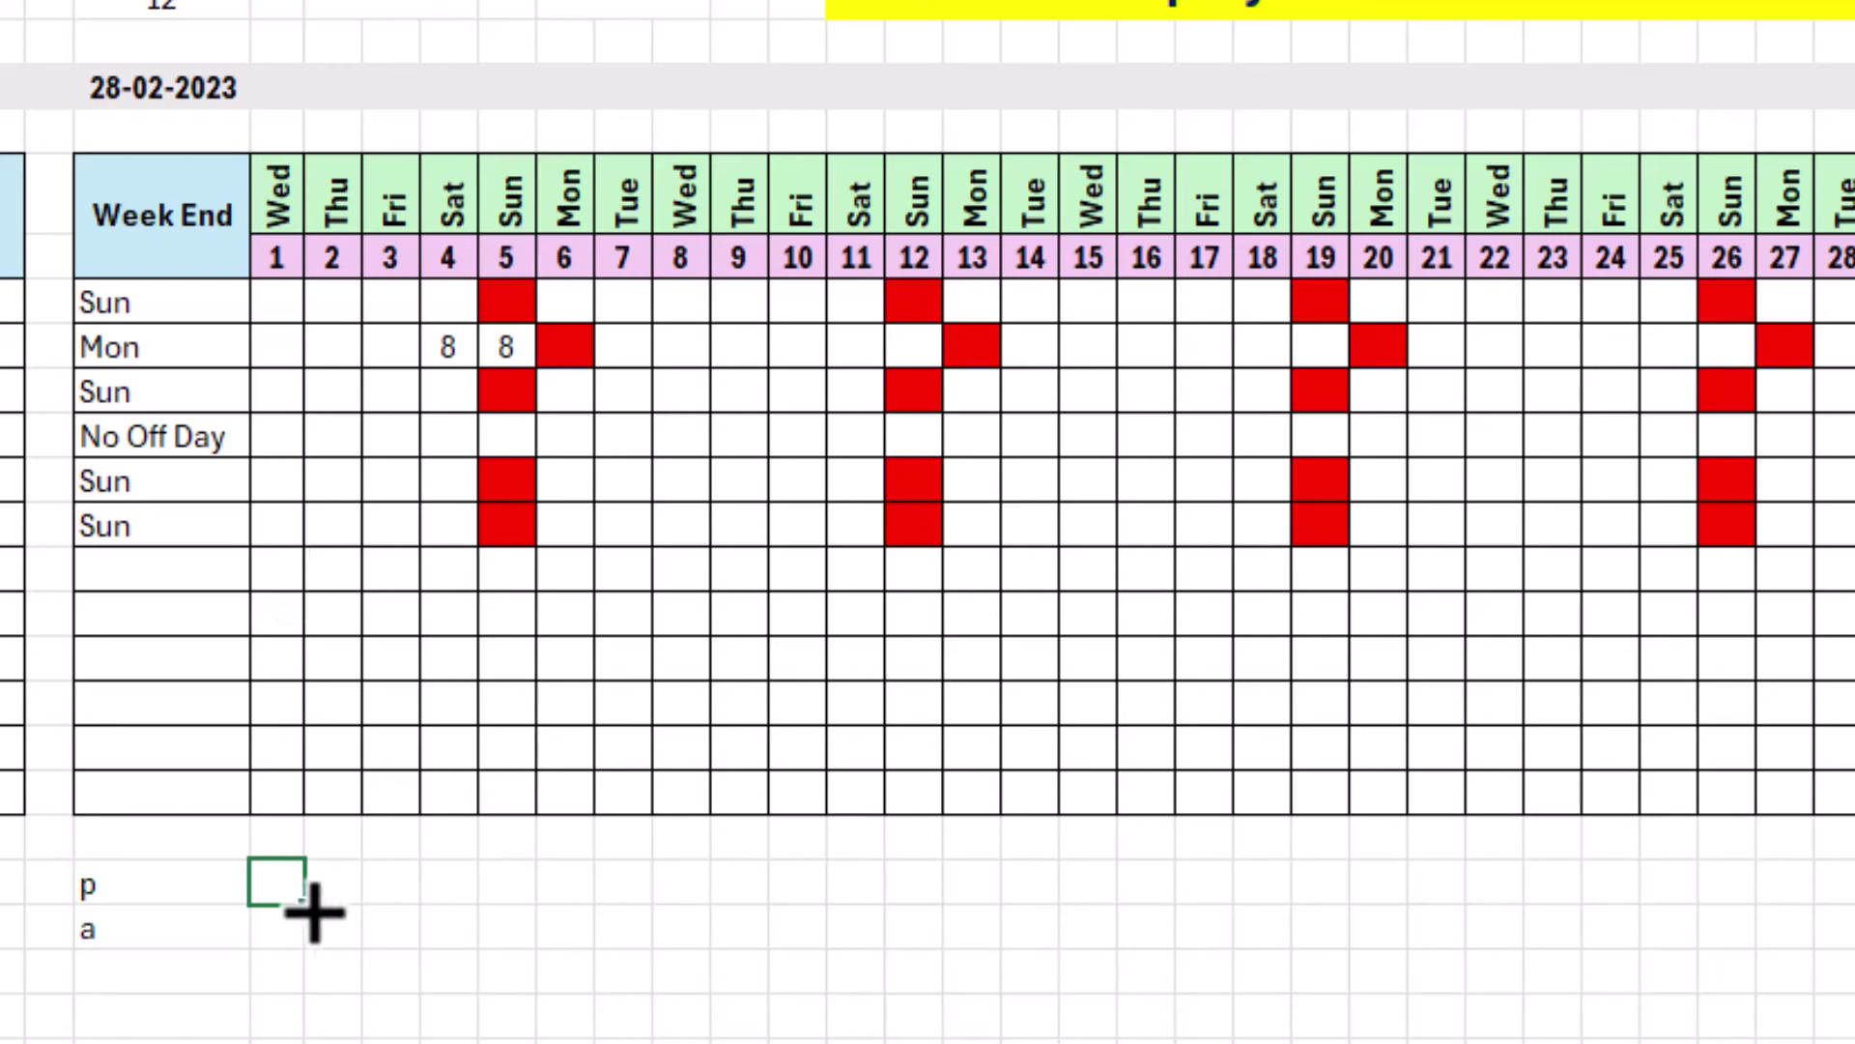
drag(314, 911, 1851, 913)
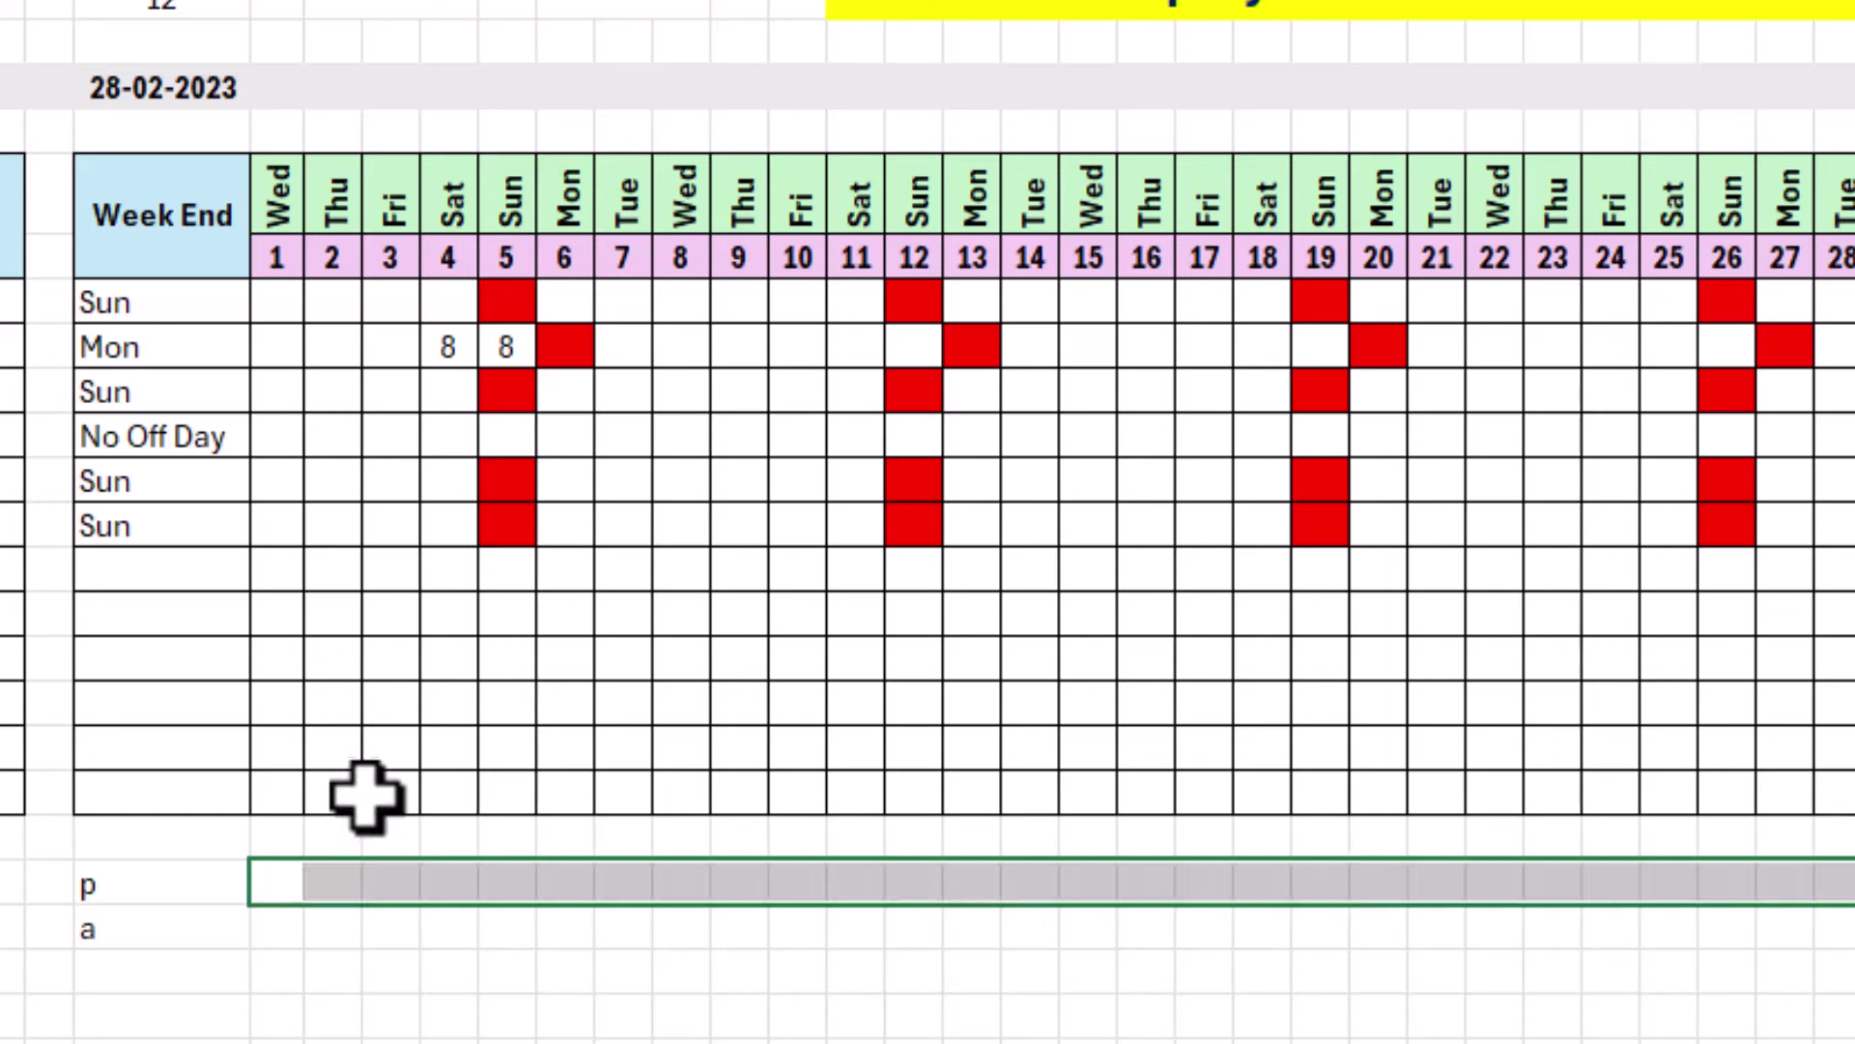
click(288, 881)
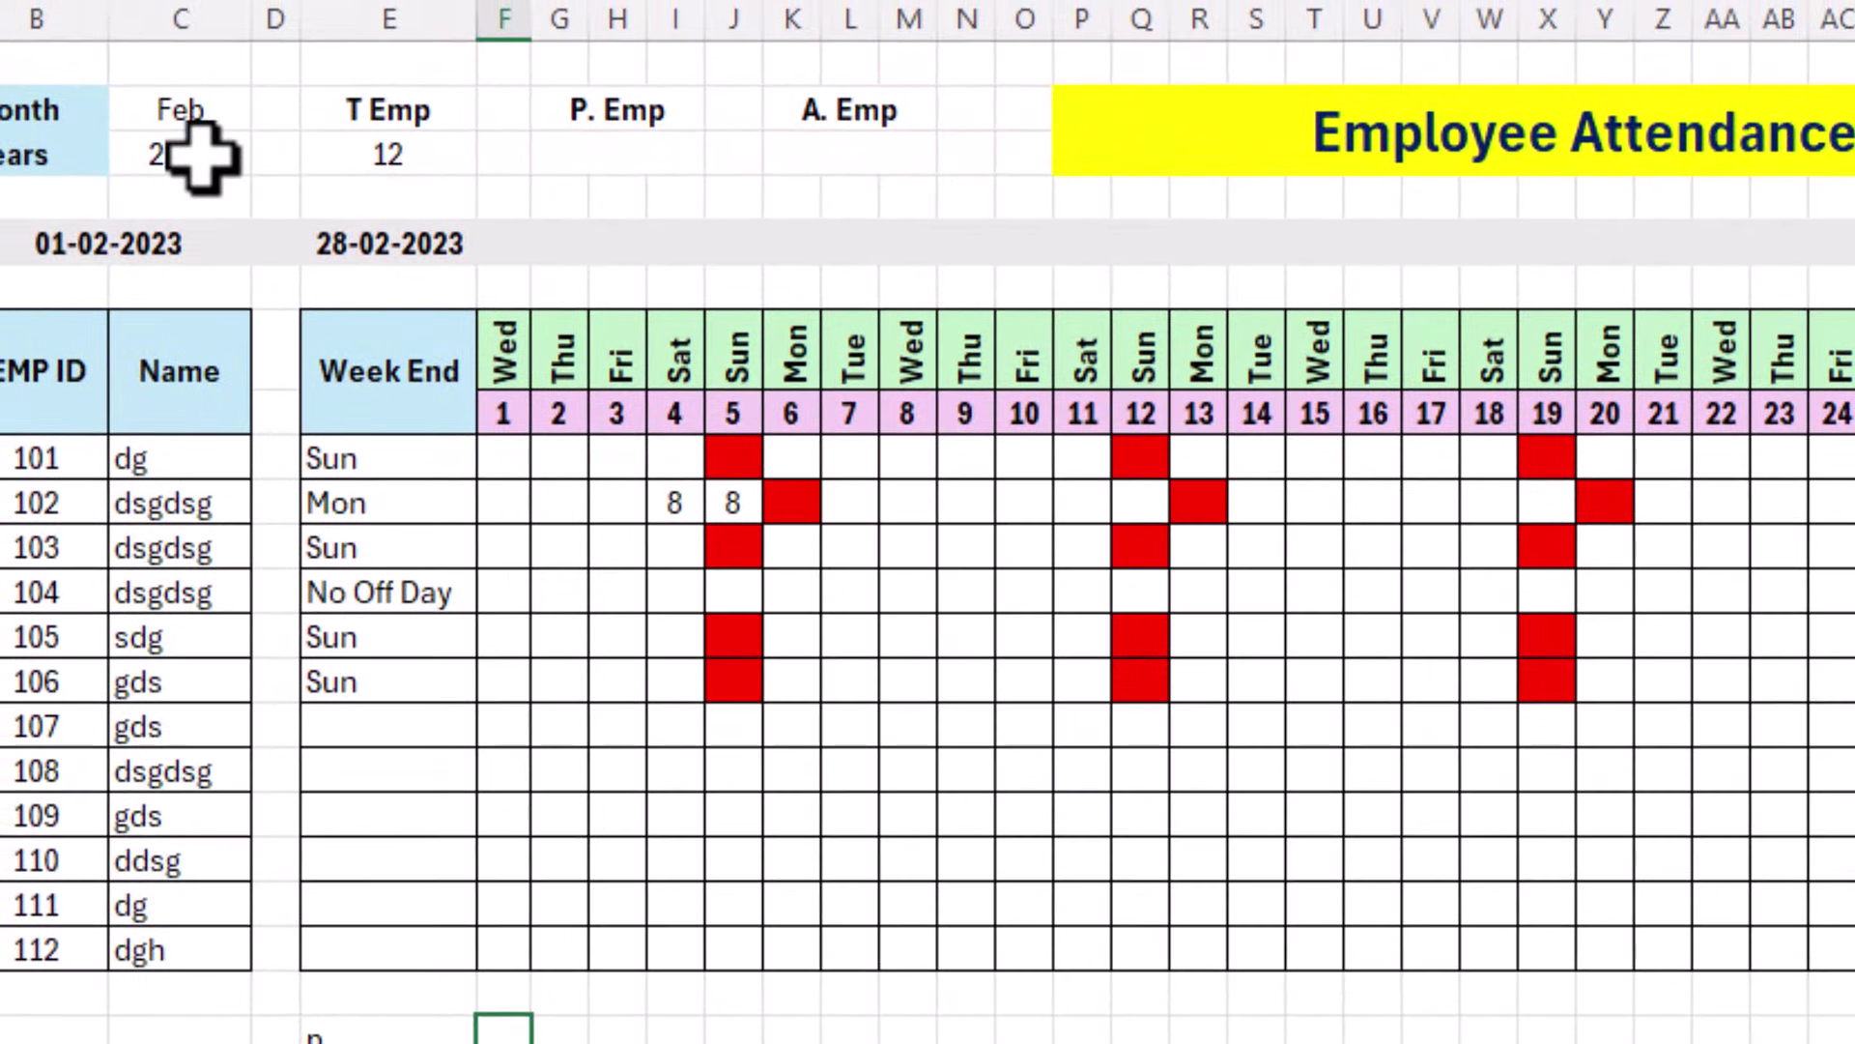
Clear employee 102's attendance entries for days 4 and 5.
drag(663, 502, 855, 508)
key(Delete)
click(663, 628)
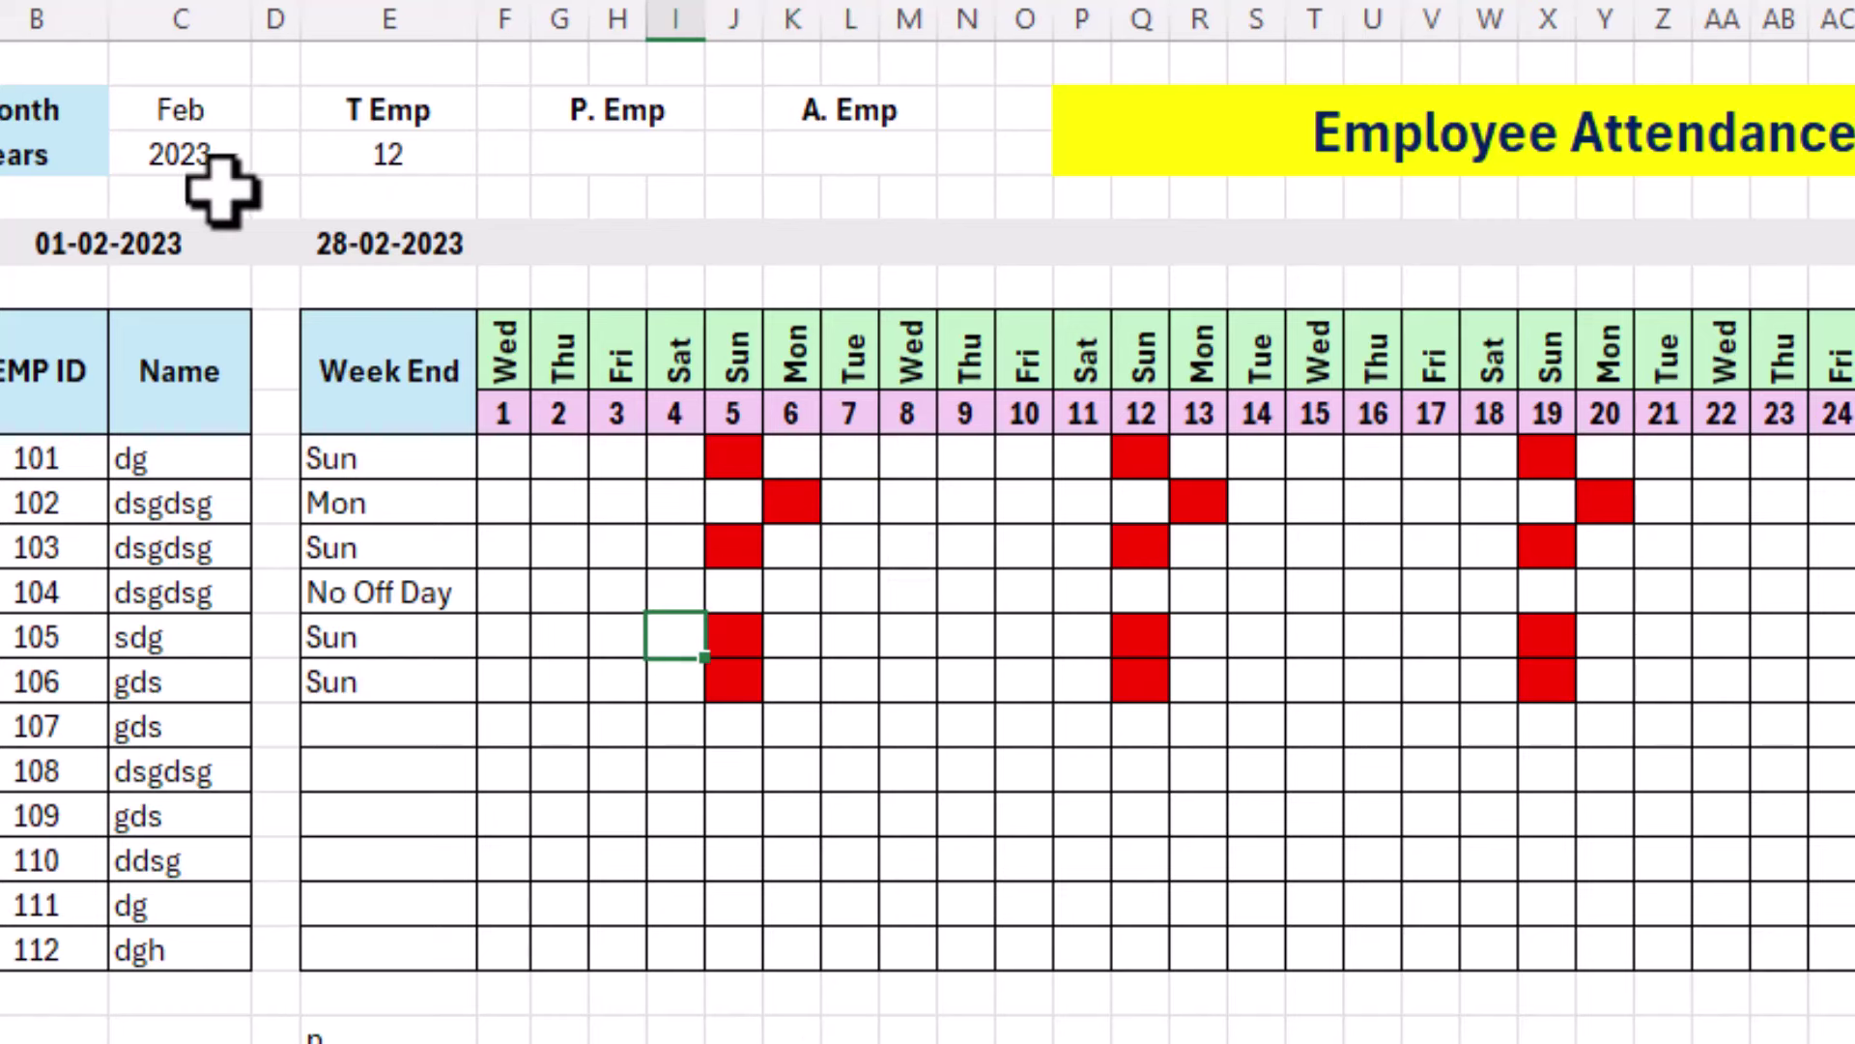
Add 2024 to the validation list of the Years cell and select 2024 as the year.
click(180, 153)
click(273, 157)
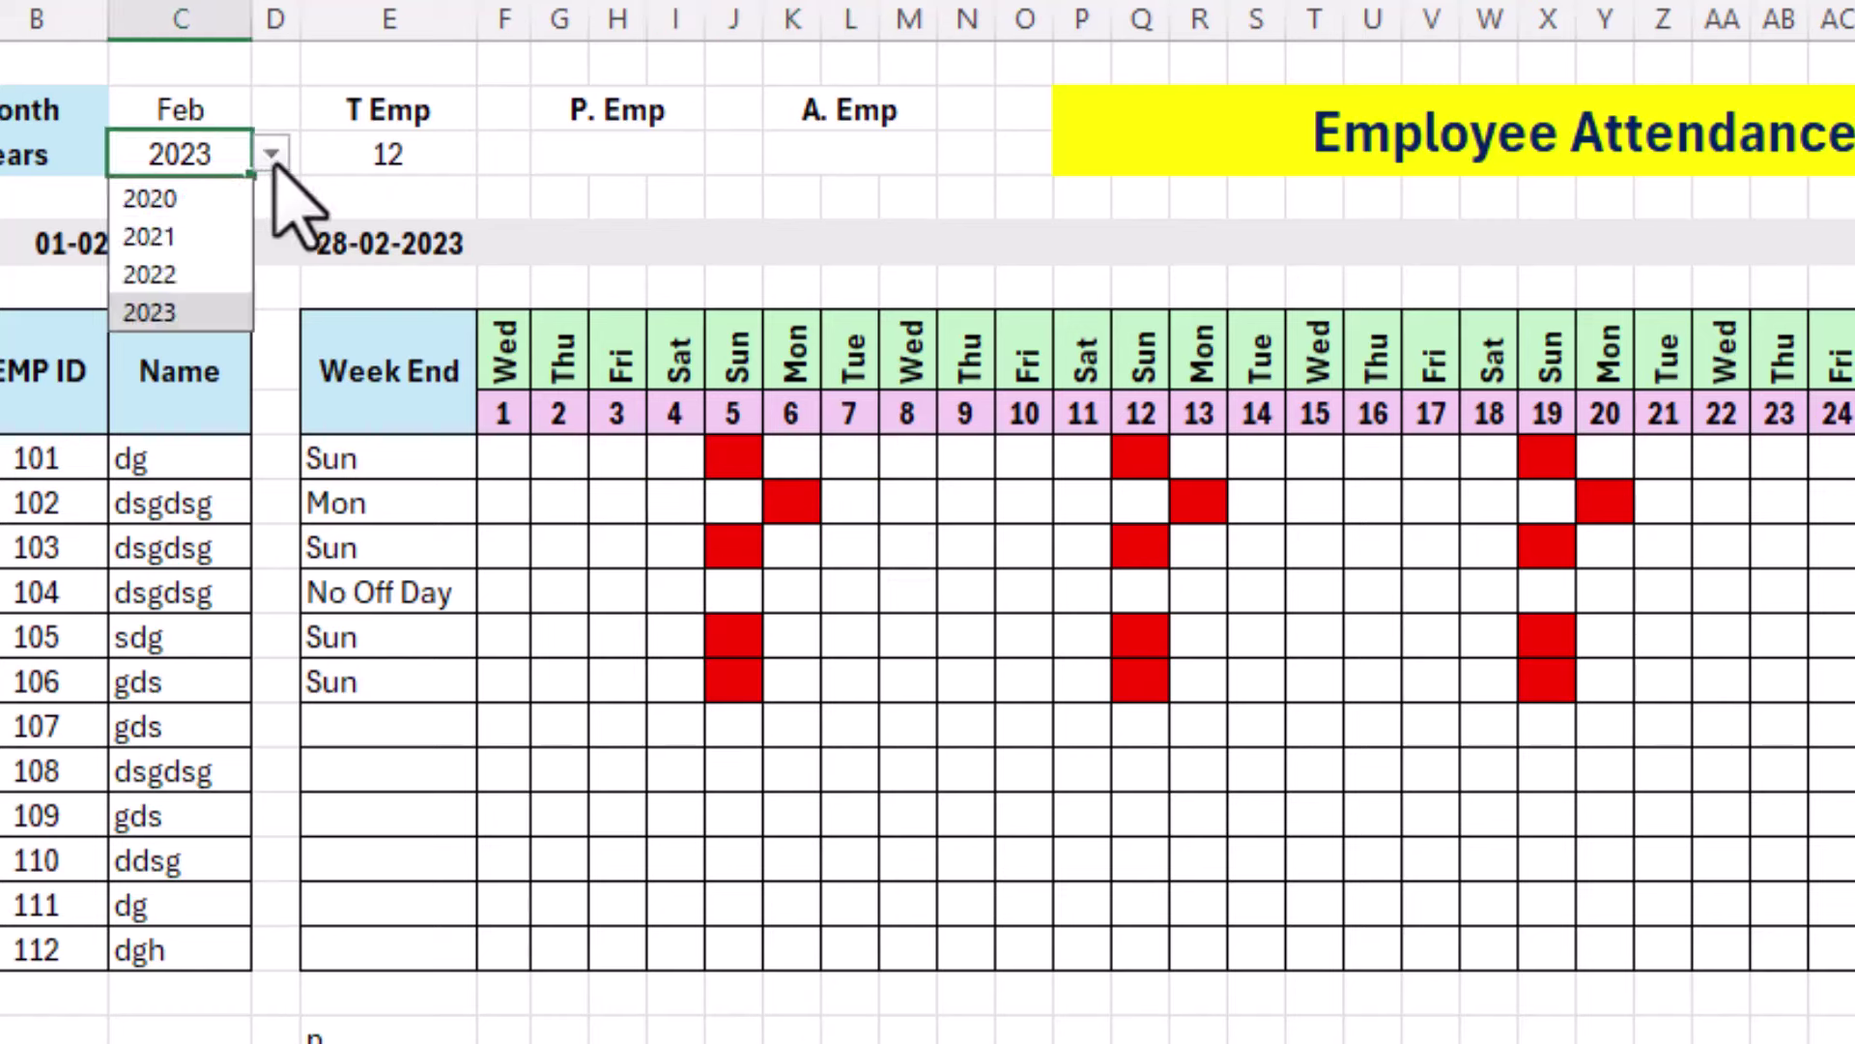
click(273, 159)
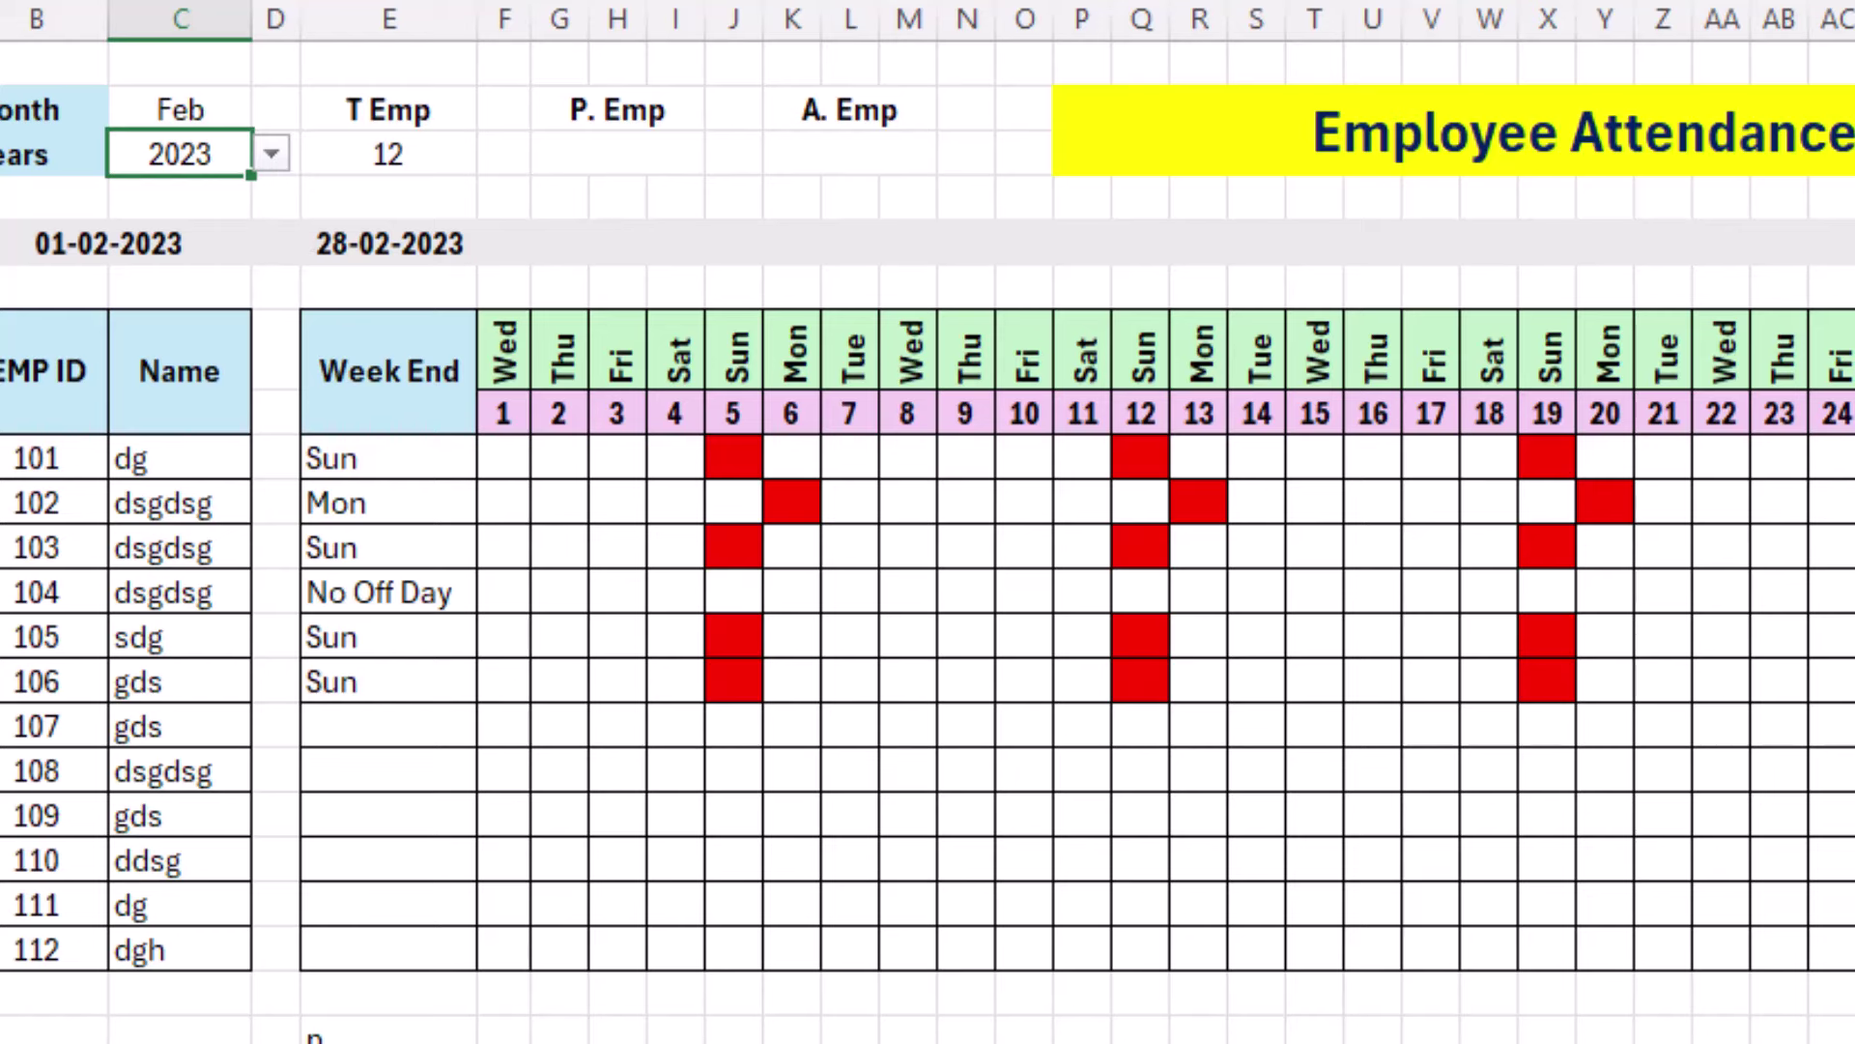
click(998, 76)
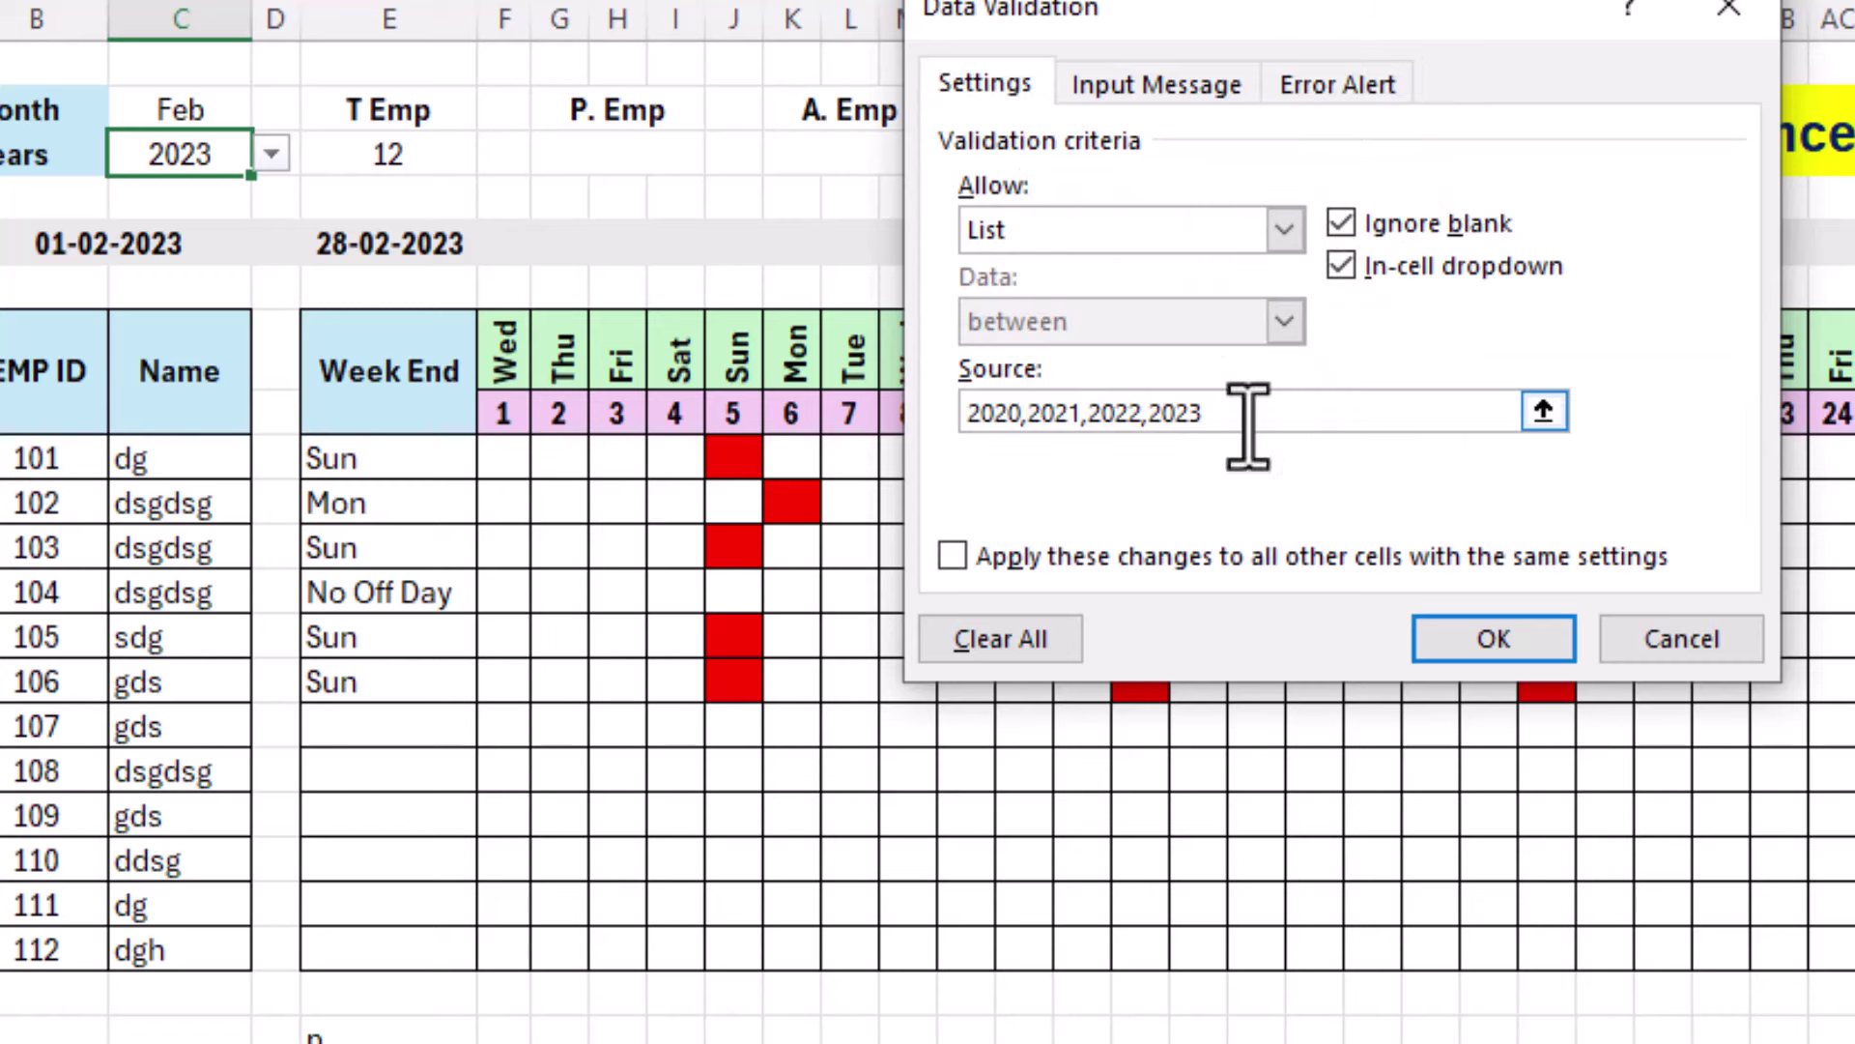
text(2024)
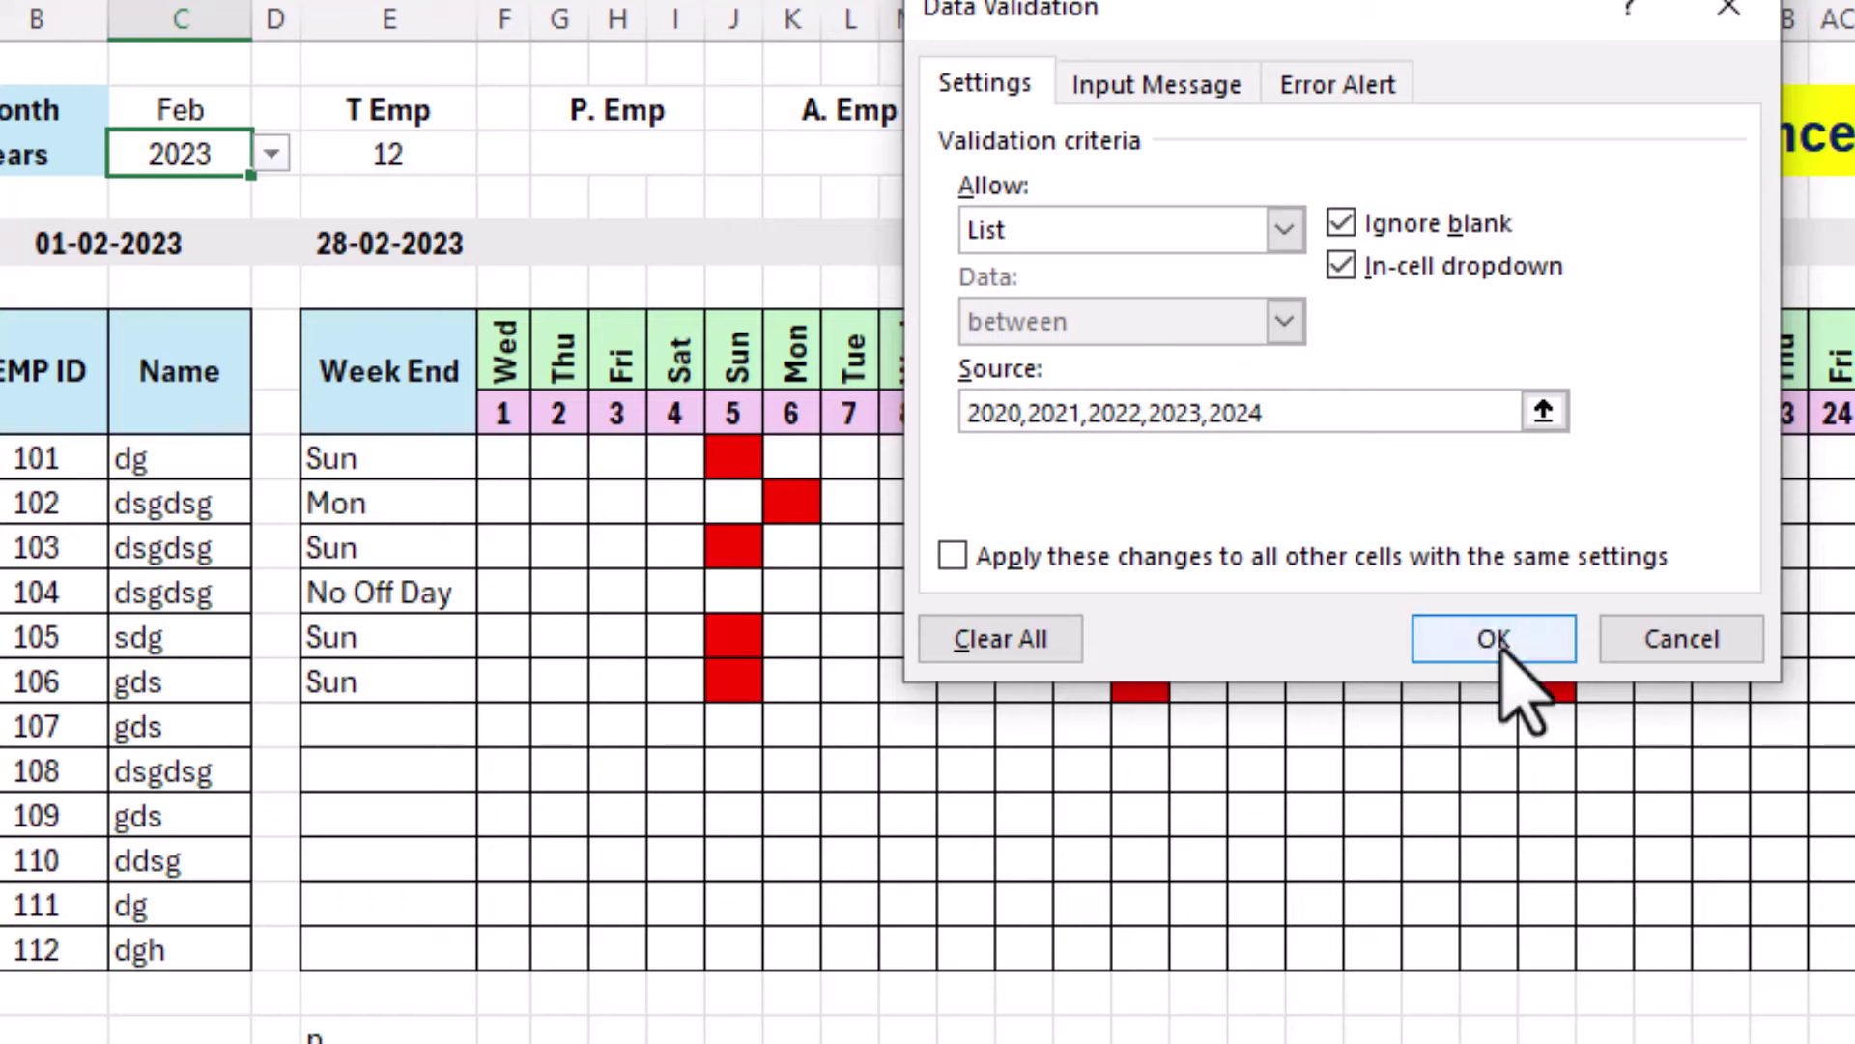
click(1496, 639)
click(271, 154)
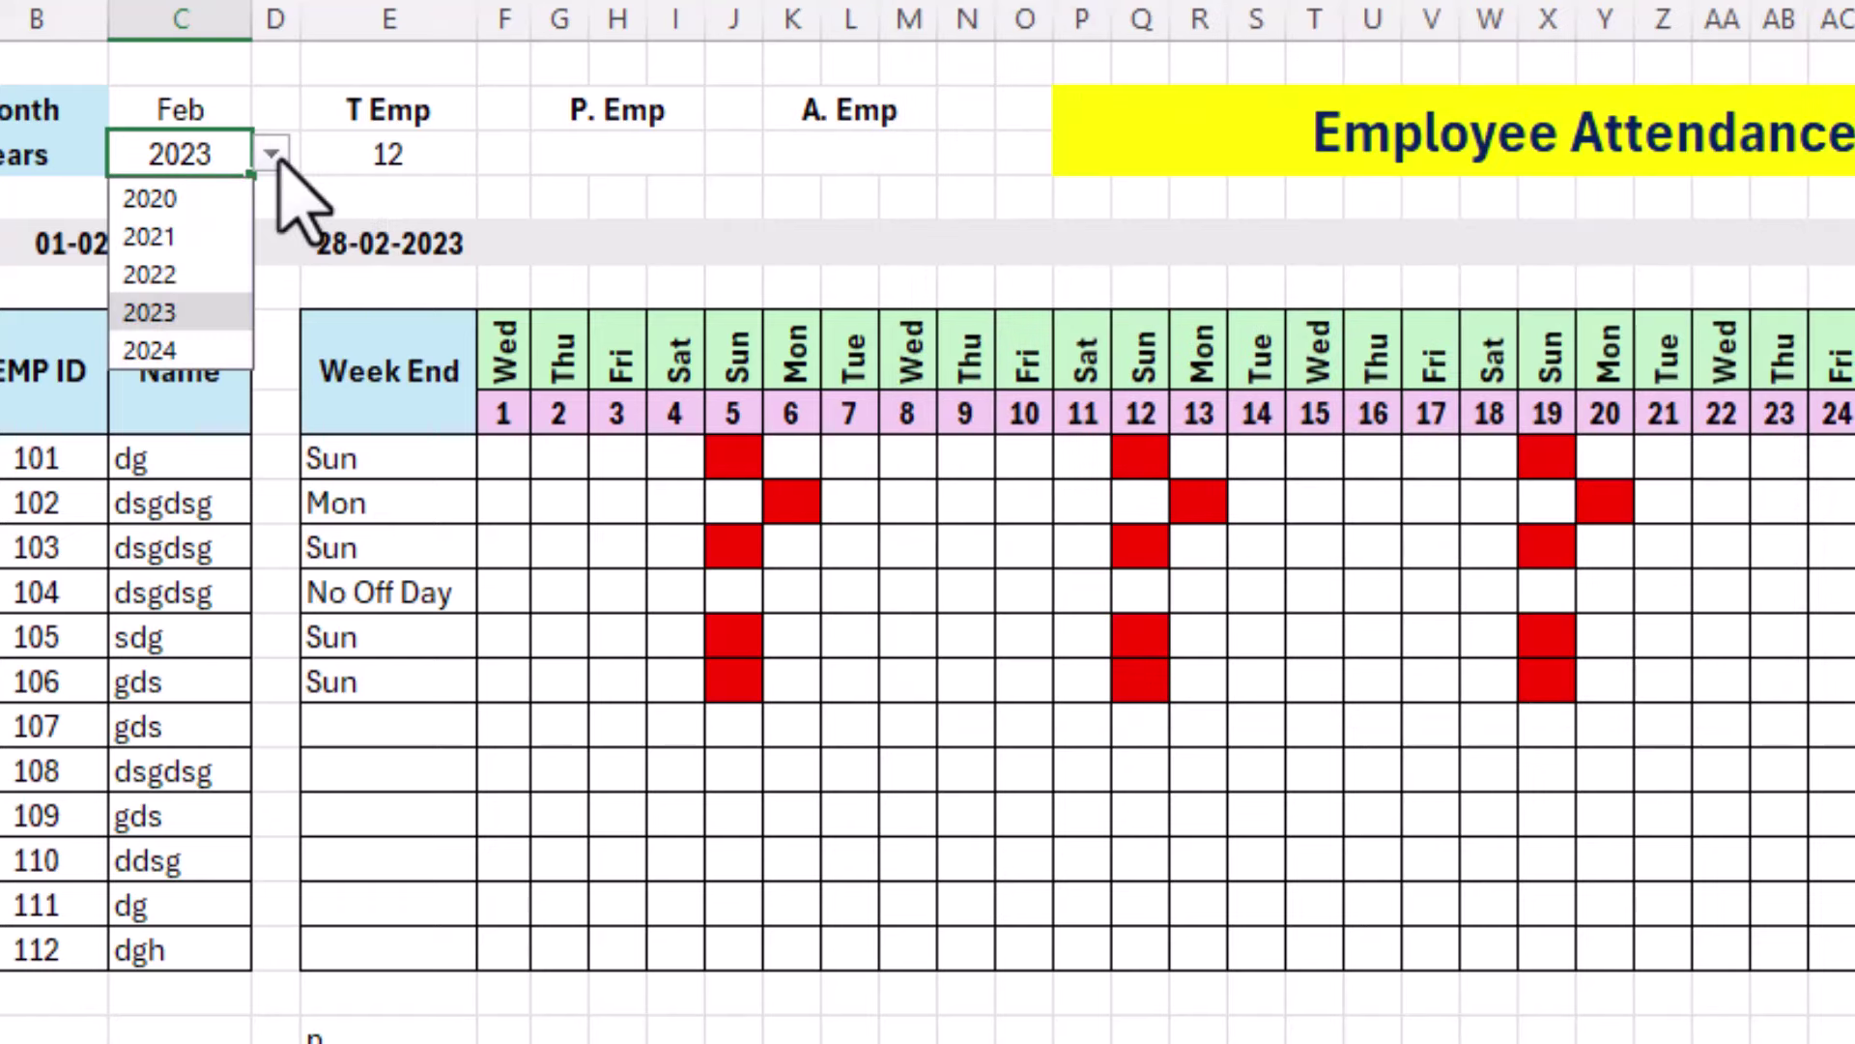
click(179, 349)
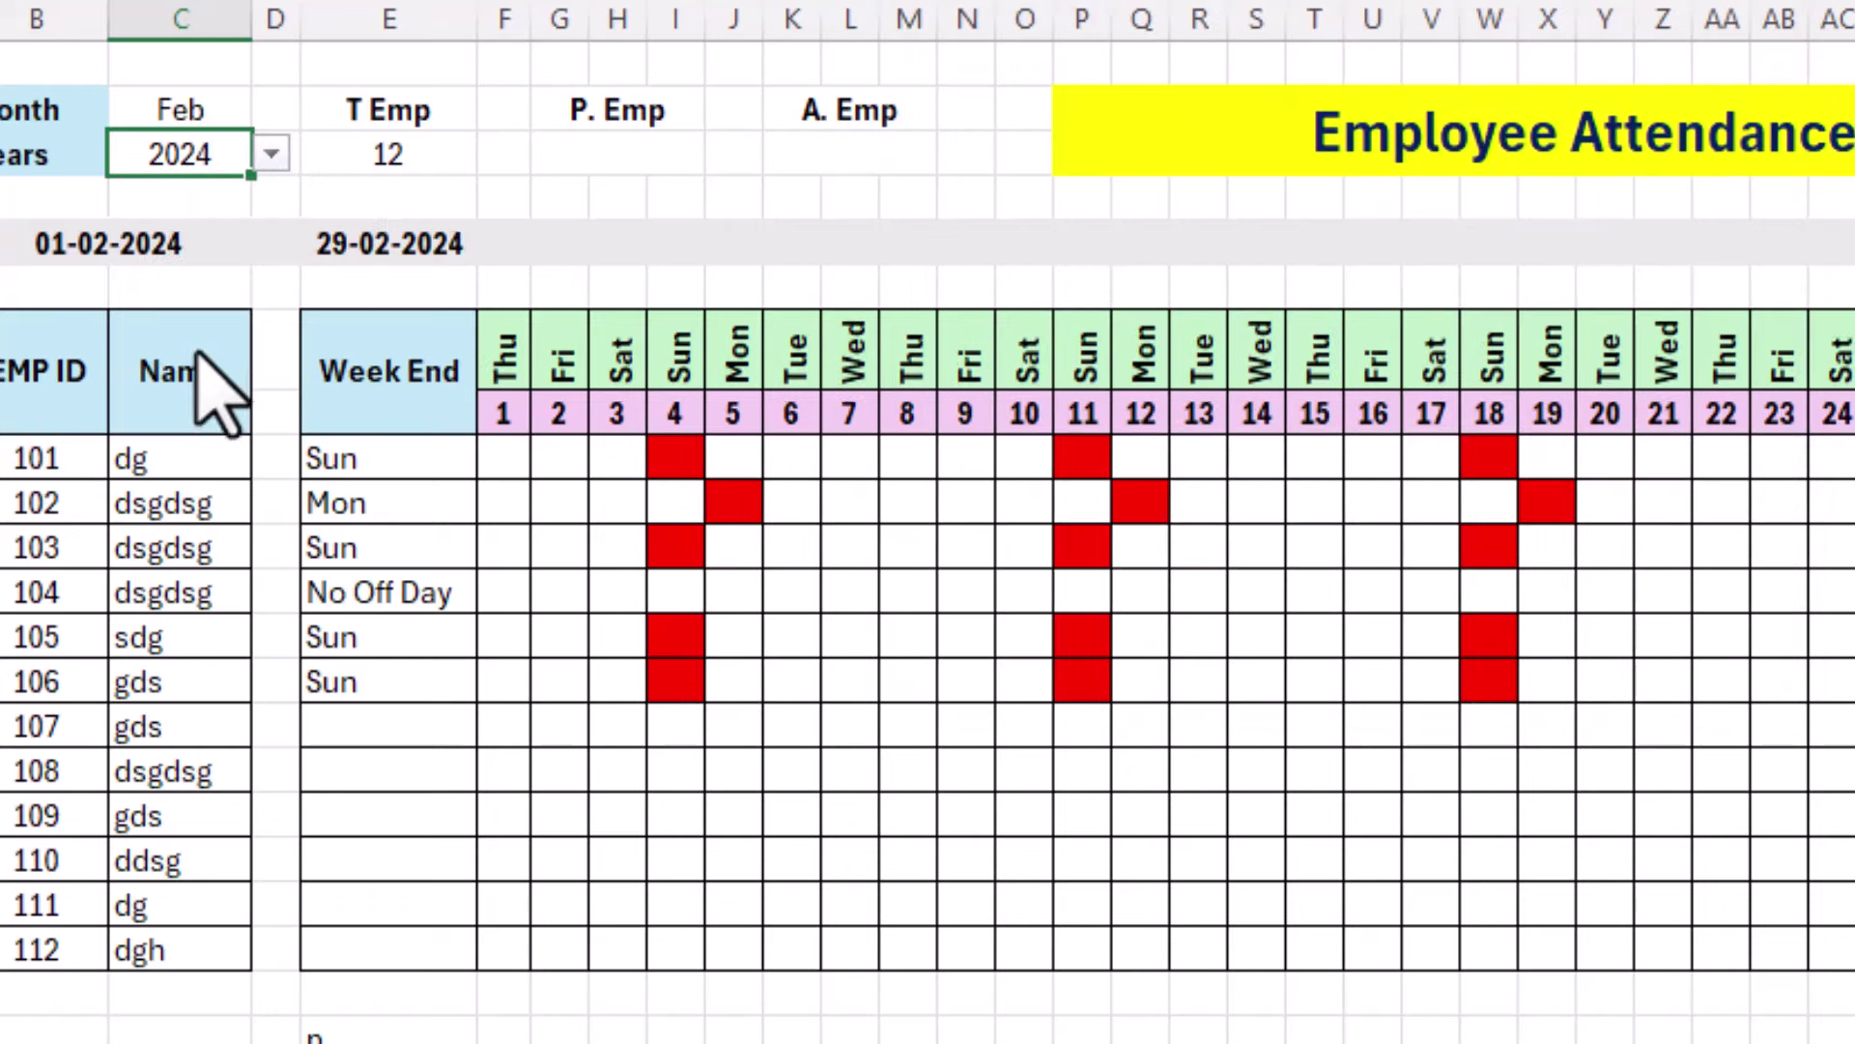
Change the sheet's month to Jul.
click(182, 108)
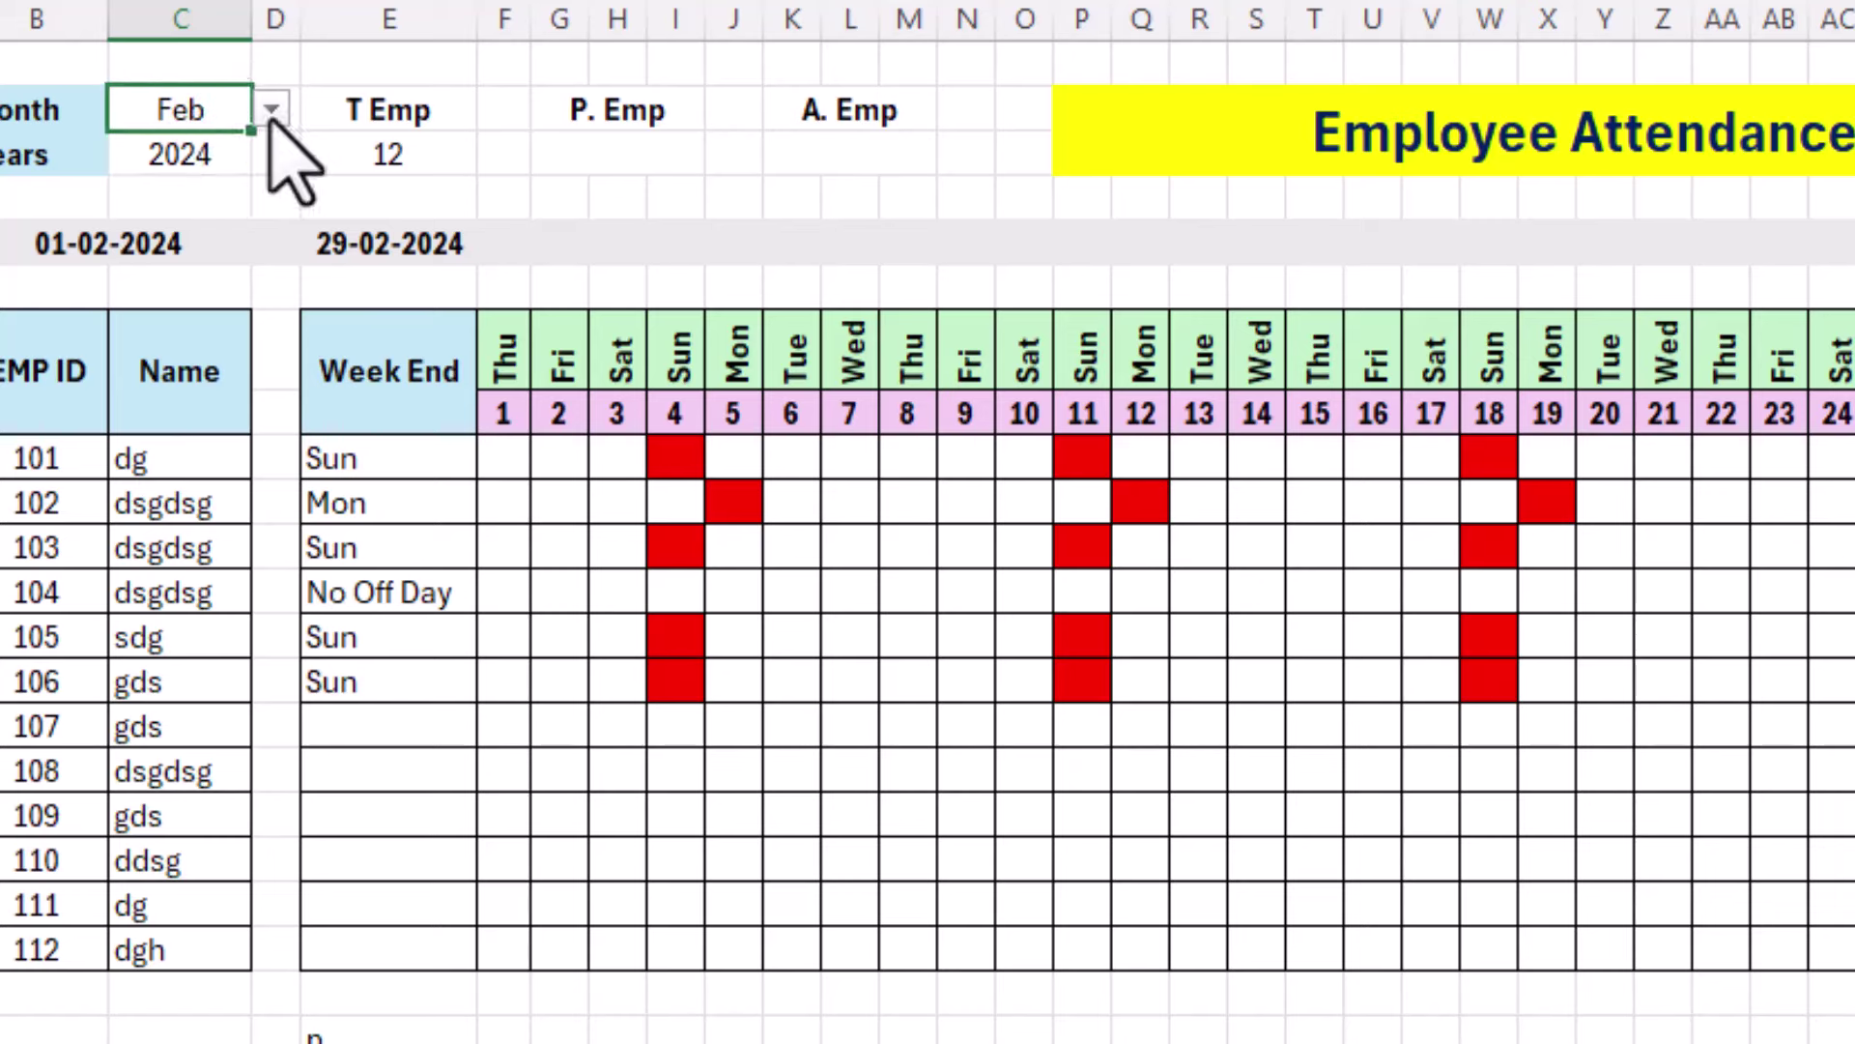
click(271, 116)
click(153, 375)
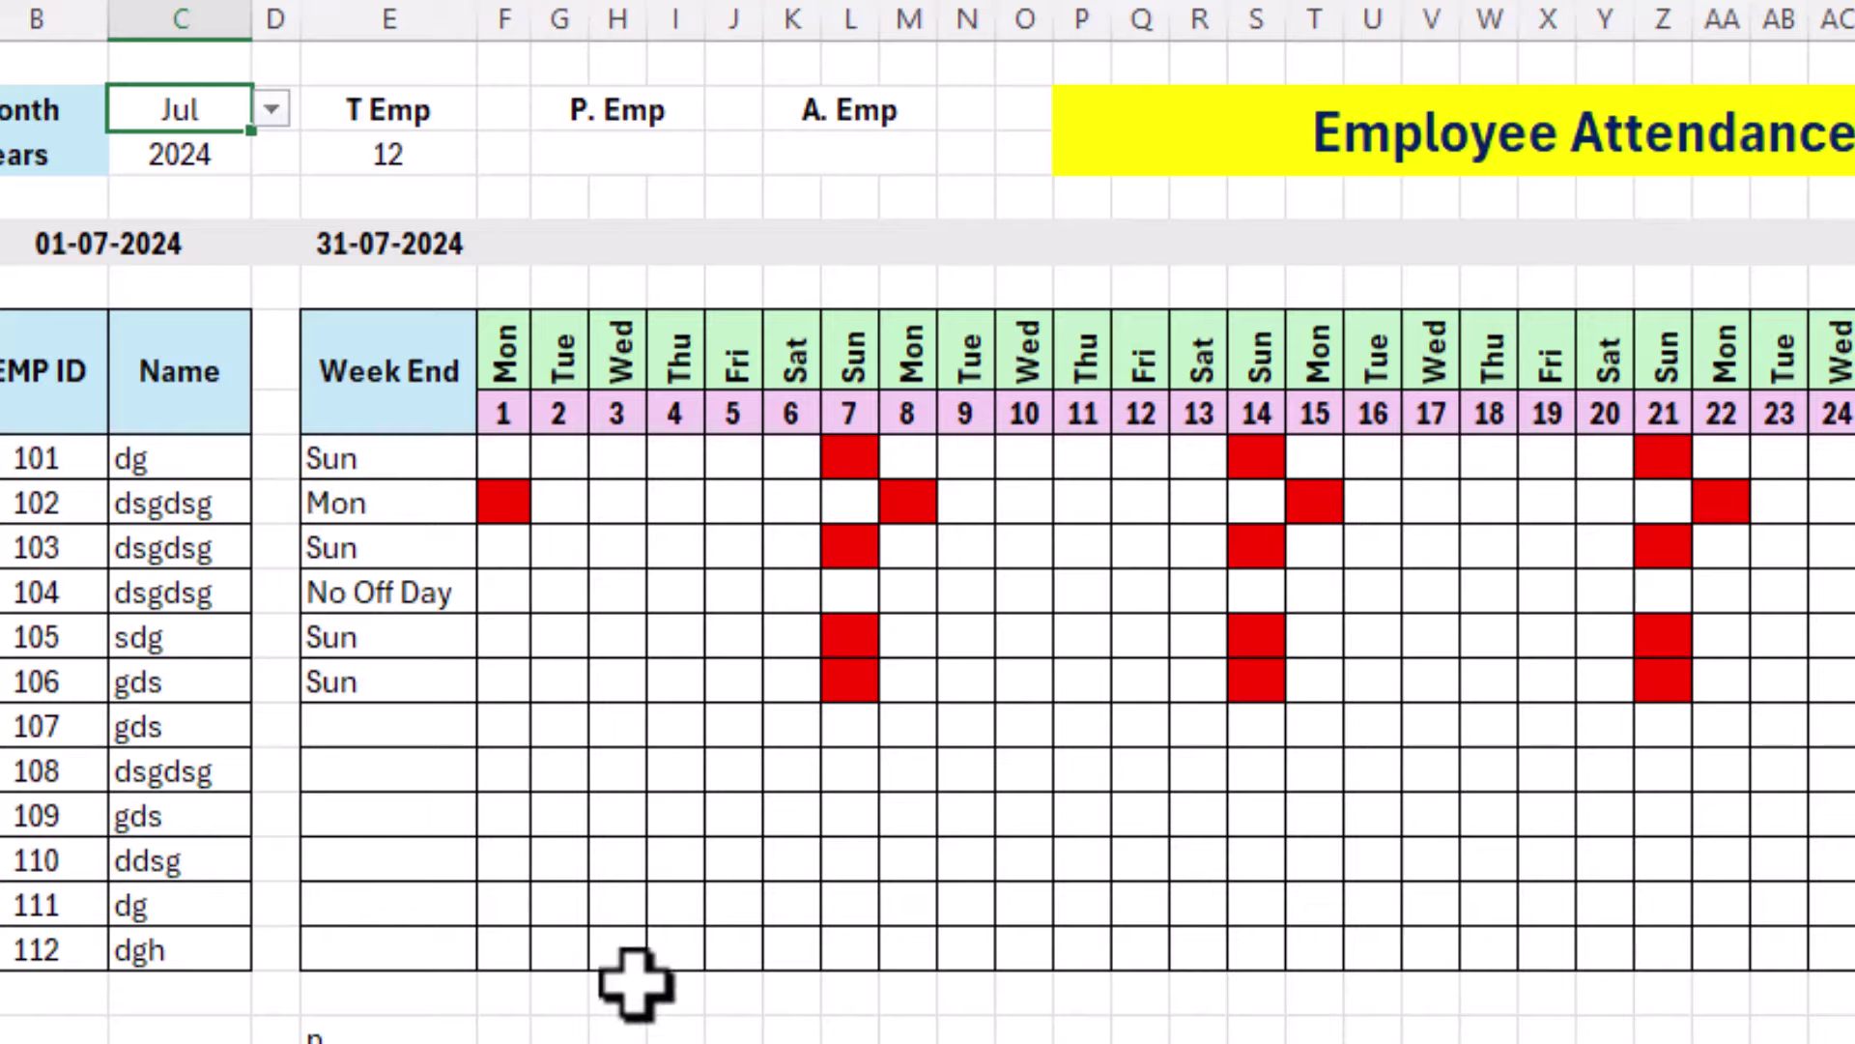
click(560, 637)
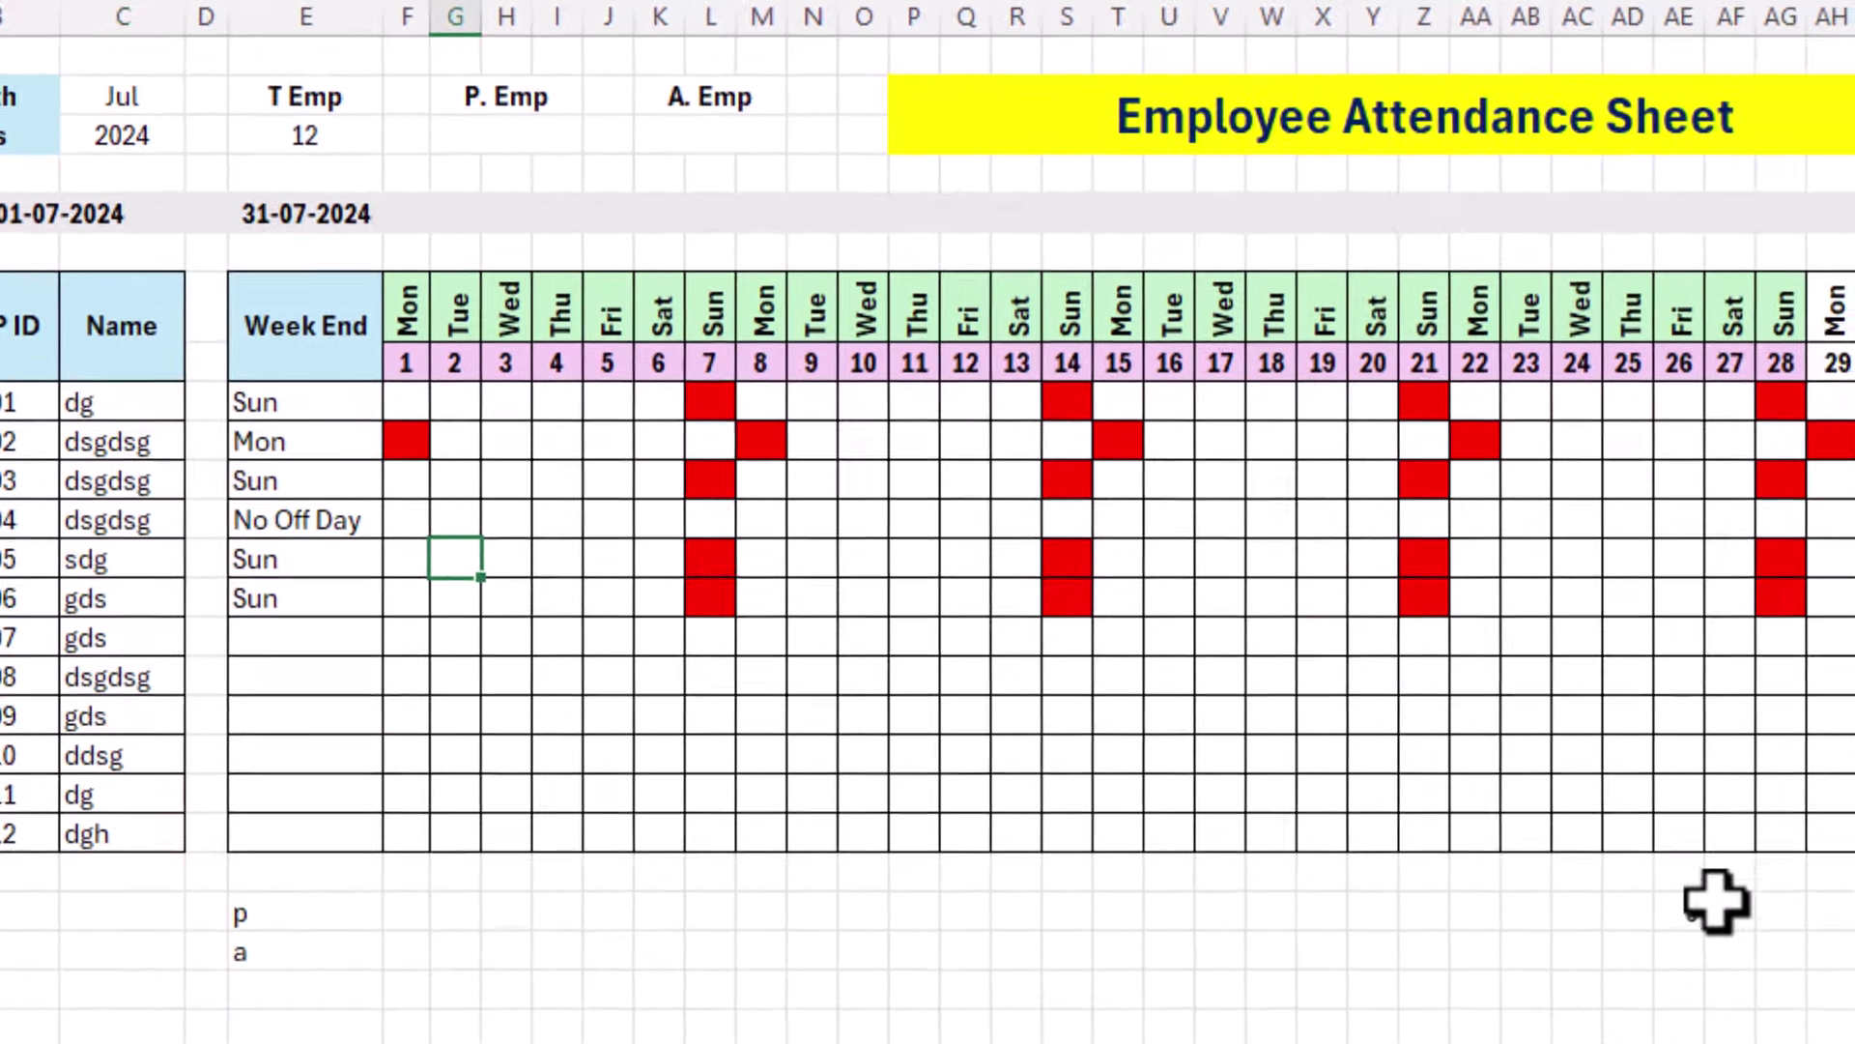
Test the present count for day 26 by entering 8, 8, 4 and A for employees 101 to 104.
click(1691, 911)
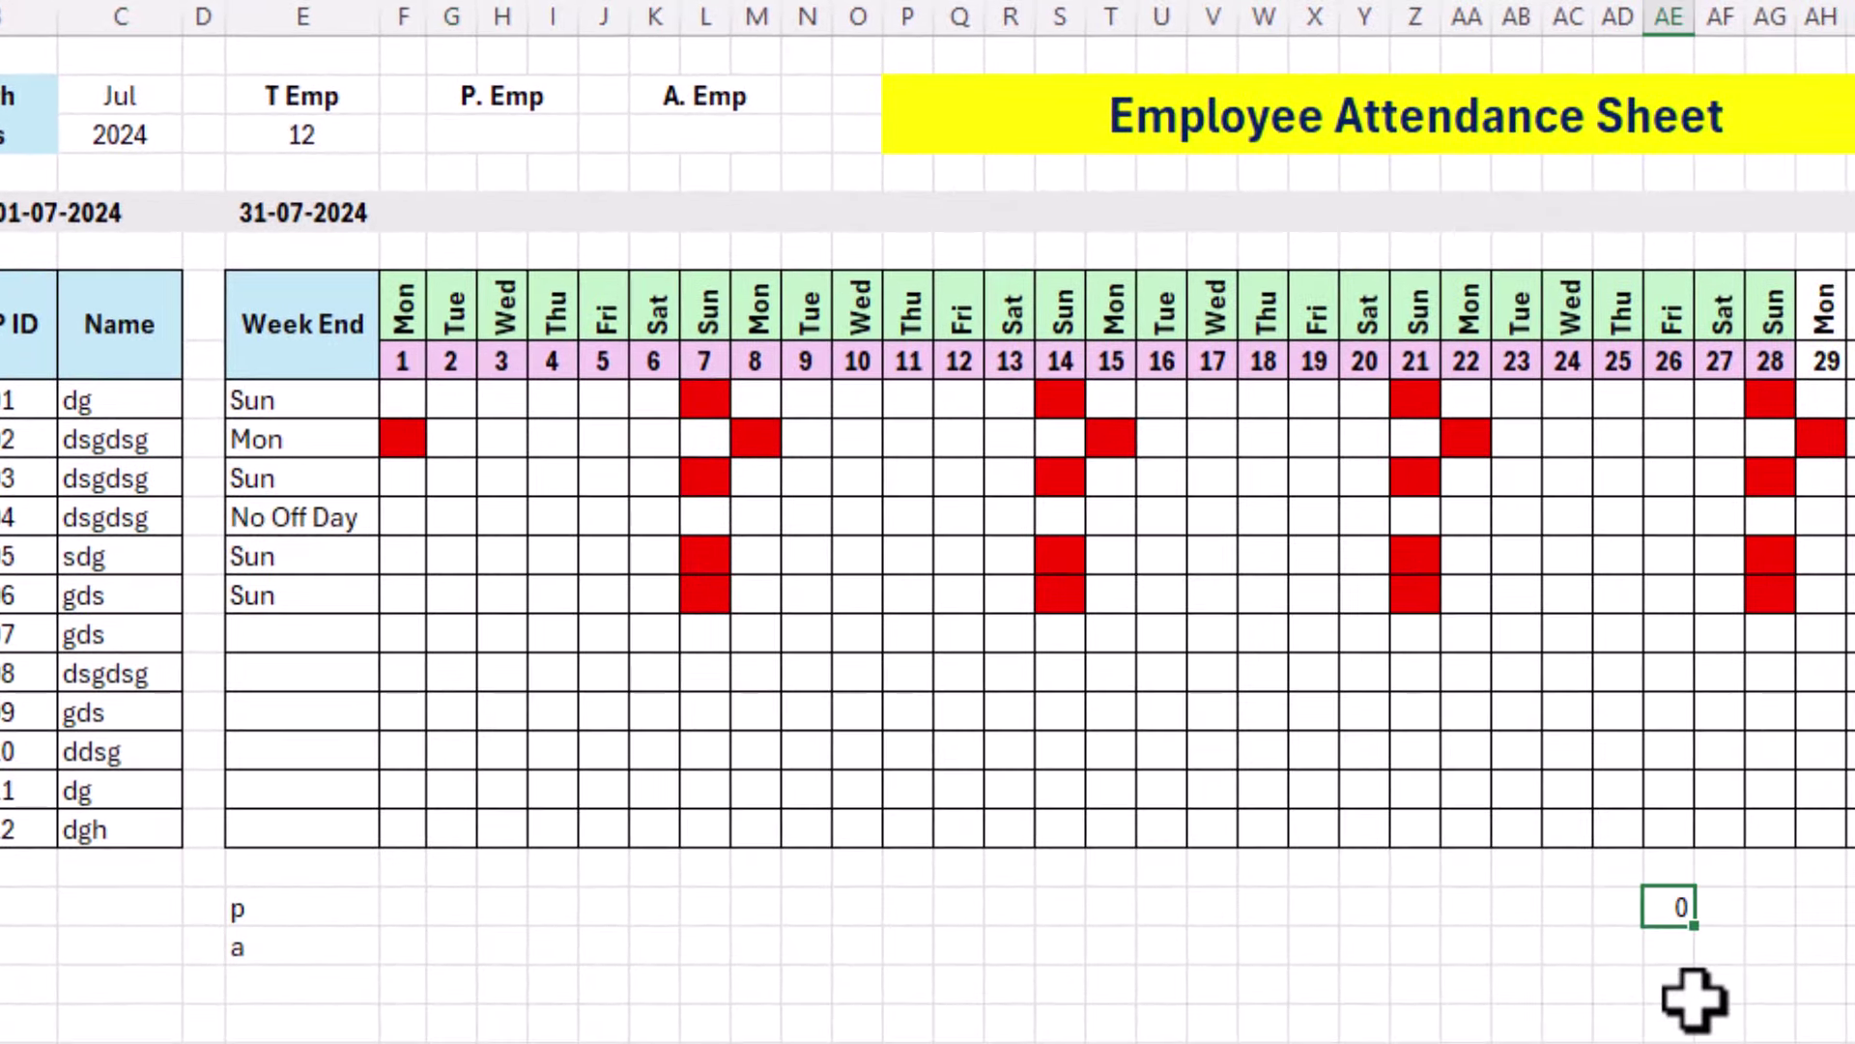
click(1663, 406)
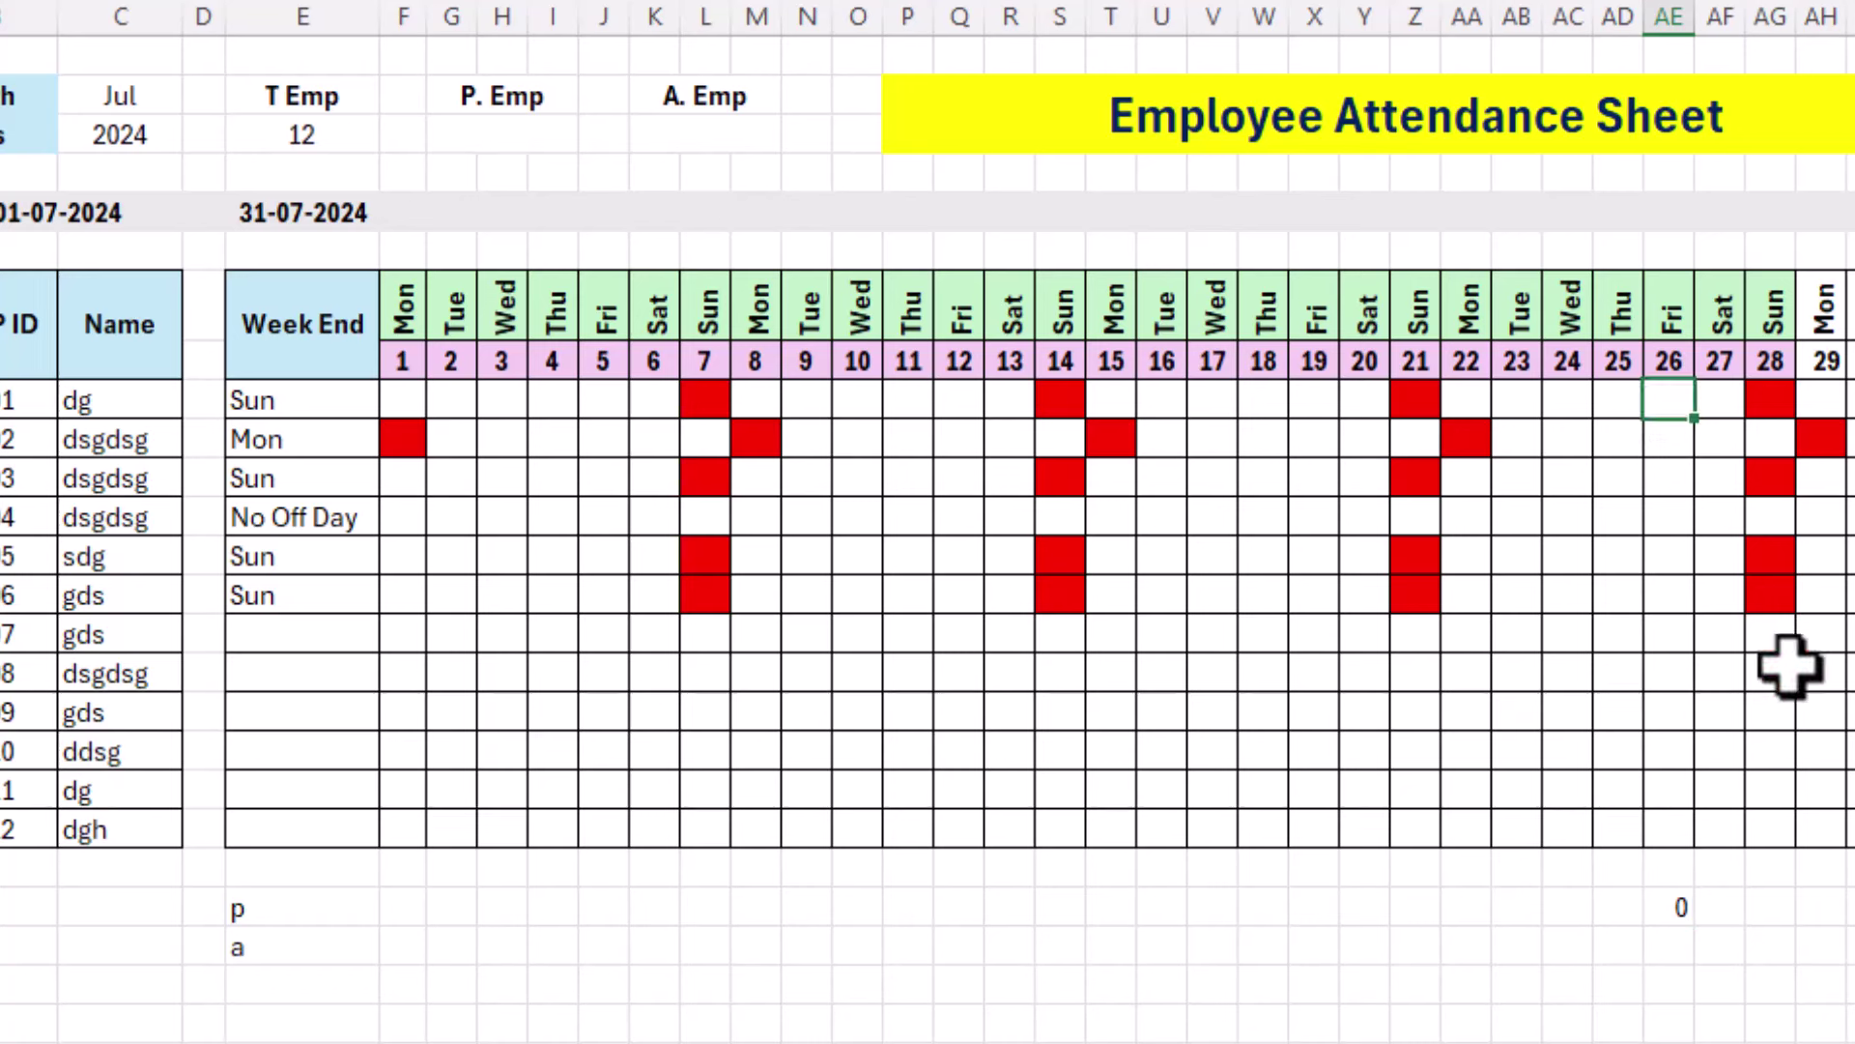
click(1665, 897)
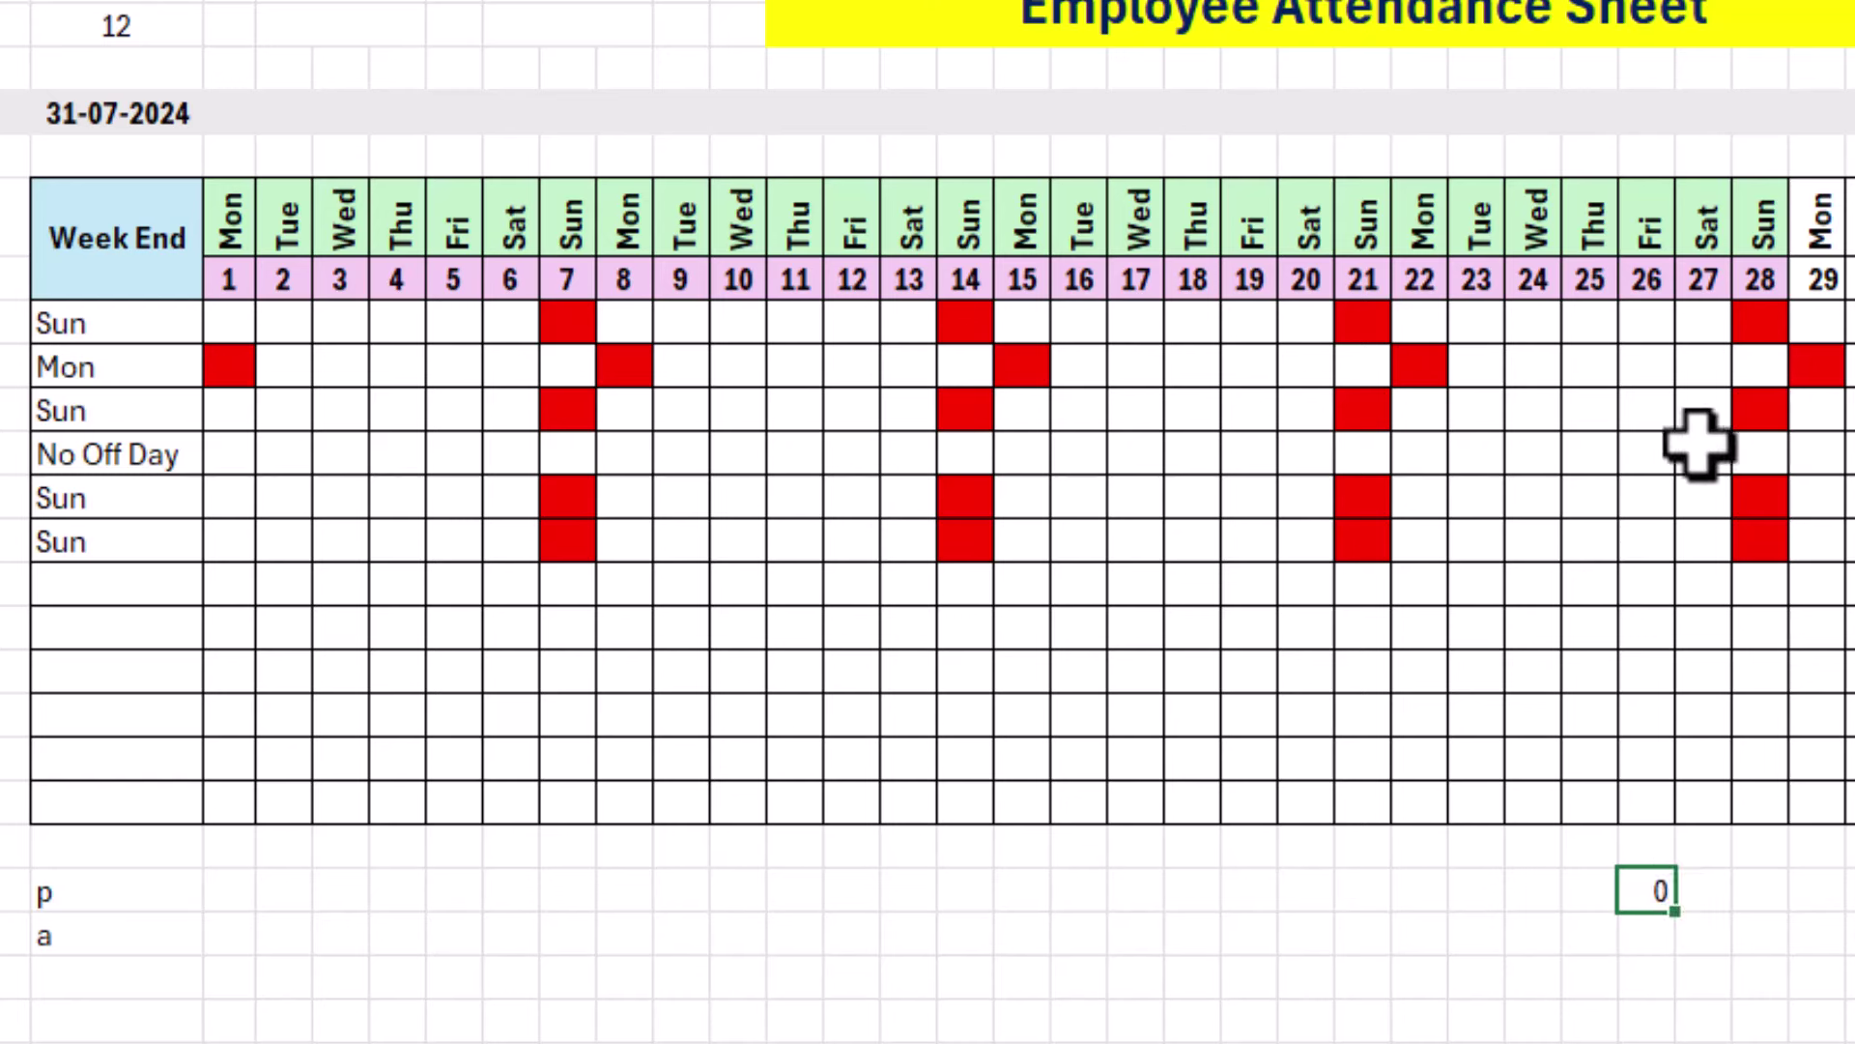
click(1654, 328)
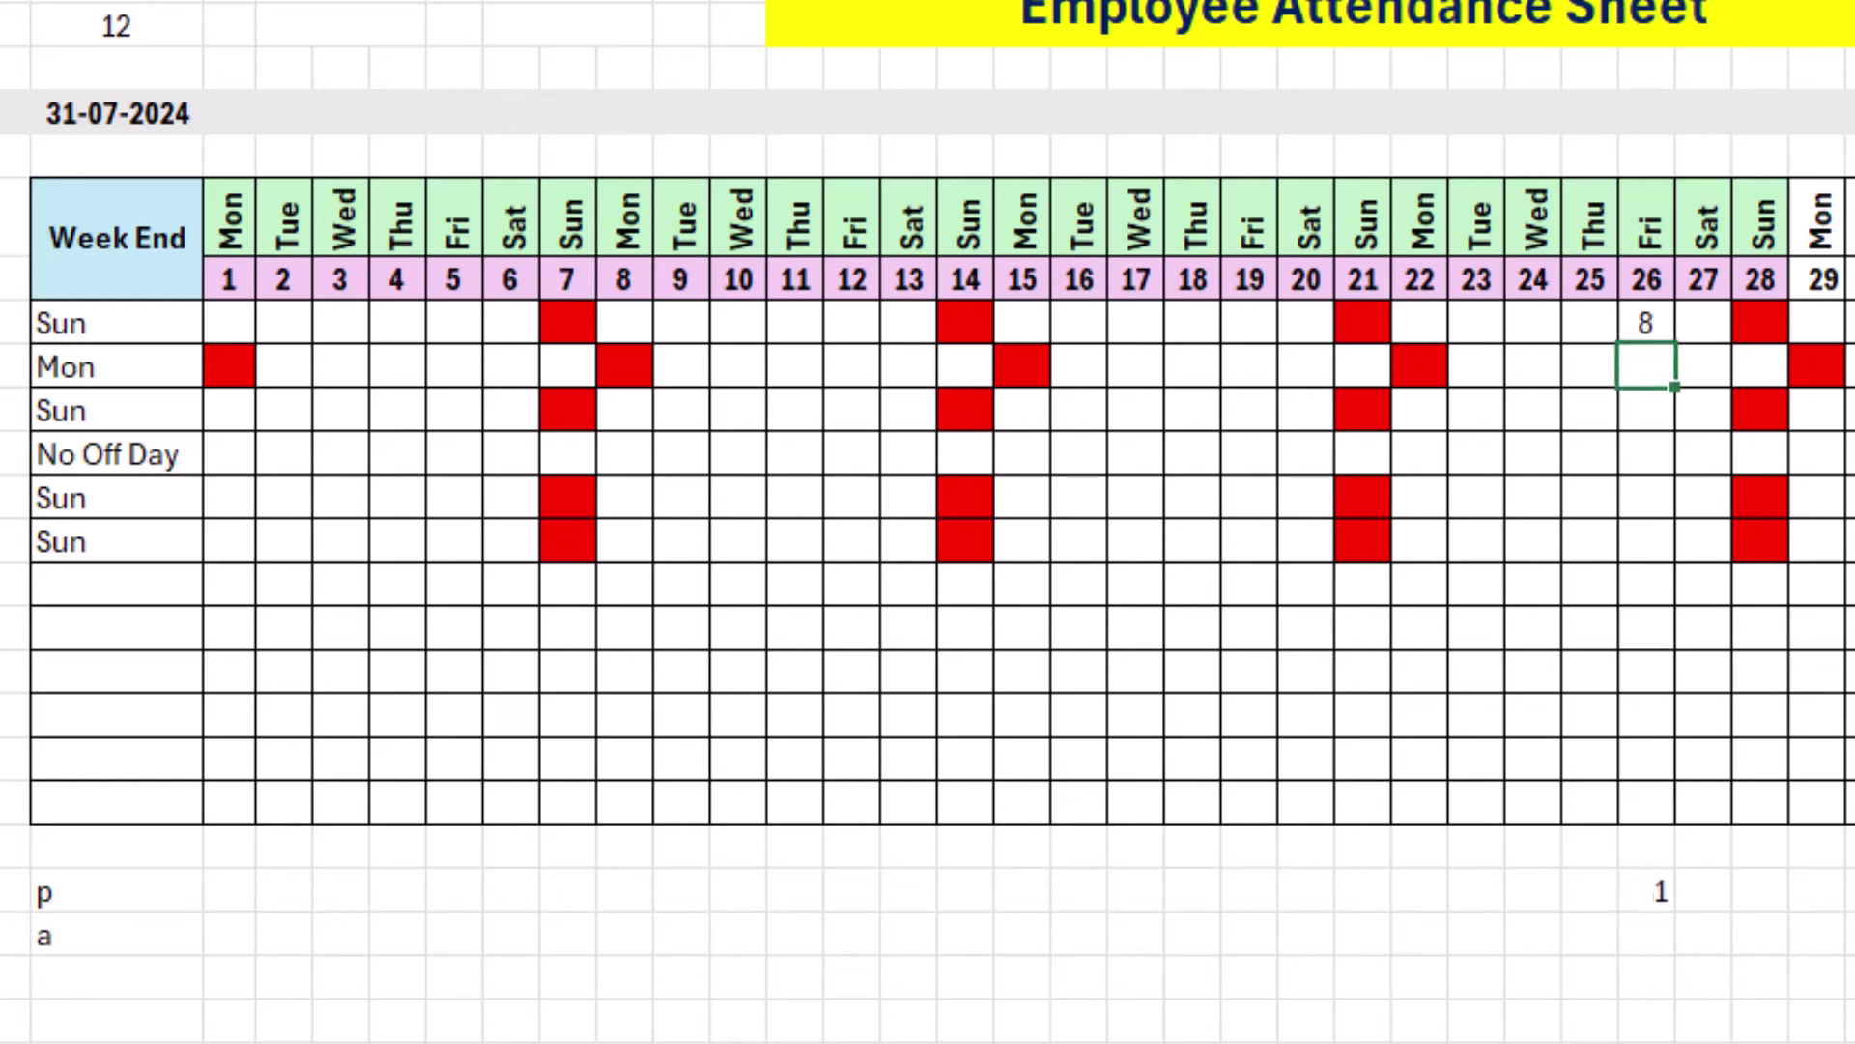
text(8)
key(Return)
text(4)
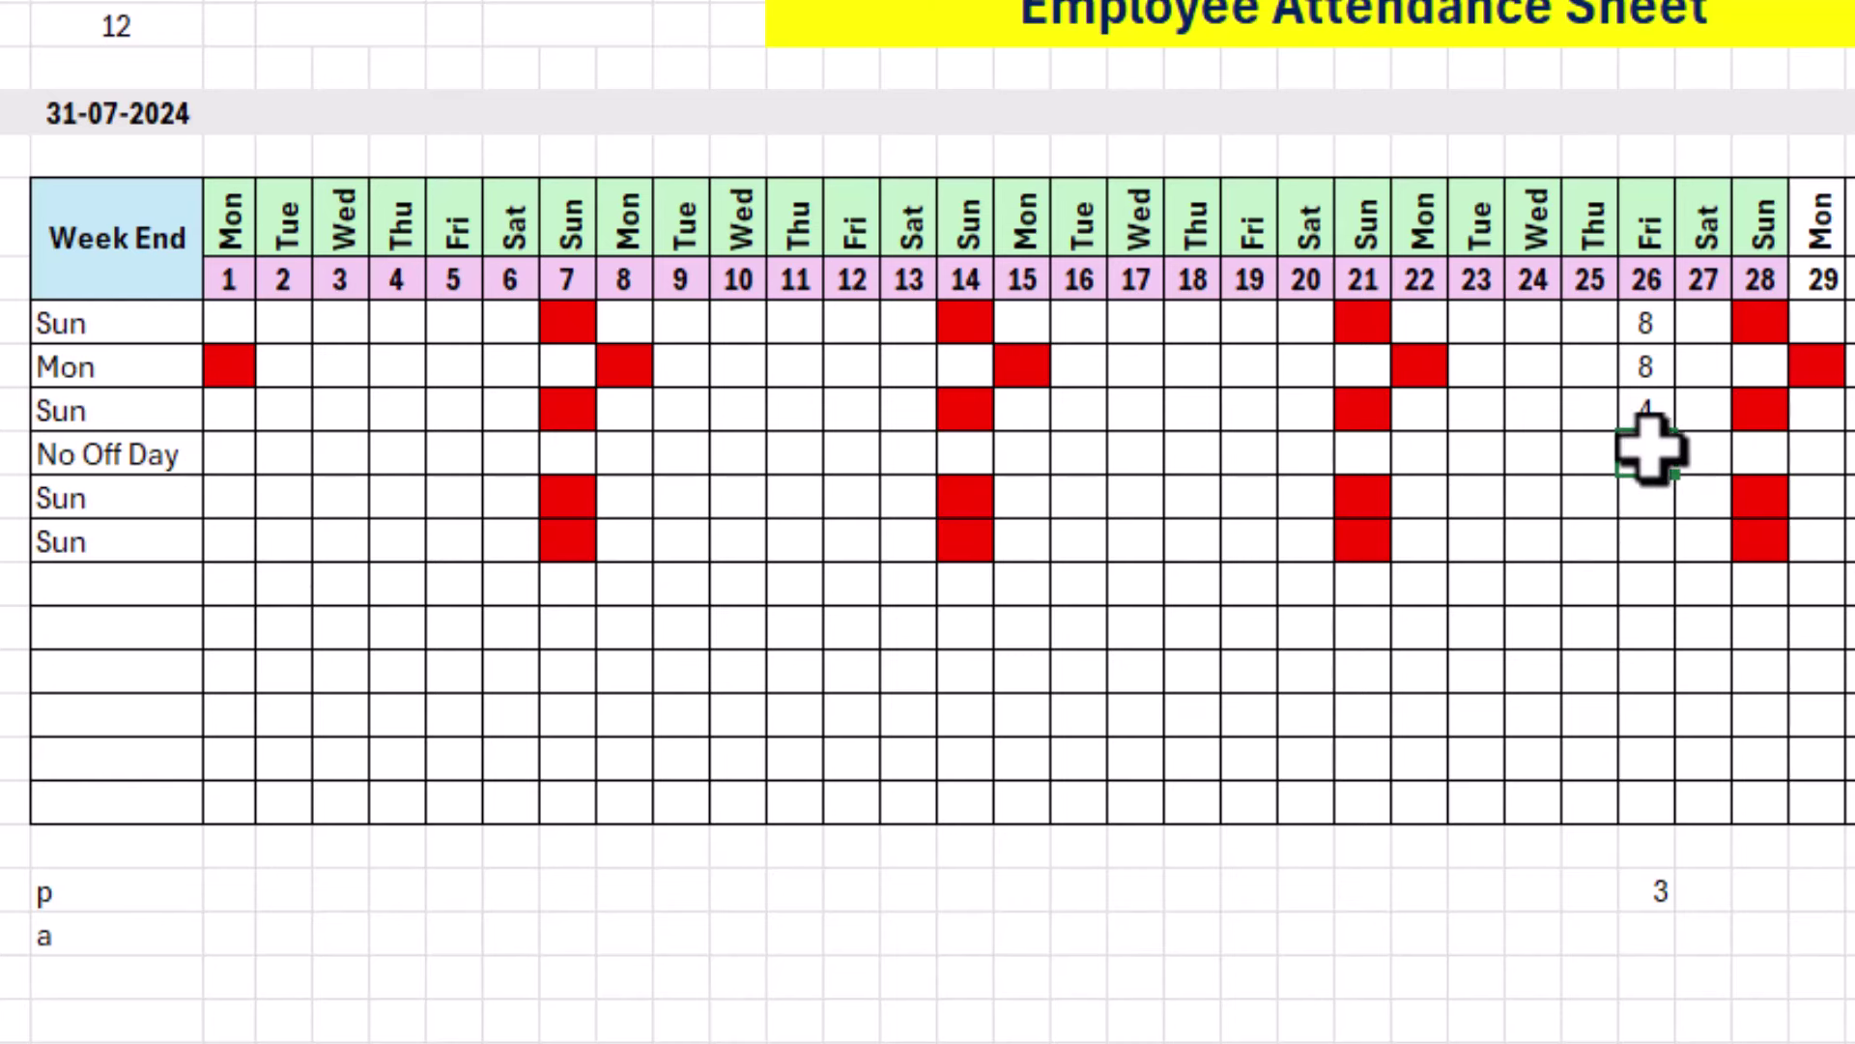
click(1647, 883)
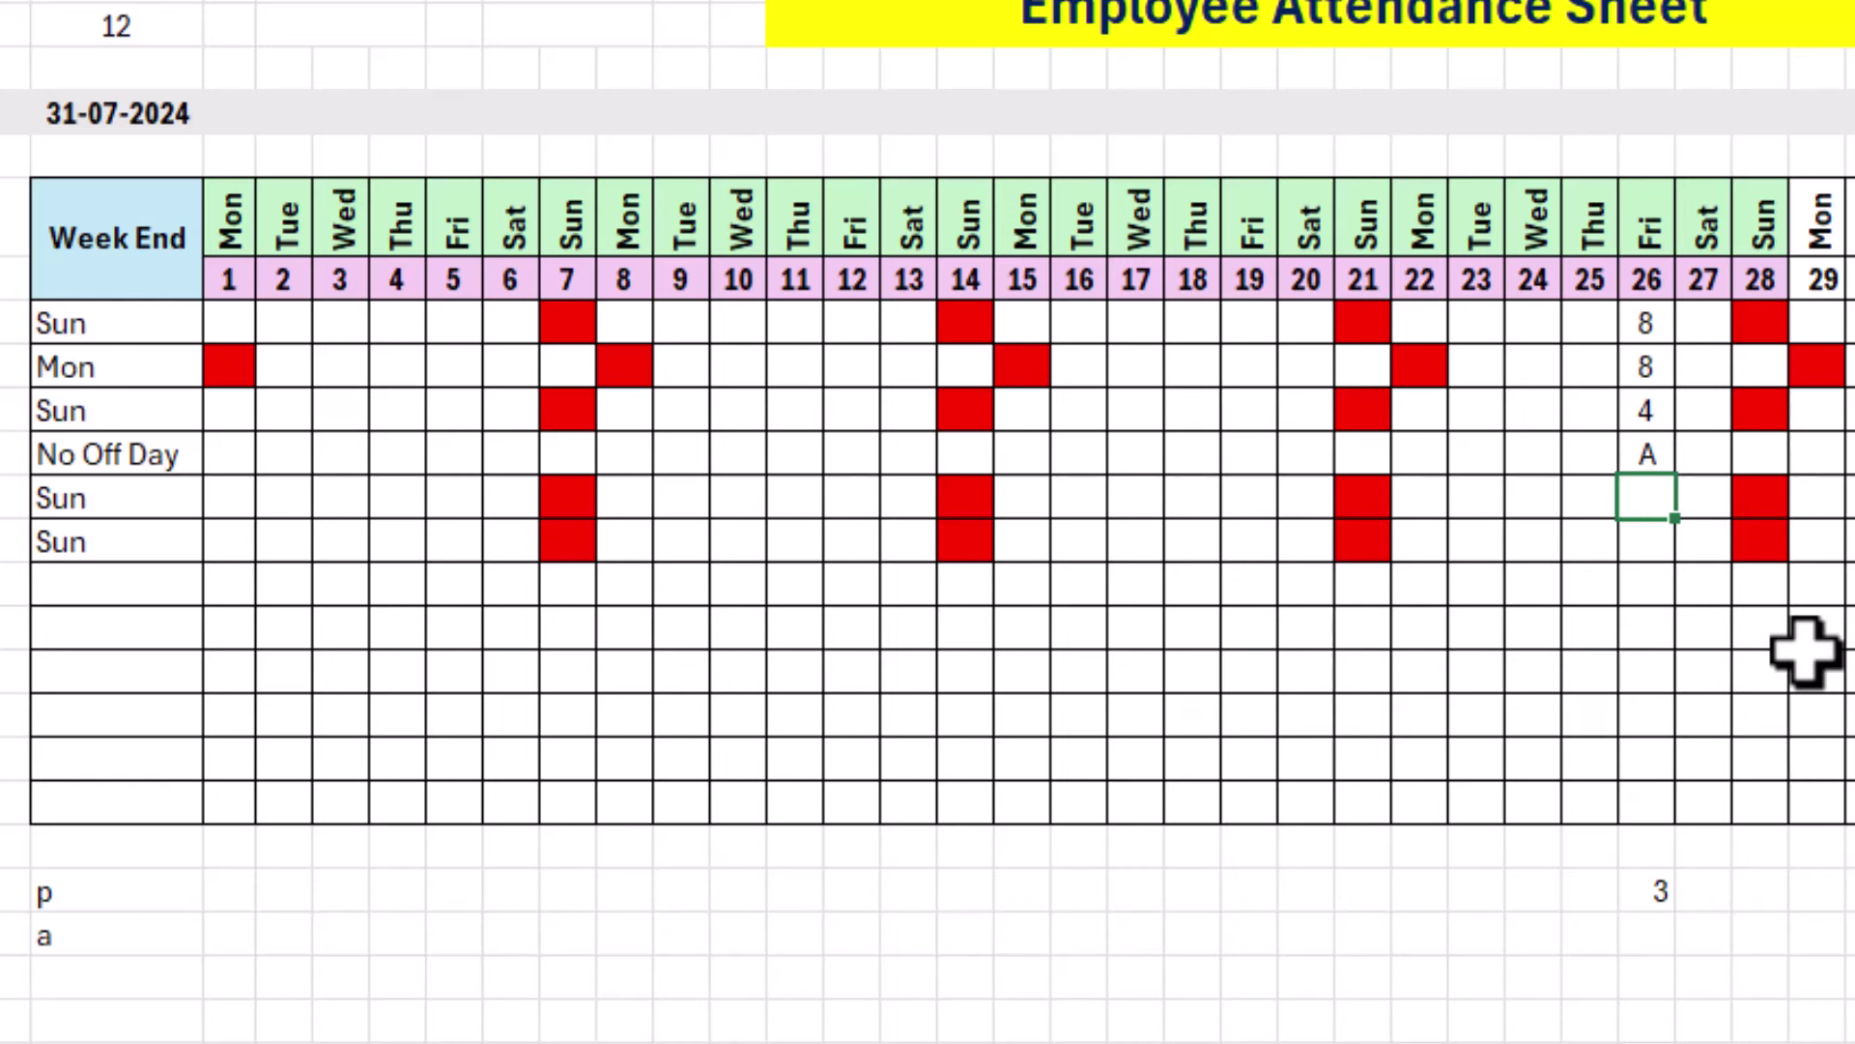
Enter 8 for employee 105 and 4 for employee 106 on day 26.
key(Return)
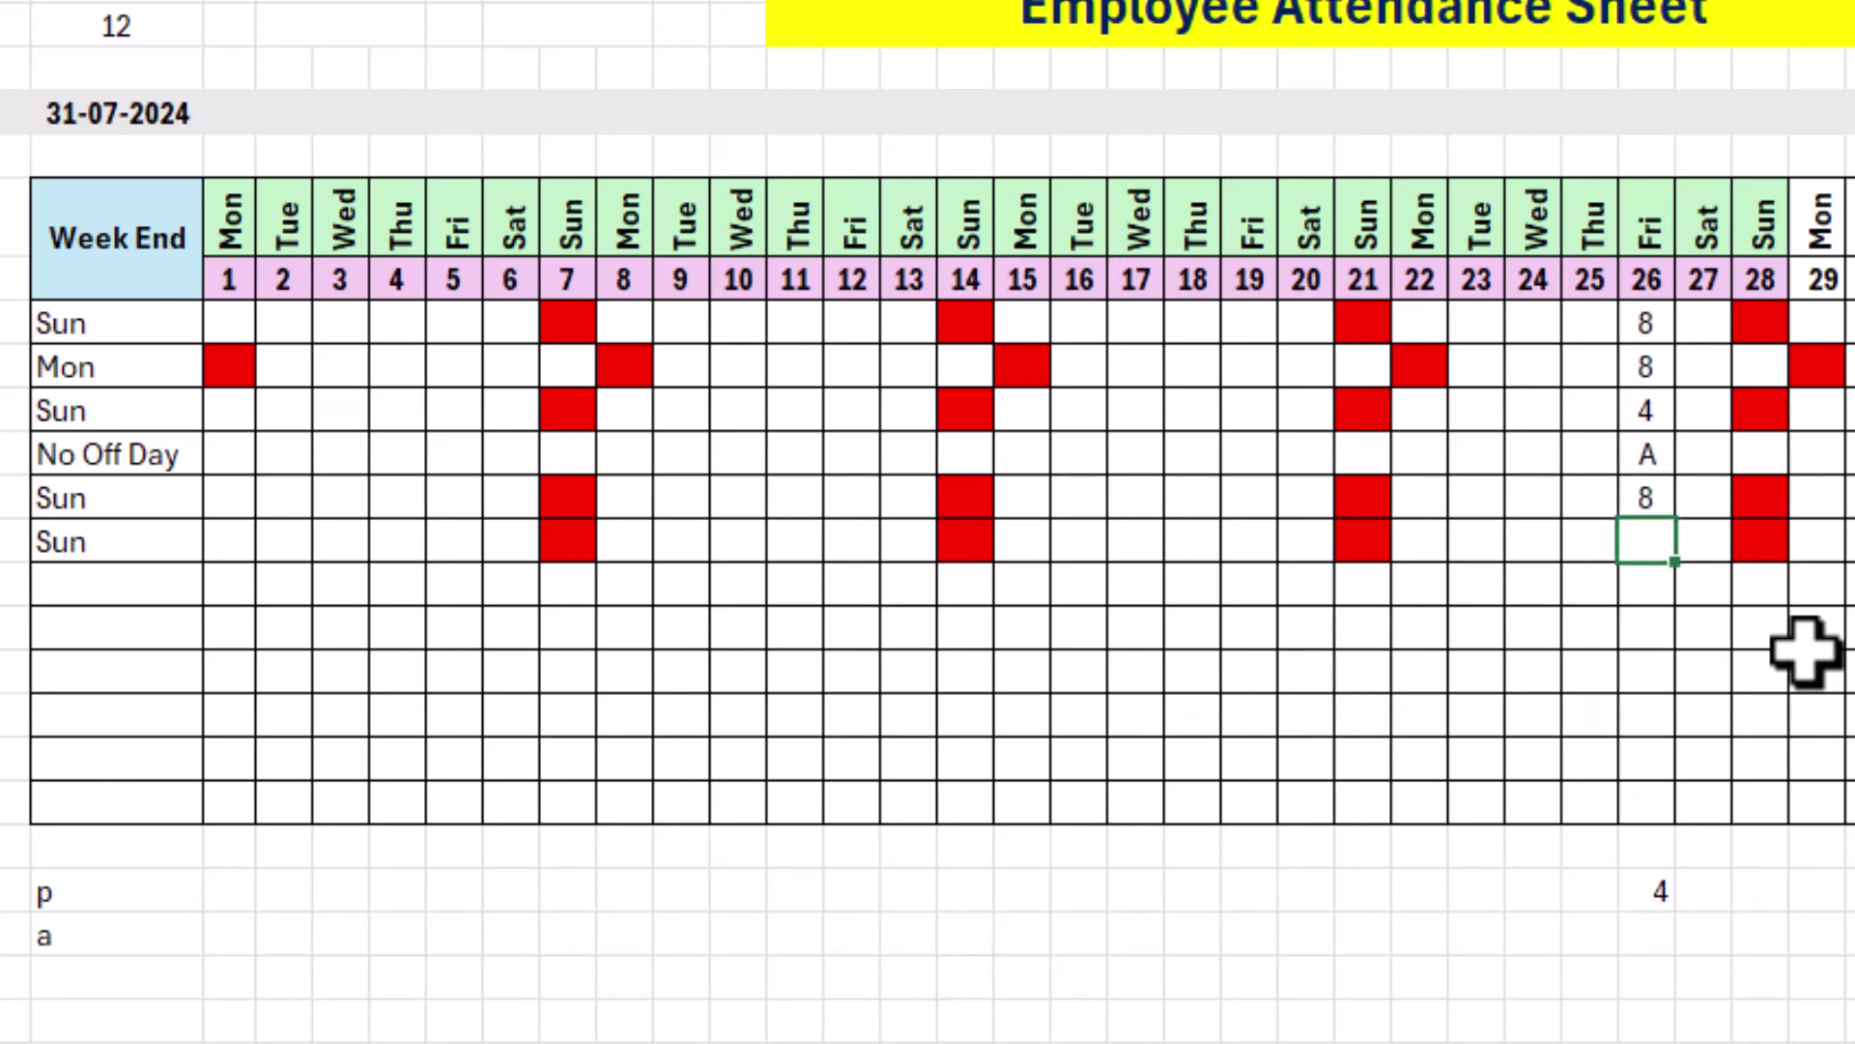
text(4)
key(Return)
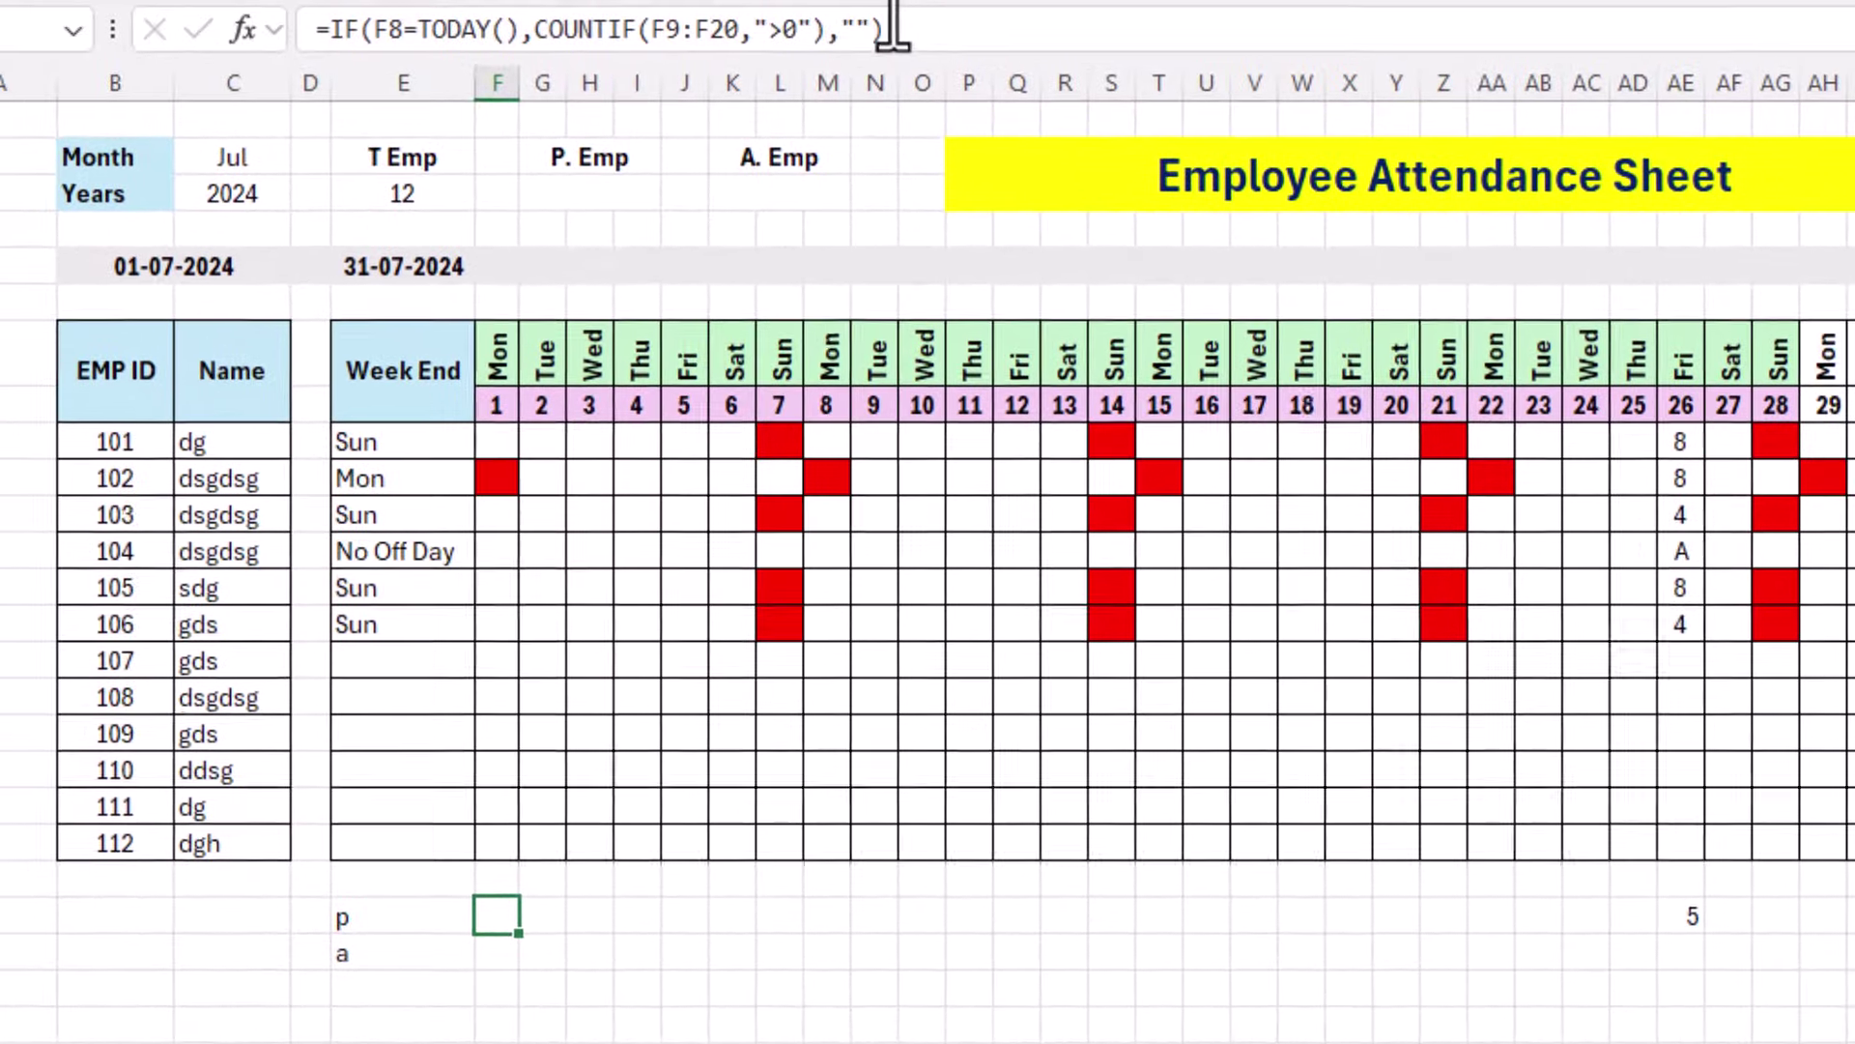
Enter the absent-count formula =IF(F8=TODAY(),COUNTIF(F9:F20,"A"),"") under day 1 in the row labelled a.
drag(888, 29, 351, 51)
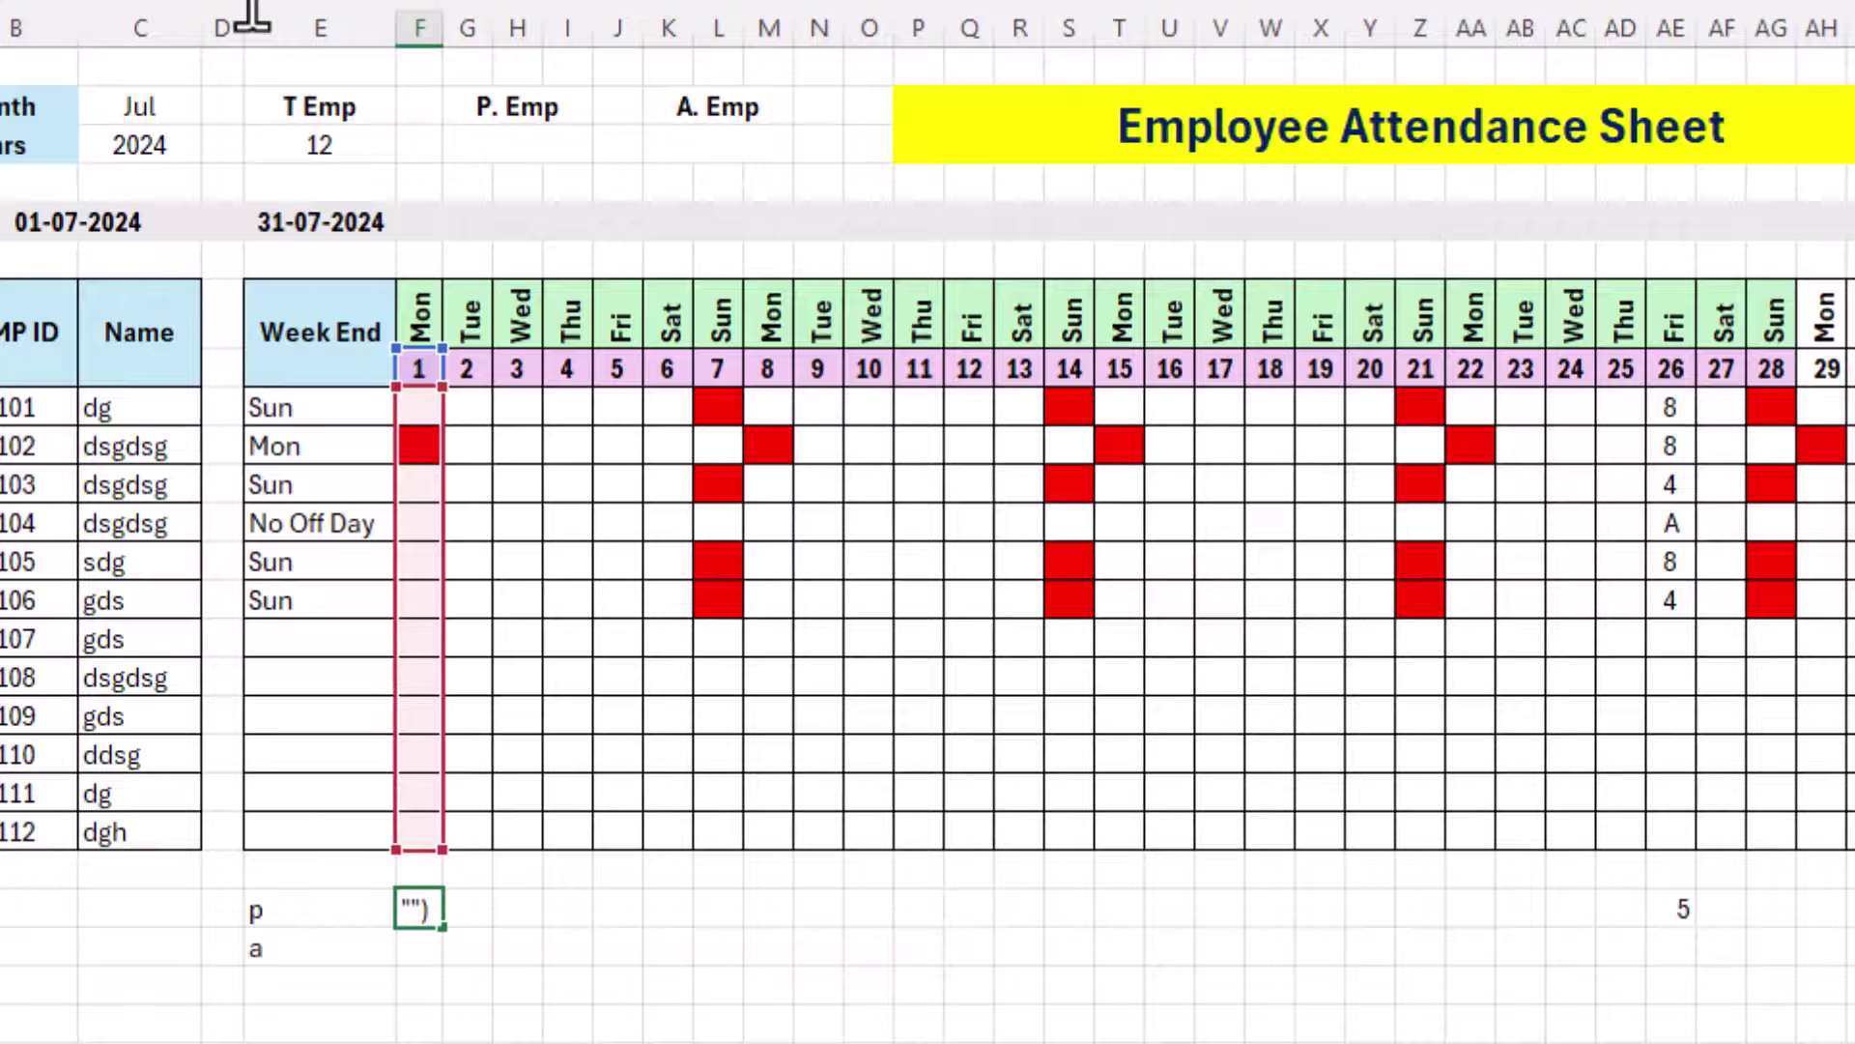
key(Escape)
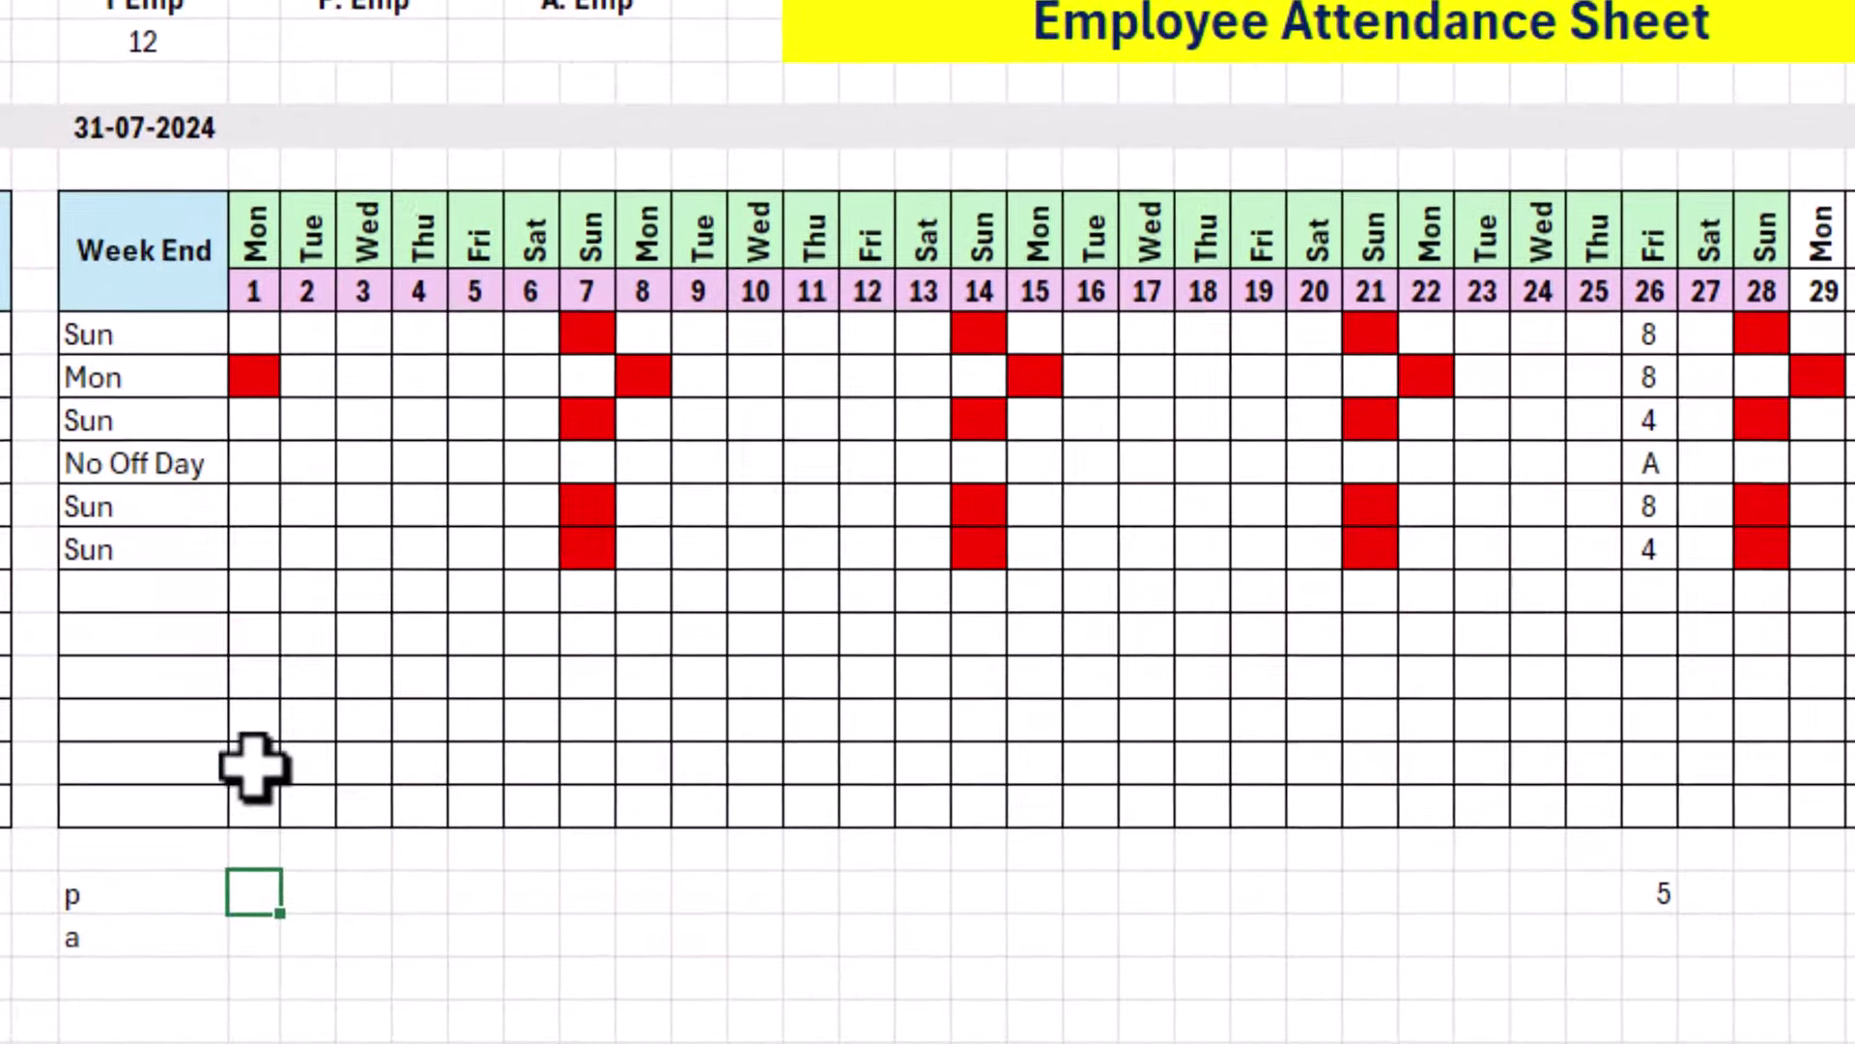
click(503, 955)
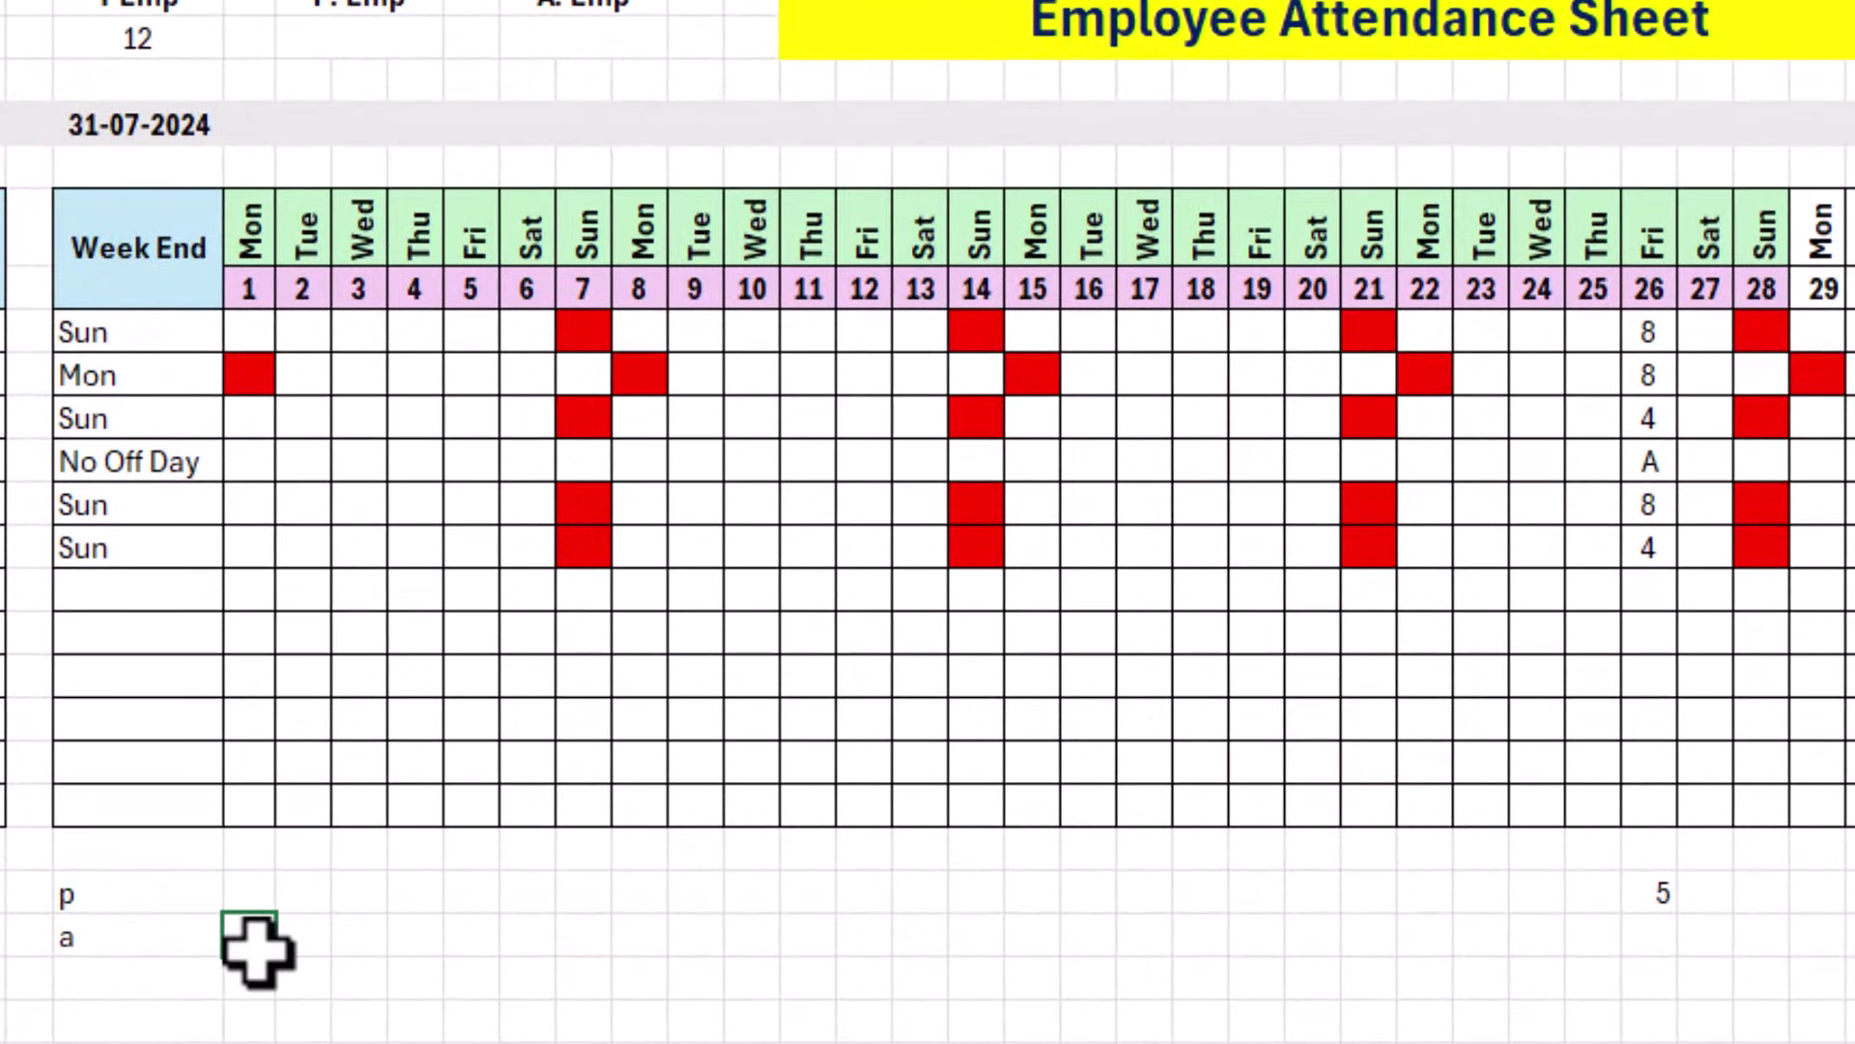
text(=IF(F8=TODAY(),COUNTIF(F9:F20,">0"),""))
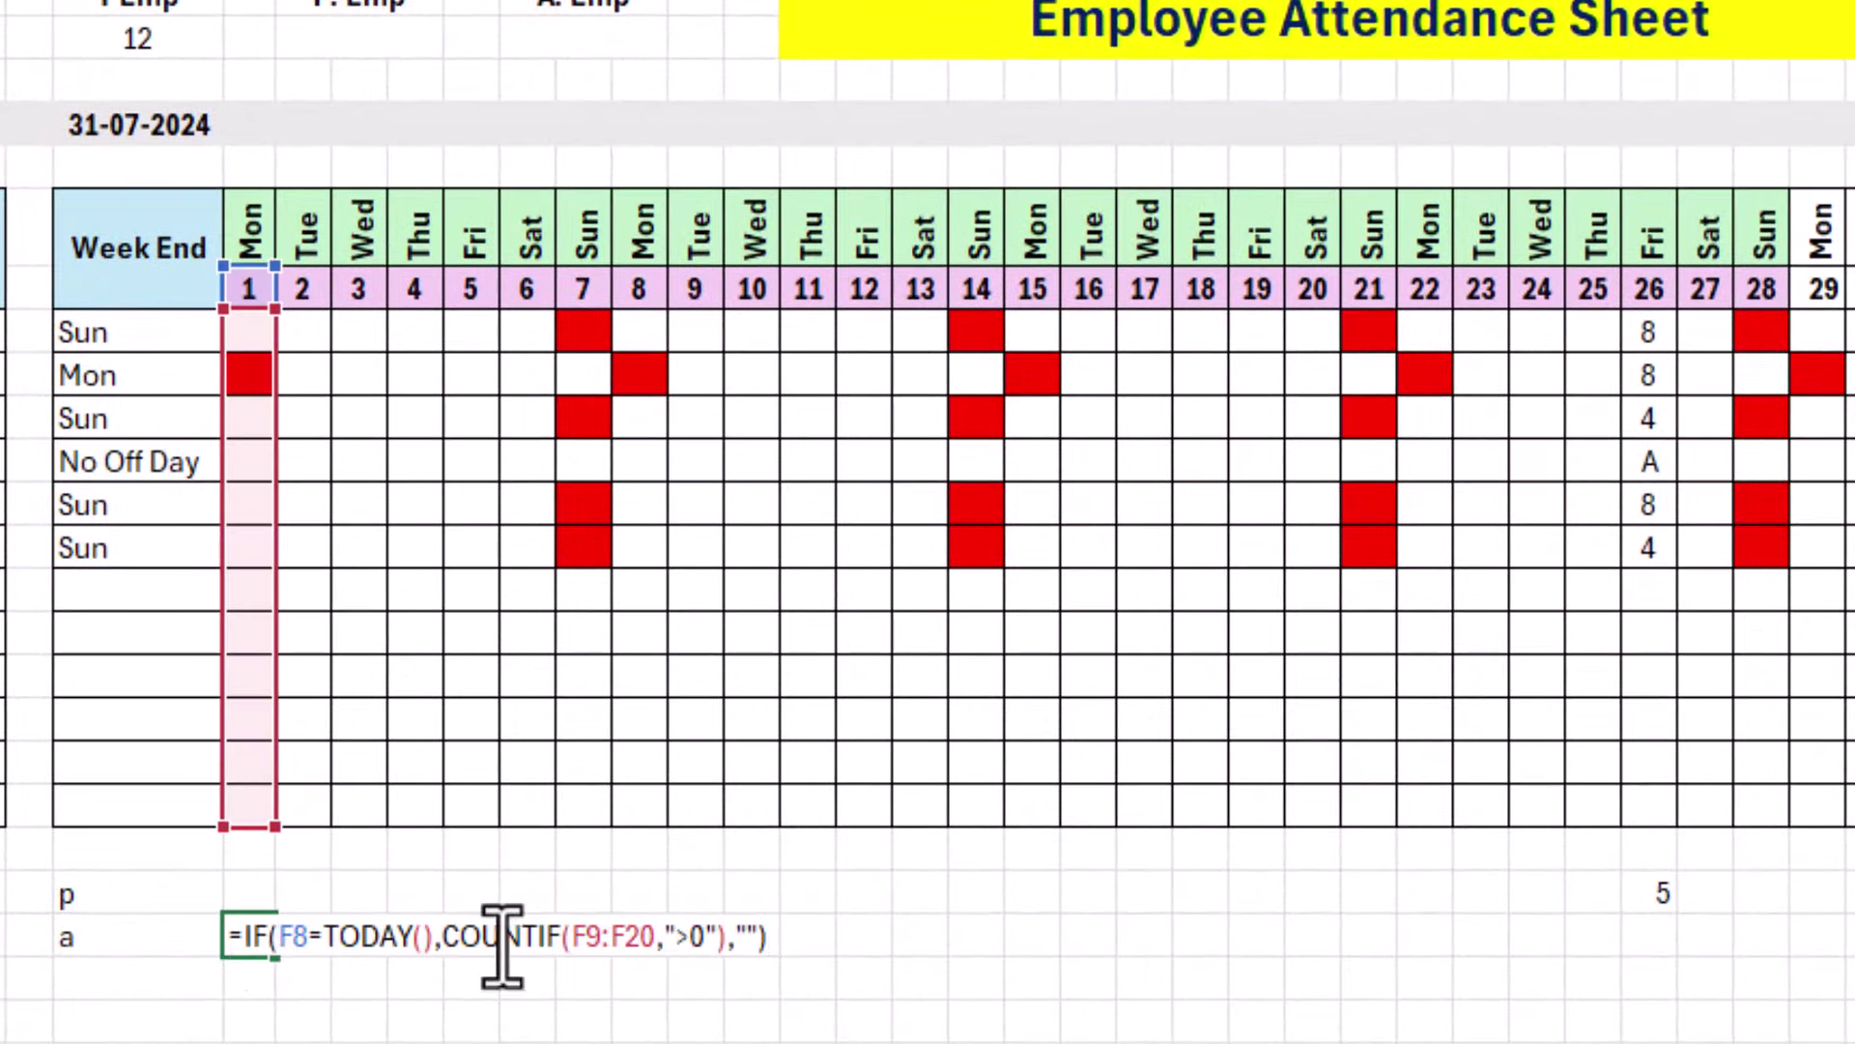
click(715, 937)
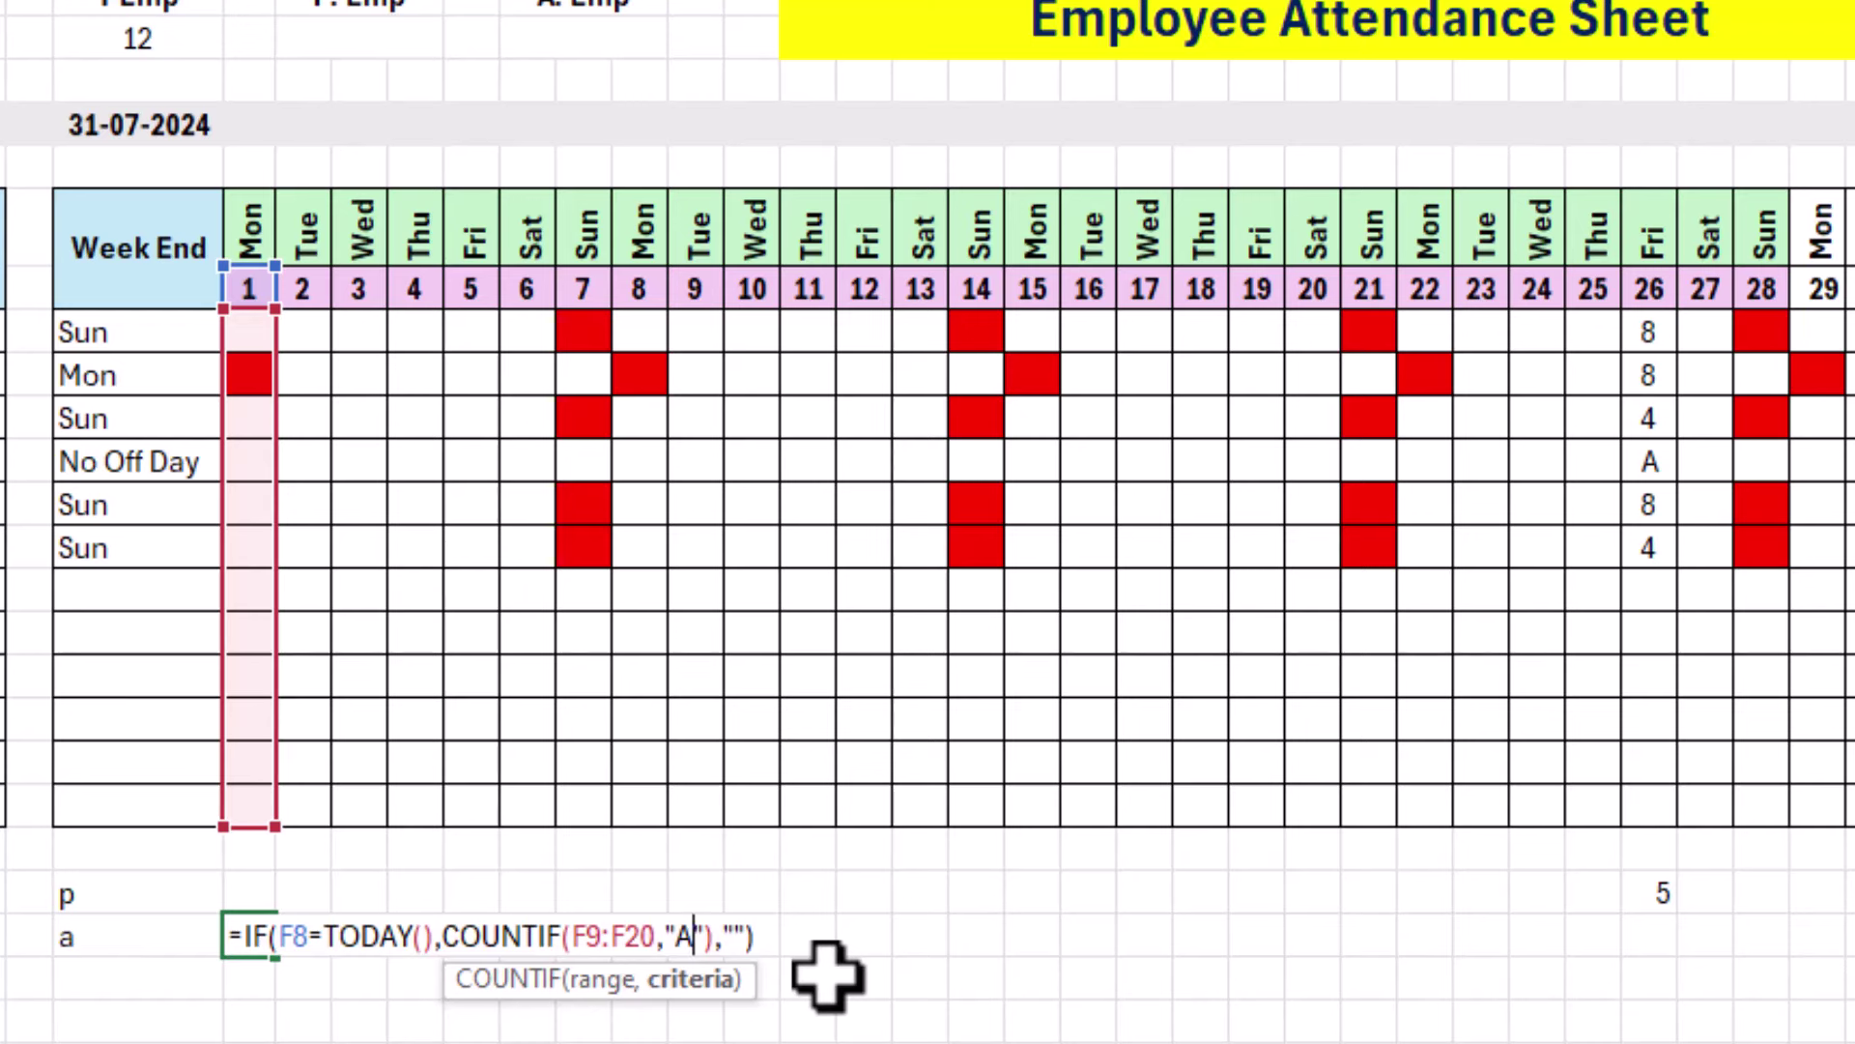
key(Return)
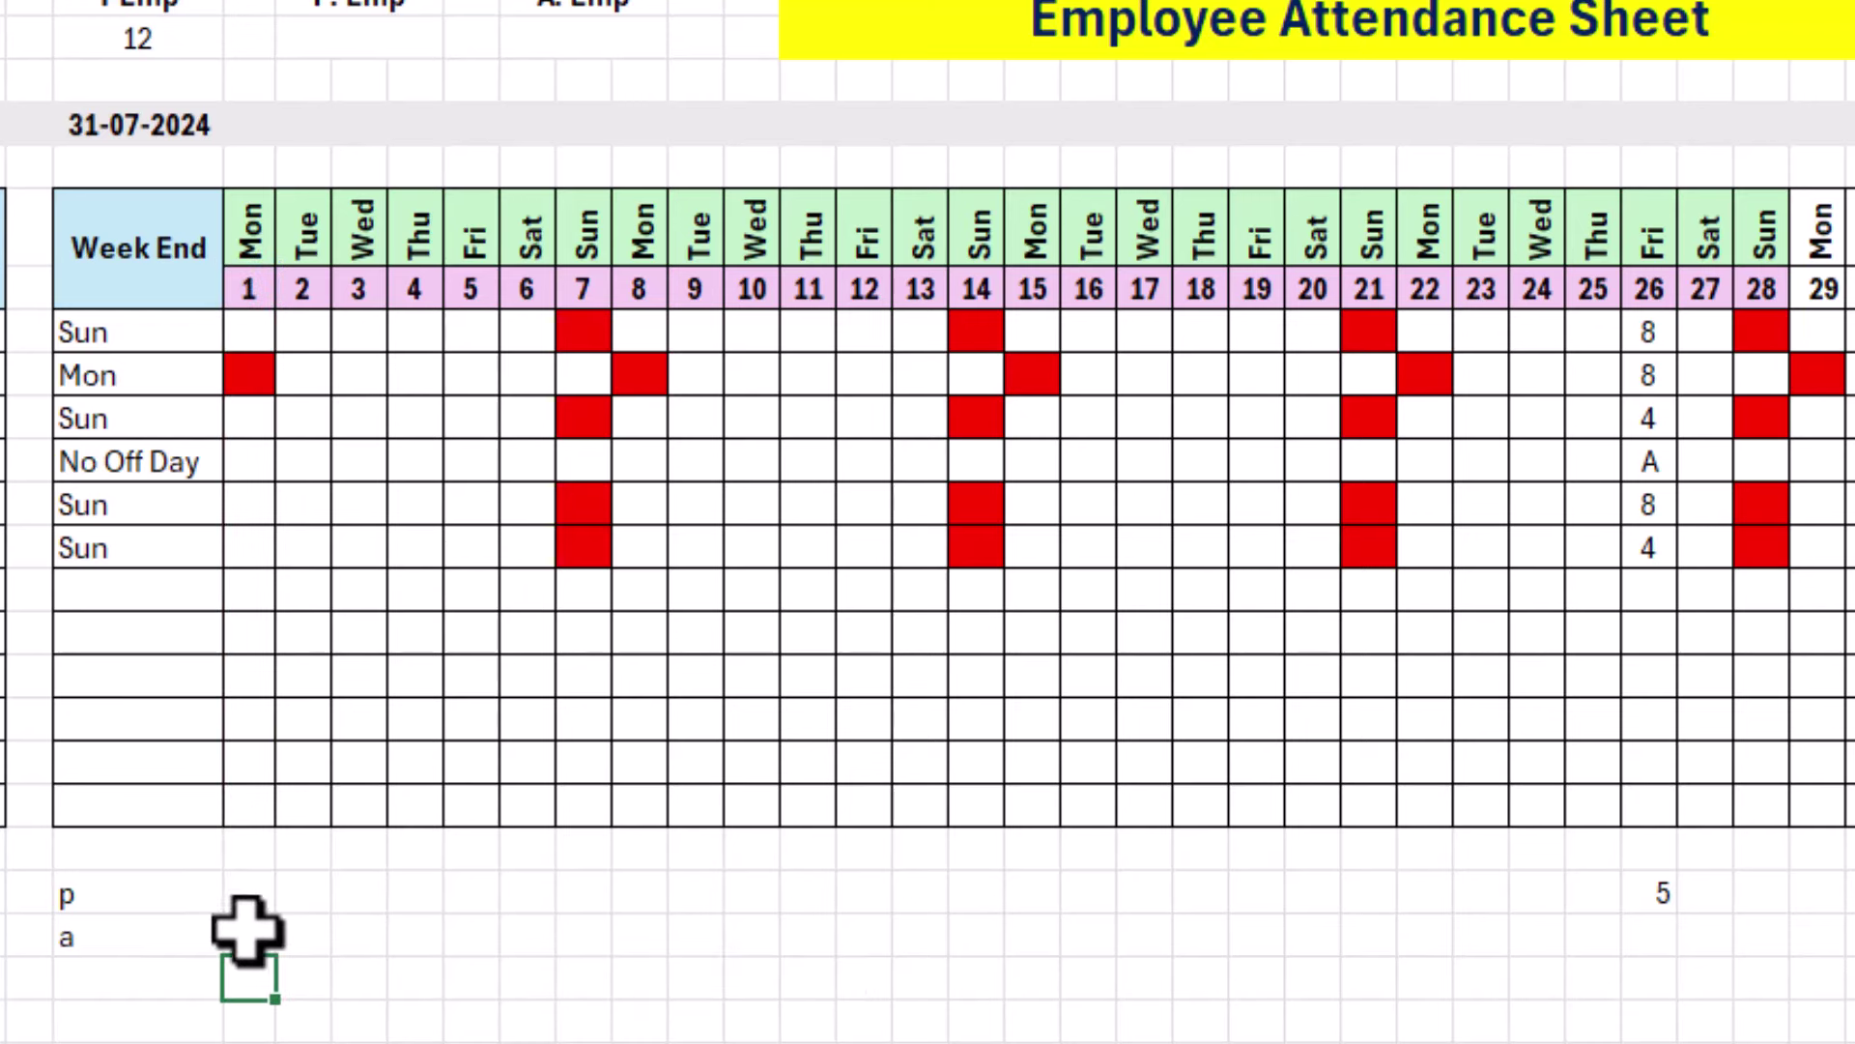
Fill the absent-count formula across all day columns and enter A for employee 107 on day 26.
click(249, 934)
drag(278, 962, 1851, 937)
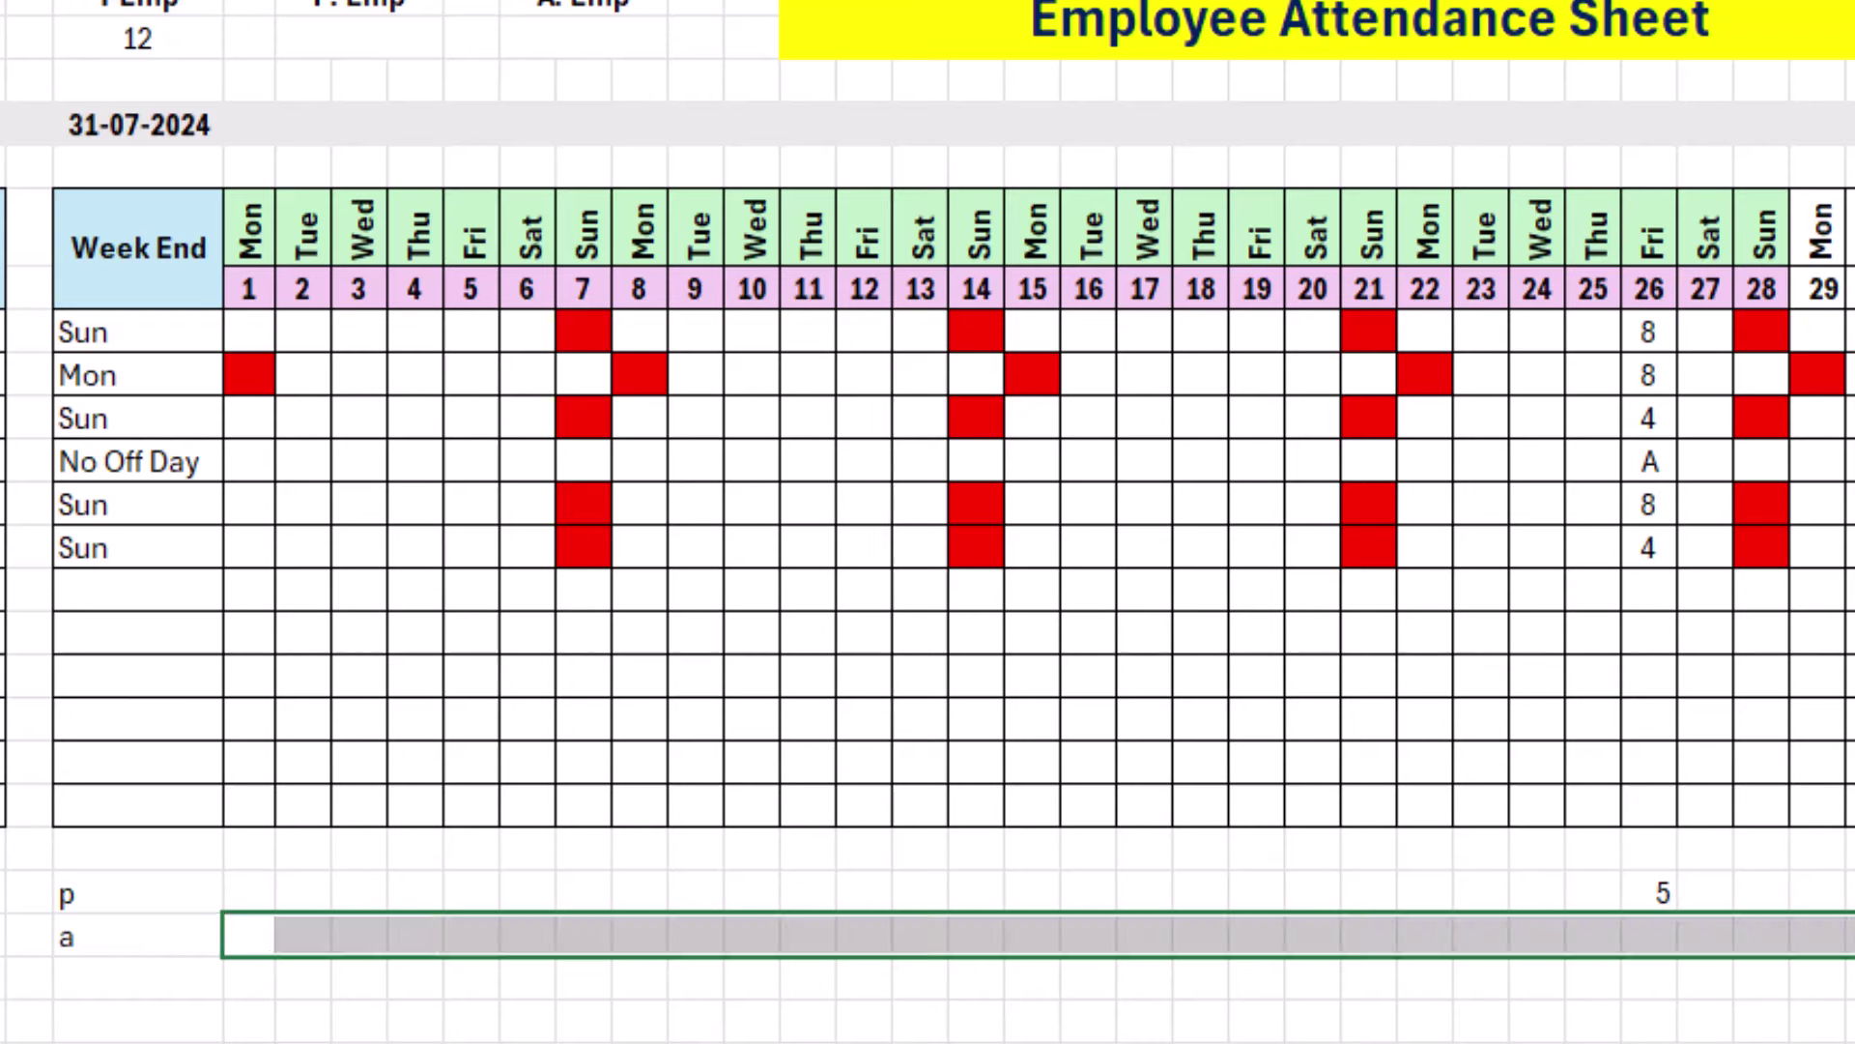
click(1649, 930)
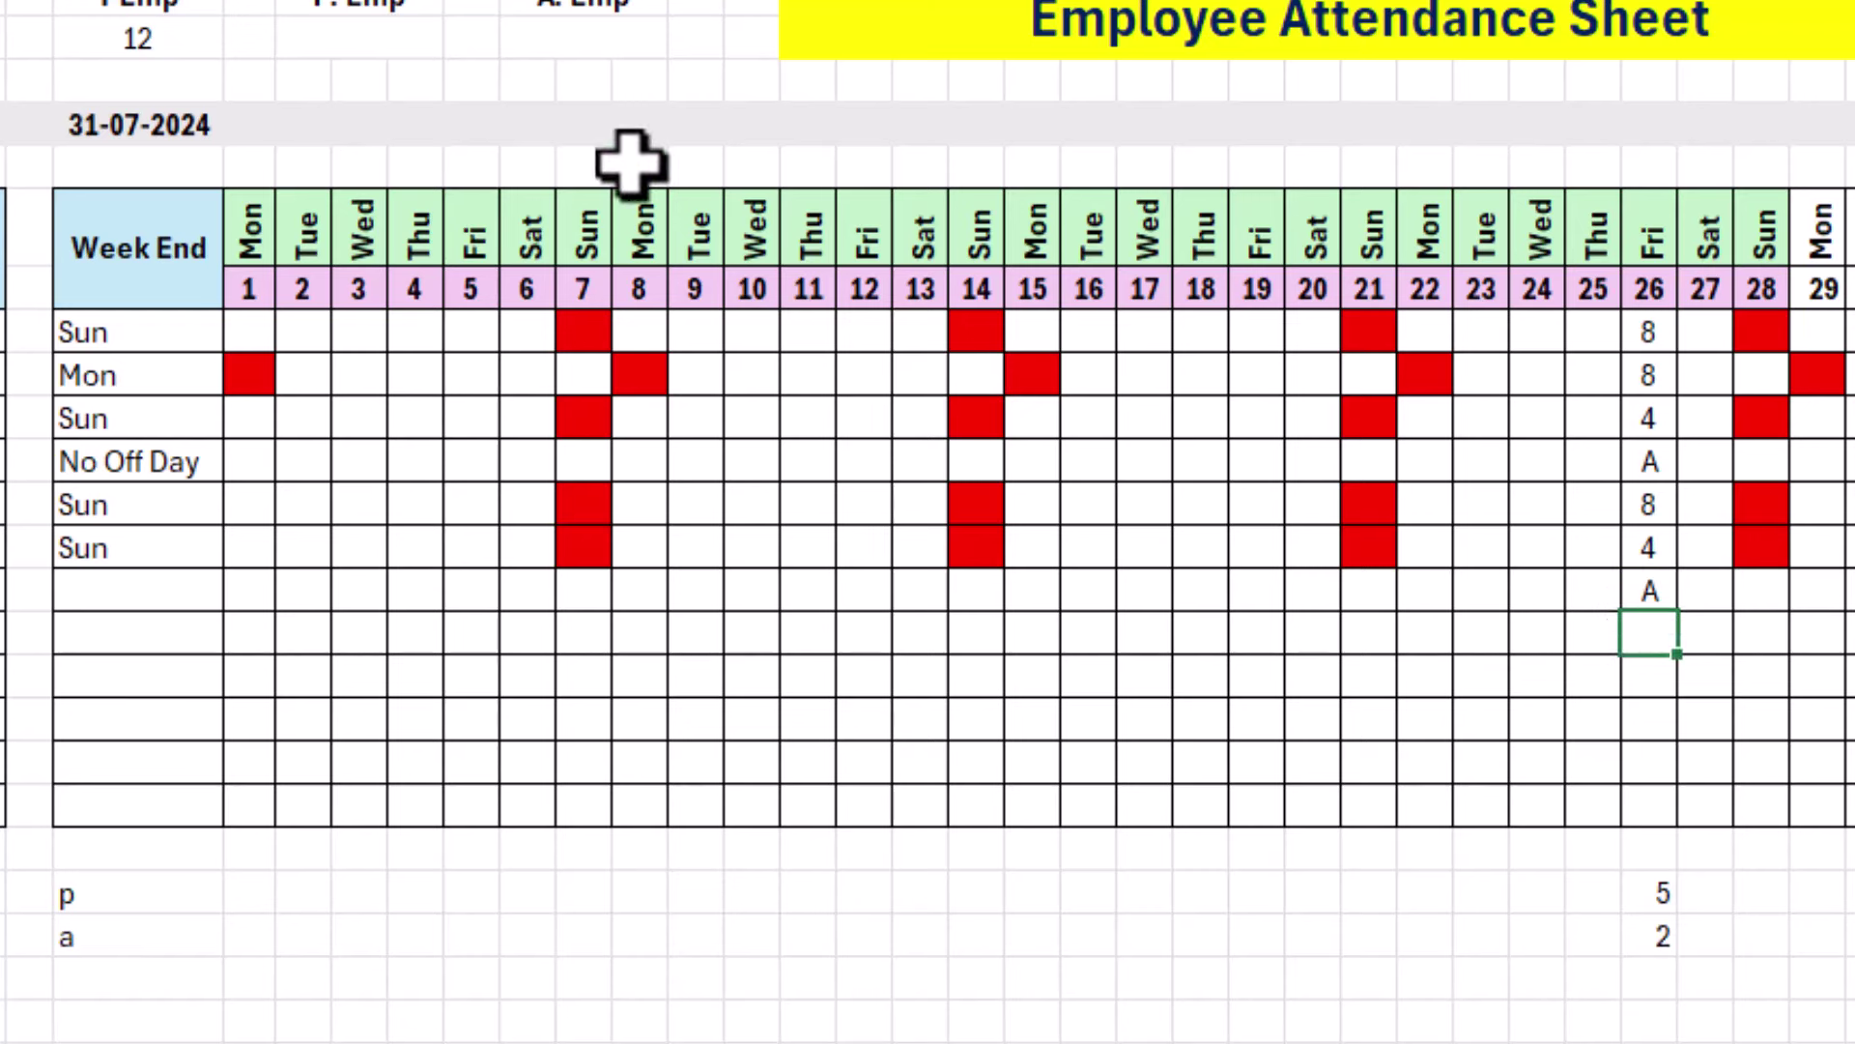
Enter a SUM of the present-count row F22:AJ22 in the cell below P. Emp.
click(334, 46)
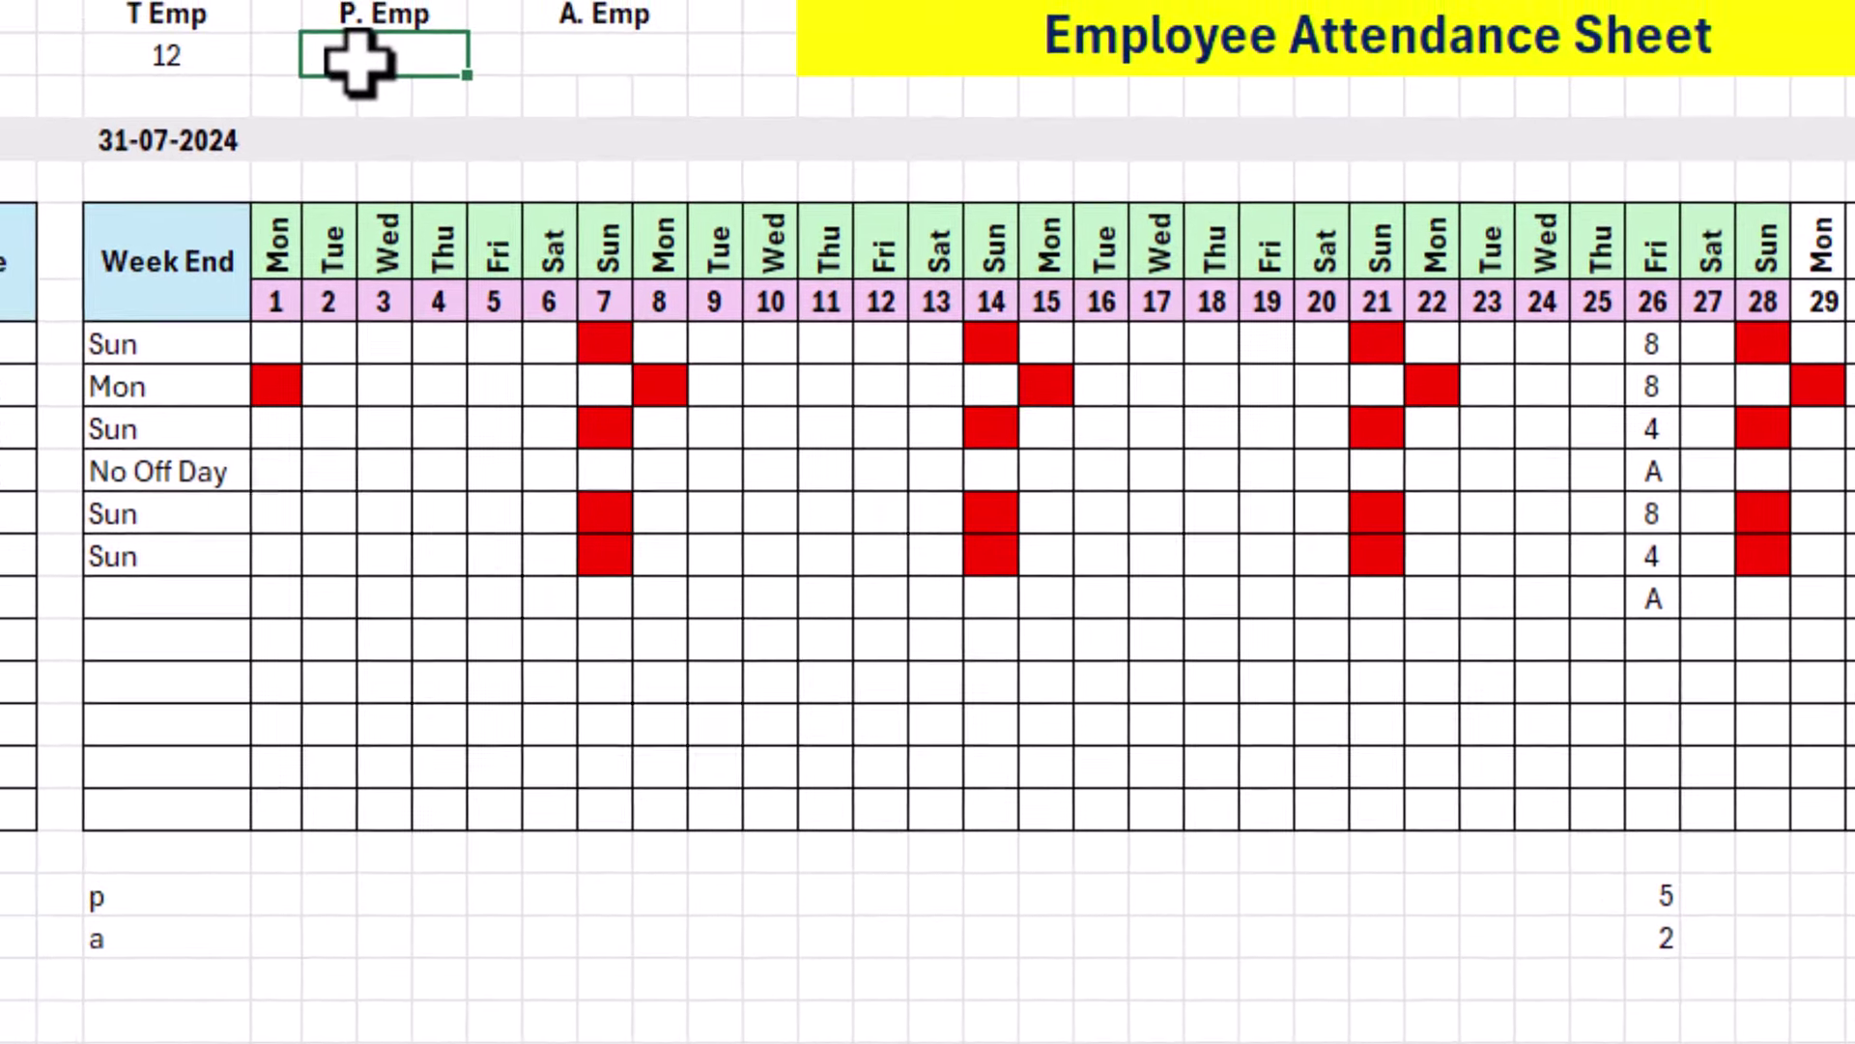
text(=sum()
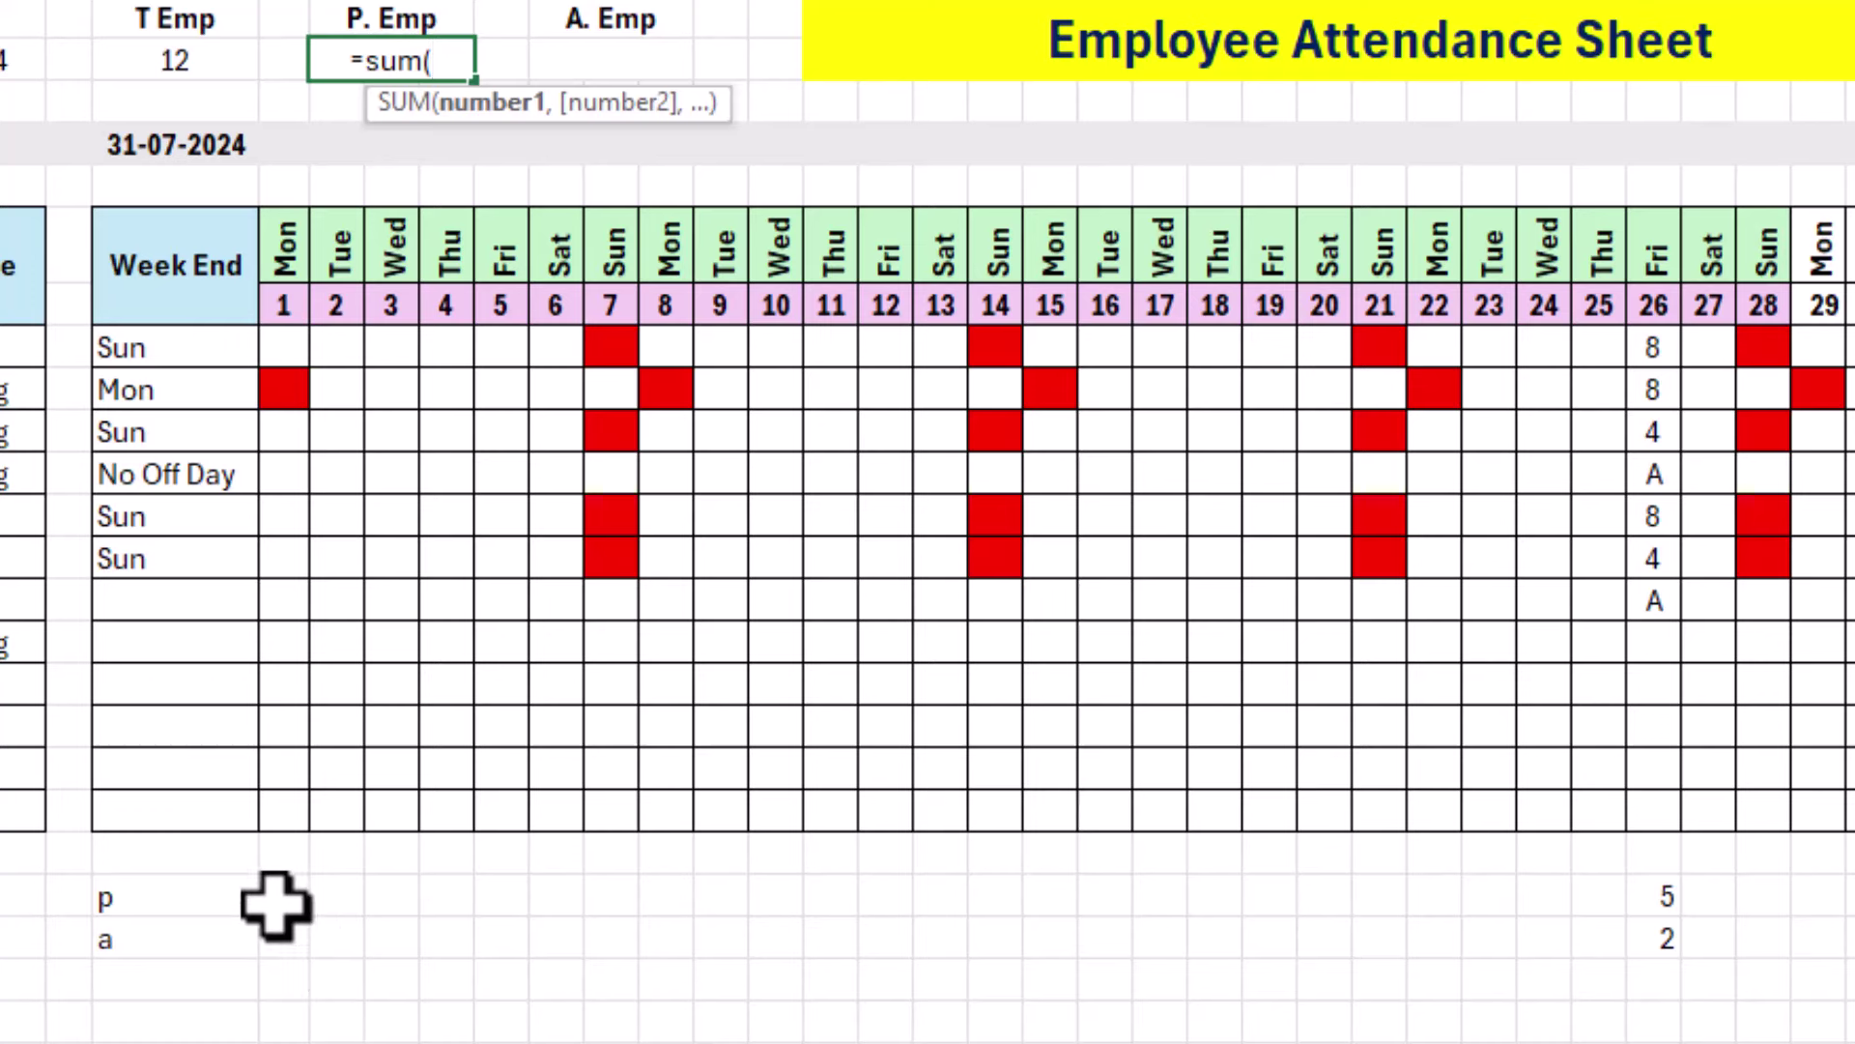
drag(274, 899, 1851, 903)
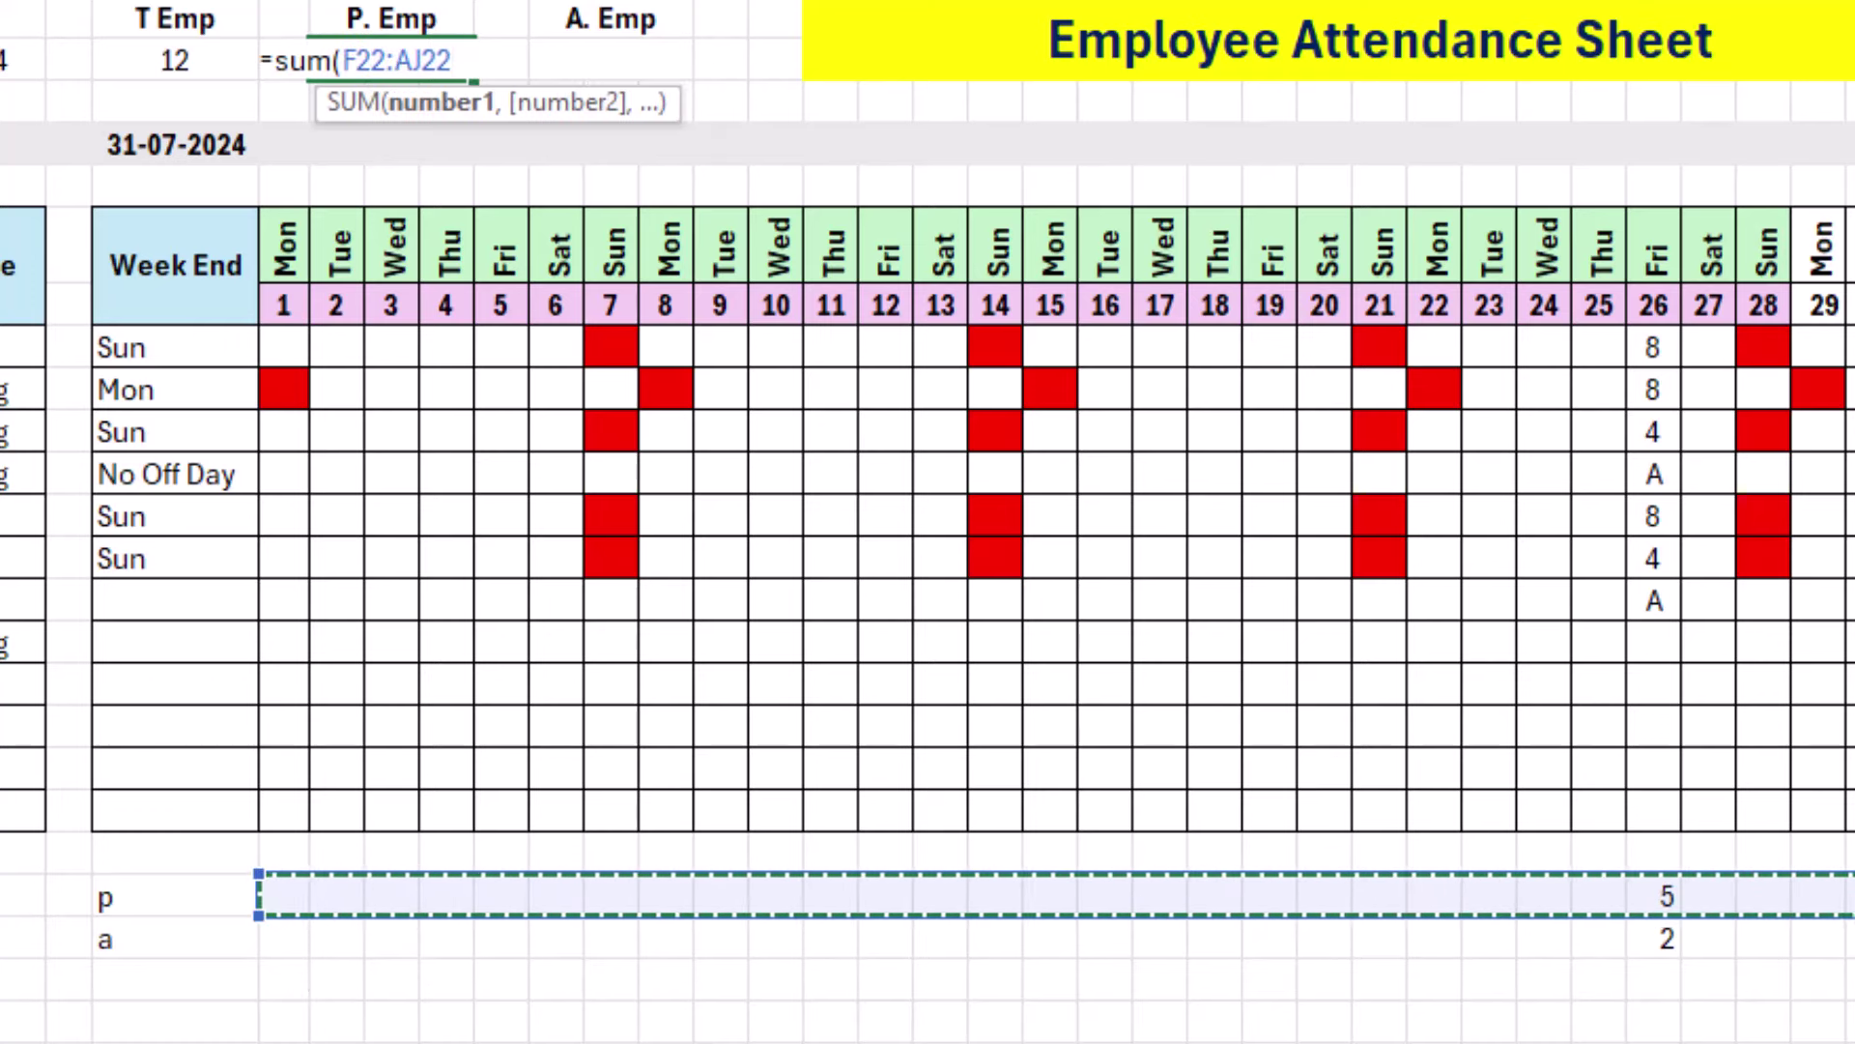
key(Return)
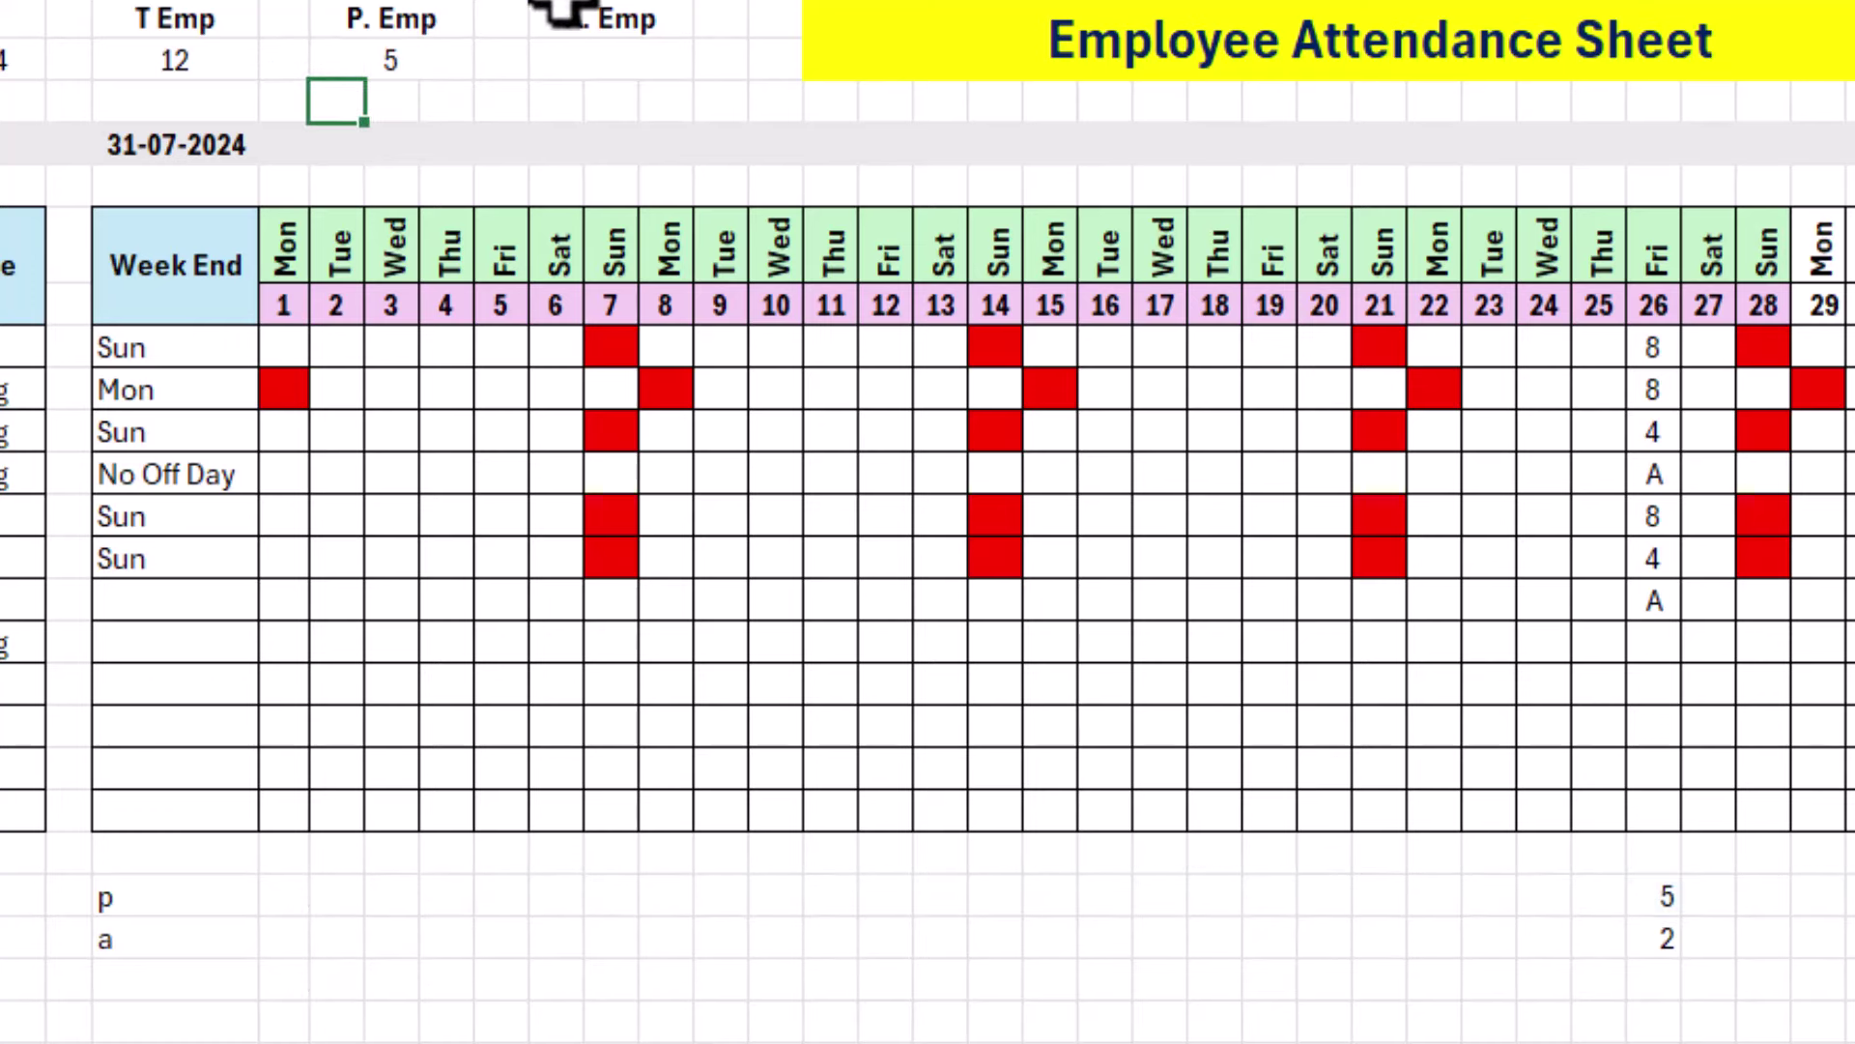
Enter a SUM of the absent-count row F23:AJ23 in the cell below A. Emp.
click(601, 67)
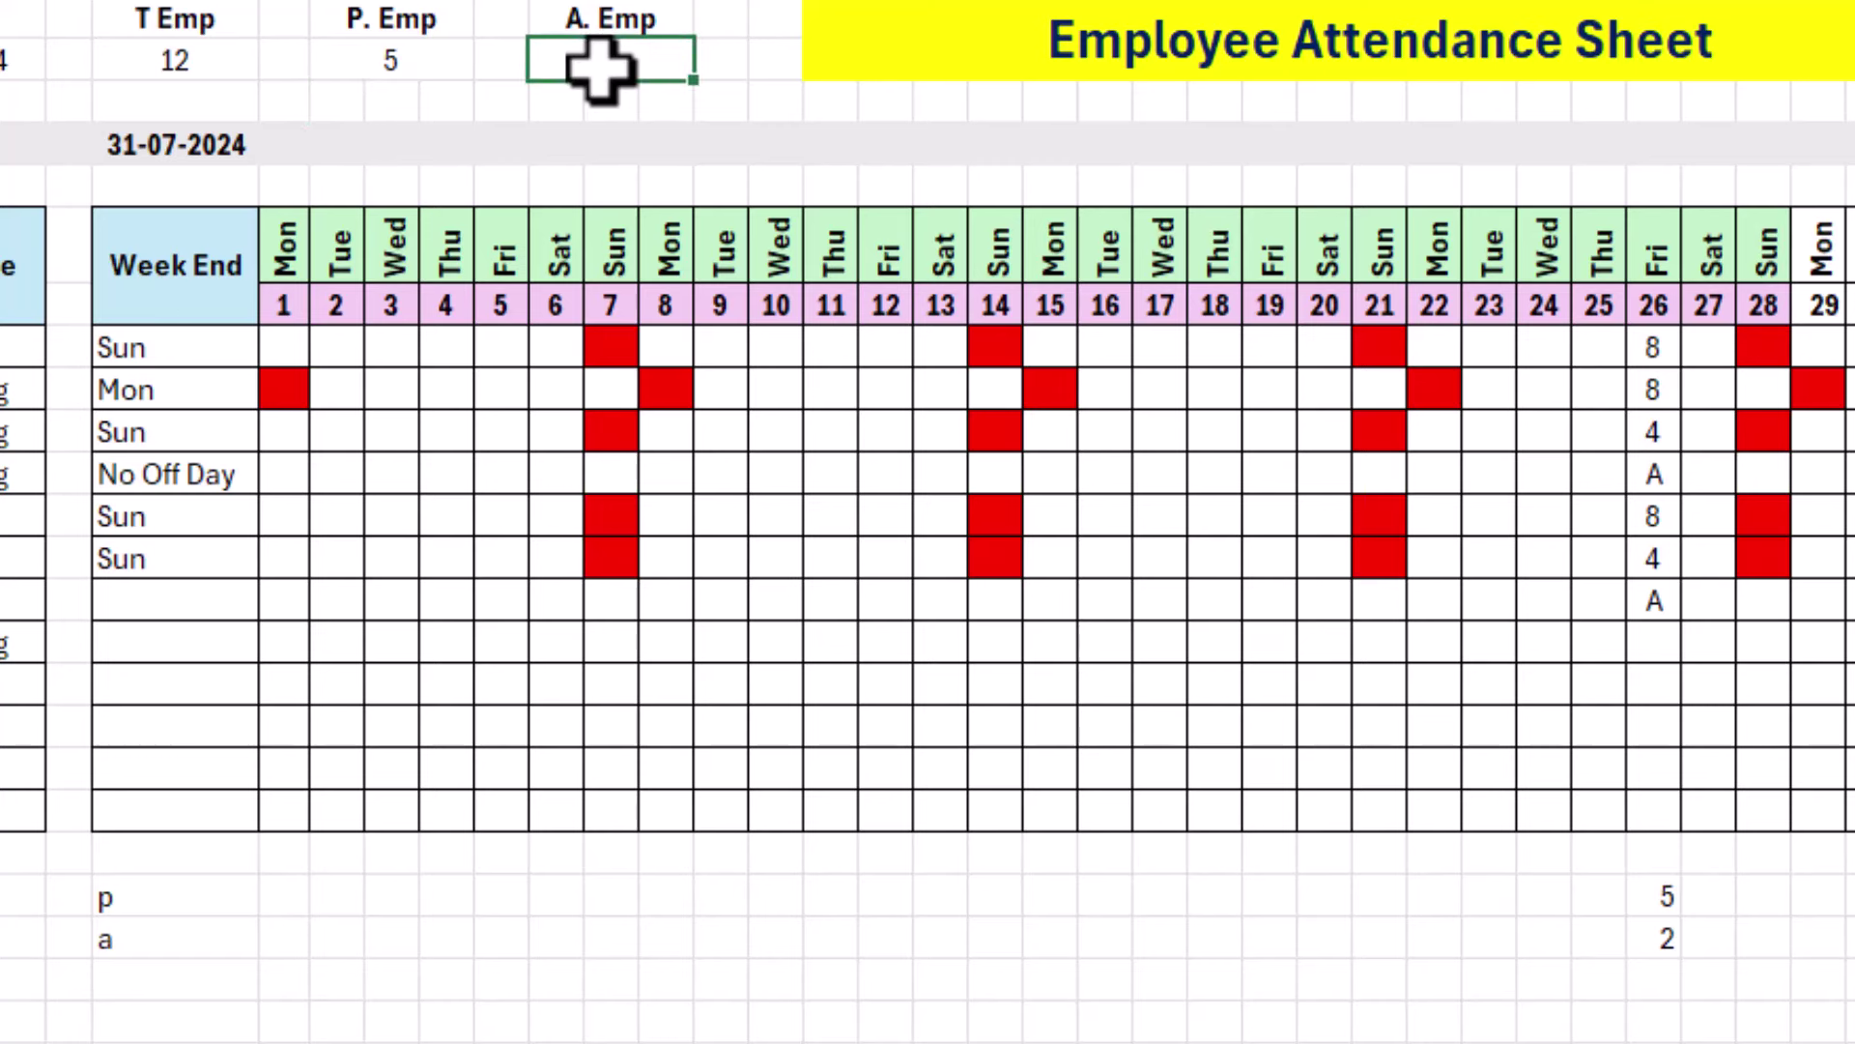
text(=sum()
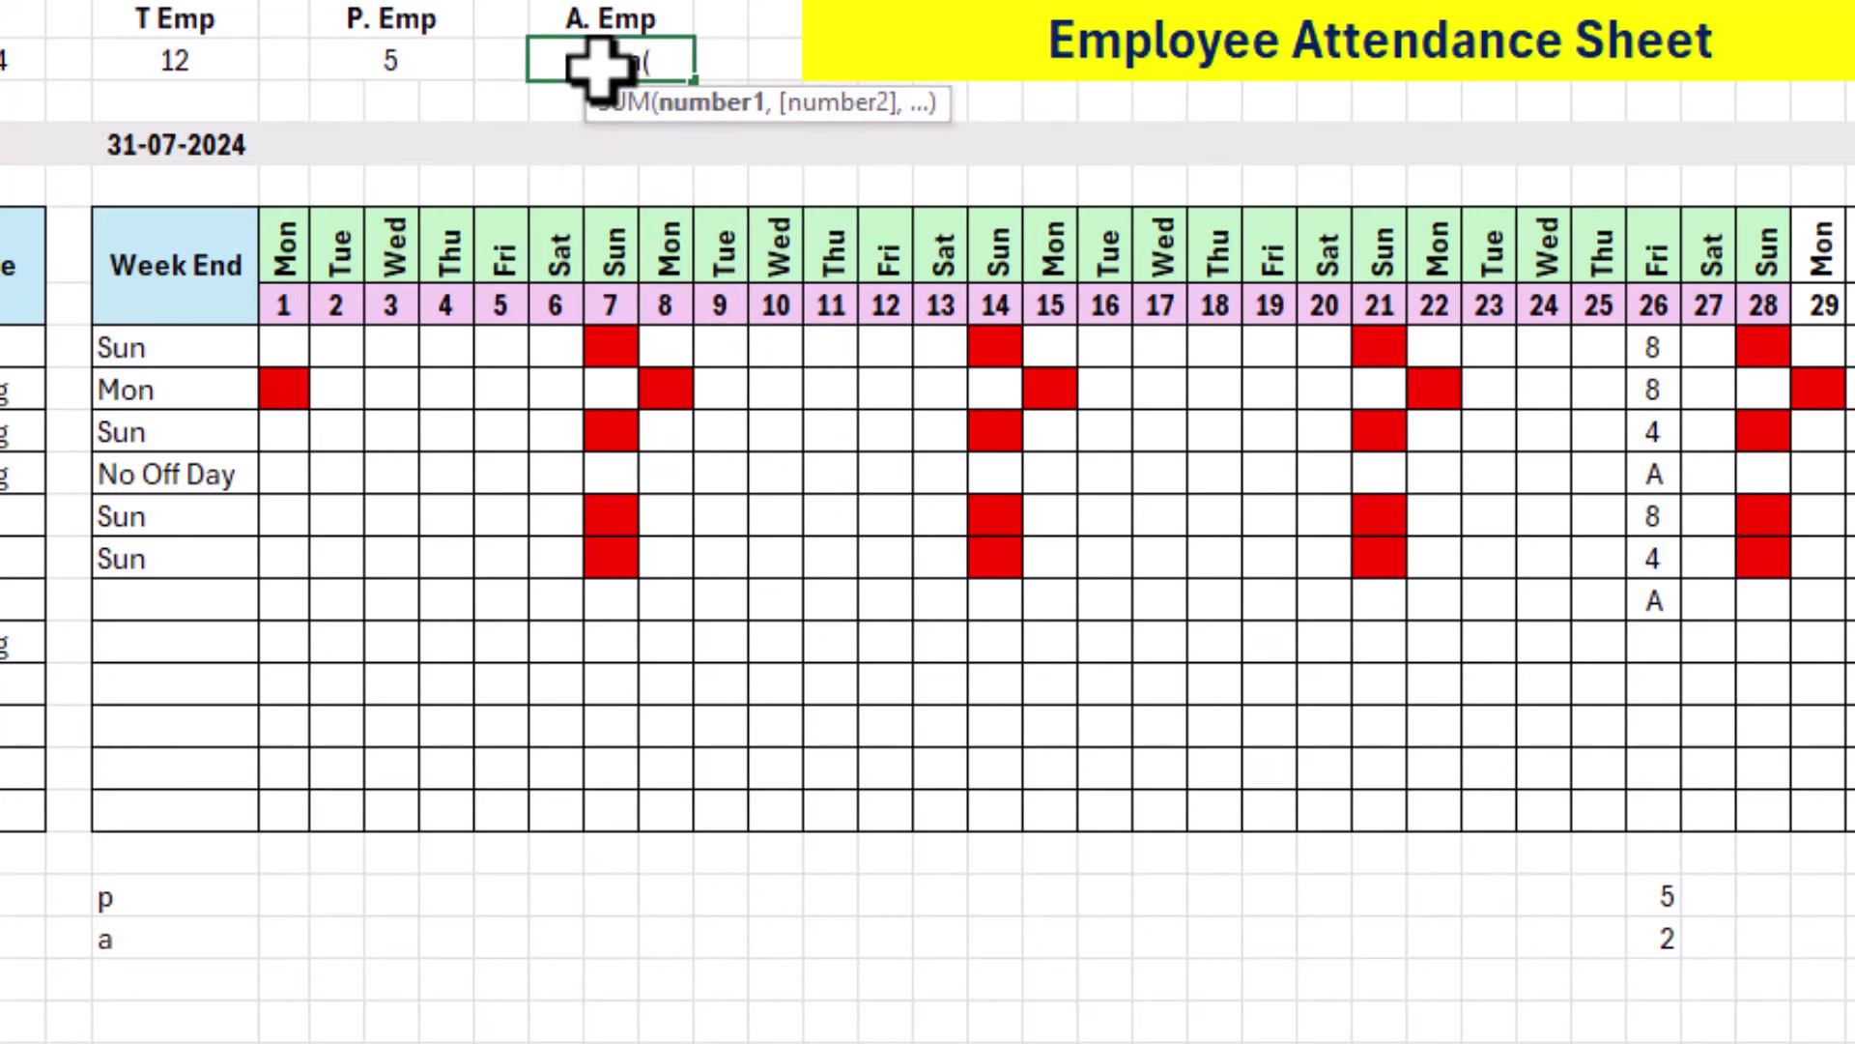
drag(290, 937, 1850, 943)
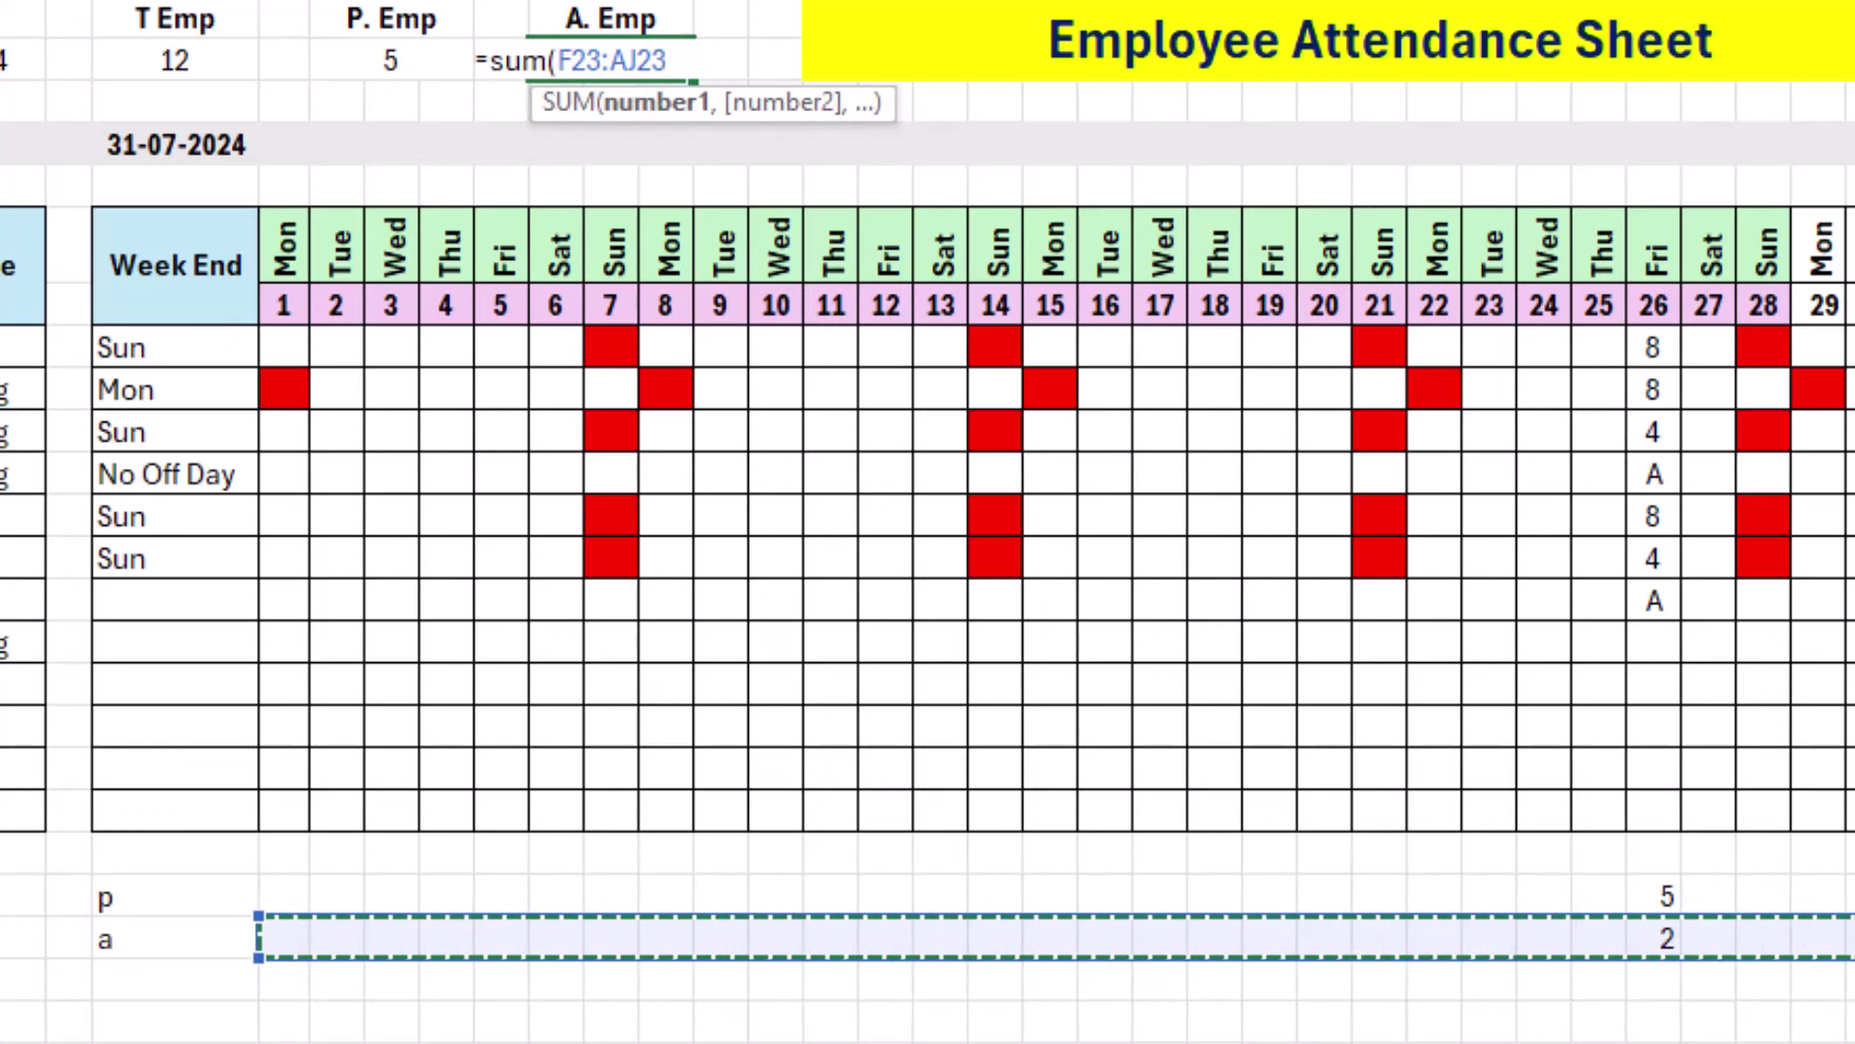
key(Return)
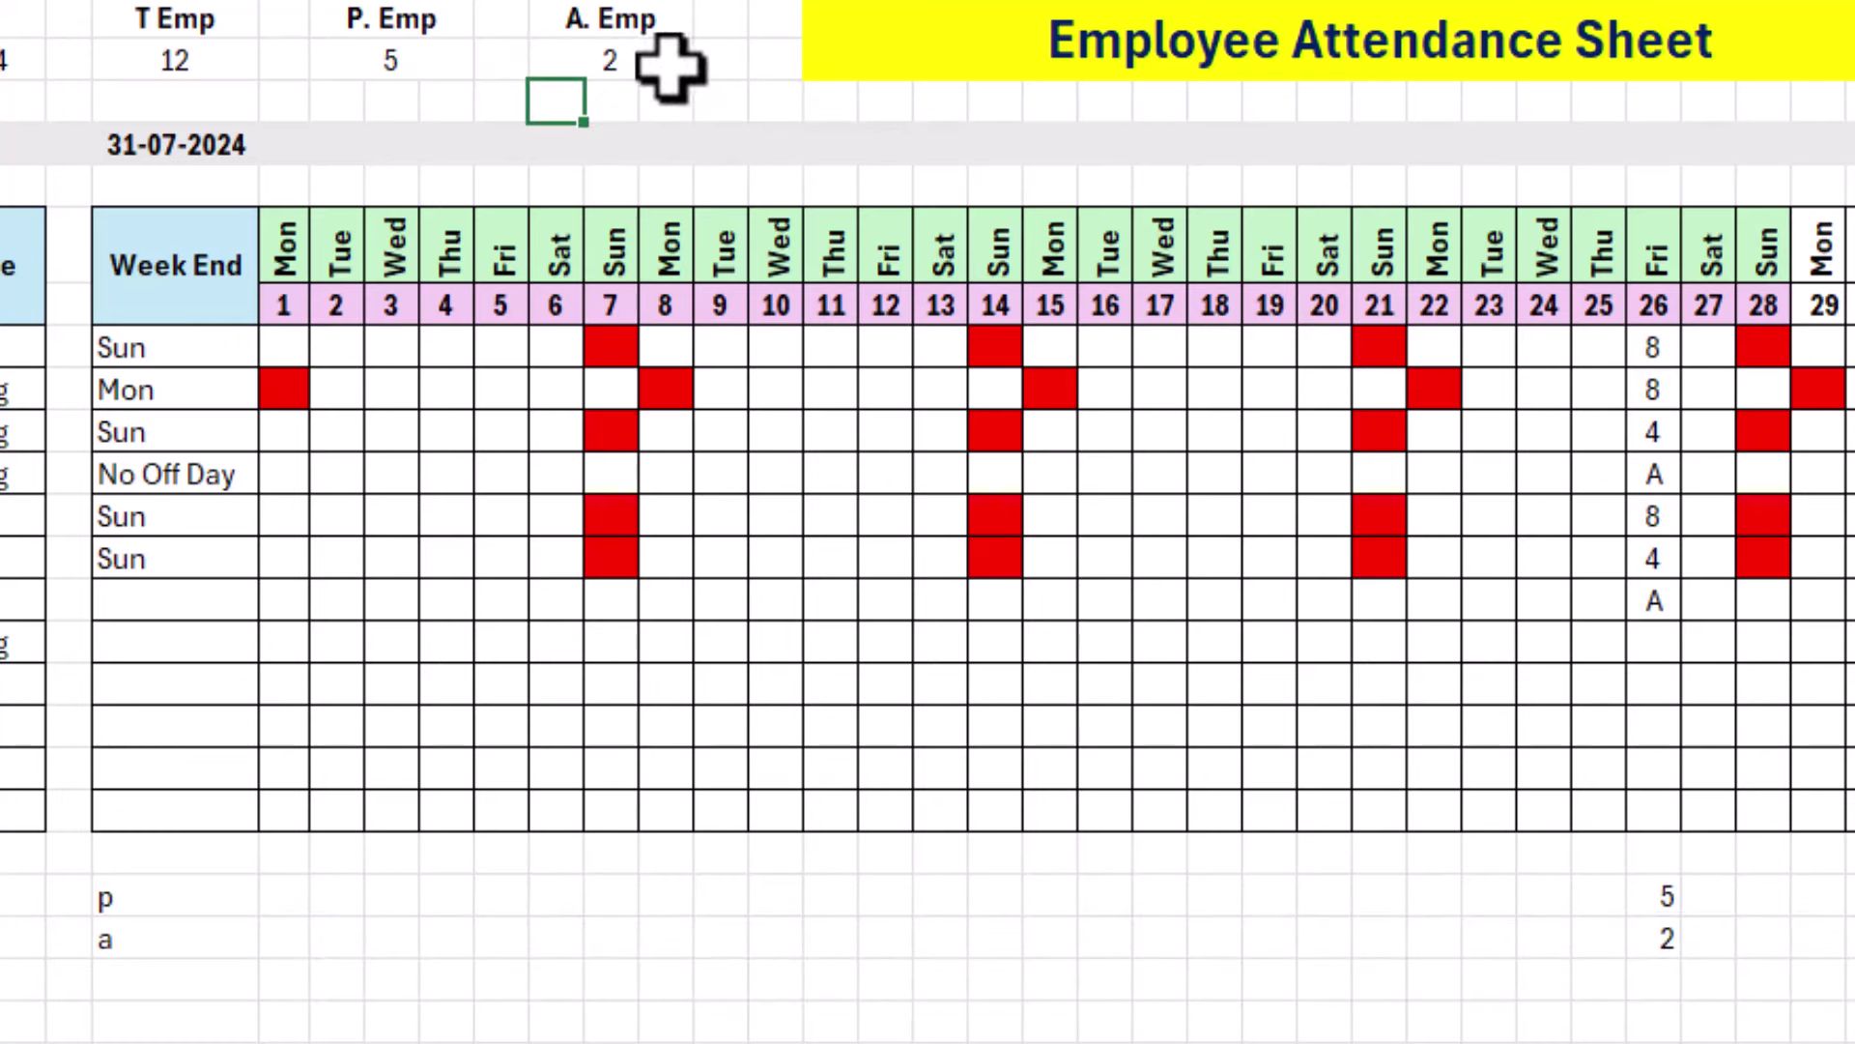
click(594, 64)
click(396, 70)
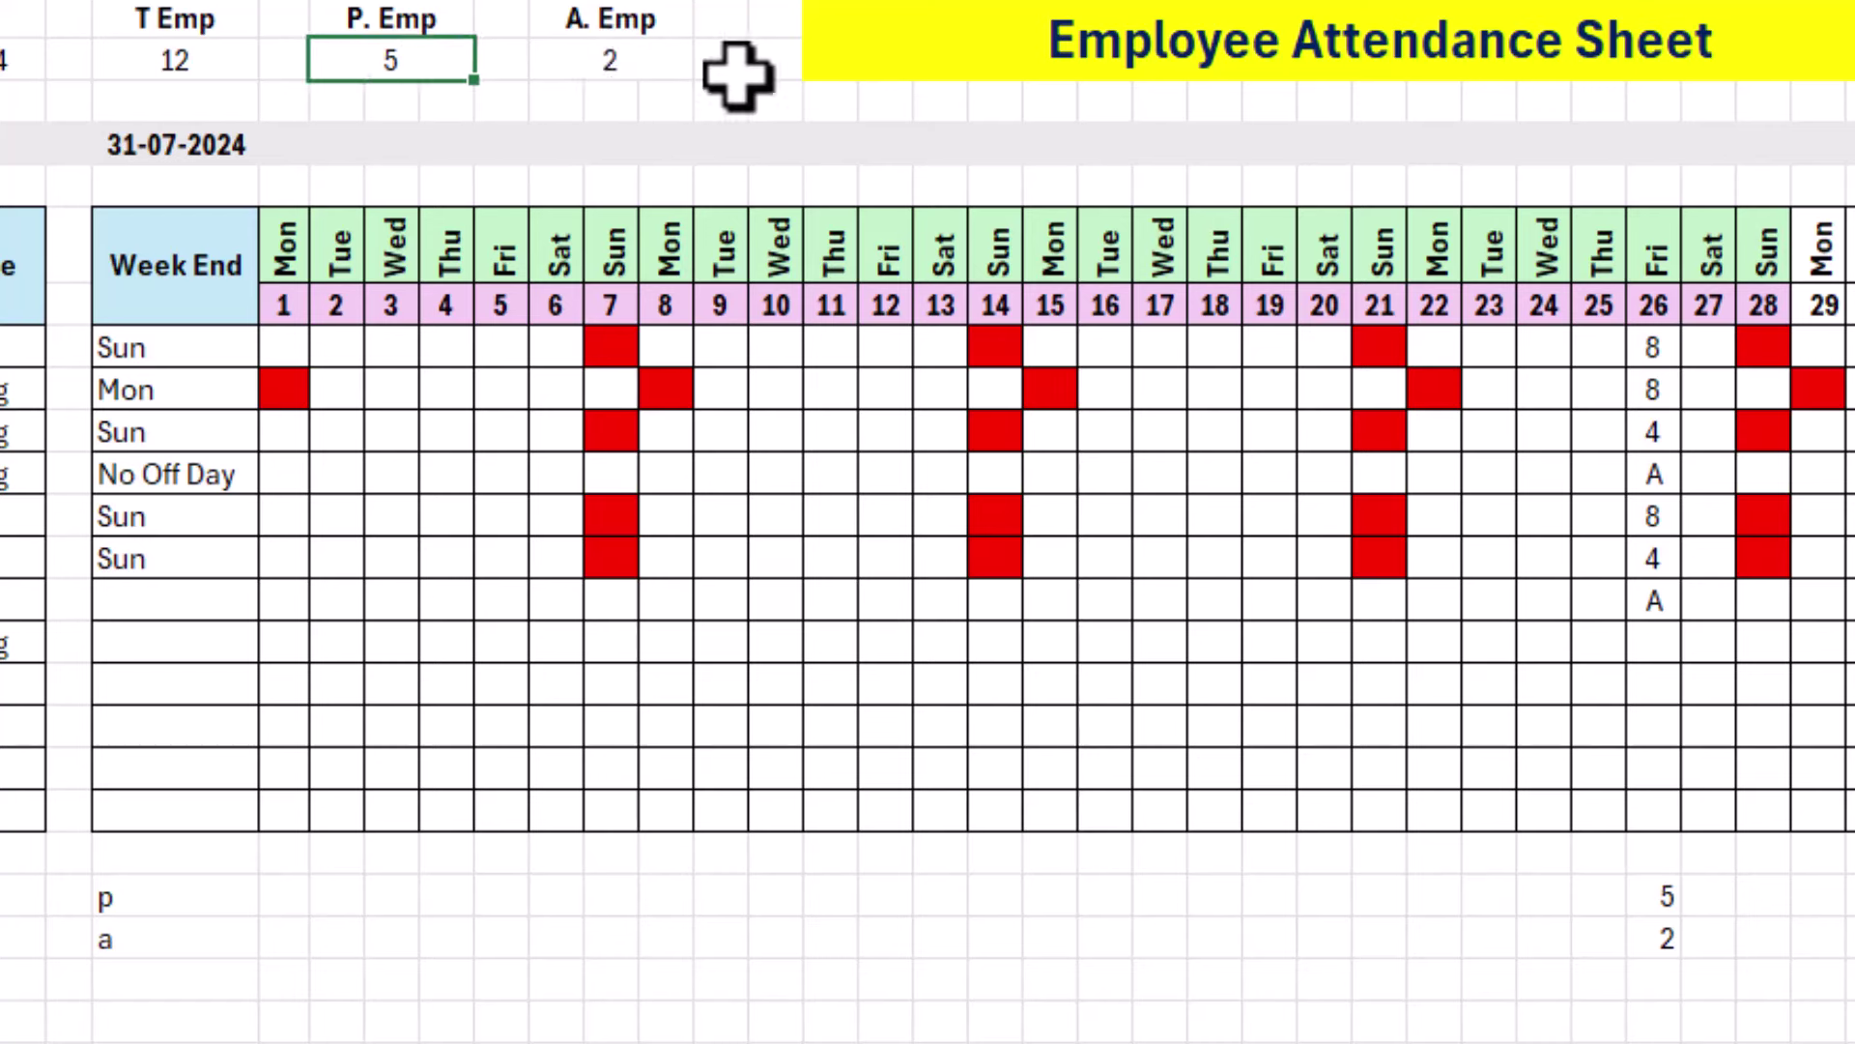
Enter 8 for employees 108 to 112 on day 26 and check the P. Emp and A. Emp totals.
click(1655, 642)
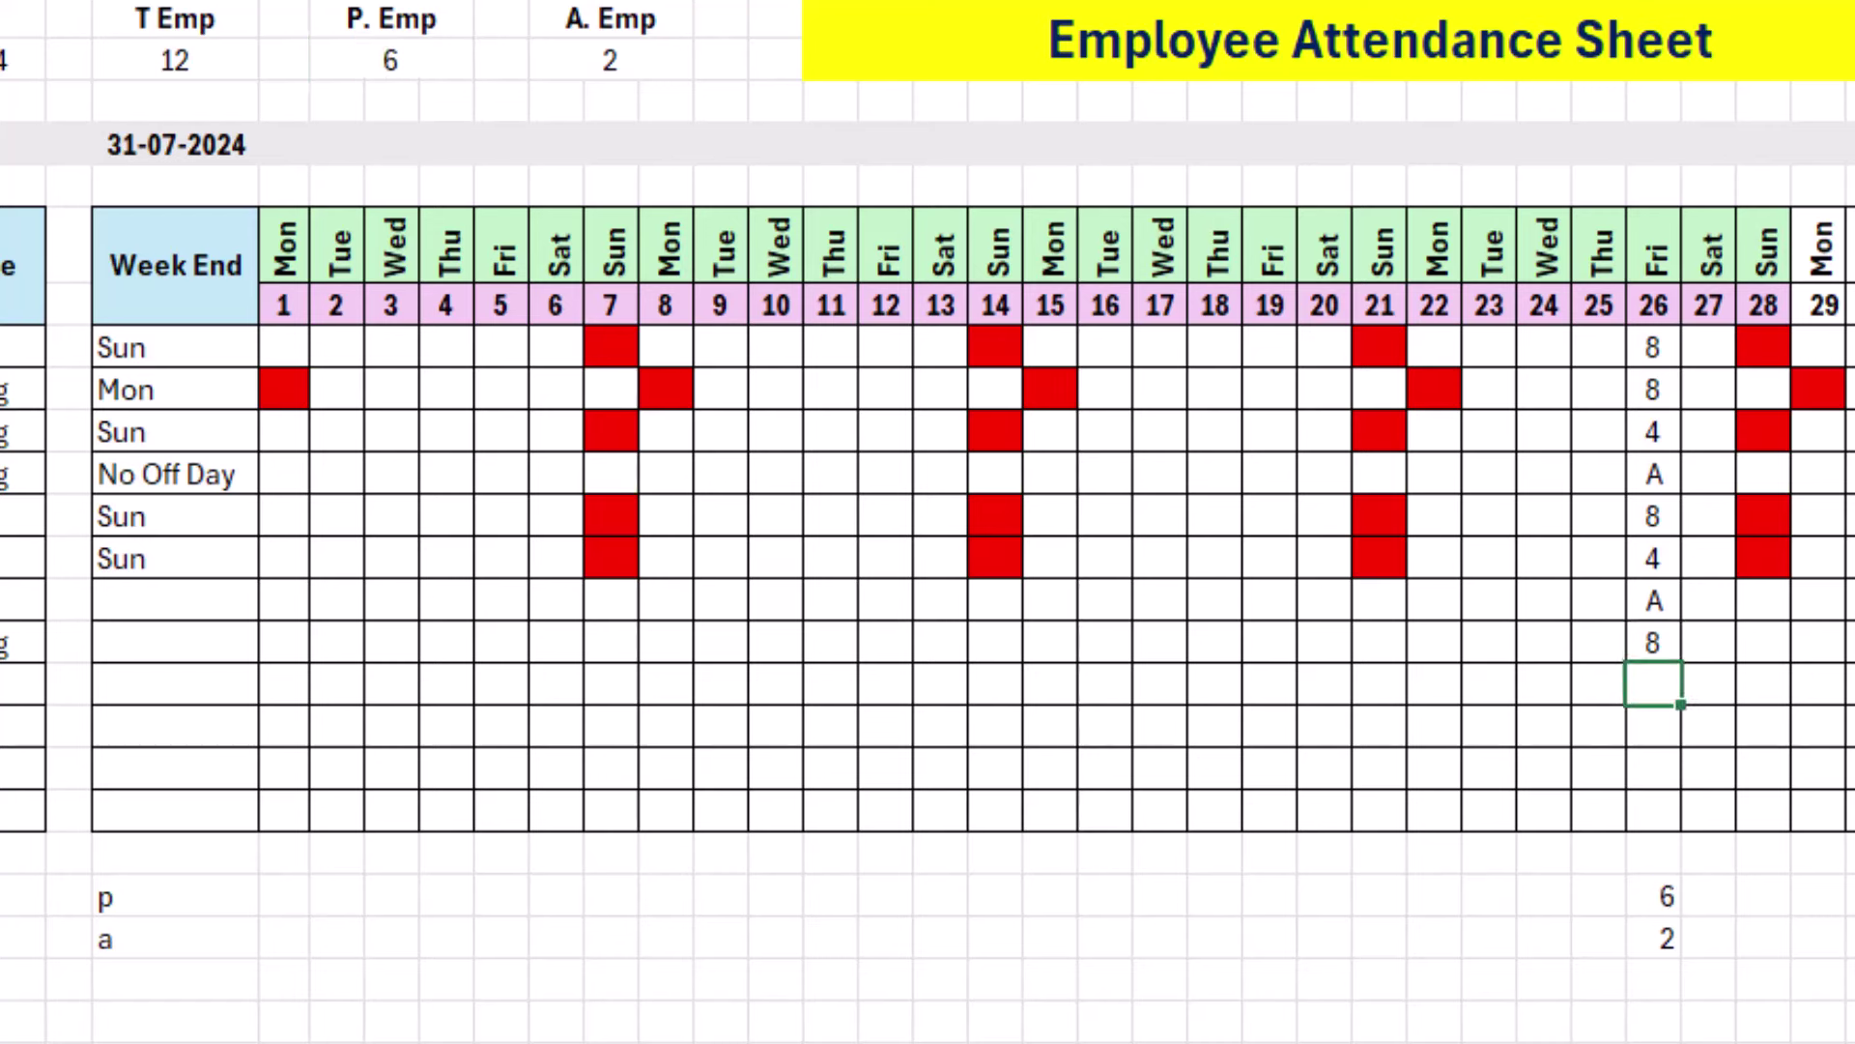
text(8)
key(Return)
text(8)
key(Return)
text(8)
key(Return)
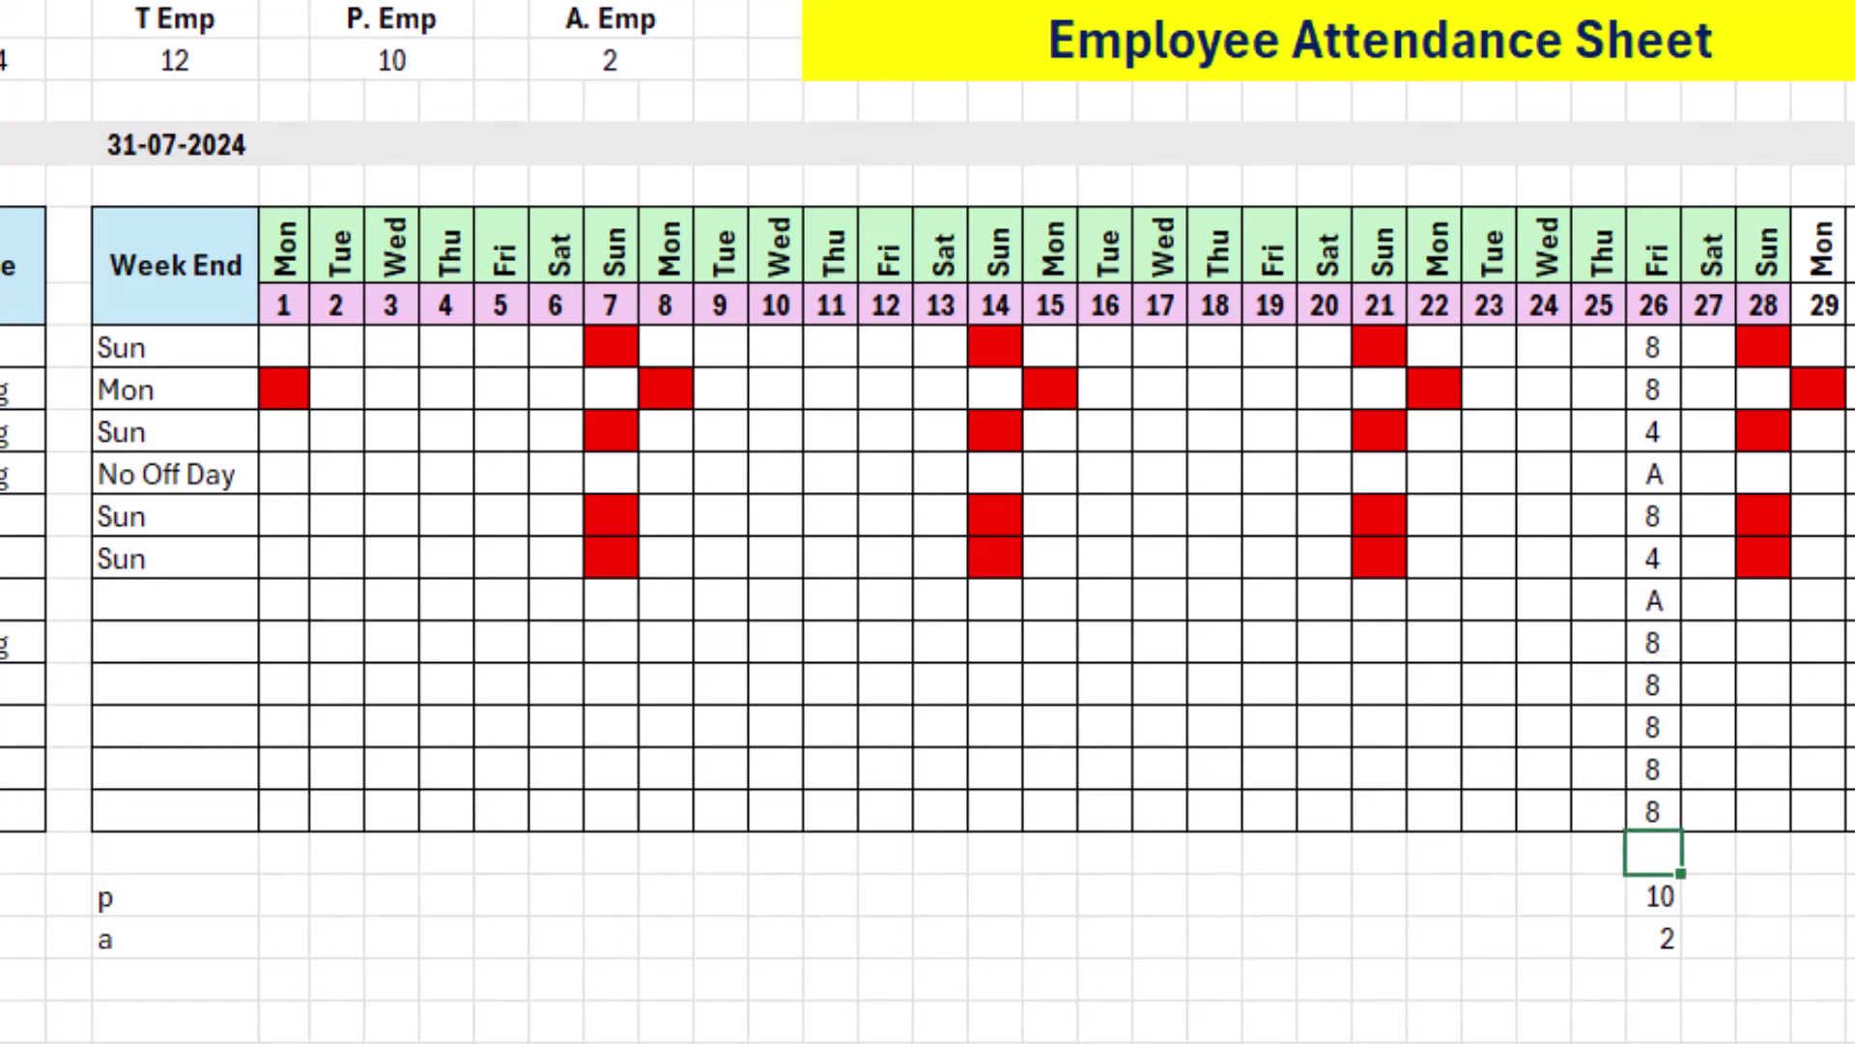
click(387, 61)
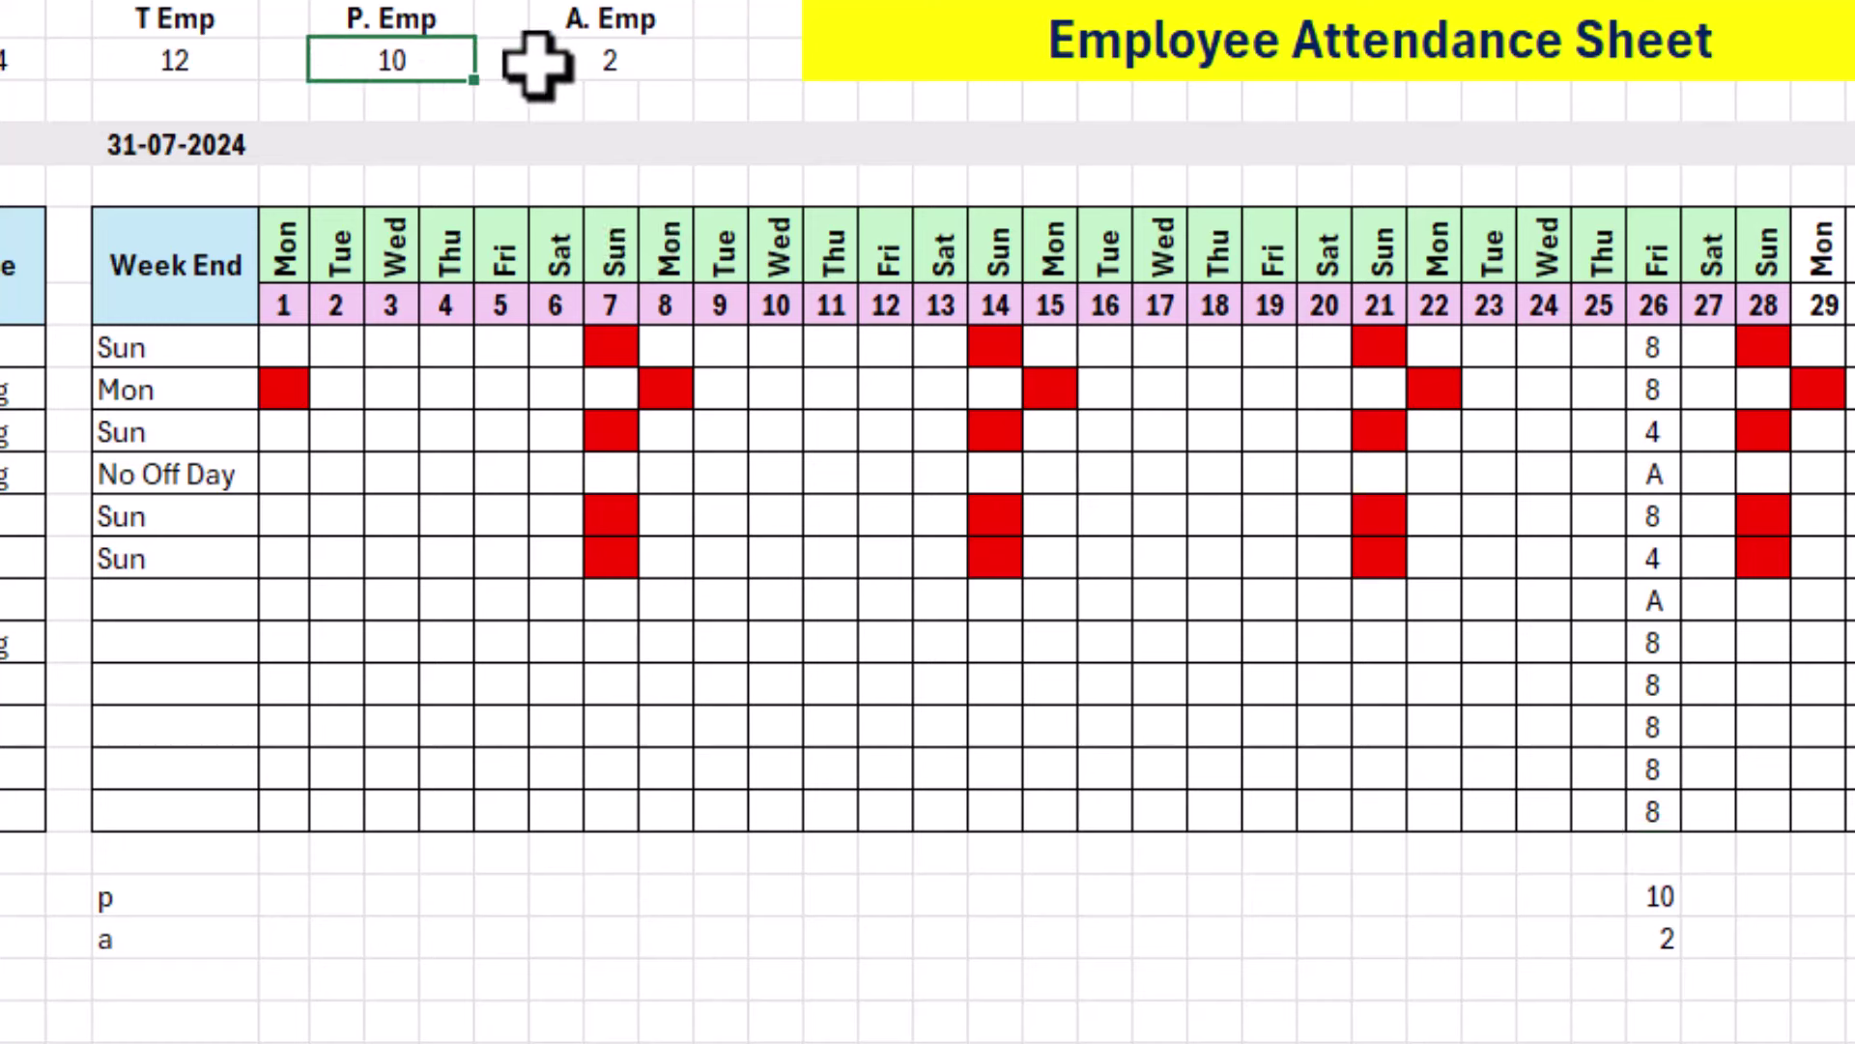
click(599, 60)
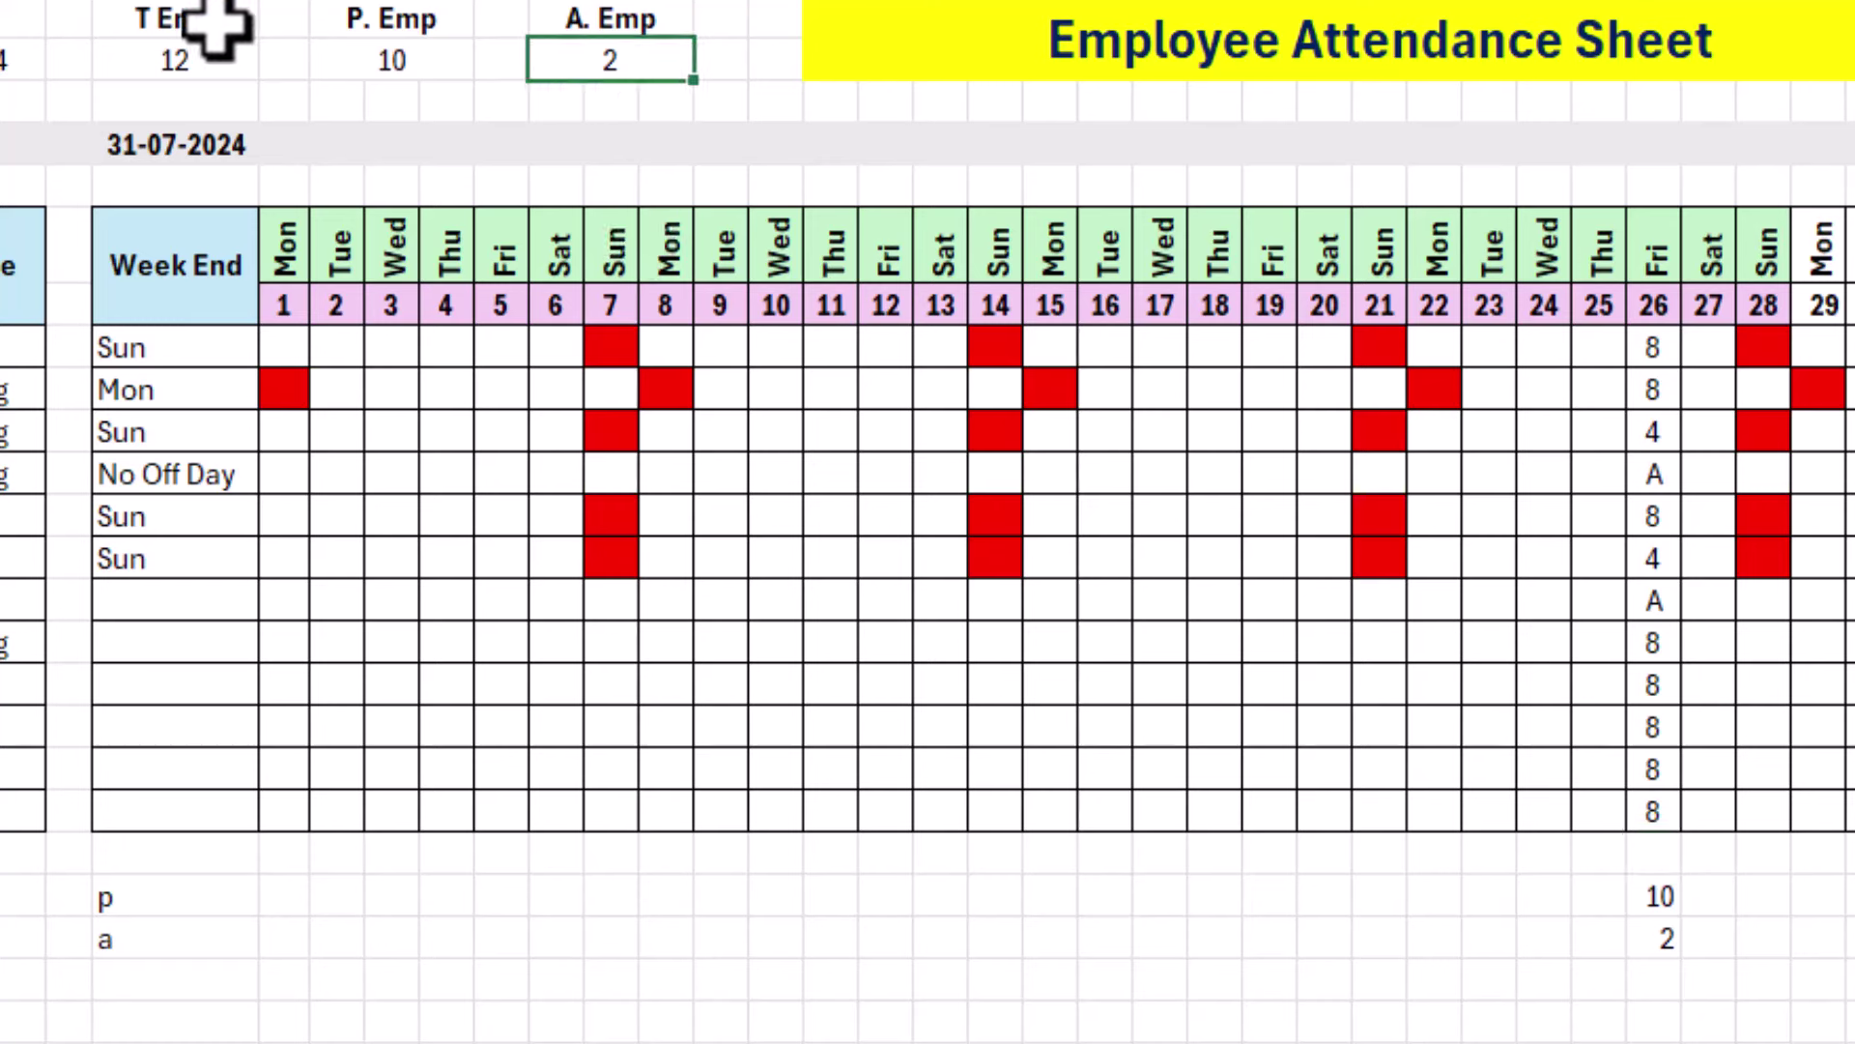
Fill the T Emp heading and its value cell with light green.
drag(207, 21, 207, 49)
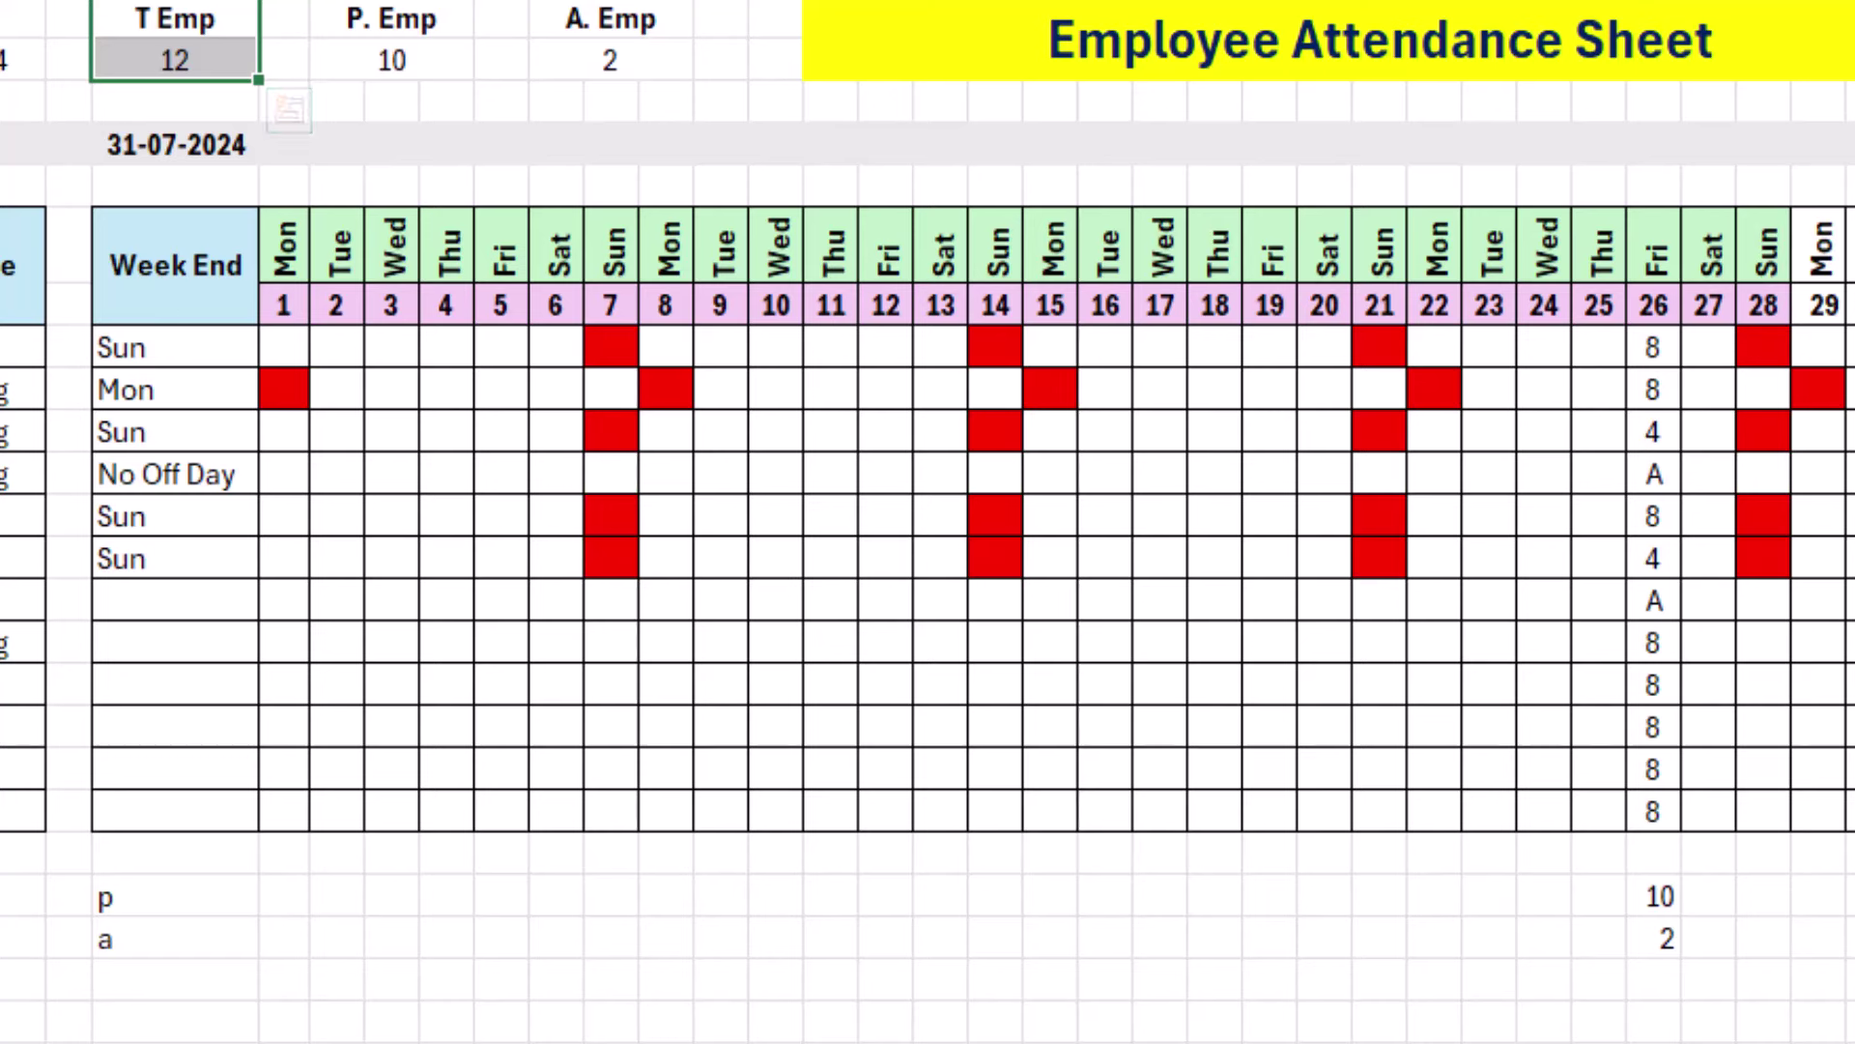
key(alt+h)
key(h)
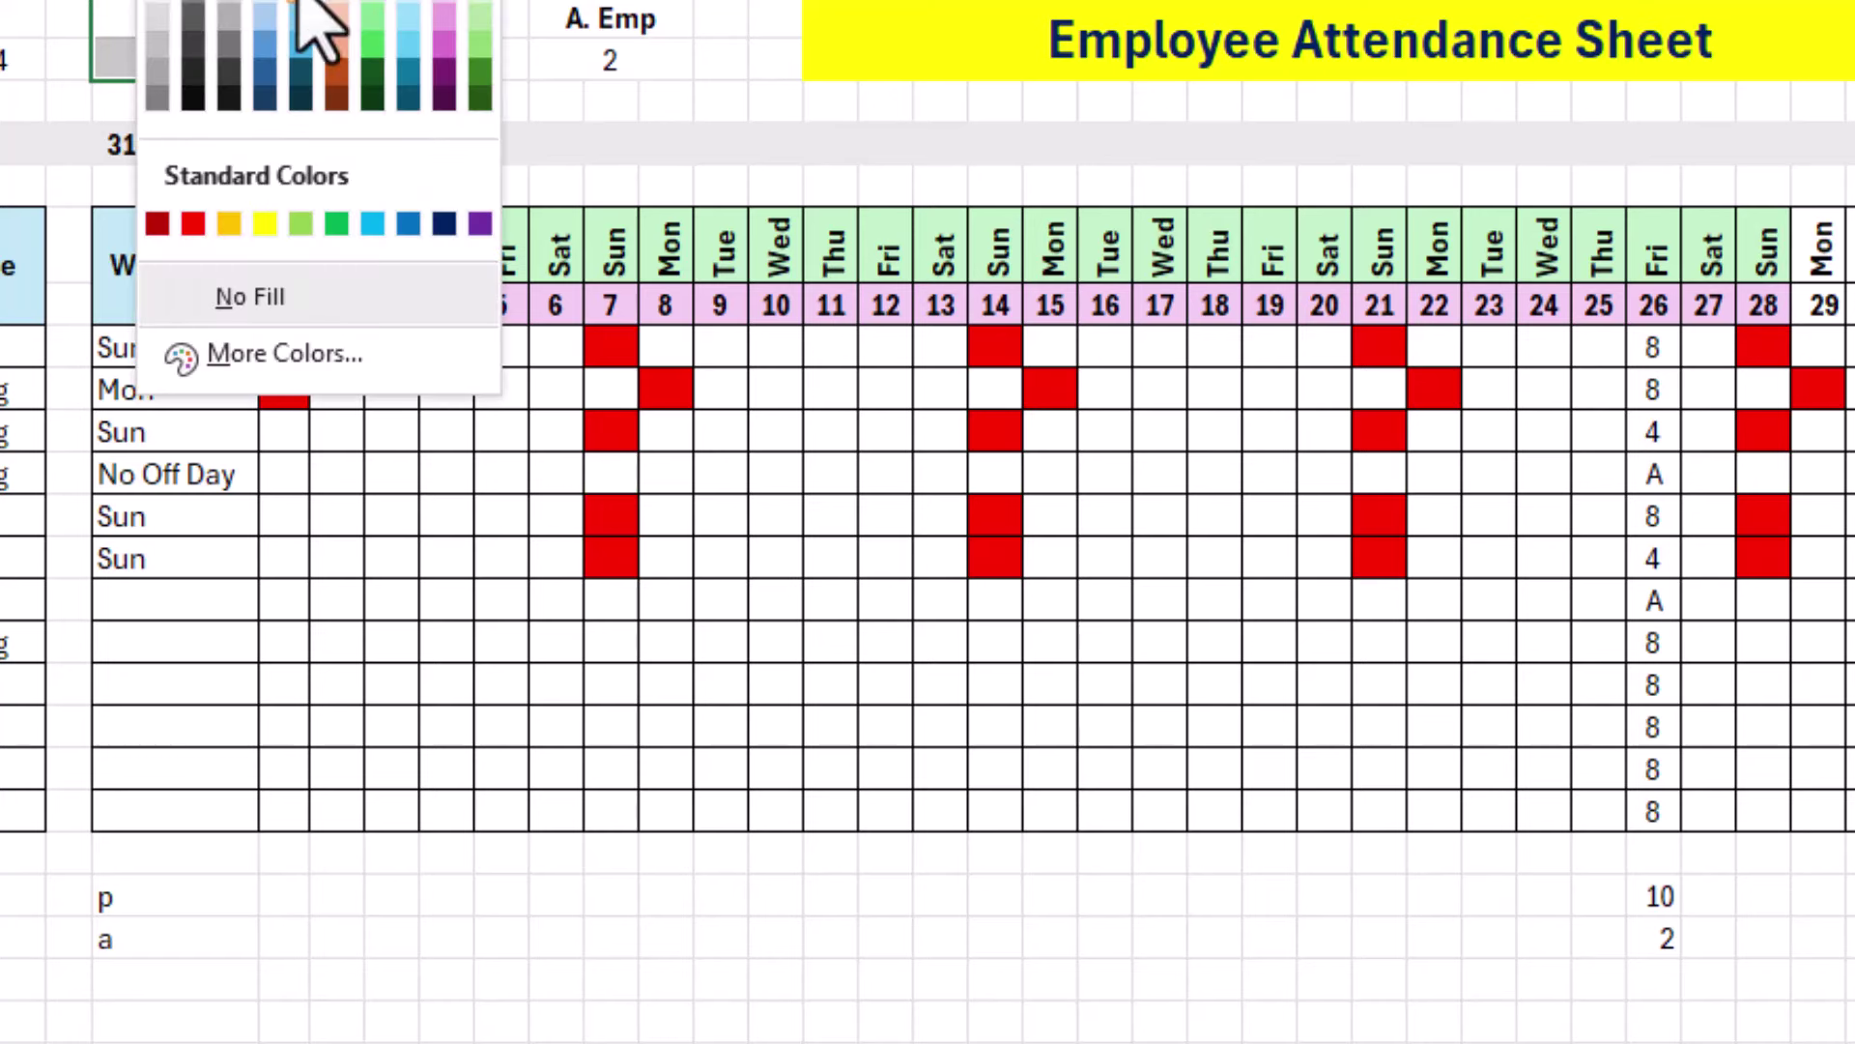
click(374, 17)
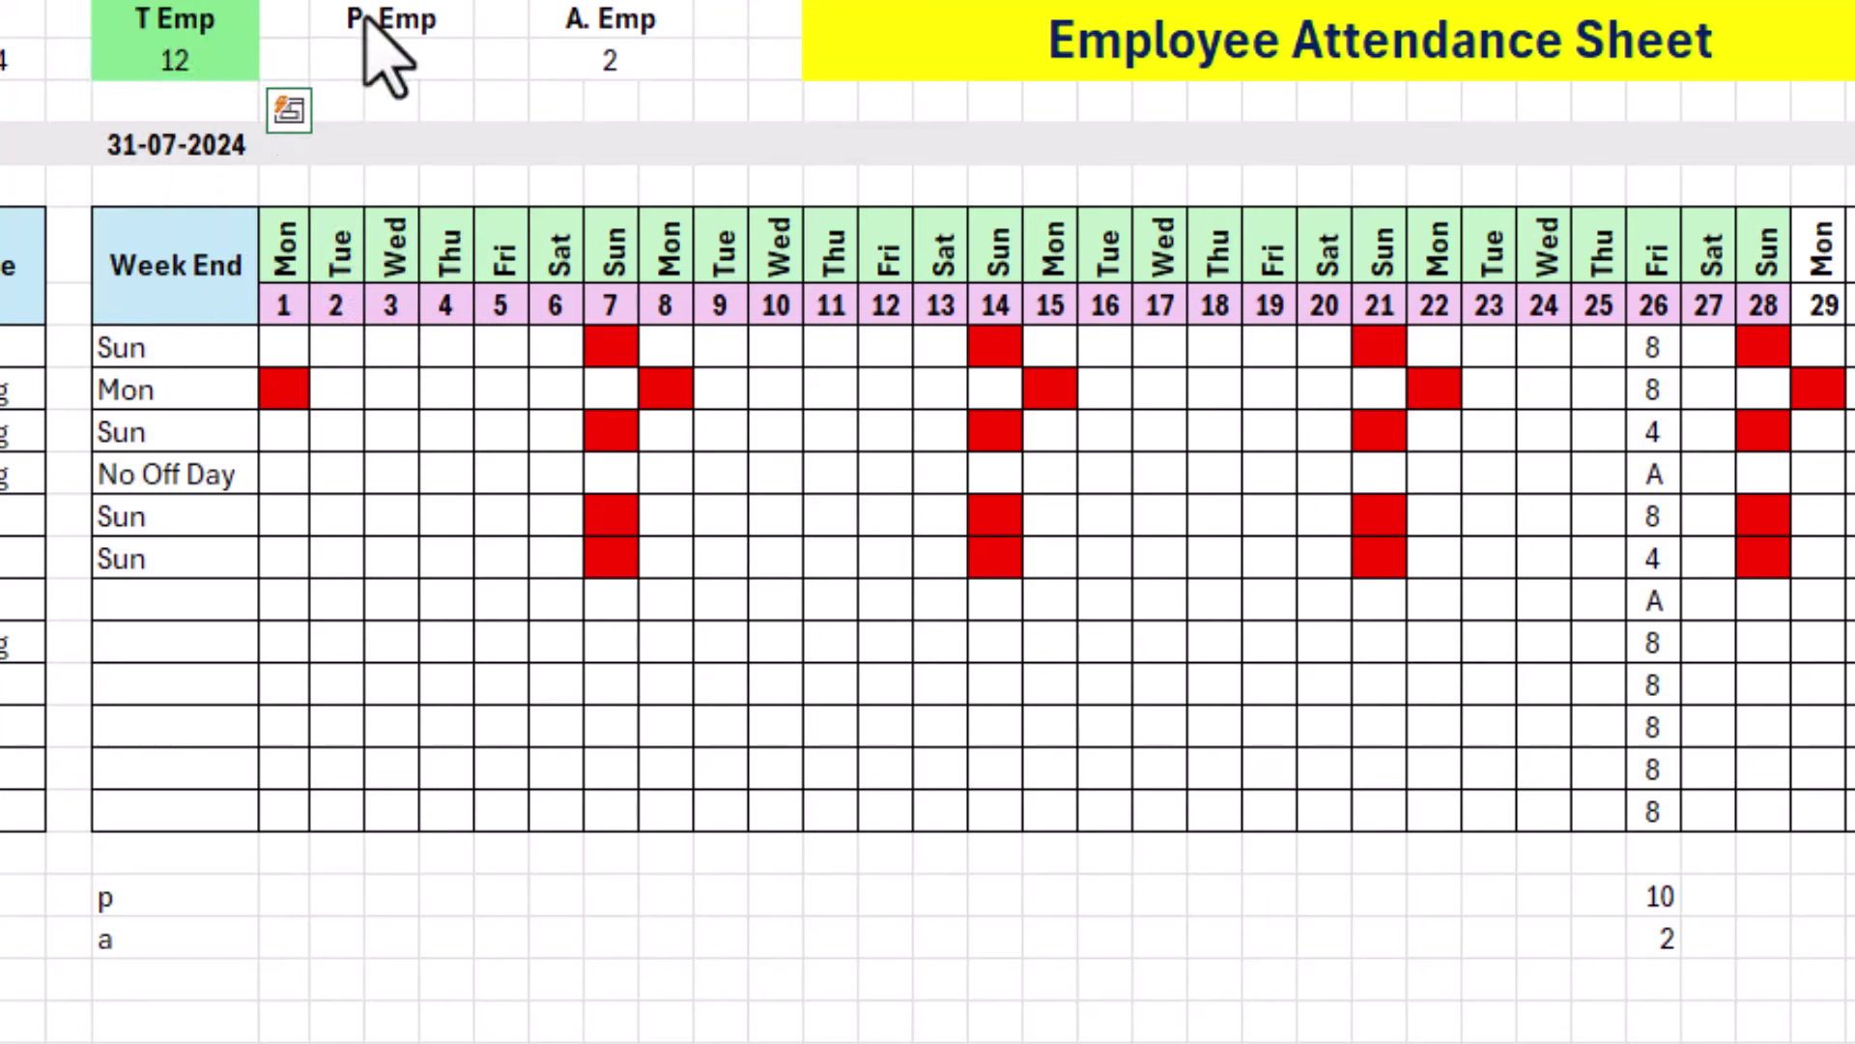
Fill the P. Emp heading and its value cell with light blue.
drag(377, 19, 387, 58)
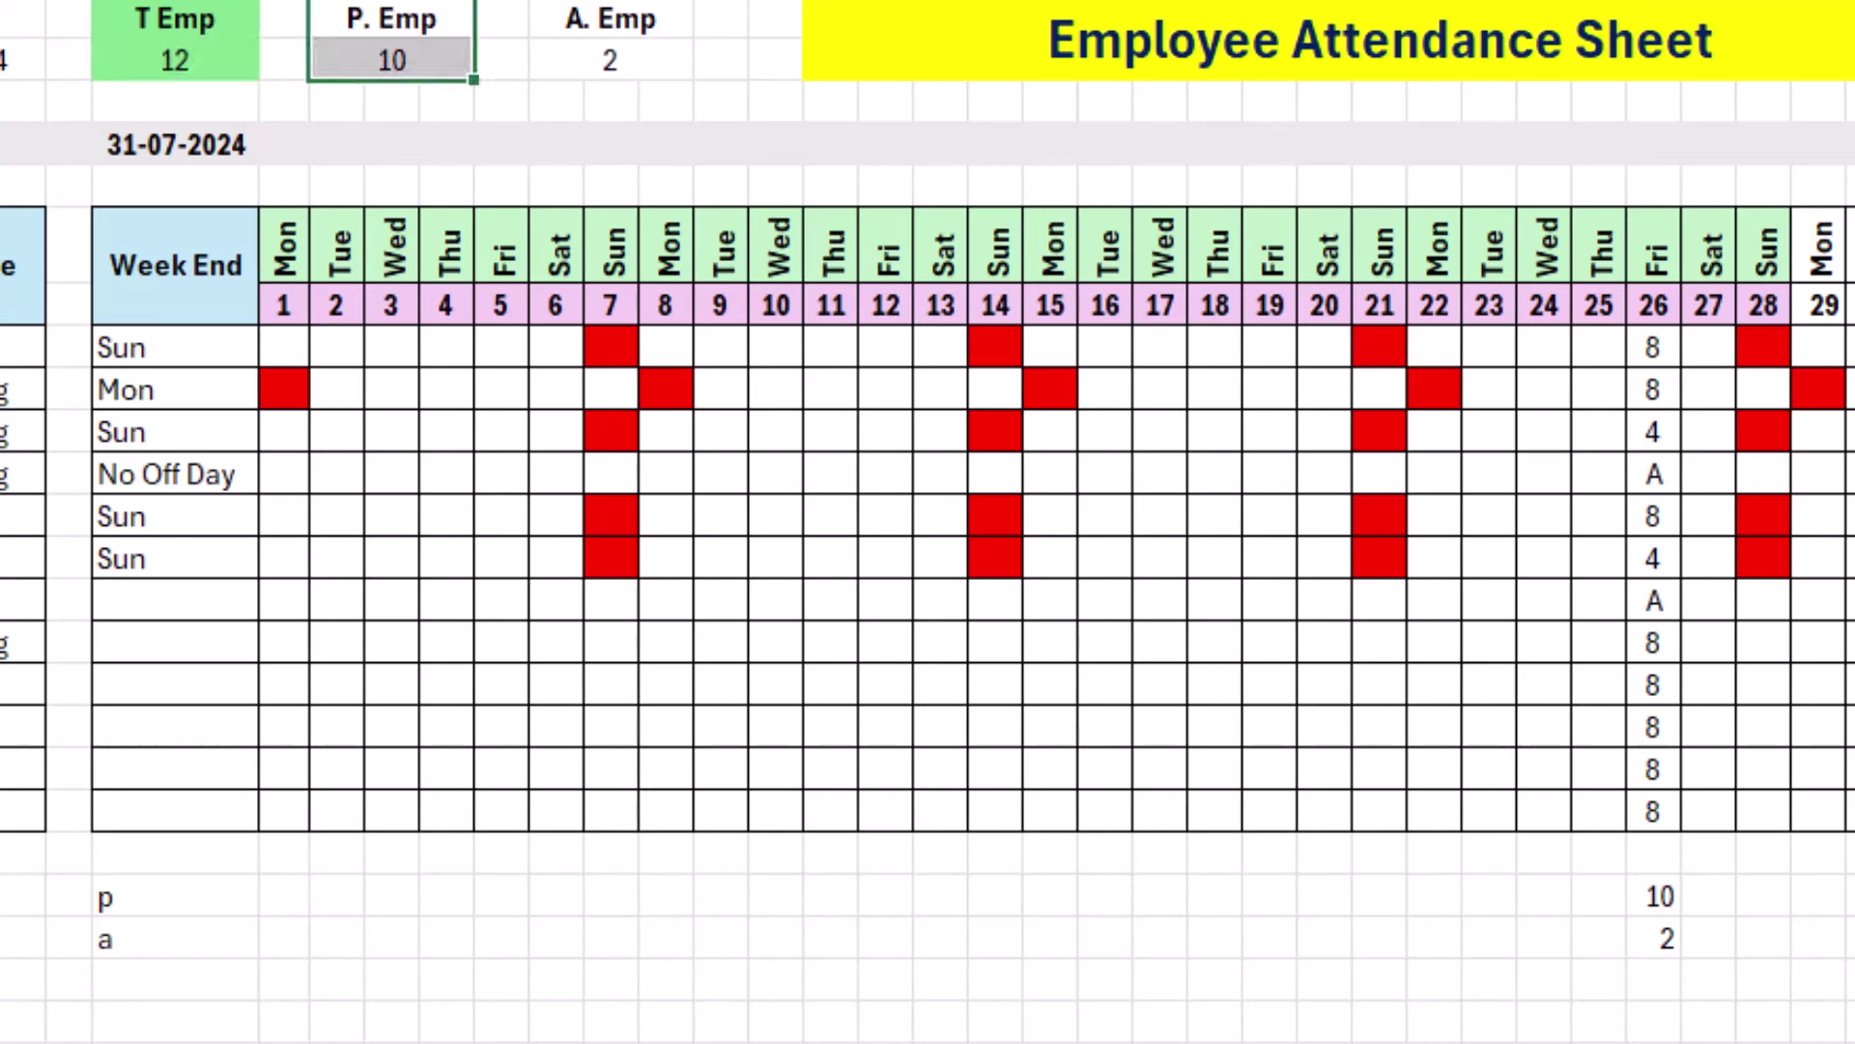
key(alt+h)
key(h)
click(378, 224)
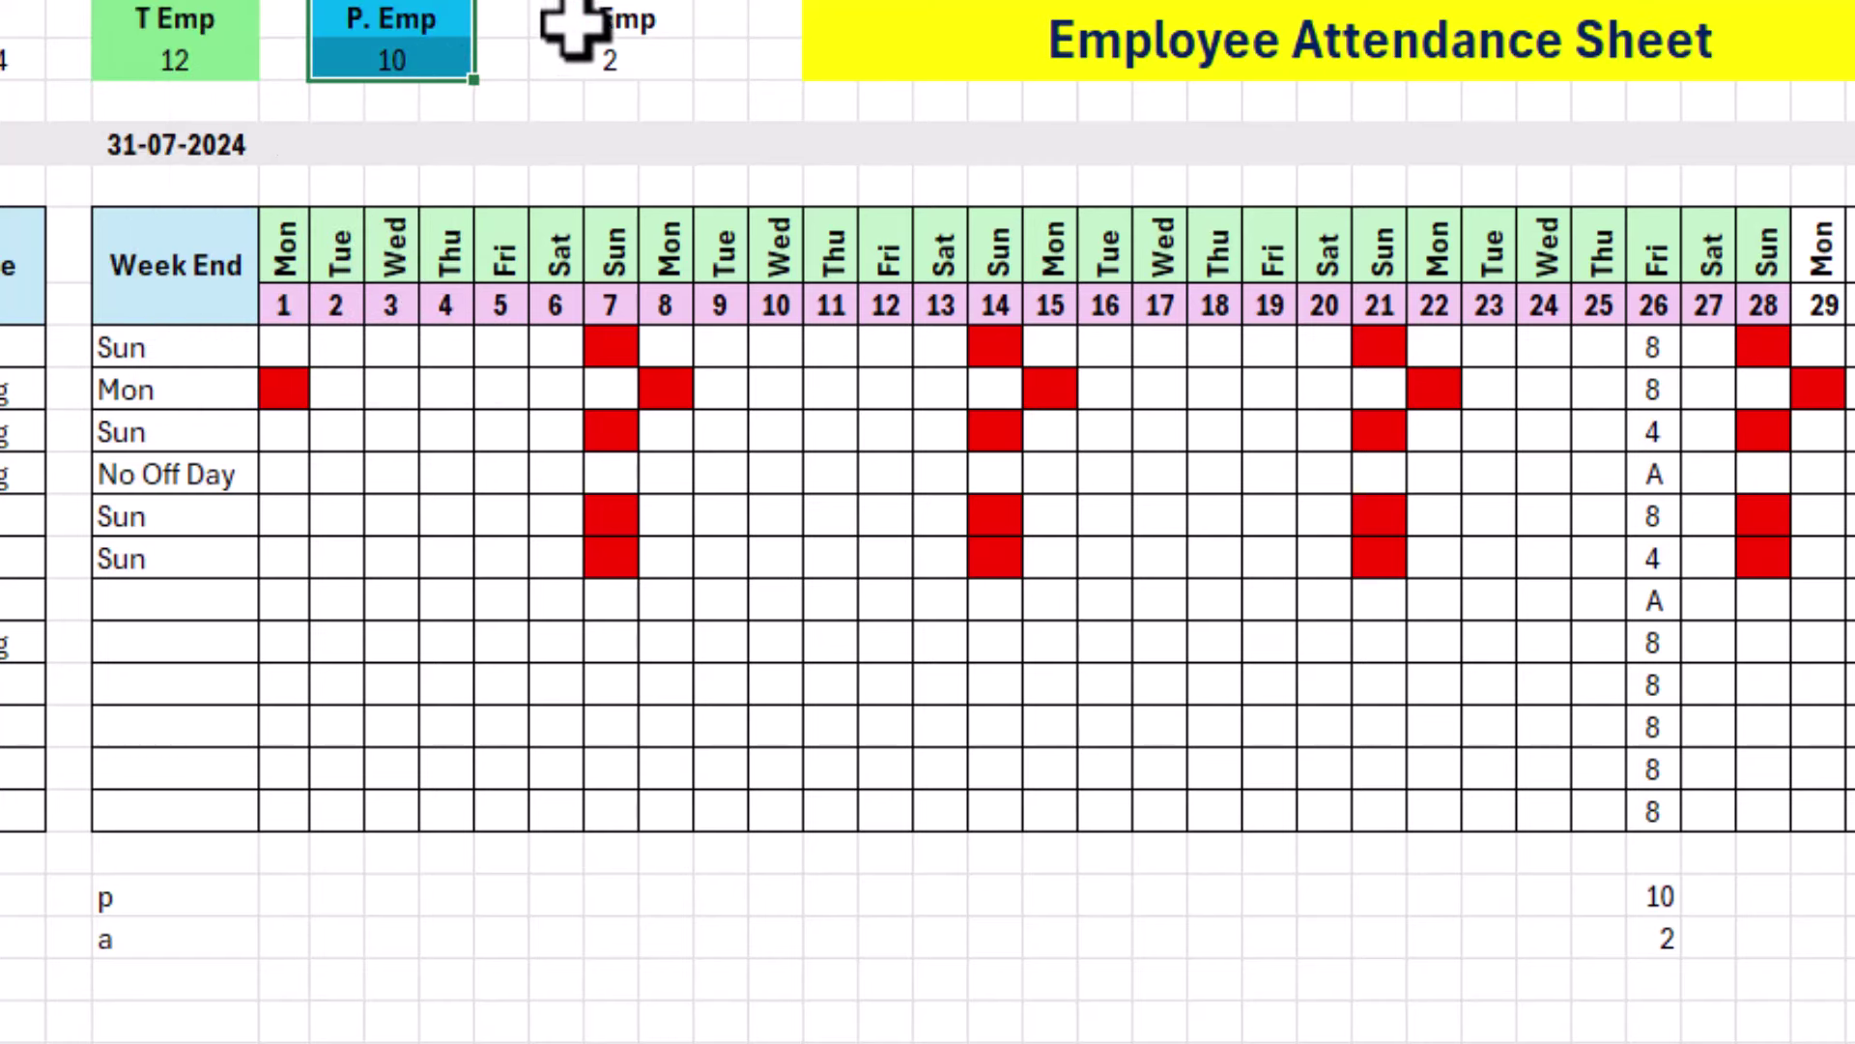
Fill the A. Emp heading and its value cell with orange.
drag(577, 29, 584, 70)
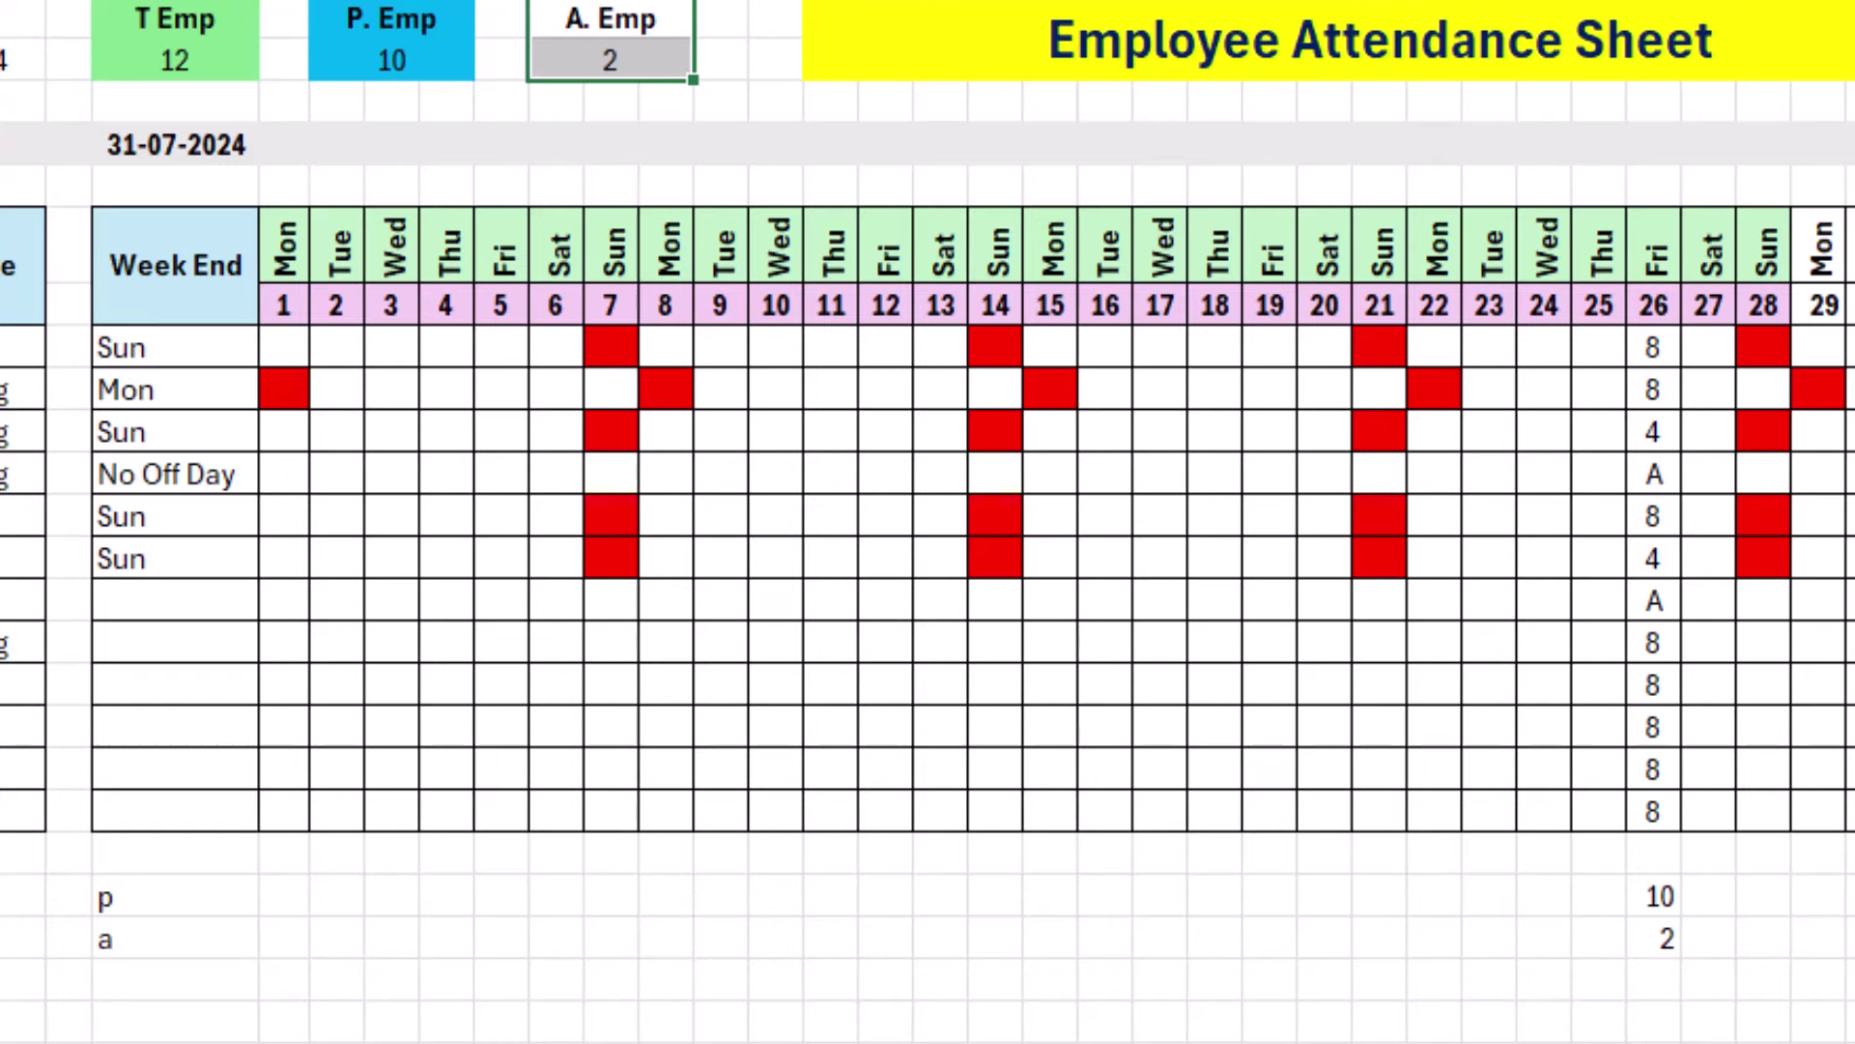
key(alt+h)
key(h)
click(228, 224)
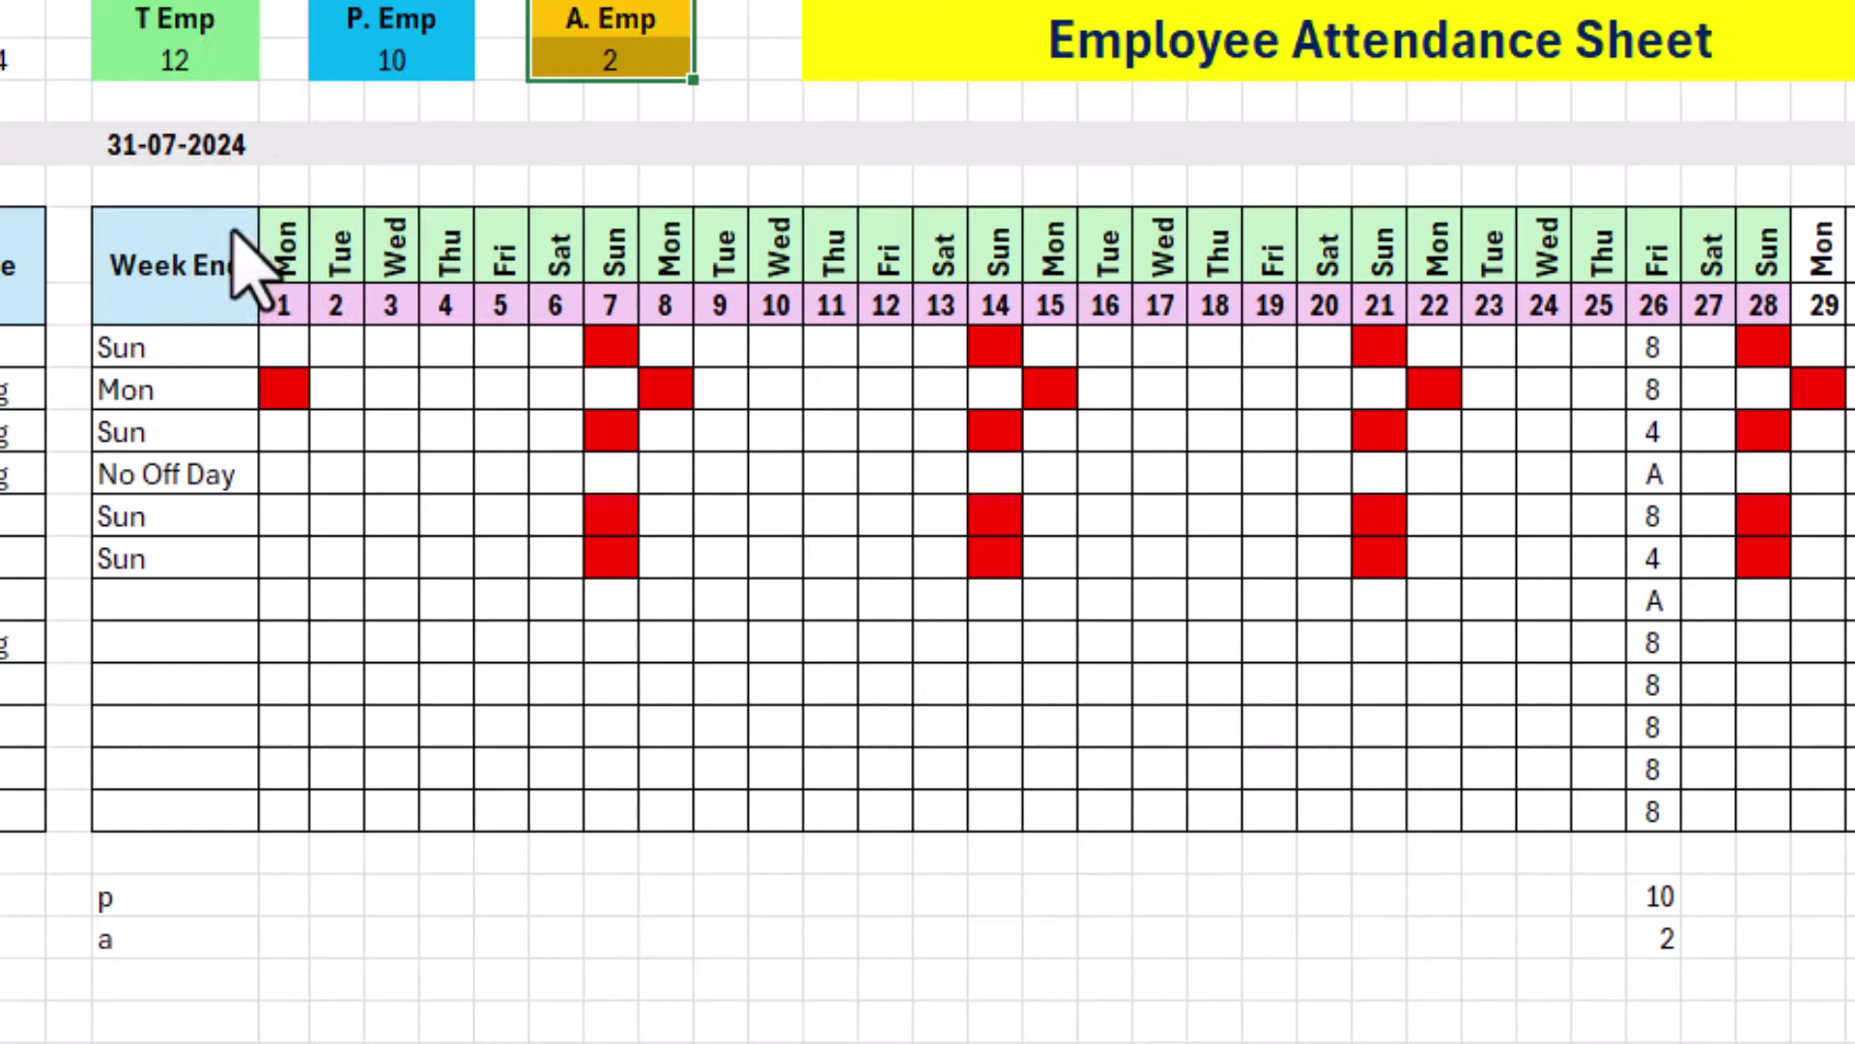
click(764, 143)
drag(131, 896, 1854, 944)
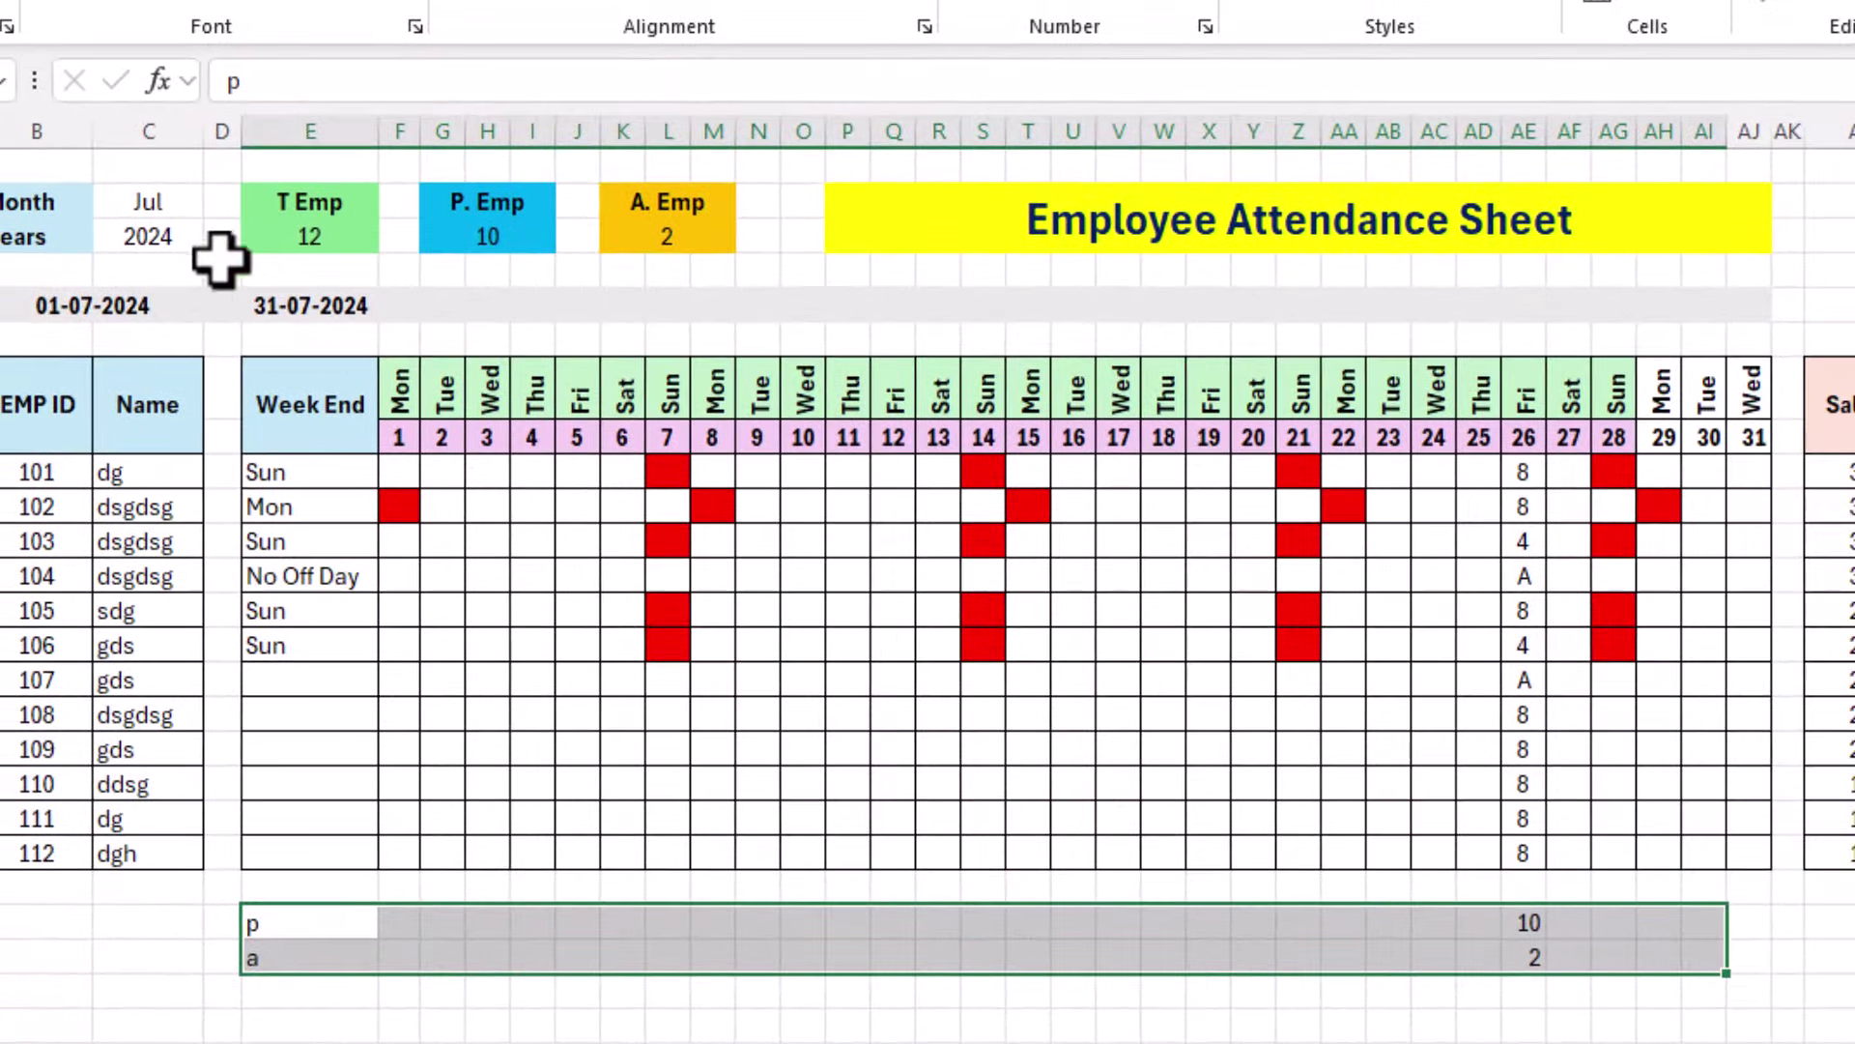
click(286, 166)
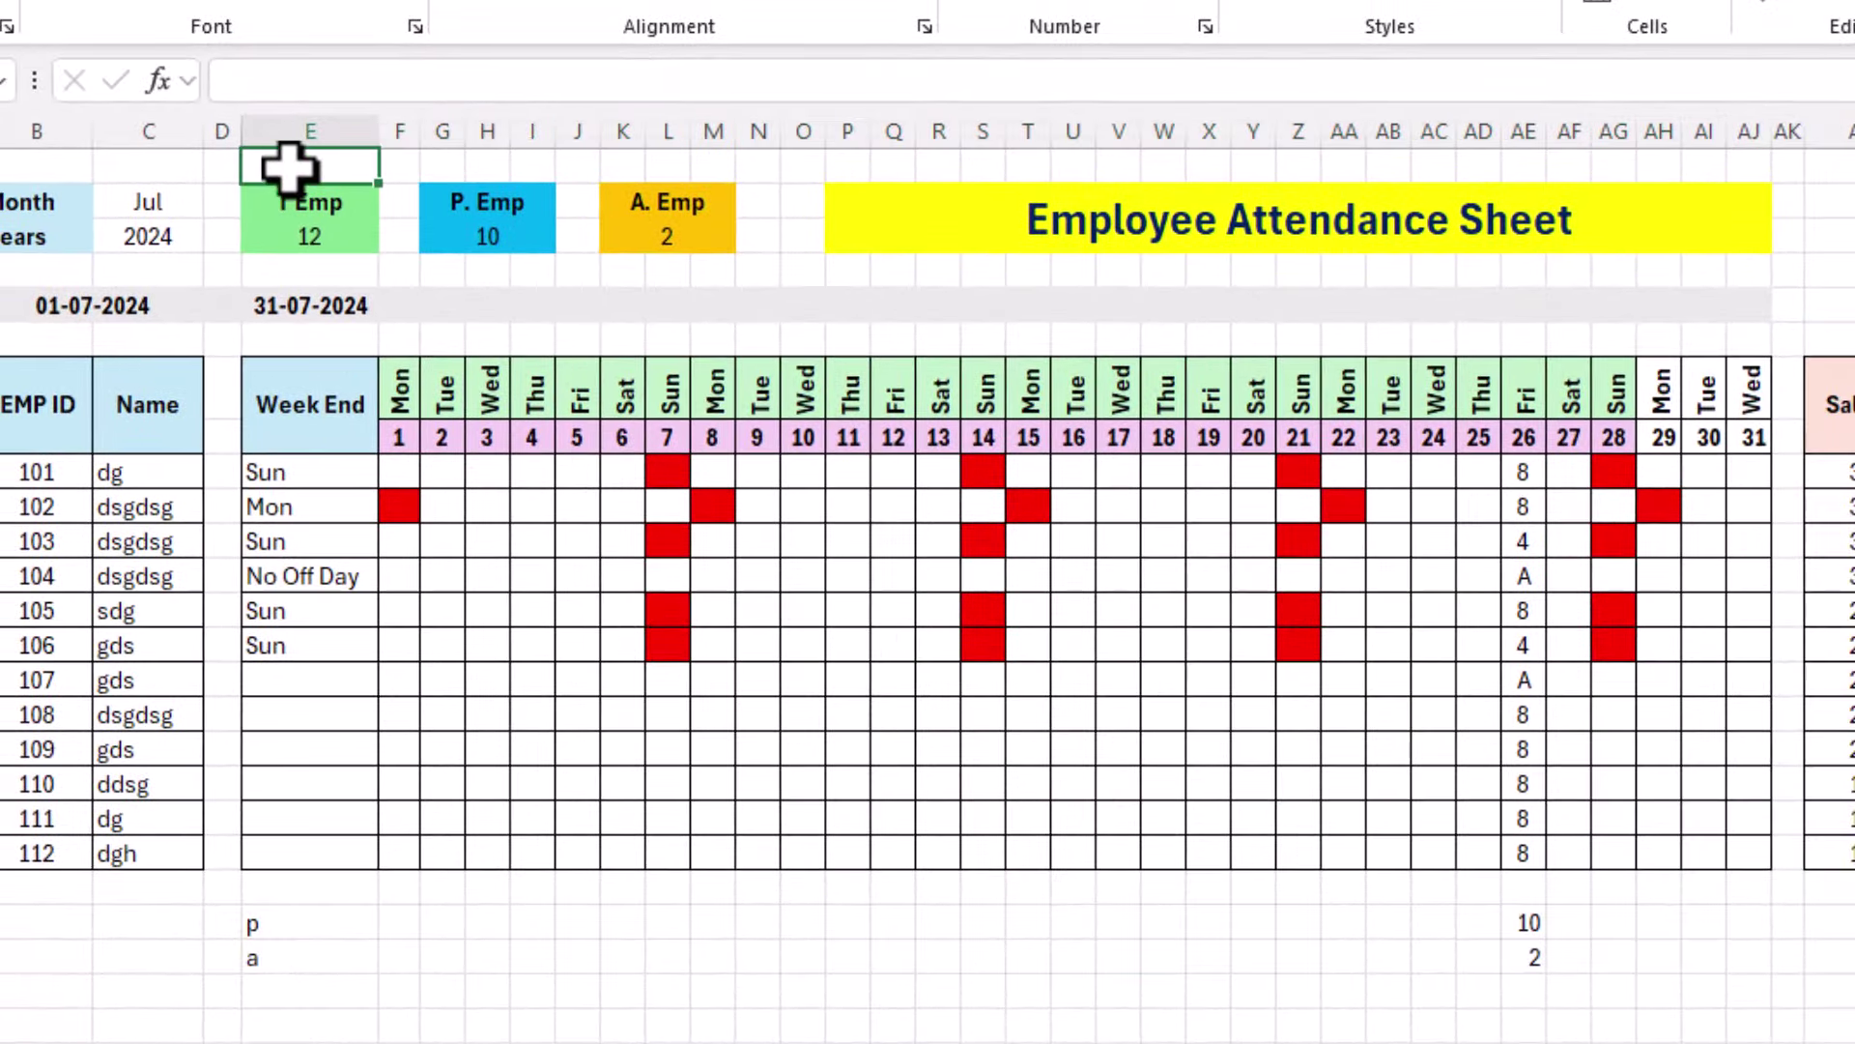
click(1815, 186)
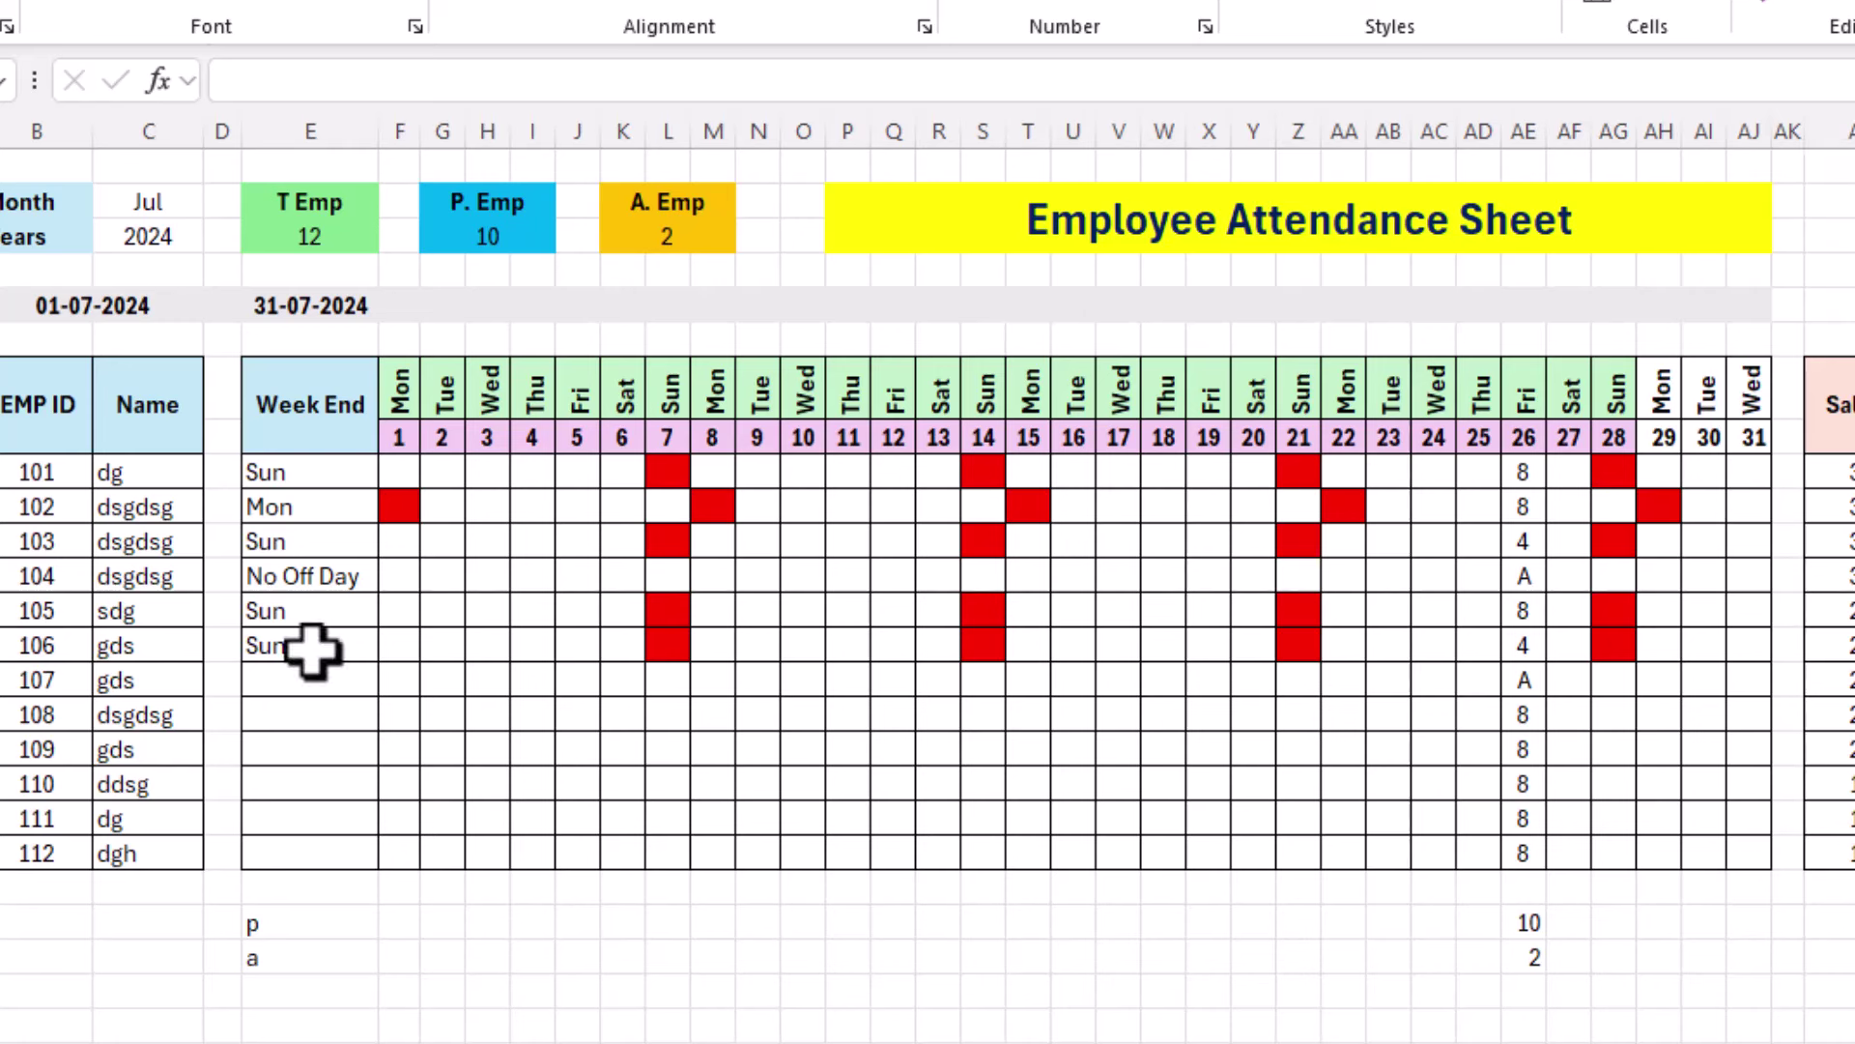
Copy employee 106's Sun week-end value down to employees 107 to 112.
drag(311, 650, 345, 843)
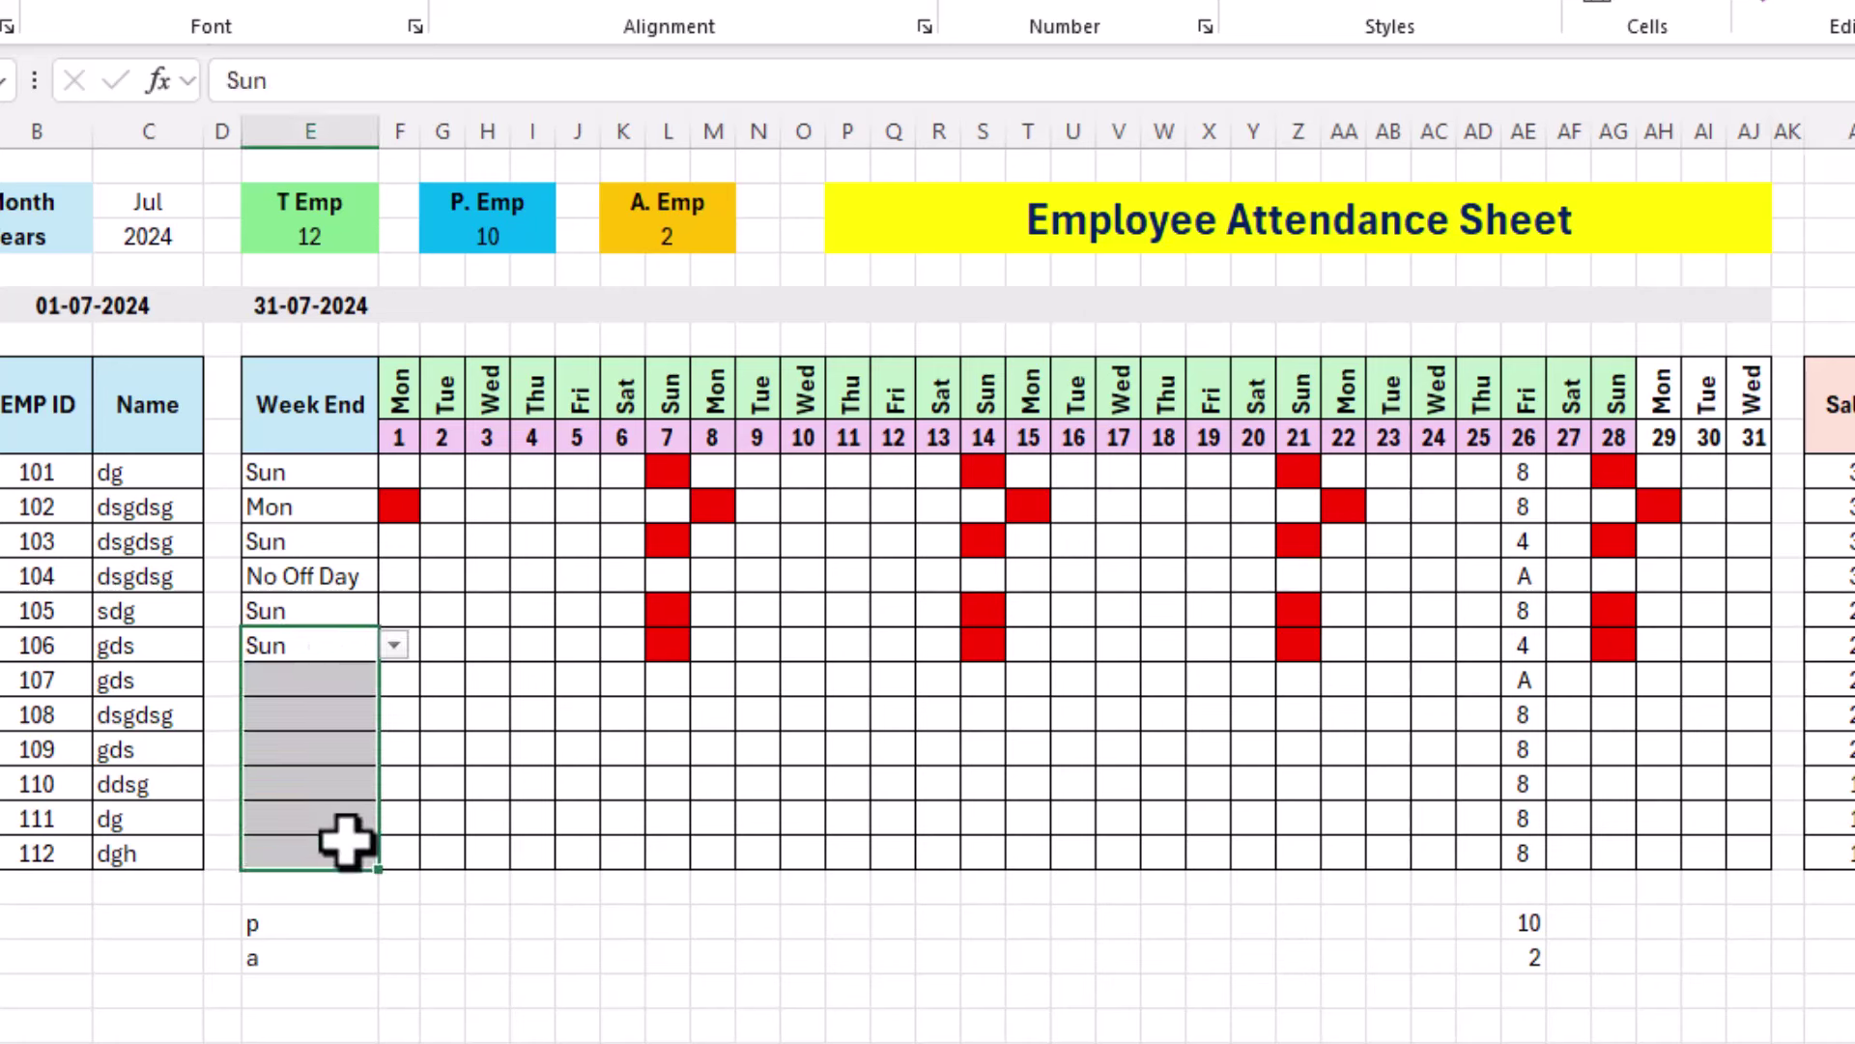
key(ctrl+d)
click(437, 749)
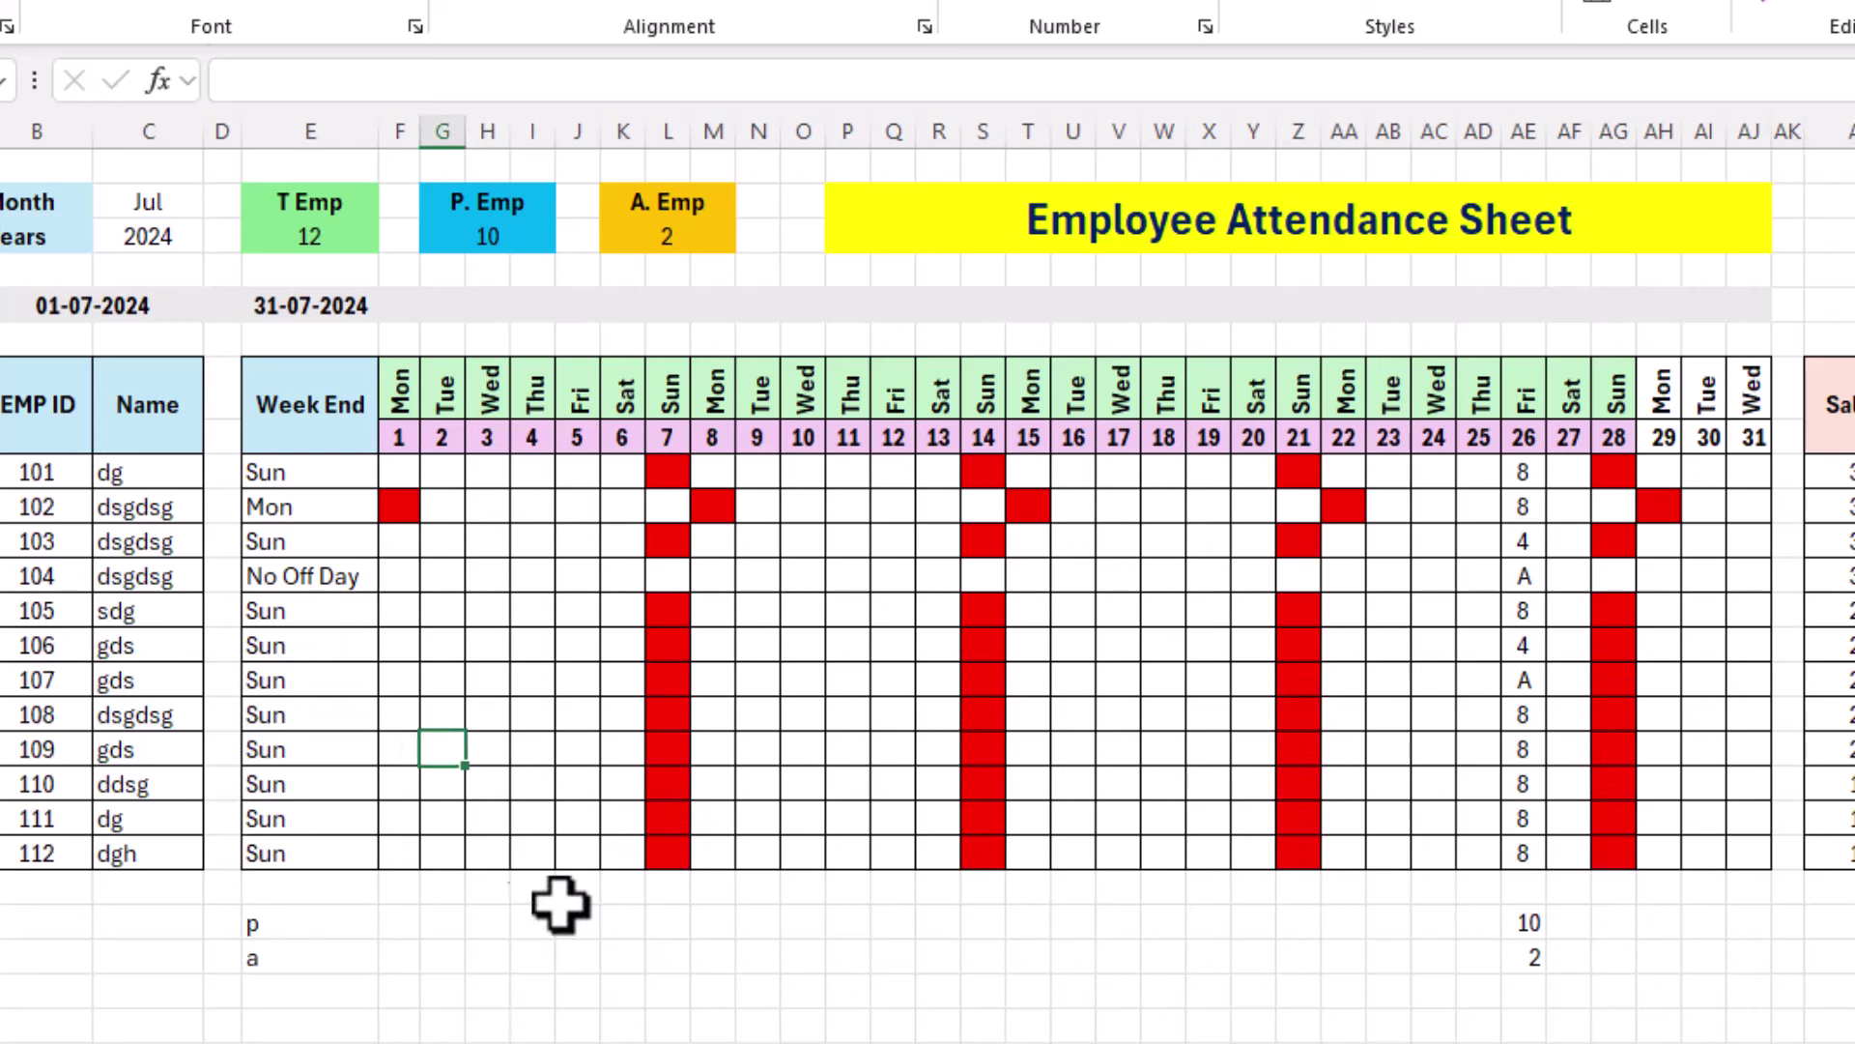
Review the finished sheet, checking the daily absent-count formula and employee 103's OT in Hrs and Salary Per Day formulas.
click(684, 946)
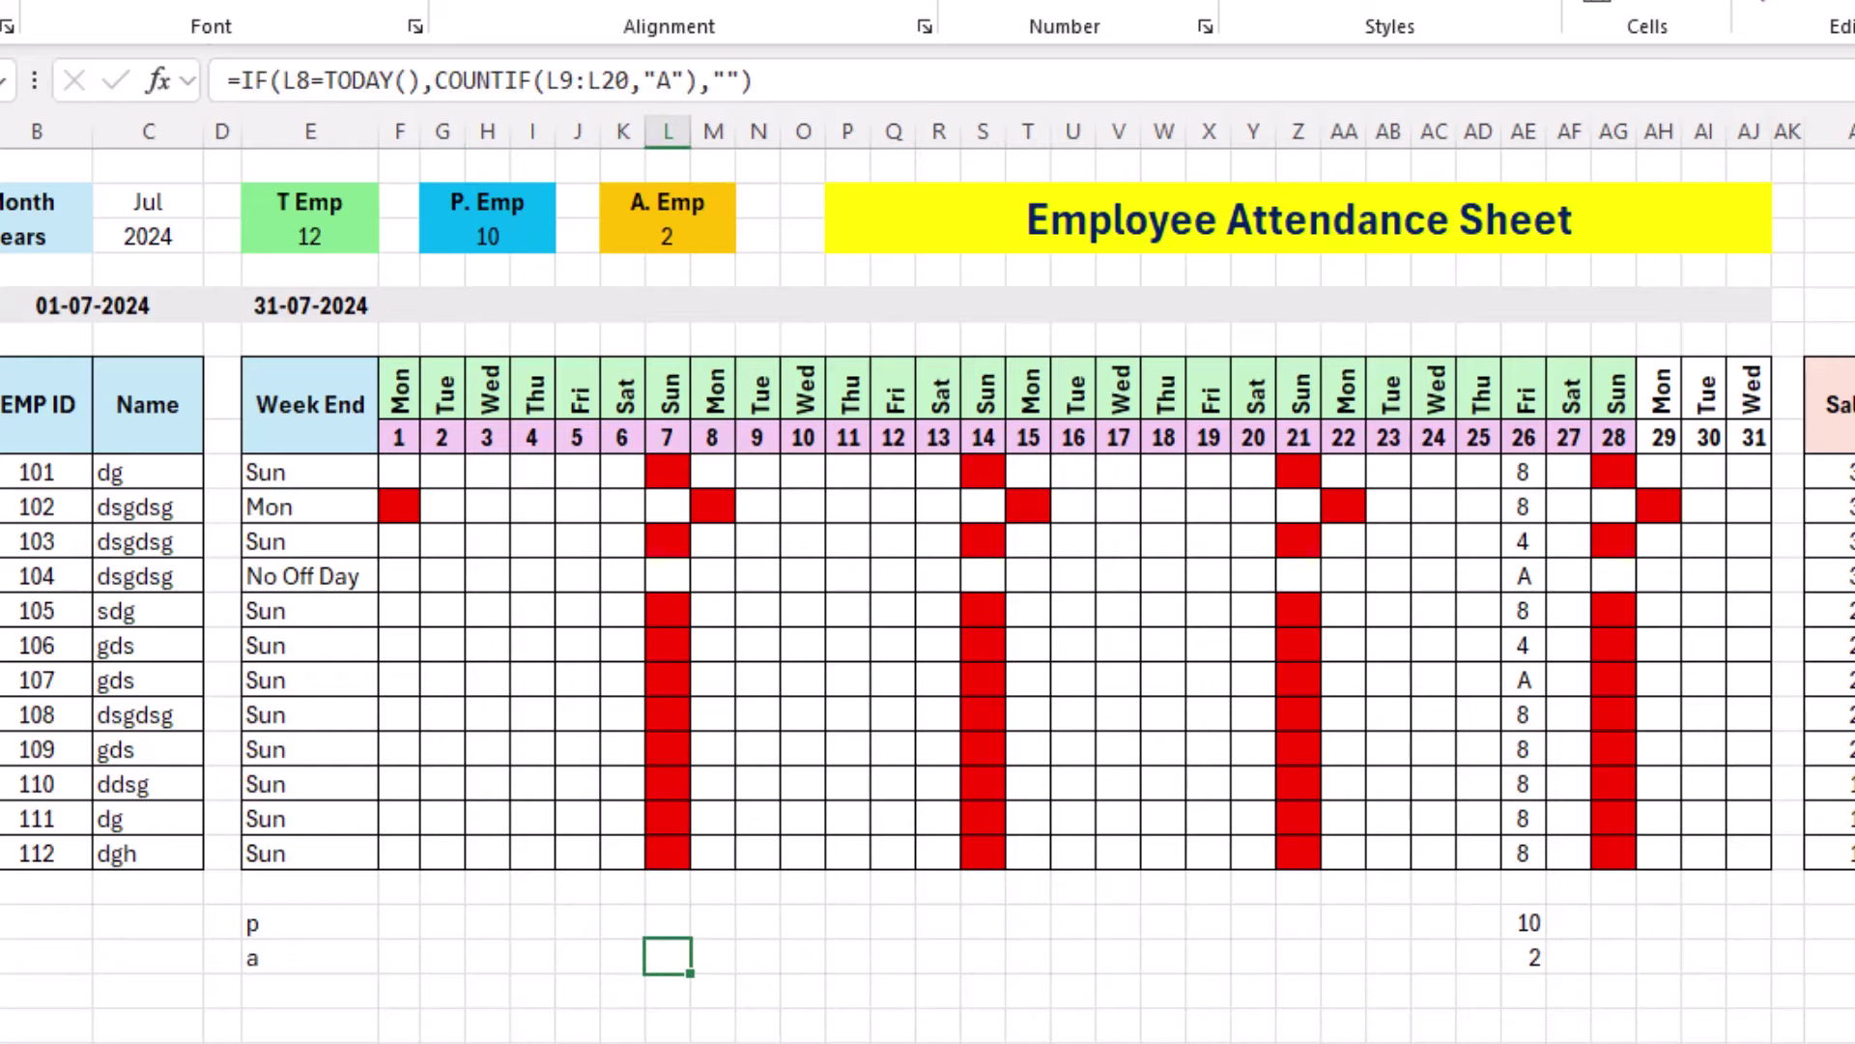
scroll(927, 580, right, 4)
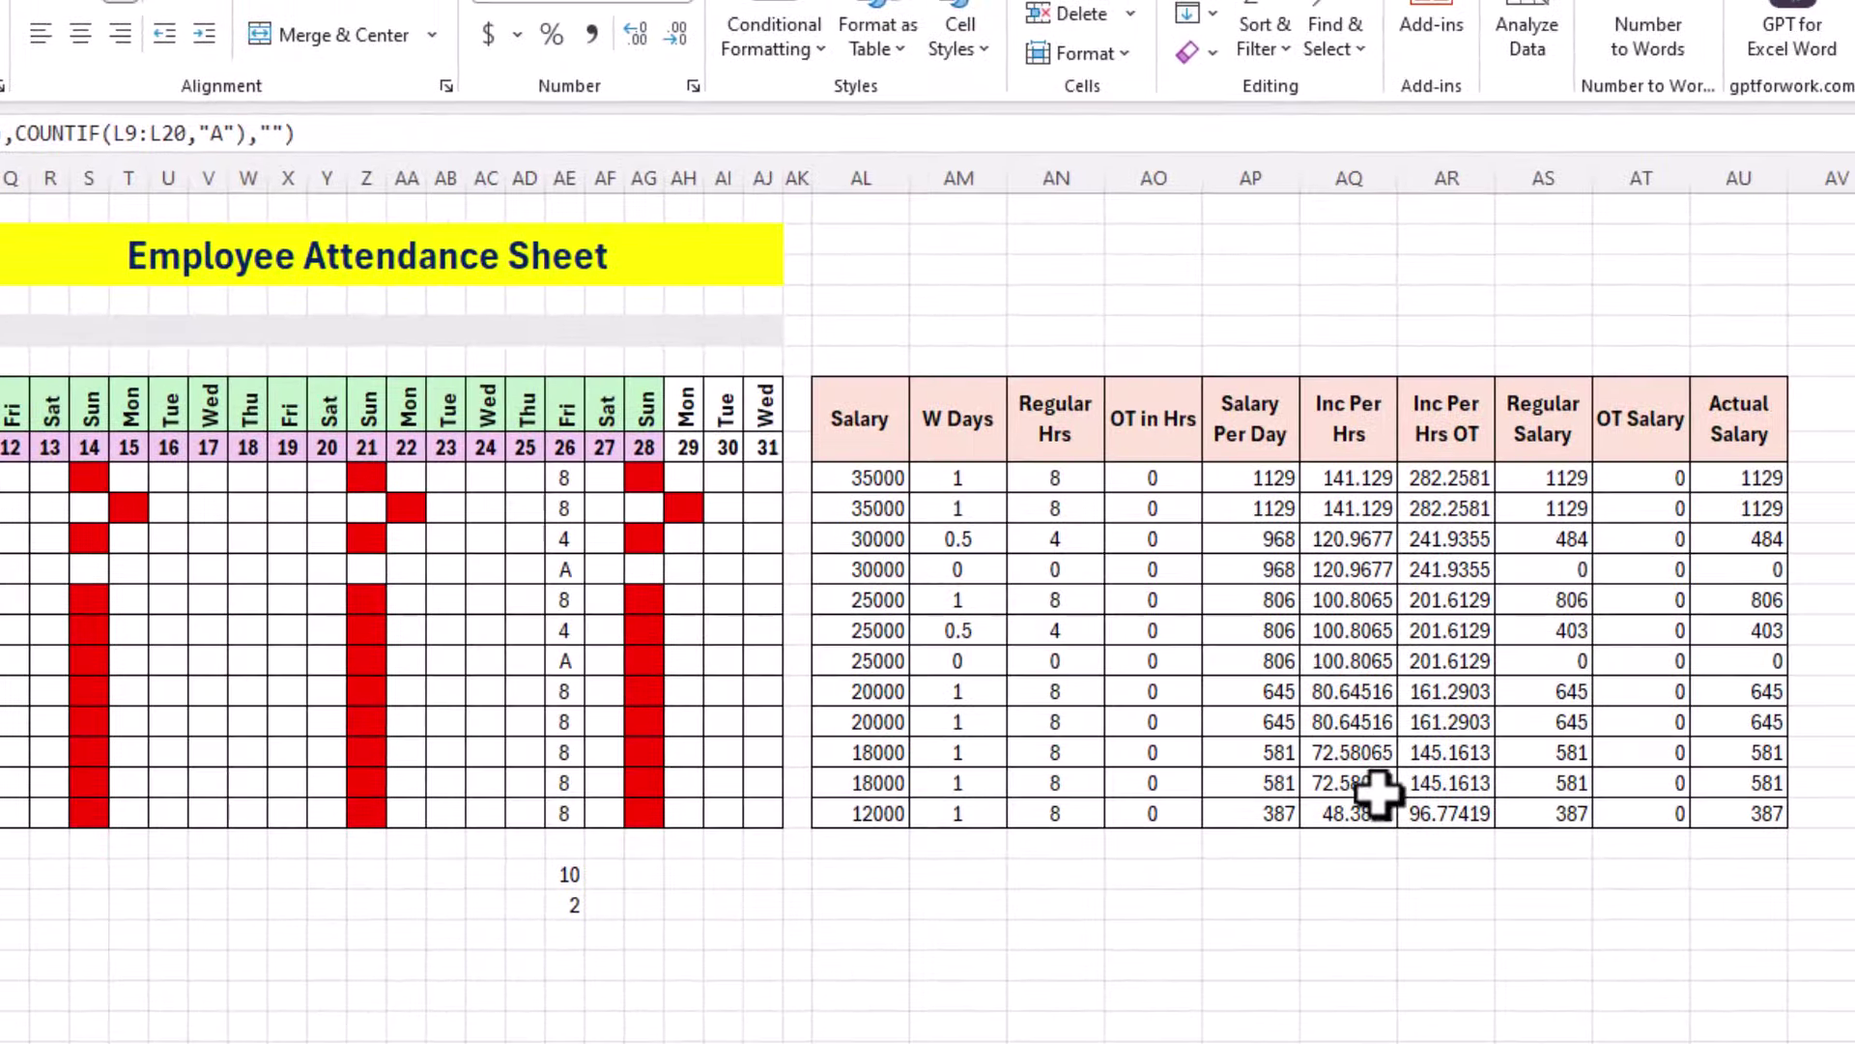
click(1174, 536)
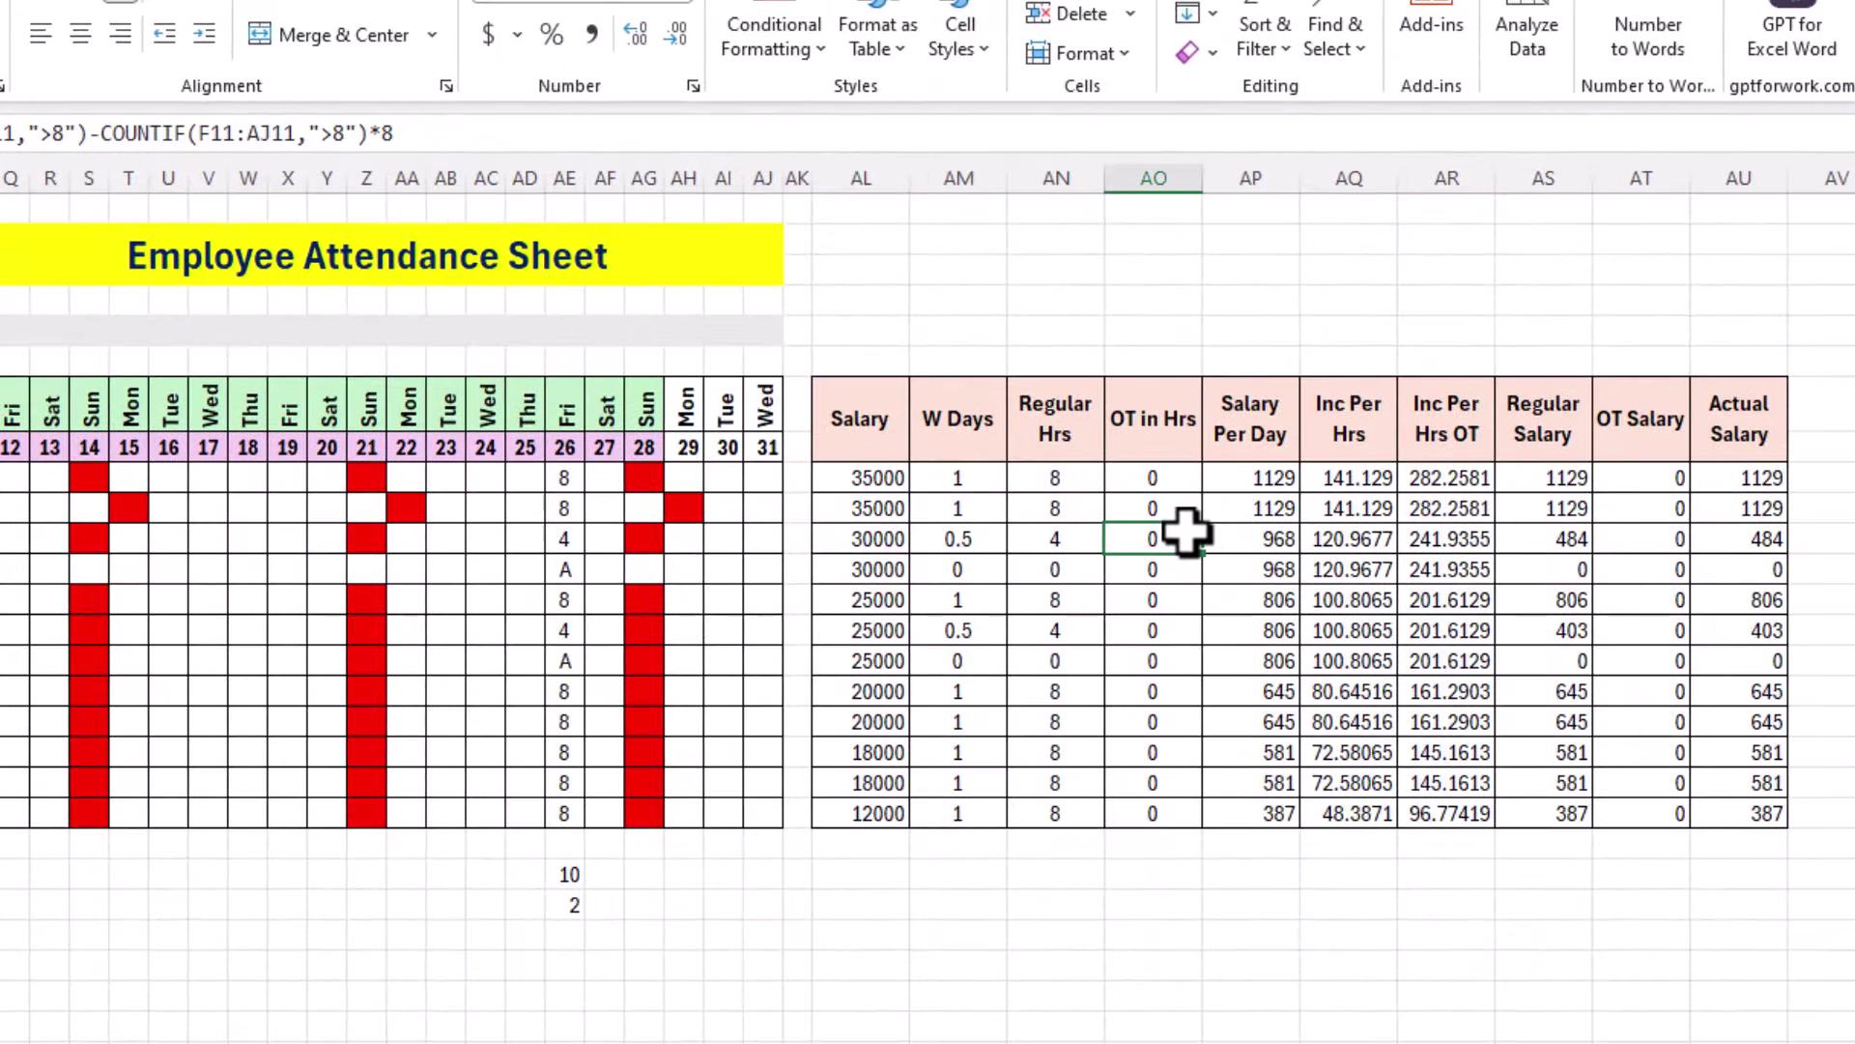
click(1254, 538)
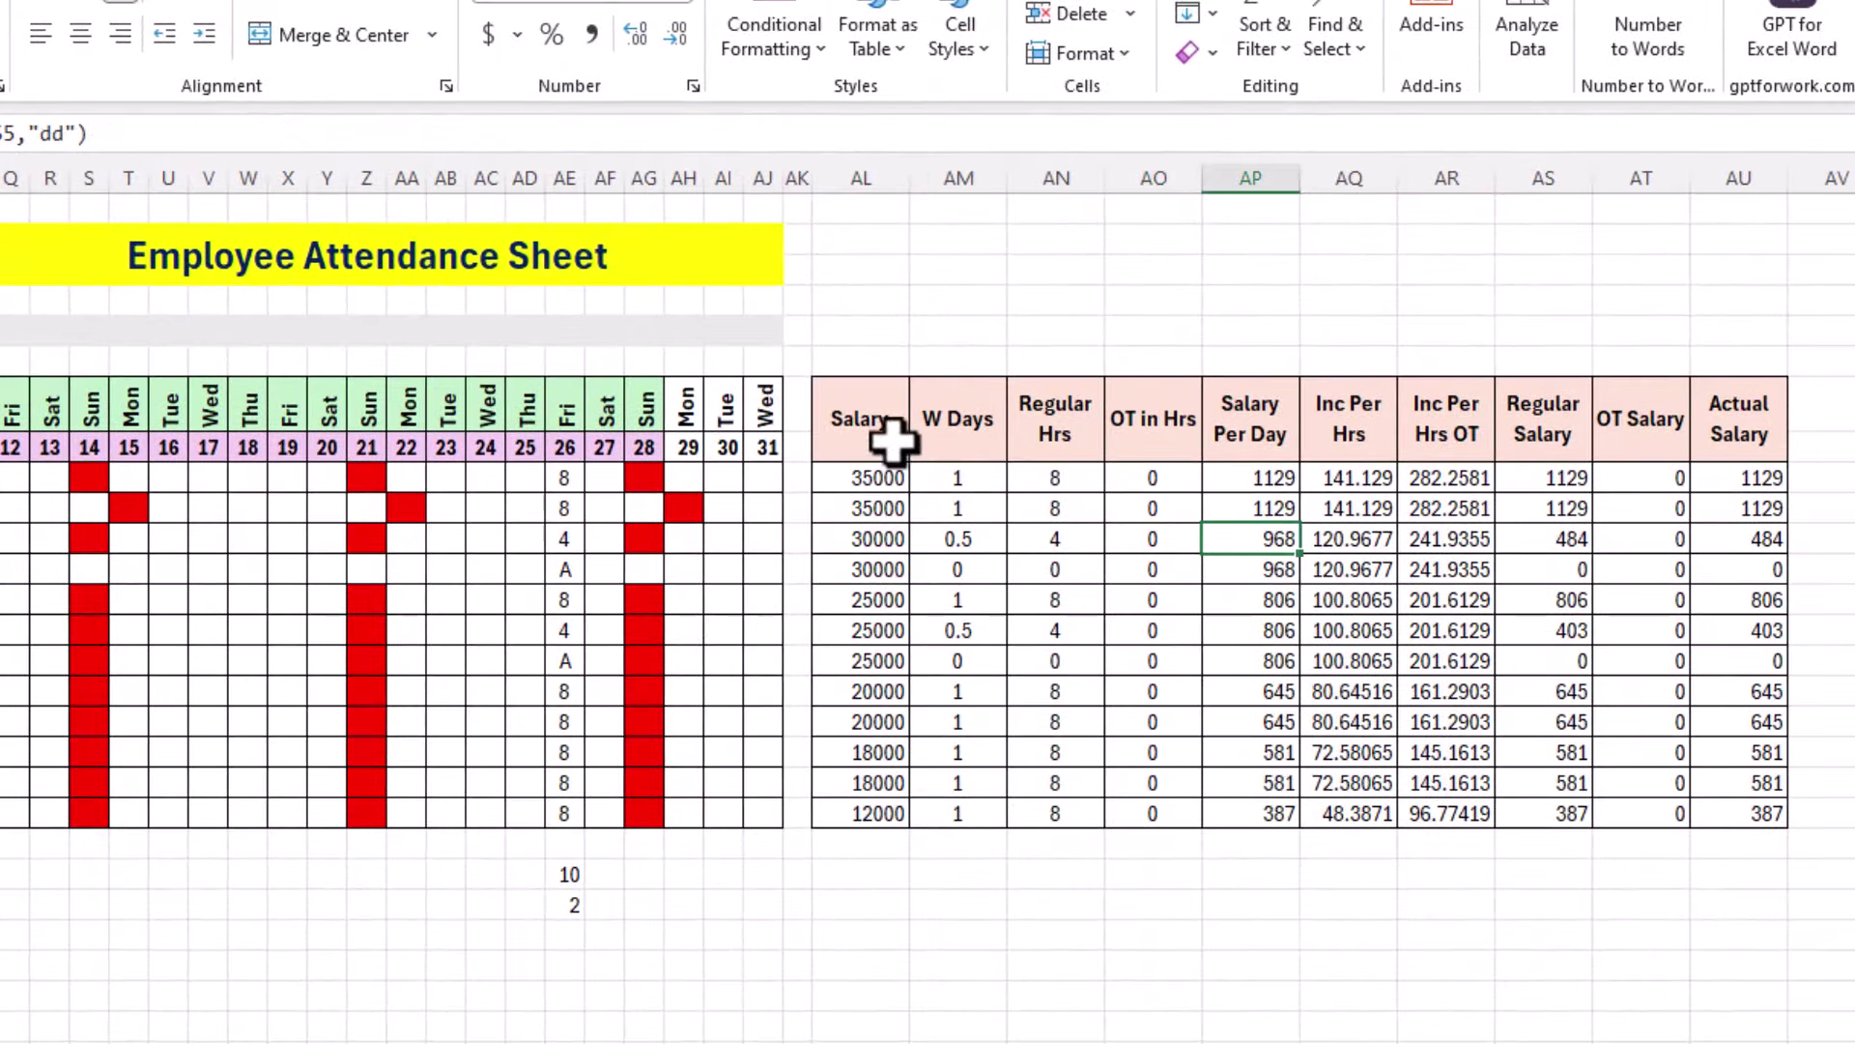
scroll(692, 945, left, 3)
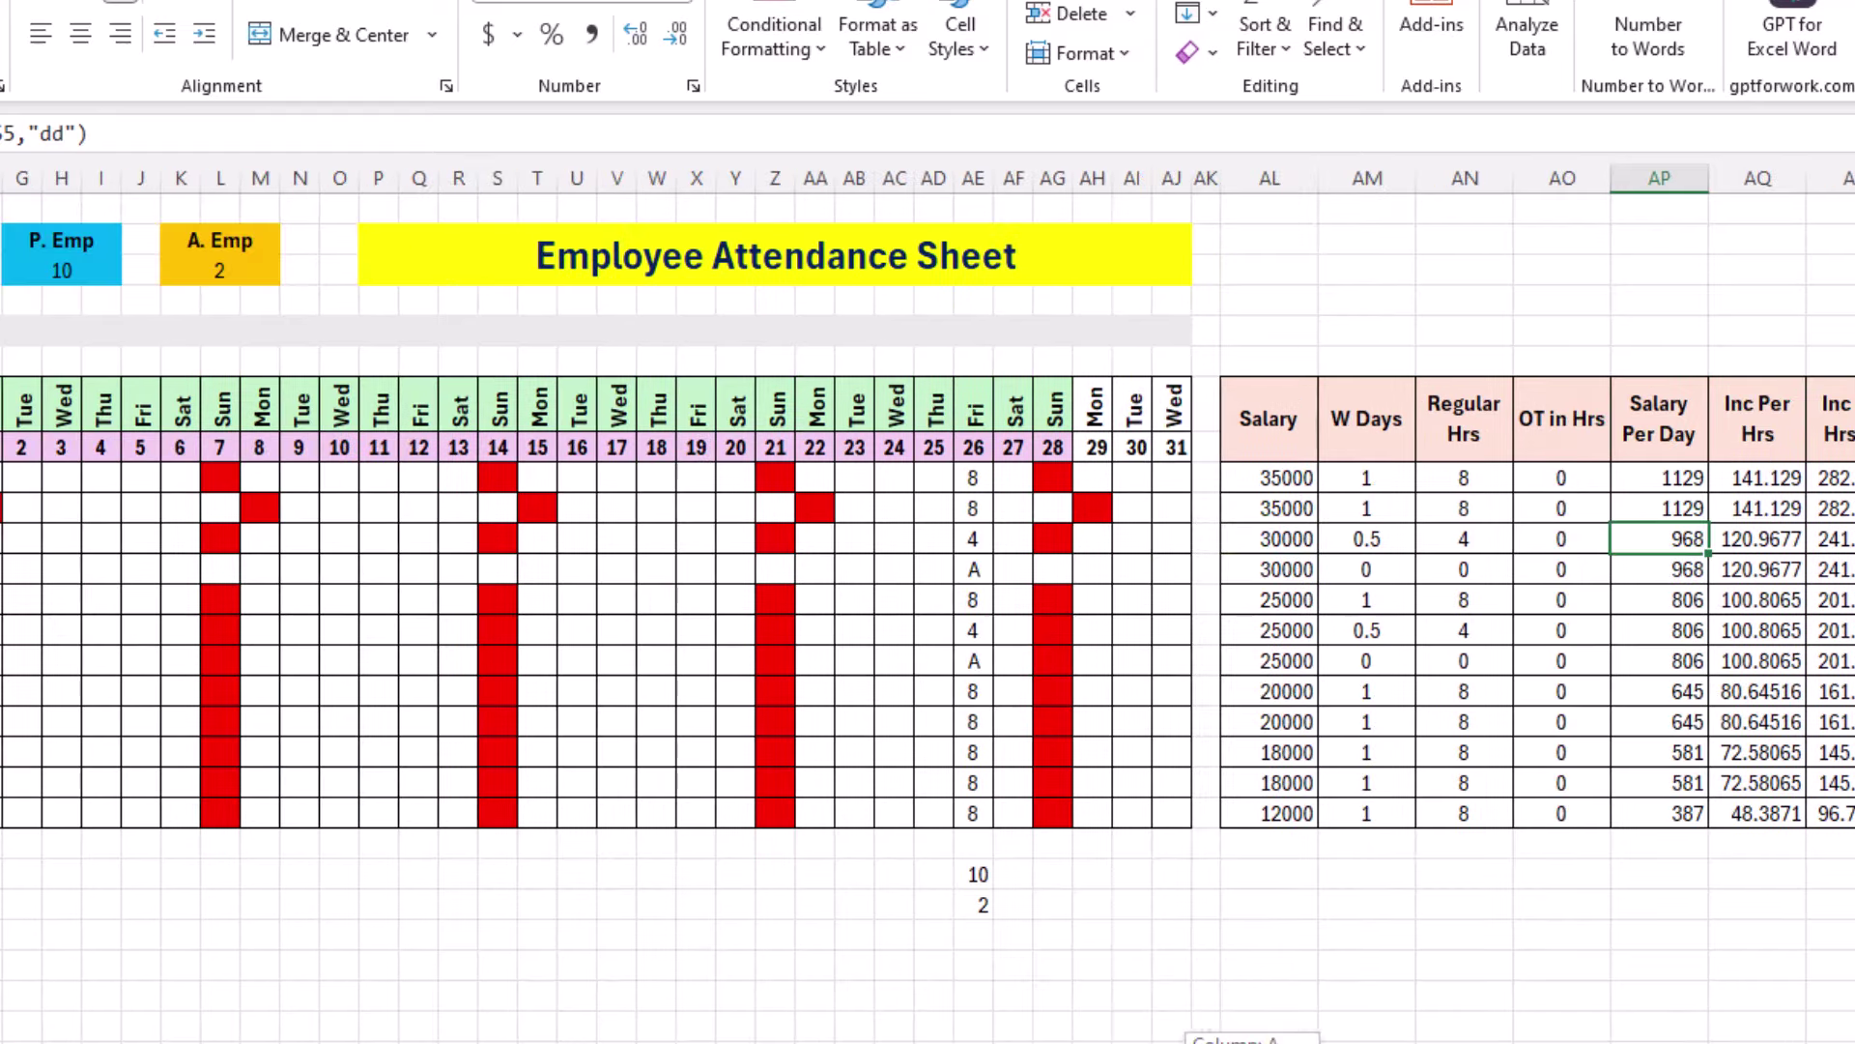
click(692, 944)
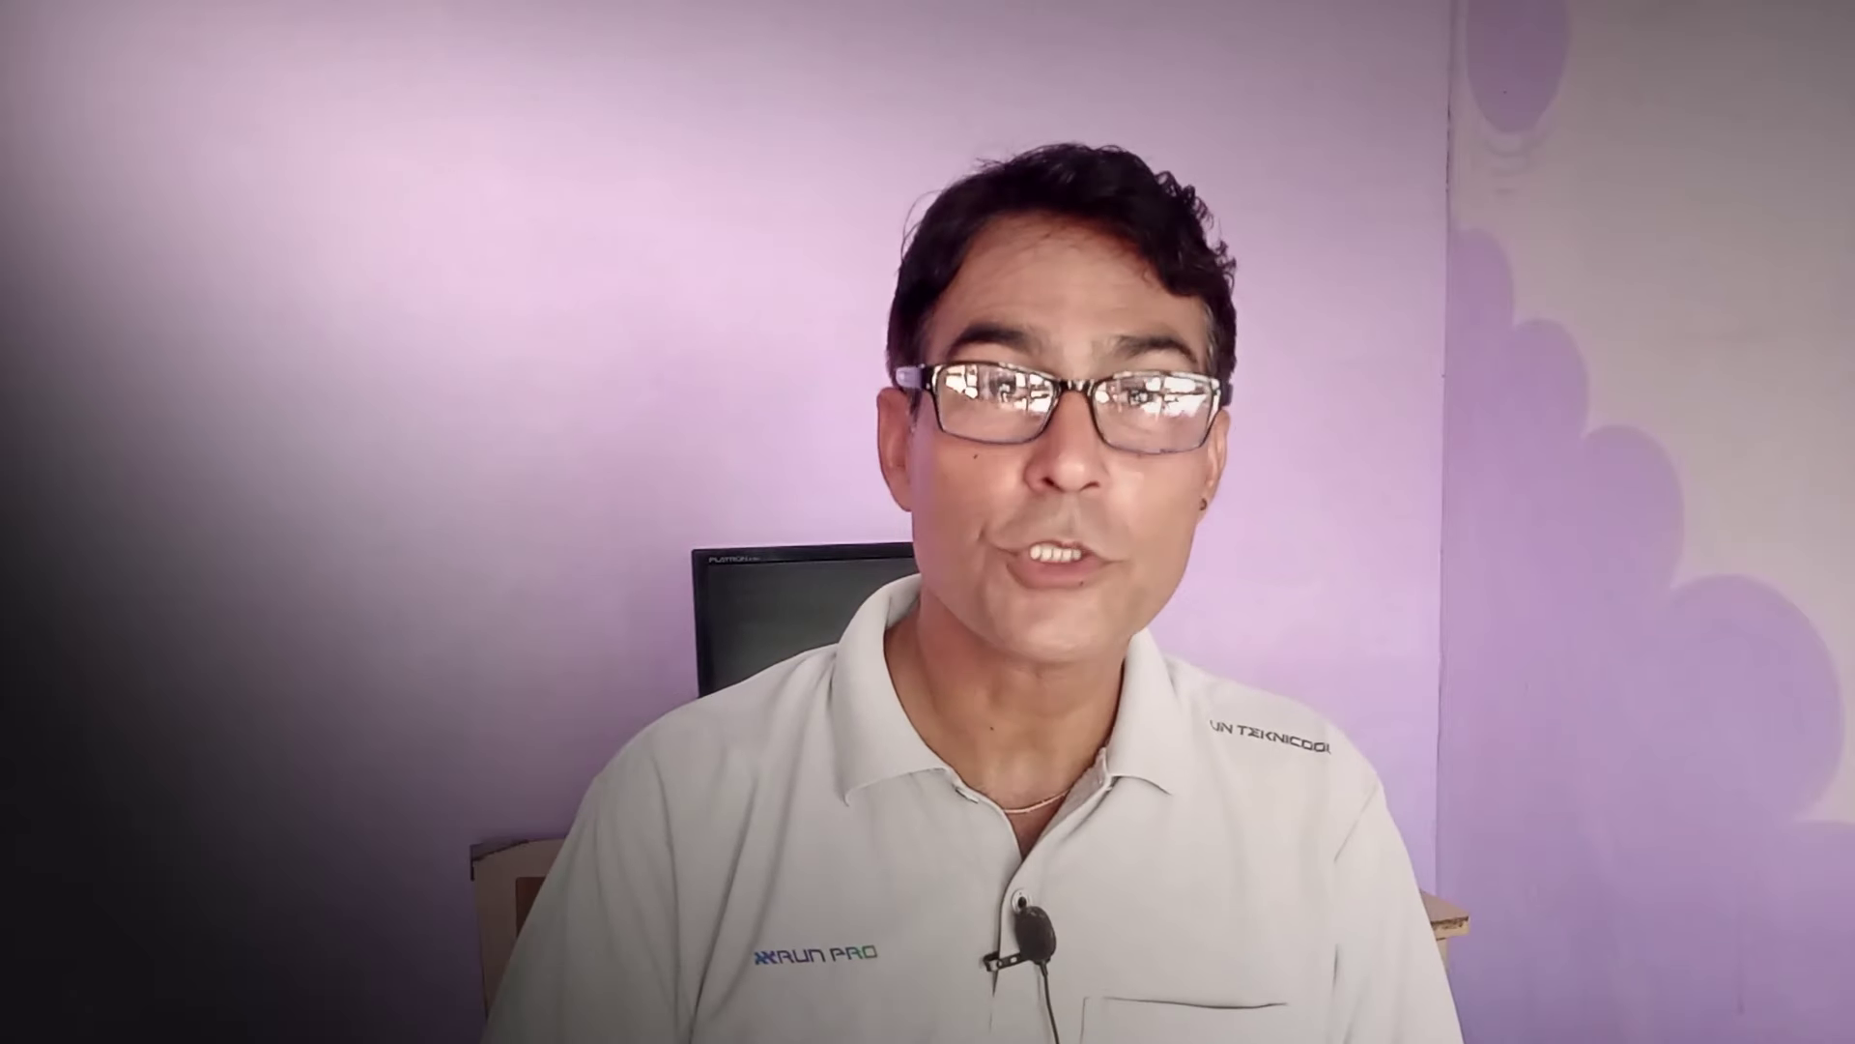